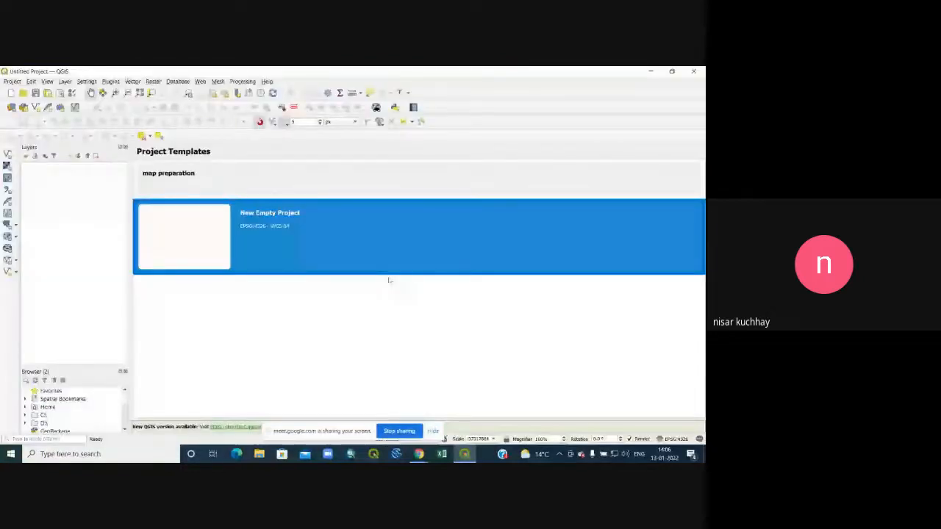
# Start a new empty project and add the SouthPune_Toposheet_Georeferenced raster from Desktop > Extracting data > IGET_GIS_005_Data > IGET_GIS_005_Digitisation
pyautogui.click(388, 273)
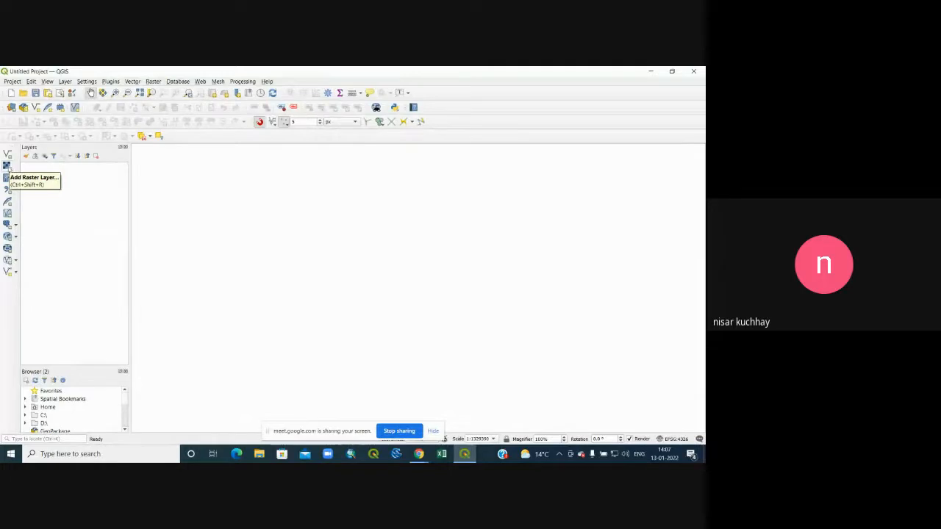
pyautogui.click(65, 81)
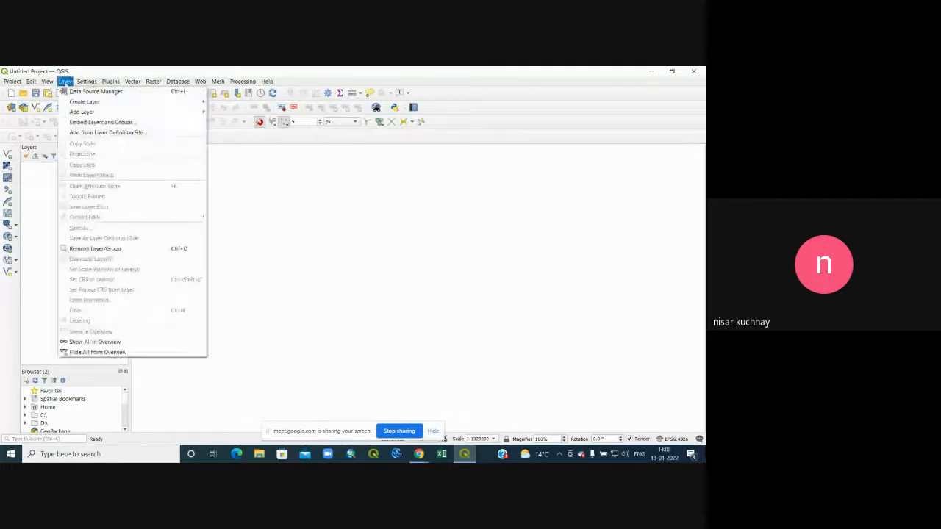
pyautogui.moveTo(99, 113)
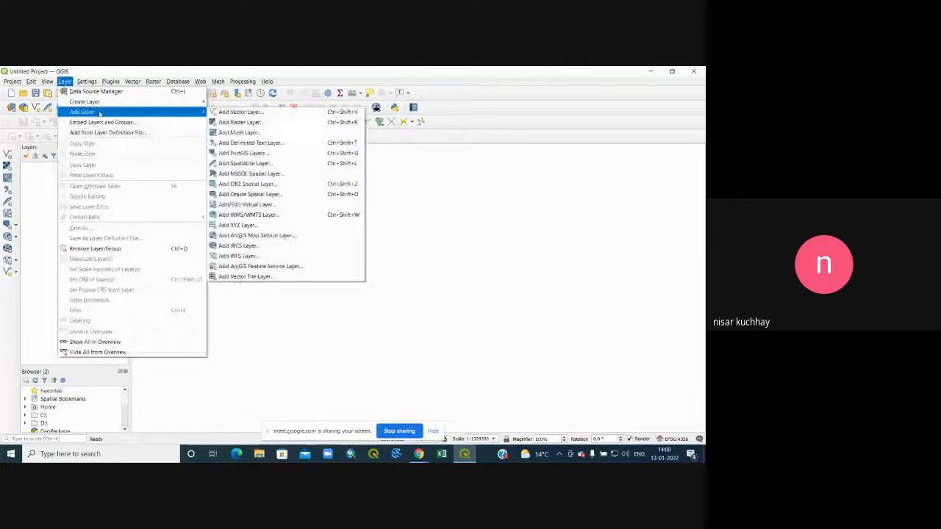
pyautogui.click(237, 123)
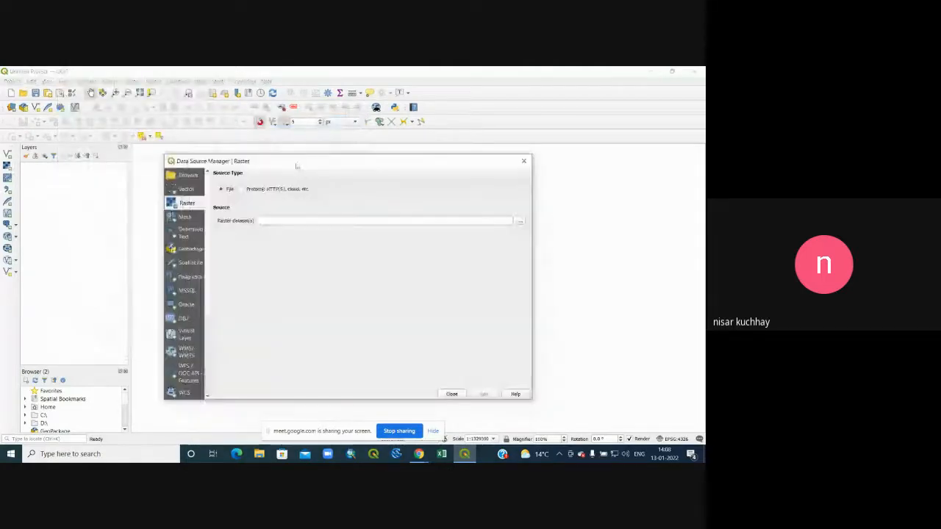
pyautogui.click(520, 221)
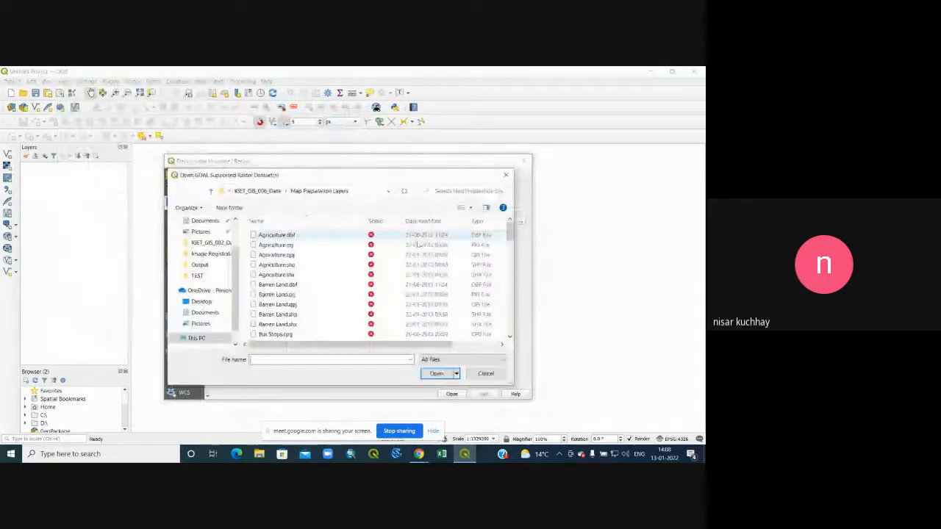
pyautogui.click(201, 302)
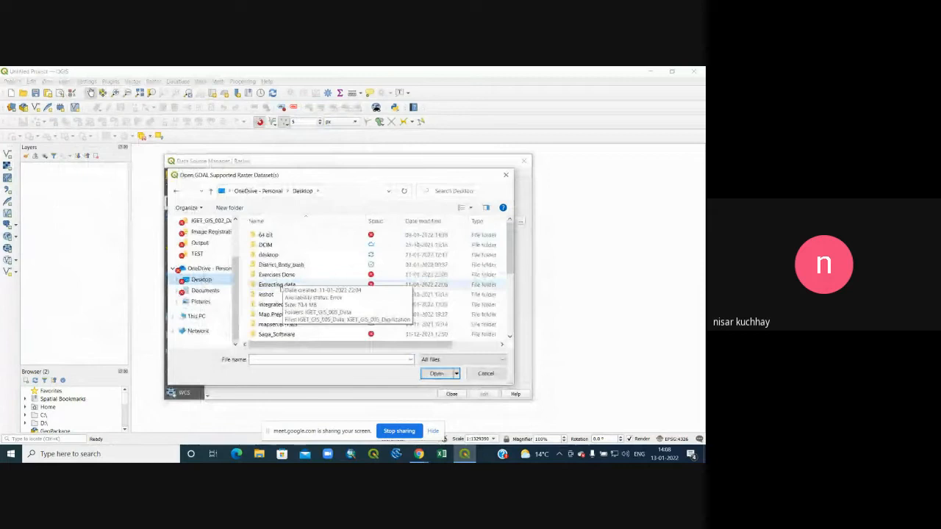
pyautogui.doubleClick(278, 285)
pyautogui.doubleClick(281, 235)
pyautogui.doubleClick(281, 238)
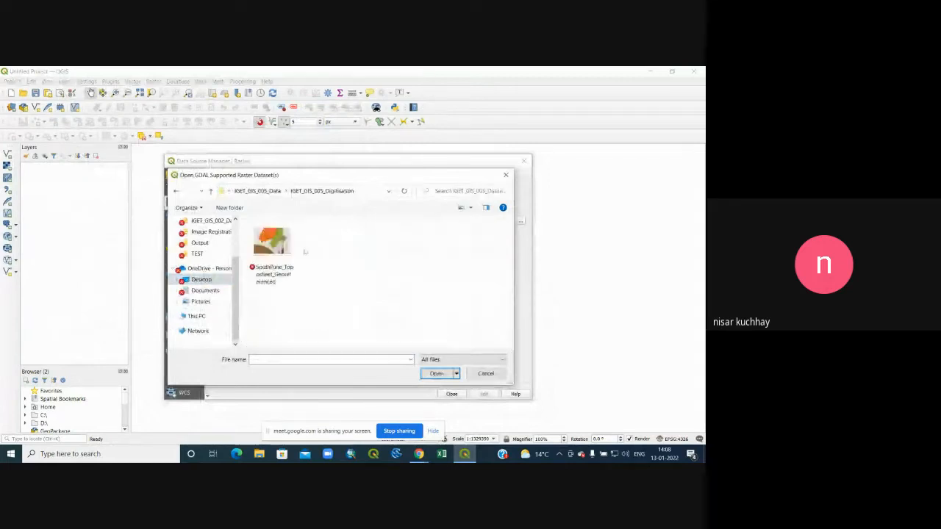
pyautogui.click(272, 247)
pyautogui.click(436, 374)
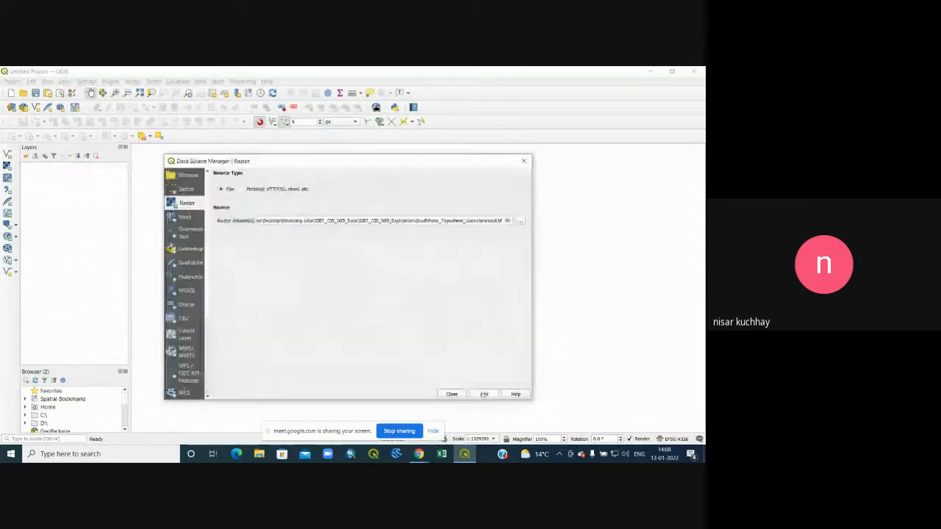
pyautogui.click(484, 394)
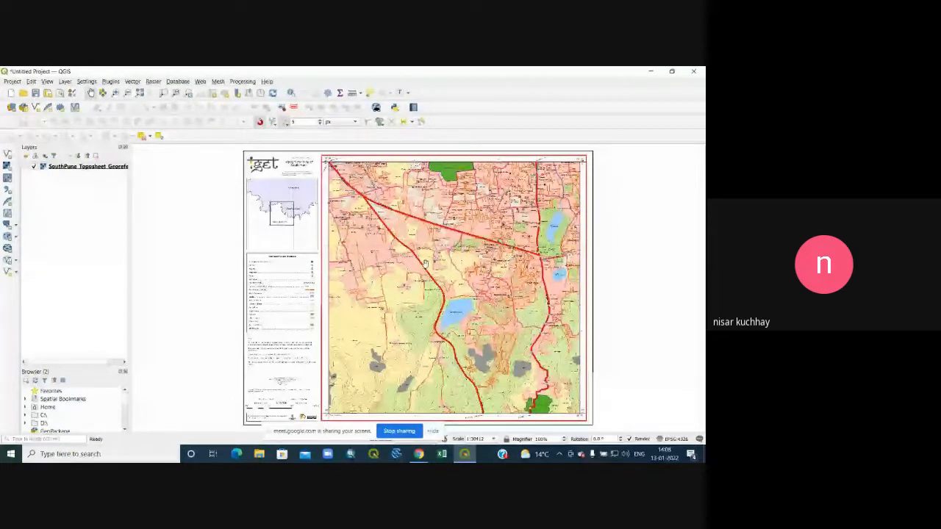
# Examine the coordinate reference system and extent in the toposheet layer's properties
pyautogui.rightClick(80, 166)
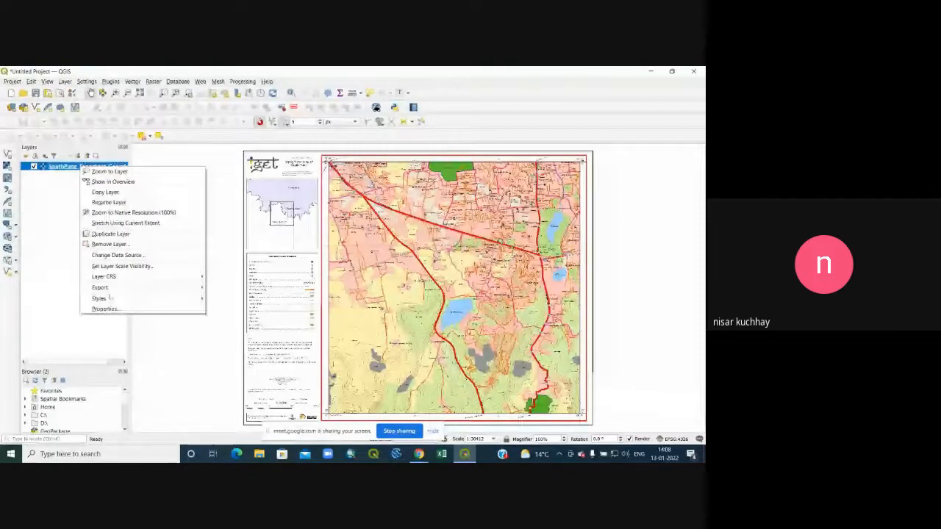
pyautogui.click(104, 309)
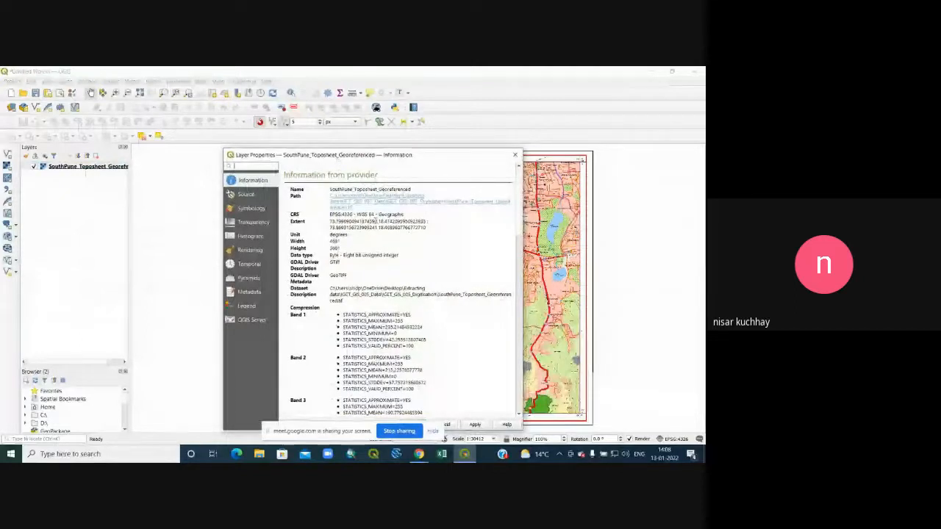
pyautogui.click(516, 155)
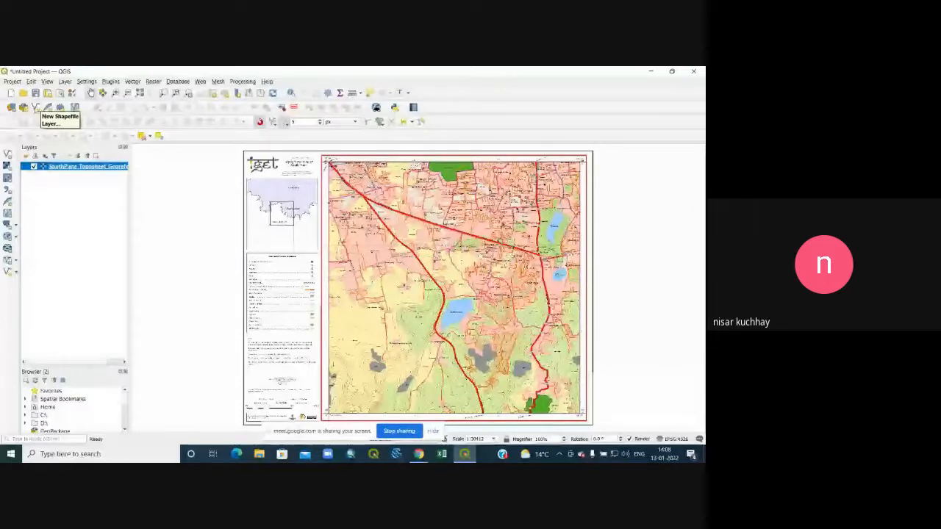
# Start a new shapefile layer and browse for its save location to the IGET_GIS_005_Data folder in Desktop > Extracting data
pyautogui.click(35, 108)
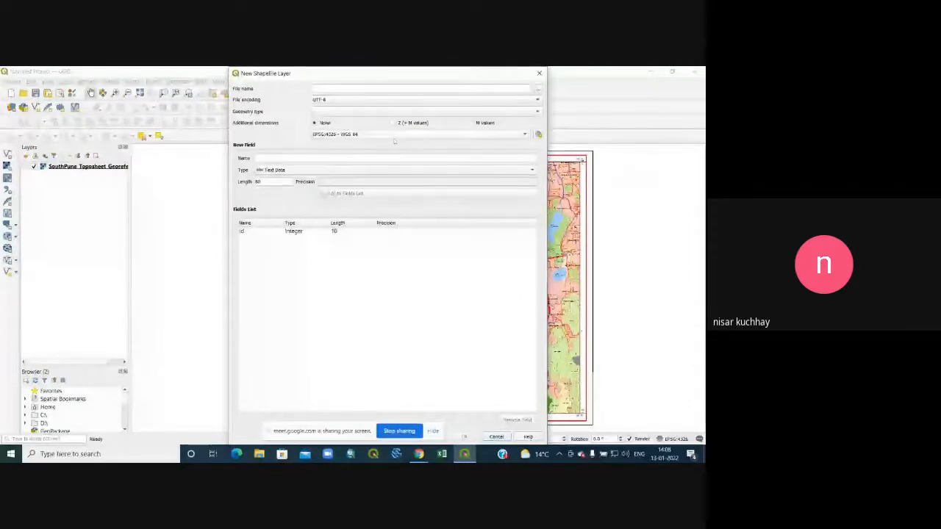
pyautogui.click(539, 92)
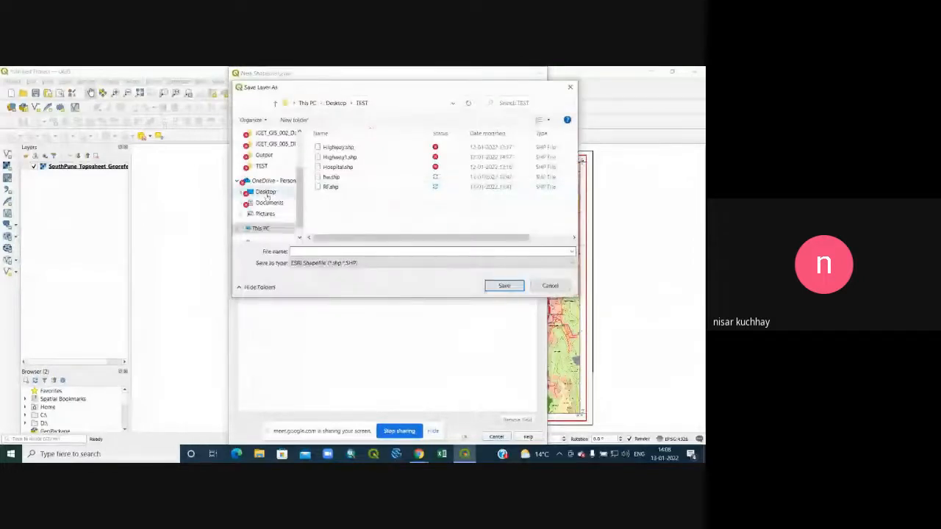
pyautogui.click(266, 193)
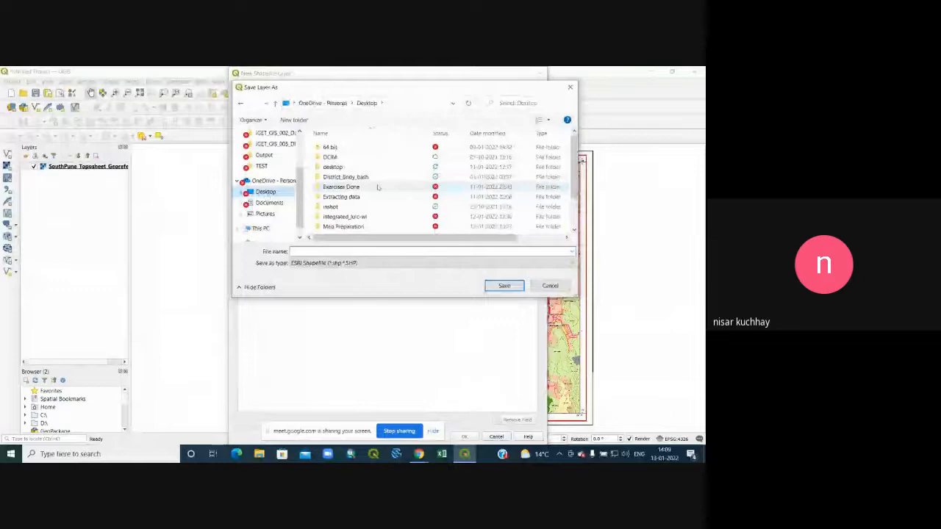
pyautogui.scroll(-1, 378, 188)
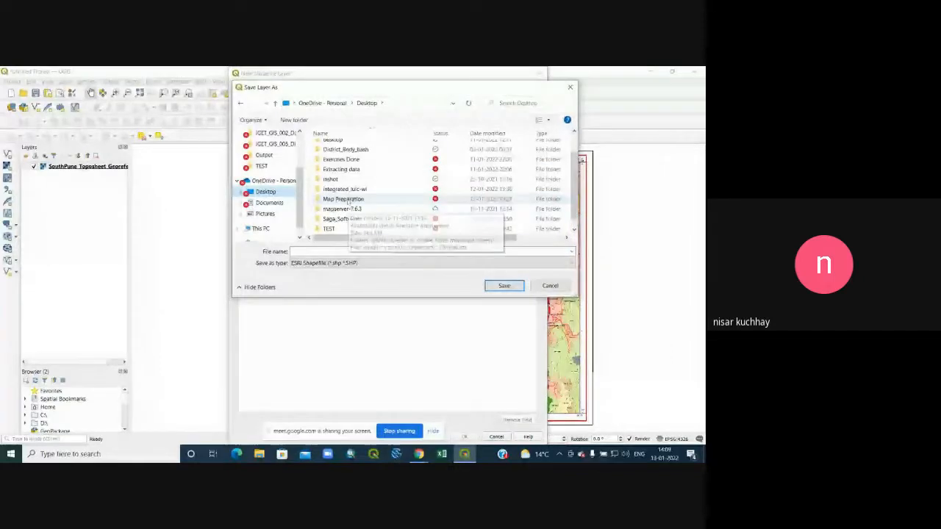
pyautogui.doubleClick(343, 169)
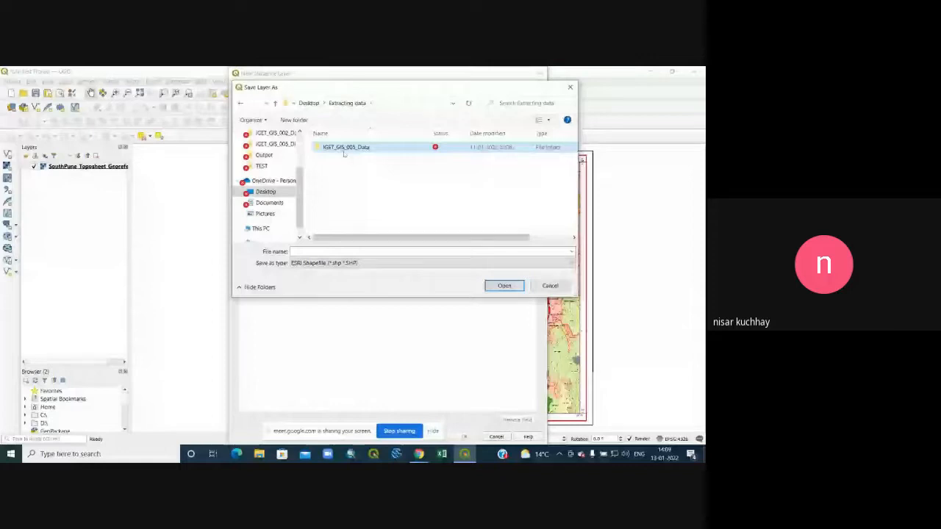
pyautogui.doubleClick(344, 147)
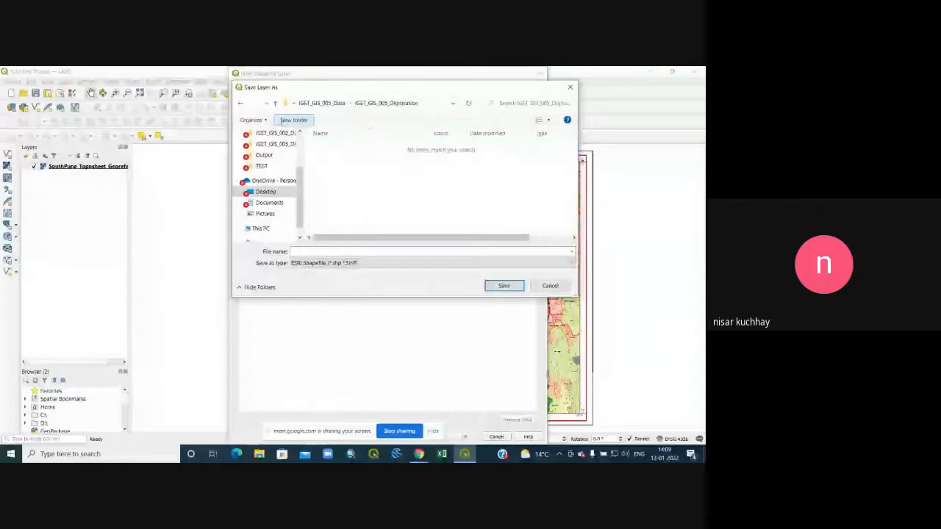
pyautogui.click(275, 103)
# Create a folder named Output inside IGET_GIS_005_Data and set the new shapefile to save there as RF
pyautogui.rightClick(347, 181)
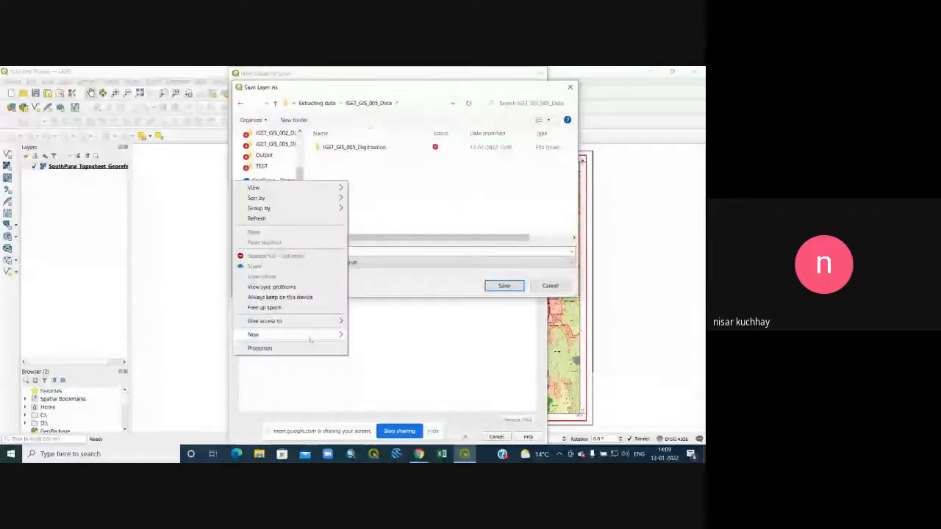
pyautogui.click(375, 335)
pyautogui.write('O')
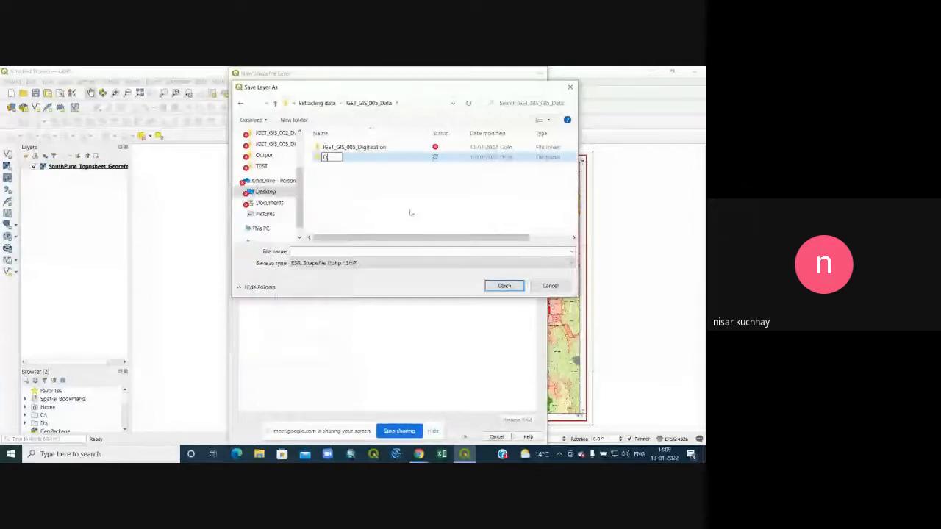
pyautogui.write('utp')
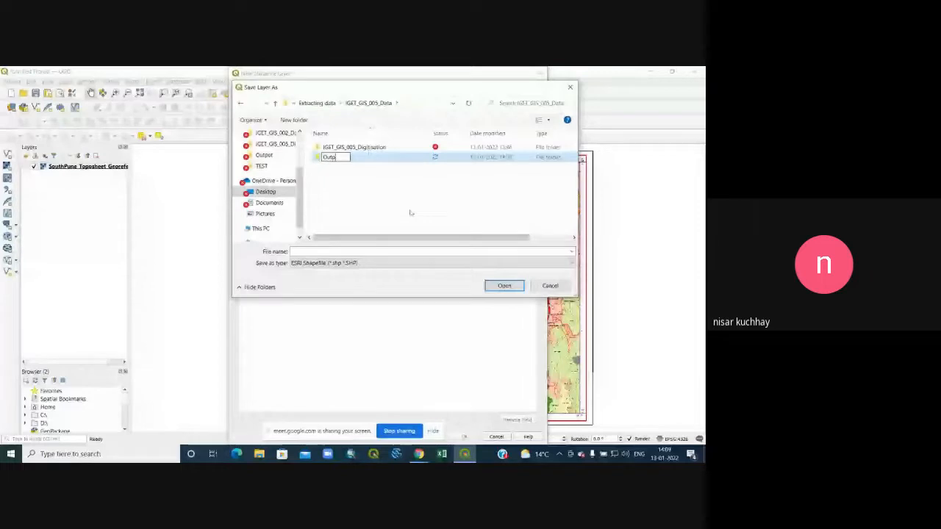
pyautogui.write('ut')
pyautogui.press('Return')
pyautogui.press('Return')
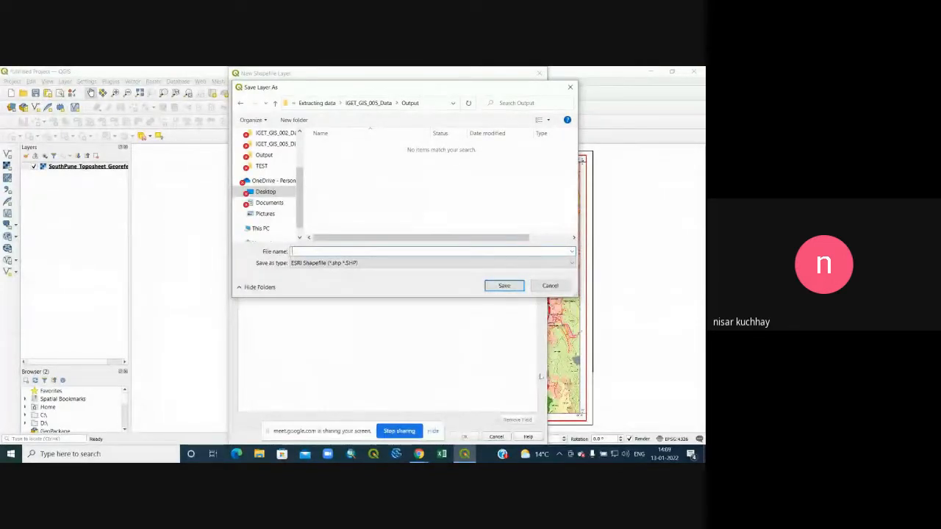
pyautogui.write('RF')
pyautogui.click(504, 286)
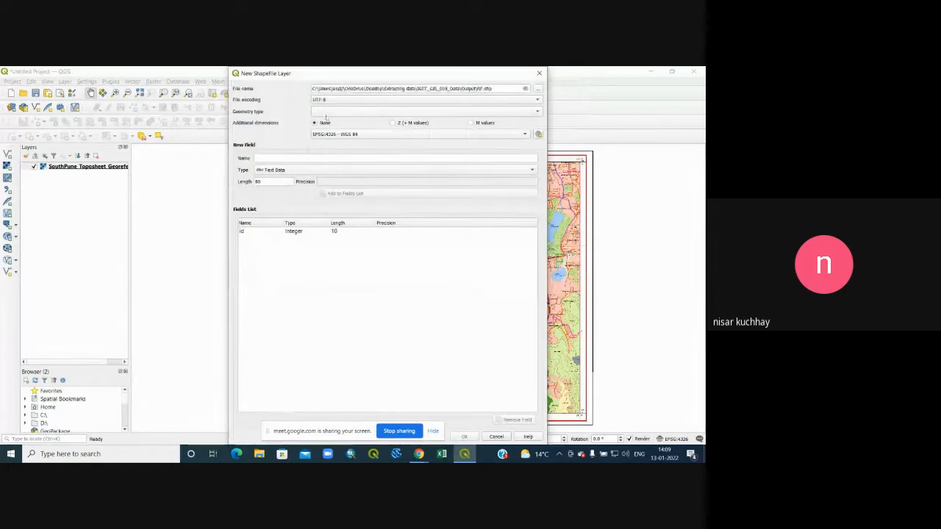
# Set the new shapefile's geometry type to Polygon and its coordinate system to EPSG:4326 - WGS 84
pyautogui.click(489, 112)
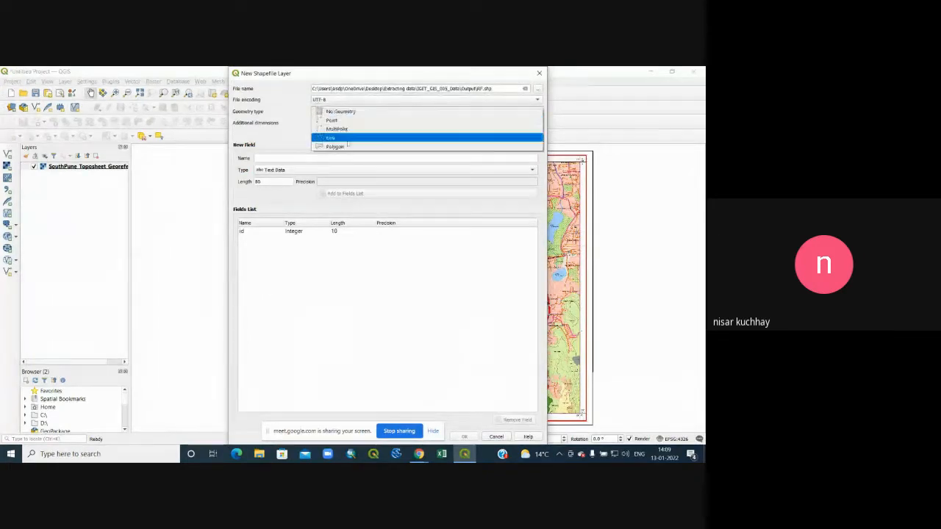
pyautogui.click(346, 147)
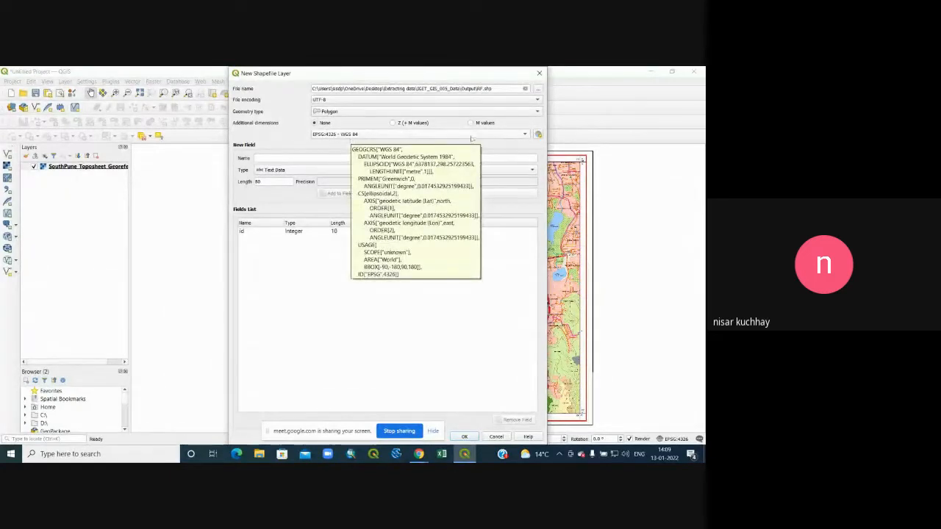
pyautogui.click(370, 136)
pyautogui.click(371, 143)
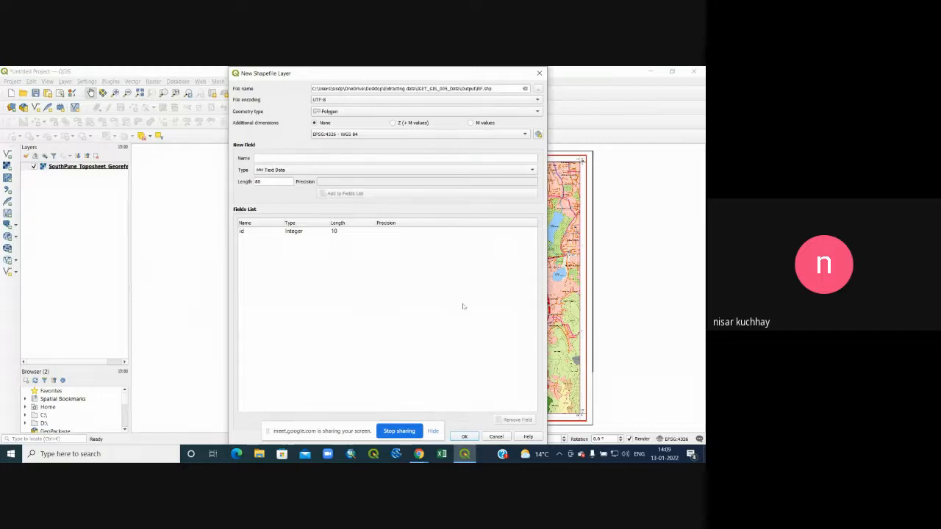
# Add a Text Data field called Name with a length of 50 to the shapefile's fields
pyautogui.click(294, 157)
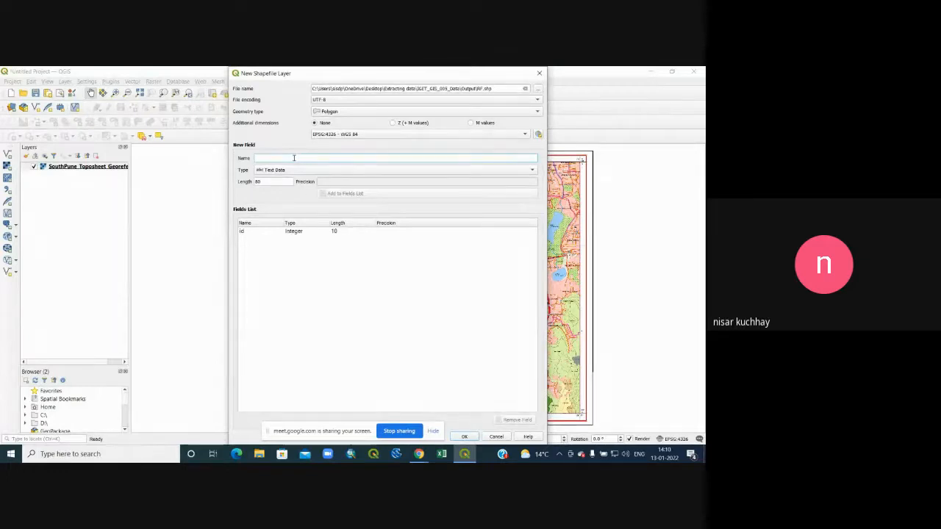
pyautogui.write('Name')
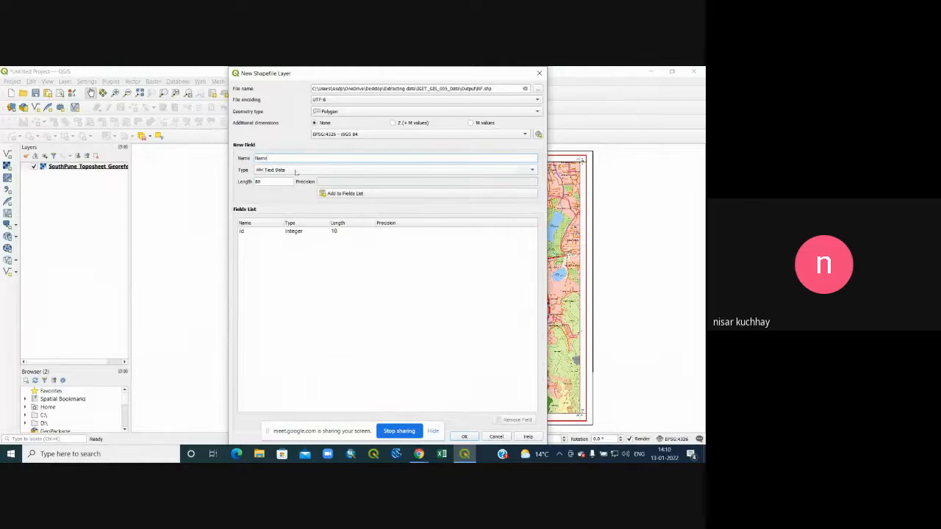
pyautogui.click(303, 172)
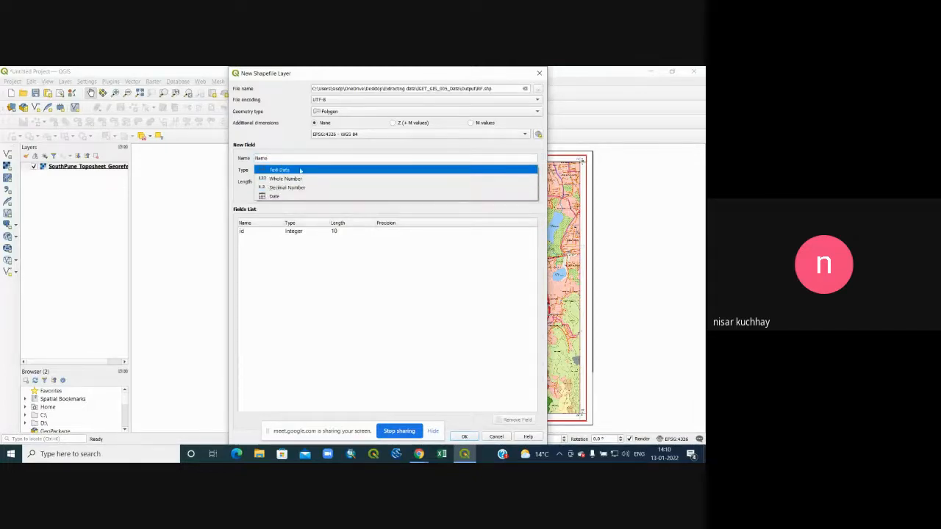
pyautogui.click(301, 171)
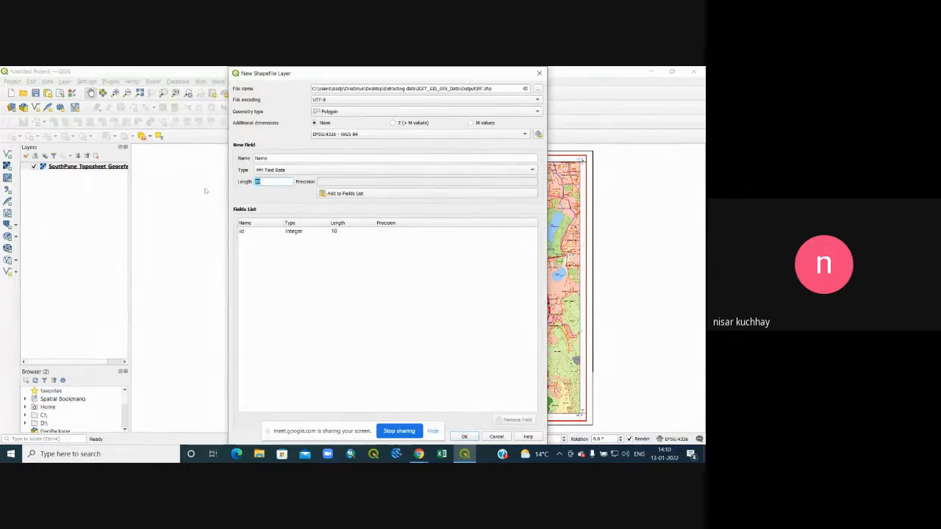
pyautogui.write('1')
pyautogui.click(327, 194)
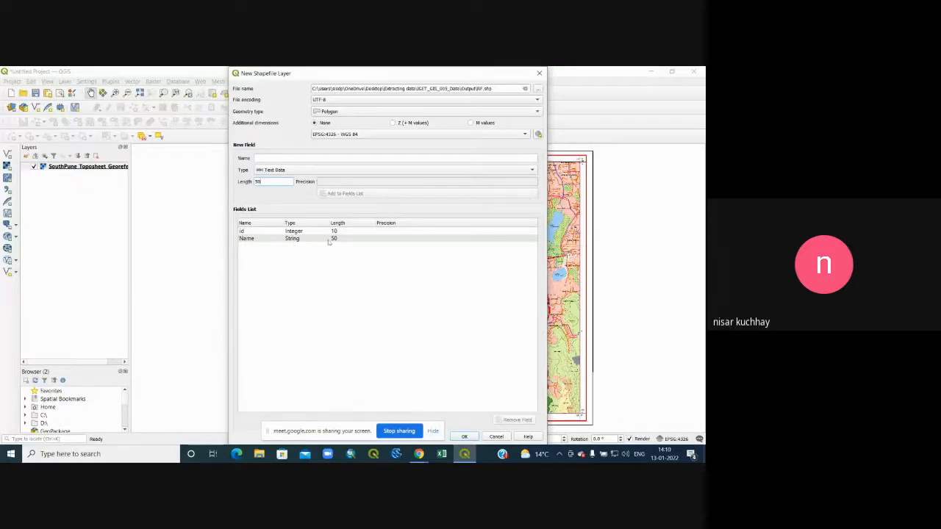
# Enter Area_Sq_Km as the name of the next attribute field for the new shapefile
pyautogui.click(265, 158)
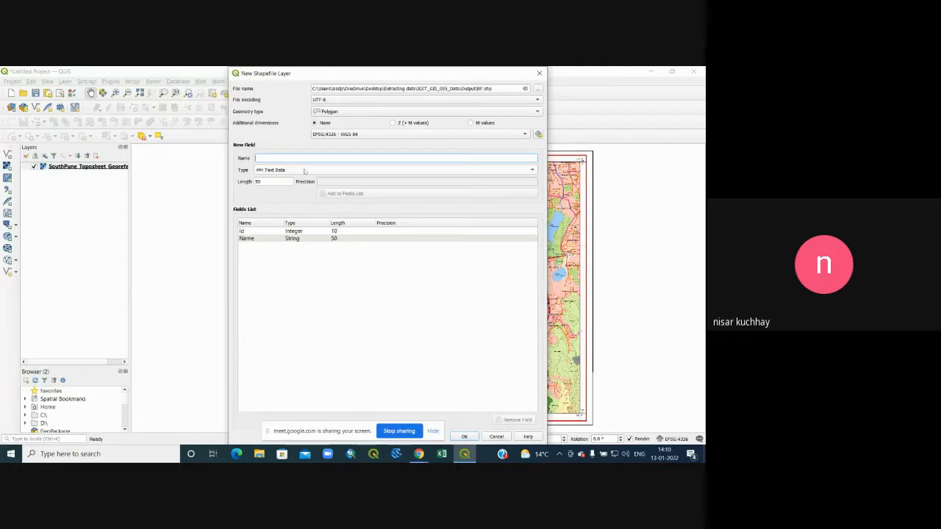
pyautogui.write('A')
pyautogui.press('BackSpace')
pyautogui.press('BackSpace')
pyautogui.press('BackSpace')
pyautogui.press('BackSpace')
pyautogui.press('BackSpace')
pyautogui.write('r')
pyautogui.press('BackSpace')
pyautogui.write('_Sq_Km')
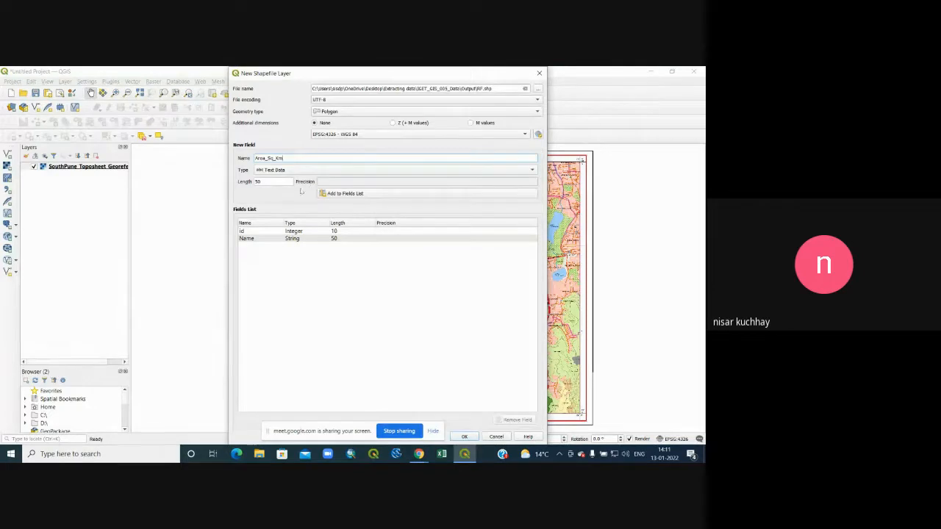
# Add the Area_Sq_Km field as a Decimal Number with length 10 and precision 2, and create the shapefile
pyautogui.click(306, 171)
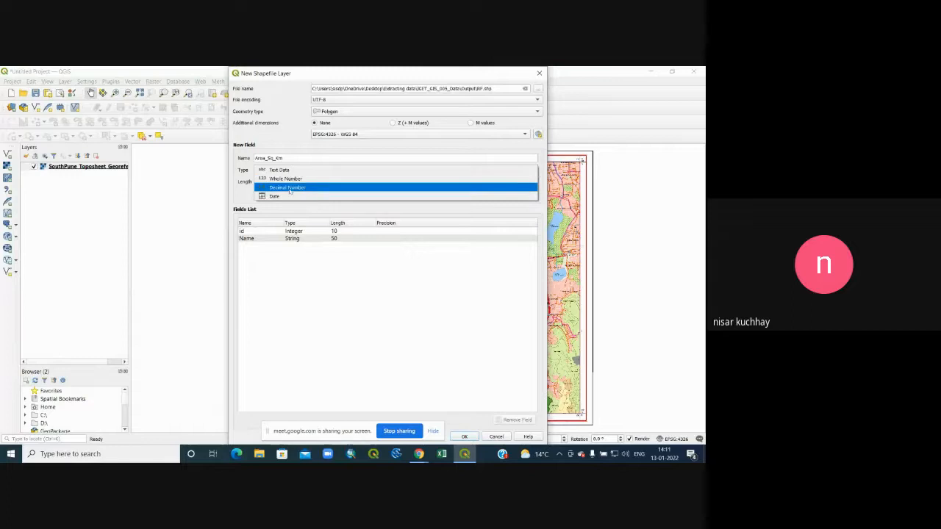
pyautogui.click(289, 187)
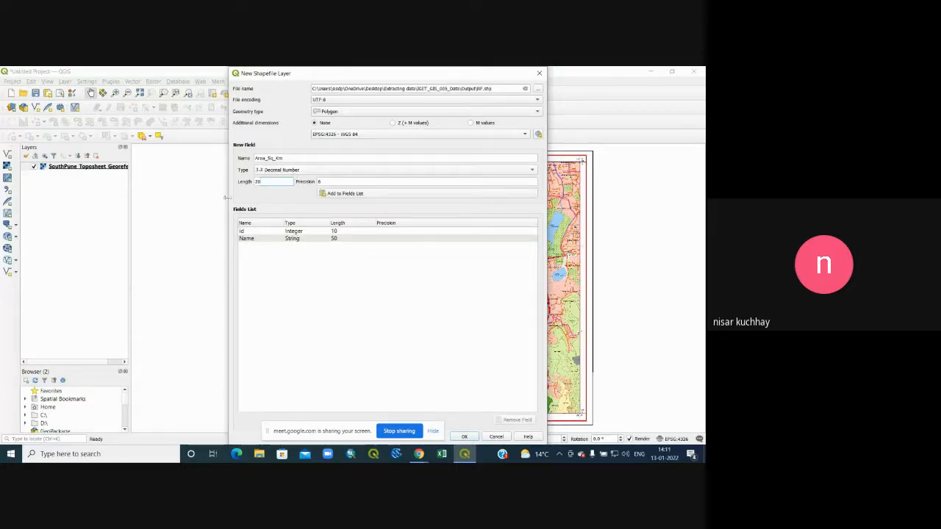
pyautogui.doubleClick(266, 182)
pyautogui.write('10')
pyautogui.press('Tab')
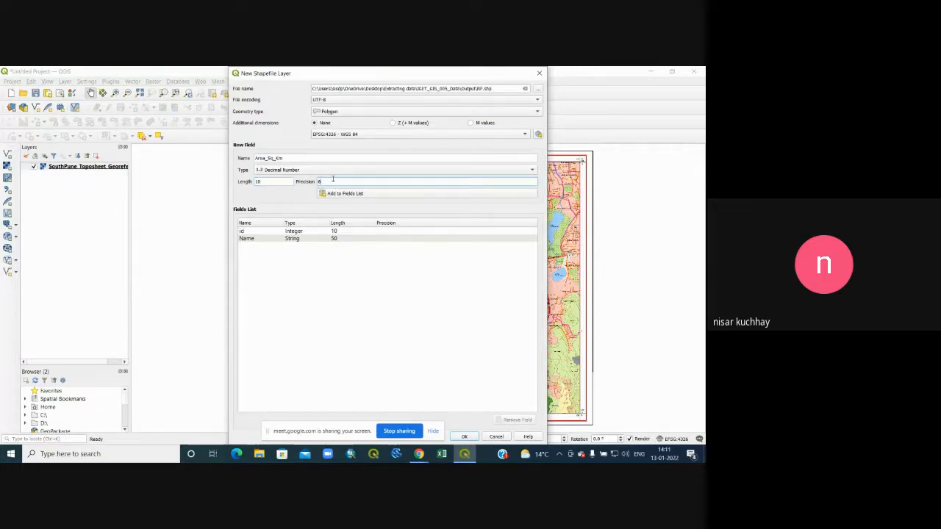
pyautogui.moveTo(327, 181); pyautogui.dragTo(301, 187)
pyautogui.click(344, 193)
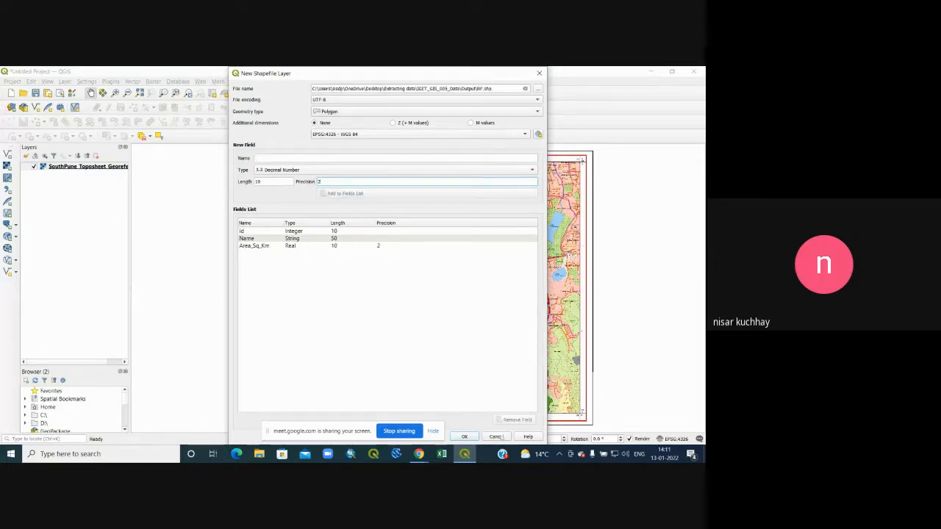
pyautogui.click(464, 436)
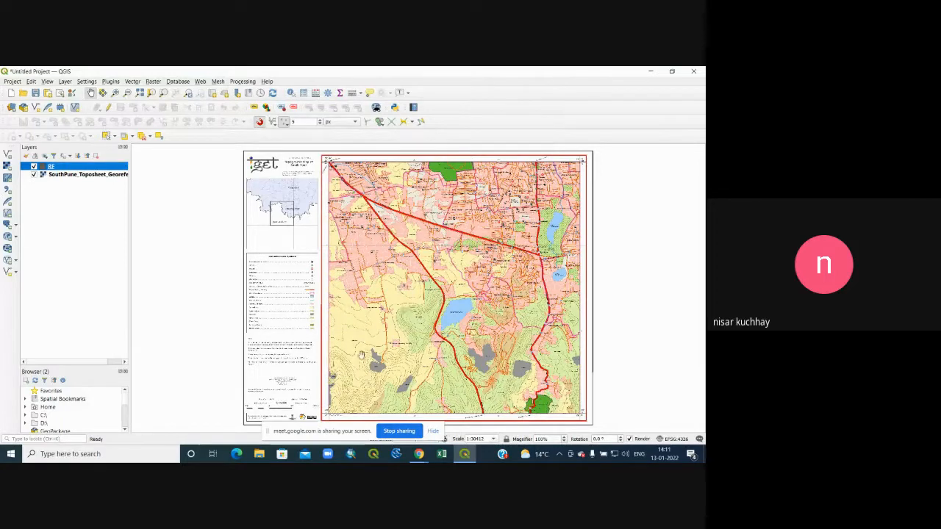
# Examine the toposheet's Conventions and Symbols legend, from Educational Institutions down to Barren Land
pyautogui.moveTo(361, 355); pyautogui.dragTo(363, 260)
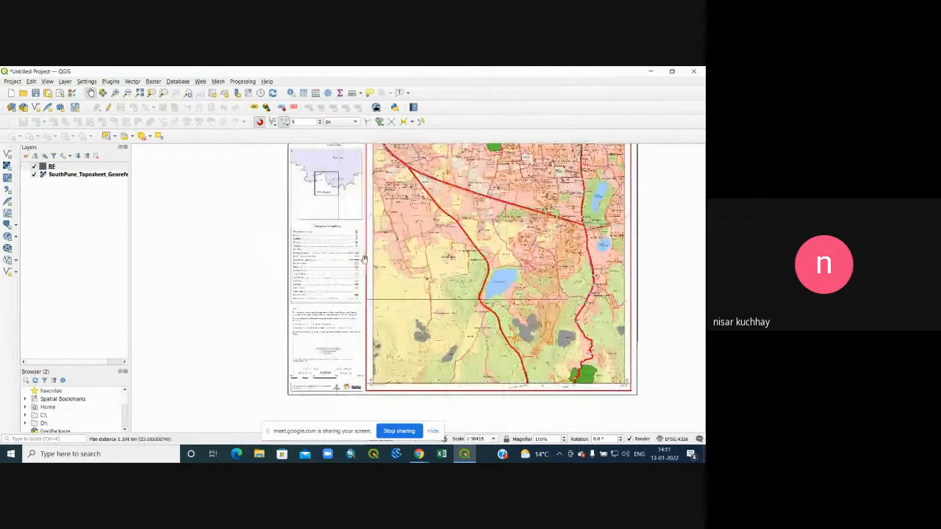
pyautogui.scroll(1, 334, 245)
pyautogui.scroll(1, 336, 243)
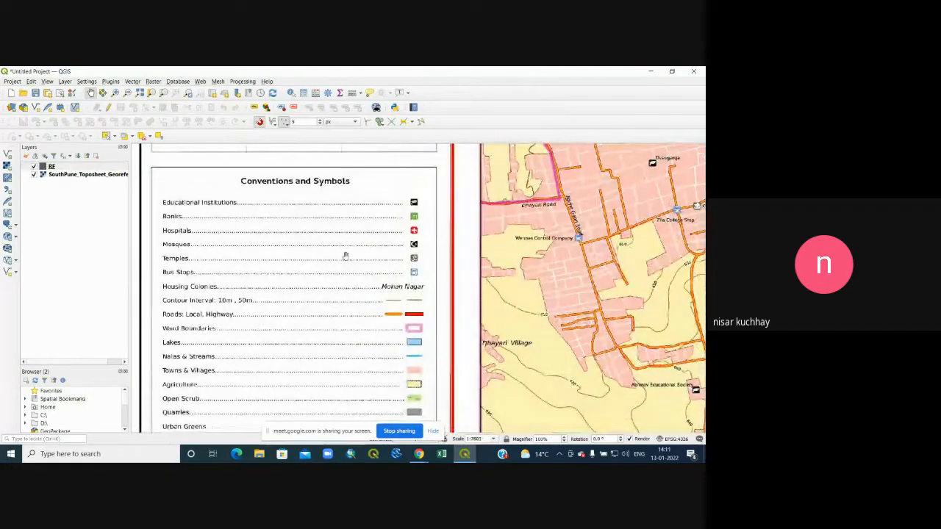
pyautogui.moveTo(322, 293); pyautogui.dragTo(340, 175)
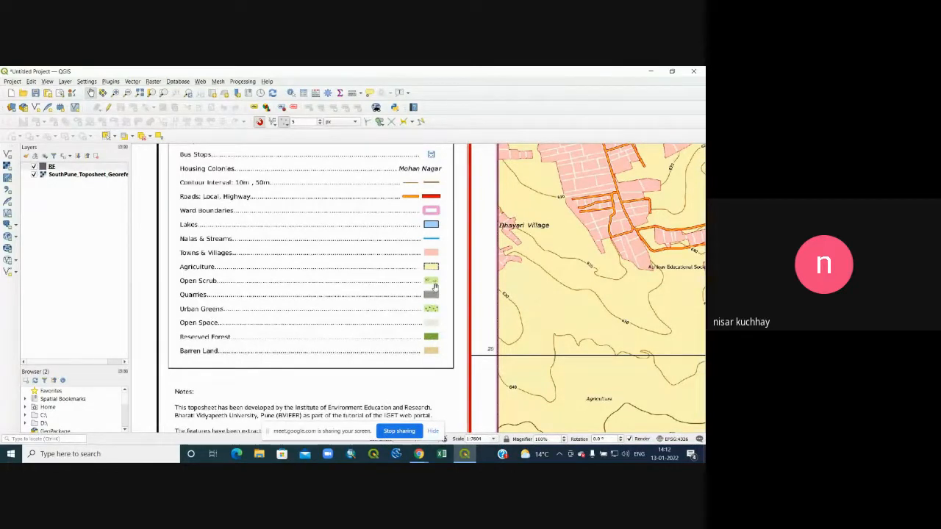
pyautogui.moveTo(397, 257); pyautogui.dragTo(394, 372)
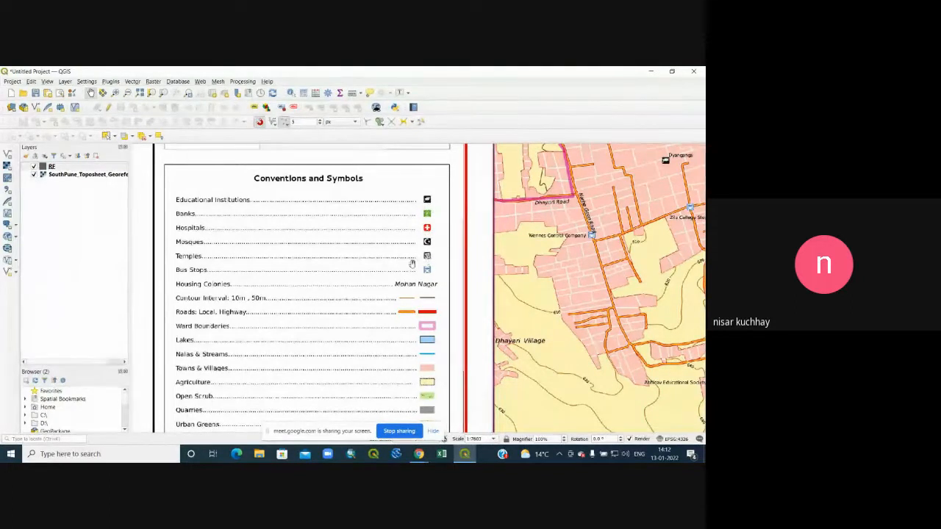
pyautogui.moveTo(378, 322); pyautogui.dragTo(358, 272)
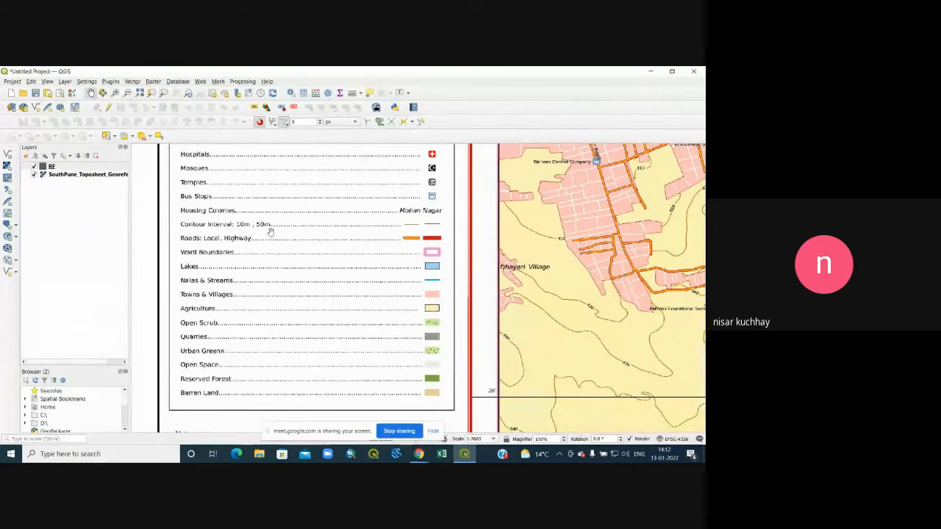
# Examine the contour lines and elevation labels in the toposheet's southwest, and the Reserved Forest at its northern edge
pyautogui.moveTo(619, 307); pyautogui.dragTo(254, 199)
pyautogui.moveTo(516, 333); pyautogui.dragTo(484, 285)
pyautogui.moveTo(424, 363); pyautogui.dragTo(429, 287)
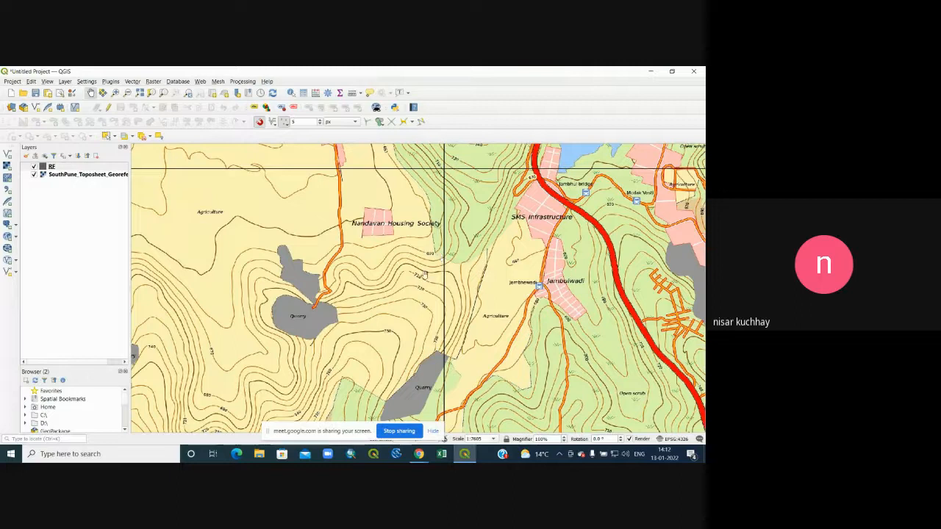
pyautogui.moveTo(374, 326); pyautogui.dragTo(416, 268)
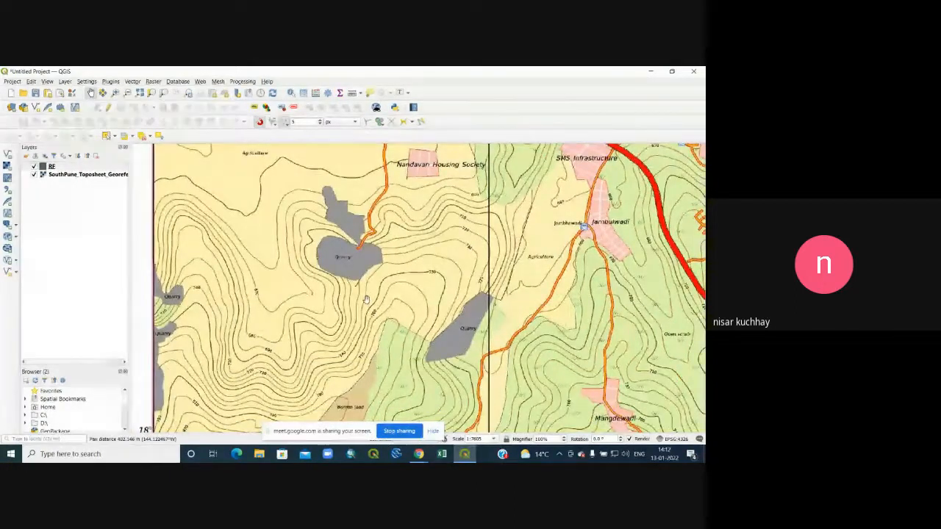
pyautogui.moveTo(301, 309); pyautogui.dragTo(367, 269)
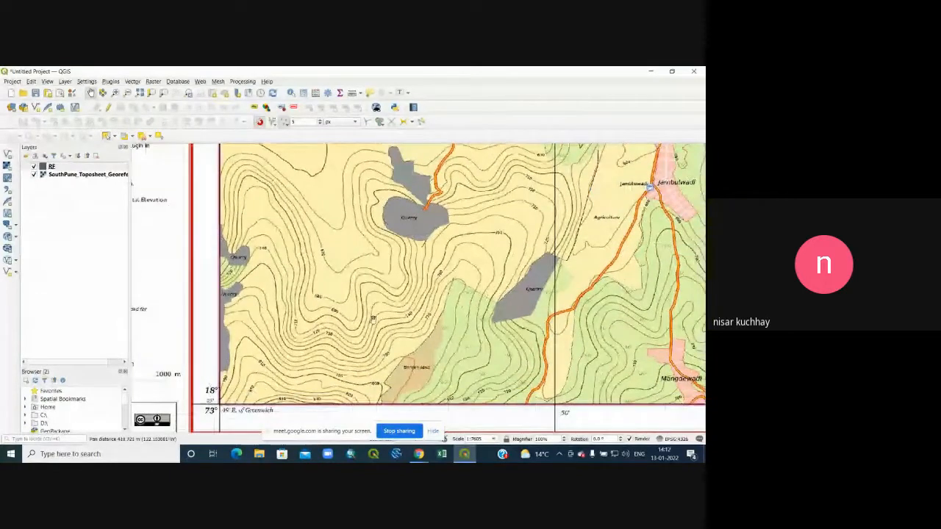
pyautogui.moveTo(287, 290); pyautogui.dragTo(380, 268)
pyautogui.moveTo(237, 251); pyautogui.dragTo(363, 329)
pyautogui.moveTo(425, 275); pyautogui.dragTo(271, 244)
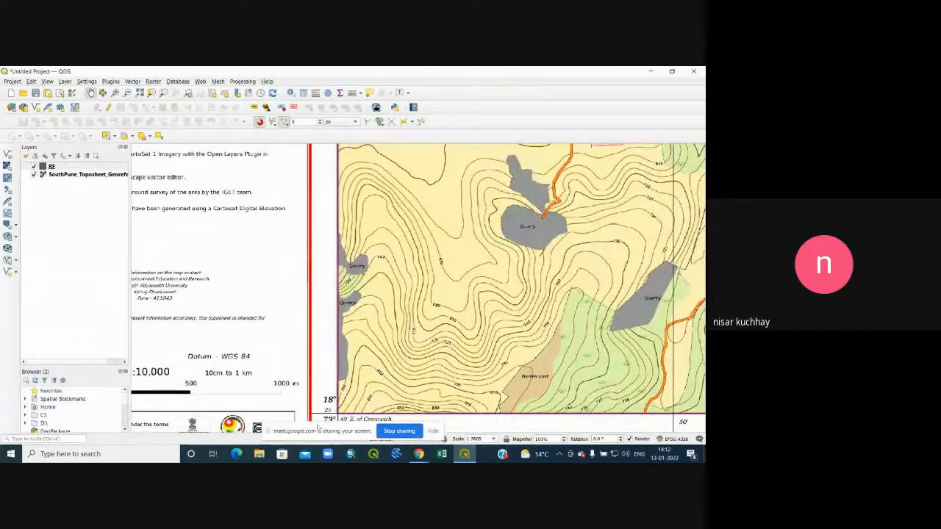
pyautogui.moveTo(321, 430); pyautogui.dragTo(190, 428)
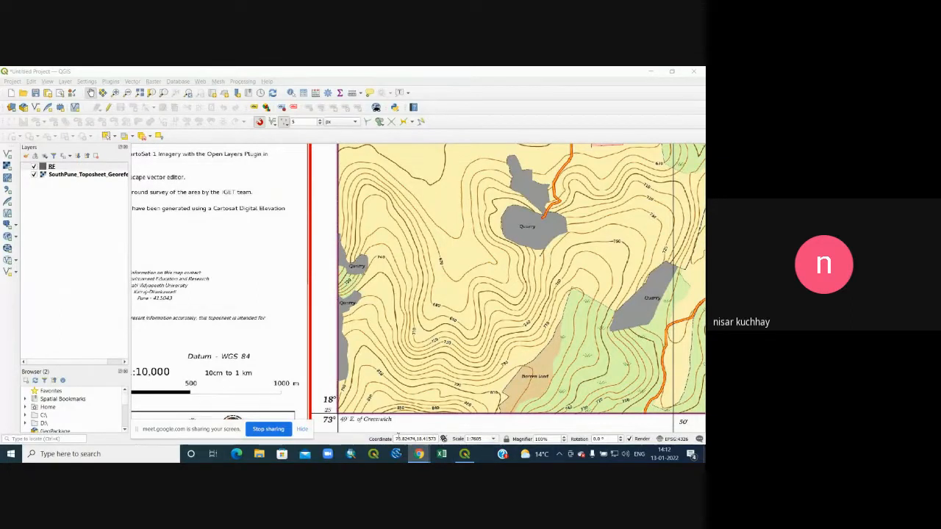
pyautogui.scroll(2, 427, 311)
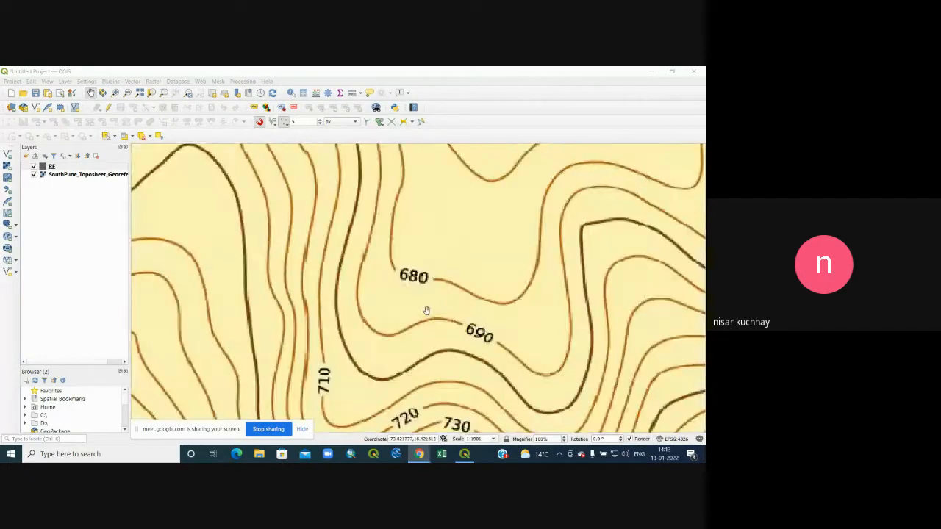
pyautogui.scroll(-4, 426, 312)
pyautogui.moveTo(461, 206); pyautogui.dragTo(346, 326)
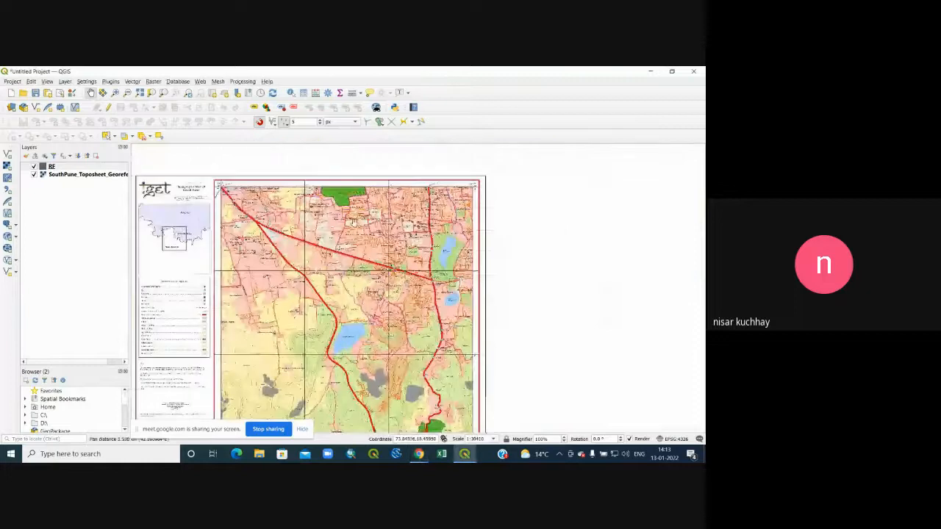
pyautogui.scroll(3, 360, 245)
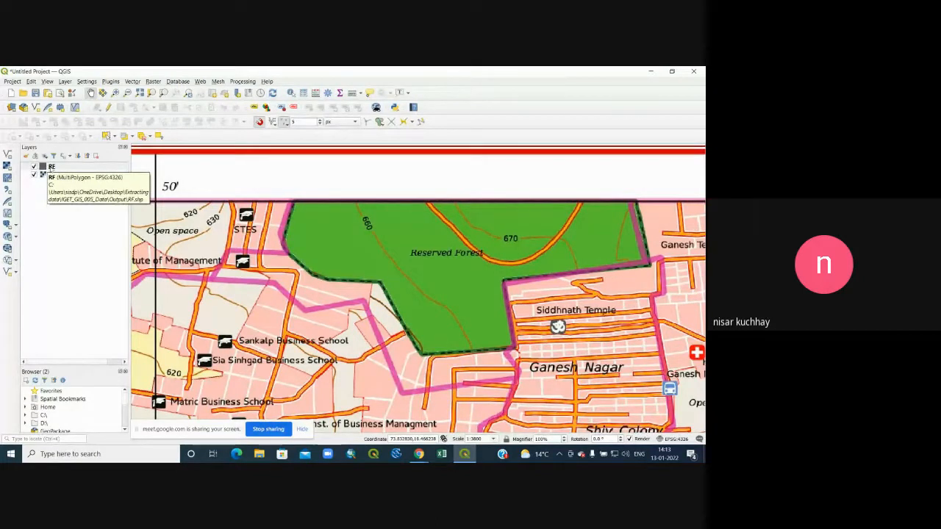
pyautogui.rightClick(49, 168)
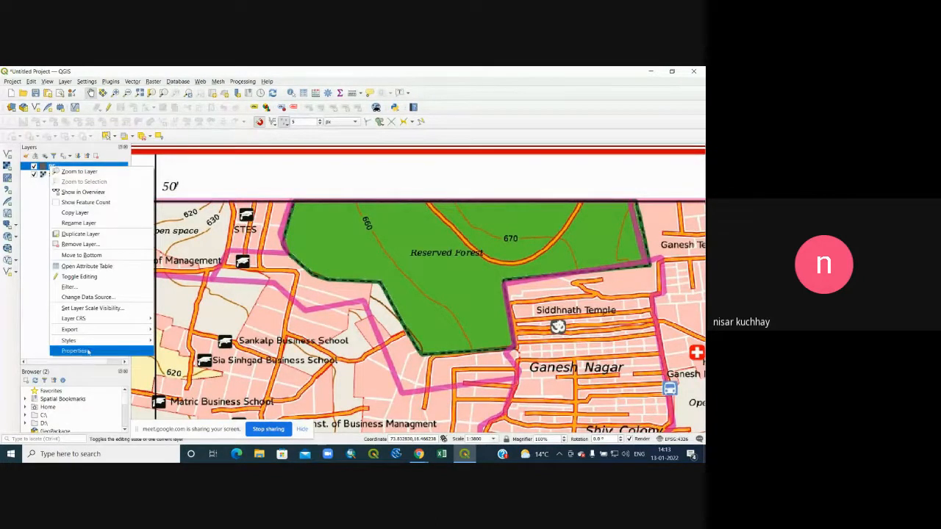
pyautogui.click(91, 344)
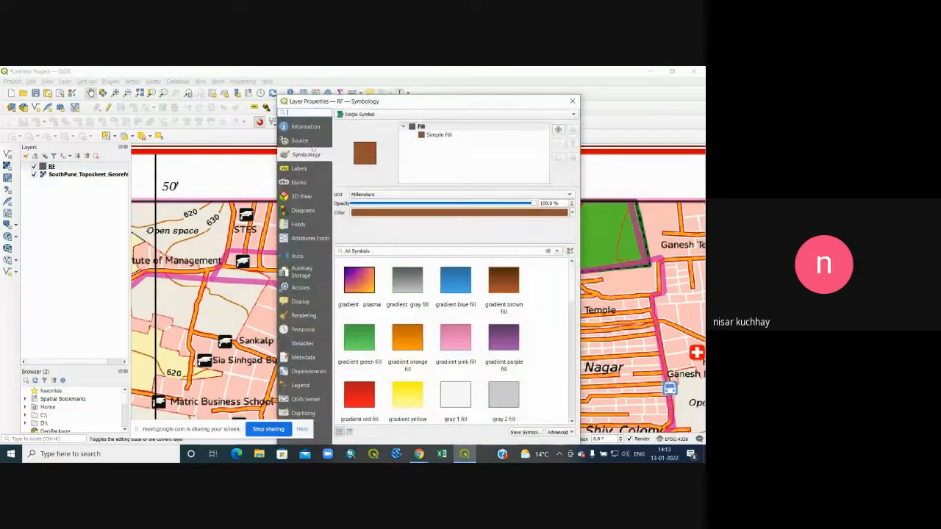
pyautogui.click(573, 100)
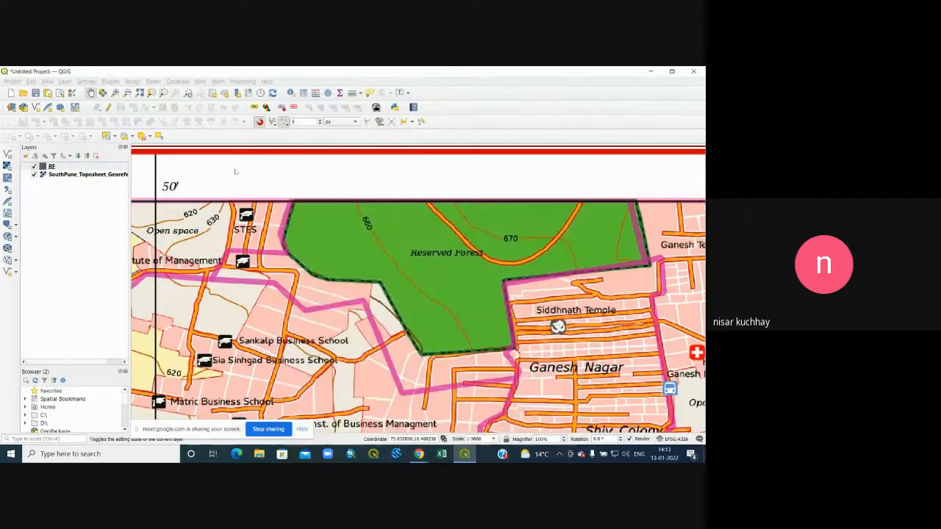
# Style the RF layer with the outline black symbol from All Symbols so its polygons have no fill
pyautogui.click(53, 168)
pyautogui.doubleClick(52, 167)
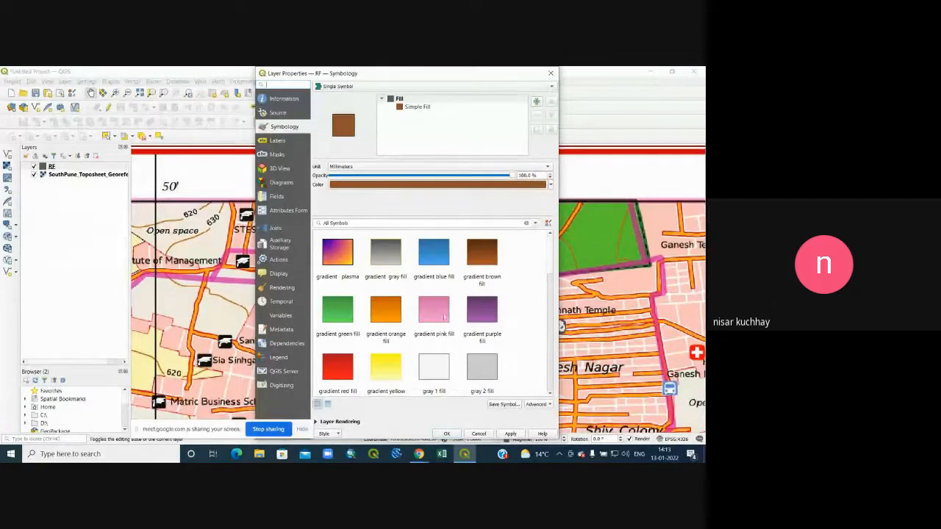
pyautogui.scroll(-2, 544, 274)
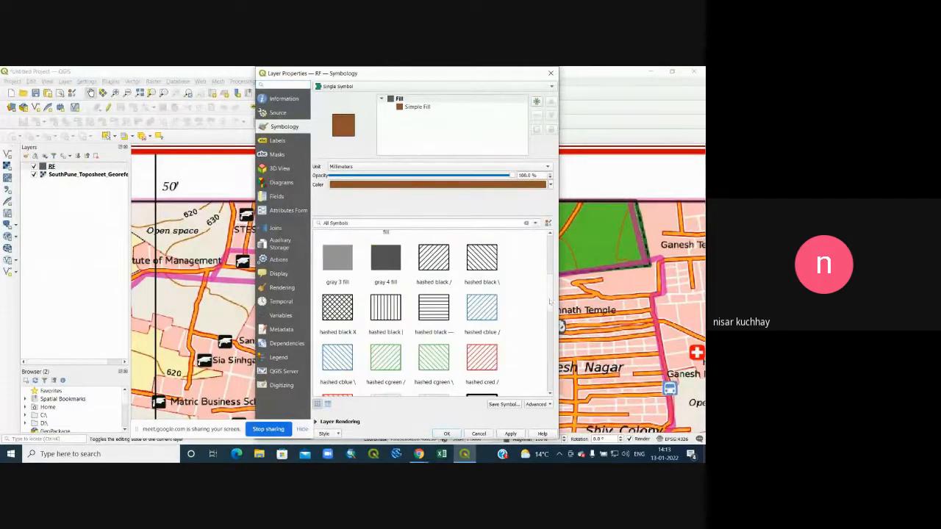
pyautogui.moveTo(555, 294); pyautogui.dragTo(555, 247)
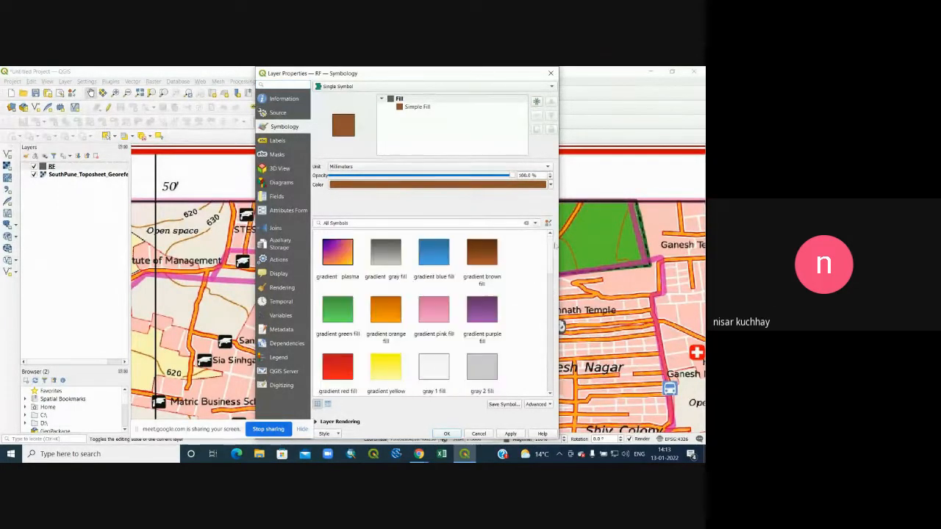
pyautogui.click(536, 223)
pyautogui.click(536, 223)
pyautogui.click(536, 223)
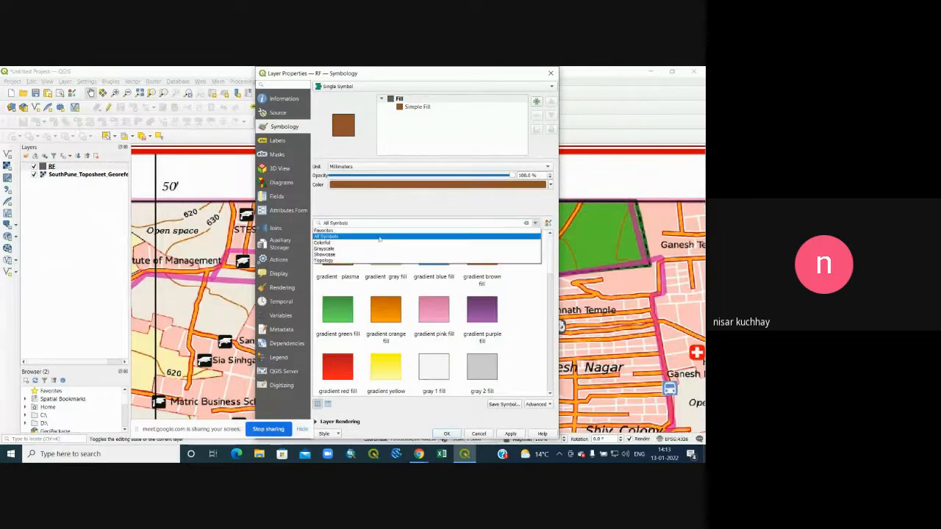
pyautogui.click(464, 236)
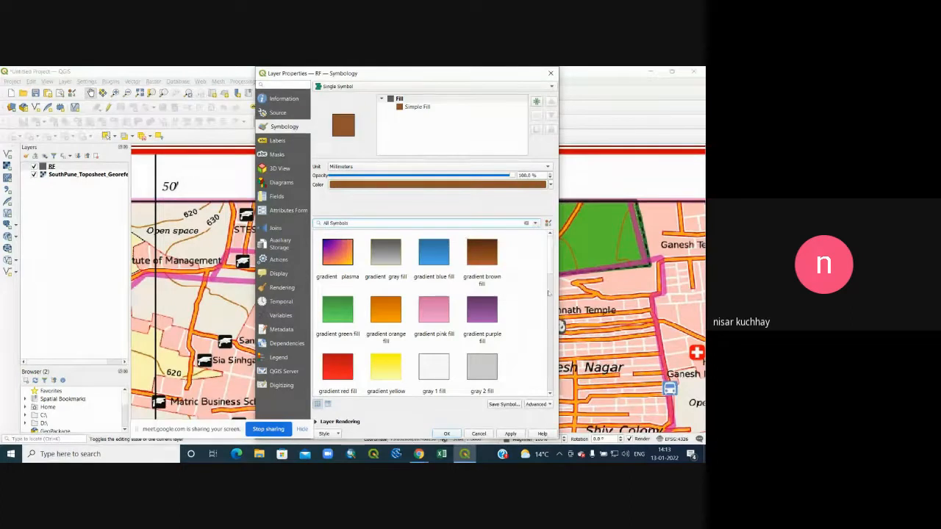
pyautogui.scroll(-5, 399, 329)
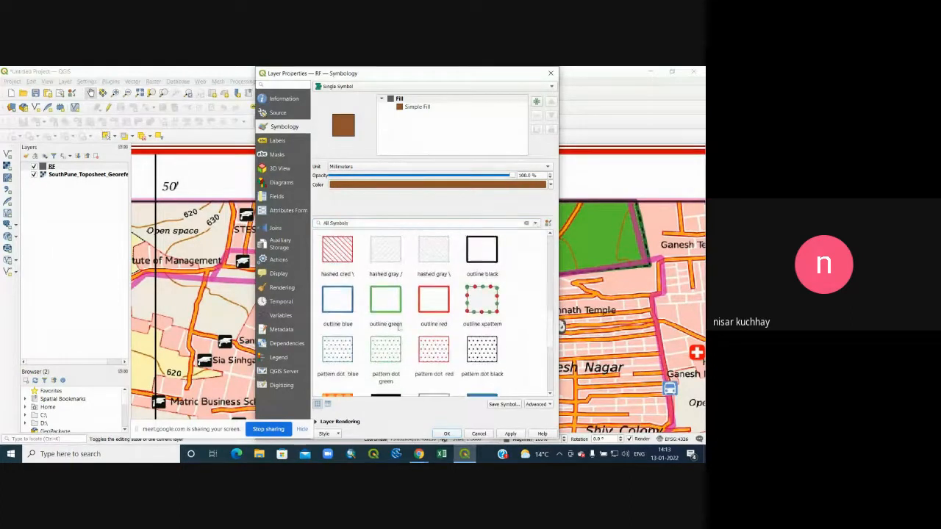
pyautogui.click(482, 250)
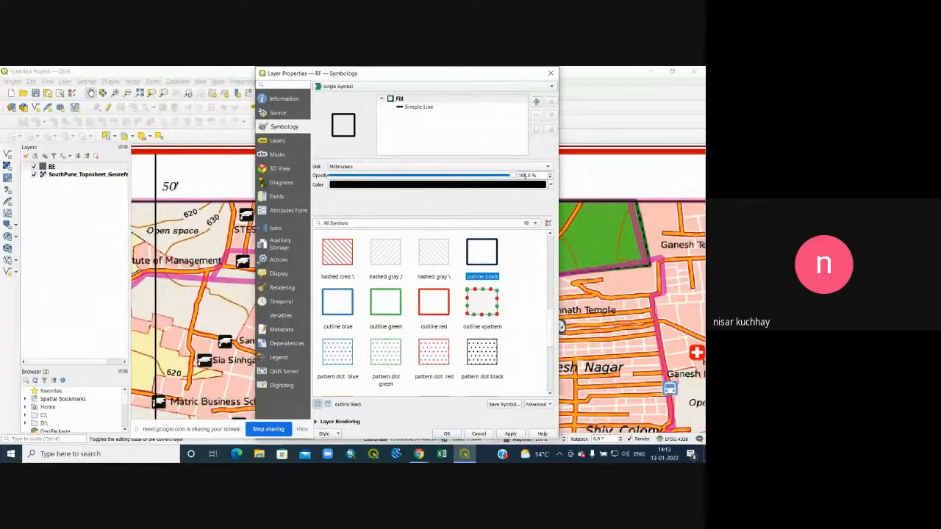
pyautogui.click(512, 434)
pyautogui.click(447, 434)
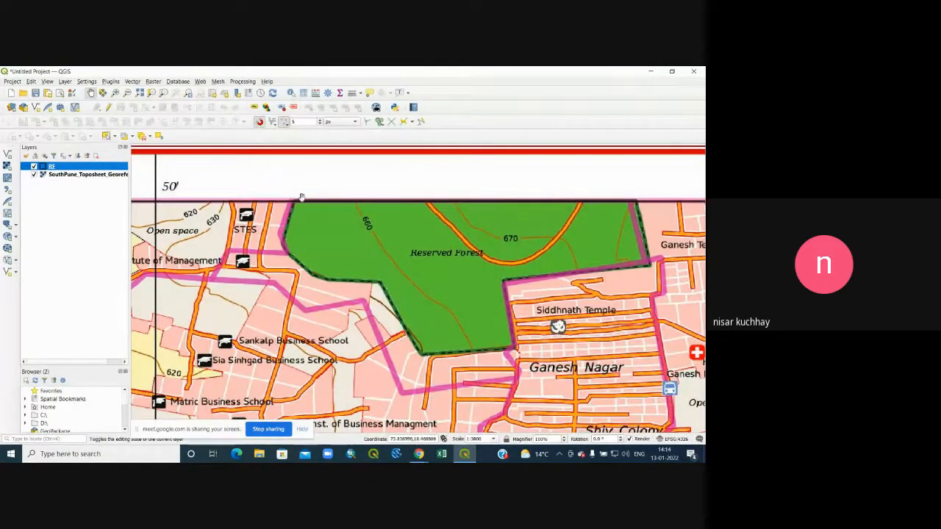
pyautogui.moveTo(288, 290); pyautogui.dragTo(307, 239)
pyautogui.scroll(-2, 307, 240)
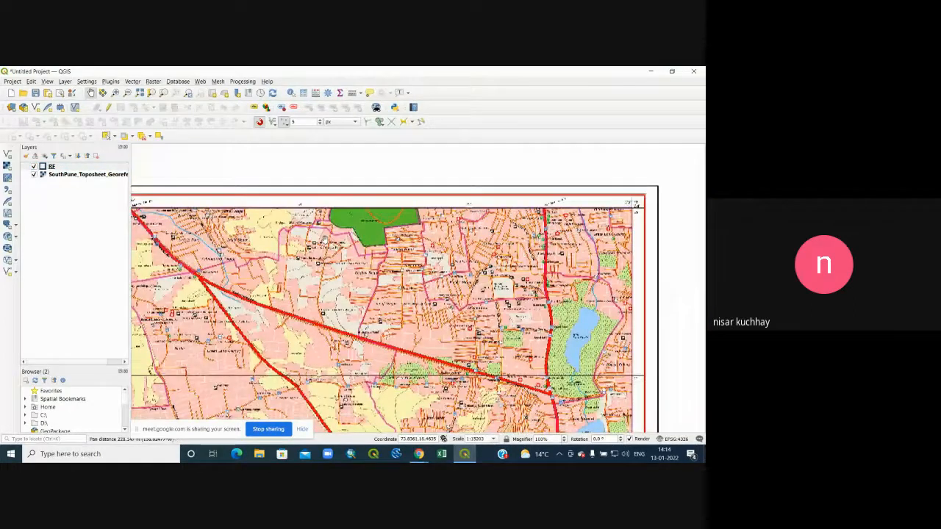
pyautogui.scroll(-1, 316, 245)
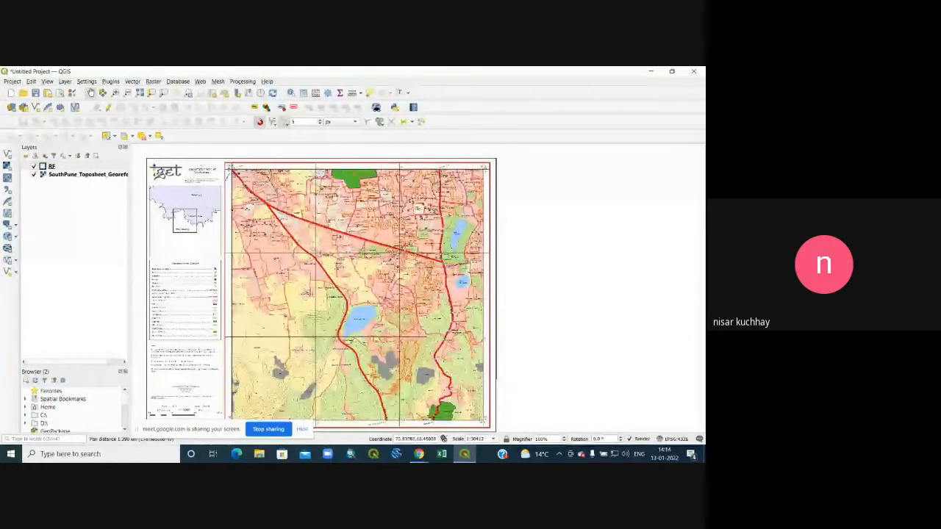
pyautogui.scroll(2, 342, 168)
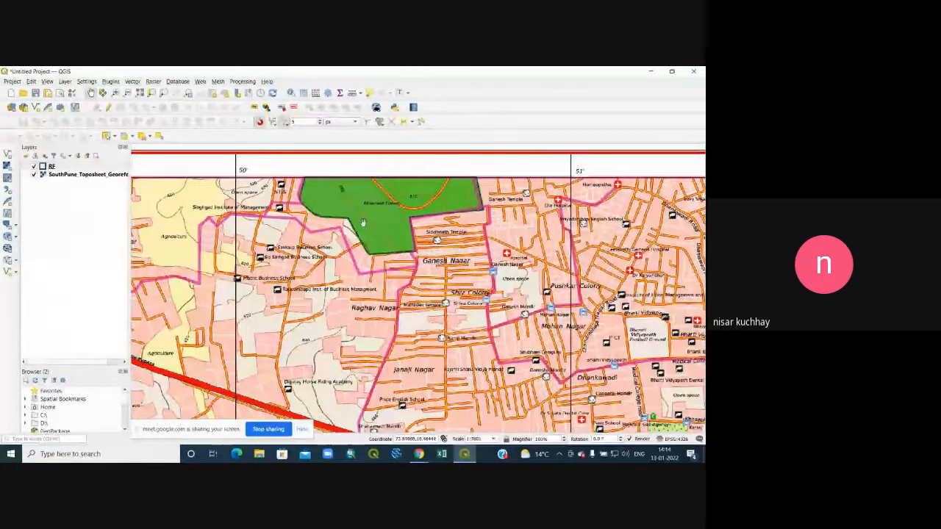
pyautogui.scroll(-2, 364, 222)
pyautogui.scroll(1, 298, 160)
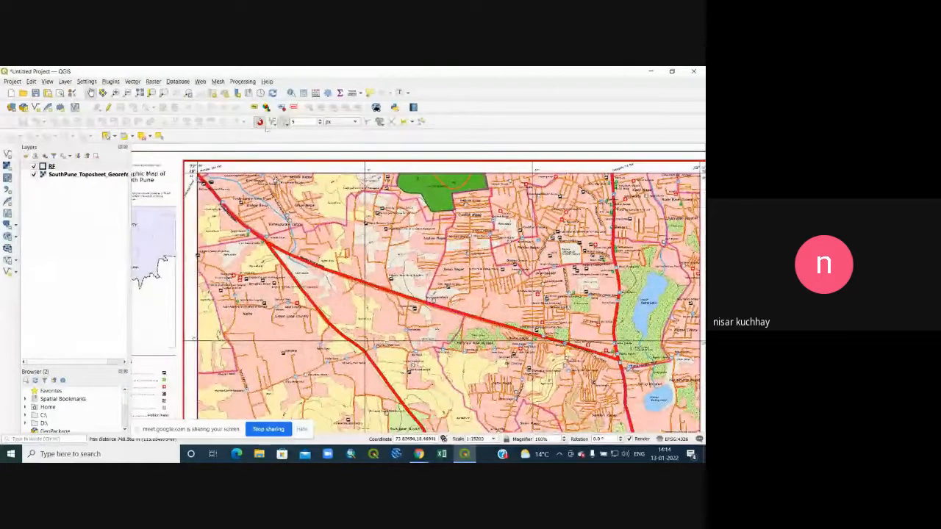
# Hide and restore the Snapping Toolbar, and switch snapping off and back on
pyautogui.rightClick(496, 121)
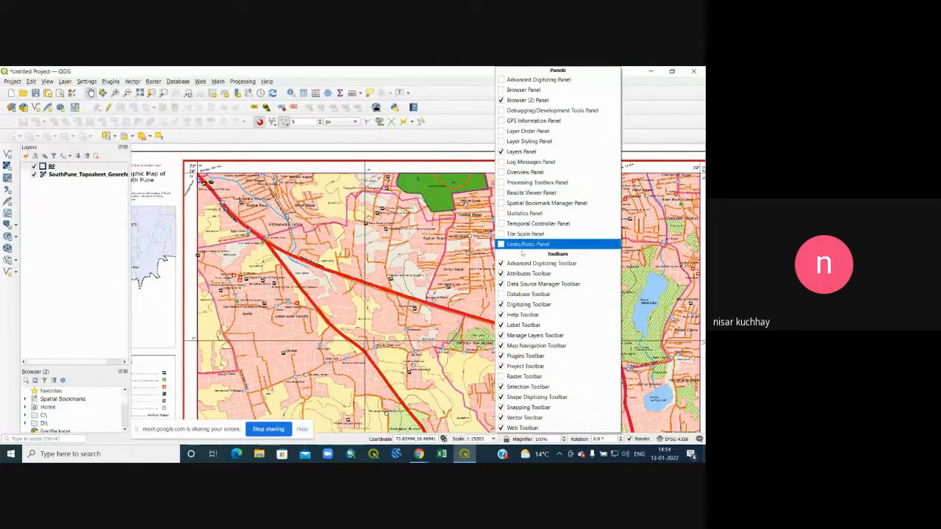
pyautogui.click(501, 407)
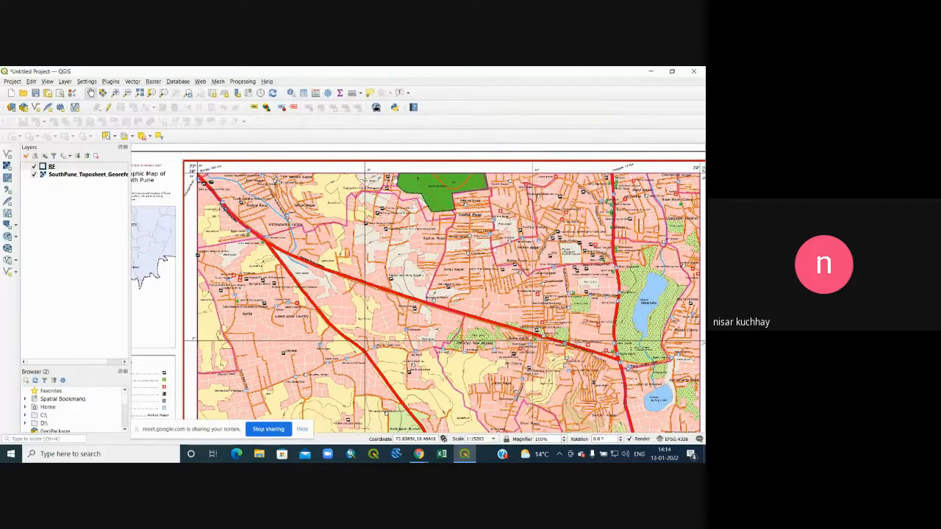
pyautogui.rightClick(413, 132)
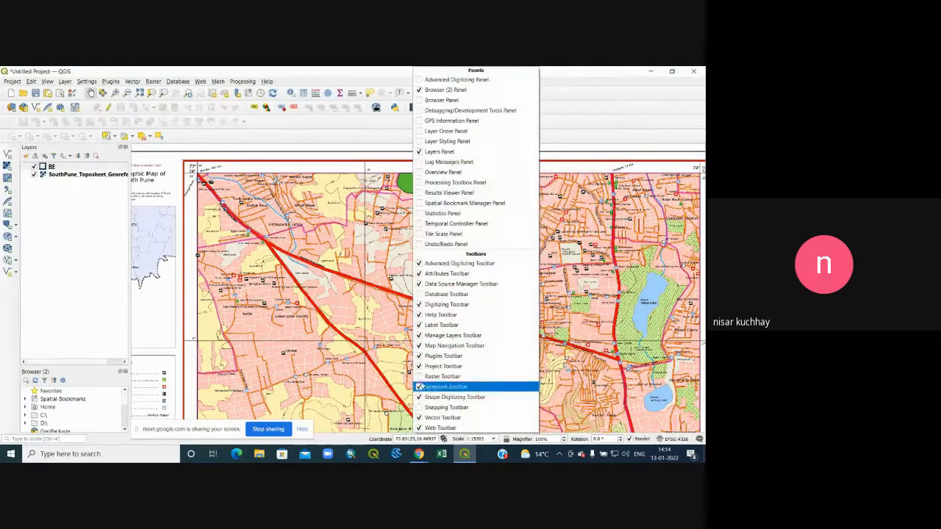
pyautogui.click(419, 407)
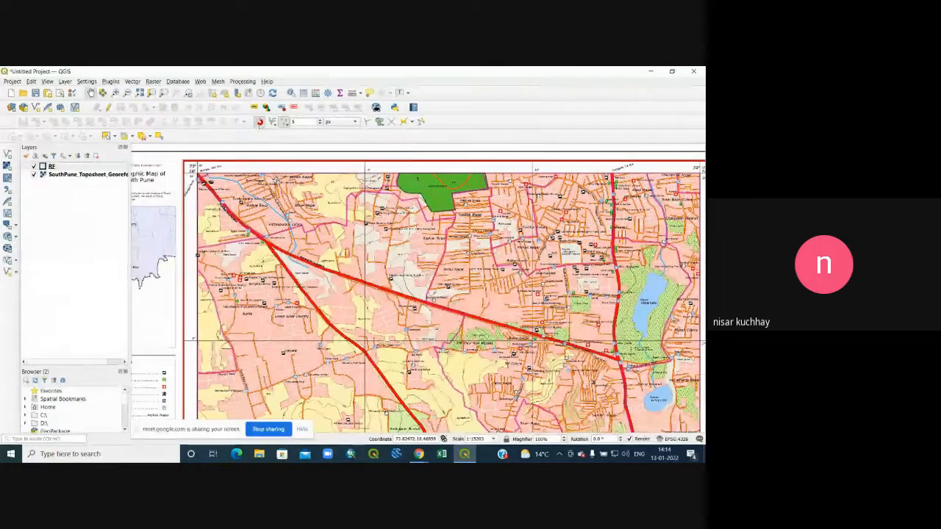
pyautogui.click(260, 122)
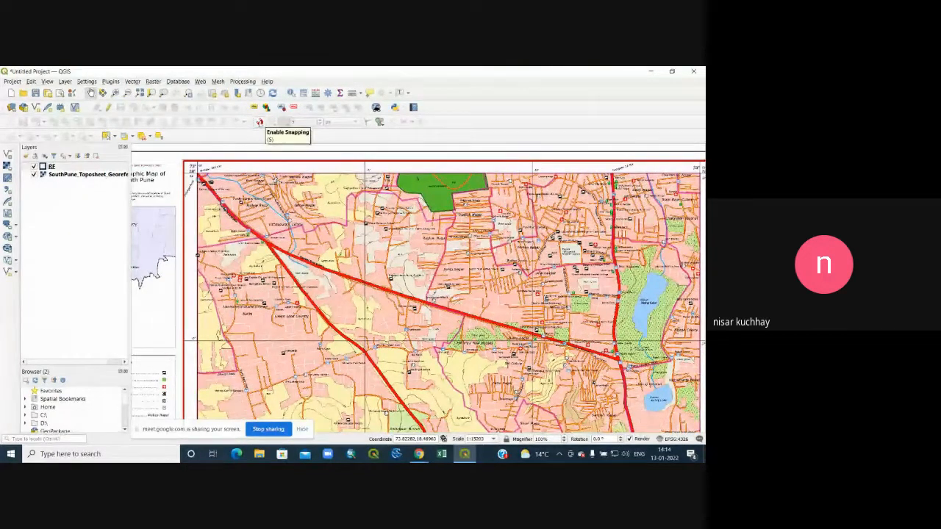
pyautogui.click(259, 122)
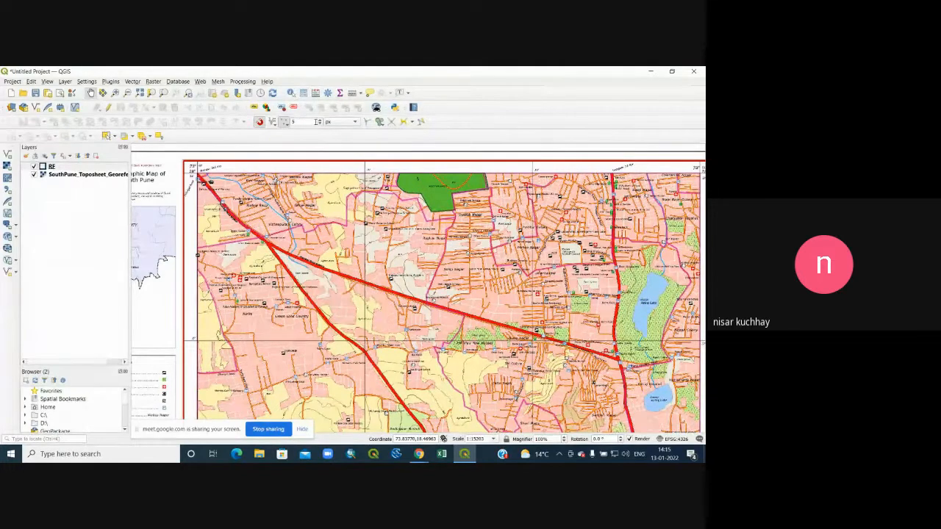
# Enable Area as a snapping type for digitising the Reserved Forest at the toposheet's northern edge
pyautogui.scroll(2, 441, 170)
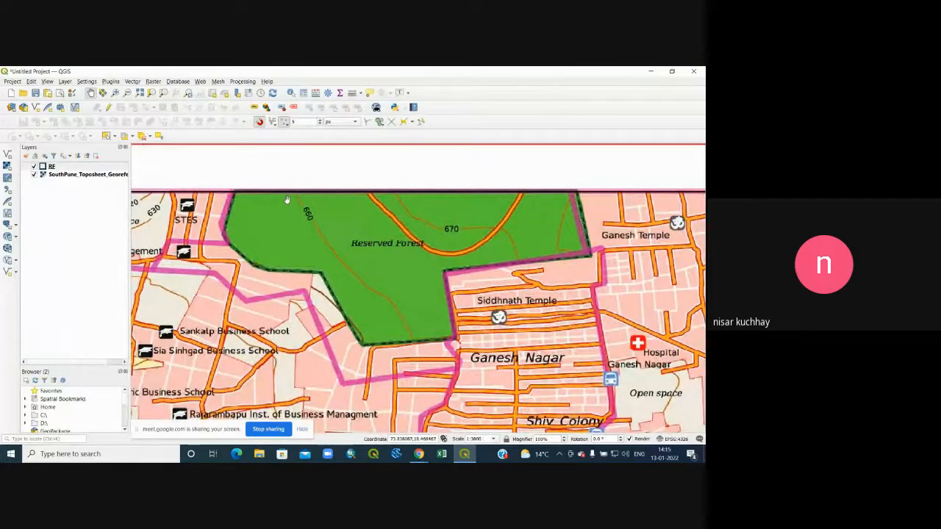
pyautogui.click(285, 121)
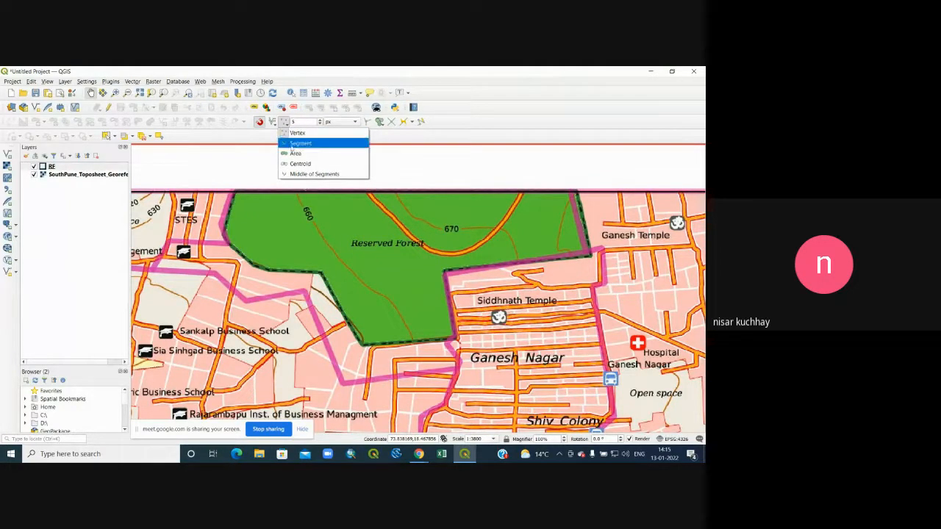
pyautogui.click(221, 274)
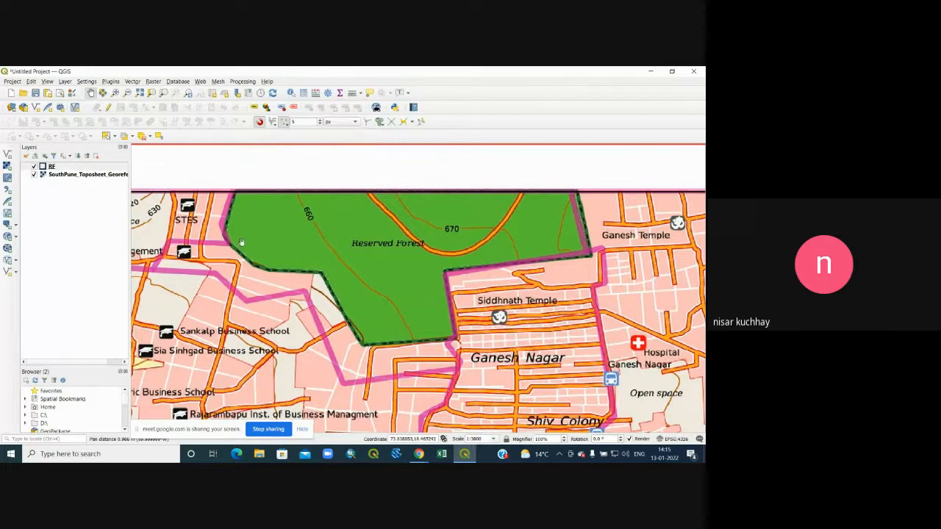
pyautogui.click(286, 122)
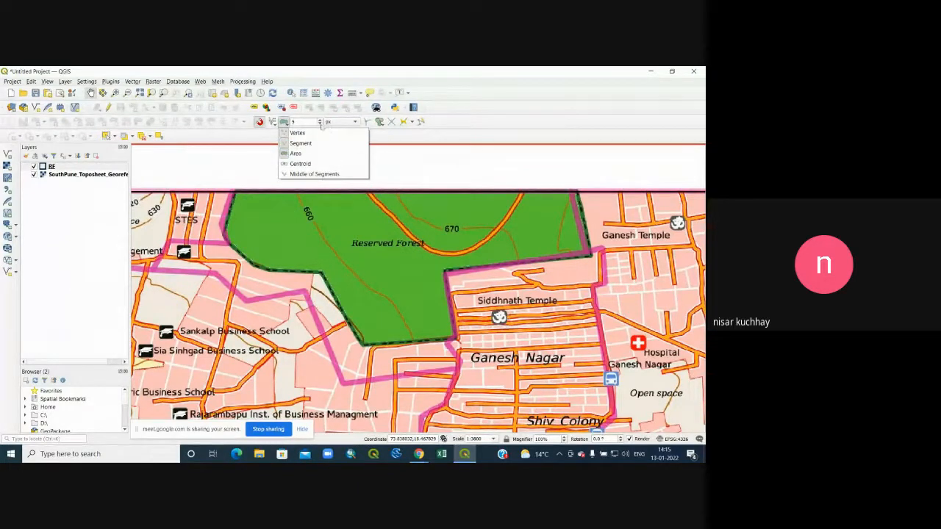
pyautogui.click(403, 159)
pyautogui.moveTo(371, 346); pyautogui.dragTo(370, 190)
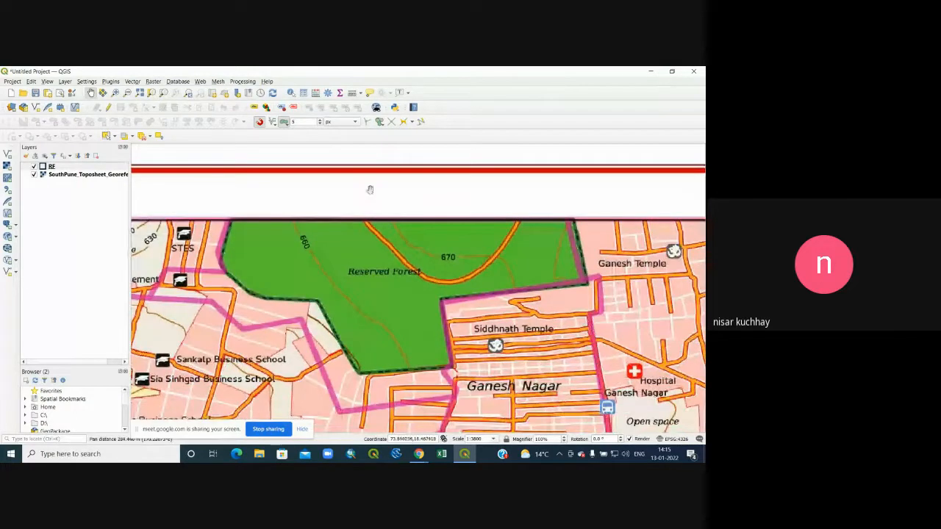
# Set the polygon overlap handling to Avoid Overlap on Active Layer
pyautogui.click(380, 122)
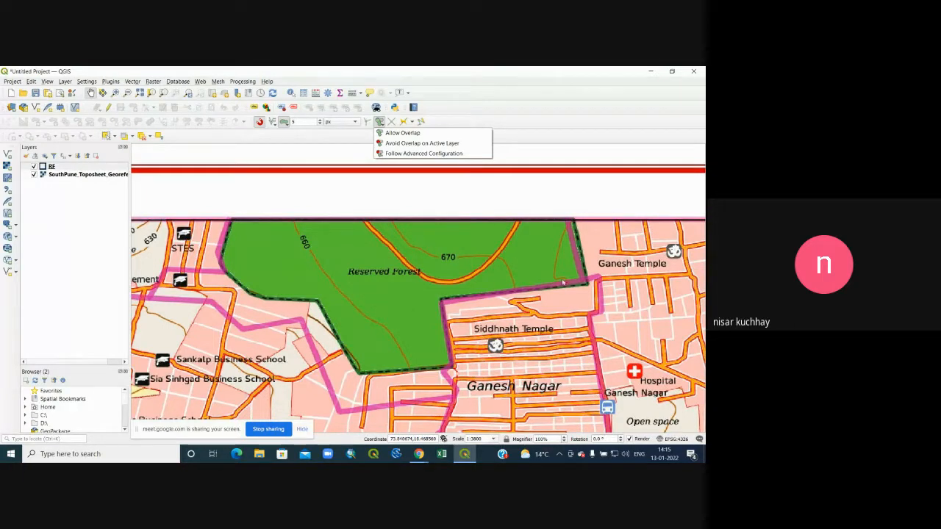
pyautogui.click(393, 145)
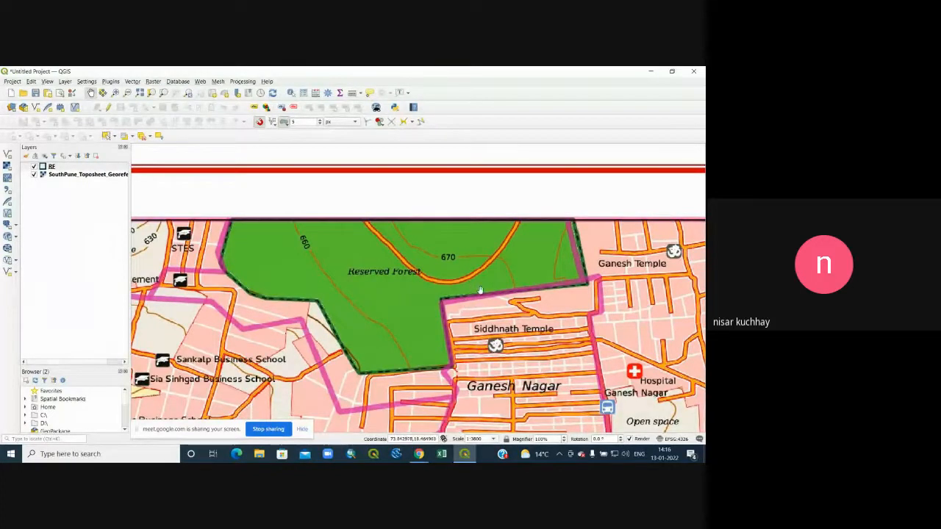
pyautogui.moveTo(521, 344); pyautogui.dragTo(492, 285)
pyautogui.moveTo(335, 272); pyautogui.dragTo(362, 312)
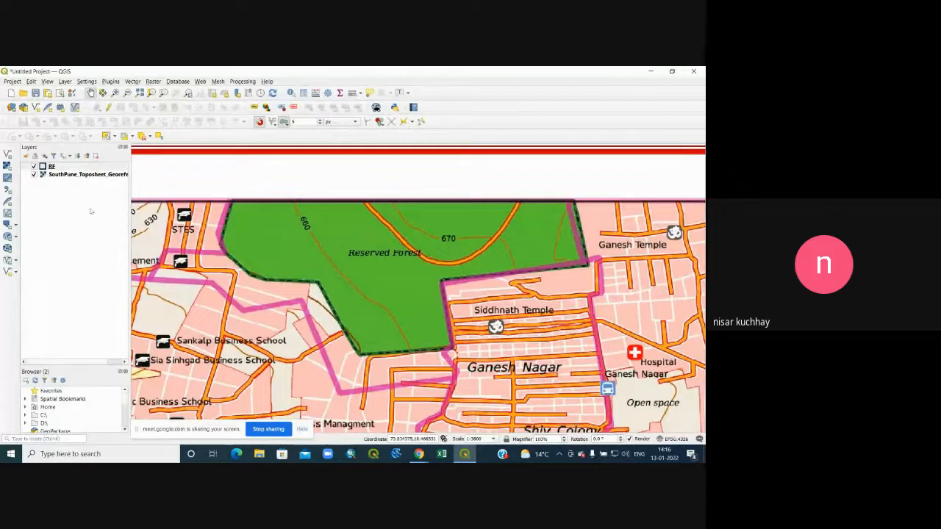
# Switch editing on and off twice for the RF layer to demonstrate the edit toggle
pyautogui.rightClick(61, 168)
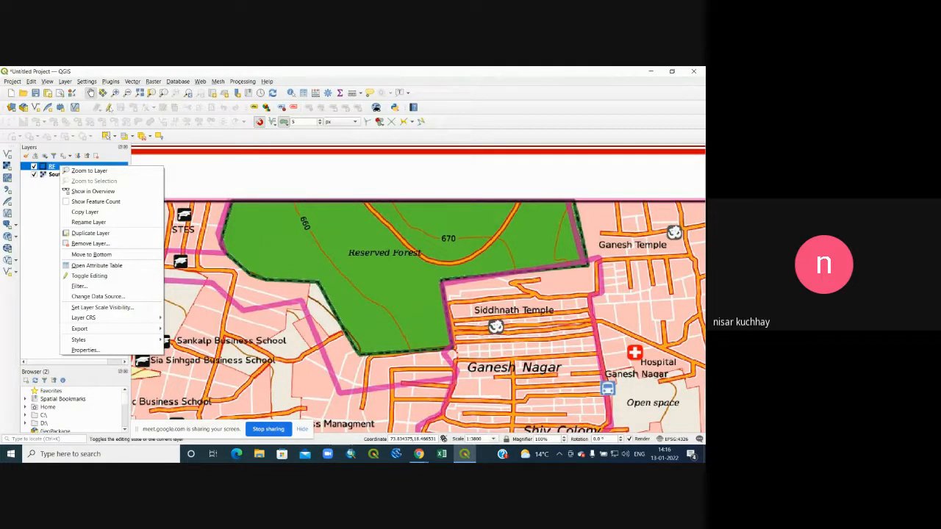
pyautogui.click(89, 276)
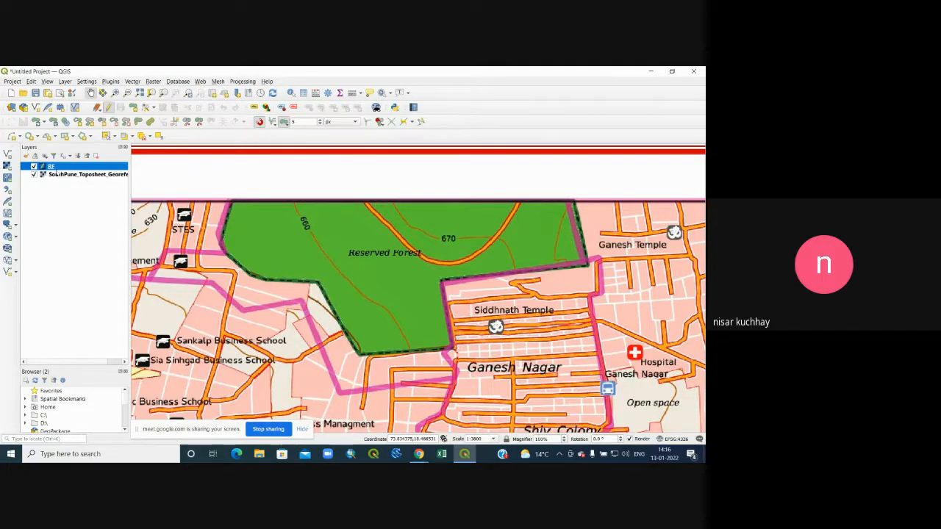
pyautogui.rightClick(57, 169)
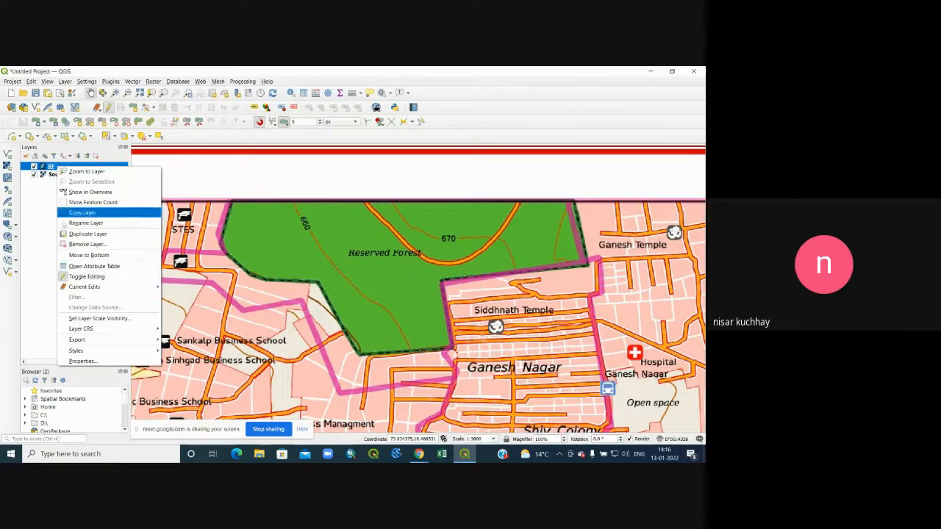
pyautogui.click(74, 277)
pyautogui.rightClick(69, 167)
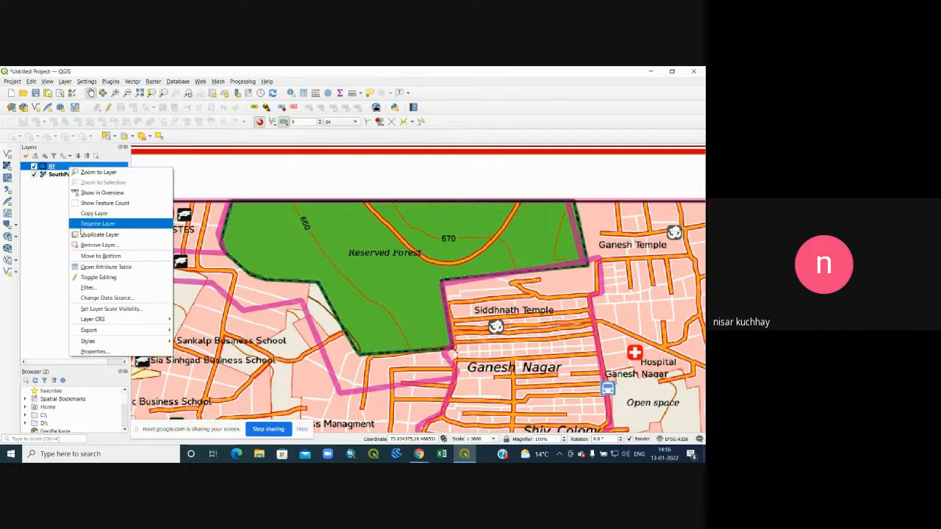
pyautogui.click(92, 278)
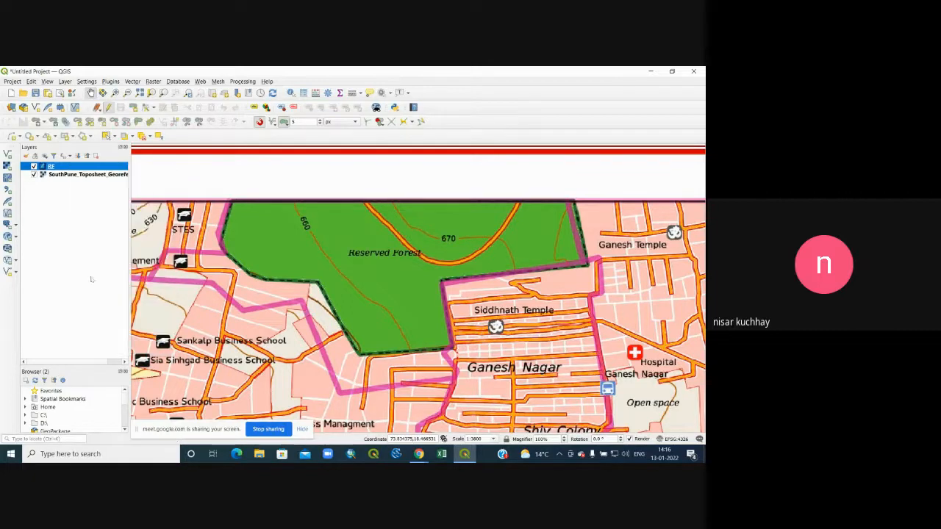
pyautogui.rightClick(60, 167)
pyautogui.moveTo(77, 284)
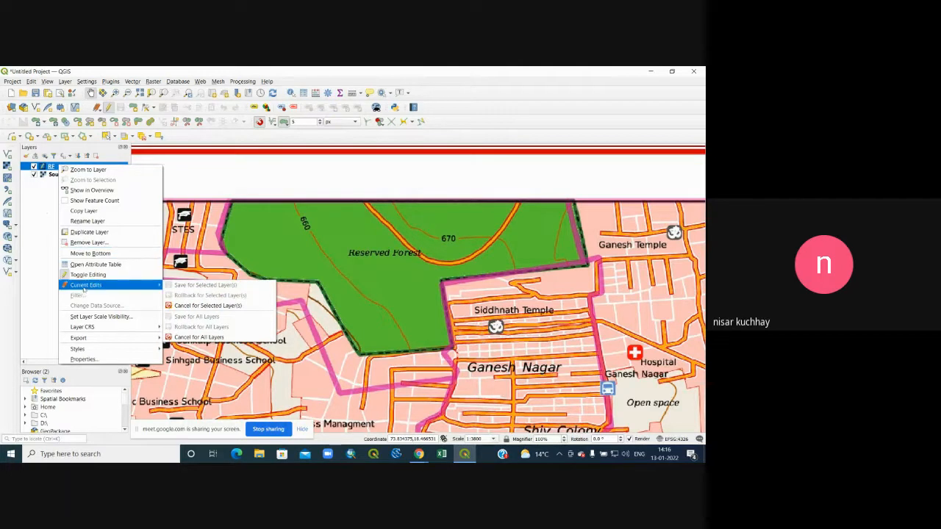
pyautogui.click(84, 274)
# Enable editing on the RF layer and start a polygon from the Reserved Forest's northwest corner with a second vertex along its northern edge
pyautogui.rightClick(61, 169)
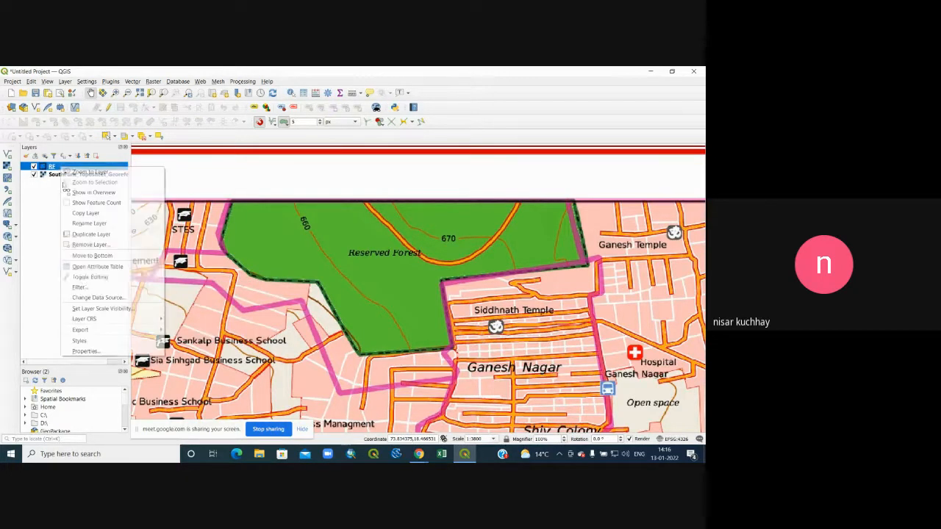
pyautogui.click(83, 272)
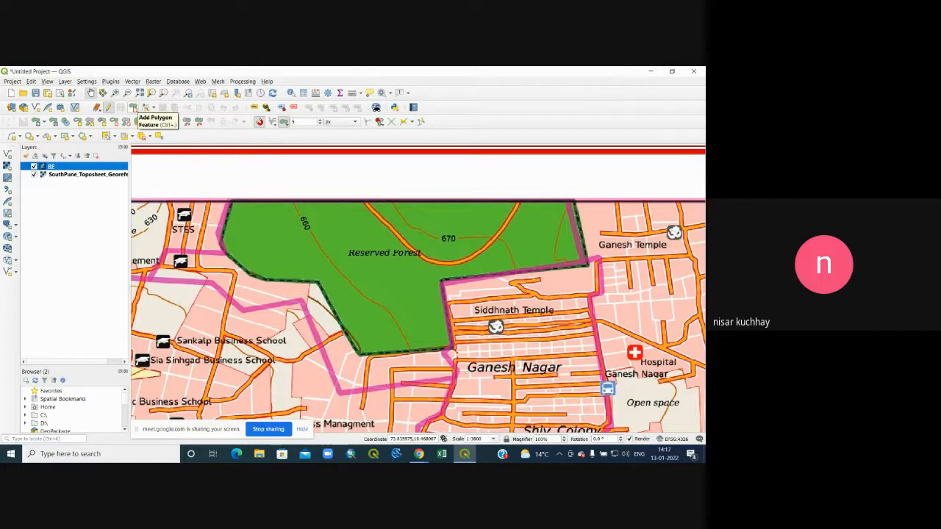
pyautogui.click(133, 107)
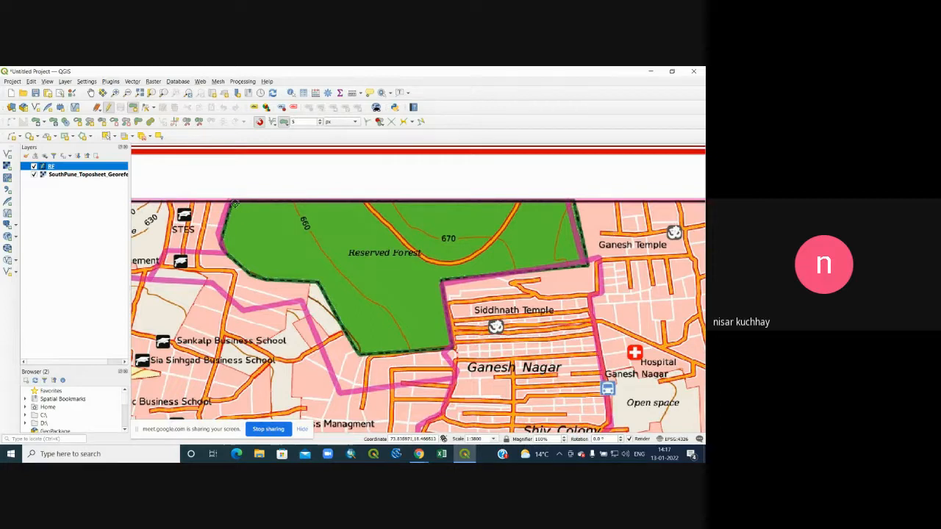
pyautogui.click(233, 201)
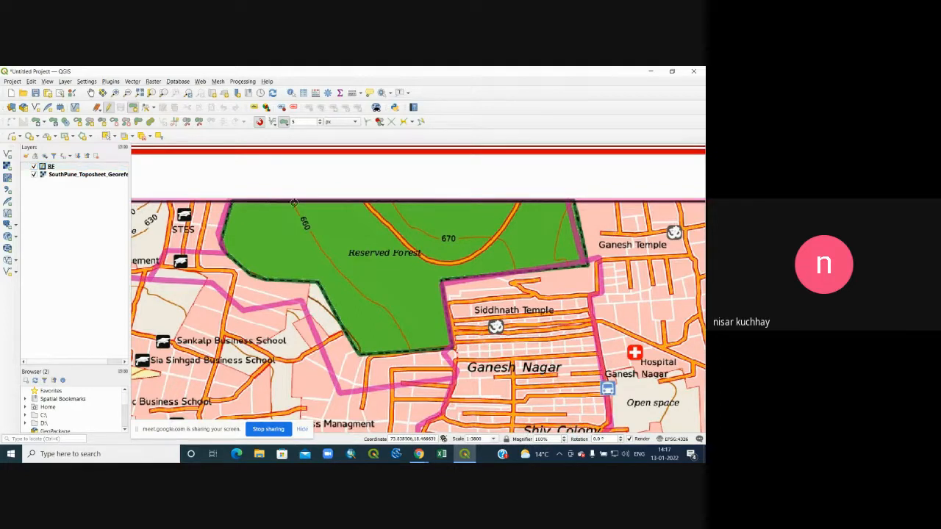
pyautogui.click(539, 200)
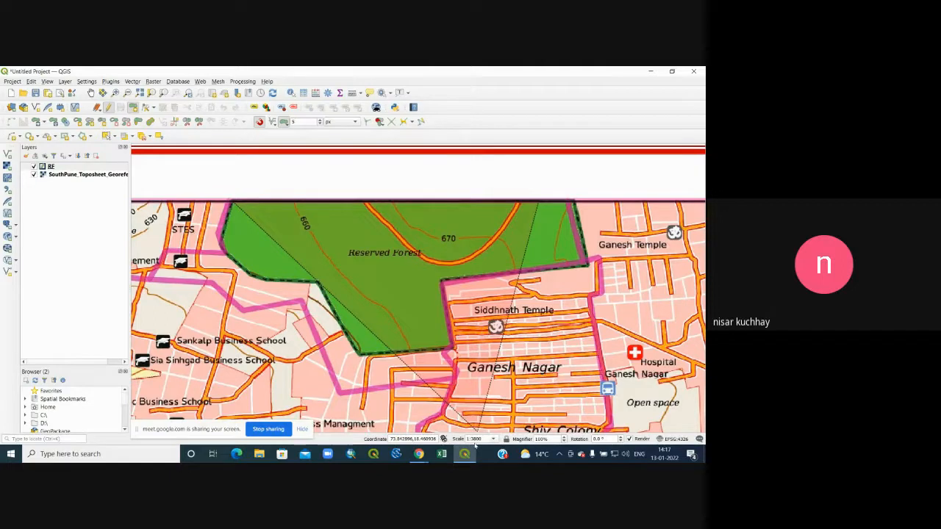
# Preview the map at scales 1:10000, 1:2500 and 1:500000, and set the map scale to 1:5000 for digitising
pyautogui.scroll(1, 370, 294)
pyautogui.scroll(-1, 369, 294)
pyautogui.scroll(-1, 369, 294)
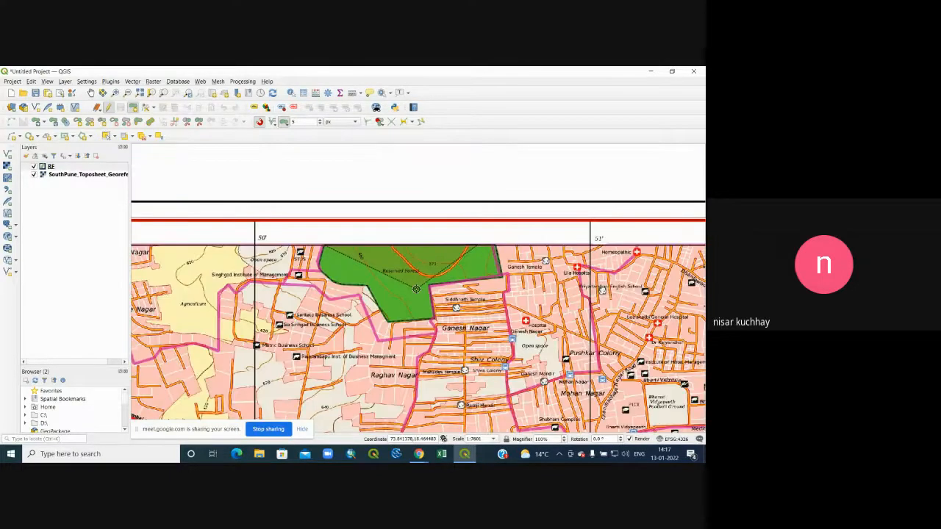
pyautogui.click(492, 439)
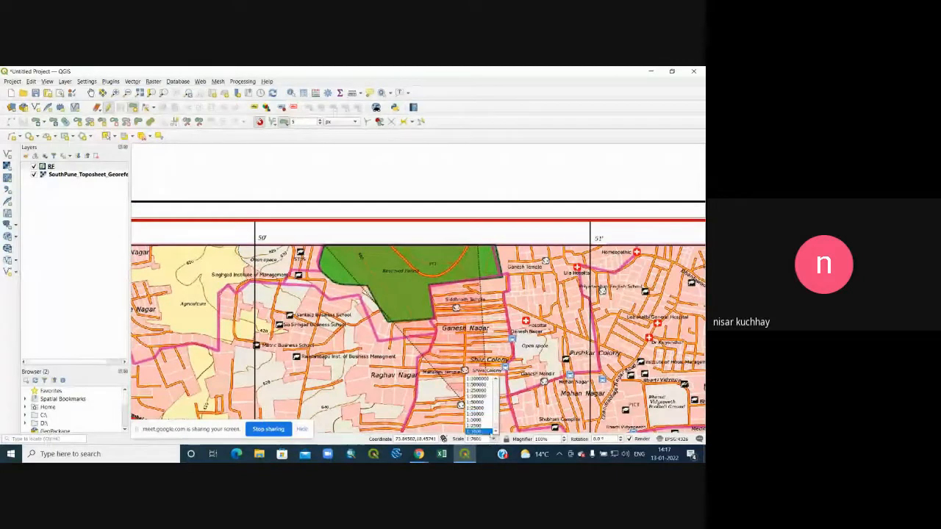
pyautogui.click(476, 420)
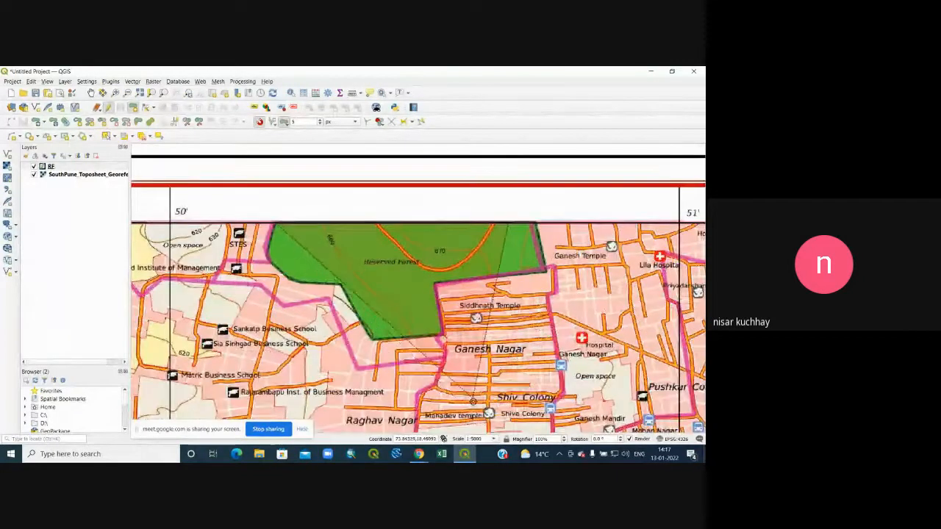
pyautogui.click(493, 439)
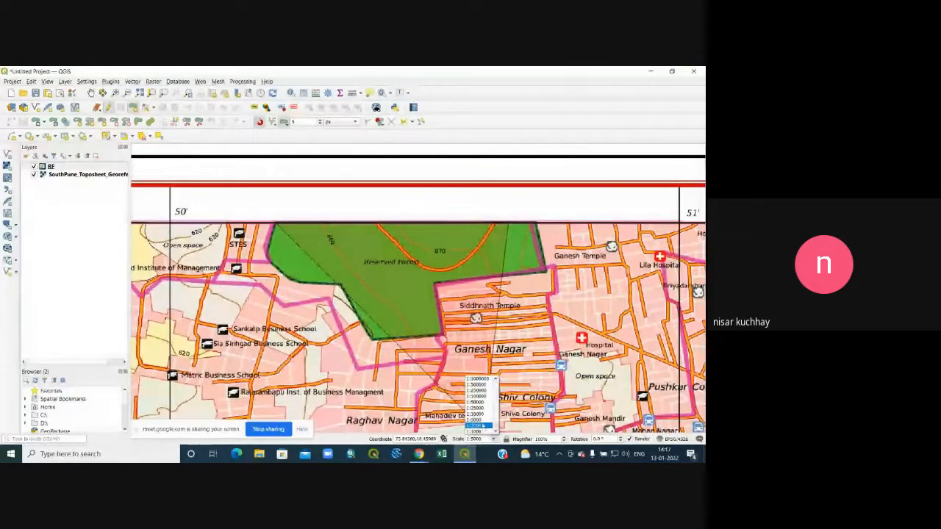
pyautogui.click(477, 414)
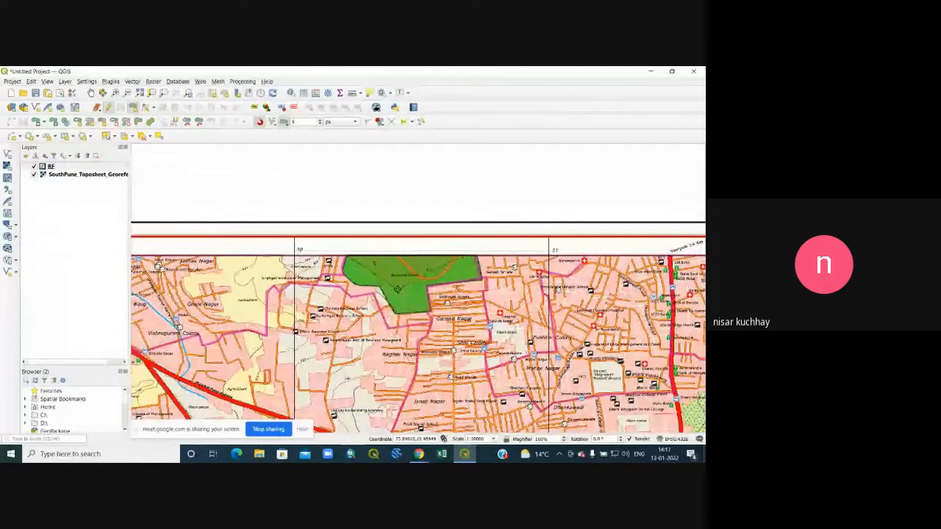
pyautogui.click(493, 439)
pyautogui.click(476, 426)
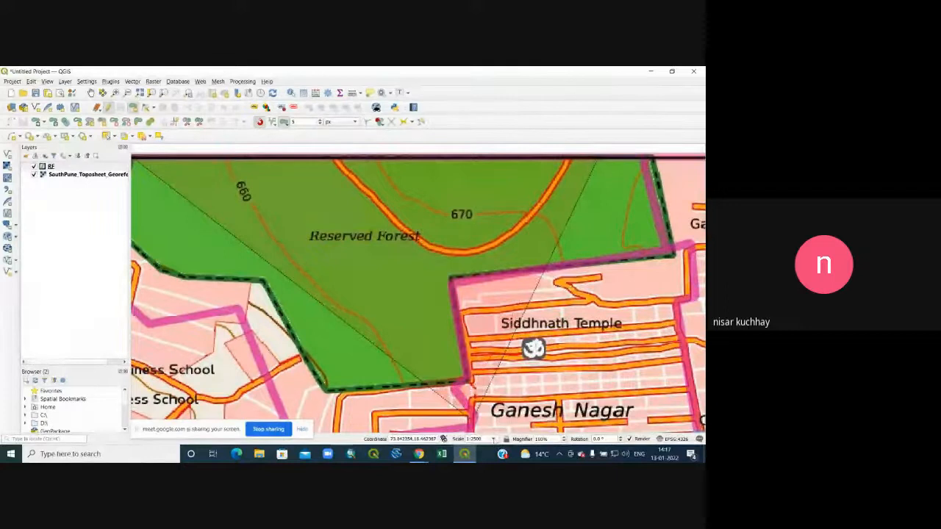
pyautogui.click(493, 439)
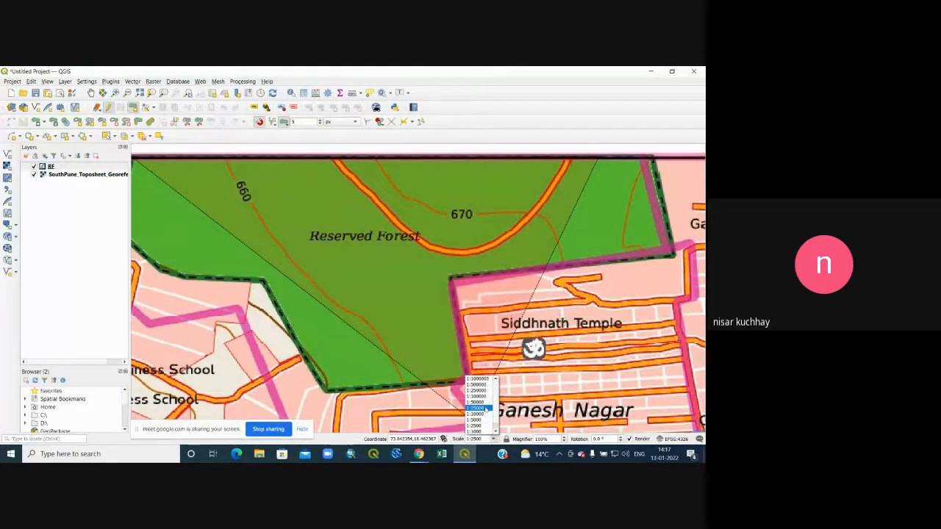
pyautogui.click(477, 385)
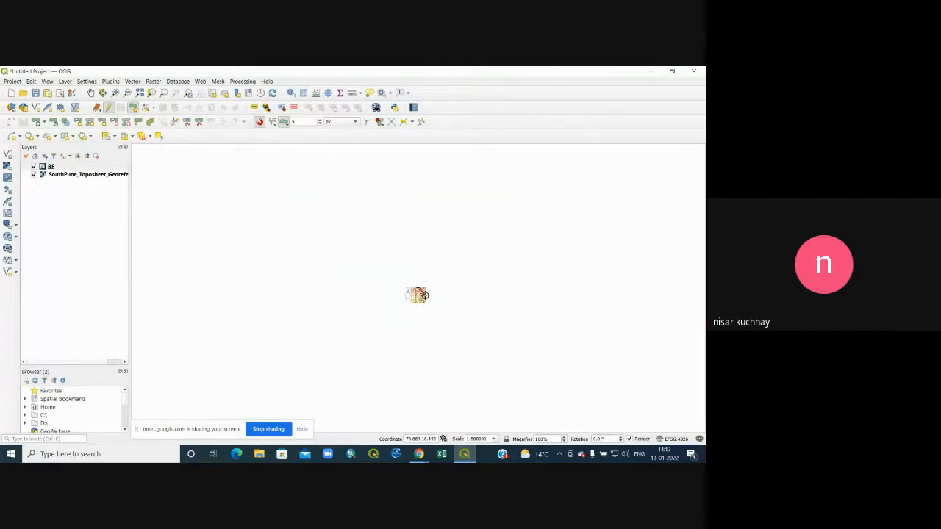
pyautogui.click(491, 439)
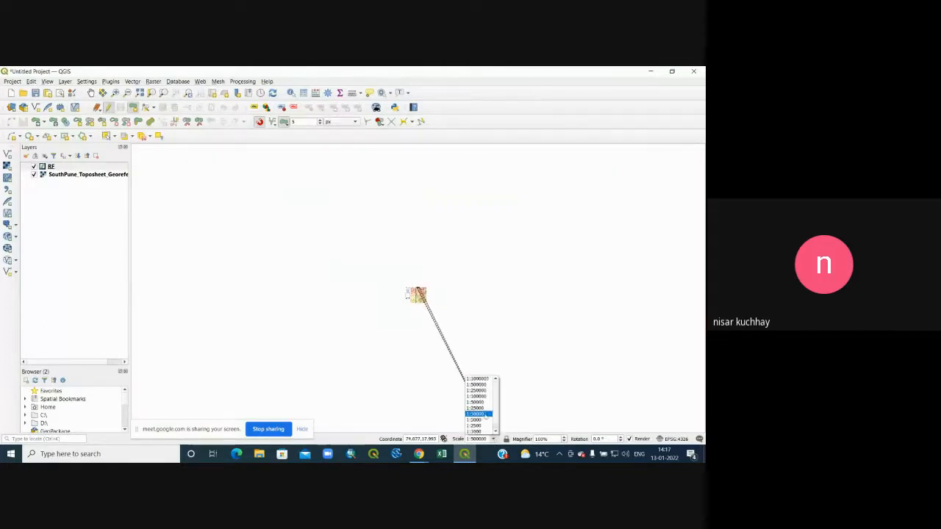
pyautogui.click(476, 420)
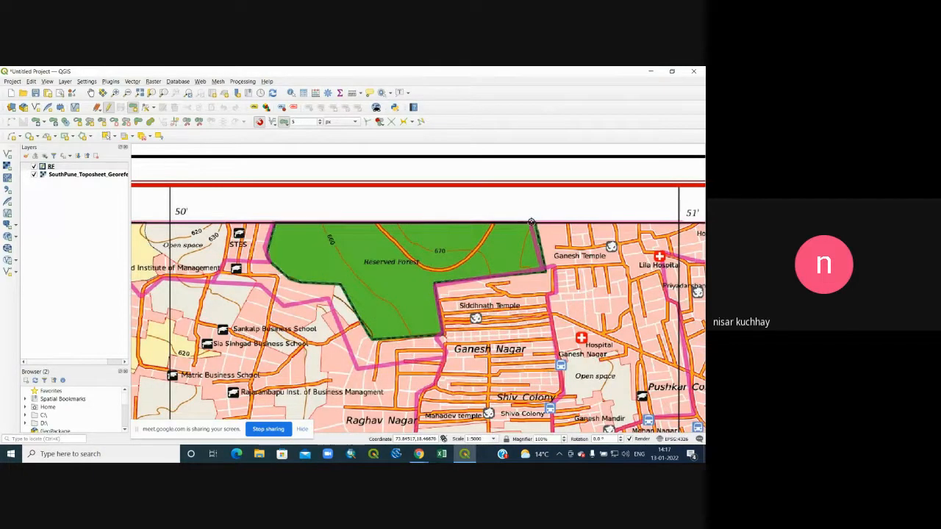
# Trace the rest of the northern Reserved Forest boundary clockwise from its northeast corner back to the northwest and finish the polygon
pyautogui.click(532, 222)
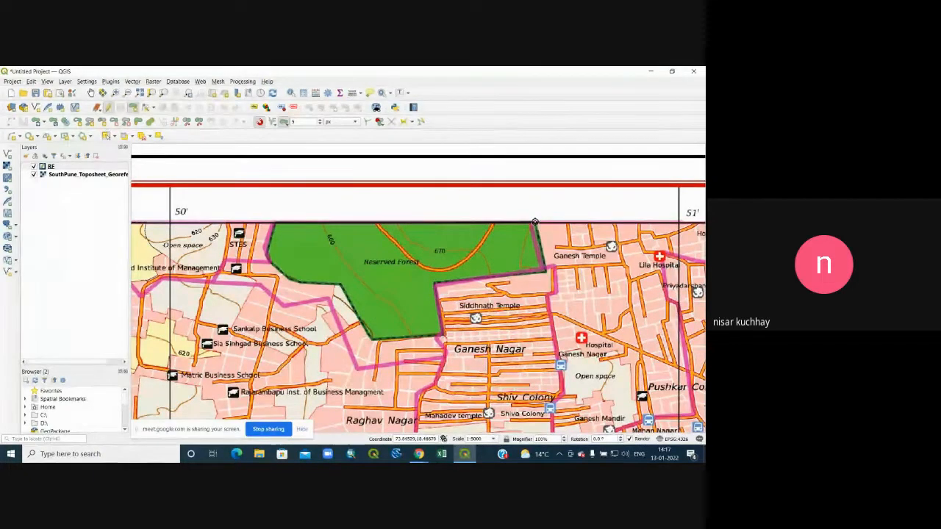
pyautogui.click(545, 271)
pyautogui.click(435, 283)
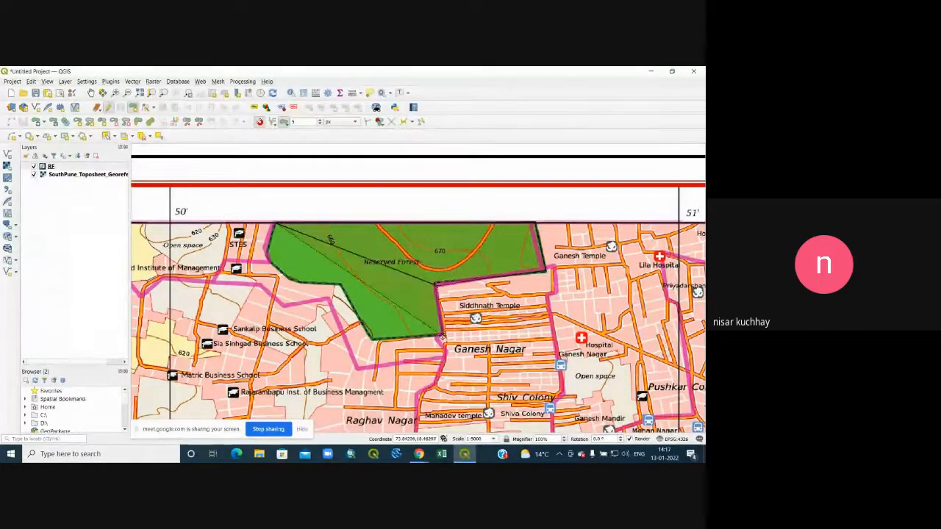
pyautogui.click(441, 334)
pyautogui.click(373, 339)
pyautogui.click(341, 285)
pyautogui.click(297, 281)
pyautogui.click(283, 275)
pyautogui.click(271, 260)
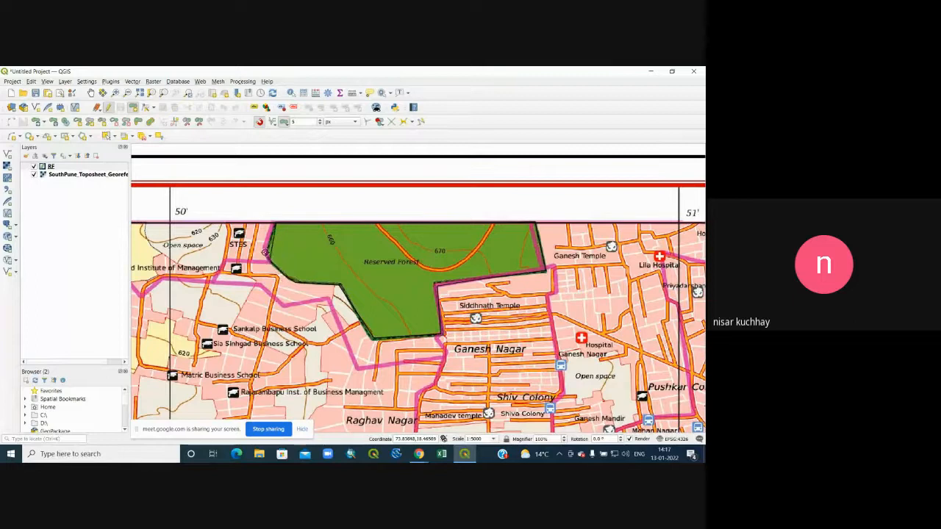
pyautogui.click(266, 250)
pyautogui.rightClick(271, 232)
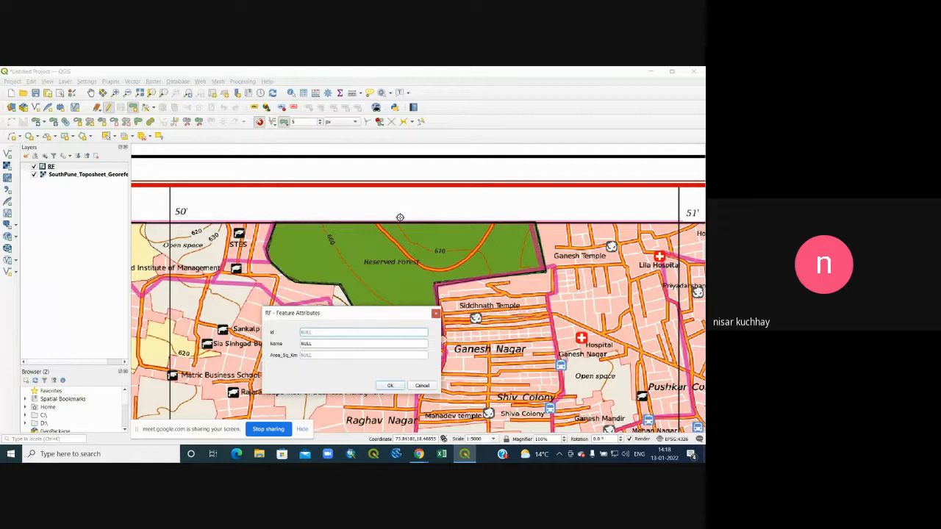
# Save the northern forest polygon with Id 1 and Name Reserve Forest
pyautogui.moveTo(328, 316); pyautogui.dragTo(367, 268)
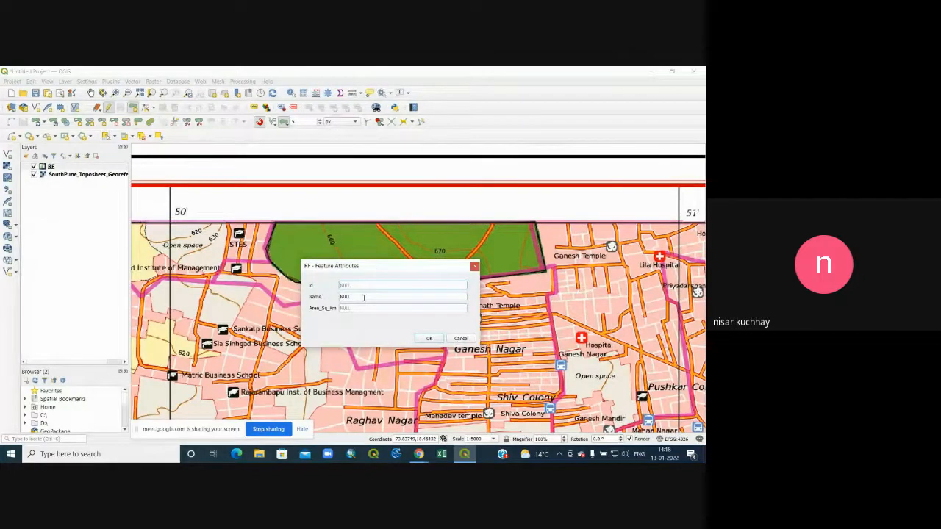
pyautogui.write('1')
pyautogui.write('Ru')
pyautogui.write('serve')
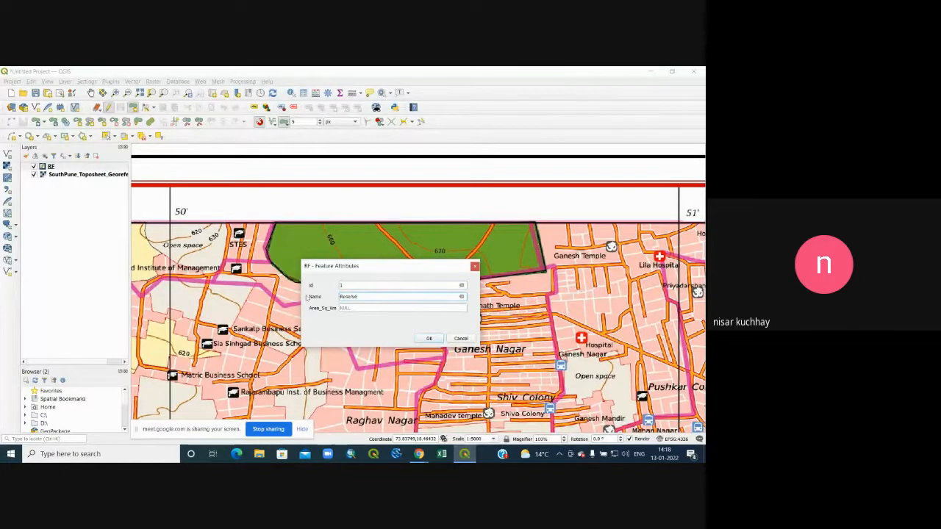
pyautogui.write(' Forest')
pyautogui.click(429, 339)
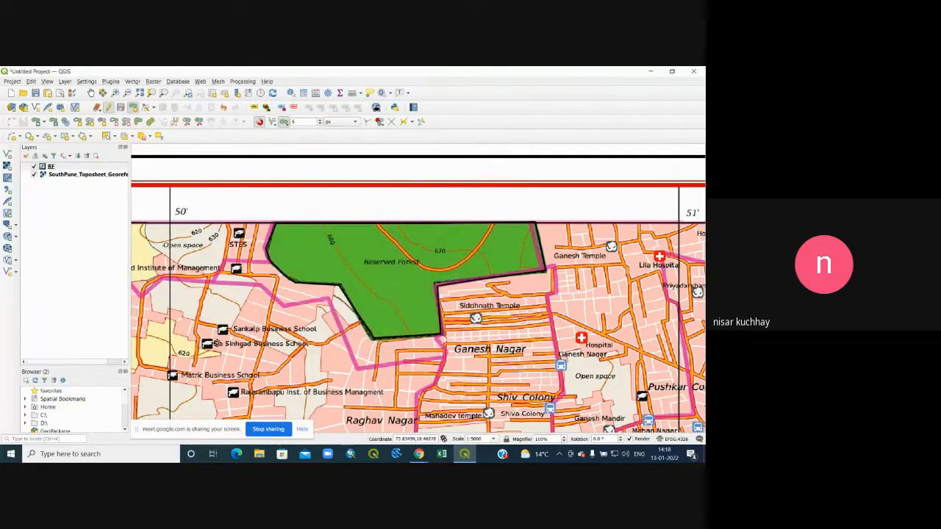
# Select the northern forest polygon and view it in relation to the whole toposheet
pyautogui.click(107, 137)
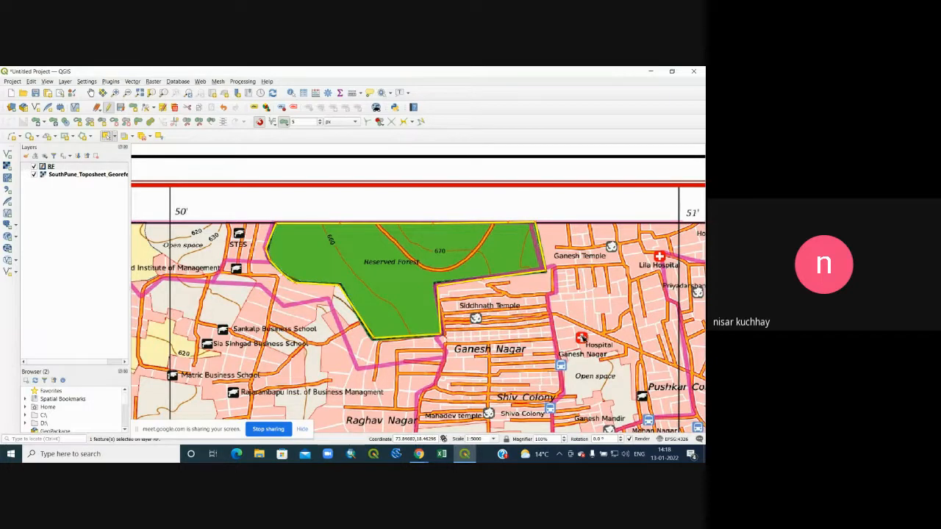
pyautogui.scroll(-1, 380, 267)
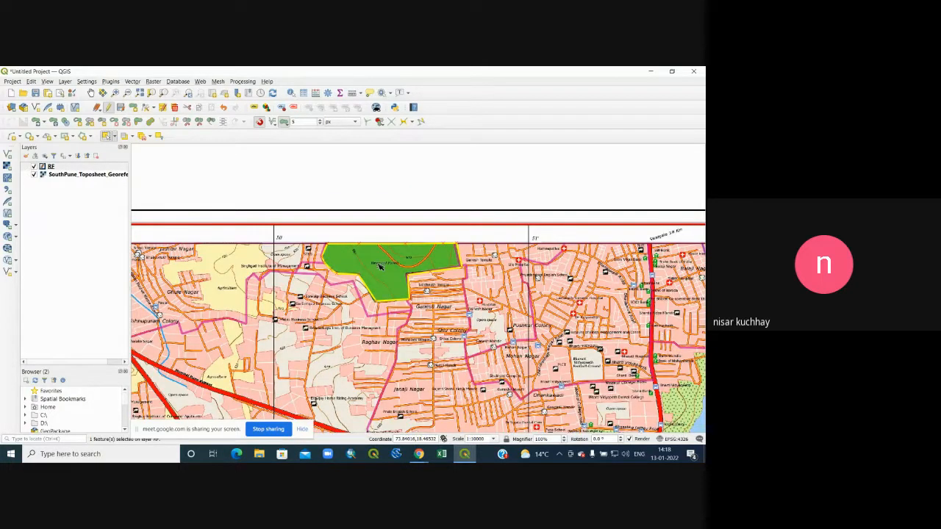
pyautogui.scroll(-2, 381, 267)
pyautogui.scroll(2, 447, 432)
pyautogui.scroll(-2, 411, 385)
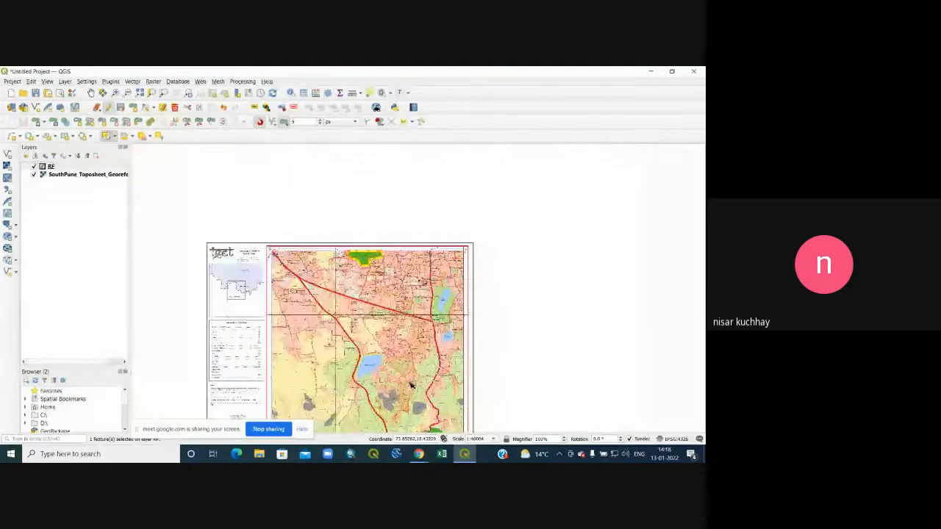
# Start a polygon for the Reserved Forest at Stage Karmank 7 from its southwest corner, following its western lobe
pyautogui.click(91, 94)
pyautogui.moveTo(499, 388); pyautogui.dragTo(458, 296)
pyautogui.scroll(3, 402, 351)
pyautogui.scroll(1, 295, 277)
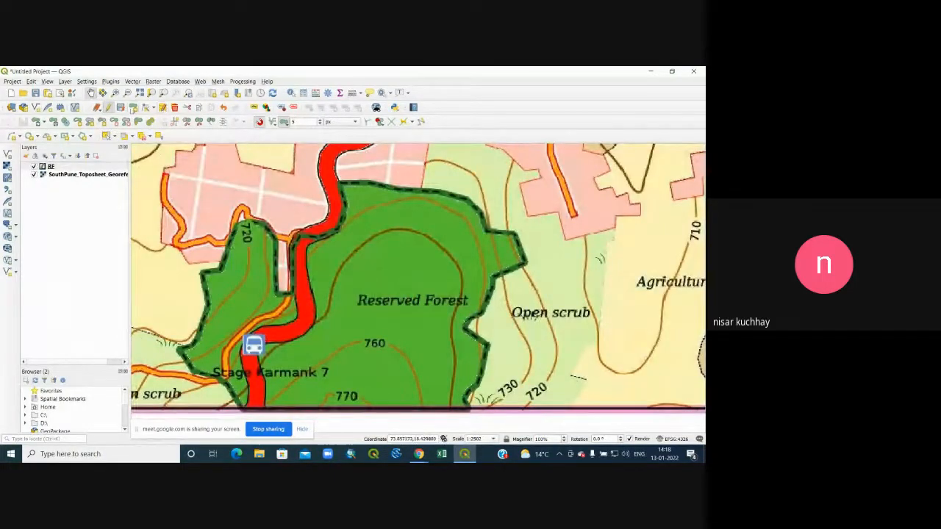
pyautogui.click(133, 108)
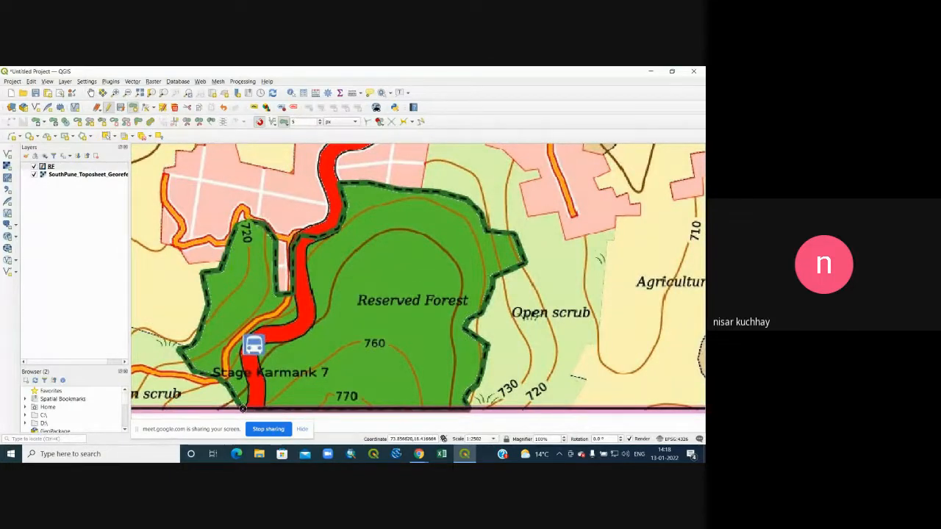
pyautogui.click(186, 354)
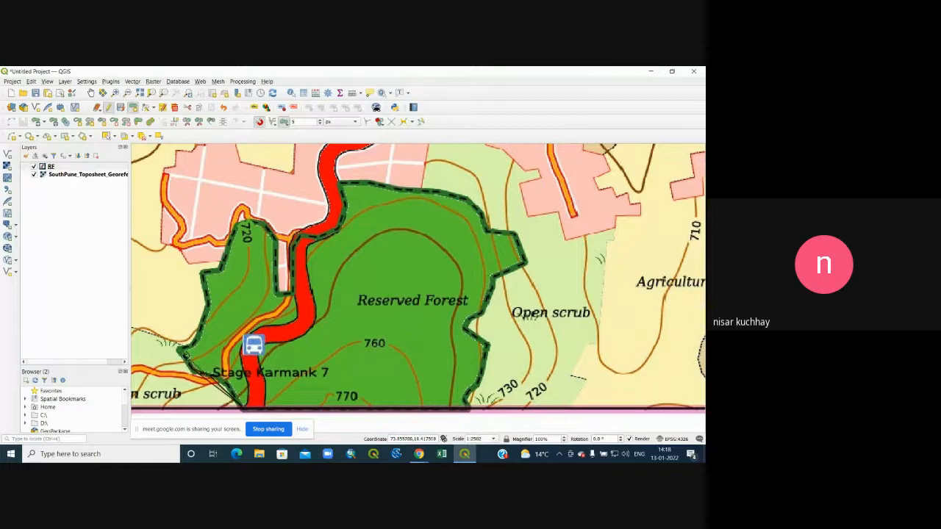
pyautogui.click(243, 406)
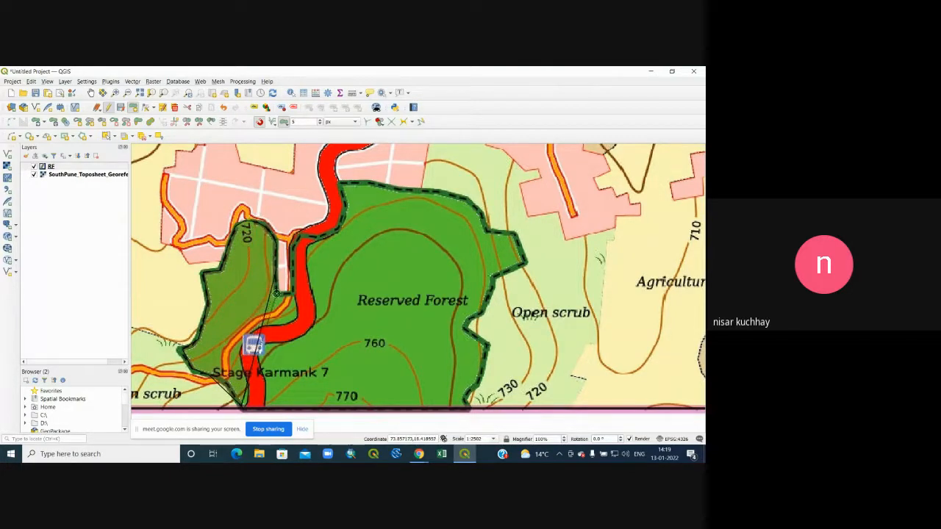
# Trace the southern forest's remaining boundary around the settlement notch and eastern side, and save the polygon with Id 2 and Name Reserve Forest
pyautogui.click(291, 294)
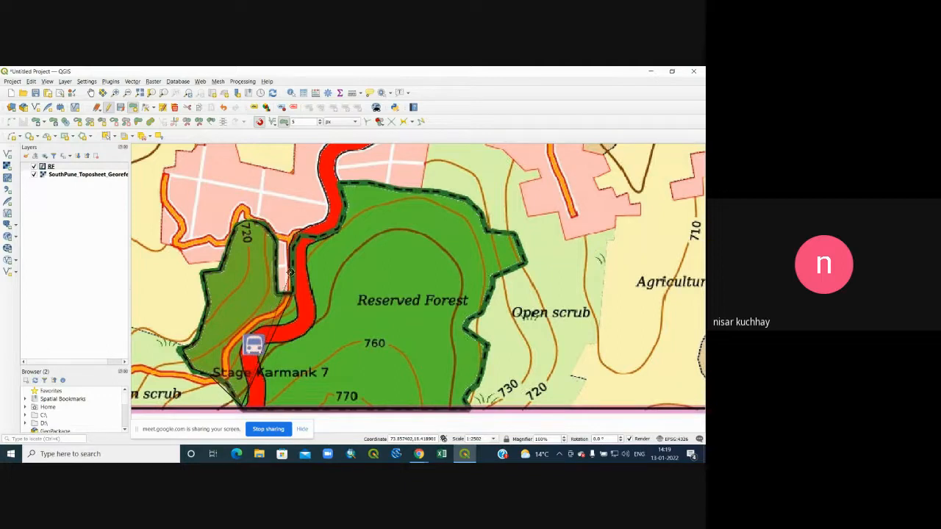
pyautogui.click(295, 254)
pyautogui.click(300, 237)
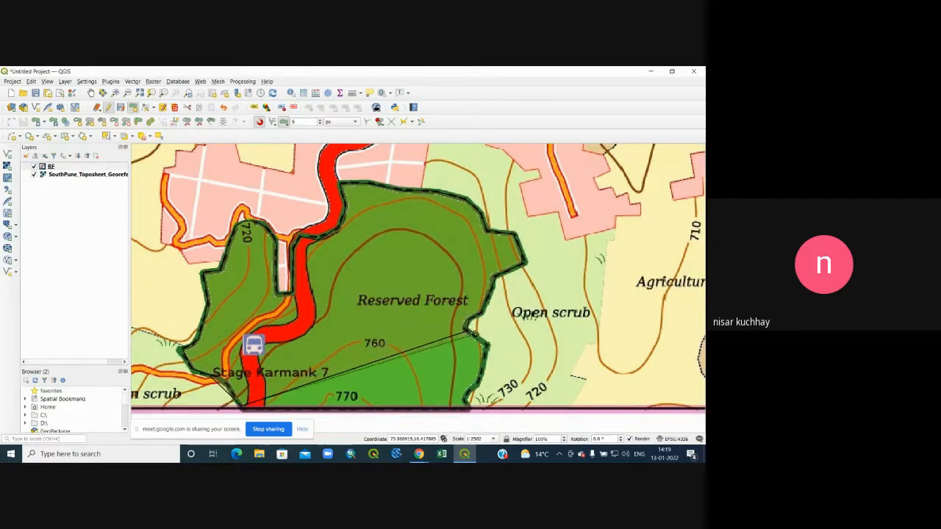
pyautogui.click(489, 340)
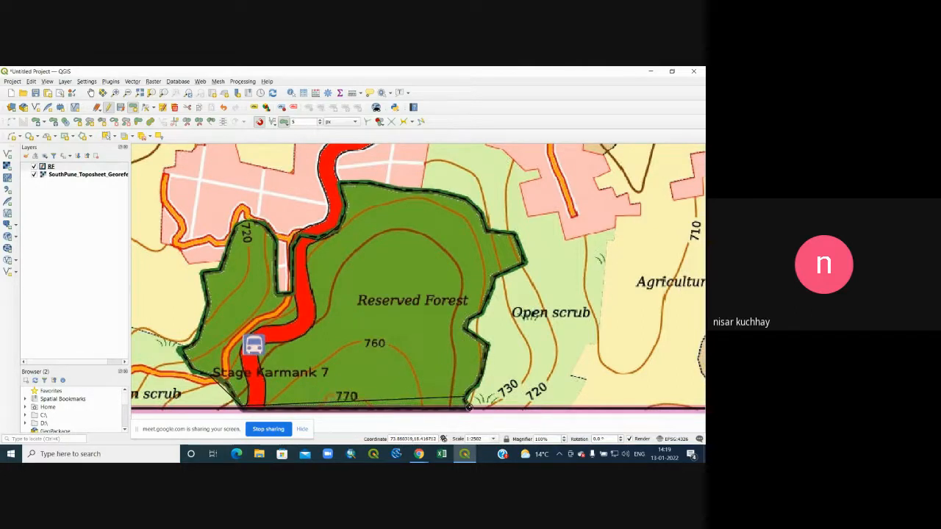
pyautogui.rightClick(300, 407)
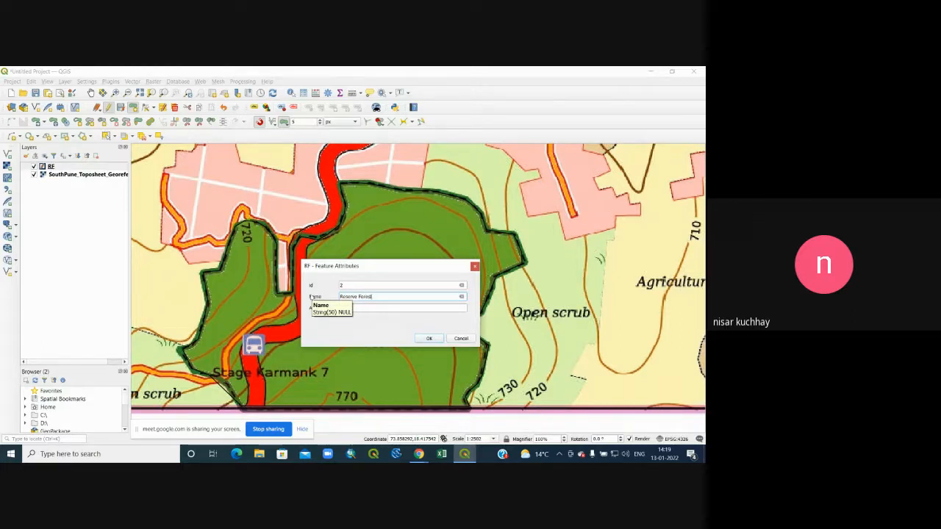
pyautogui.click(429, 338)
# Examine both digitised forest polygons on the full toposheet and the southern polygon's northern boundary up close
pyautogui.scroll(-1, 373, 234)
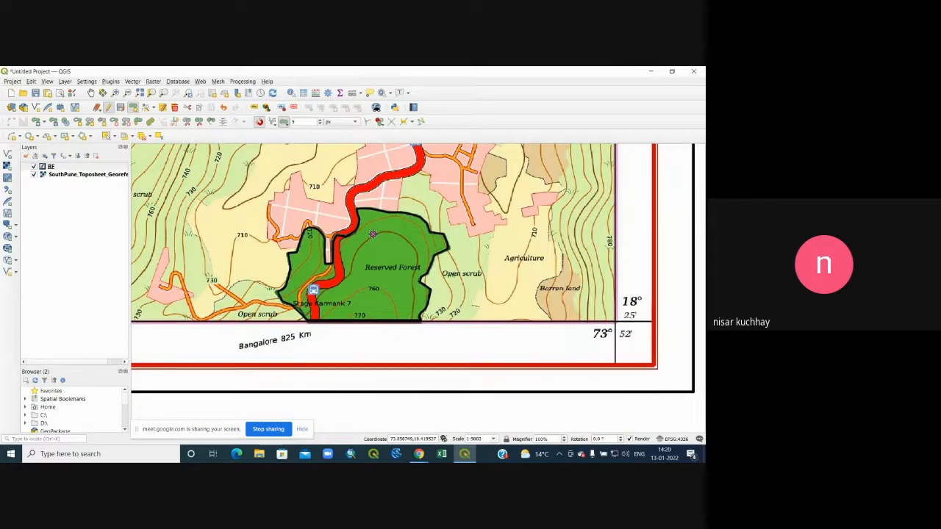
pyautogui.scroll(-3, 373, 234)
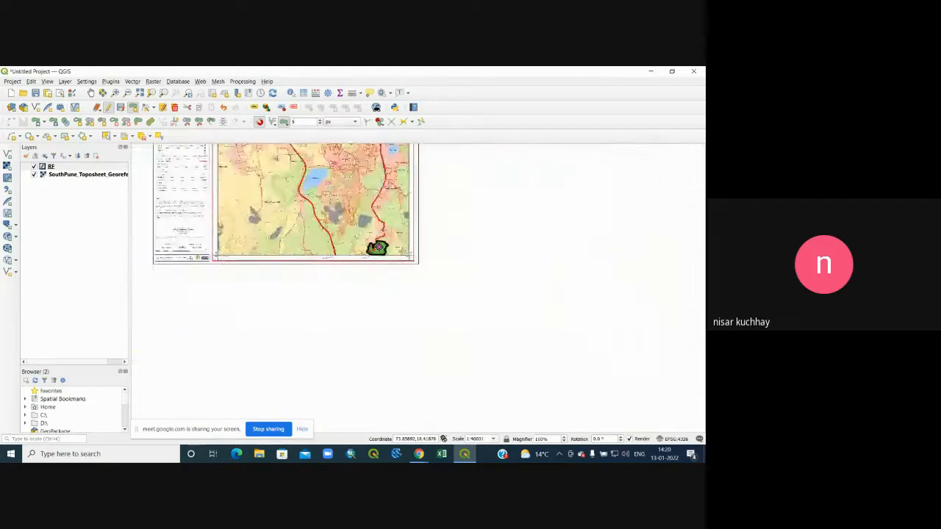
pyautogui.click(91, 94)
pyautogui.moveTo(338, 159); pyautogui.dragTo(384, 272)
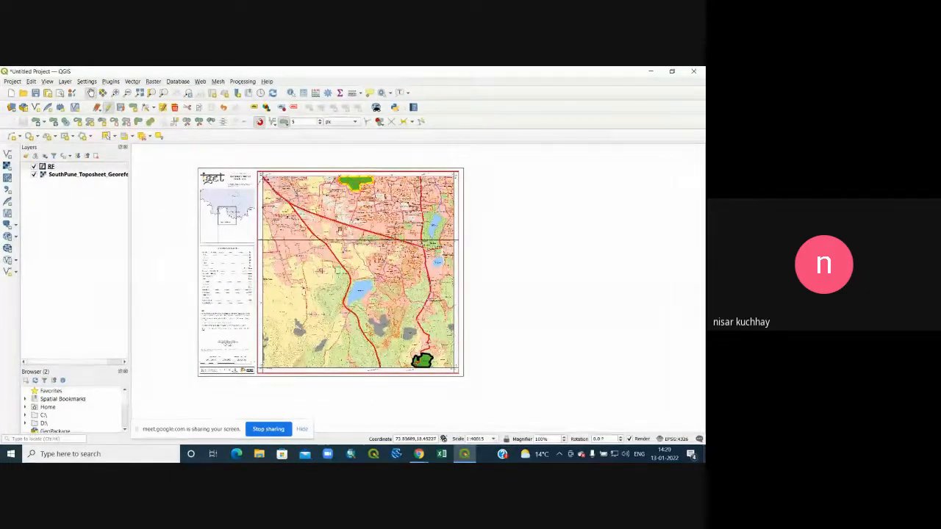
pyautogui.scroll(1, 338, 232)
pyautogui.moveTo(445, 337); pyautogui.dragTo(424, 268)
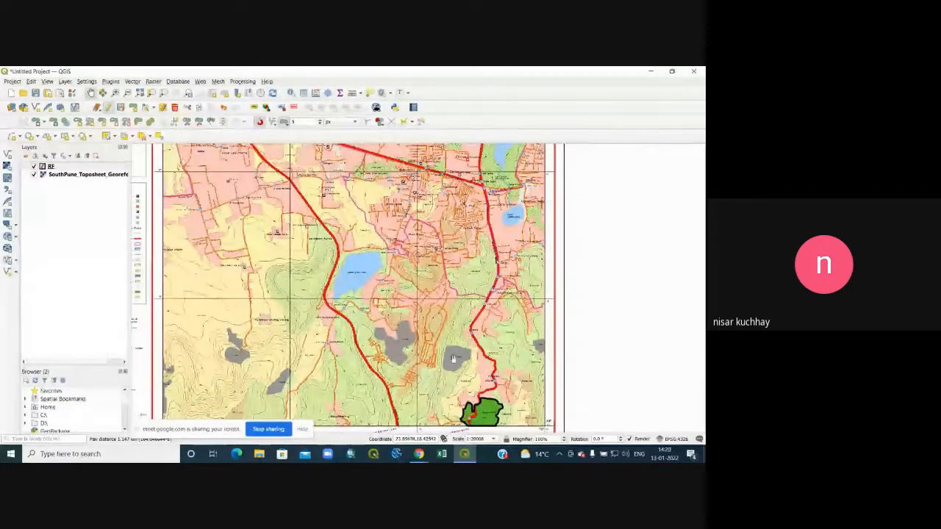
pyautogui.moveTo(453, 359); pyautogui.dragTo(411, 270)
pyautogui.scroll(3, 429, 326)
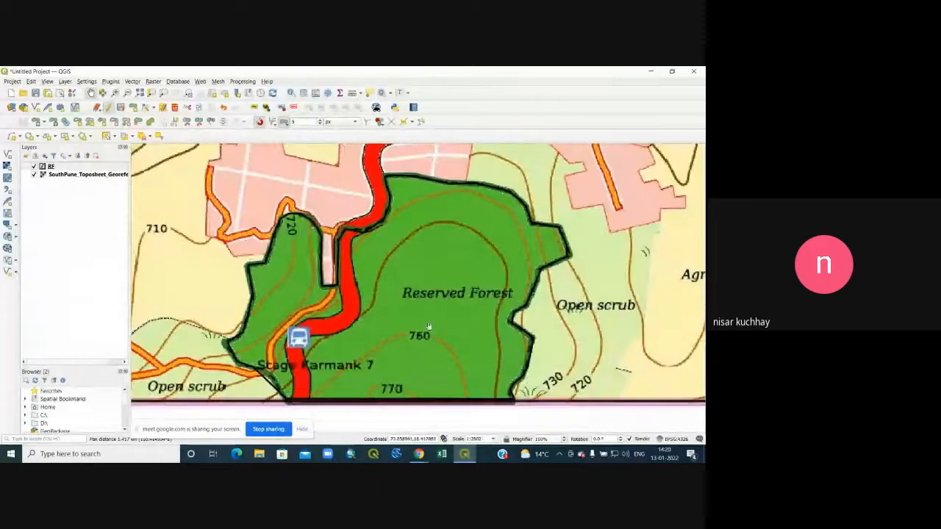
pyautogui.moveTo(322, 224); pyautogui.dragTo(372, 288)
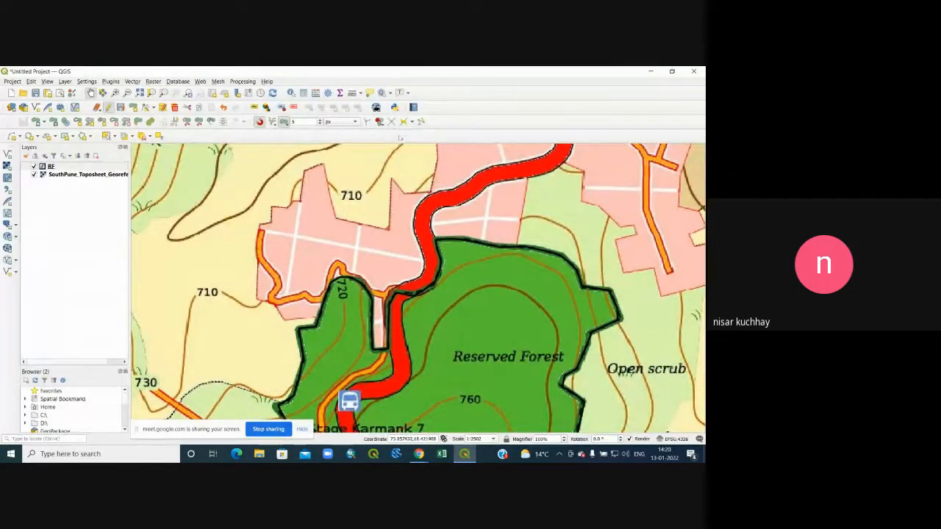
# Set the polygon overlap handling to Allow Overlap
pyautogui.click(379, 122)
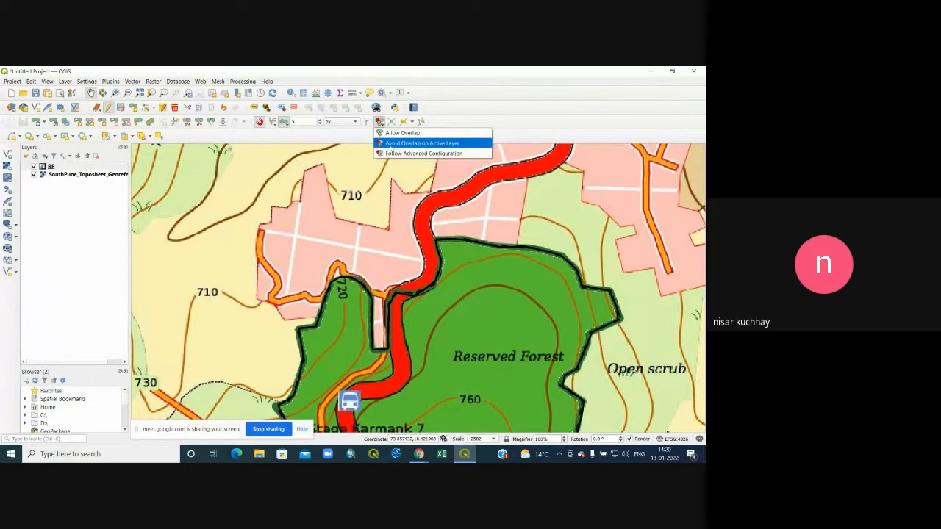
pyautogui.click(389, 135)
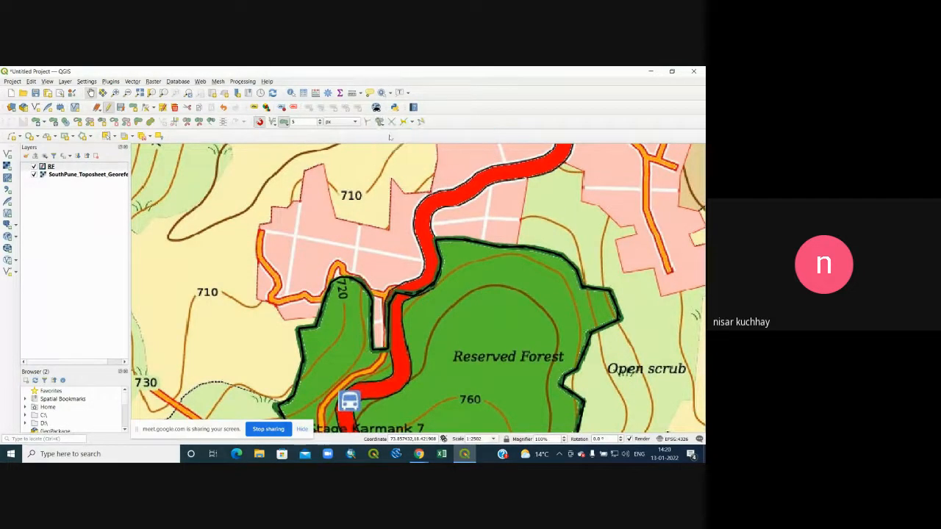
pyautogui.click(381, 124)
pyautogui.click(389, 134)
pyautogui.click(381, 124)
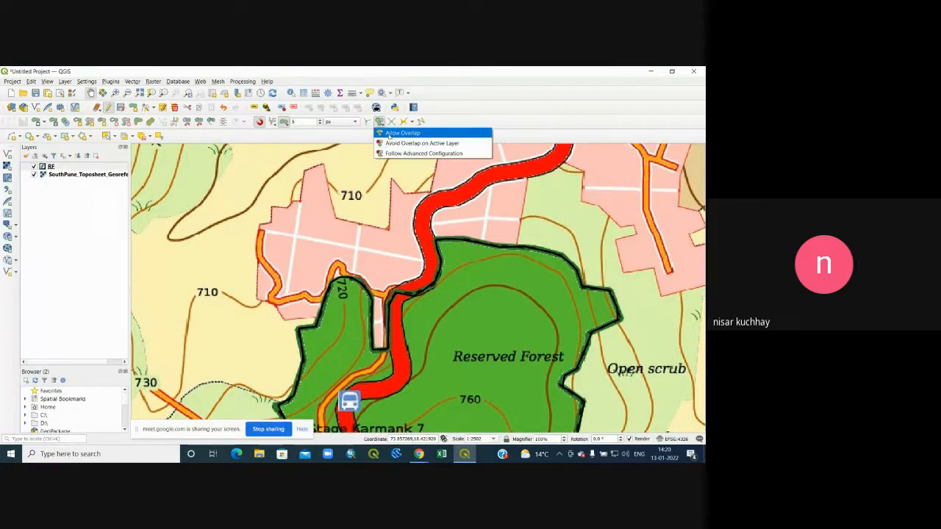
pyautogui.click(390, 134)
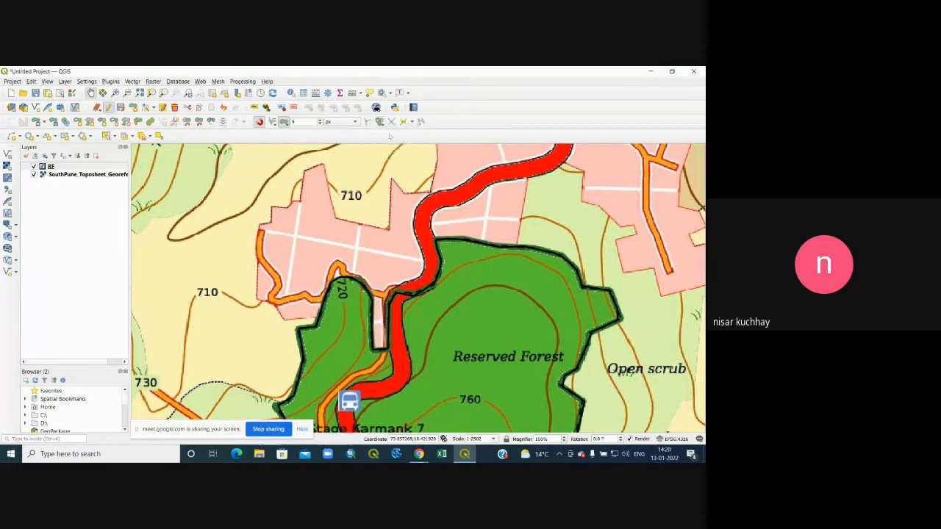
pyautogui.click(381, 124)
pyautogui.click(379, 144)
# Draw a test polygon over the settlement that overlaps the southern forest's northwestern lobe, and save it with empty attributes
pyautogui.click(322, 318)
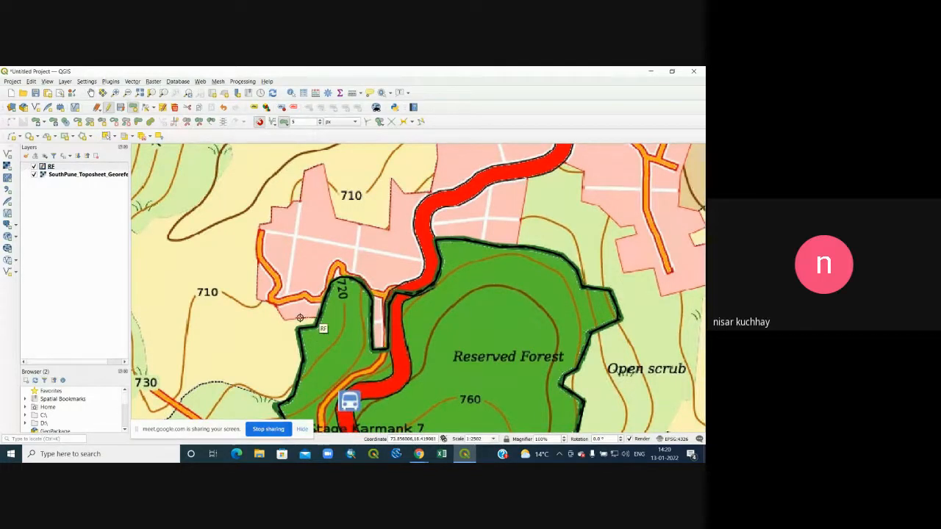
pyautogui.click(273, 293)
pyautogui.click(284, 273)
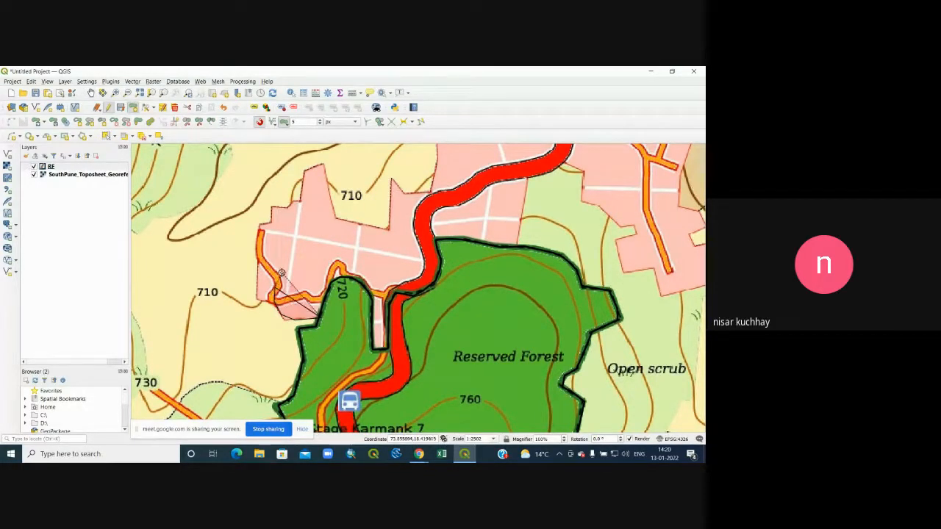
pyautogui.click(305, 251)
pyautogui.click(337, 240)
pyautogui.click(366, 240)
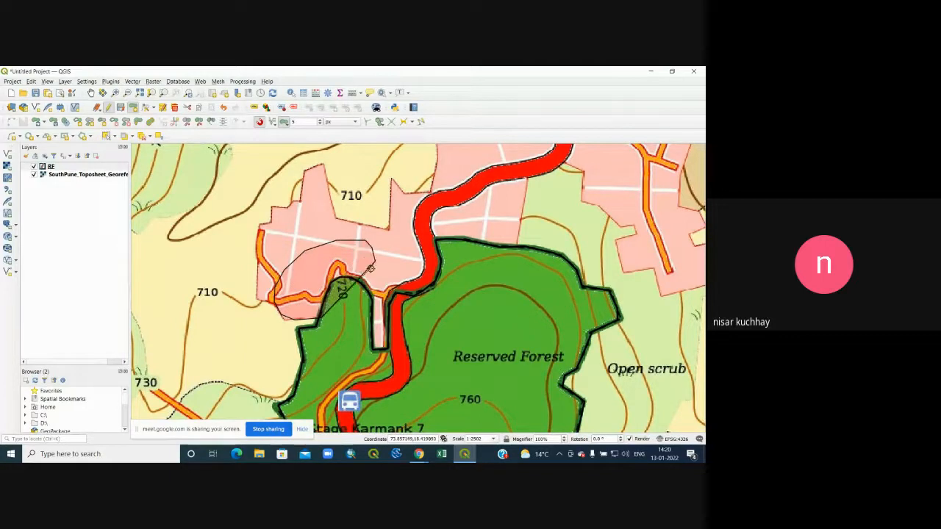
pyautogui.rightClick(358, 308)
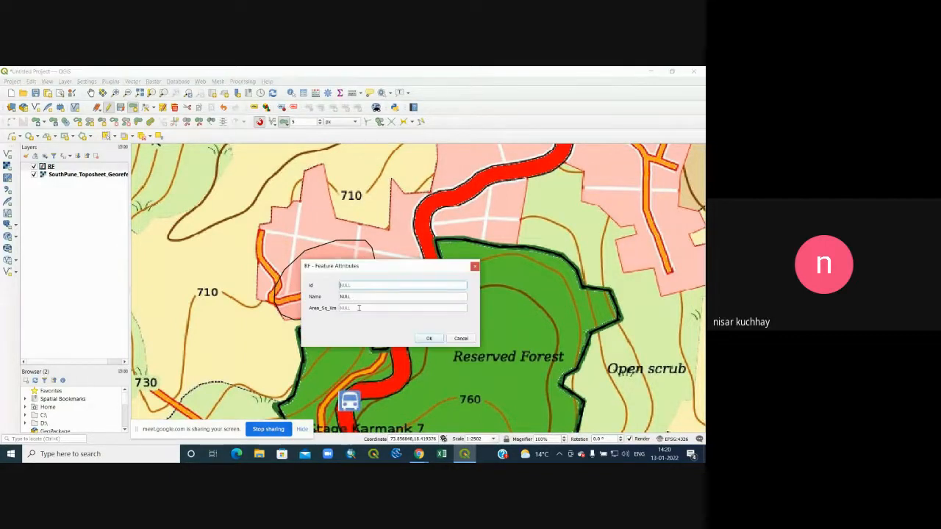
pyautogui.click(430, 339)
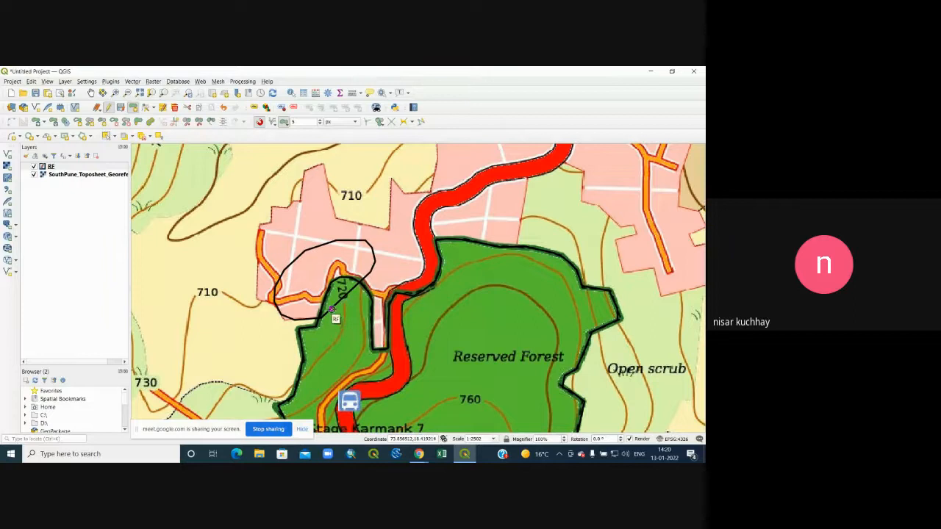
# Select the test polygon and inspect where it overlaps the southern forest polygon
pyautogui.scroll(1, 332, 311)
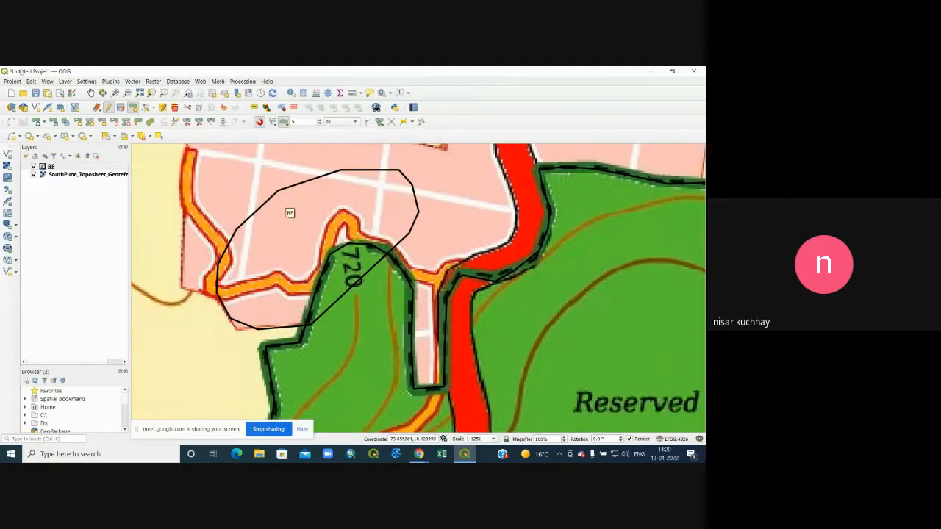
pyautogui.click(107, 136)
pyautogui.click(312, 215)
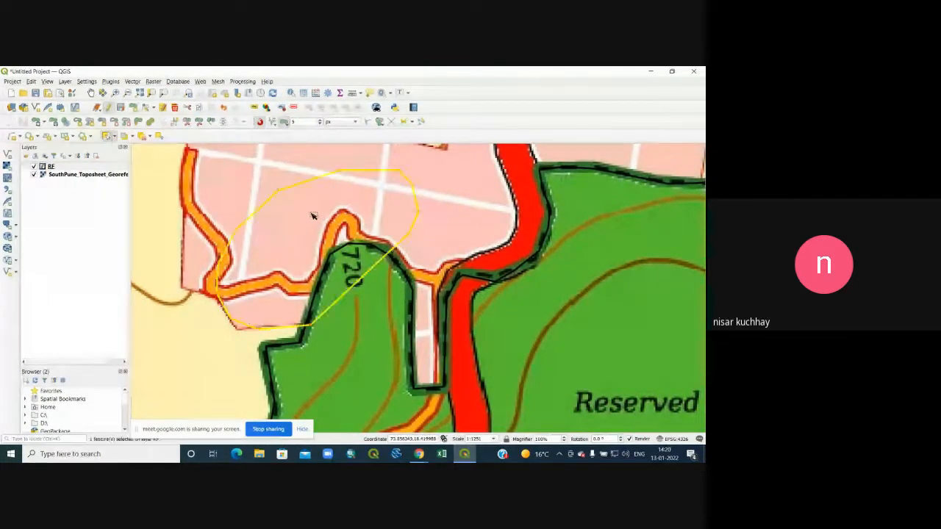
# Delete the selected test polygon that overlaps the southern forest's northwestern lobe
pyautogui.click(368, 337)
pyautogui.click(344, 266)
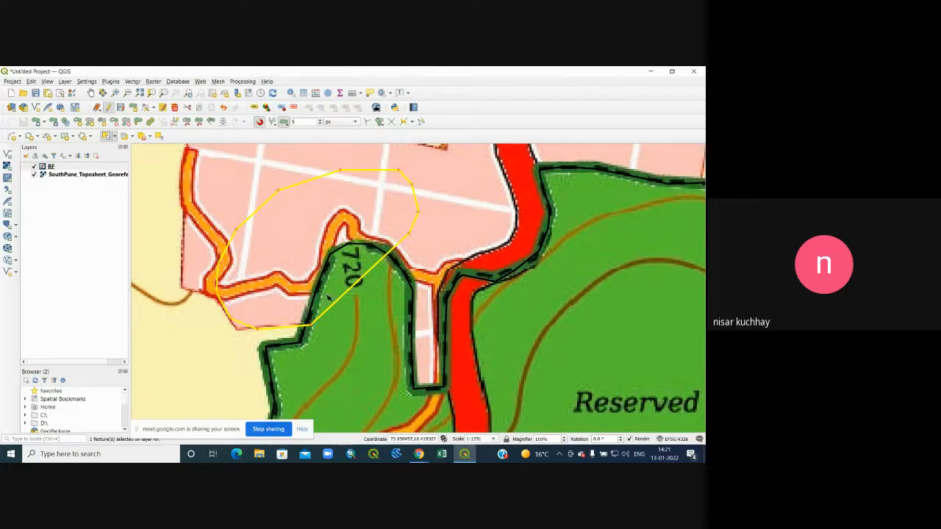
pyautogui.click(174, 108)
# Set the polygon overlap handling to Avoid Overlap on Active Layer
pyautogui.scroll(1, 349, 327)
pyautogui.scroll(-1, 349, 327)
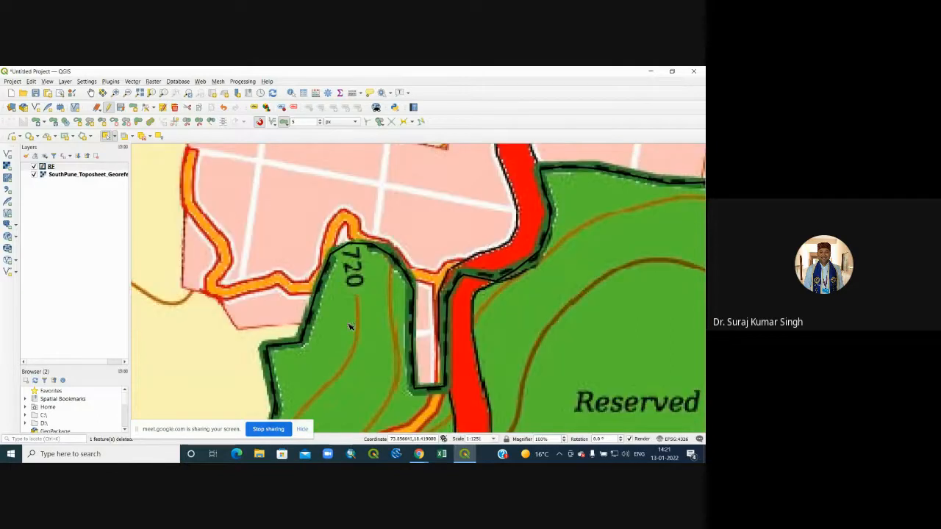
pyautogui.scroll(-1, 350, 328)
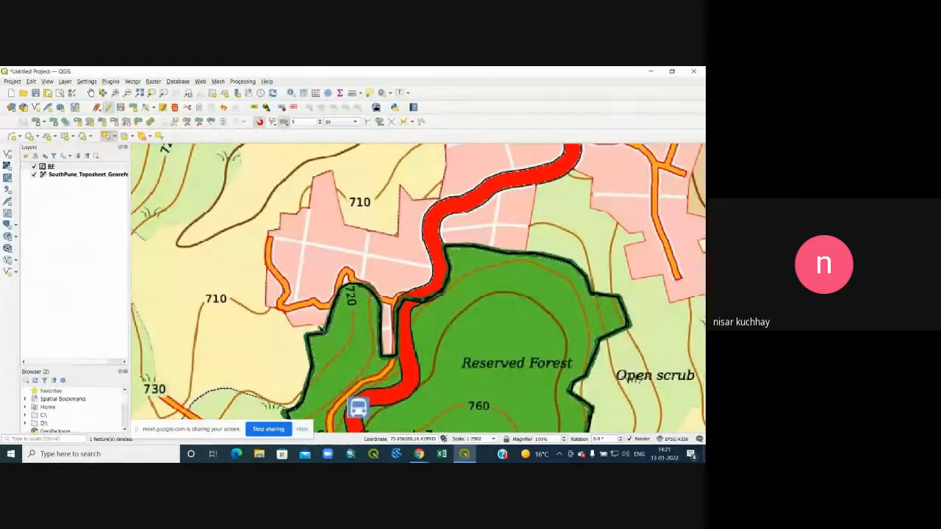
pyautogui.click(379, 122)
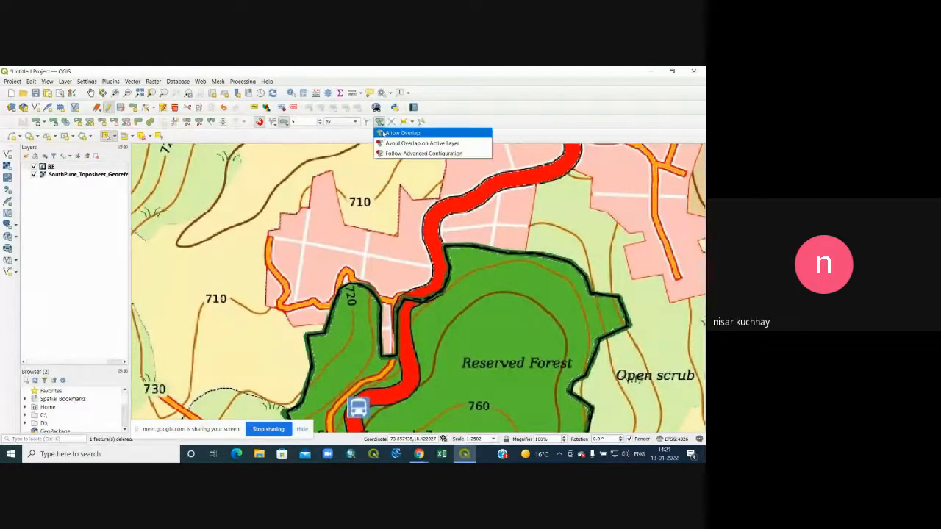
pyautogui.click(442, 144)
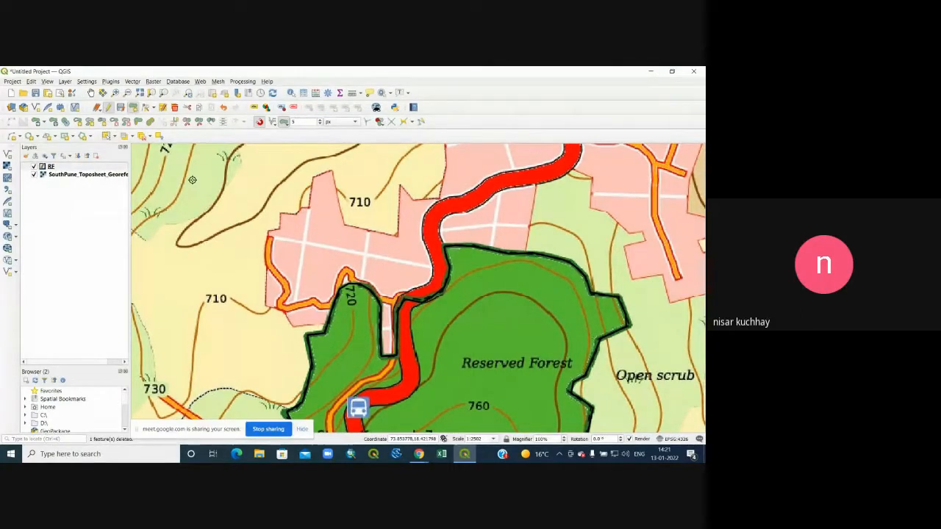
# Start a new polygon inside the southern forest's northwestern lobe and trace the adjoining settlement's western and northern edges up to the red road
pyautogui.click(339, 325)
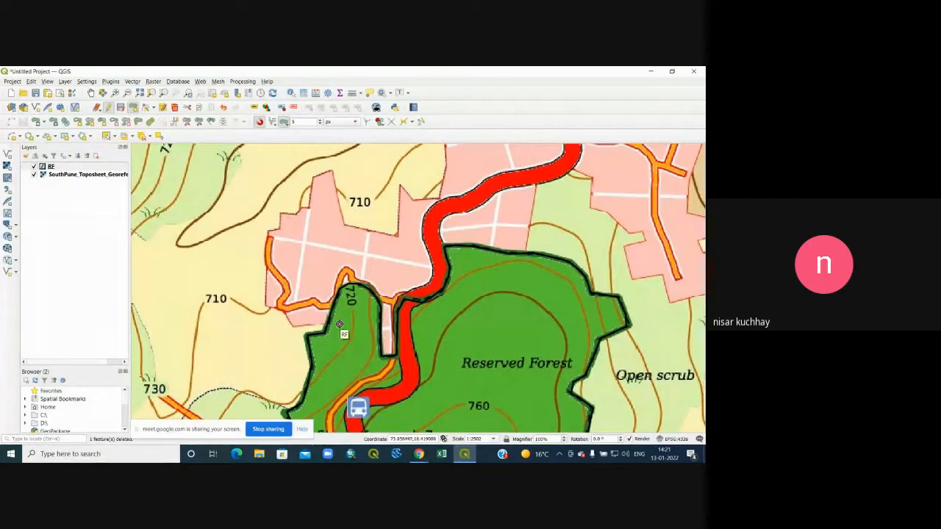
pyautogui.click(295, 327)
pyautogui.click(285, 313)
pyautogui.click(266, 305)
pyautogui.click(266, 297)
pyautogui.click(266, 276)
pyautogui.click(269, 232)
pyautogui.click(280, 227)
pyautogui.click(281, 213)
pyautogui.click(301, 211)
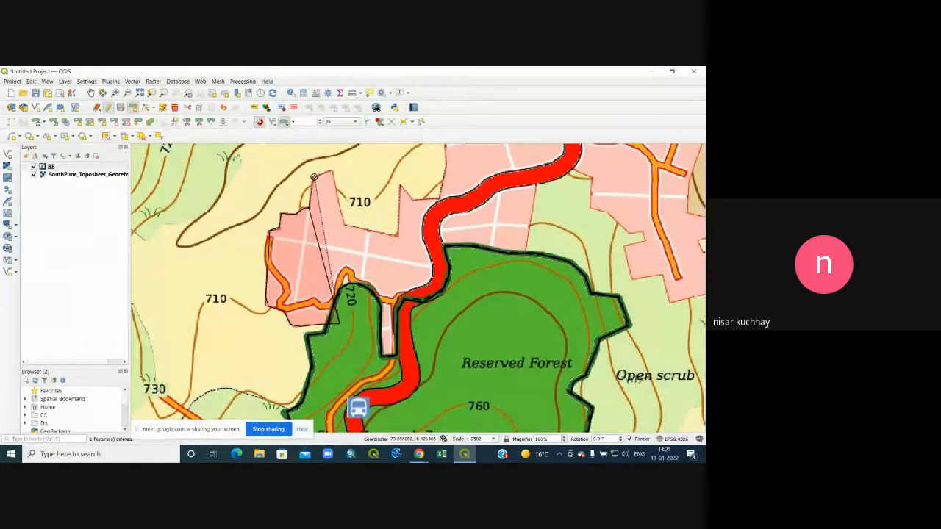
pyautogui.click(314, 177)
pyautogui.click(332, 171)
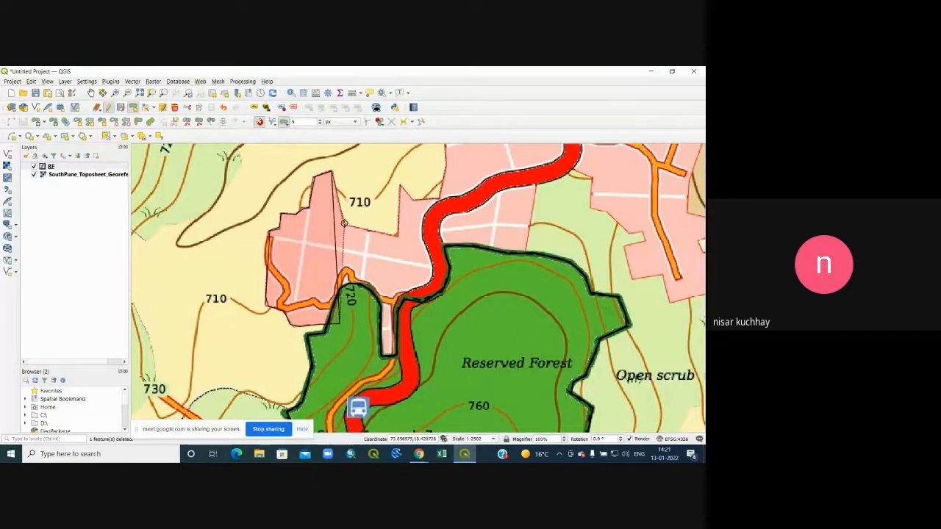
pyautogui.click(344, 224)
pyautogui.click(398, 225)
pyautogui.click(400, 185)
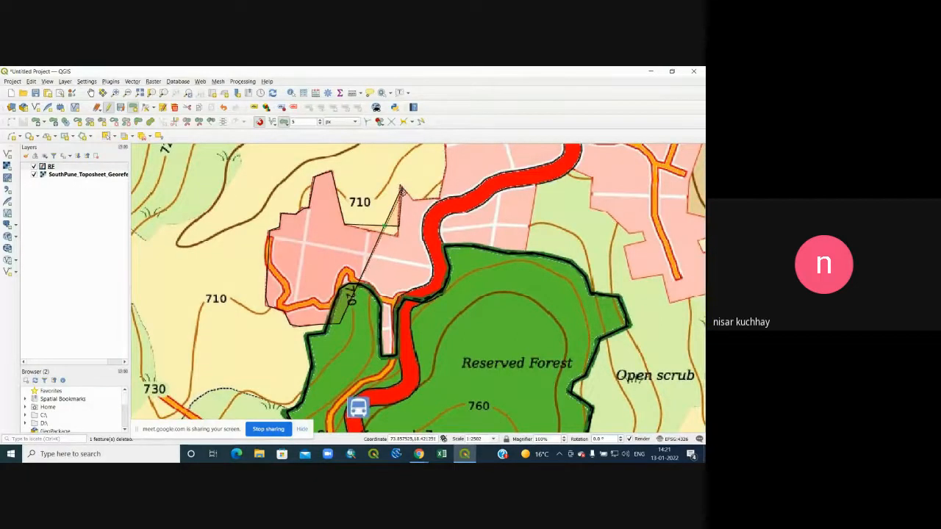
pyautogui.click(450, 200)
# Trace the settlement's eastern edge along the red road and finish the polygon with its last points inside the southern forest
pyautogui.scroll(1, 319, 248)
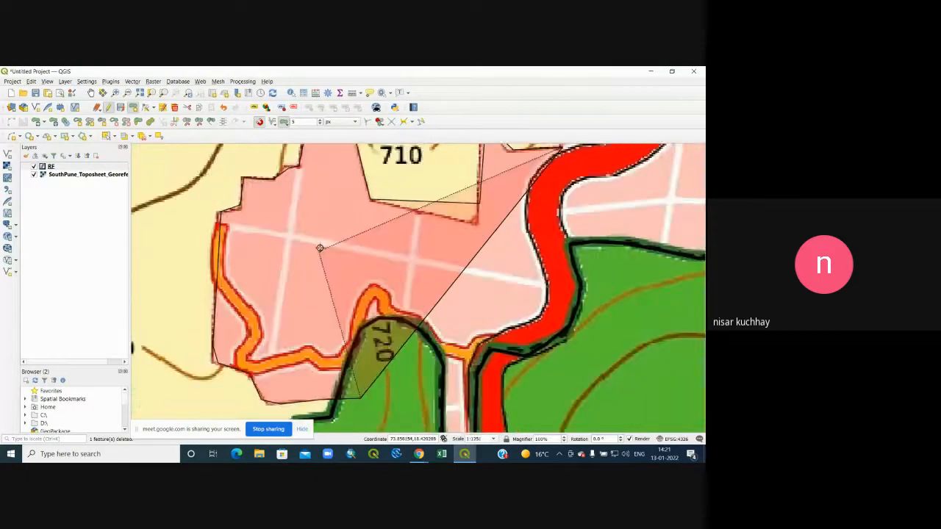
pyautogui.scroll(-2, 331, 251)
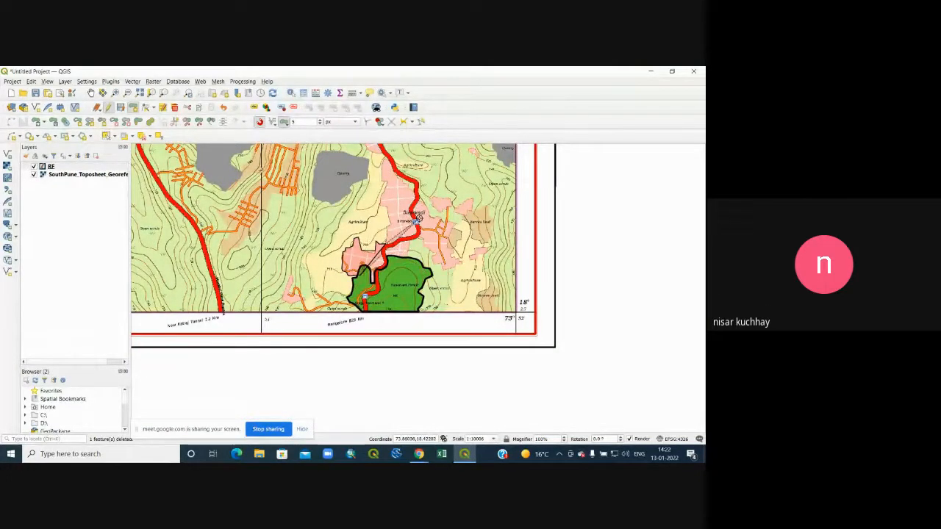
pyautogui.scroll(1, 414, 214)
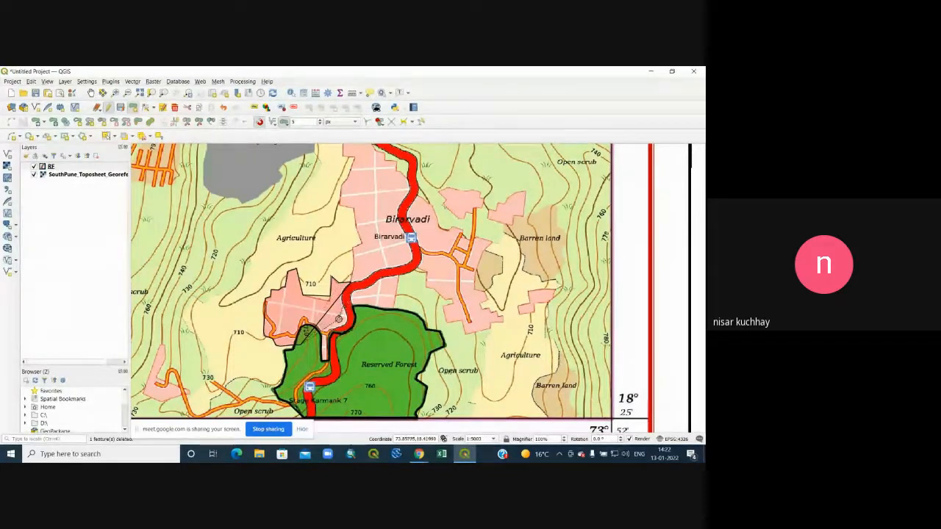
pyautogui.scroll(-1, 338, 319)
pyautogui.scroll(1, 343, 306)
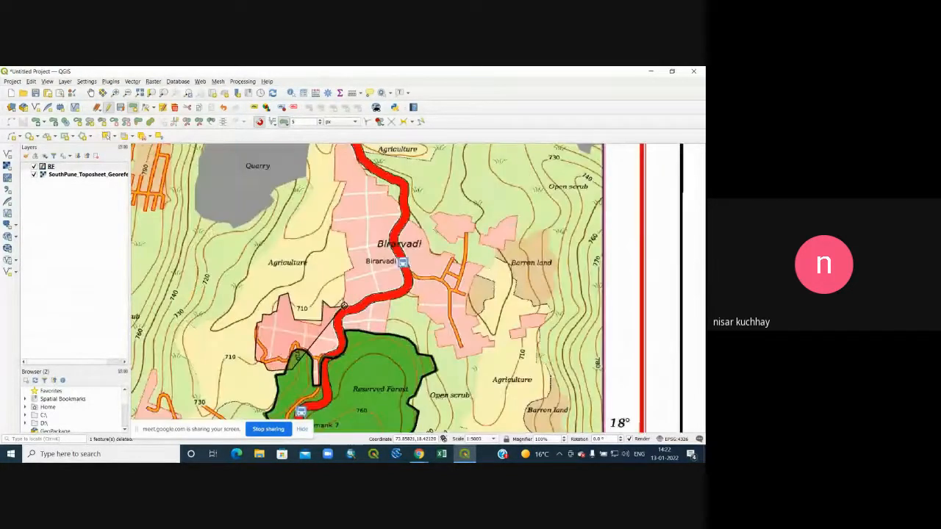
pyautogui.scroll(2, 316, 357)
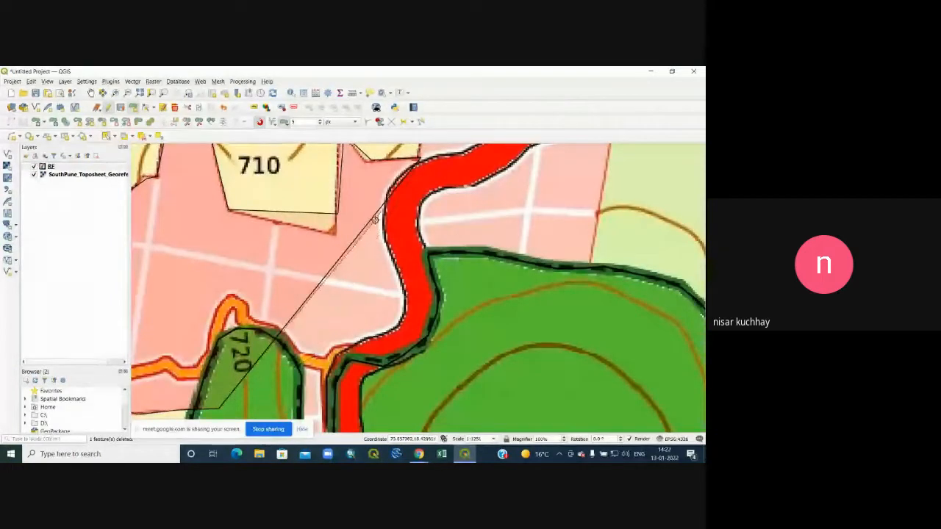
pyautogui.click(391, 184)
pyautogui.click(381, 219)
pyautogui.click(389, 258)
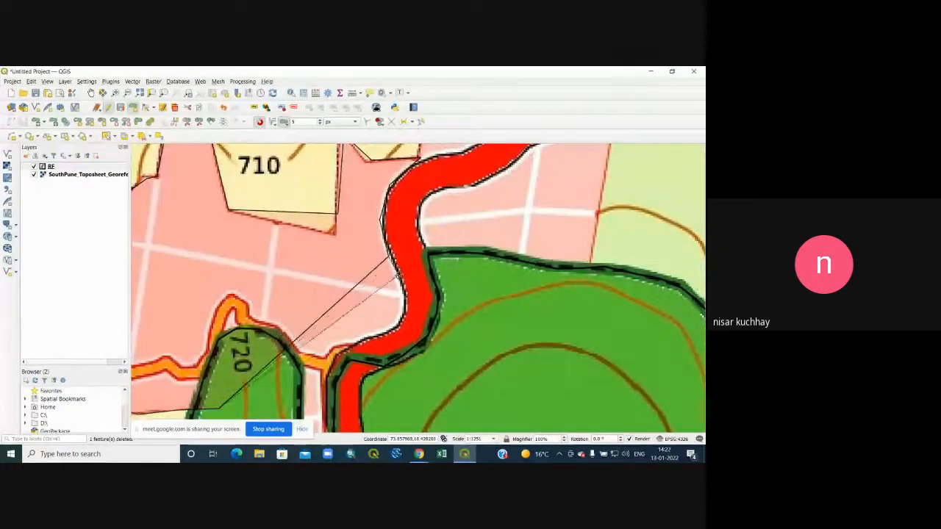
pyautogui.click(404, 296)
pyautogui.click(388, 326)
pyautogui.click(357, 343)
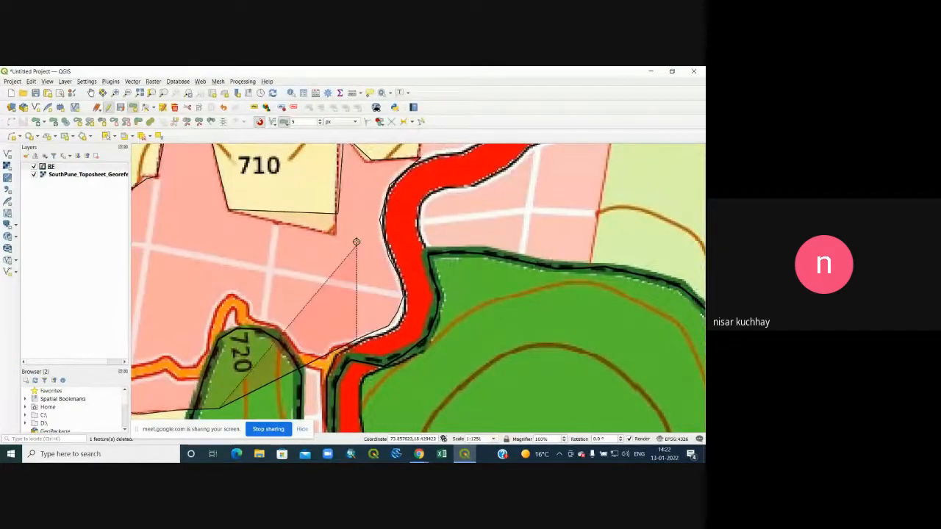
pyautogui.scroll(1, 356, 242)
pyautogui.scroll(-3, 363, 234)
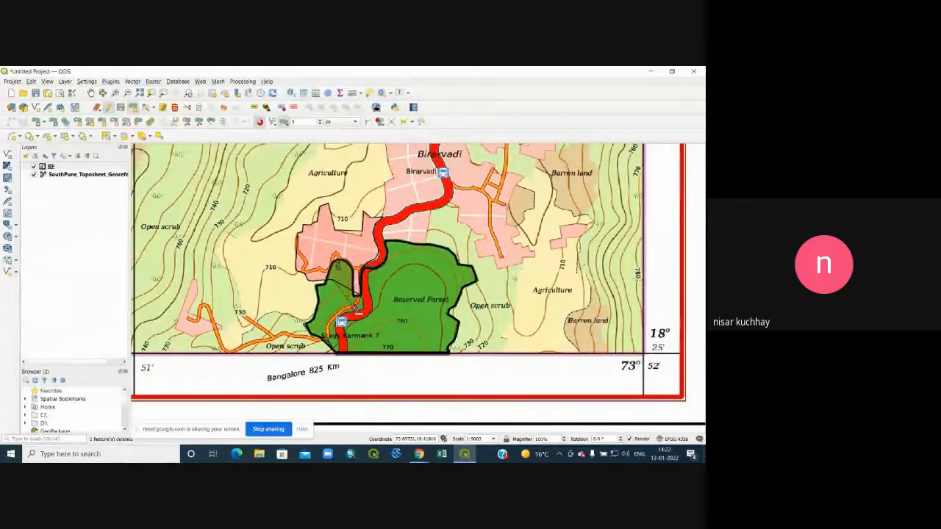
pyautogui.rightClick(342, 309)
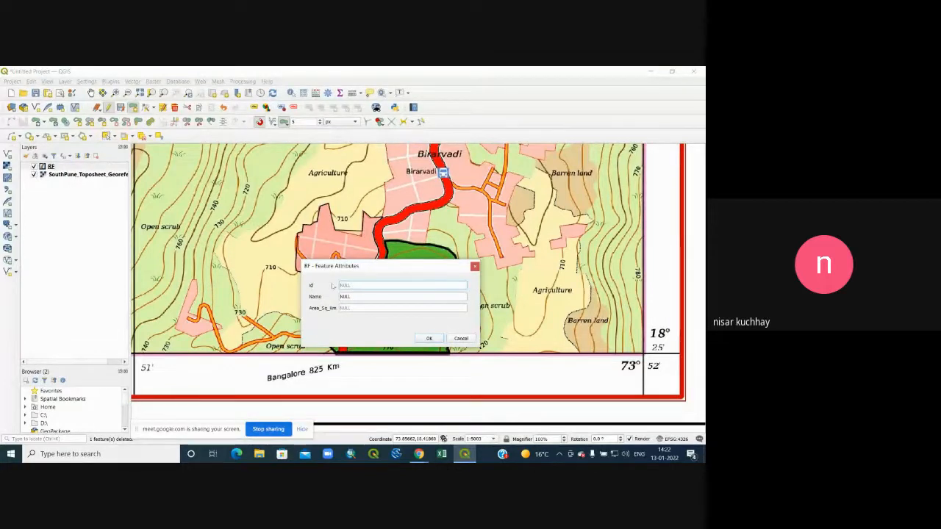
# Save the settlement polygon with Id 3 and the name Builtup
pyautogui.moveTo(348, 286); pyautogui.dragTo(318, 286)
pyautogui.write('3')
pyautogui.click(358, 296)
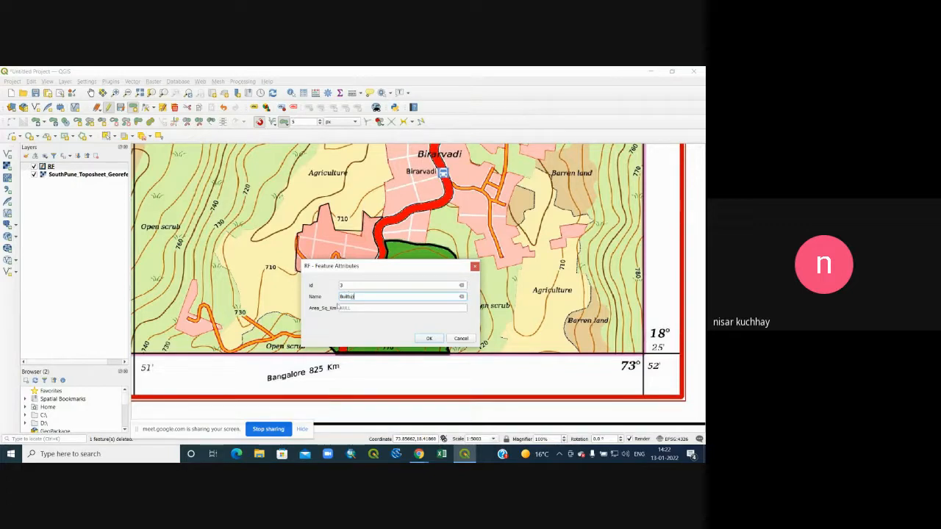
pyautogui.click(429, 338)
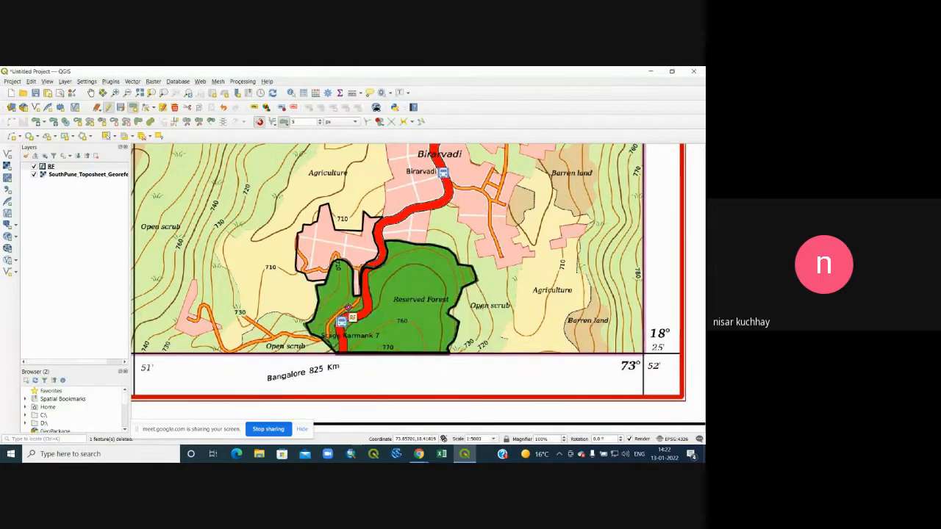
# Select the southern forest polygon, examine its shared boundary with the settlement polygon, and review the overlap handling options
pyautogui.scroll(-2, 335, 270)
pyautogui.scroll(3, 335, 275)
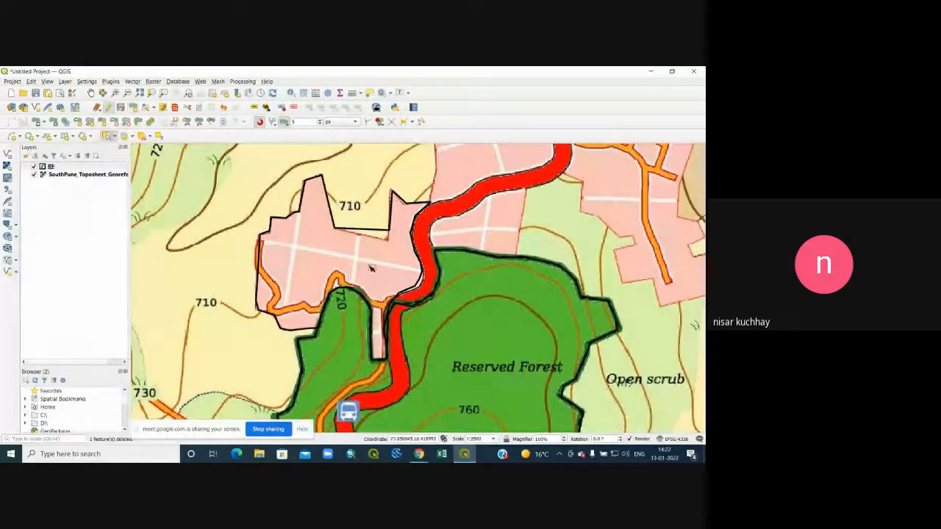
pyautogui.click(345, 366)
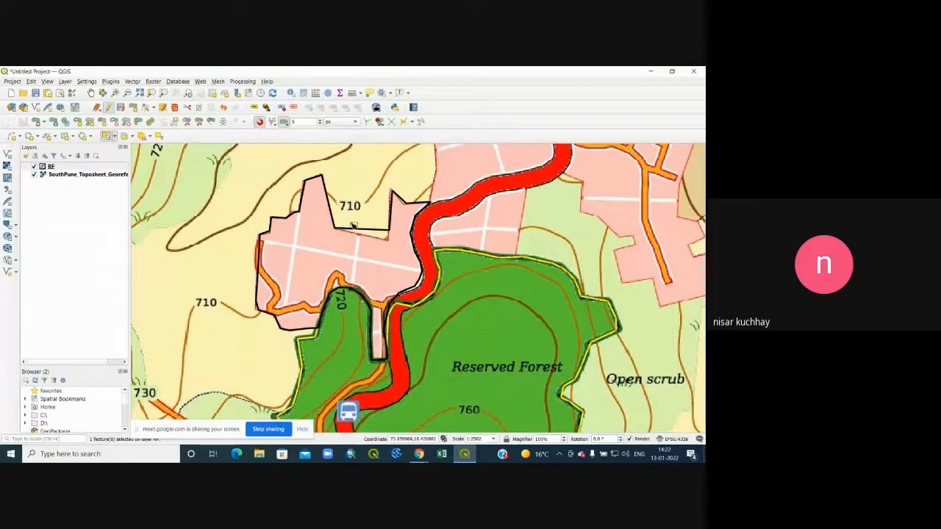
pyautogui.click(380, 122)
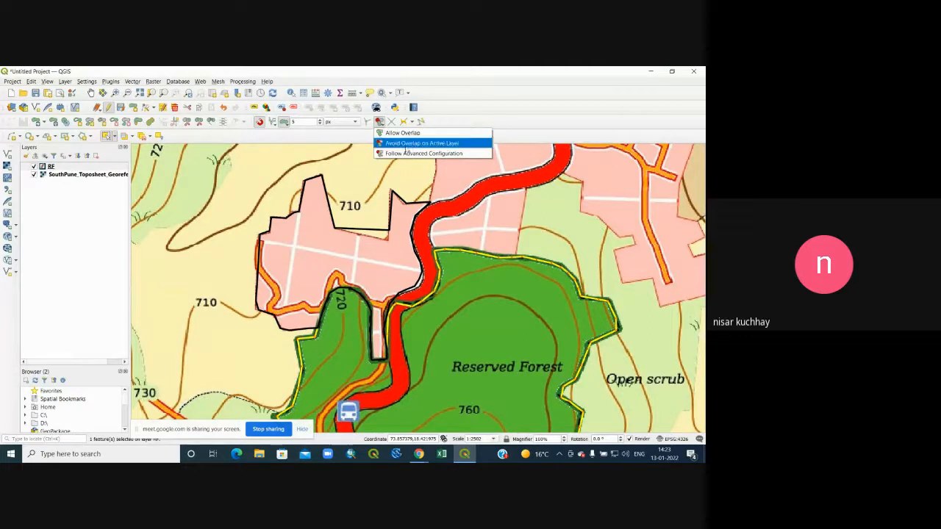
# Start another polygon from inside the first settlement polygon's northeastern corner and trace the western edge of the Birarvadi settlement northwards
pyautogui.click(90, 93)
pyautogui.moveTo(453, 255); pyautogui.dragTo(383, 322)
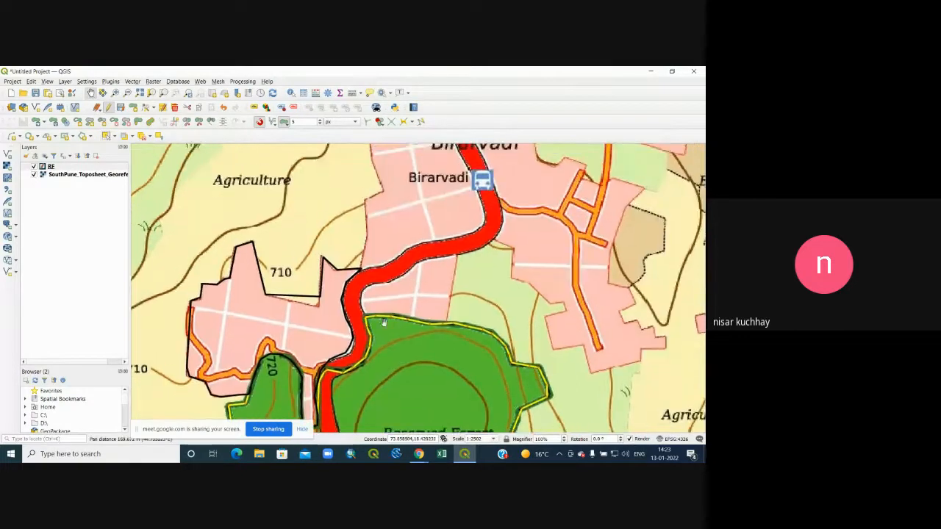
pyautogui.scroll(-2, 383, 322)
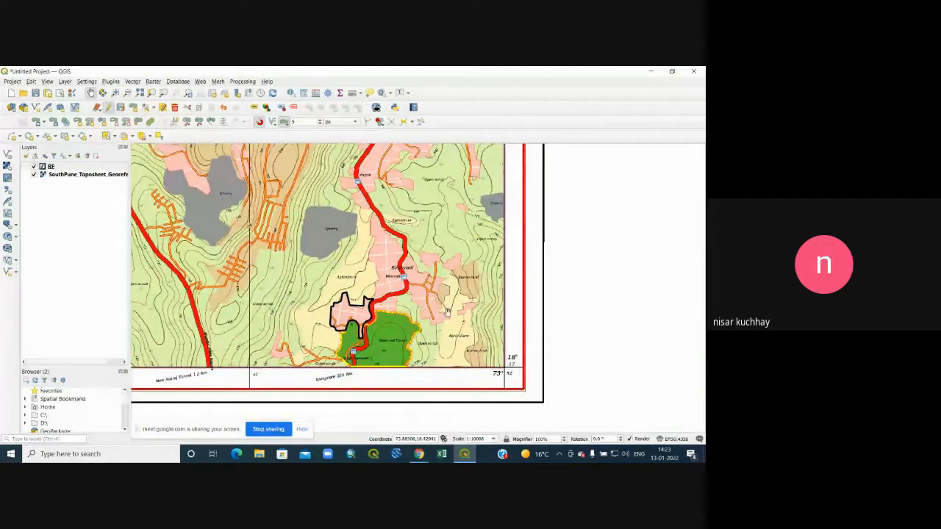
pyautogui.scroll(2, 388, 297)
pyautogui.scroll(-2, 389, 298)
pyautogui.scroll(2, 388, 298)
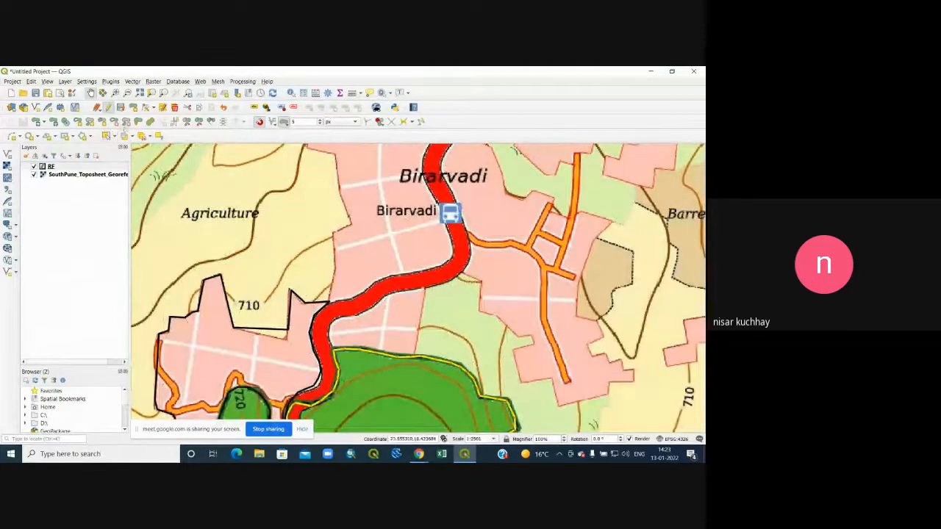
pyautogui.click(108, 137)
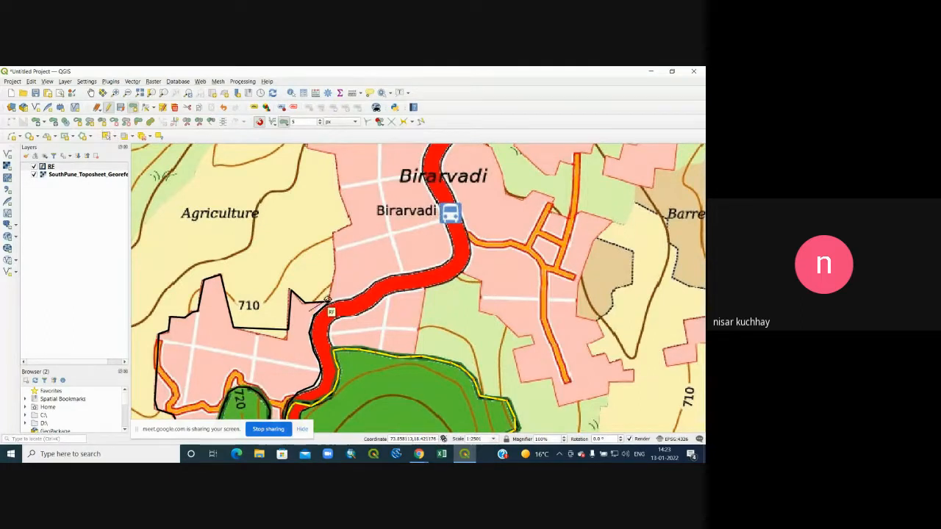
pyautogui.click(333, 233)
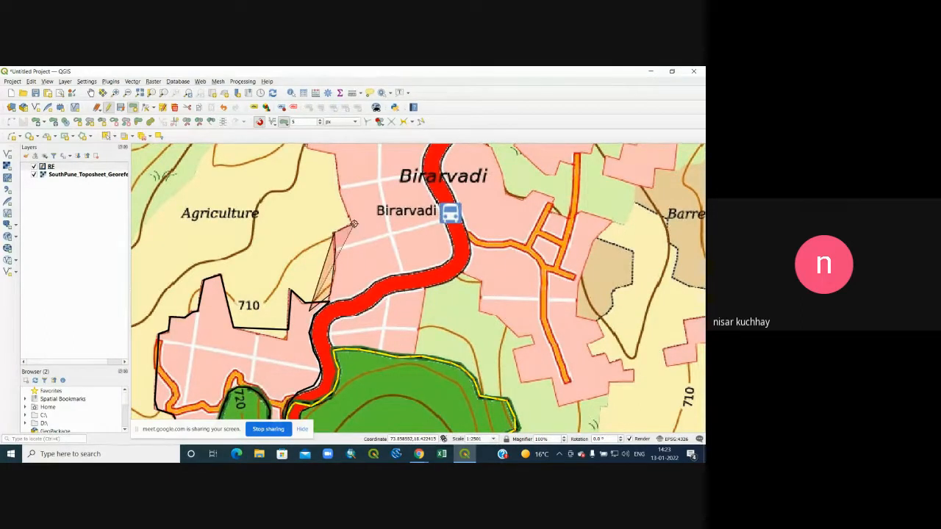
pyautogui.click(352, 225)
pyautogui.scroll(3, 395, 345)
pyautogui.scroll(-3, 395, 325)
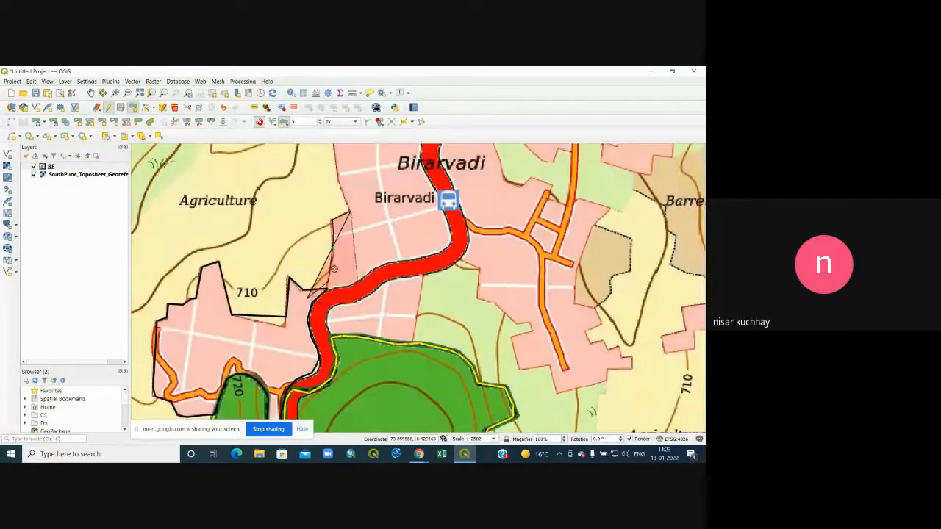
pyautogui.scroll(4, 375, 339)
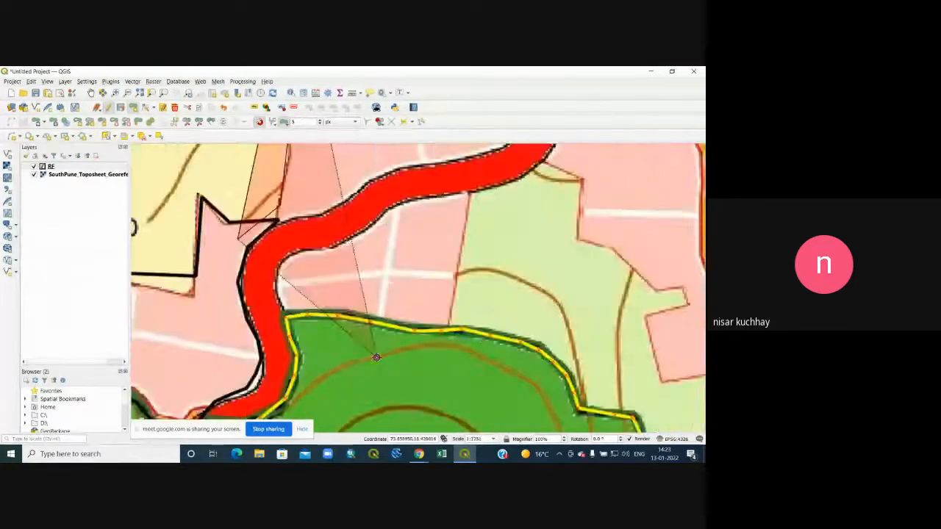
pyautogui.scroll(-7, 375, 339)
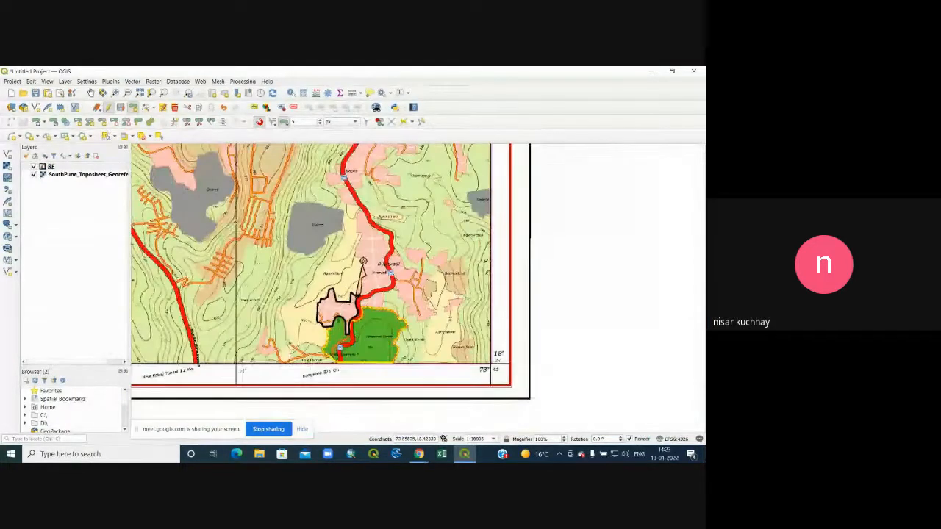
pyautogui.scroll(2, 368, 272)
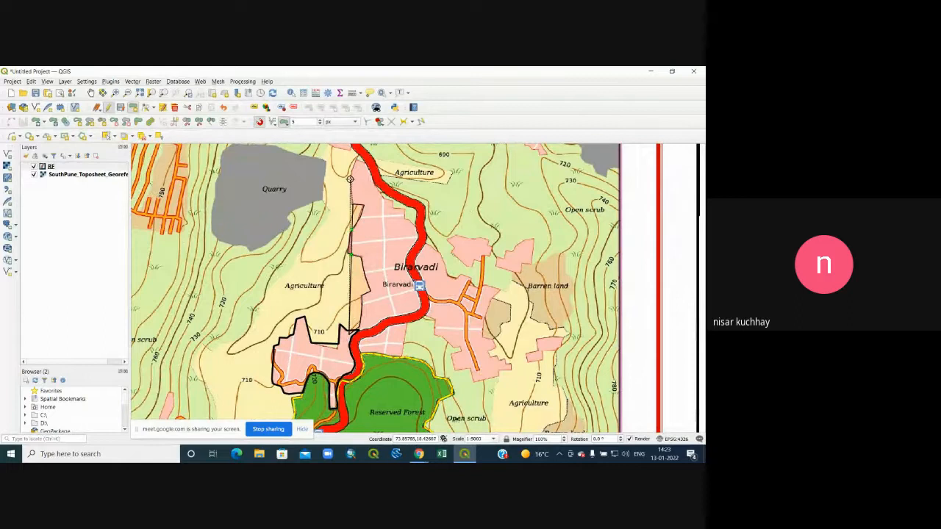
# Trace the Birarvadi settlement's northern and eastern edges and finish the polygon with points inside the southern forest and the first settlement polygon
pyautogui.click(357, 161)
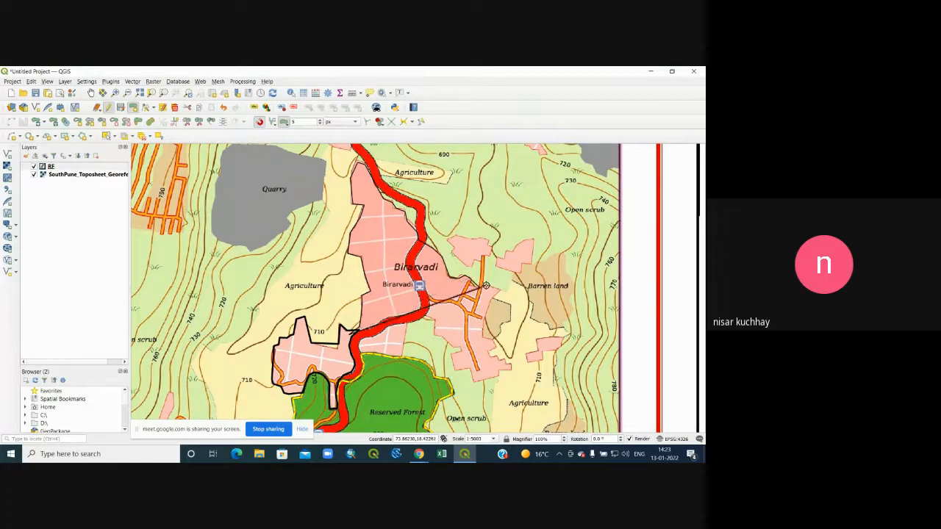
pyautogui.click(500, 292)
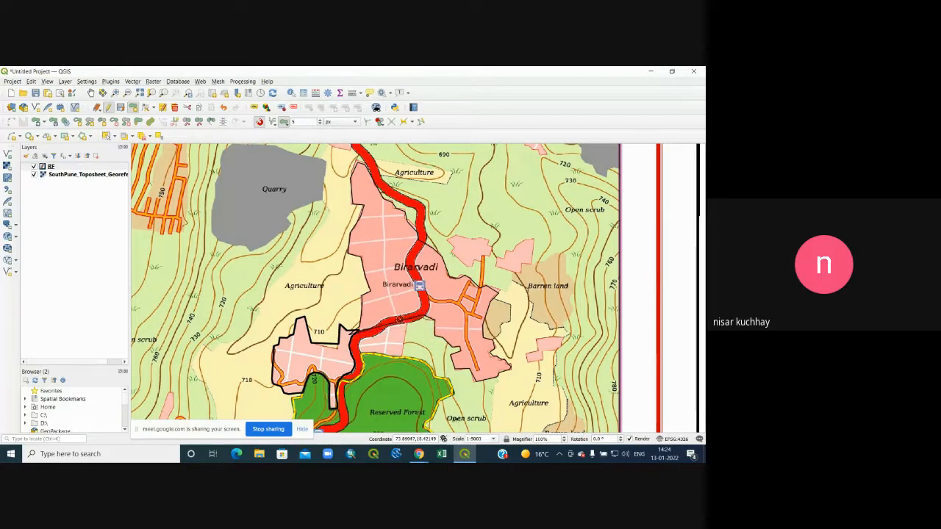
pyautogui.click(405, 347)
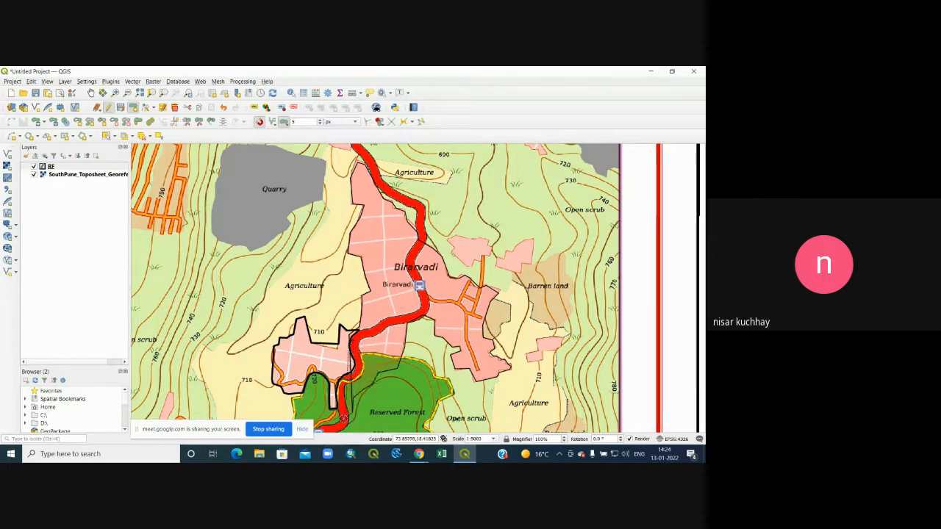
pyautogui.click(328, 422)
pyautogui.click(315, 407)
pyautogui.click(315, 384)
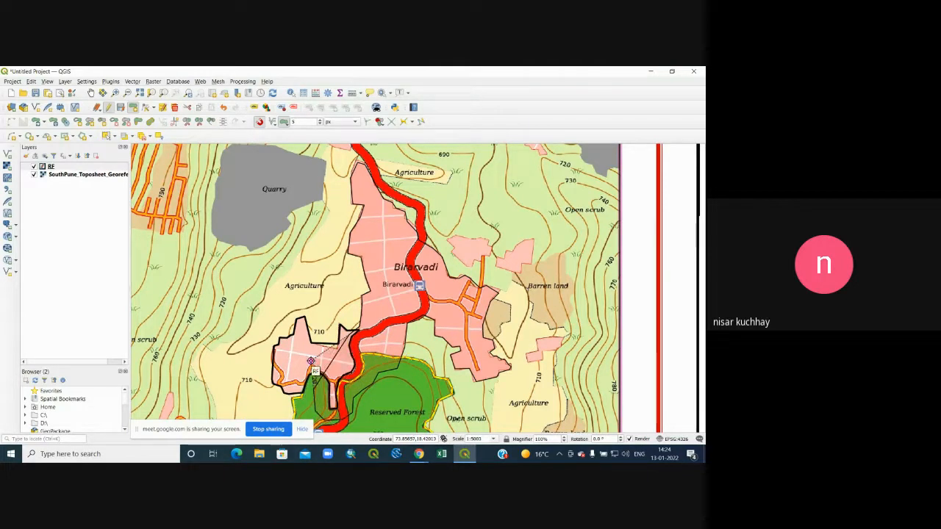
pyautogui.rightClick(313, 360)
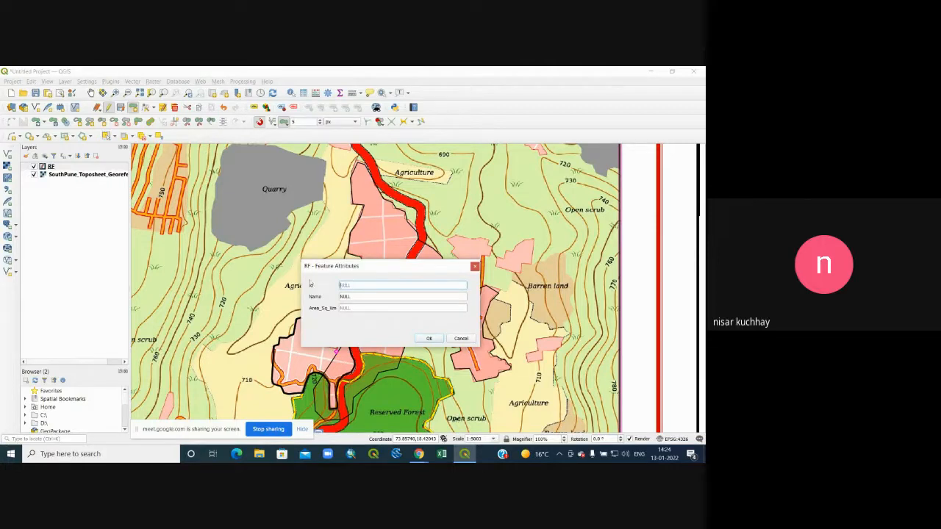
# Save the Birarvadi settlement polygon with Id 4 and the name Builtup
pyautogui.click(357, 297)
pyautogui.doubleClick(337, 297)
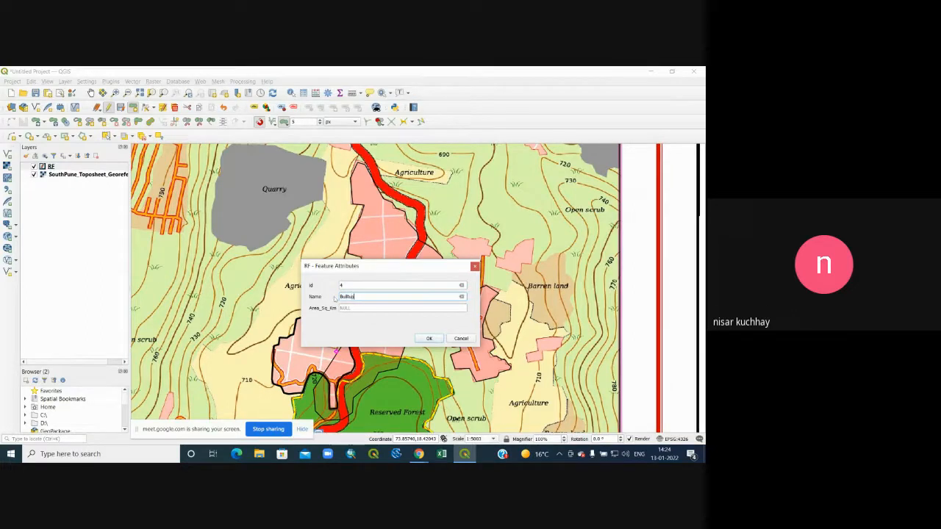
pyautogui.click(429, 339)
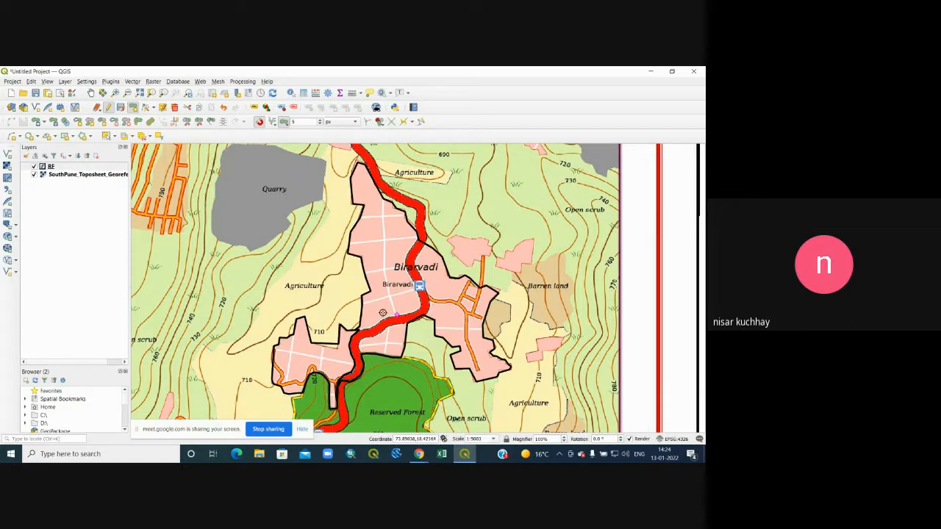
# Select the two Builtup polygons alternately to examine where they share a boundary near the red road
pyautogui.click(107, 137)
pyautogui.click(340, 355)
pyautogui.click(390, 325)
pyautogui.click(341, 357)
pyautogui.click(391, 310)
pyautogui.click(342, 361)
pyautogui.click(388, 310)
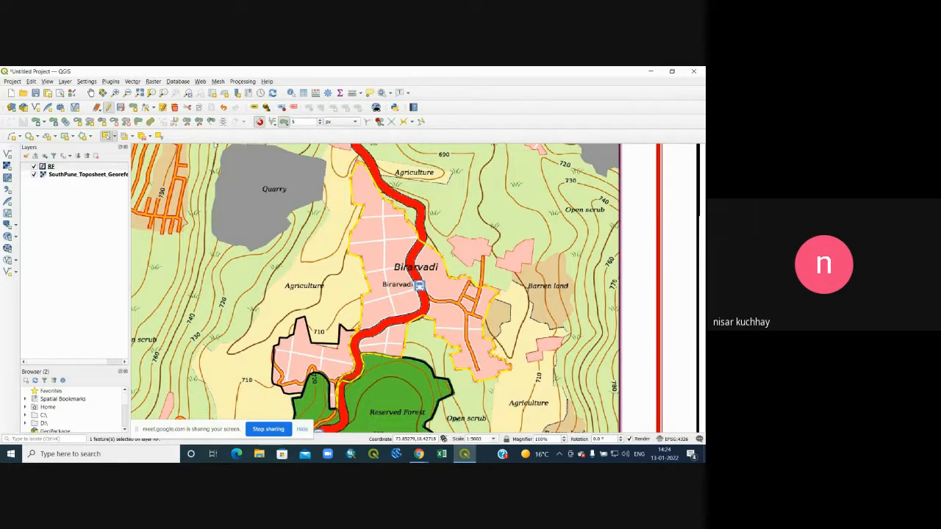
pyautogui.click(342, 352)
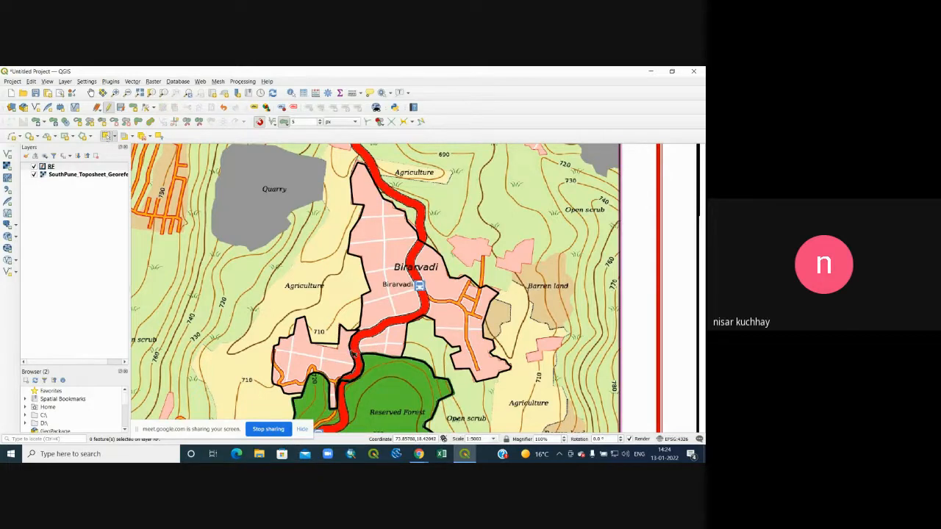
# Merge the two adjoining Builtup polygons into one feature, keeping Id 3 and the name Builtup
pyautogui.moveTo(347, 349); pyautogui.dragTo(363, 352)
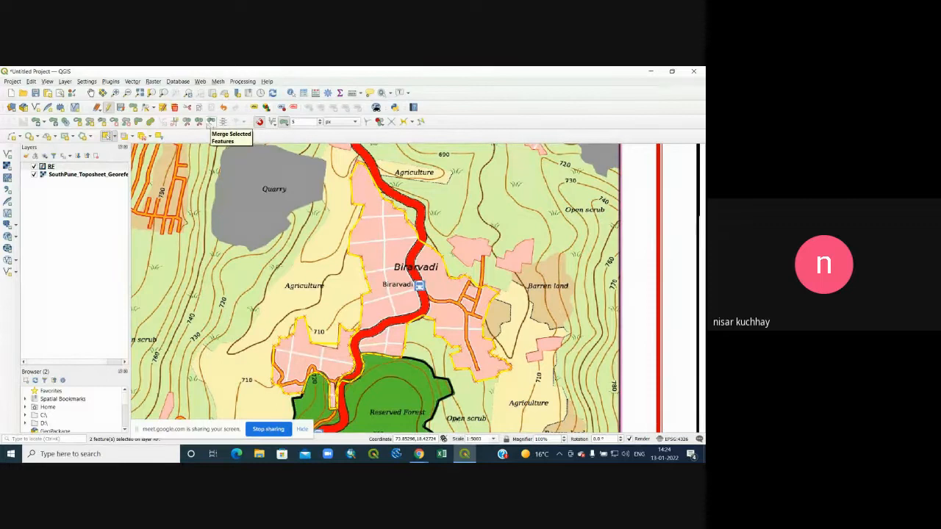
pyautogui.click(211, 122)
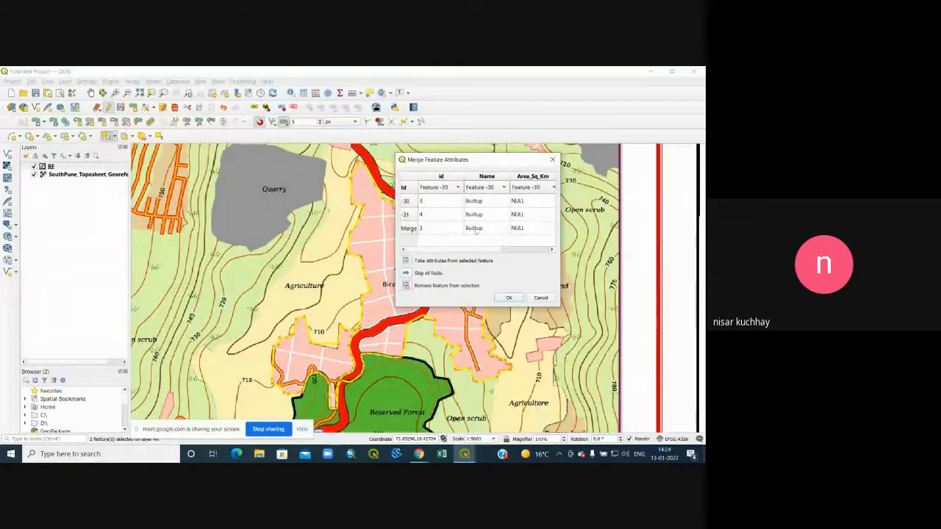
pyautogui.click(509, 298)
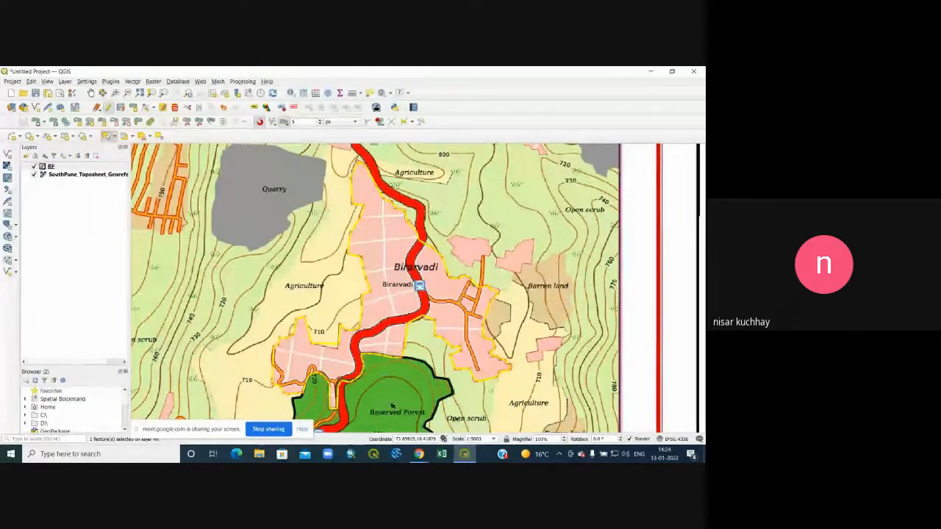
# Select the southern forest polygon and examine how it adjoins the merged Birarvadi settlement polygon
pyautogui.click(396, 379)
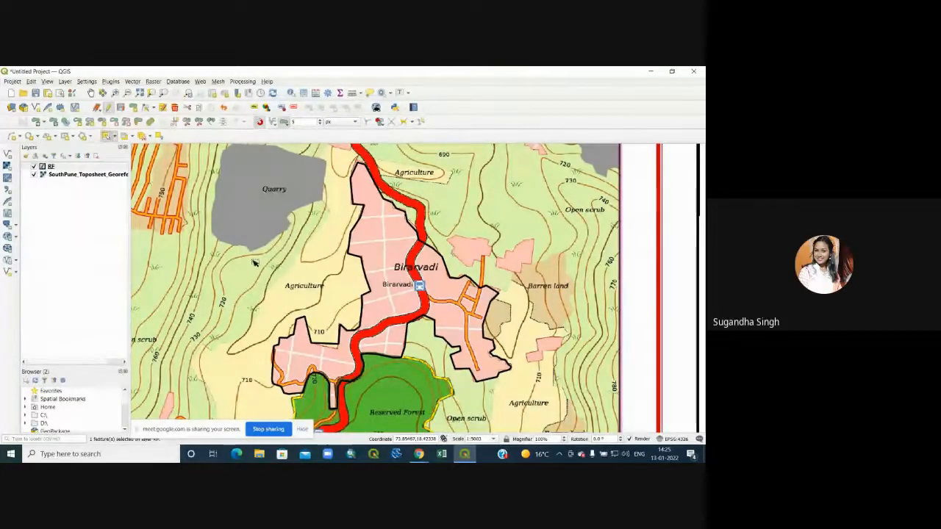
pyautogui.scroll(-1, 253, 262)
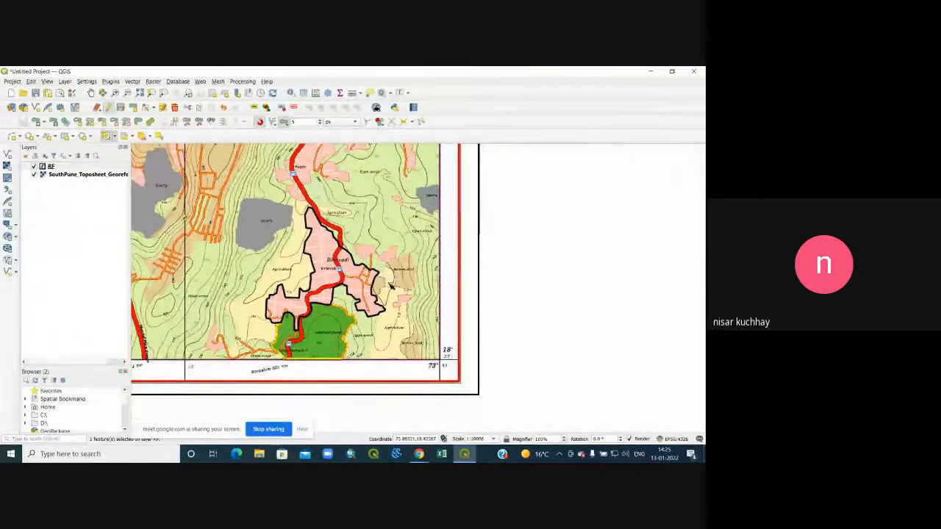
pyautogui.scroll(1, 315, 312)
pyautogui.scroll(-1, 315, 312)
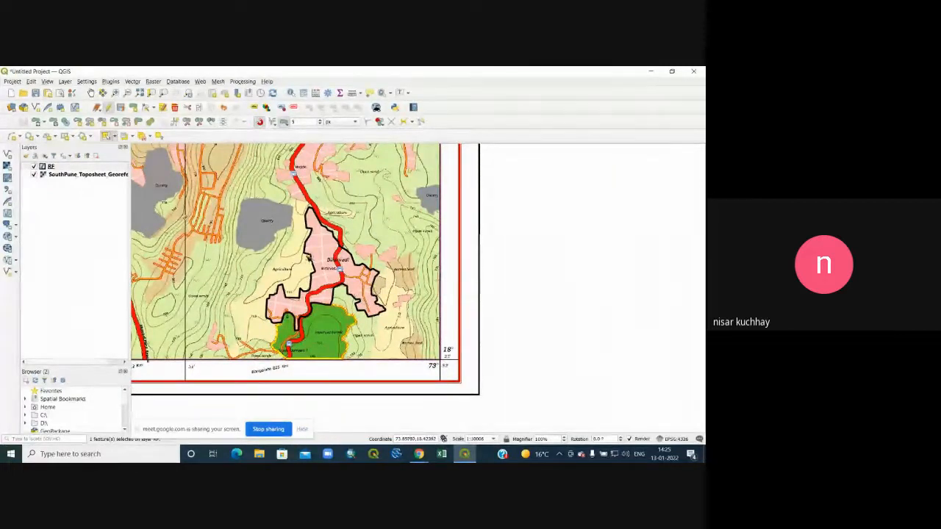
pyautogui.scroll(1, 307, 258)
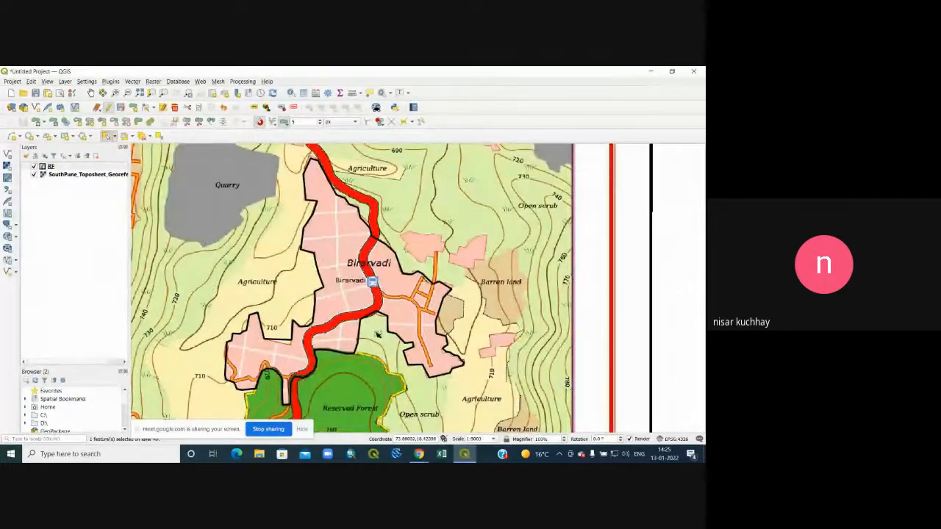
pyautogui.scroll(-1, 408, 245)
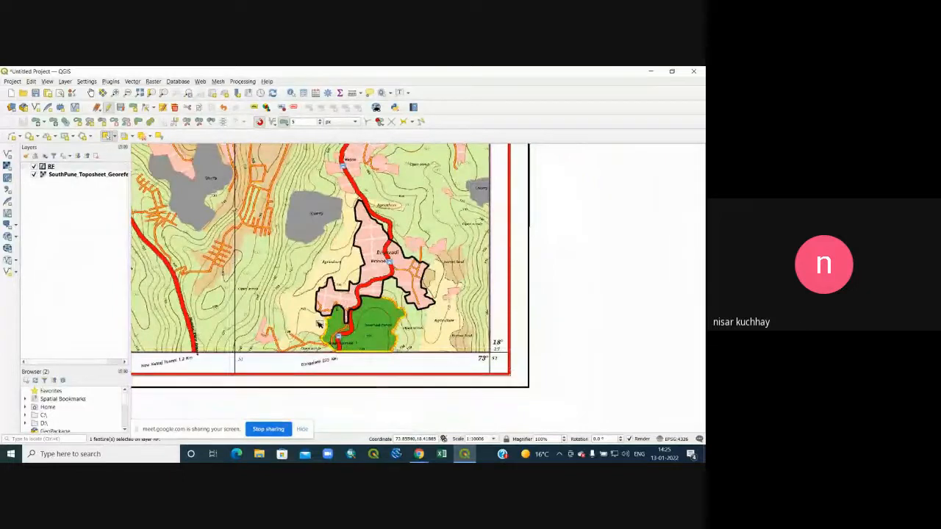
pyautogui.scroll(1, 373, 342)
pyautogui.scroll(1, 373, 343)
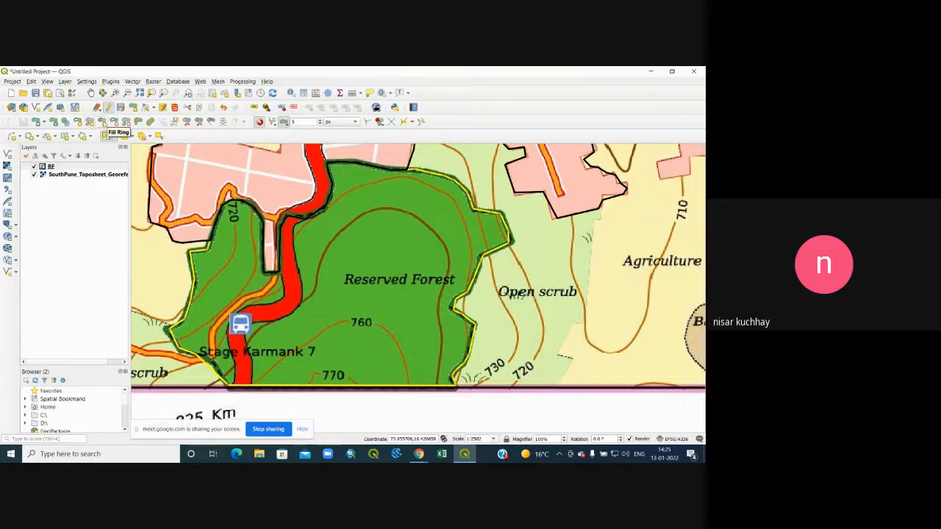
# Use Fill Ring to draw a roughly round inner polygon around the Reserved Forest label inside the southern forest polygon and save it
pyautogui.click(106, 136)
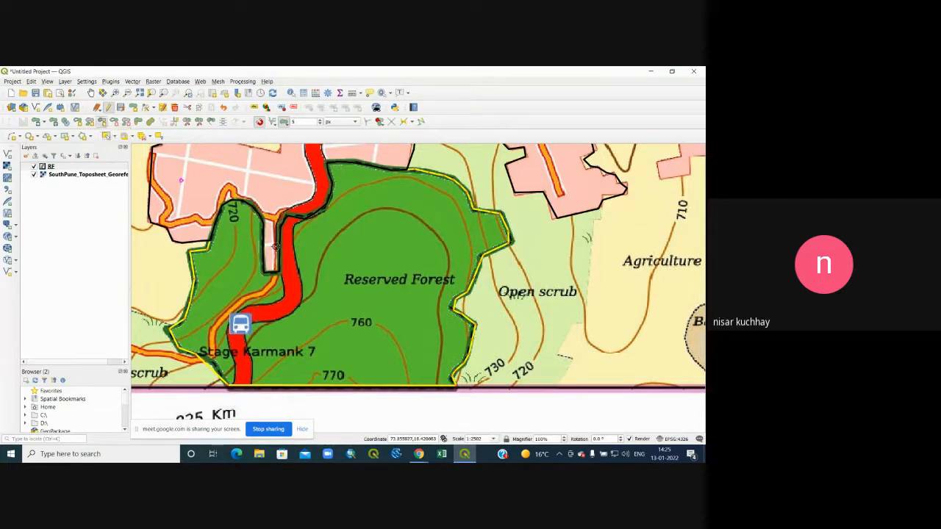
pyautogui.click(338, 268)
pyautogui.click(397, 245)
pyautogui.click(409, 260)
pyautogui.click(410, 281)
pyautogui.click(398, 298)
pyautogui.click(382, 304)
pyautogui.click(362, 303)
pyautogui.rightClick(343, 296)
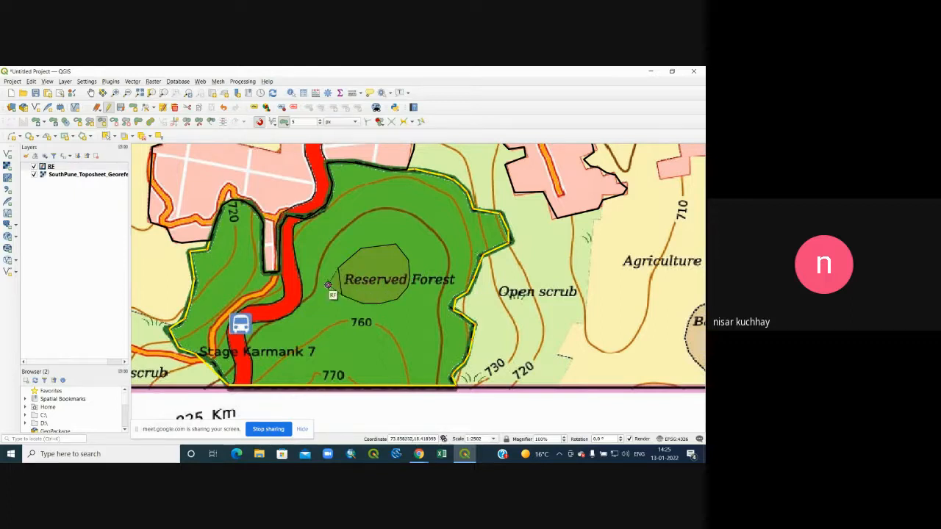
pyautogui.click(429, 340)
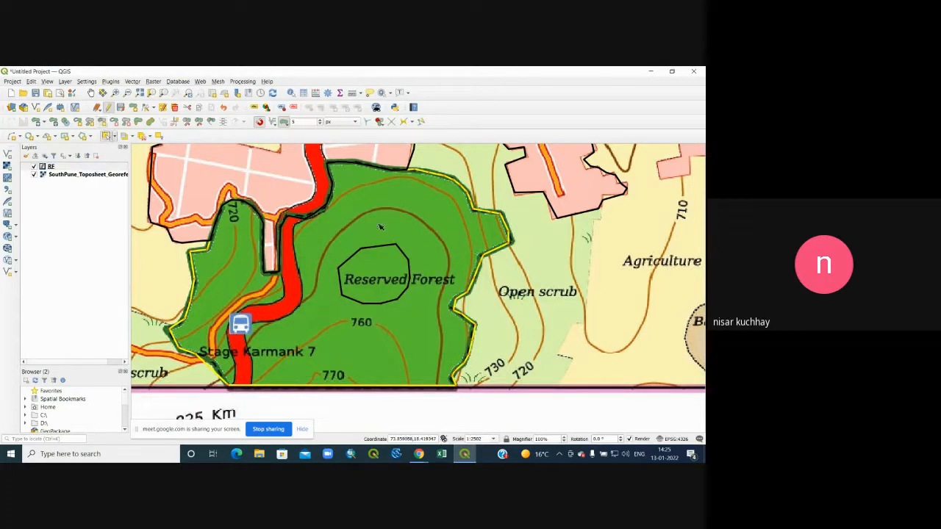
# Select the inner polygon and the surrounding forest polygon alternately to examine them as separate features
pyautogui.click(367, 273)
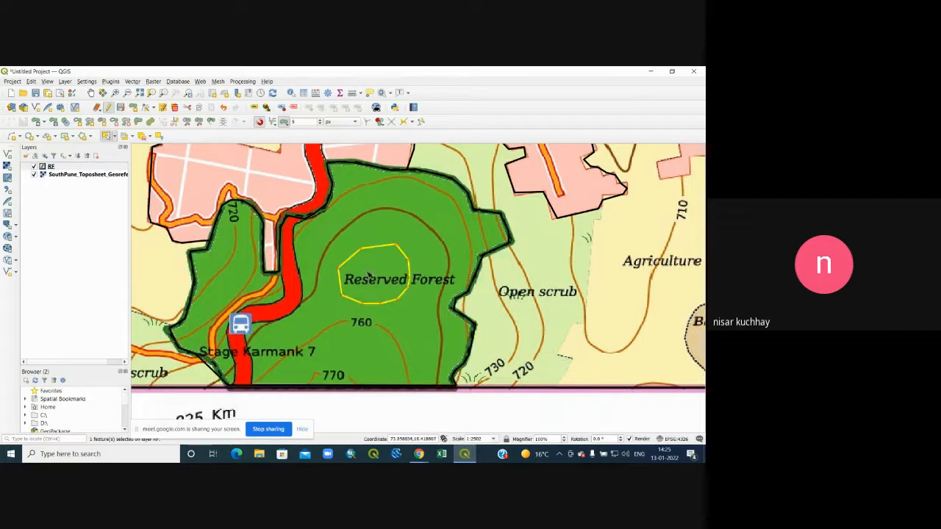
pyautogui.click(376, 293)
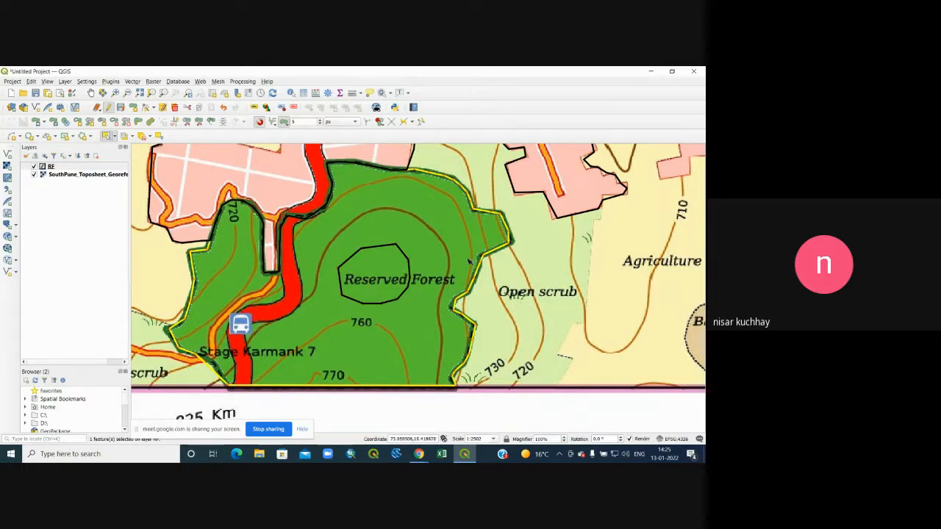
pyautogui.click(380, 270)
pyautogui.click(358, 323)
pyautogui.click(367, 281)
pyautogui.click(349, 322)
pyautogui.click(370, 277)
pyautogui.click(414, 231)
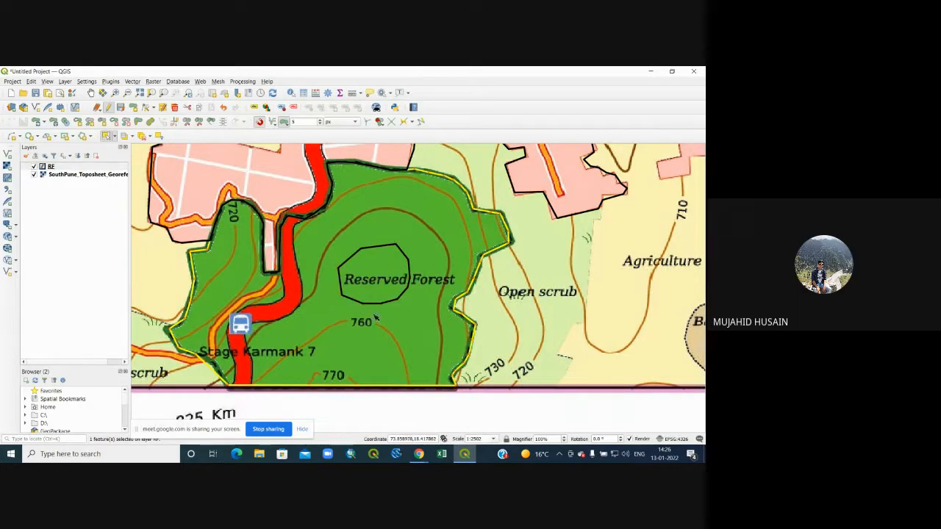
pyautogui.scroll(-2, 392, 282)
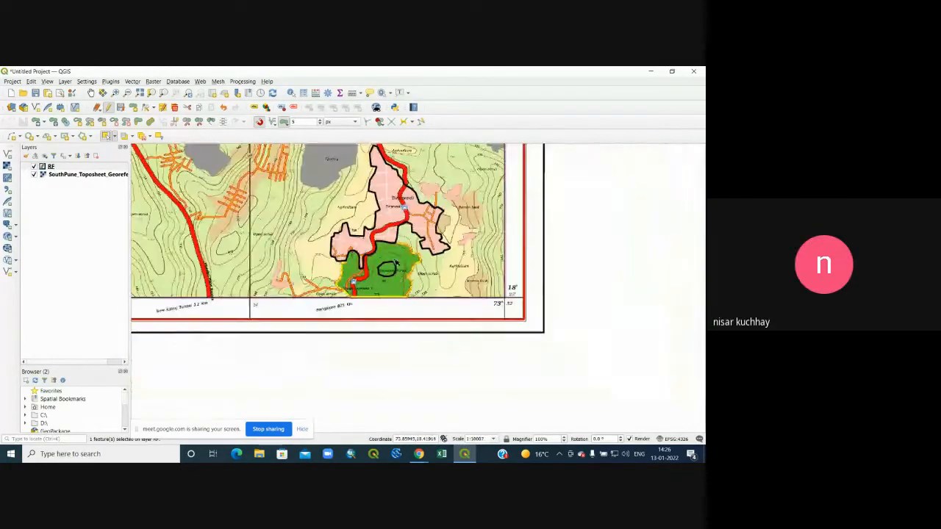
pyautogui.scroll(2, 394, 273)
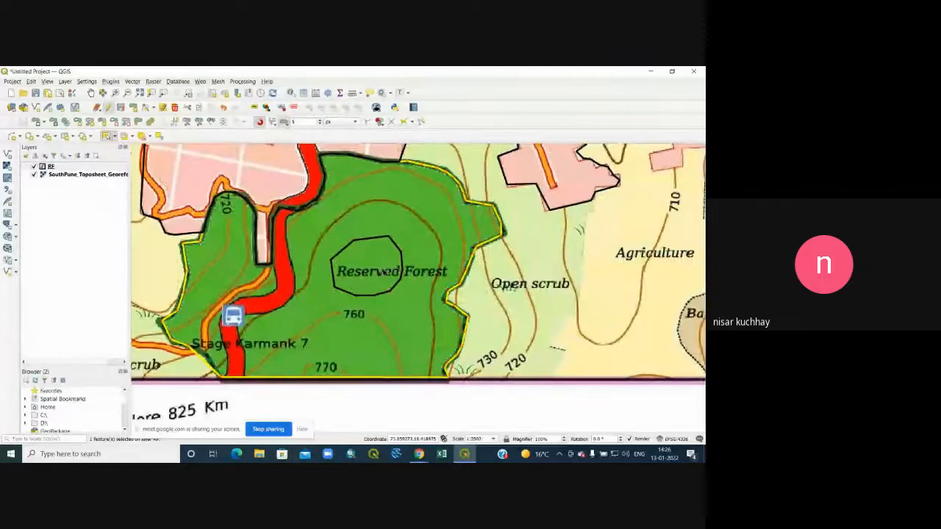
# Delete the inner polygon within the southern forest and select the surrounding forest polygon to check its ring
pyautogui.click(371, 266)
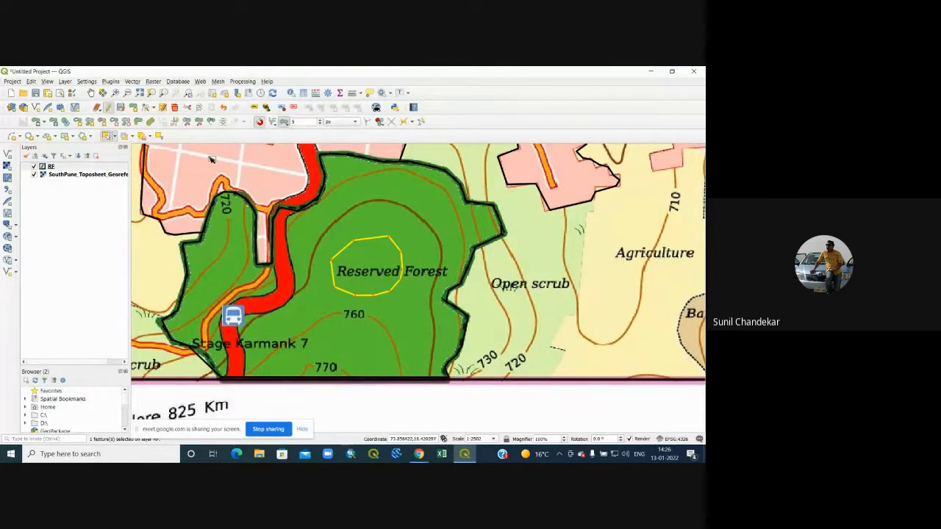
pyautogui.click(175, 108)
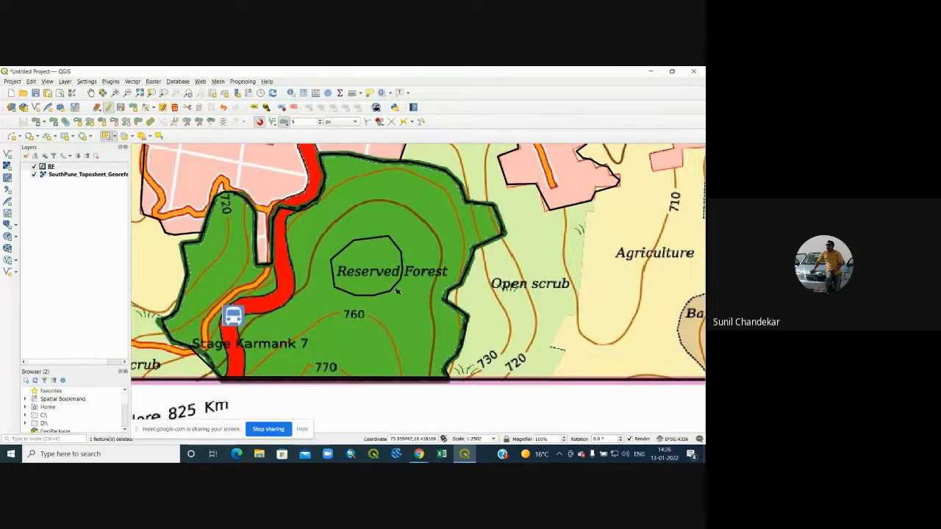
pyautogui.click(348, 234)
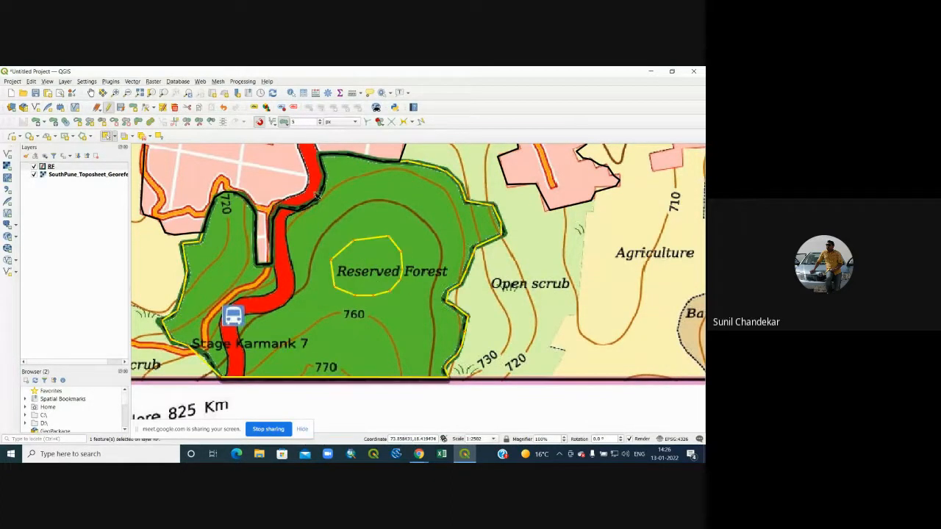
# Undo the deletion of the inner polygon and merge it with the surrounding southern forest polygon
pyautogui.click(222, 108)
pyautogui.click(211, 122)
pyautogui.click(508, 298)
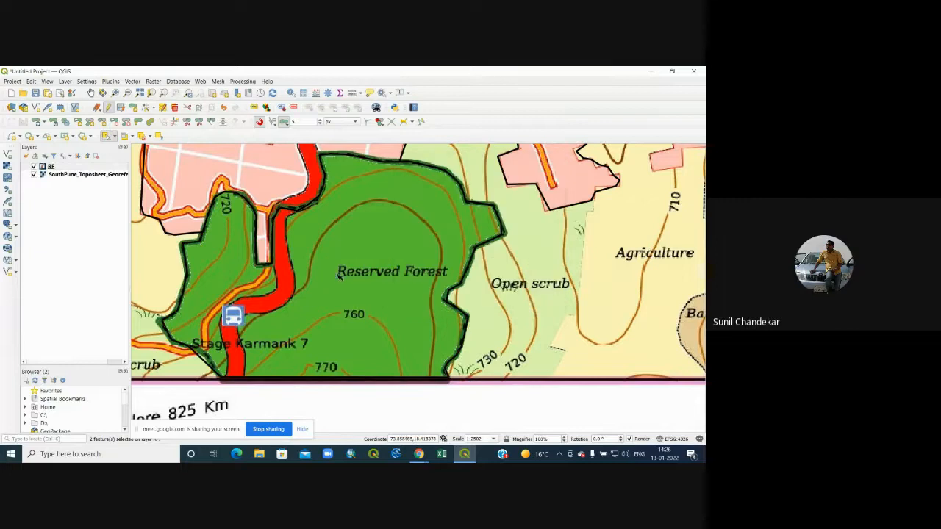
# Use Fill Ring to draw an angular inner polygon with Id 2 inside the southern forest polygon, and delete that inner polygon
pyautogui.scroll(-1, 372, 255)
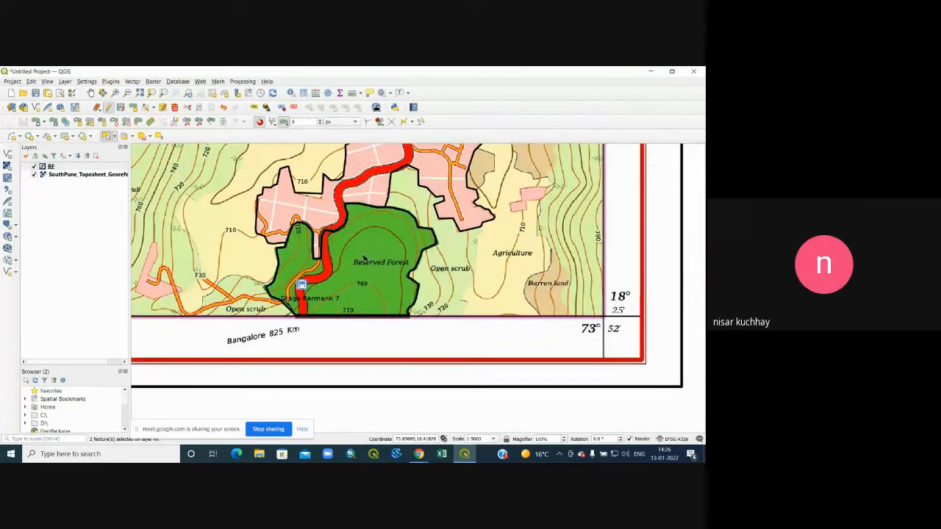
pyautogui.scroll(1, 372, 278)
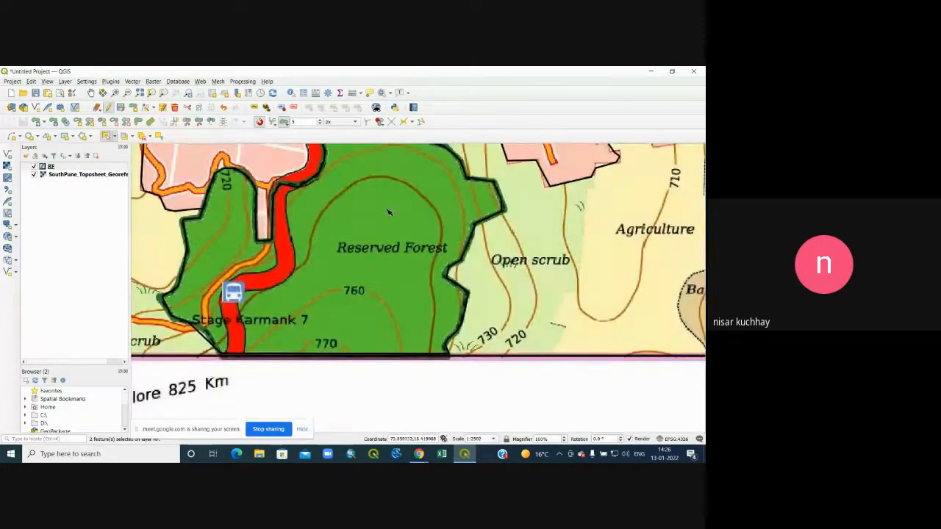
pyautogui.click(351, 225)
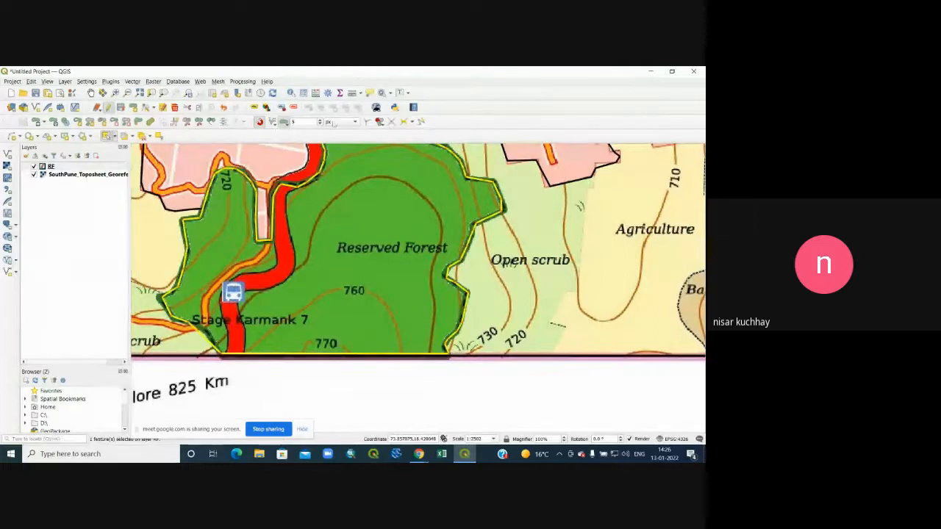
pyautogui.click(102, 122)
pyautogui.click(360, 208)
pyautogui.click(414, 221)
pyautogui.click(367, 273)
pyautogui.click(326, 240)
pyautogui.rightClick(335, 216)
pyautogui.write('2')
pyautogui.click(430, 339)
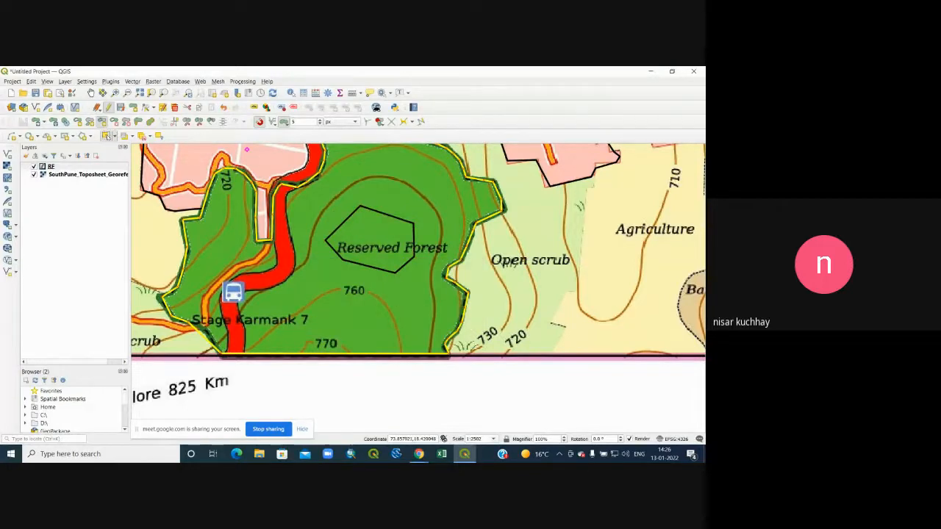
pyautogui.click(362, 228)
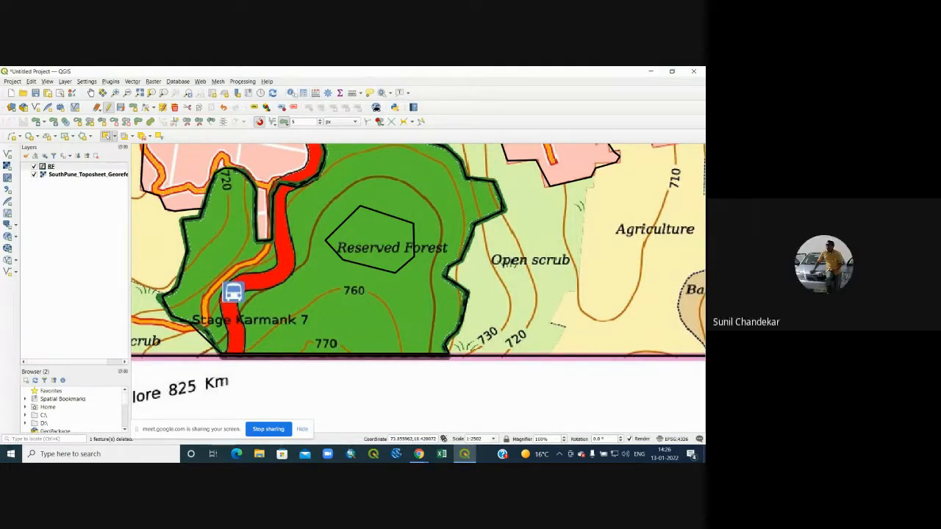
# Identify the southern forest polygon and check for a feature within its inner ring
pyautogui.click(386, 188)
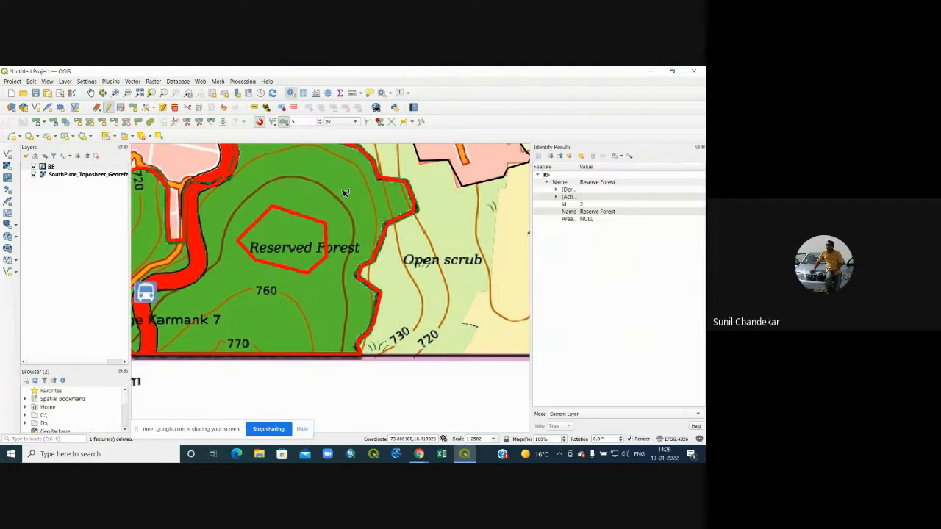
pyautogui.click(334, 199)
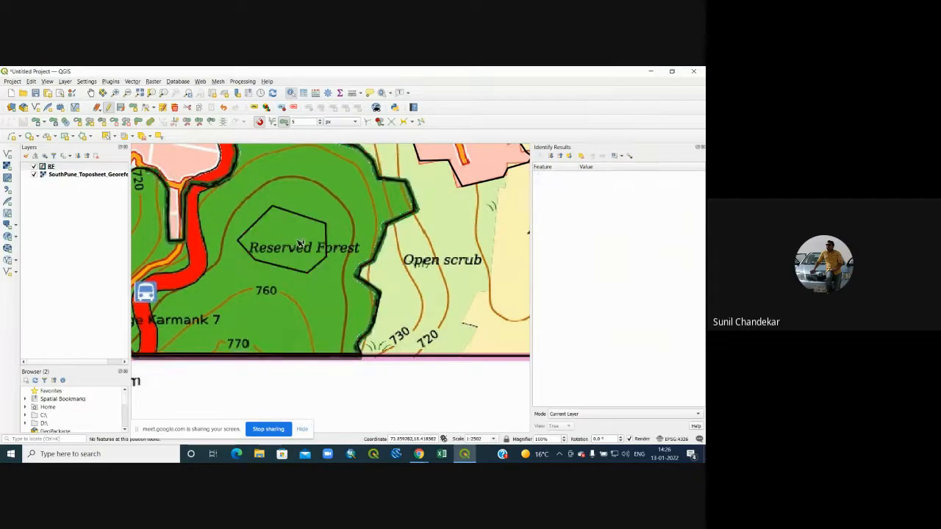
pyautogui.scroll(-1, 457, 235)
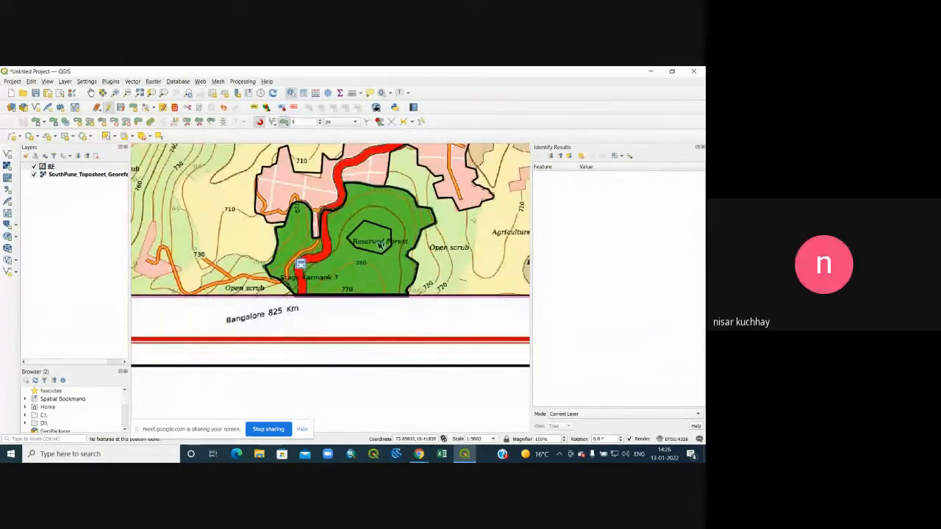
# Apply the gradient orange fill symbol to the RF layer and inspect the ring in the southern forest polygon
pyautogui.rightClick(50, 167)
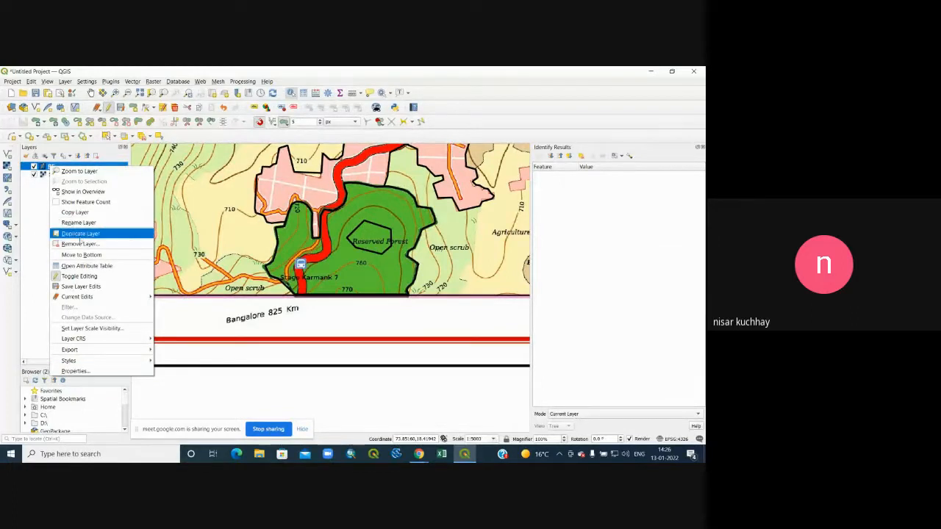
pyautogui.click(75, 371)
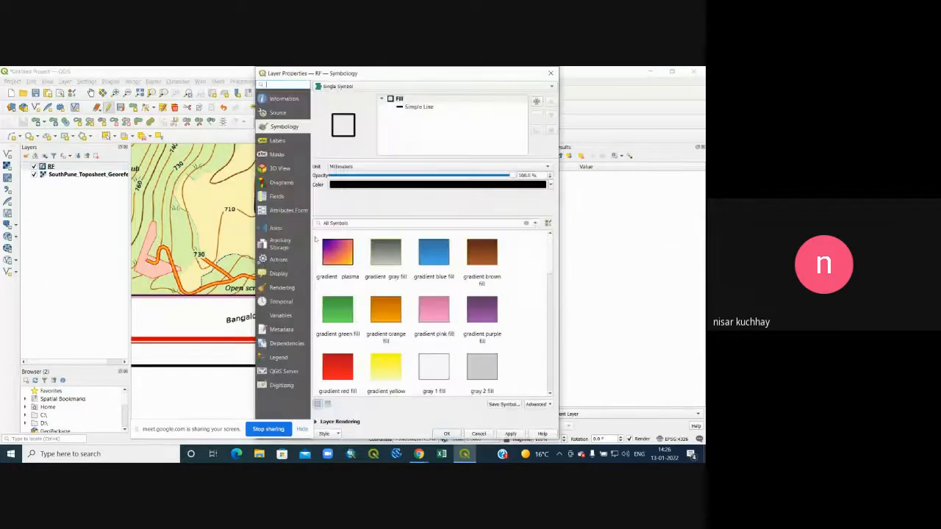
pyautogui.click(388, 312)
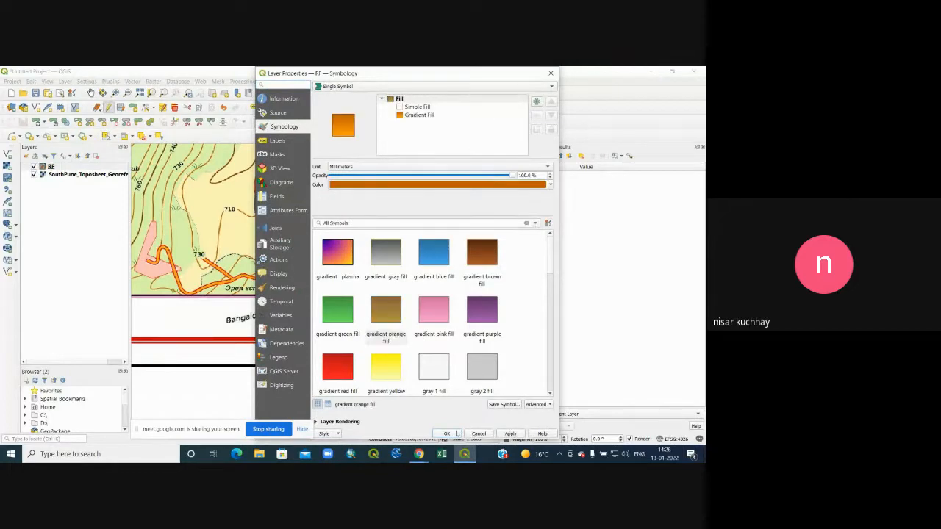
pyautogui.click(446, 434)
pyautogui.scroll(-1, 380, 218)
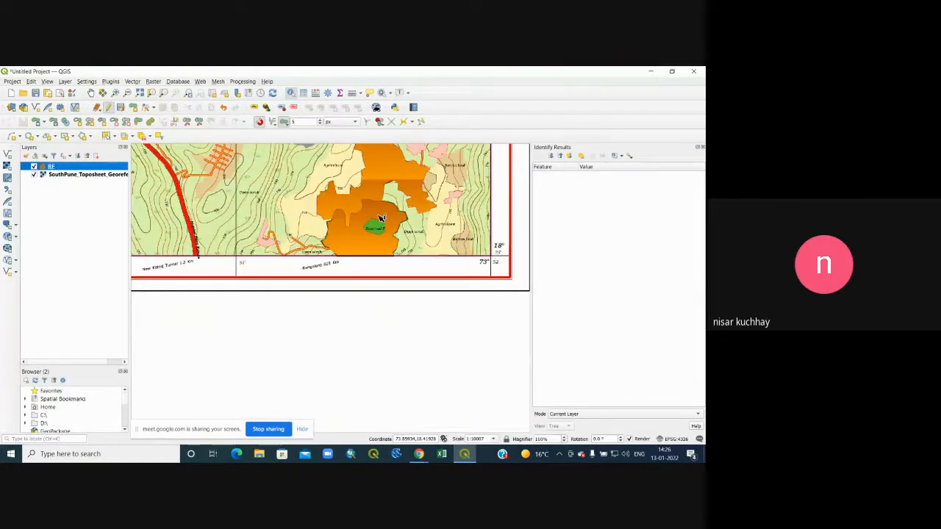
pyautogui.scroll(1, 385, 211)
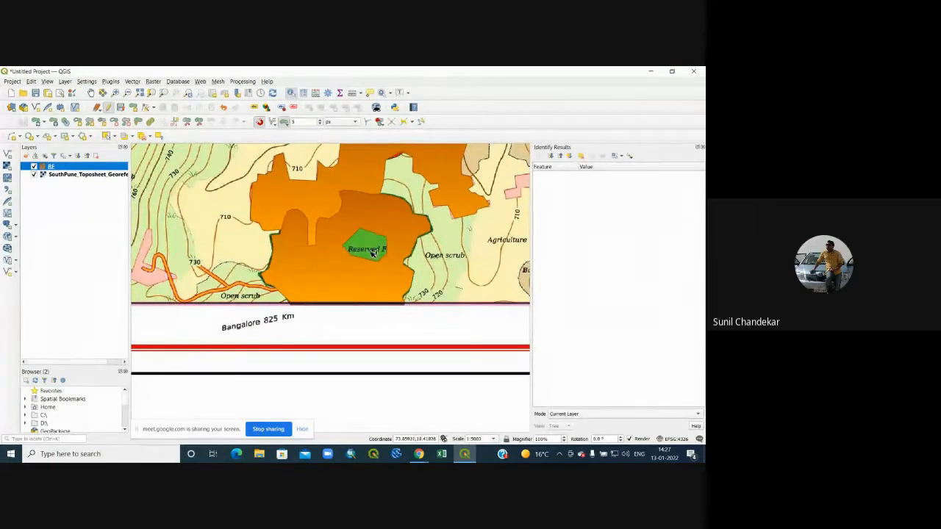
pyautogui.click(416, 253)
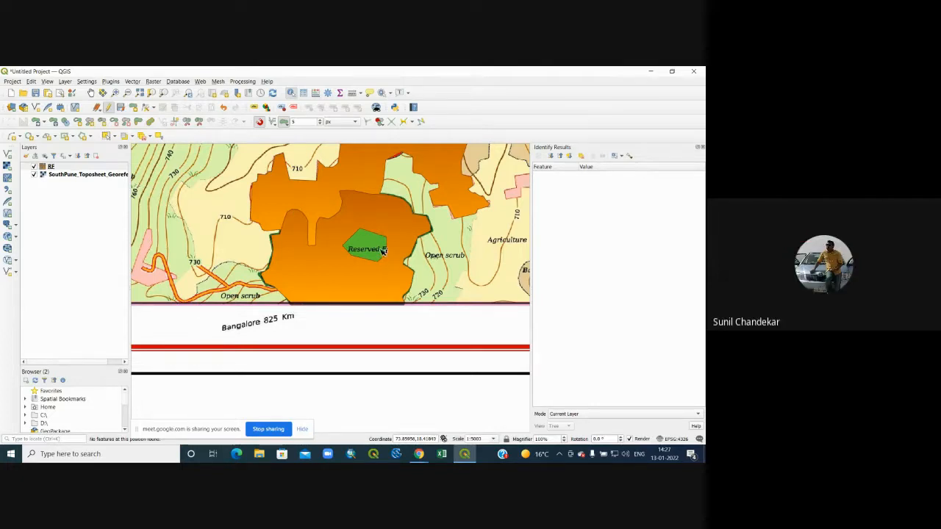
pyautogui.scroll(1, 386, 269)
pyautogui.scroll(-1, 387, 264)
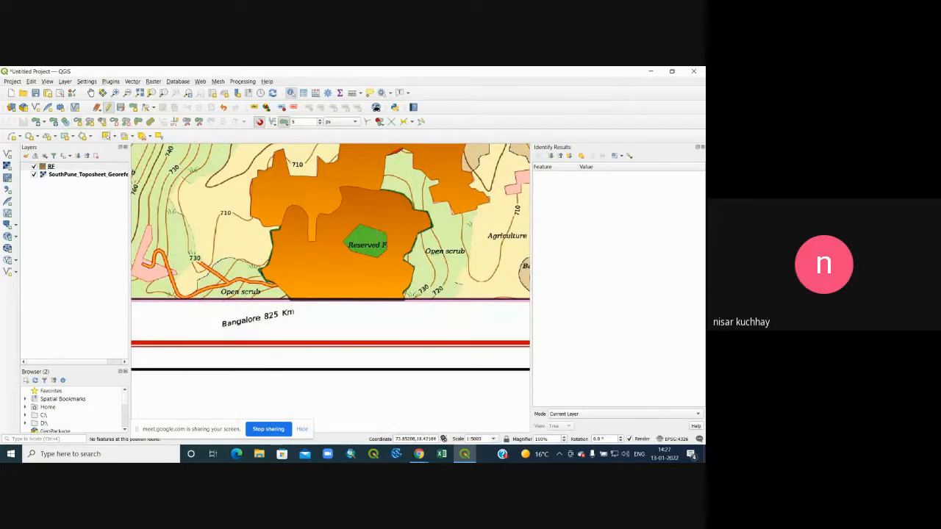
# Change the RF layer's symbol back to the outline black style
pyautogui.click(91, 93)
pyautogui.moveTo(344, 191); pyautogui.dragTo(327, 290)
pyautogui.rightClick(53, 166)
pyautogui.click(100, 371)
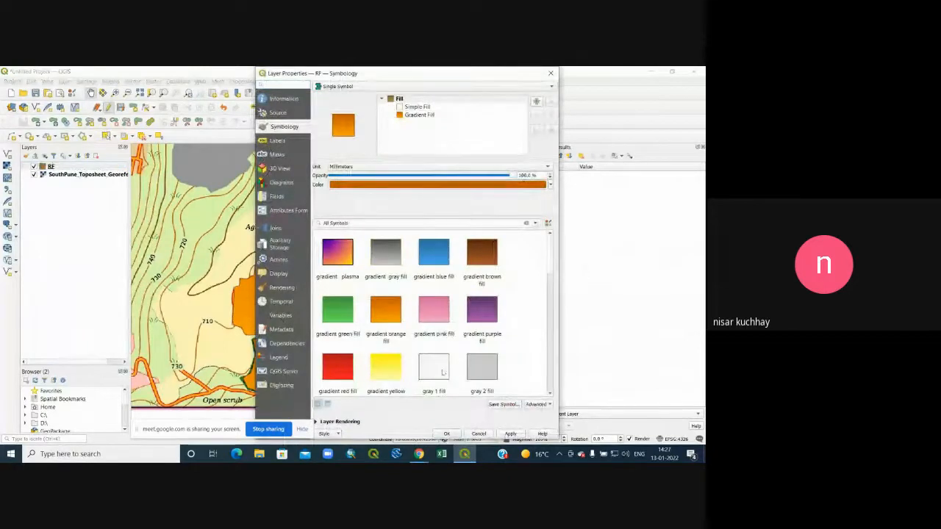
pyautogui.scroll(-10, 546, 357)
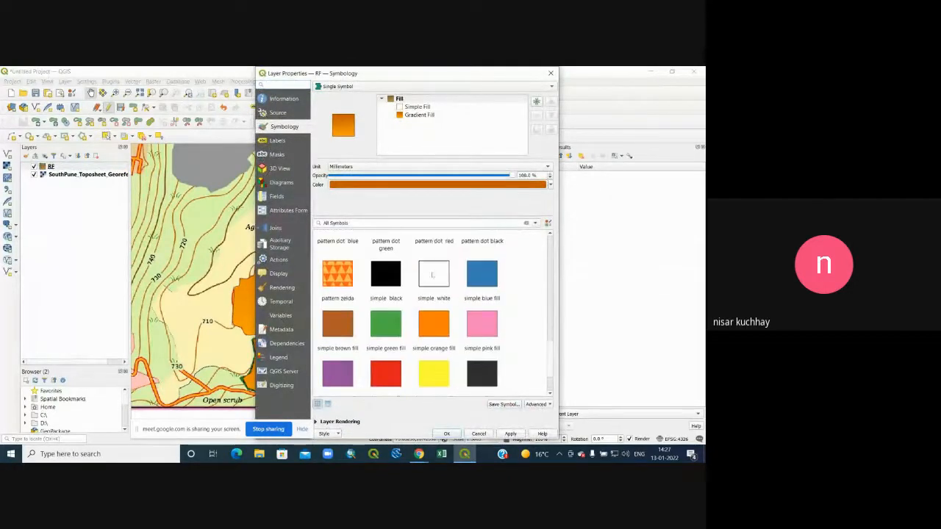
pyautogui.click(449, 302)
pyautogui.scroll(3, 553, 306)
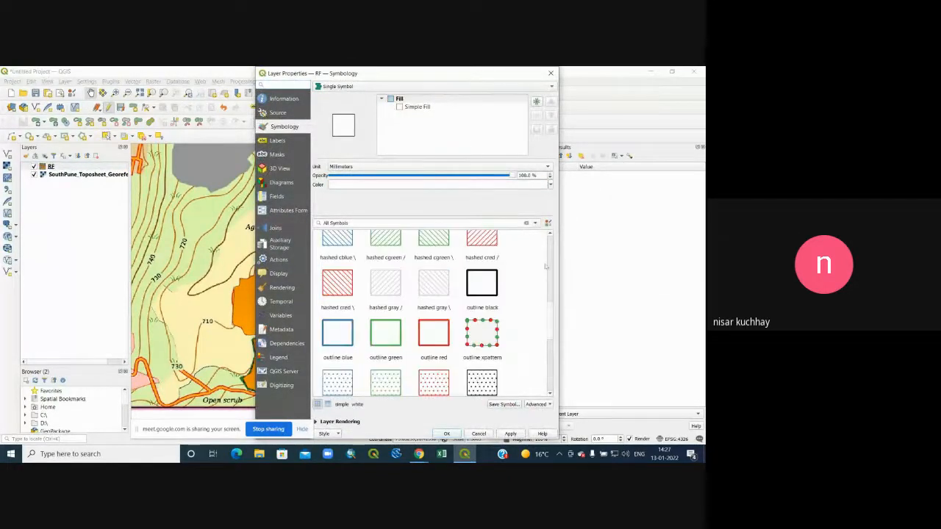
pyautogui.click(482, 283)
pyautogui.click(446, 434)
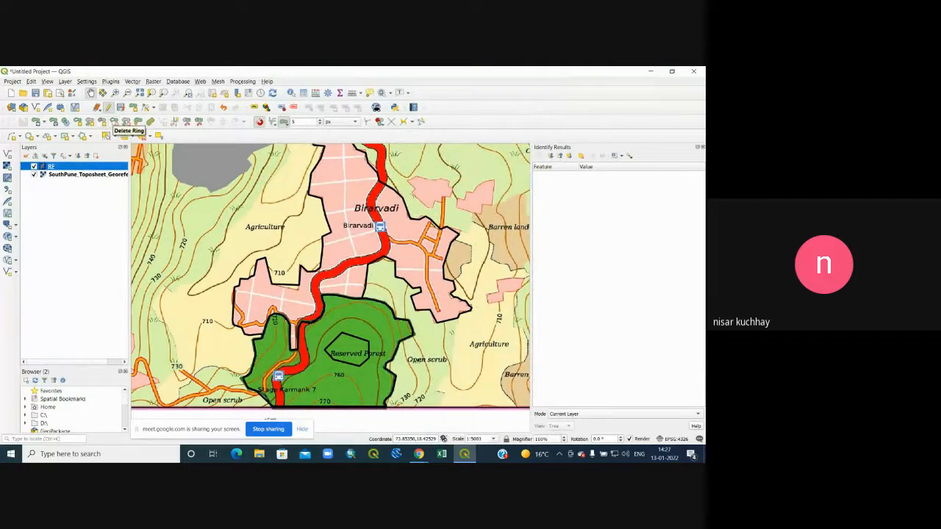
# Try Delete Ring on the Birarvadi built-up polygon
pyautogui.click(114, 121)
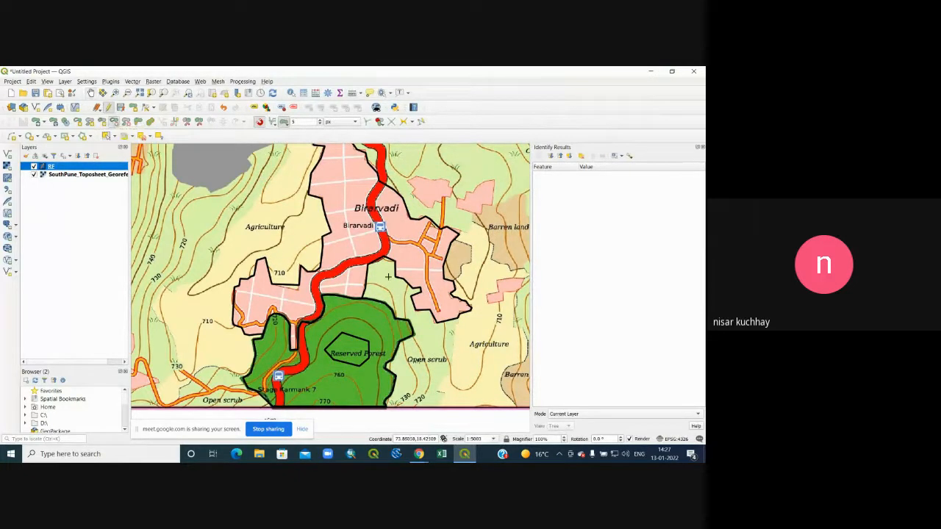
pyautogui.click(346, 173)
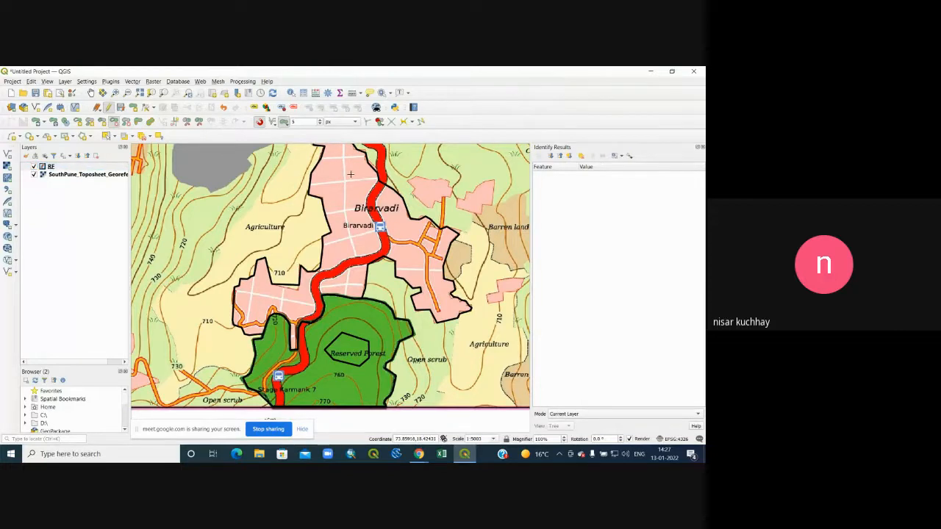
pyautogui.scroll(1, 351, 173)
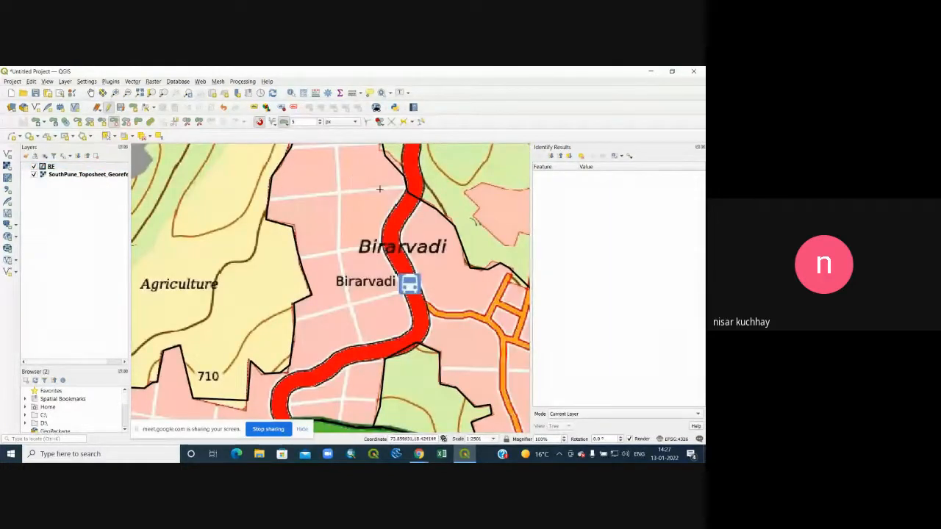
# Select the Birarvadi built-up polygon and cut a six-vertex ring in it with Add Ring, around the Birarvadi label
pyautogui.click(108, 136)
pyautogui.click(354, 199)
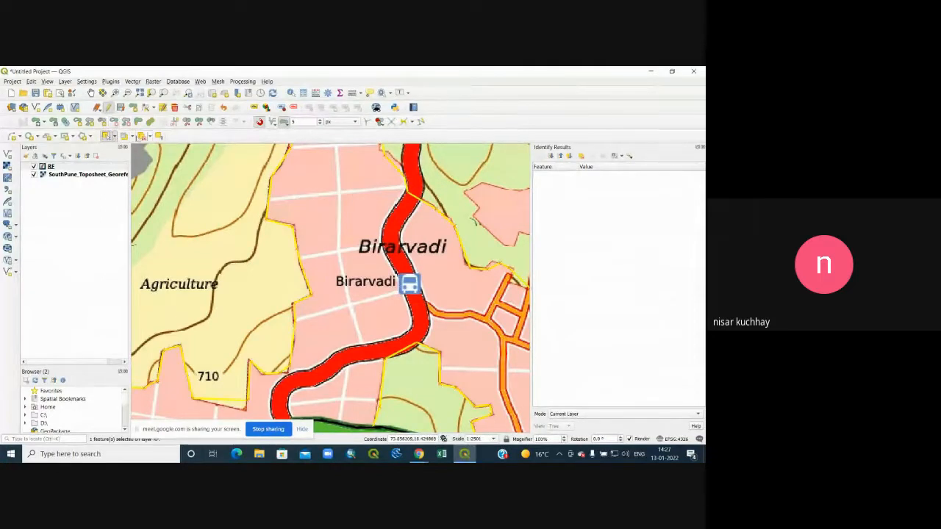
pyautogui.click(115, 123)
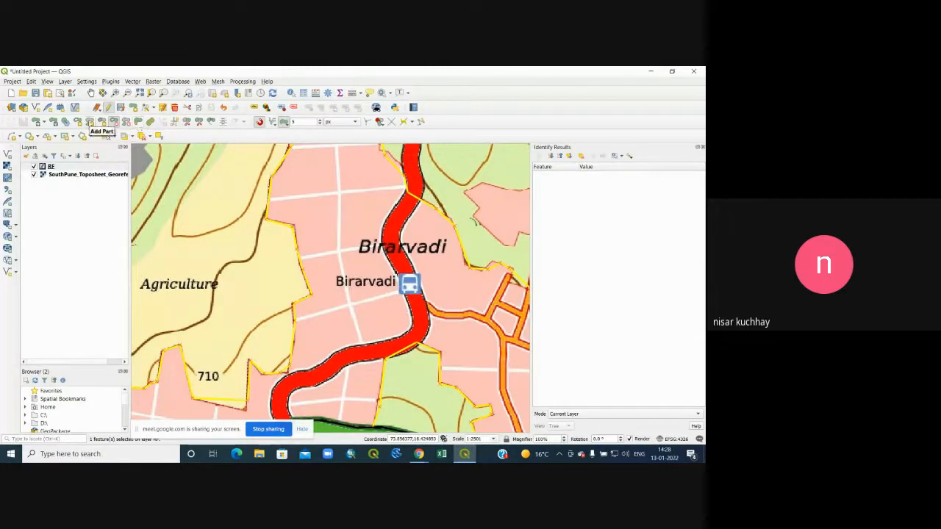
pyautogui.click(78, 122)
pyautogui.click(335, 200)
pyautogui.click(328, 235)
pyautogui.click(355, 267)
pyautogui.click(398, 283)
pyautogui.click(413, 246)
pyautogui.click(399, 211)
pyautogui.rightClick(385, 197)
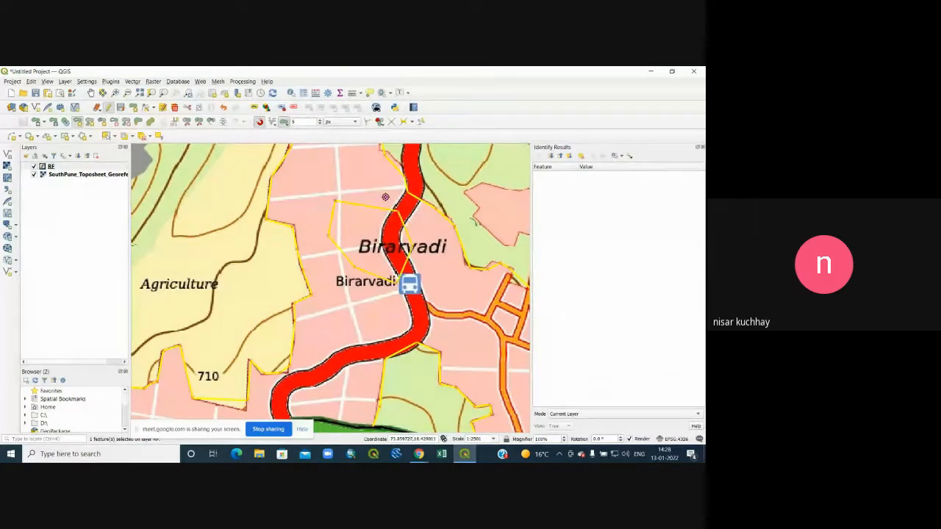
# Test selection alternately inside the new ring and on the surrounding Birarvadi polygon to examine the hole
pyautogui.click(106, 138)
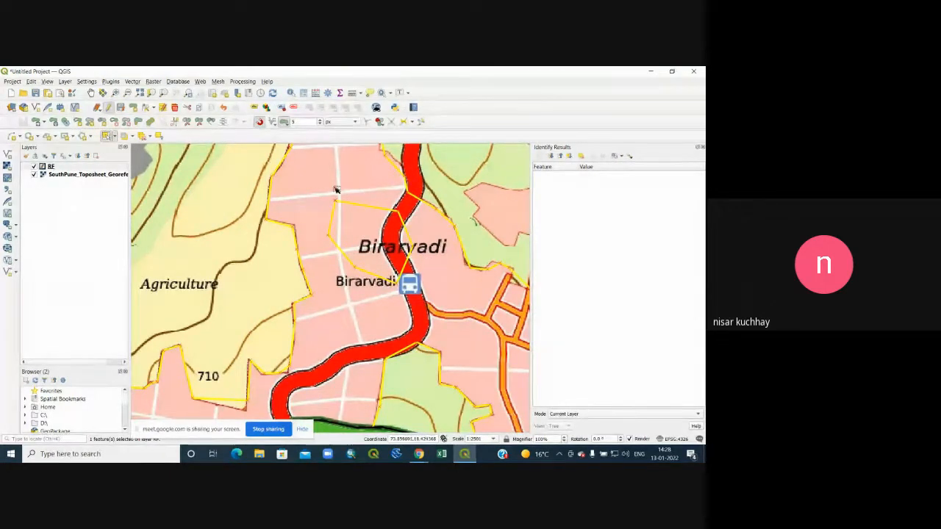
pyautogui.click(369, 239)
pyautogui.click(349, 193)
pyautogui.click(359, 233)
pyautogui.click(346, 177)
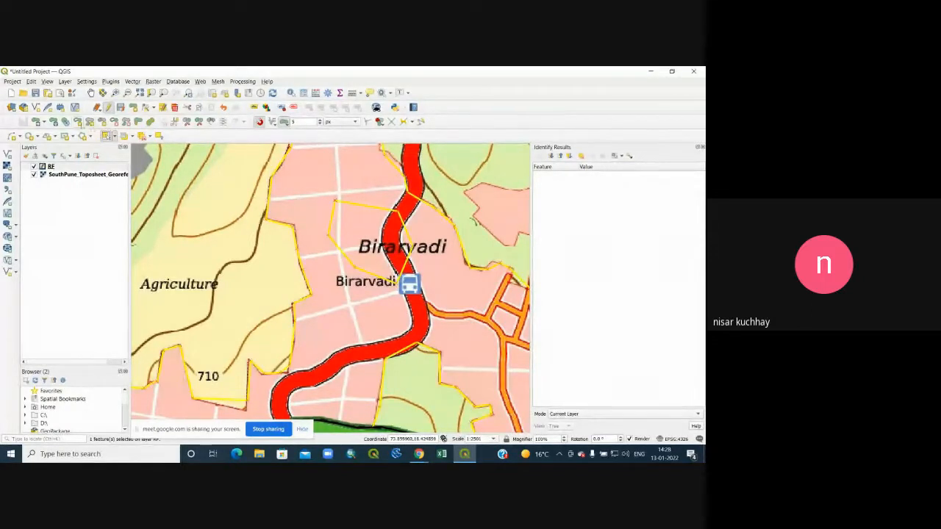
pyautogui.click(387, 244)
pyautogui.click(370, 194)
pyautogui.click(374, 234)
pyautogui.click(363, 188)
pyautogui.click(371, 235)
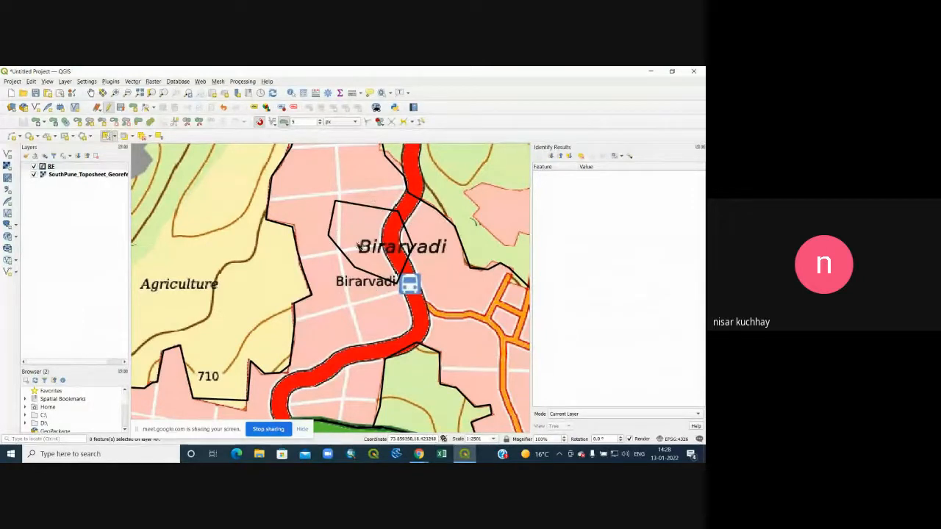
pyautogui.click(366, 183)
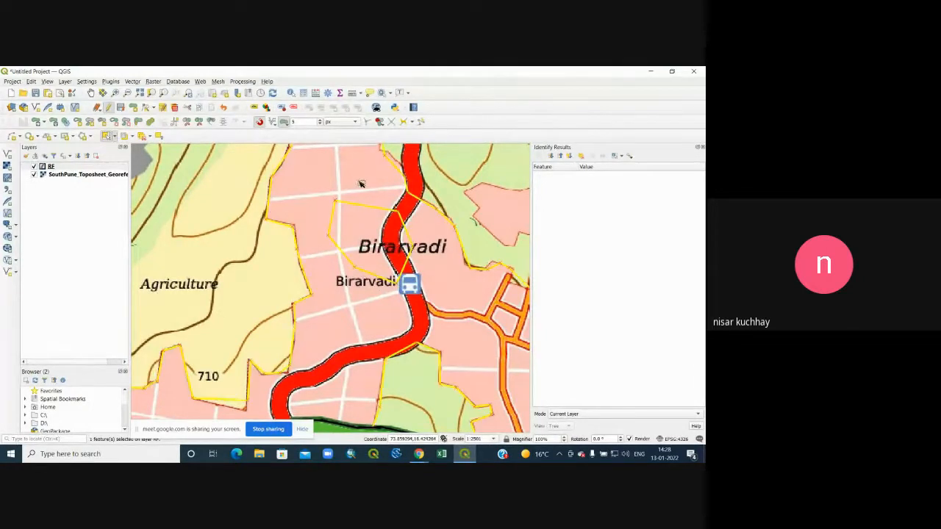
pyautogui.click(364, 228)
pyautogui.click(360, 181)
pyautogui.click(370, 231)
pyautogui.click(367, 187)
pyautogui.click(371, 240)
pyautogui.click(365, 191)
pyautogui.click(370, 230)
pyautogui.click(366, 197)
pyautogui.click(374, 239)
pyautogui.click(368, 181)
pyautogui.click(372, 233)
pyautogui.click(364, 180)
pyautogui.click(367, 222)
pyautogui.click(363, 169)
pyautogui.click(370, 221)
pyautogui.click(368, 177)
pyautogui.click(372, 226)
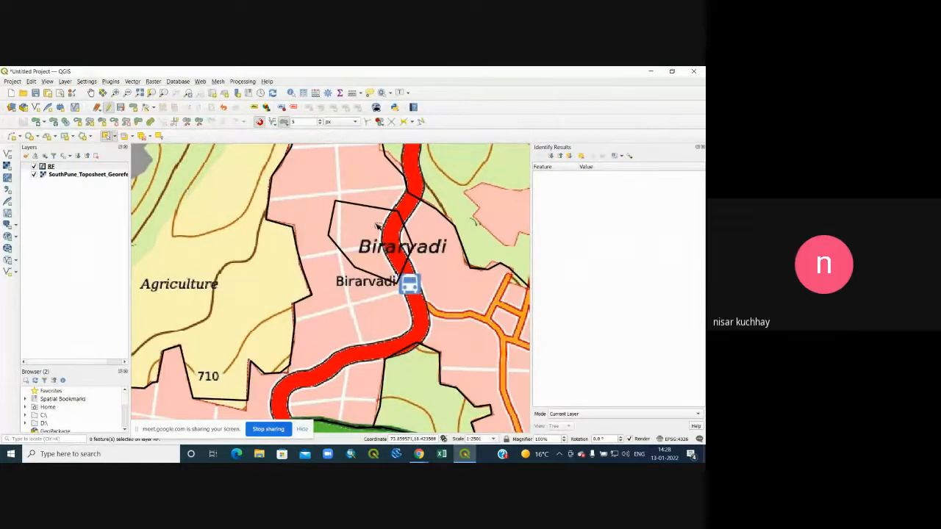
# Delete the northern reserved forest polygon and the southern forest and Birarvadi built-up polygons from the RF layer
pyautogui.scroll(2, 383, 261)
pyautogui.scroll(-4, 383, 254)
pyautogui.scroll(-1, 382, 254)
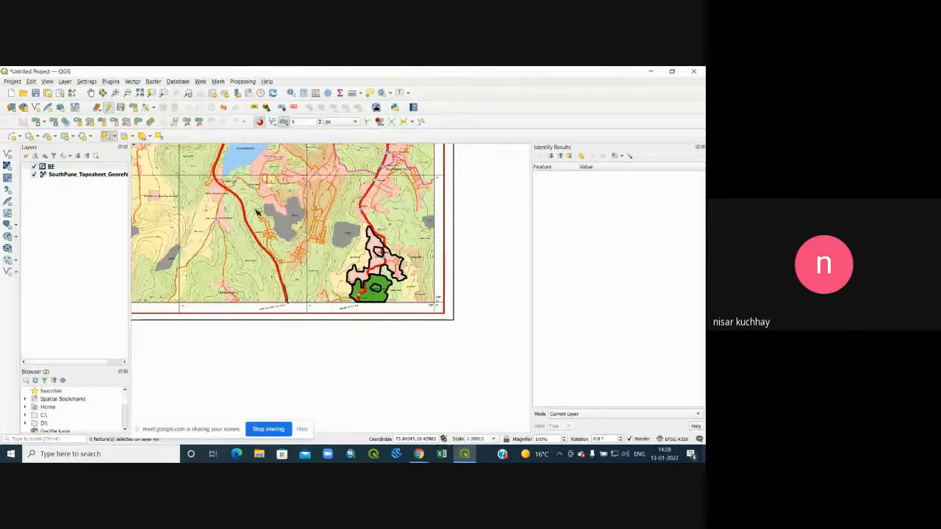
pyautogui.scroll(1, 299, 240)
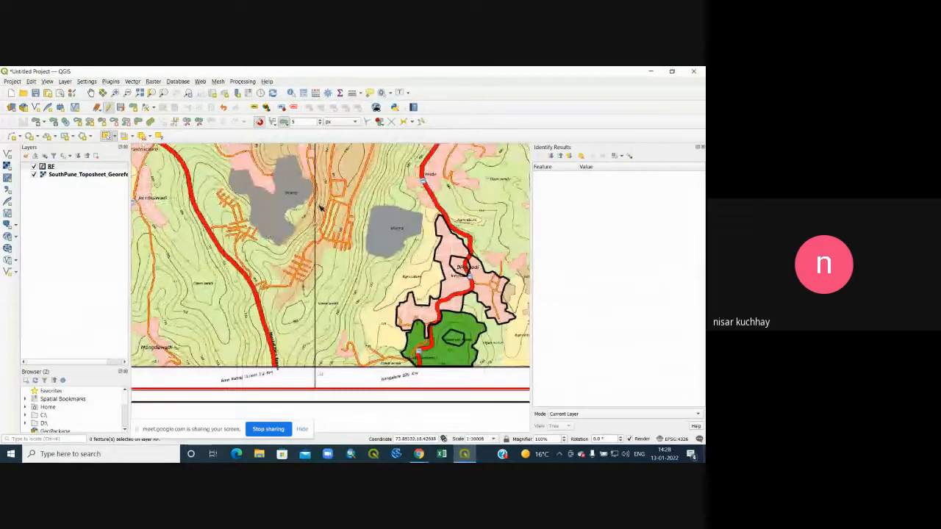
pyautogui.scroll(-2, 319, 209)
pyautogui.scroll(-1, 334, 256)
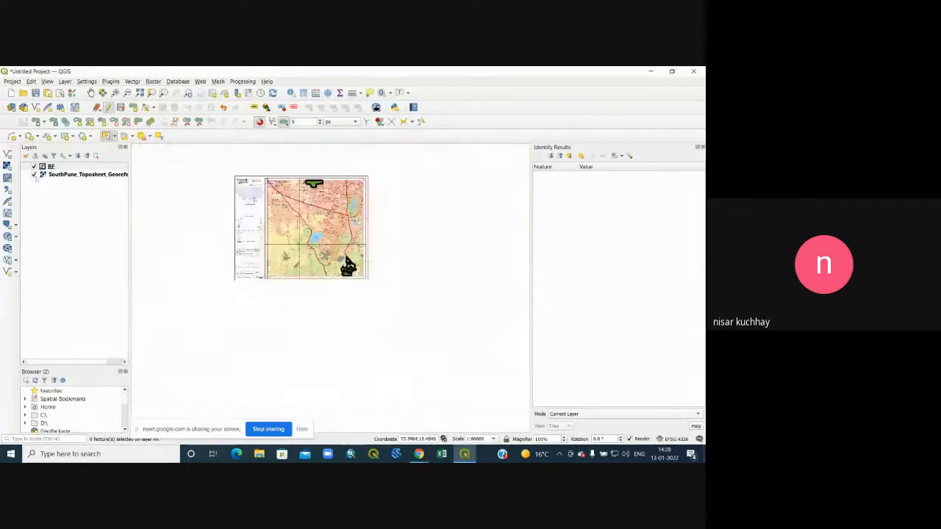
pyautogui.scroll(1, 308, 174)
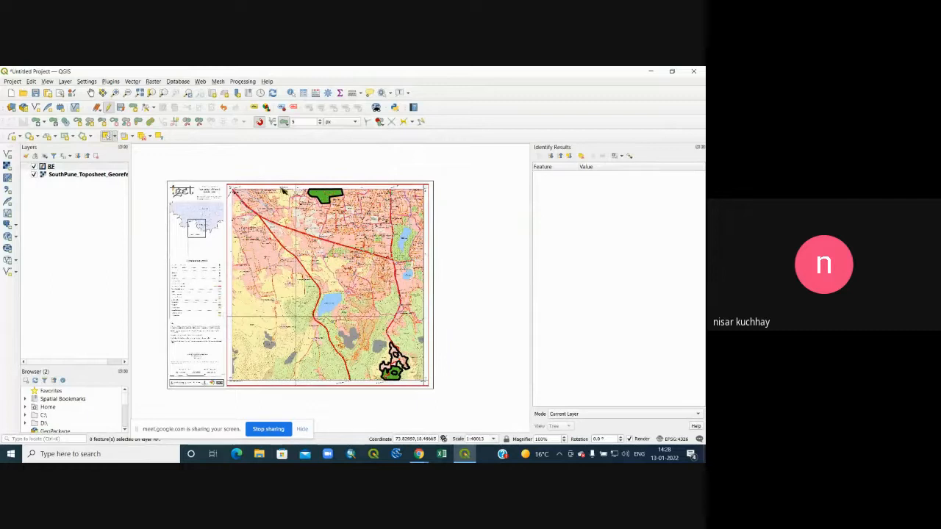
pyautogui.scroll(-1, 284, 191)
pyautogui.scroll(3, 257, 188)
pyautogui.scroll(-2, 237, 215)
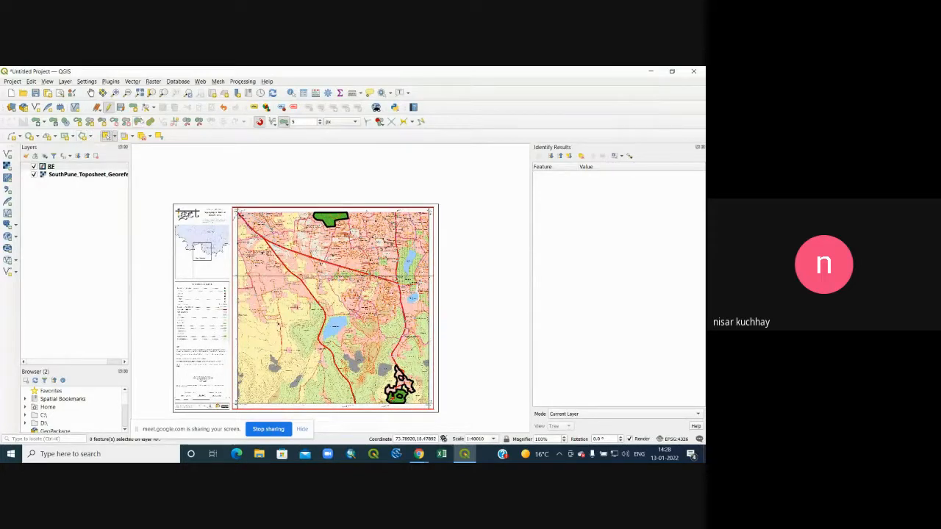
pyautogui.click(332, 220)
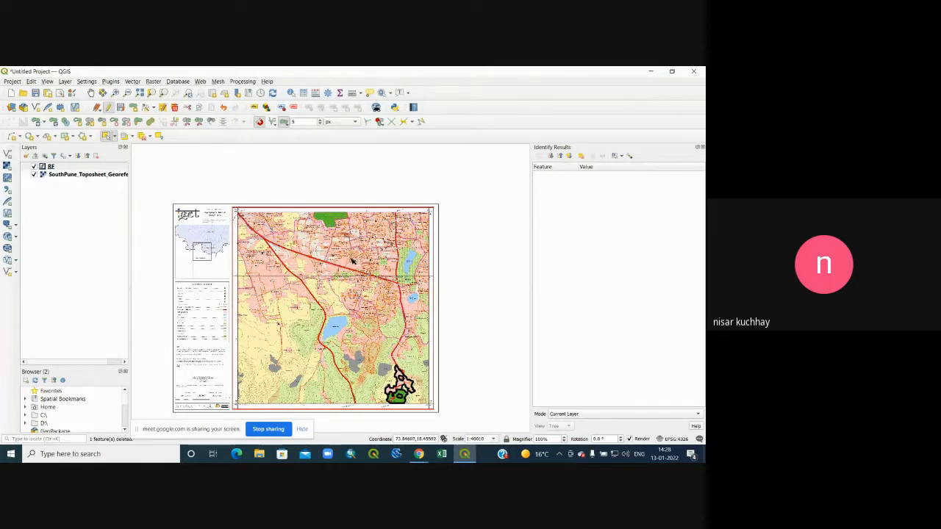
pyautogui.moveTo(360, 360); pyautogui.dragTo(425, 404)
pyautogui.press('Delete')
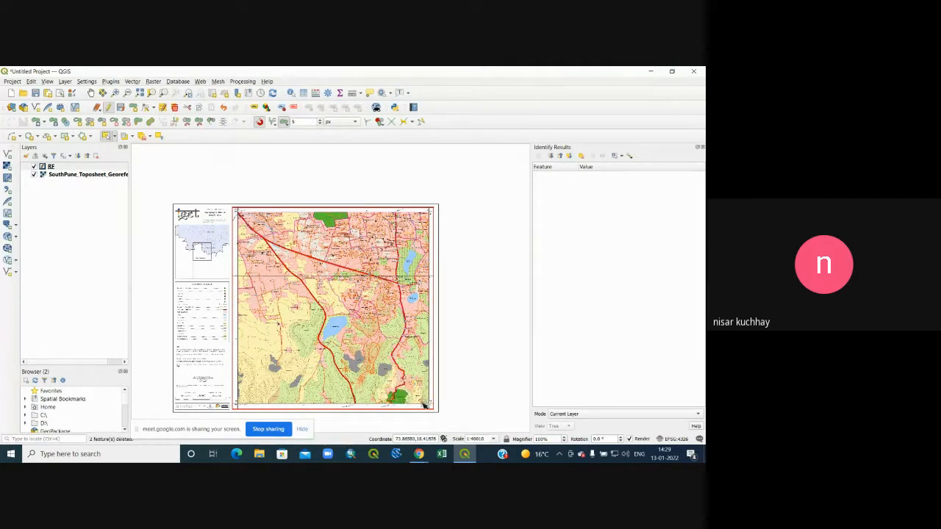
# Try to digitise a polygon over the whole map frame with id 1, and undo the added feature
pyautogui.scroll(-1, 285, 331)
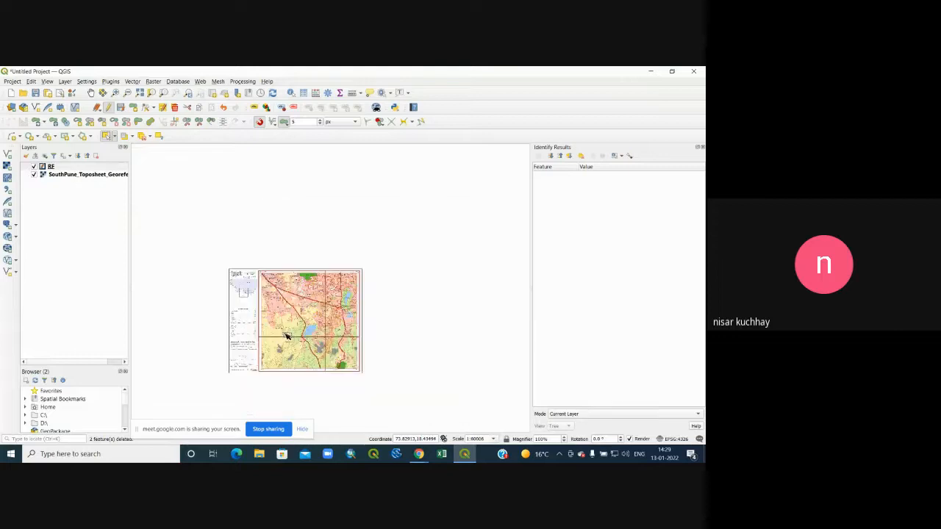
pyautogui.scroll(2, 283, 329)
pyautogui.scroll(-1, 283, 329)
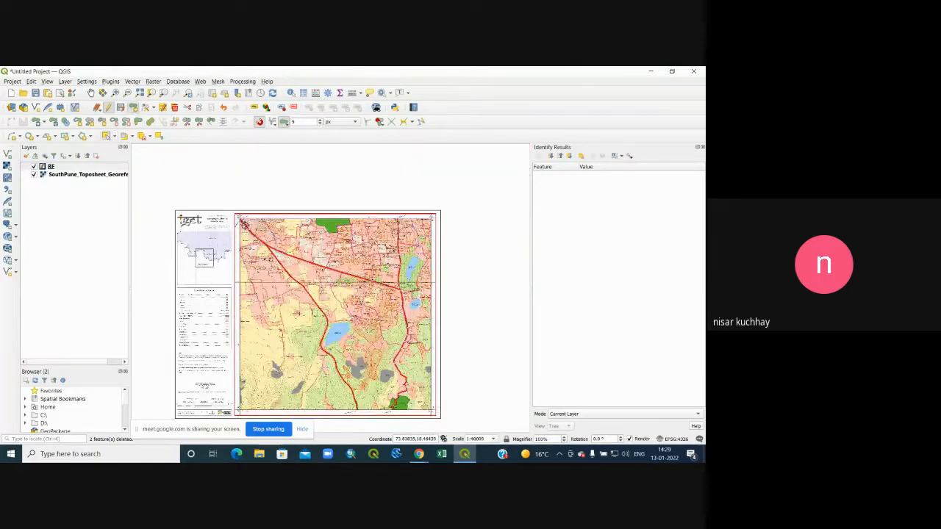
pyautogui.moveTo(241, 220); pyautogui.dragTo(432, 412)
pyautogui.click(431, 410)
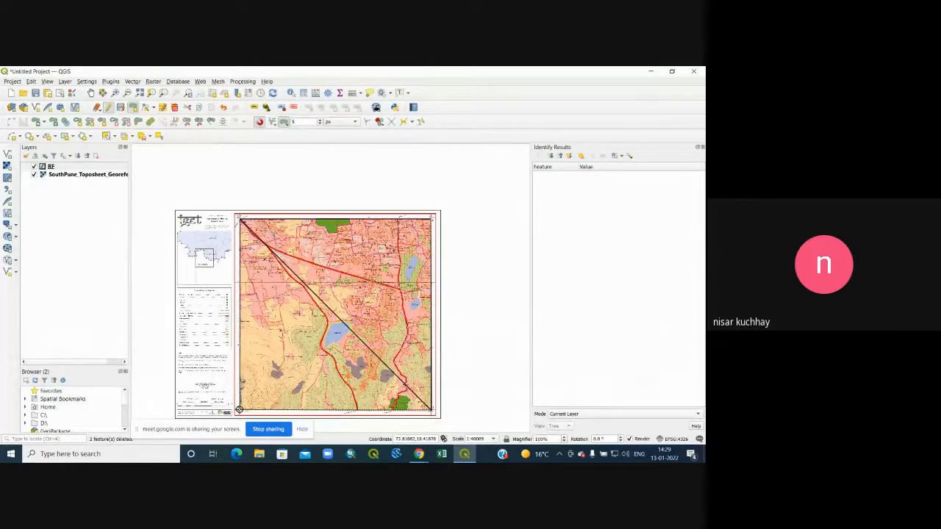
pyautogui.click(239, 409)
pyautogui.rightClick(239, 410)
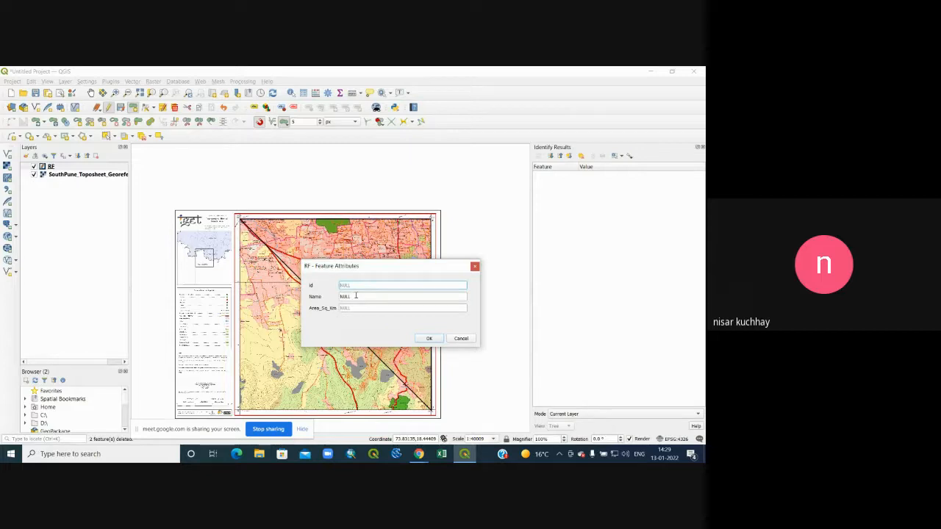
pyautogui.write('1')
pyautogui.click(428, 339)
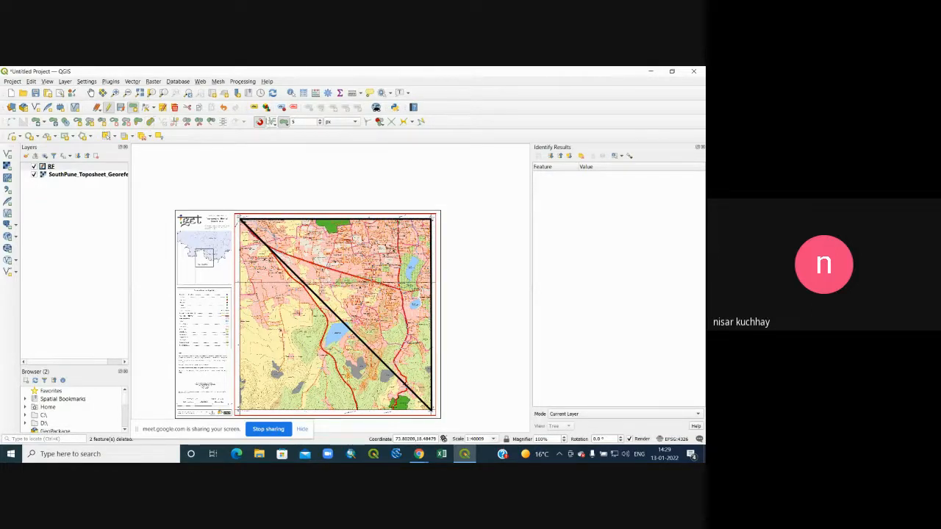
pyautogui.click(224, 107)
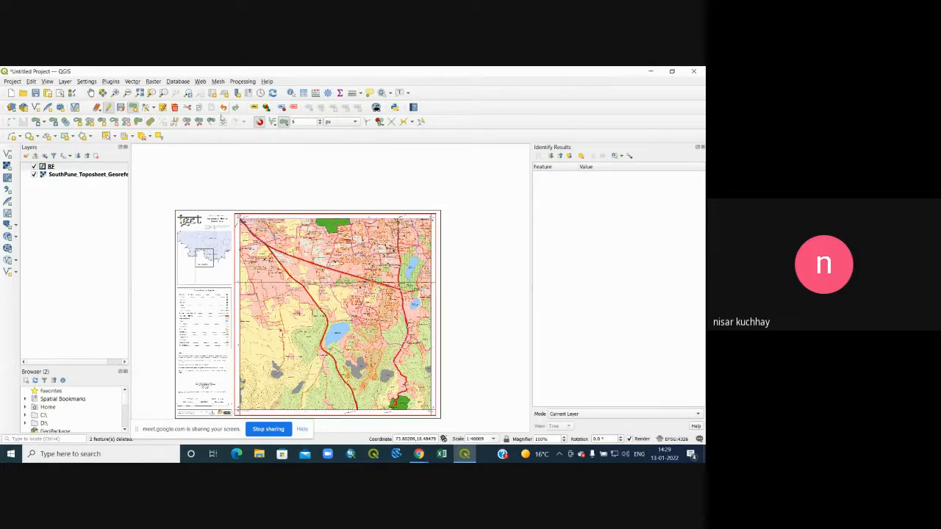
# Digitise a four-corner polygon along the toposheet's map frame in the RF layer and save its attributes
pyautogui.click(239, 219)
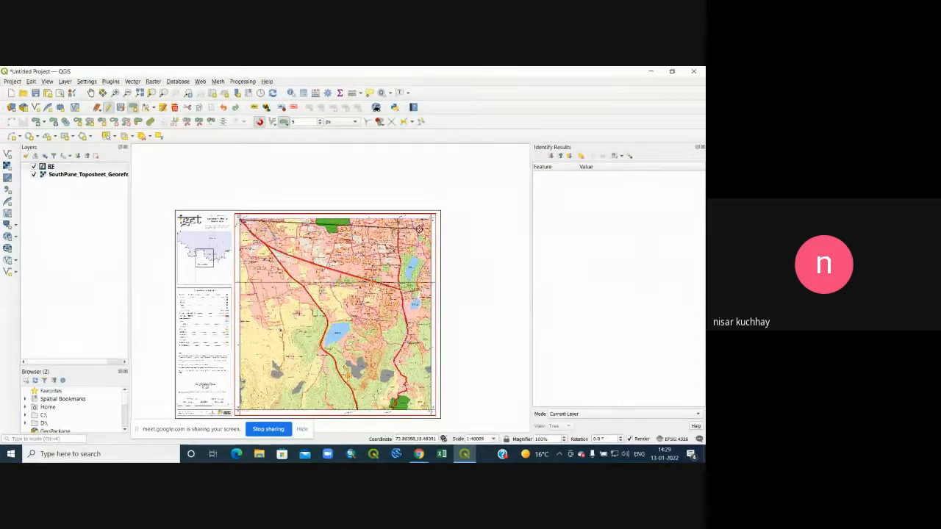
pyautogui.click(433, 218)
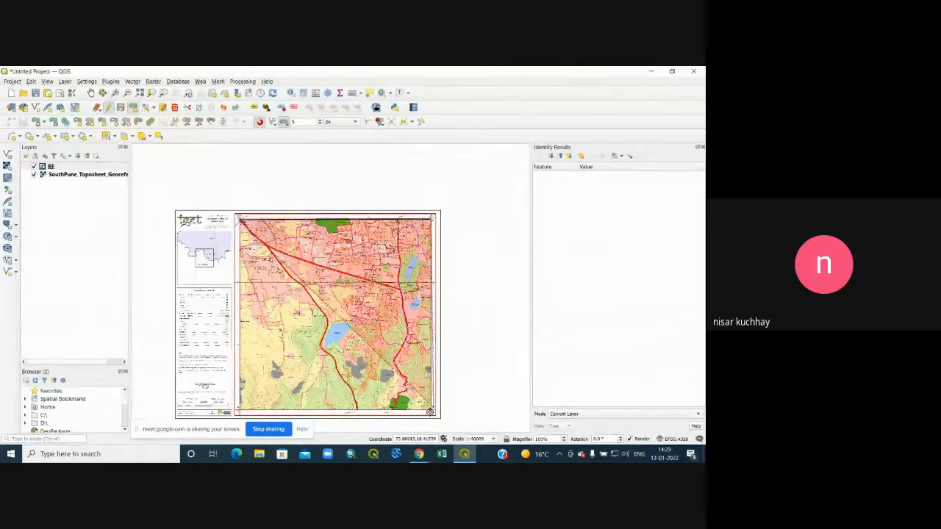
pyautogui.click(433, 409)
pyautogui.click(241, 409)
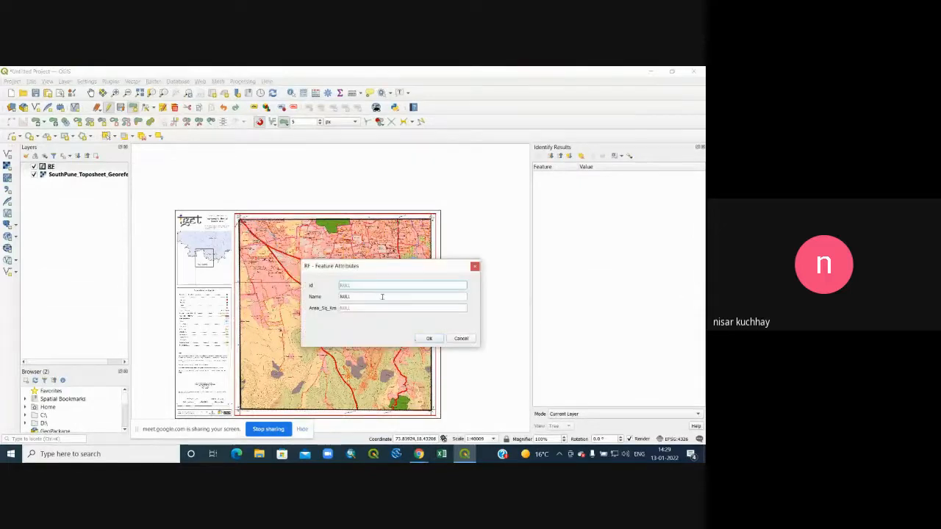
pyautogui.click(430, 339)
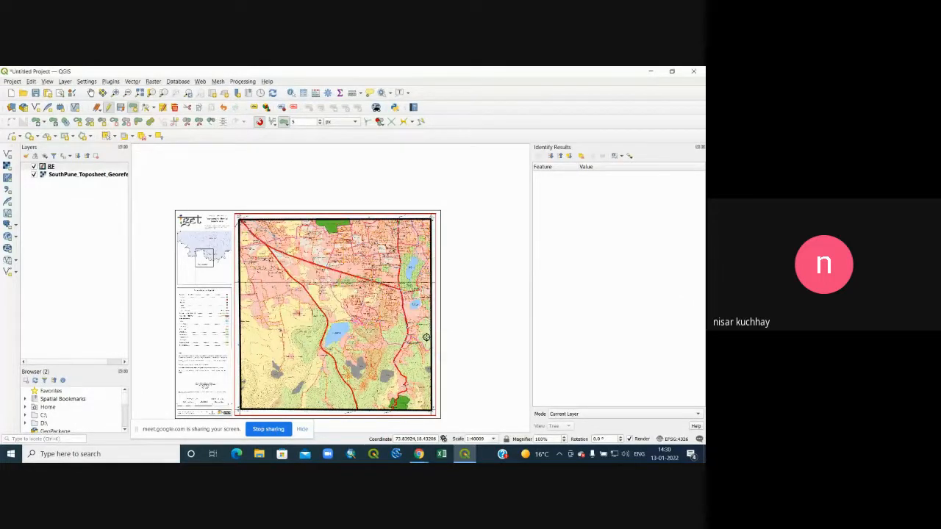
# Select the map-frame polygon and trace the full outline of Jambulwadi Lake inside it with Fill Ring
pyautogui.scroll(1, 298, 324)
pyautogui.scroll(-1, 297, 324)
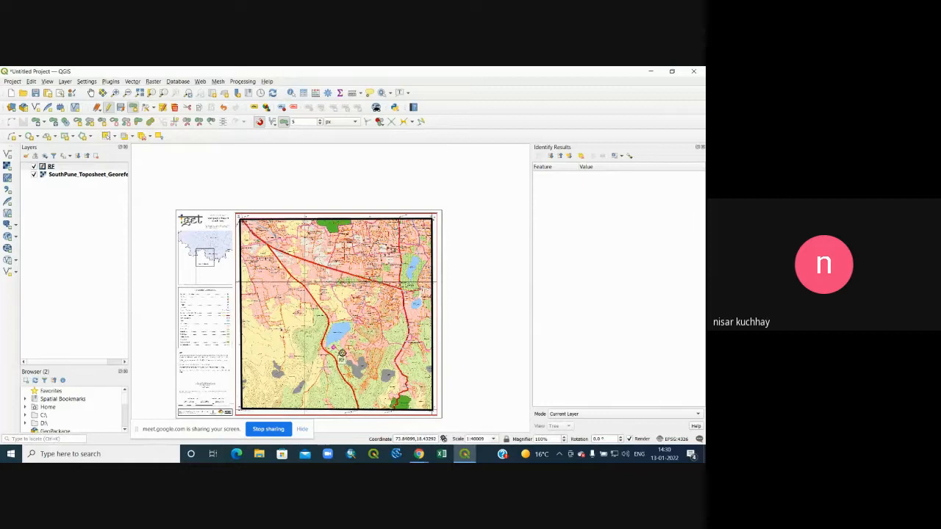
pyautogui.scroll(1, 336, 340)
pyautogui.scroll(2, 336, 340)
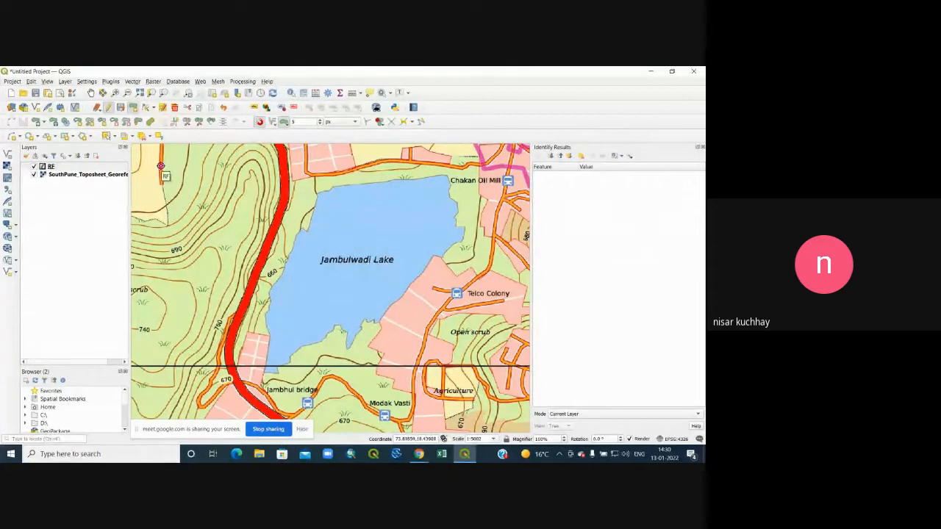
pyautogui.click(106, 136)
pyautogui.click(323, 242)
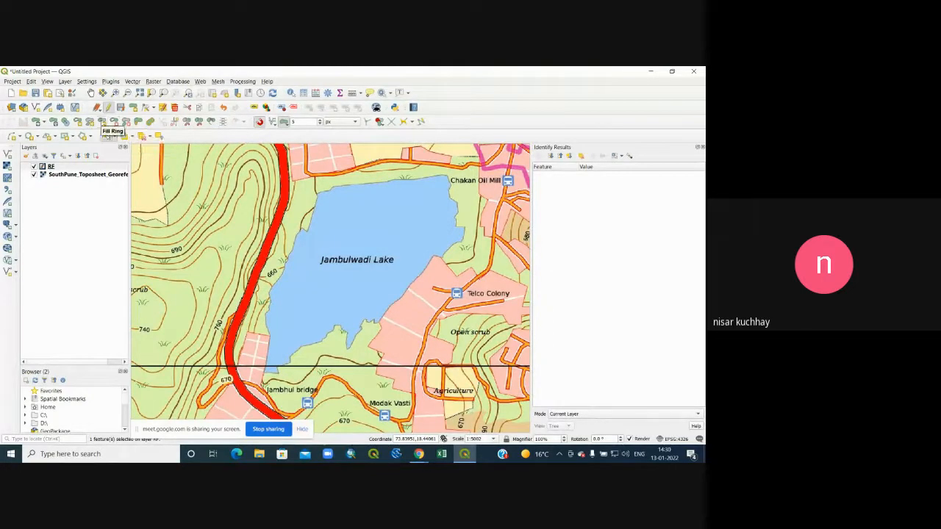
pyautogui.click(102, 122)
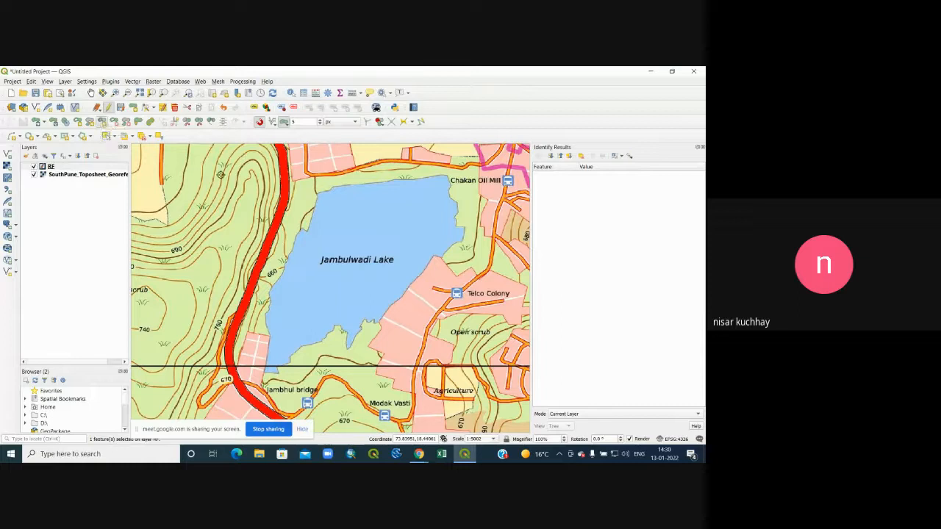
pyautogui.click(333, 188)
pyautogui.click(446, 175)
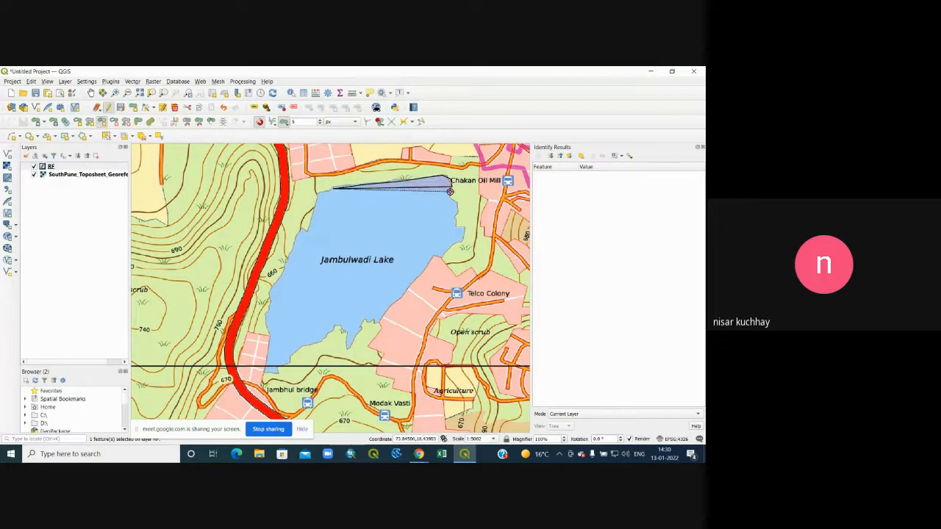
pyautogui.click(463, 229)
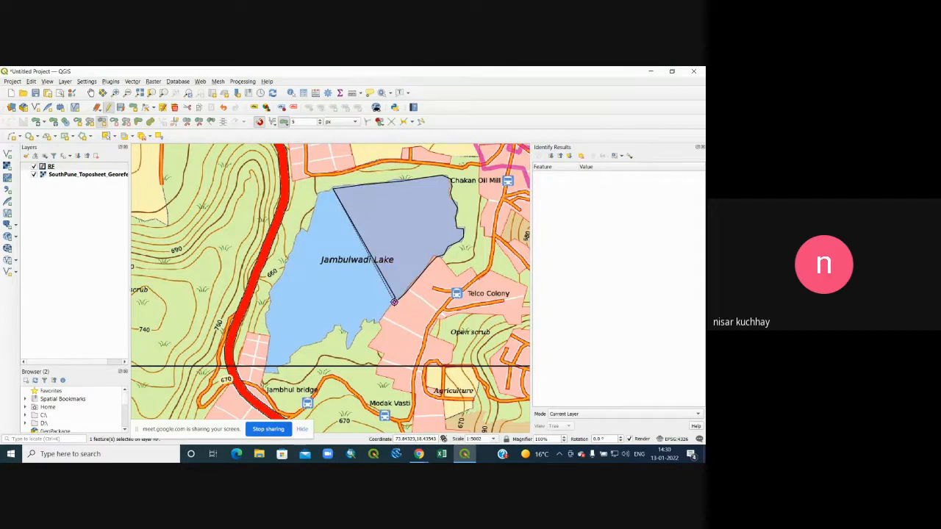
pyautogui.click(380, 322)
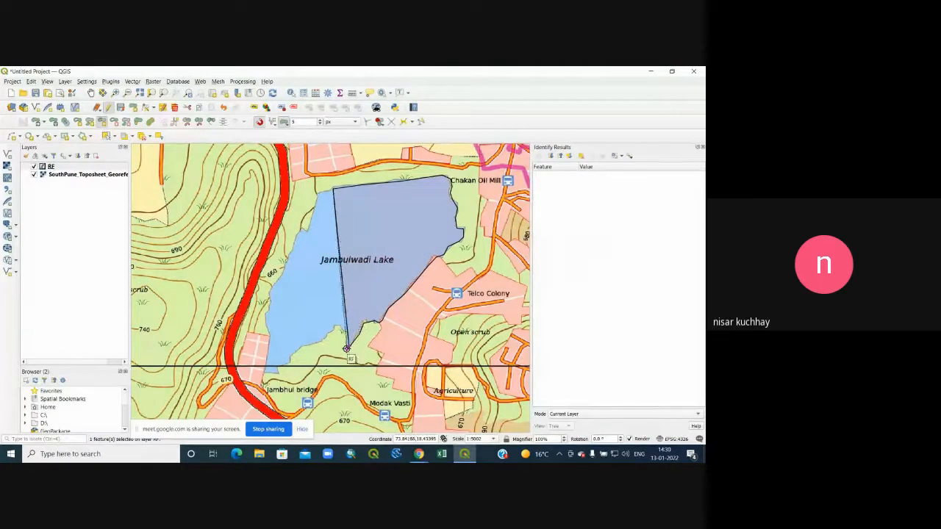
pyautogui.click(347, 346)
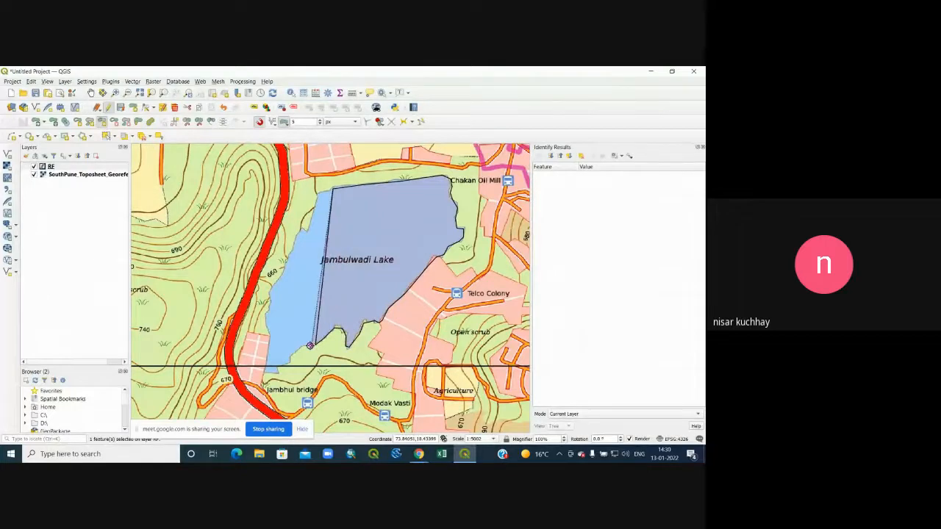
pyautogui.click(275, 373)
pyautogui.click(267, 368)
pyautogui.click(272, 303)
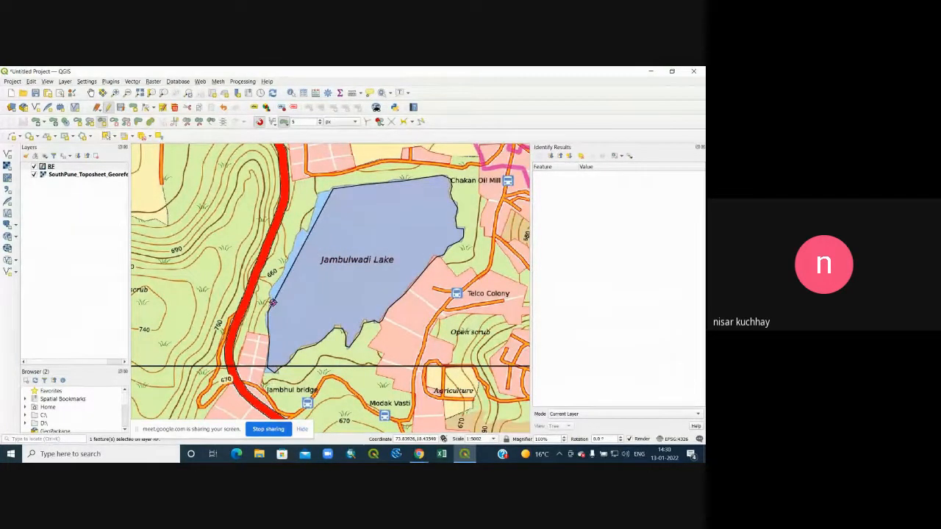
pyautogui.click(298, 234)
pyautogui.click(306, 230)
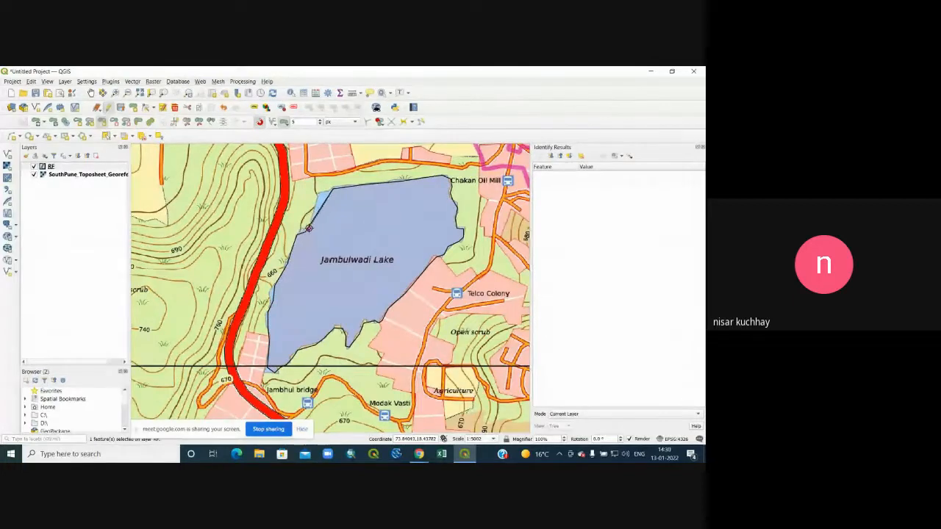
pyautogui.rightClick(321, 192)
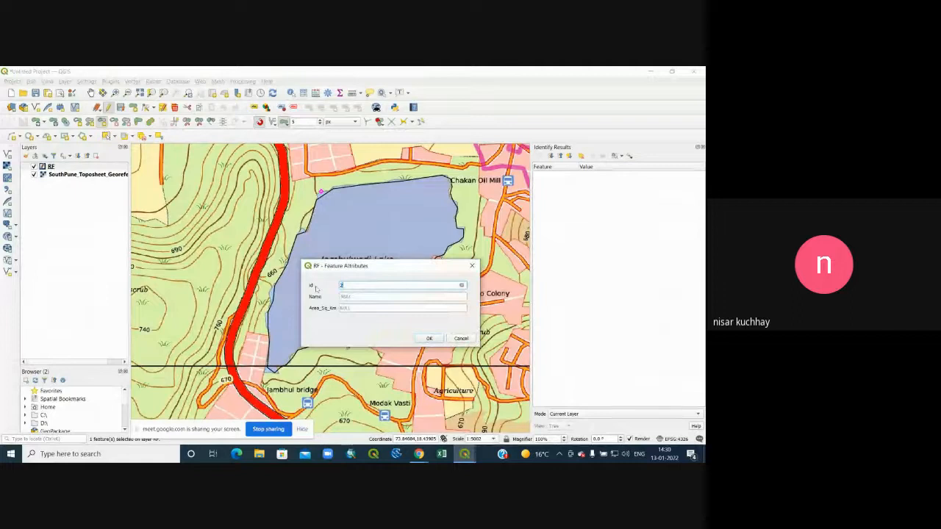
# Save the Jambulwadi Lake ring feature with id 2 and the name Lake
pyautogui.press('Tab')
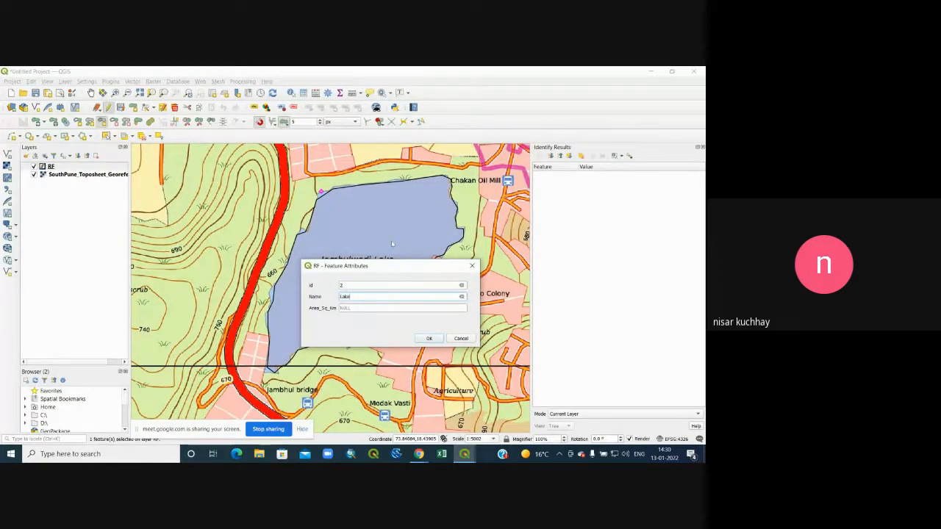
pyautogui.write('Lake')
pyautogui.press('Return')
# Test selection on the lake polygon and on the surrounding map-frame polygon to examine them as separate features
pyautogui.scroll(-3, 355, 278)
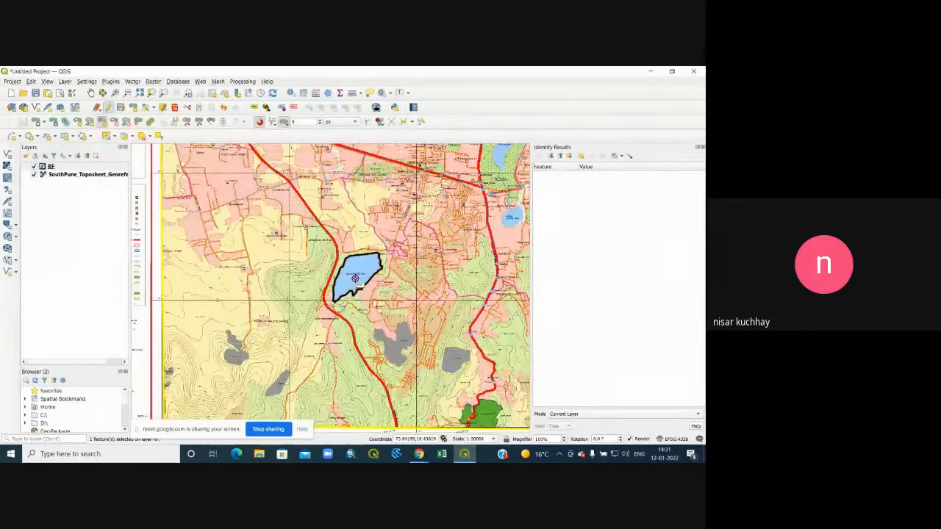
pyautogui.scroll(-1, 403, 302)
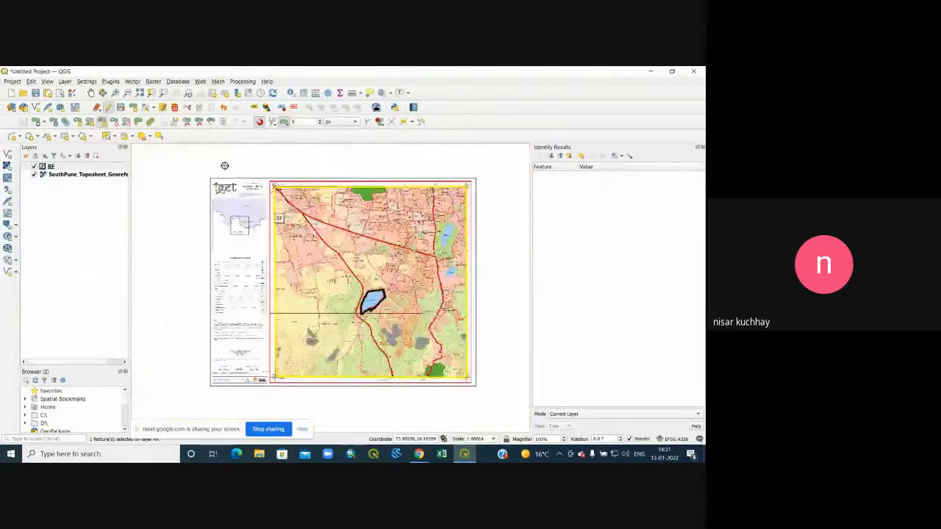
pyautogui.click(106, 136)
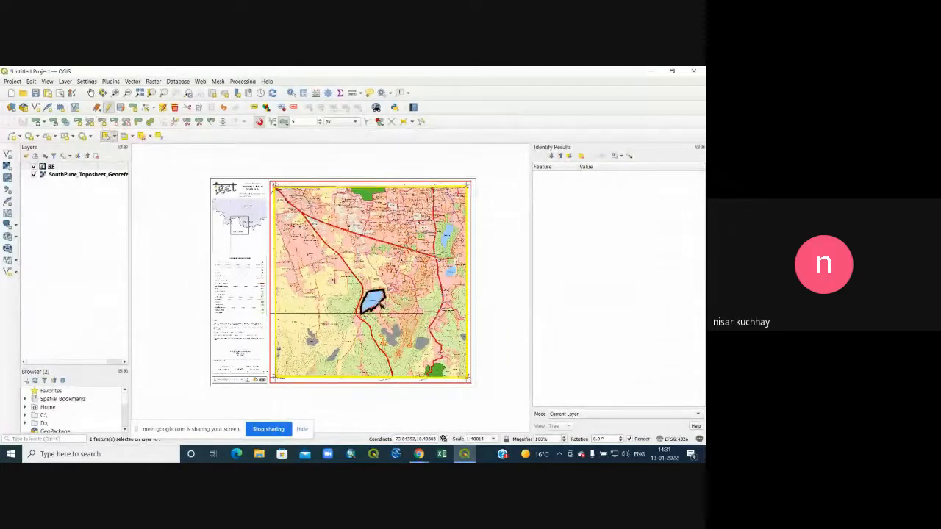
pyautogui.click(376, 300)
pyautogui.click(357, 270)
# Examine the map sheet around Jambulwadi Lake and towards the southern frame edge for other land-cover areas
pyautogui.scroll(1, 379, 179)
pyautogui.scroll(-2, 311, 216)
pyautogui.scroll(2, 241, 215)
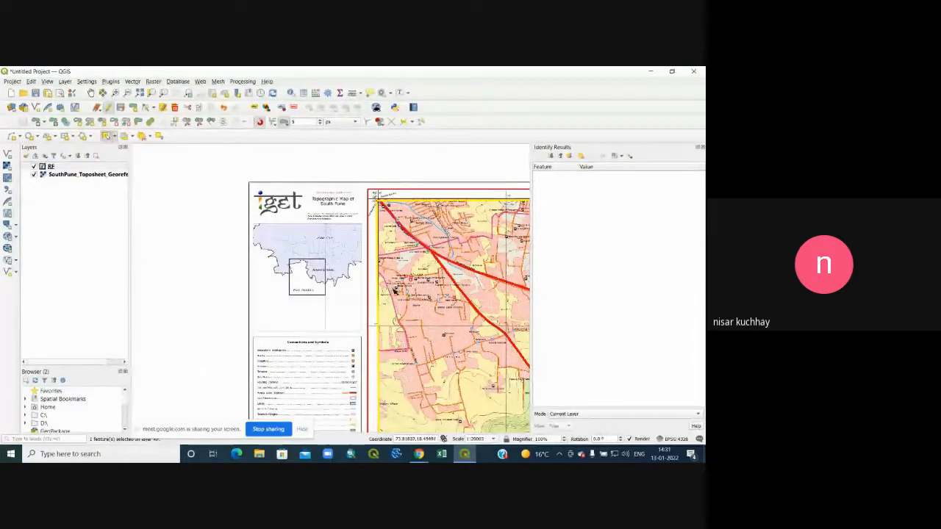
pyautogui.click(90, 92)
pyautogui.moveTo(450, 316); pyautogui.dragTo(331, 249)
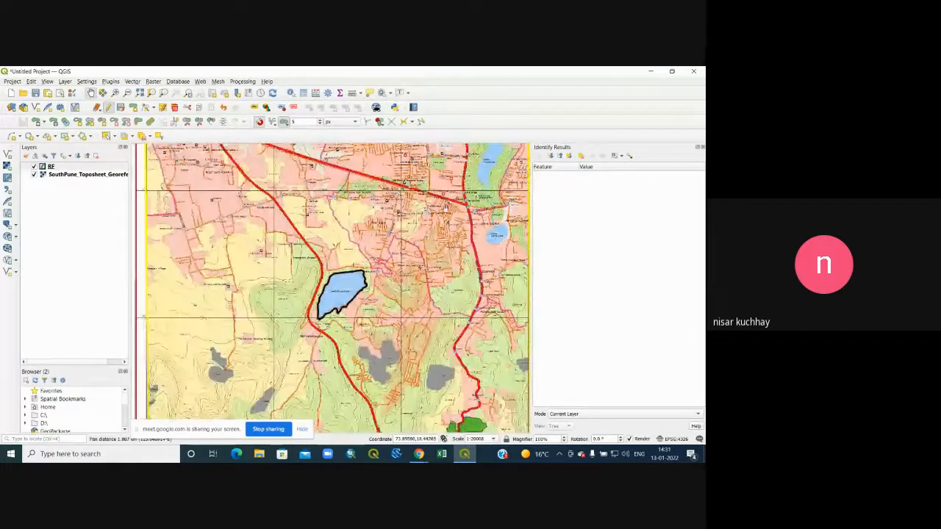
pyautogui.moveTo(469, 344); pyautogui.dragTo(425, 262)
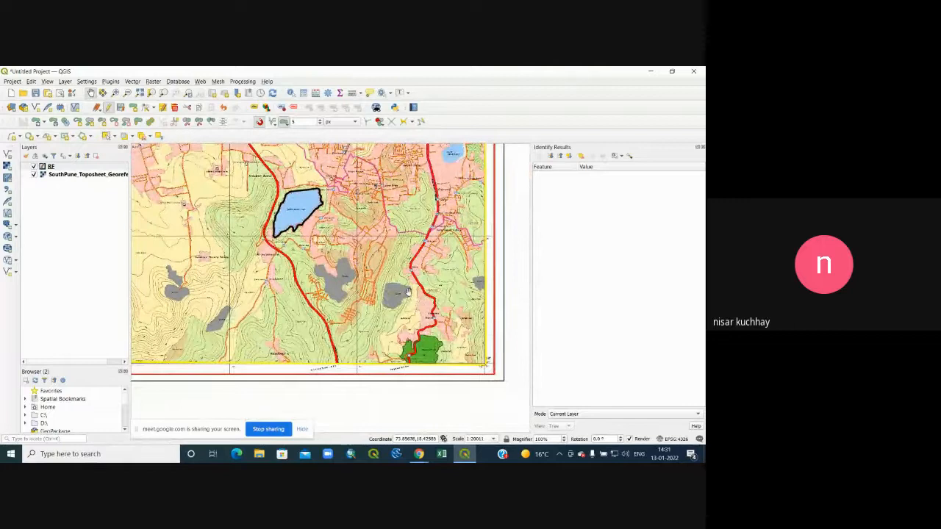
pyautogui.moveTo(341, 189); pyautogui.dragTo(411, 265)
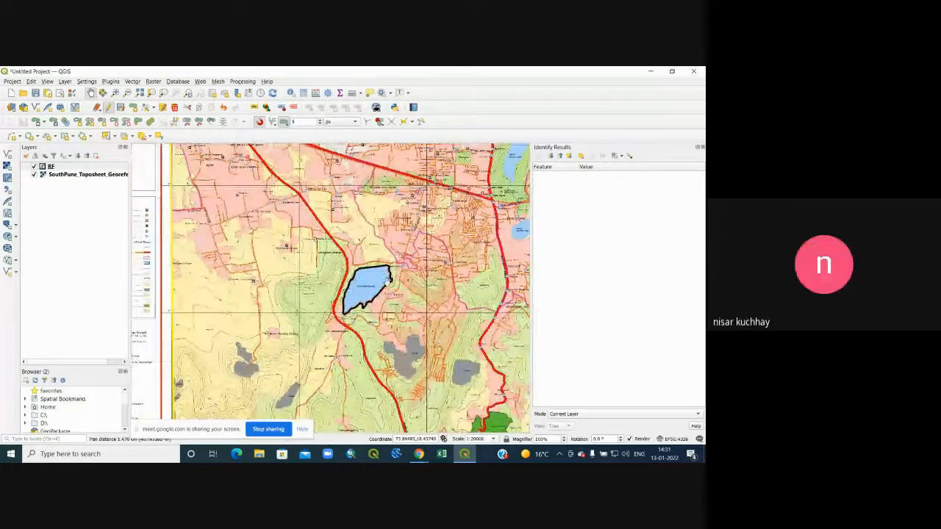
pyautogui.scroll(-1, 389, 280)
pyautogui.scroll(1, 467, 313)
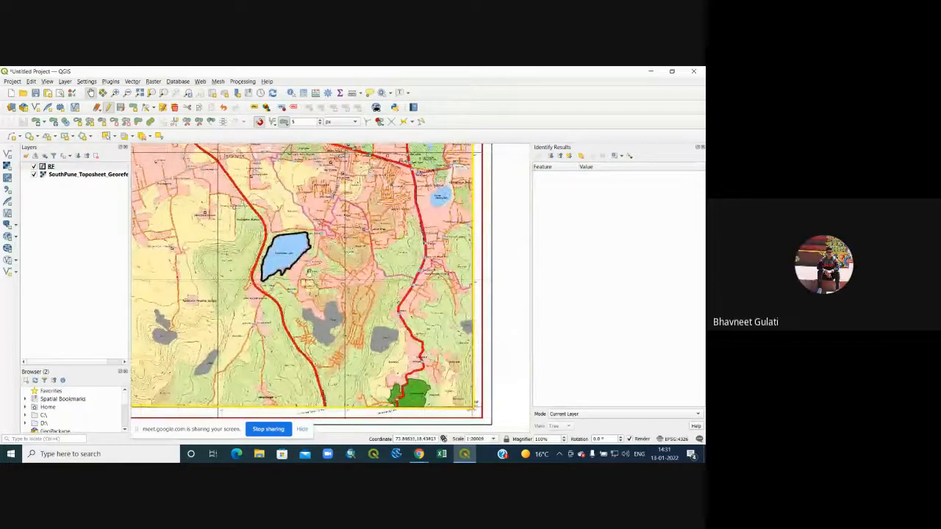
pyautogui.moveTo(350, 314); pyautogui.dragTo(358, 283)
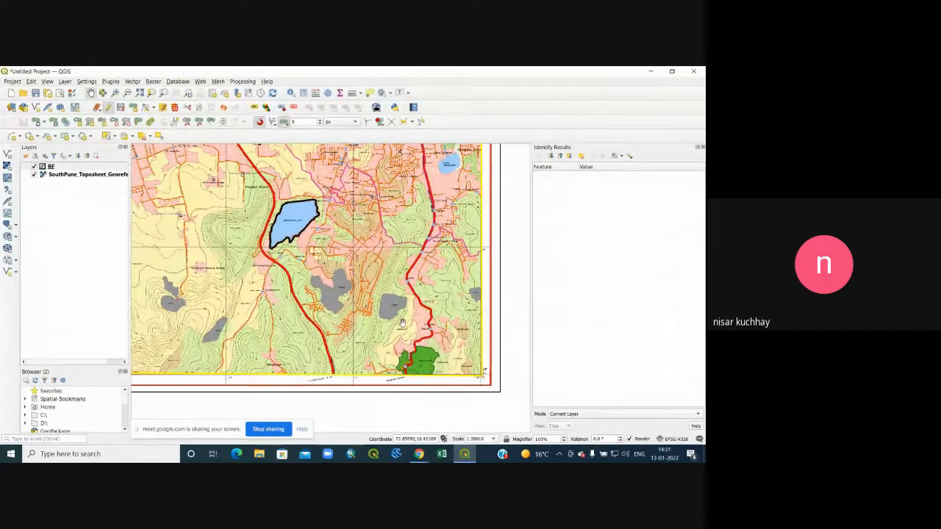
pyautogui.moveTo(331, 199); pyautogui.dragTo(366, 333)
# Read the land-cover classes in the toposheet's Conventions and Symbols legend and locate the southern Reserved Forest near Birarvadi
pyautogui.moveTo(147, 360); pyautogui.dragTo(308, 253)
pyautogui.scroll(2, 301, 213)
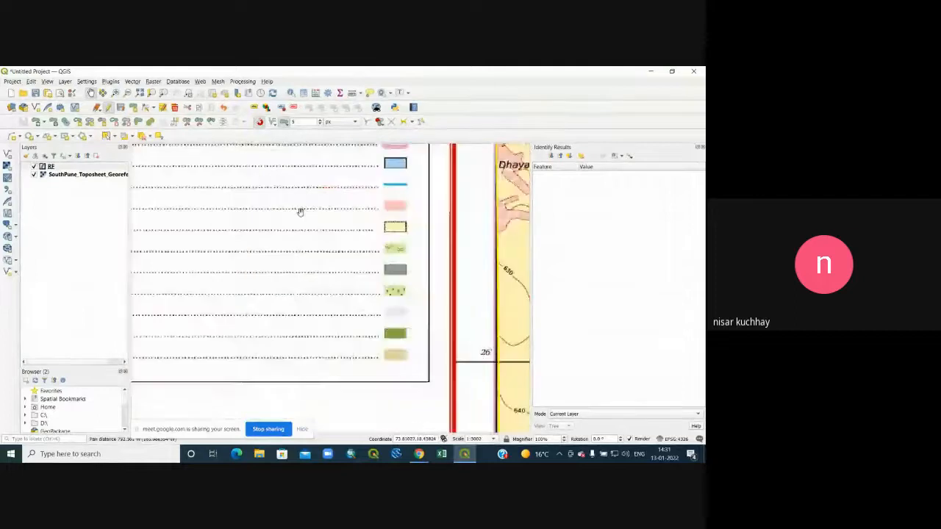
pyautogui.scroll(1, 254, 330)
pyautogui.moveTo(235, 299); pyautogui.dragTo(275, 297)
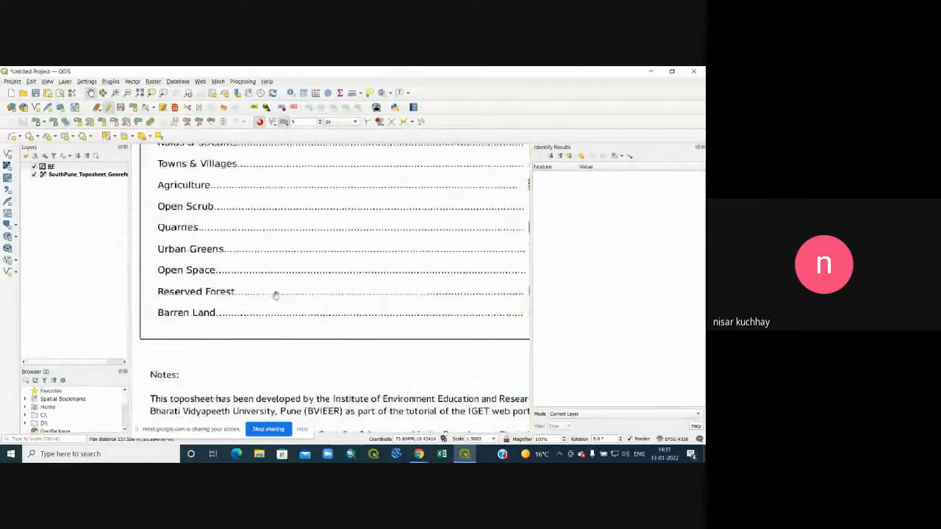
pyautogui.moveTo(389, 301); pyautogui.dragTo(271, 291)
pyautogui.scroll(-2, 395, 283)
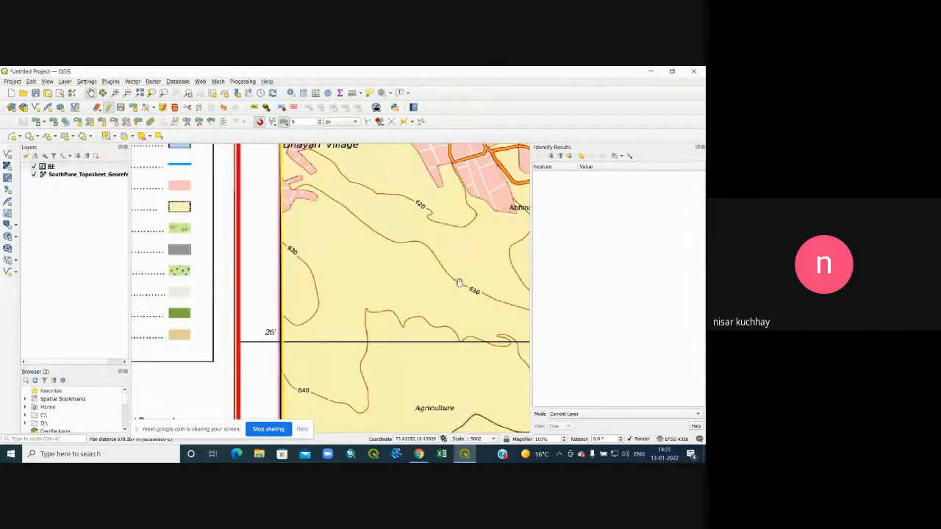
pyautogui.scroll(2, 393, 374)
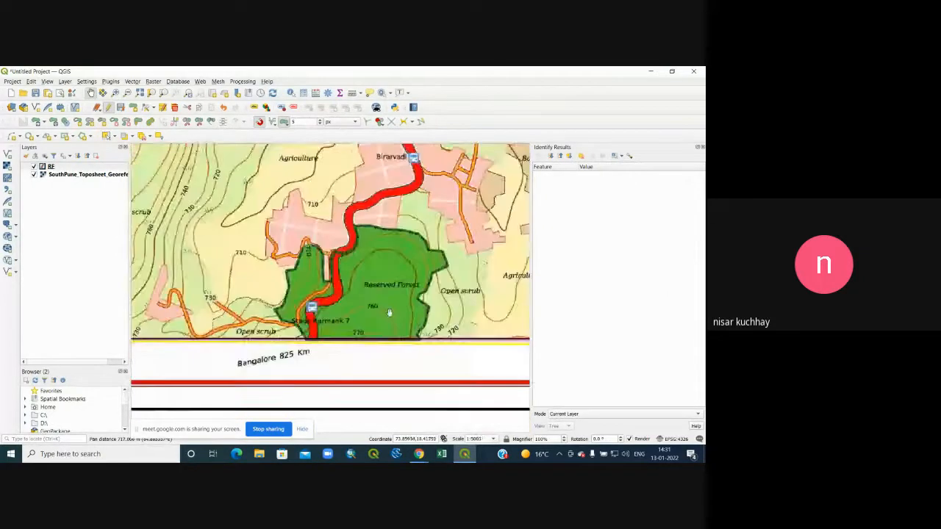
# Examine the quarries, open scrub and settlements from the southern Reserved Forest across Jambulwadi and up towards the Katraj lakes
pyautogui.scroll(-1, 409, 293)
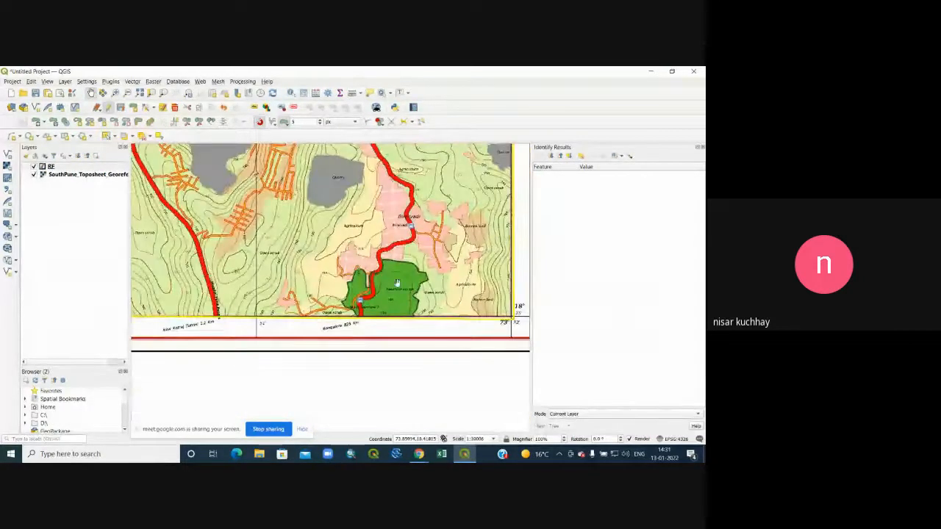
pyautogui.moveTo(287, 211); pyautogui.dragTo(353, 303)
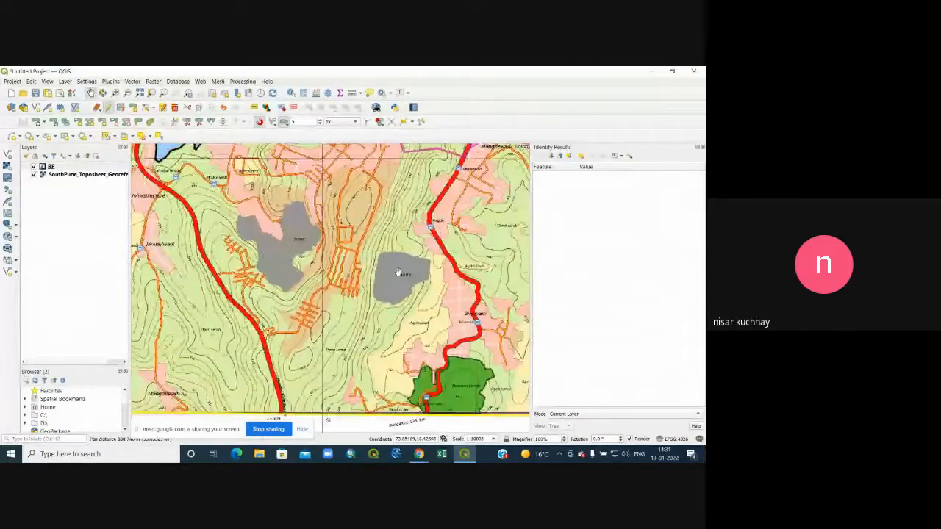
pyautogui.moveTo(166, 253); pyautogui.dragTo(431, 279)
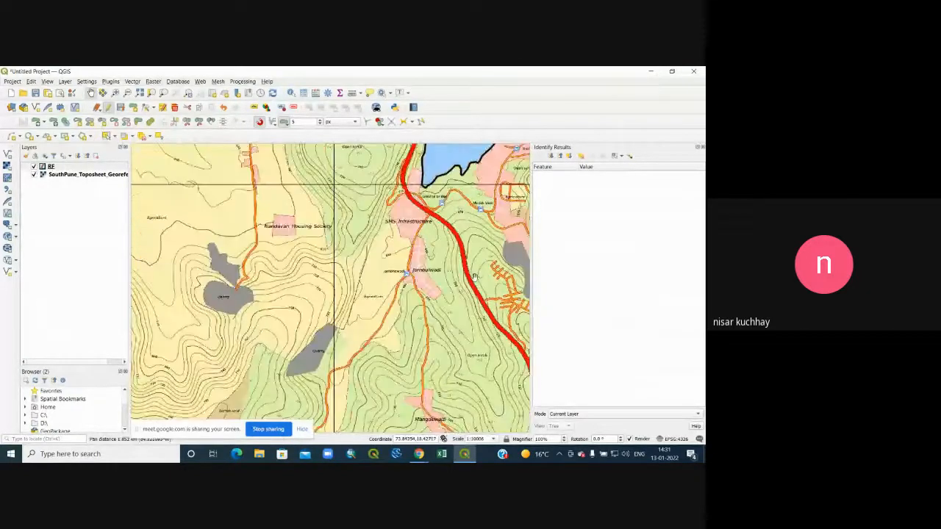
pyautogui.moveTo(184, 311); pyautogui.dragTo(491, 248)
pyautogui.moveTo(452, 271); pyautogui.dragTo(133, 295)
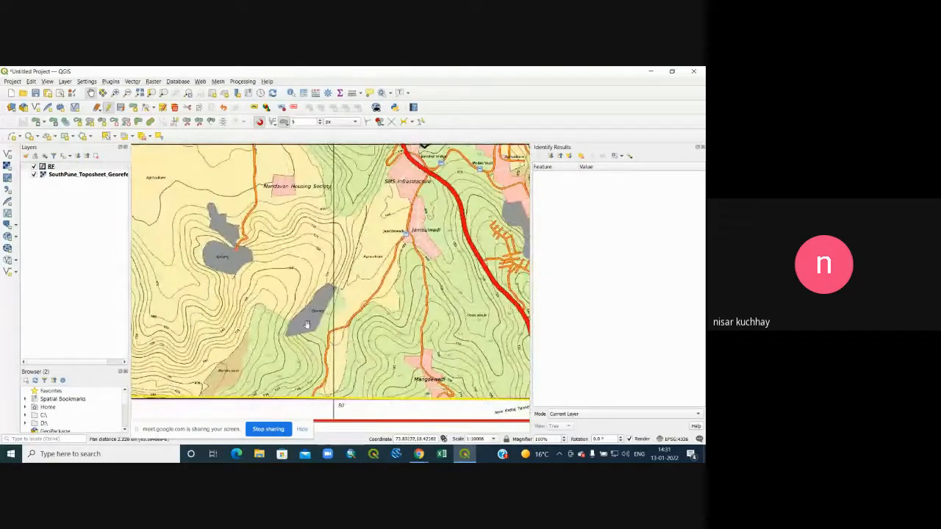
pyautogui.moveTo(410, 228); pyautogui.dragTo(349, 282)
pyautogui.moveTo(473, 284); pyautogui.dragTo(325, 330)
pyautogui.moveTo(425, 238); pyautogui.dragTo(316, 281)
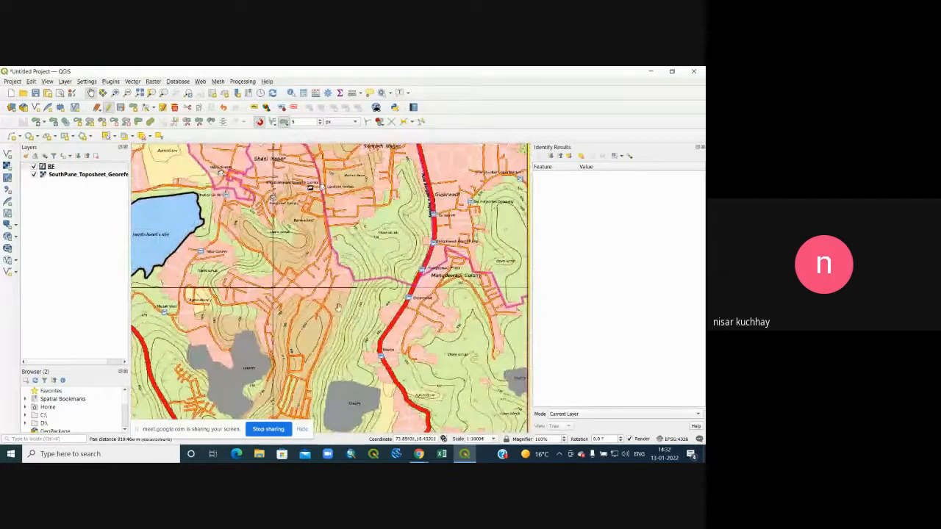
pyautogui.moveTo(395, 256); pyautogui.dragTo(319, 303)
pyautogui.moveTo(298, 175); pyautogui.dragTo(289, 341)
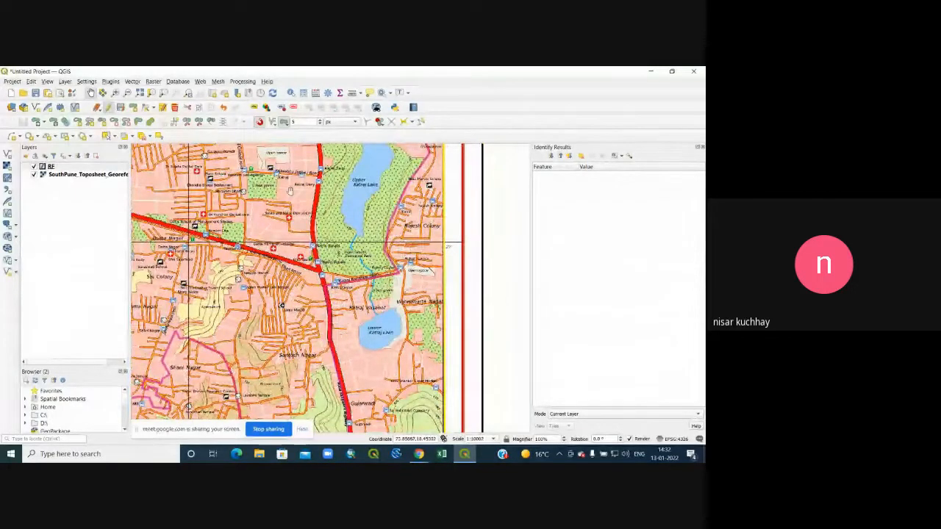
# Examine the agriculture, scrub and built-up areas in the west around Ambegaon Budruk and Jambulwadi Lake
pyautogui.moveTo(291, 190); pyautogui.dragTo(361, 271)
pyautogui.moveTo(237, 210); pyautogui.dragTo(305, 270)
pyautogui.moveTo(197, 227); pyautogui.dragTo(396, 211)
pyautogui.moveTo(188, 314); pyautogui.dragTo(342, 258)
pyautogui.moveTo(337, 348); pyautogui.dragTo(244, 170)
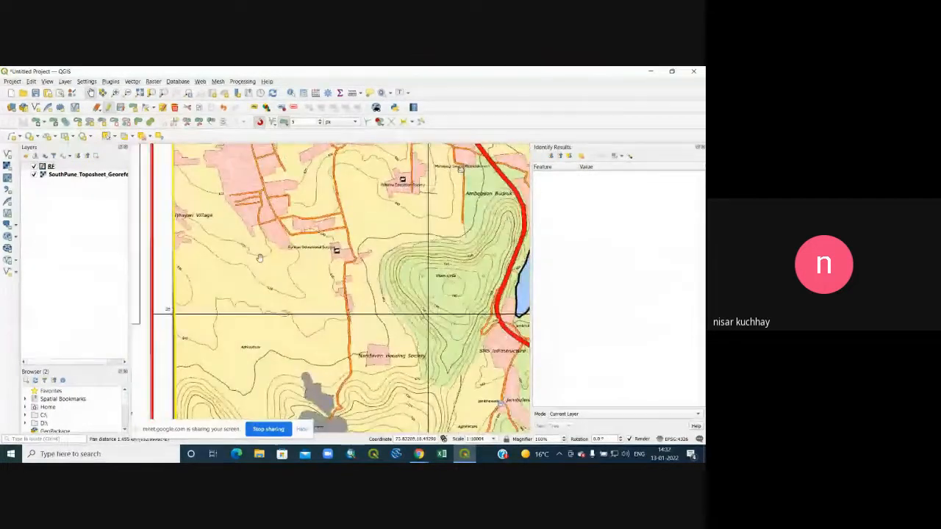
pyautogui.moveTo(300, 356); pyautogui.dragTo(254, 248)
pyautogui.moveTo(288, 169); pyautogui.dragTo(255, 295)
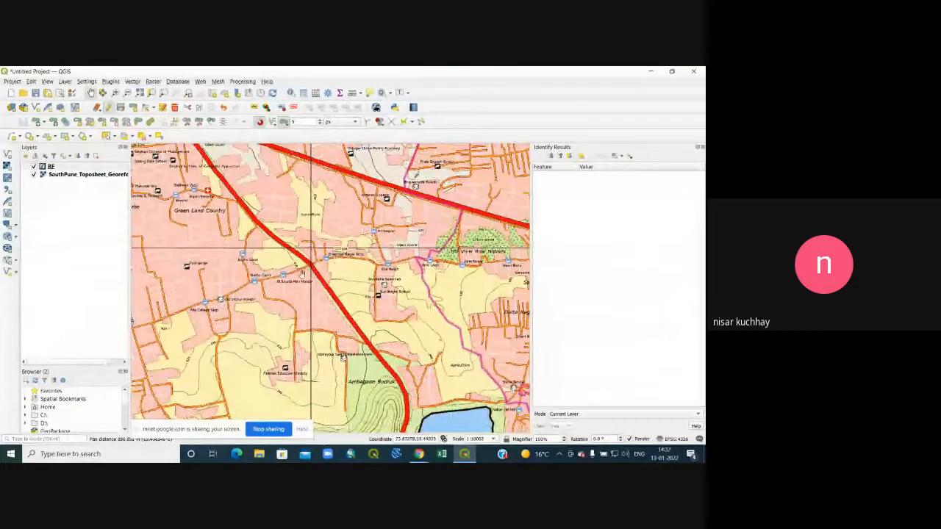
pyautogui.moveTo(367, 343); pyautogui.dragTo(328, 262)
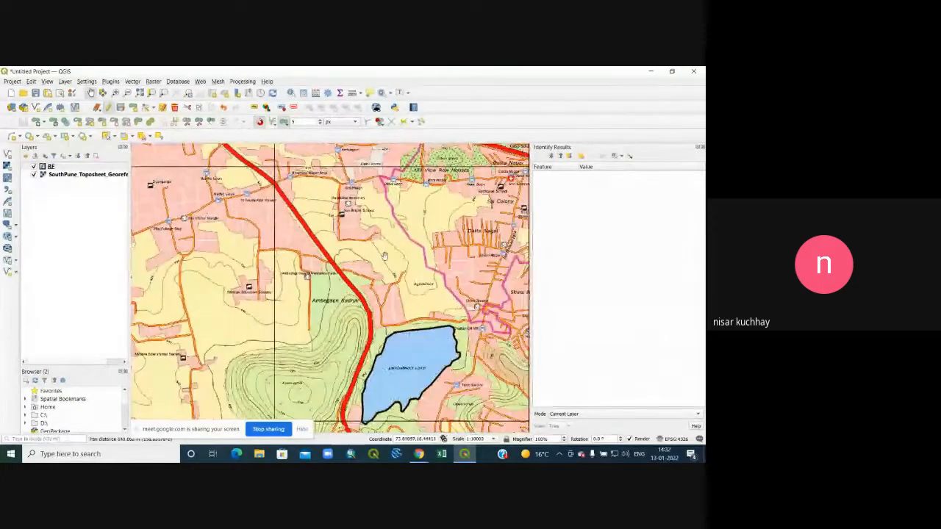
pyautogui.moveTo(328, 358); pyautogui.dragTo(327, 269)
pyautogui.moveTo(449, 259); pyautogui.dragTo(284, 284)
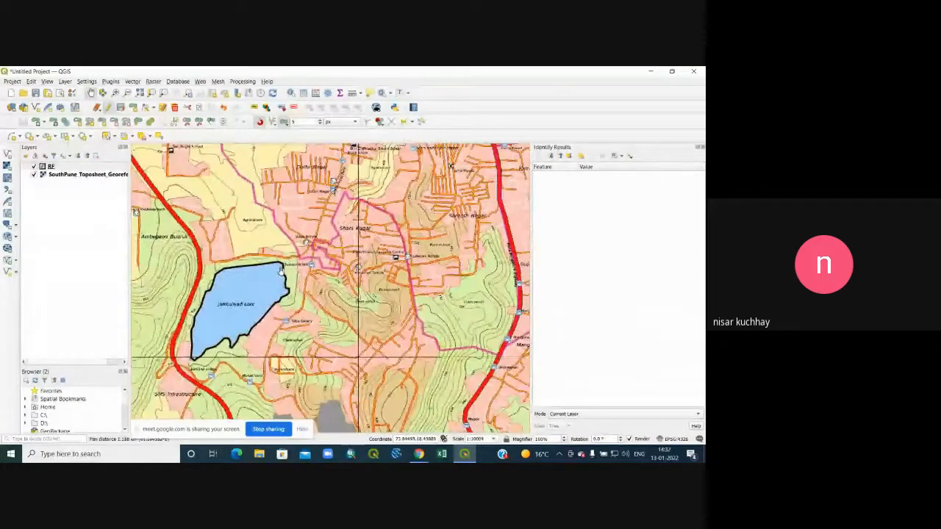
# Examine the quarries and barren land in the toposheet's southwest corner and the whole sheet with the frame and lake polygons
pyautogui.moveTo(305, 232); pyautogui.dragTo(367, 337)
pyautogui.moveTo(288, 379); pyautogui.dragTo(391, 226)
pyautogui.moveTo(313, 324); pyautogui.dragTo(391, 236)
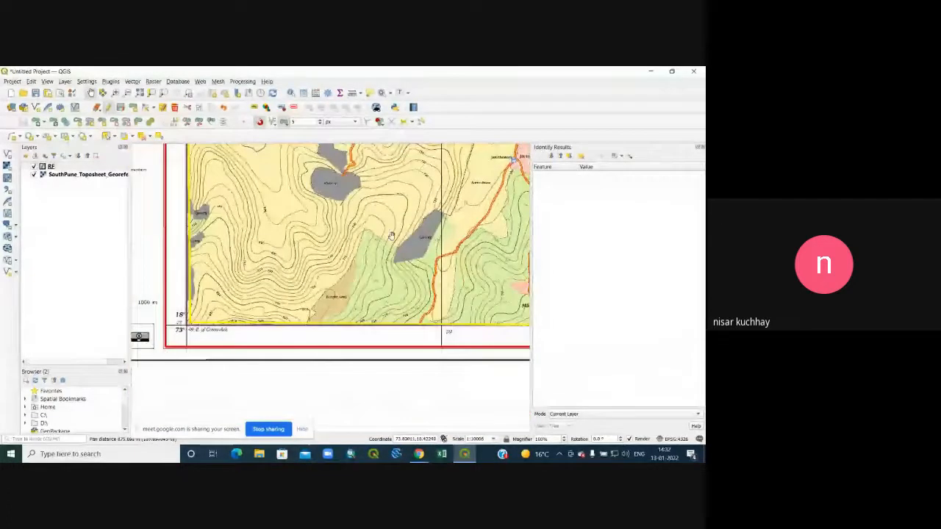
pyautogui.moveTo(303, 237); pyautogui.dragTo(298, 302)
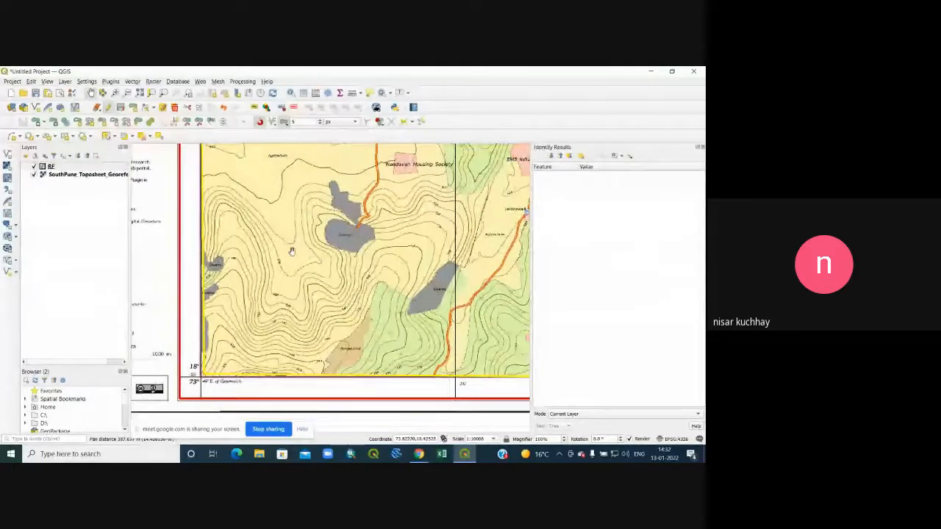
pyautogui.moveTo(292, 252); pyautogui.dragTo(297, 381)
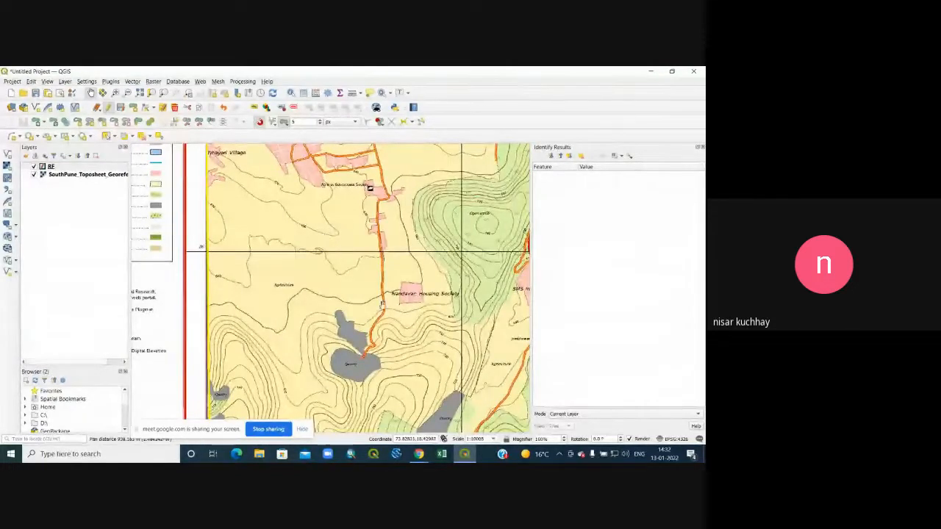
pyautogui.scroll(-1, 317, 267)
pyautogui.moveTo(450, 212); pyautogui.dragTo(349, 263)
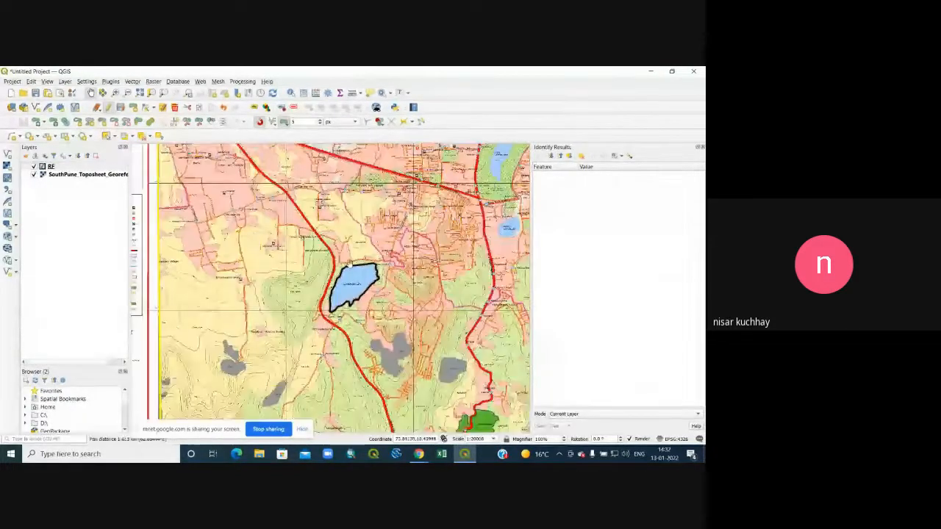
pyautogui.scroll(-1, 353, 293)
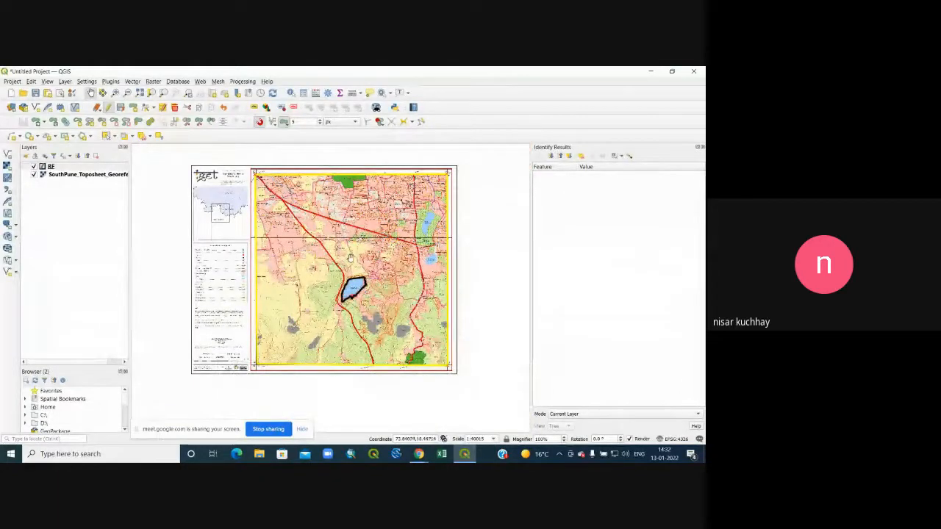
pyautogui.scroll(1, 353, 249)
pyautogui.scroll(-1, 354, 249)
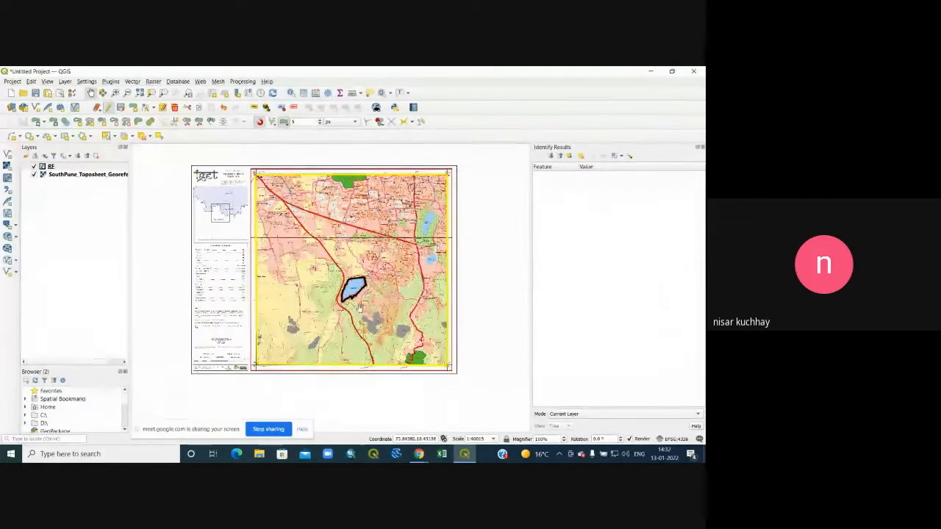
pyautogui.scroll(1, 371, 298)
pyautogui.scroll(-1, 371, 297)
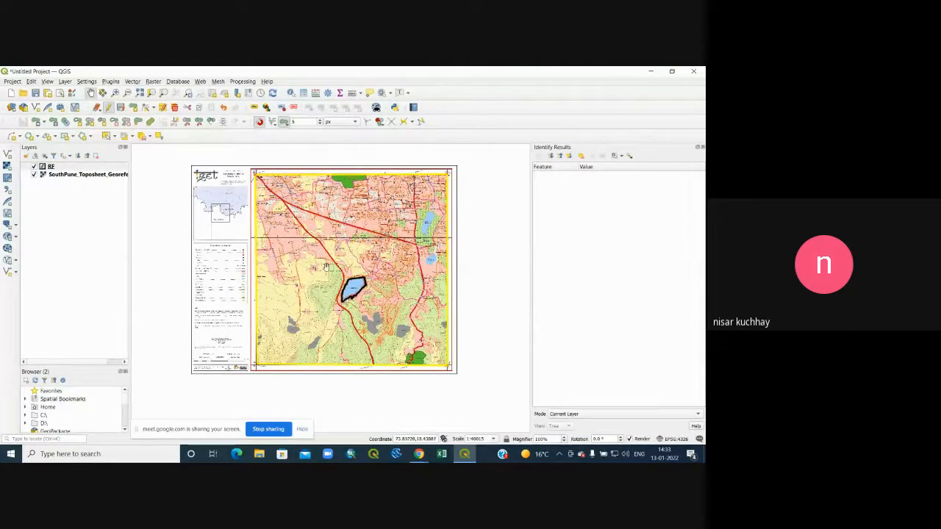
# Remove the RF layer and the South Pune toposheet from the project, discarding the RF edits
pyautogui.click(53, 175)
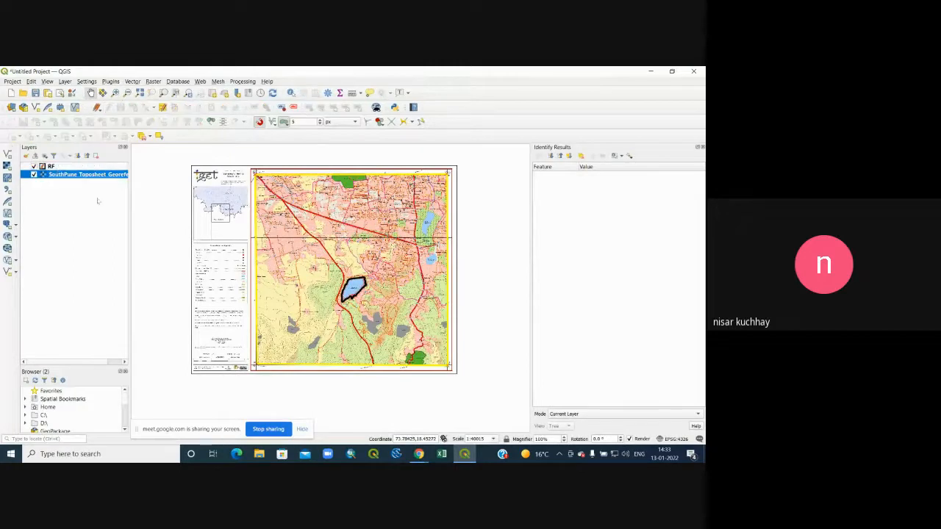
pyautogui.keyDown('ctrl'); pyautogui.click(52, 167); pyautogui.keyUp('ctrl')
pyautogui.rightClick(60, 173)
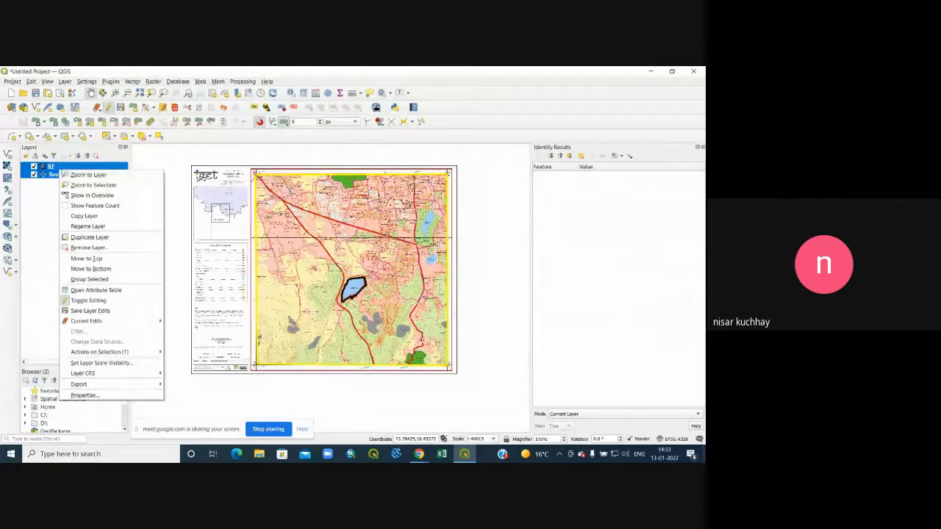
pyautogui.click(90, 248)
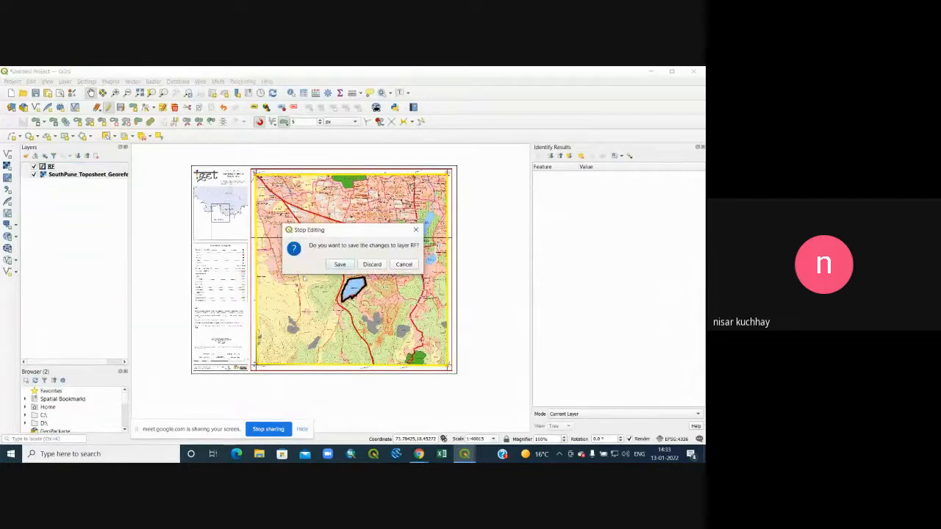
pyautogui.click(373, 264)
pyautogui.click(348, 270)
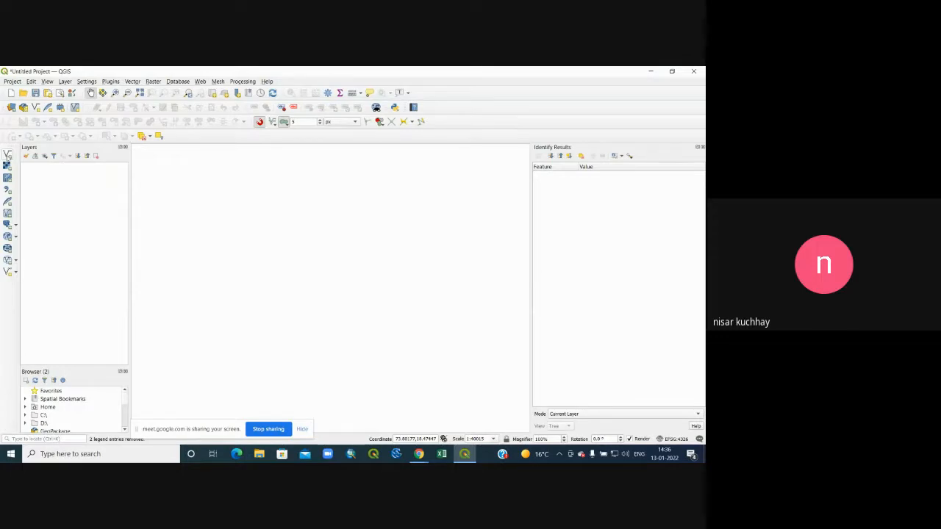
# Browse for vector datasets in Desktop > Map Preparation > IGET_GIS_006_Data > Map Preparation Layers, showing only ESRI Shapefiles
pyautogui.click(7, 155)
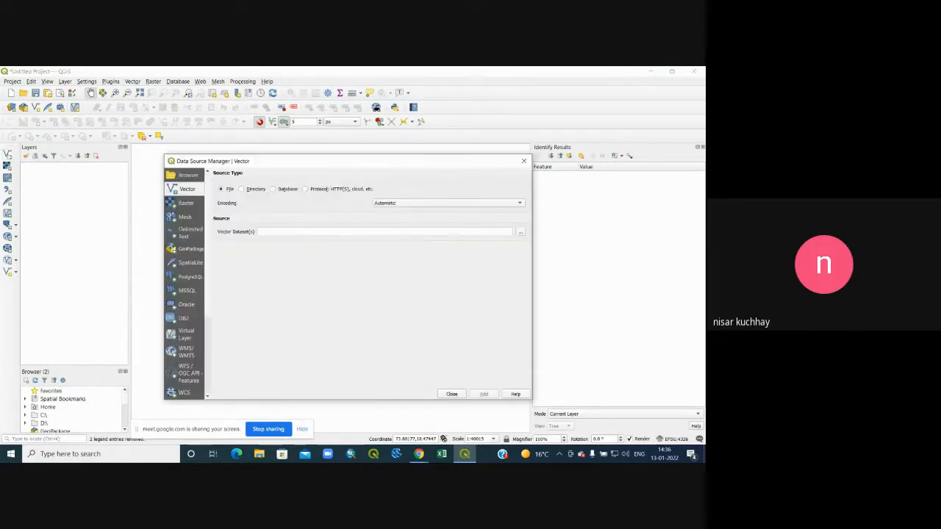
pyautogui.click(521, 232)
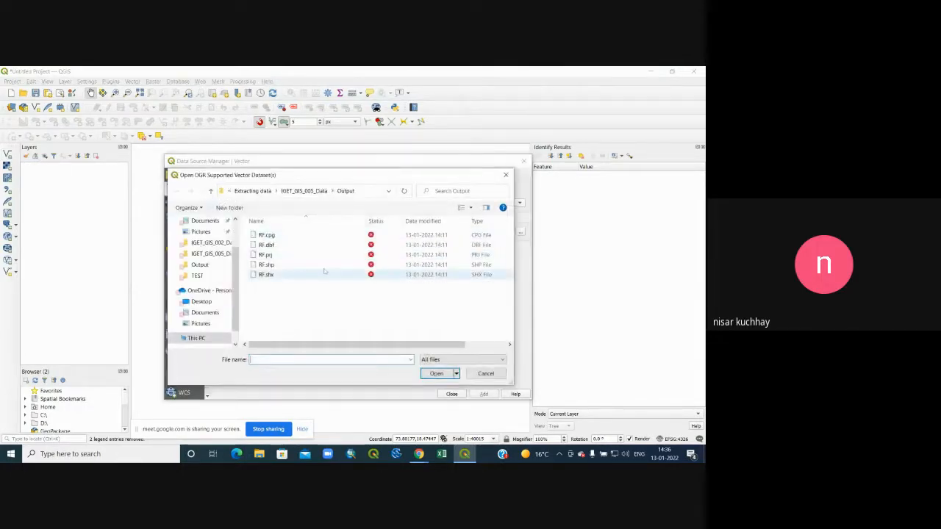
pyautogui.click(200, 301)
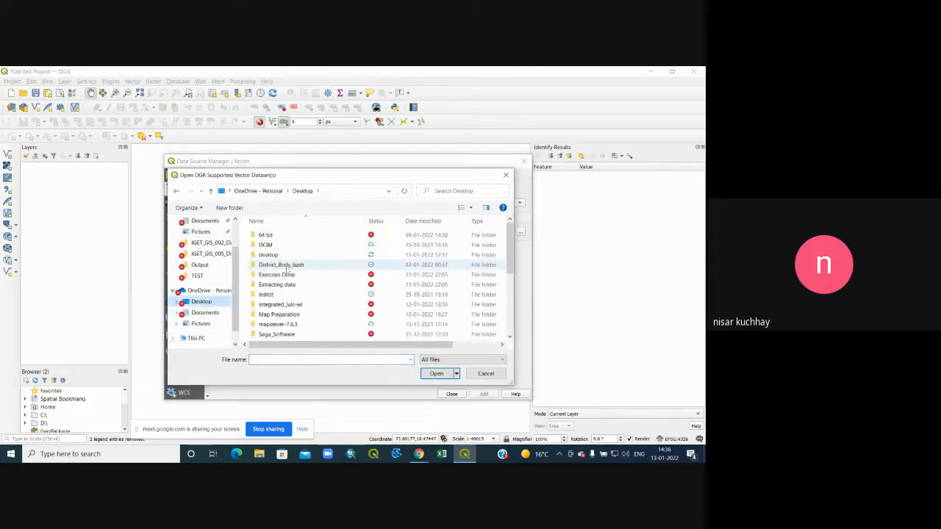
pyautogui.scroll(-1, 290, 272)
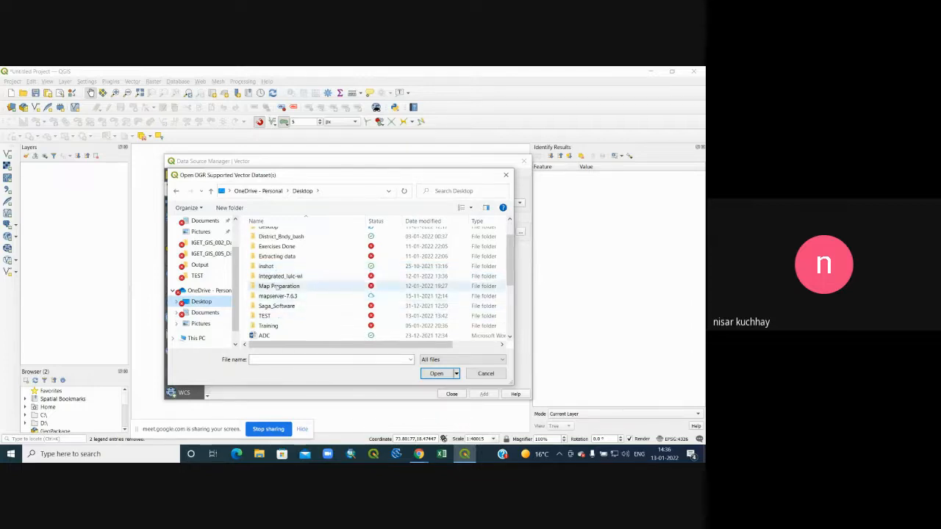
pyautogui.doubleClick(280, 286)
pyautogui.doubleClick(281, 235)
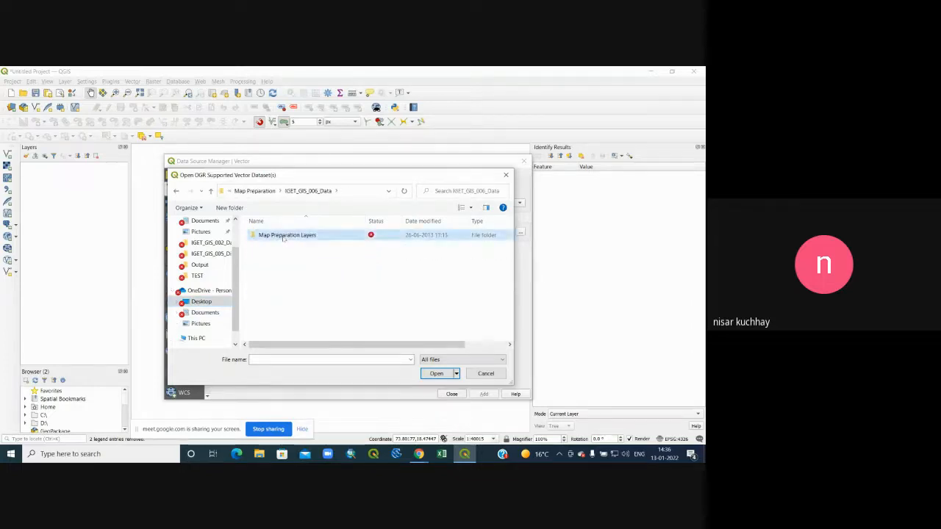
pyautogui.doubleClick(281, 235)
pyautogui.click(461, 360)
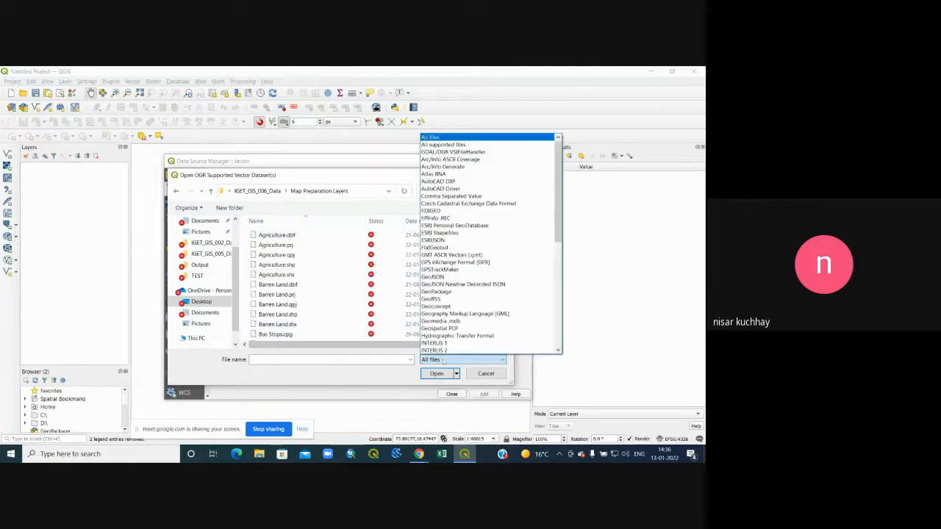
pyautogui.click(439, 232)
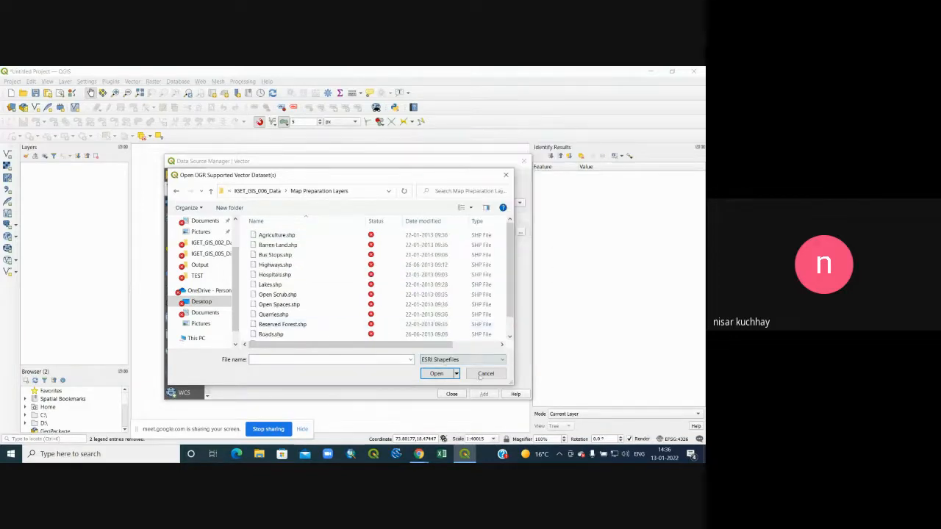
# Add all the shapefiles from Agriculture.shp to Roads.shp to the project as vector layers
pyautogui.moveTo(247, 229); pyautogui.dragTo(314, 343)
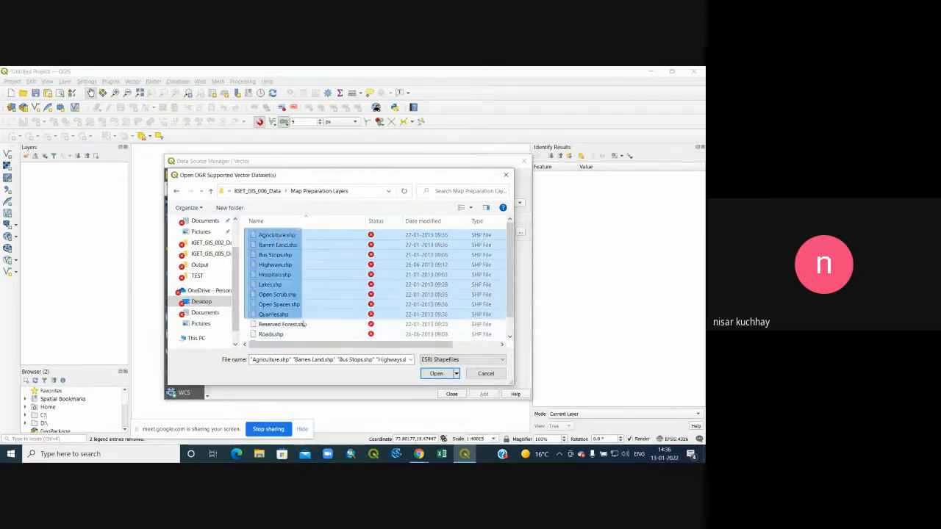
pyautogui.click(437, 374)
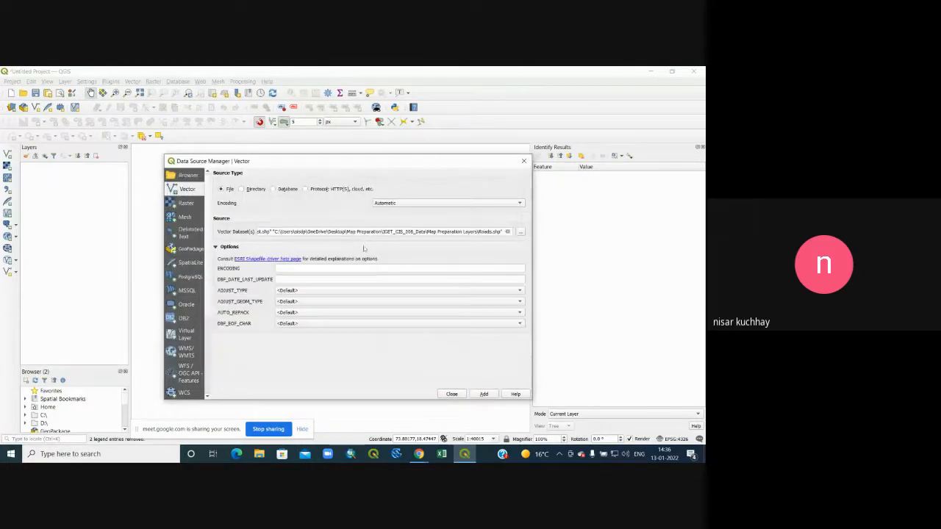
pyautogui.click(484, 394)
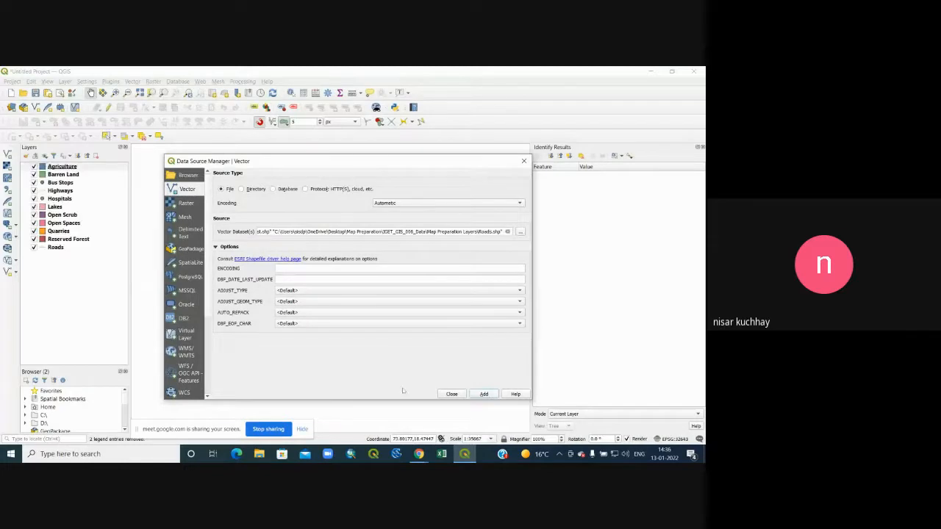
pyautogui.click(524, 161)
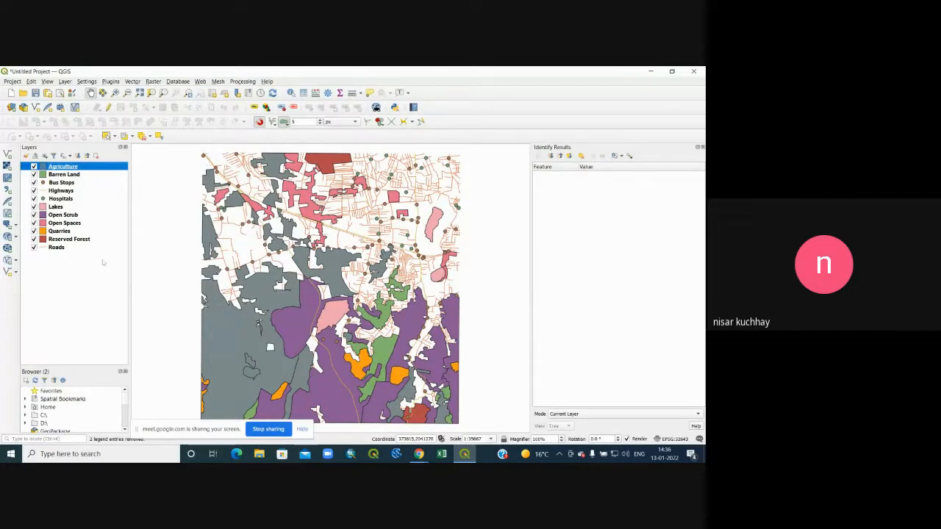
# Remove all the loaded vector layers, from Agriculture to Roads, from the project
pyautogui.moveTo(107, 265); pyautogui.dragTo(55, 165)
pyautogui.rightClick(50, 191)
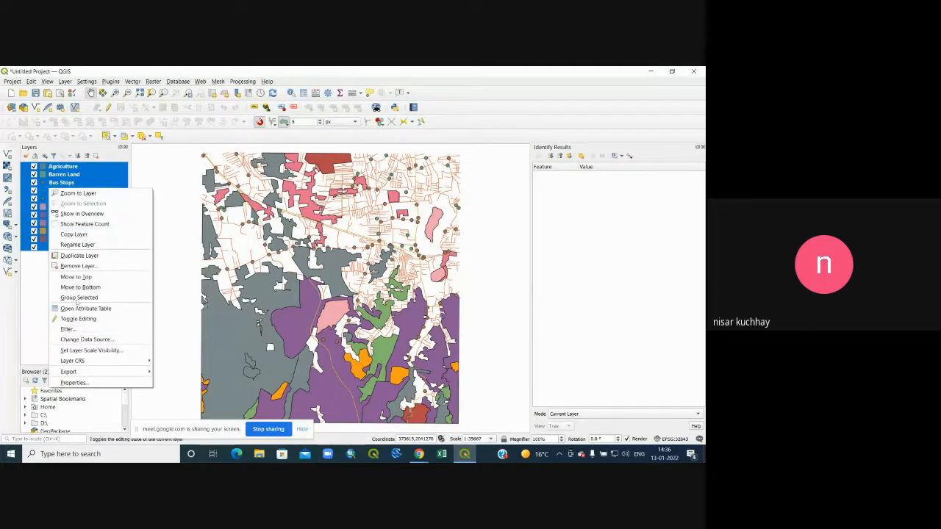
pyautogui.click(78, 266)
pyautogui.press('Return')
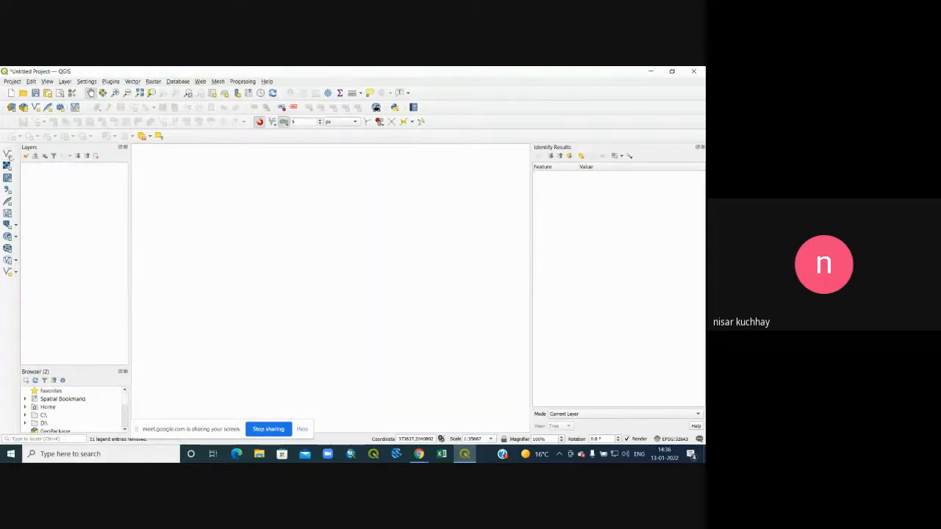
# Add all the shapefiles from Agriculture.shp to Urban Greens.shp in Map Preparation Layers to the project as vector layers
pyautogui.click(8, 152)
pyautogui.click(523, 248)
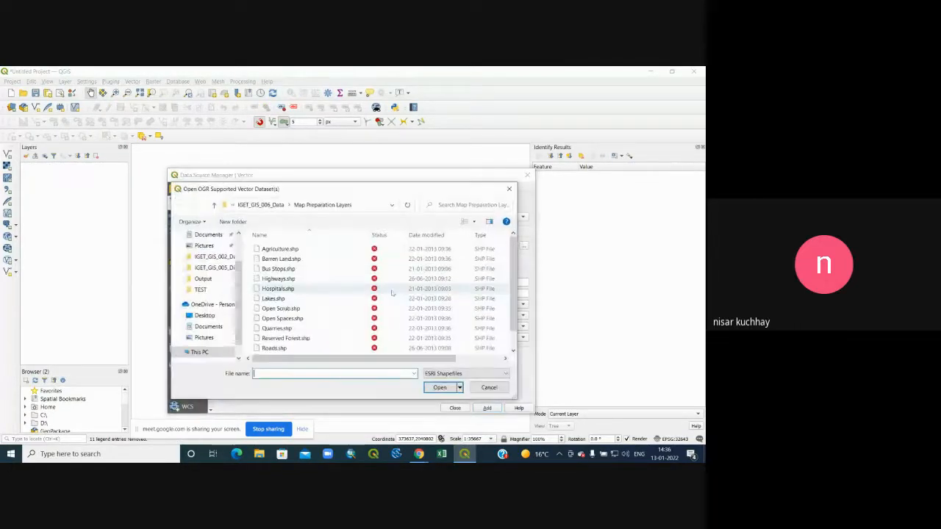
pyautogui.click(513, 352)
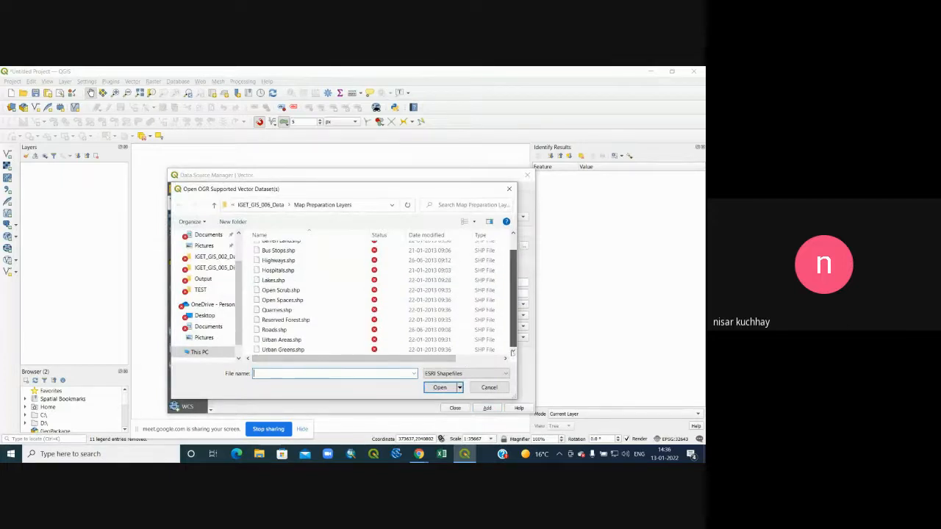
pyautogui.scroll(1, 280, 316)
pyautogui.click(280, 248)
pyautogui.scroll(-1, 328, 276)
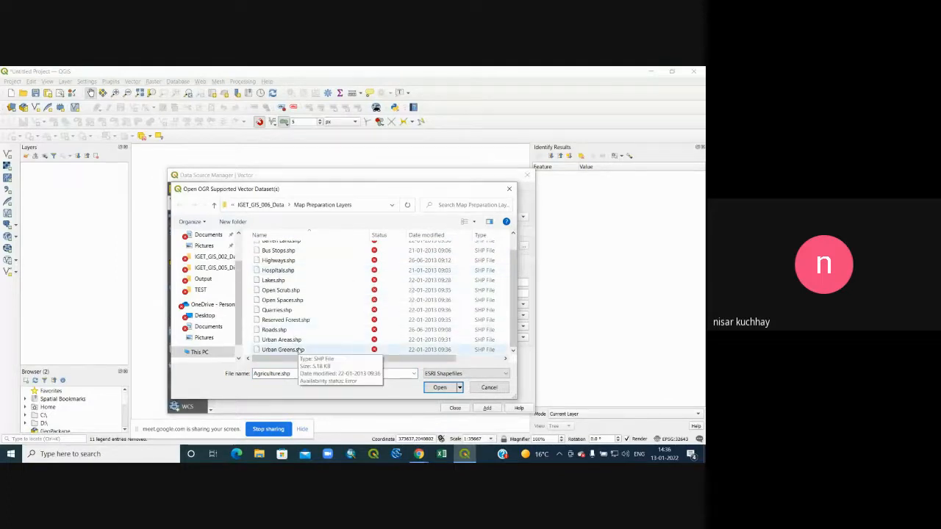
pyautogui.keyDown('shift'); pyautogui.click(299, 350); pyautogui.keyUp('shift')
pyautogui.scroll(1, 307, 294)
pyautogui.scroll(-1, 307, 295)
pyautogui.click(437, 387)
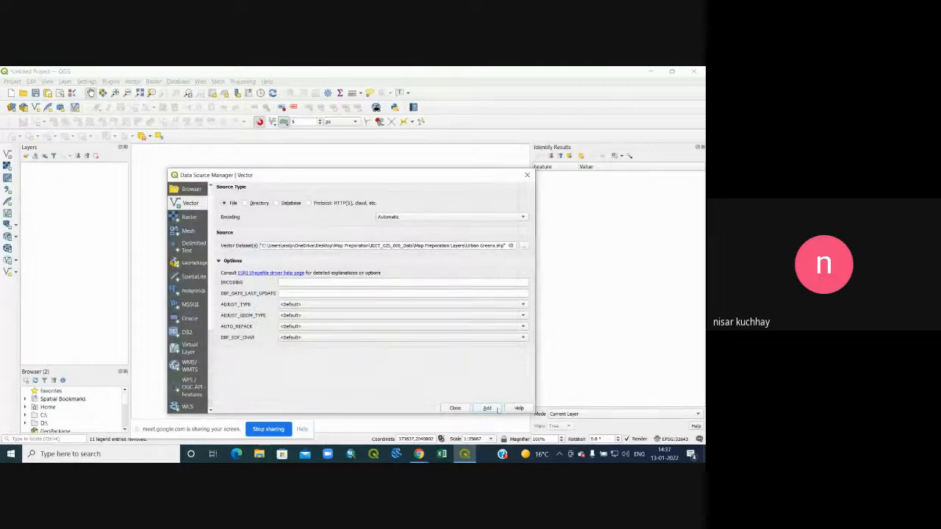
pyautogui.click(489, 409)
pyautogui.click(455, 408)
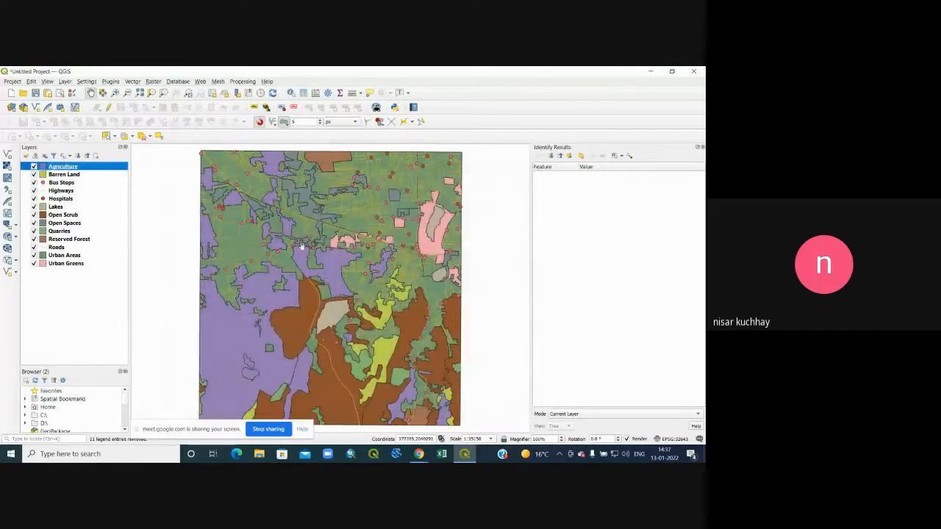
# Switch the Agriculture layer's visibility off and on to examine which areas it covers on the map
pyautogui.scroll(-1, 308, 252)
pyautogui.scroll(1, 308, 253)
pyautogui.scroll(-1, 308, 252)
pyautogui.scroll(1, 309, 252)
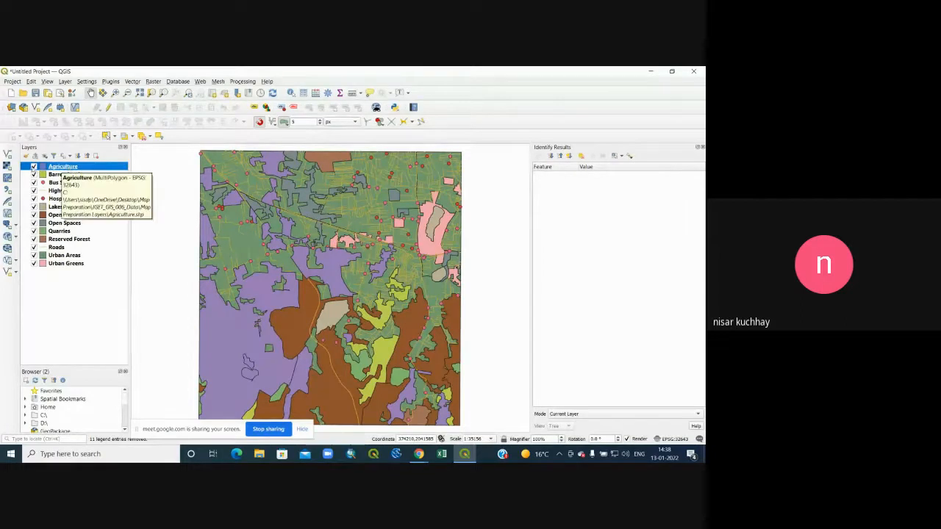
pyautogui.click(33, 166)
pyautogui.click(33, 166)
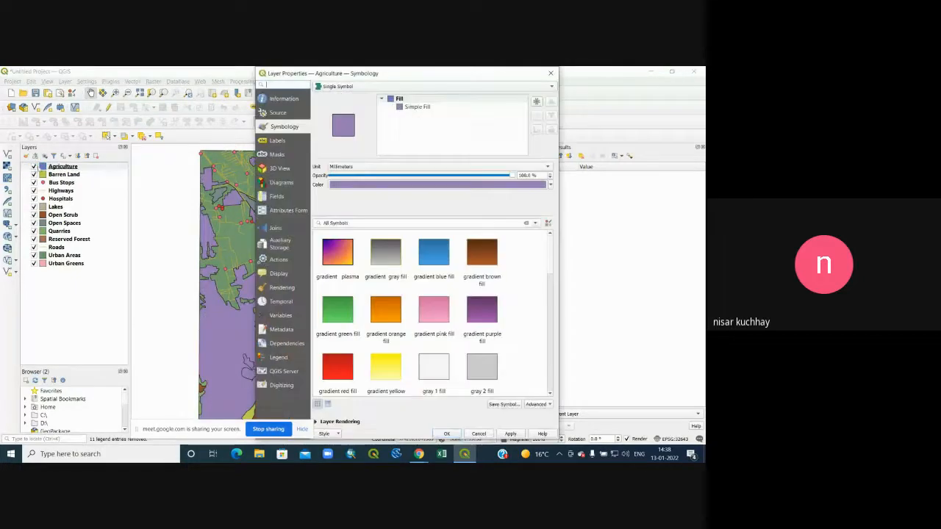
pyautogui.press('Escape')
pyautogui.click(33, 166)
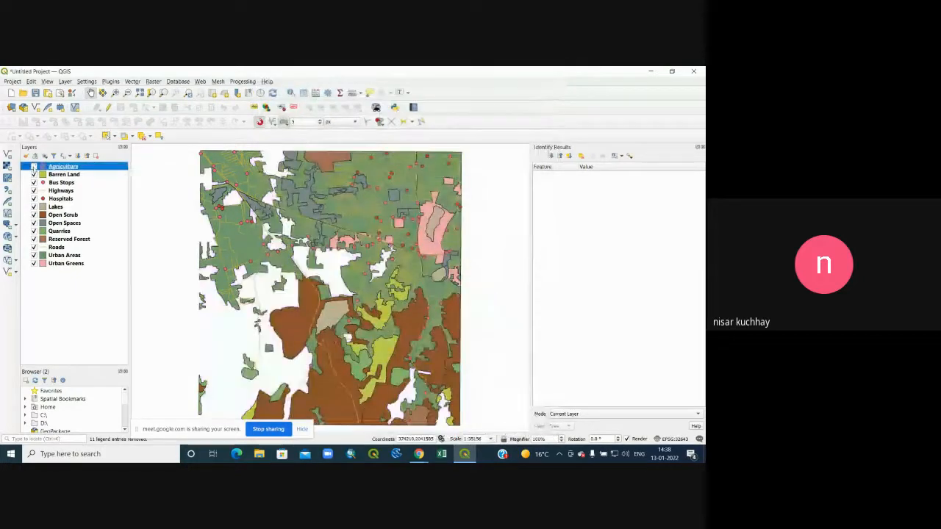
pyautogui.click(34, 167)
pyautogui.click(33, 167)
pyautogui.click(33, 168)
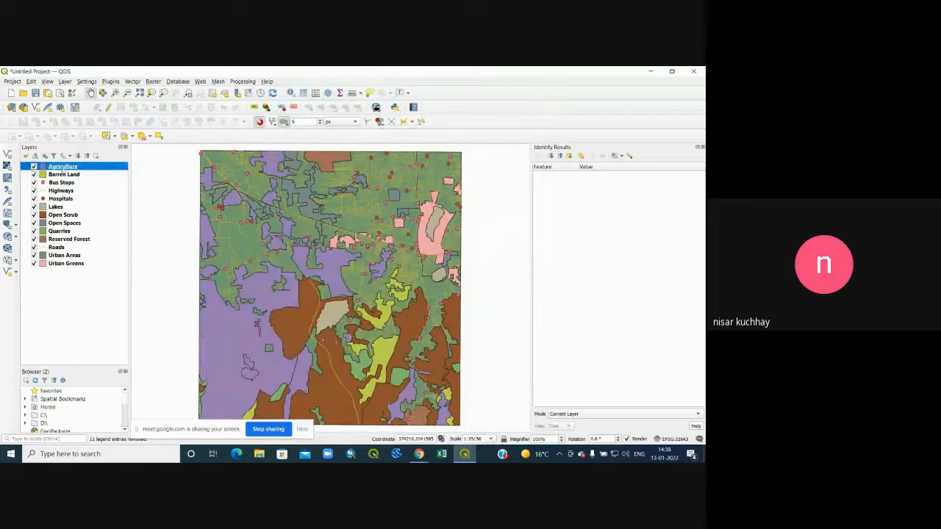
# Open the Agriculture layer's attribute table and enable editing
pyautogui.rightClick(62, 167)
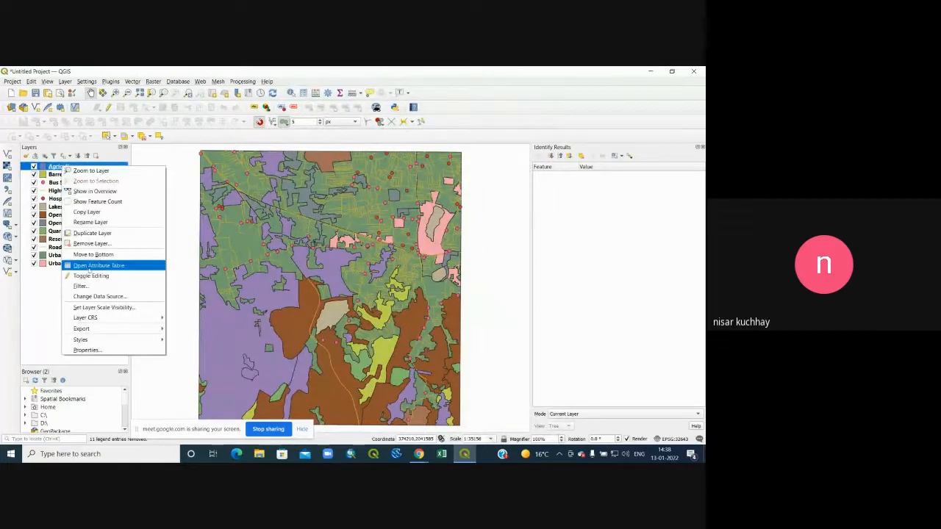
pyautogui.press('Escape')
pyautogui.rightClick(59, 167)
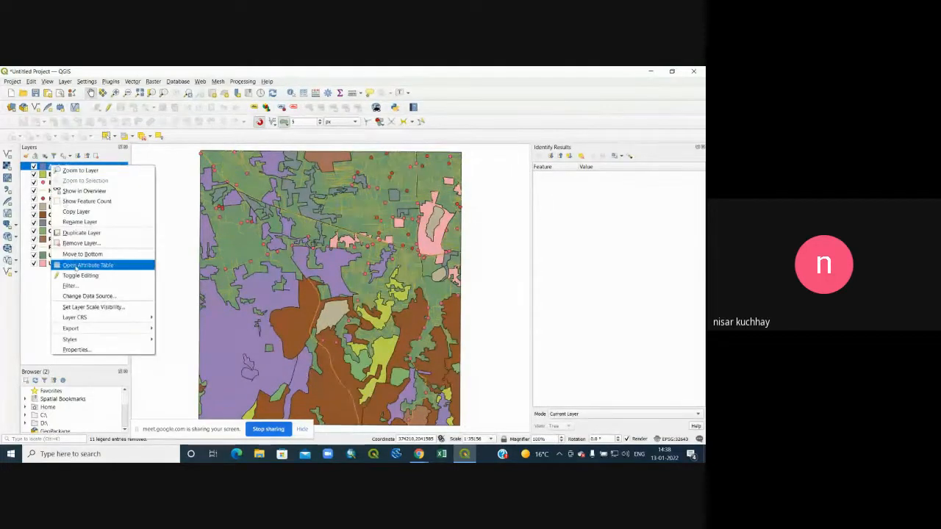
pyautogui.click(99, 265)
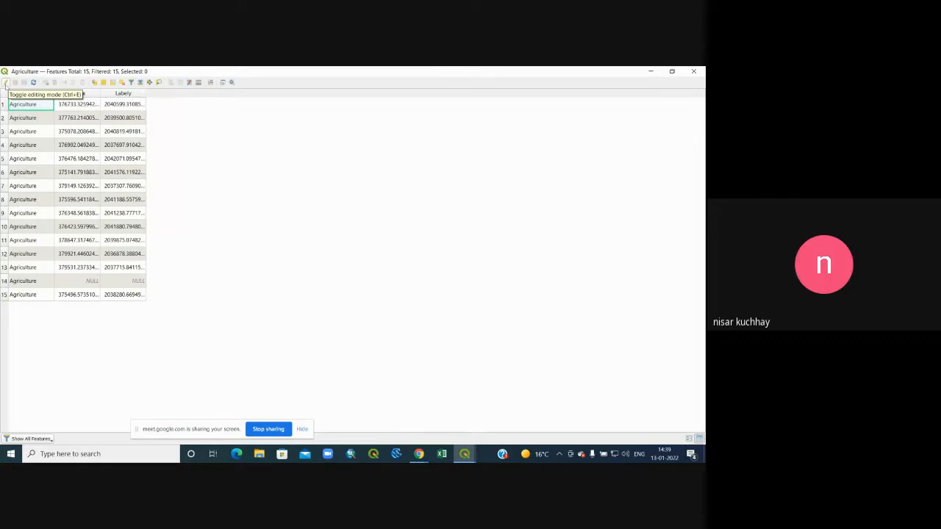
pyautogui.click(5, 83)
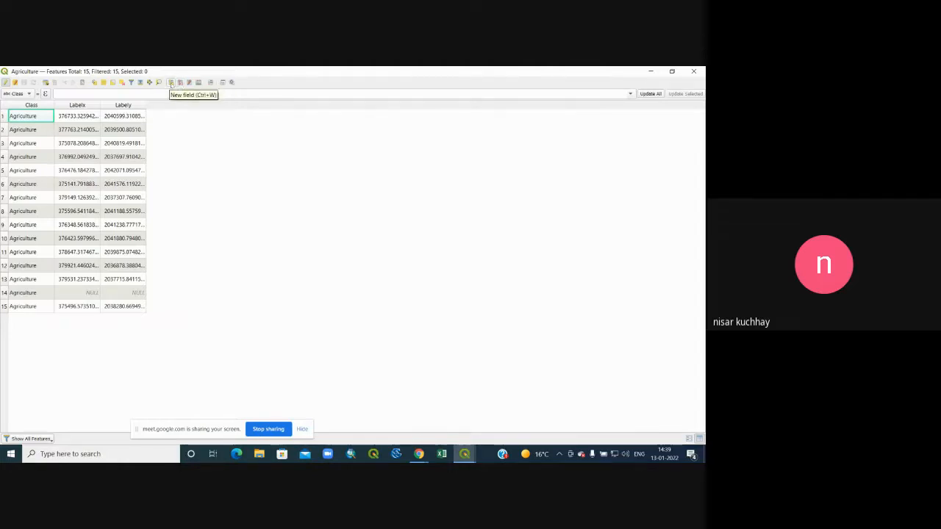
# Add a decimal number field named Area_Sq_Km with length 10 and precision 2 to the Agriculture table
pyautogui.click(171, 82)
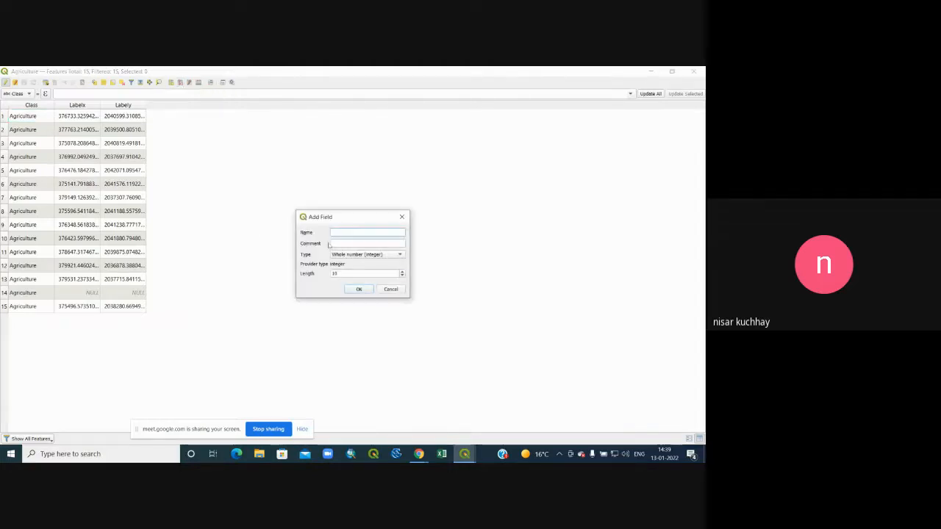
pyautogui.write('Area_Sq_Km')
pyautogui.click(392, 254)
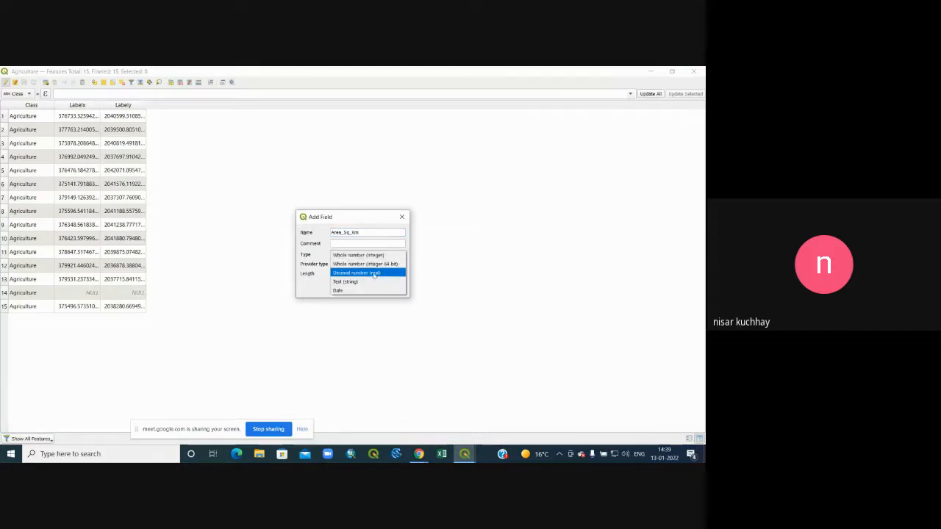
pyautogui.click(374, 274)
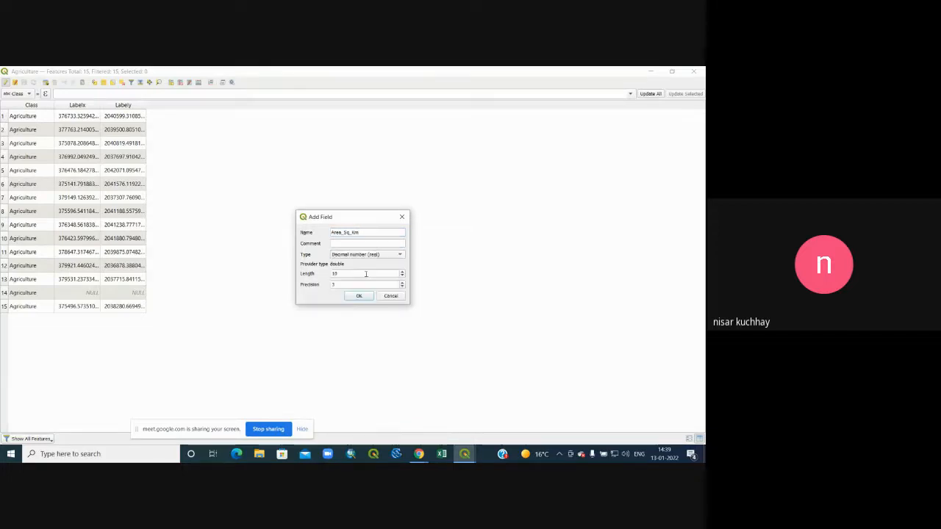
pyautogui.click(402, 286)
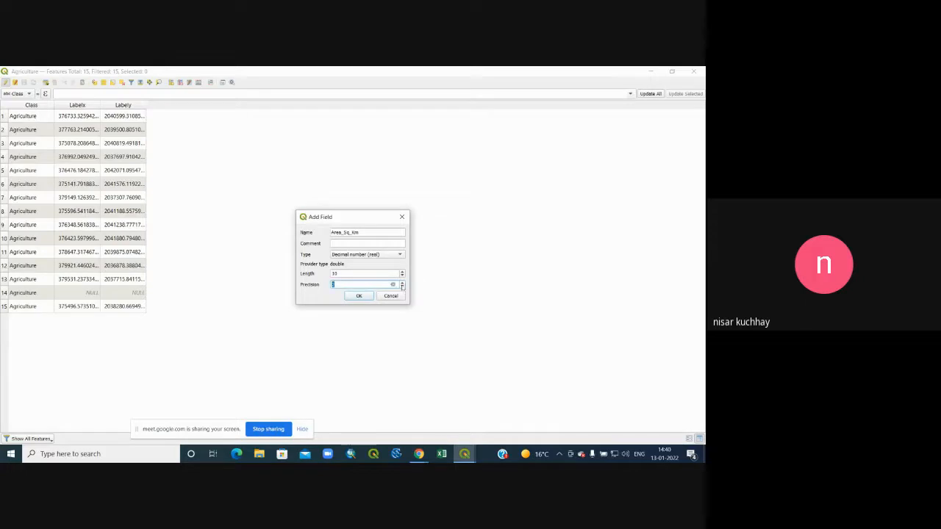
pyautogui.click(359, 295)
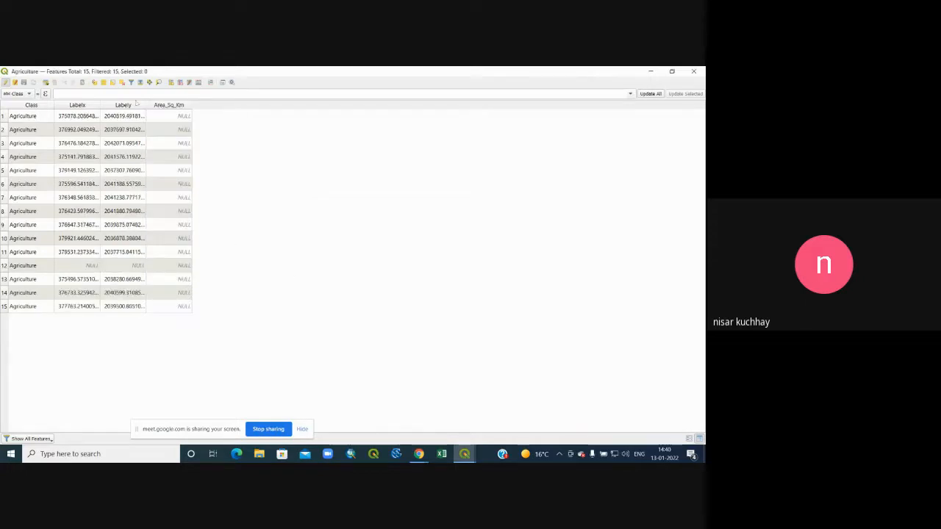
# Update the existing Area_Sq_Km field with the Field Calculator using the geometry expression $area
pyautogui.click(197, 83)
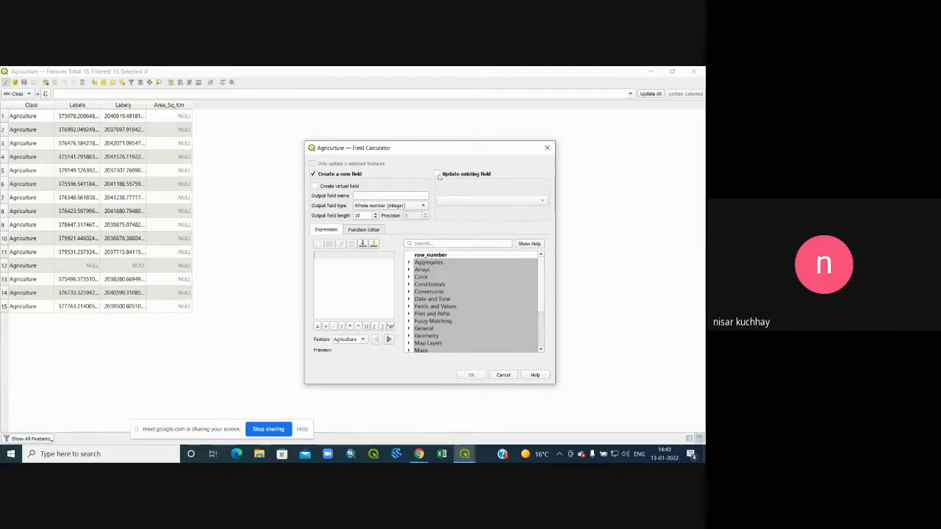
pyautogui.click(437, 175)
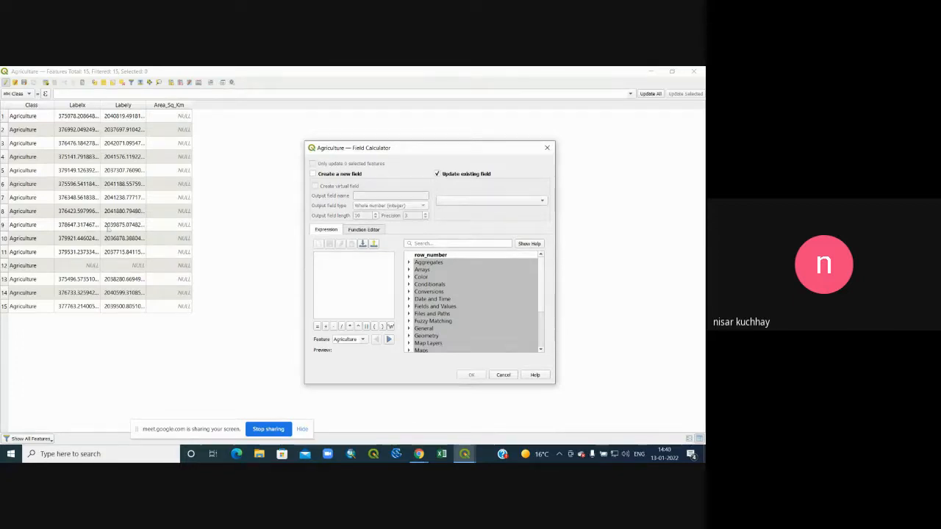
pyautogui.click(497, 200)
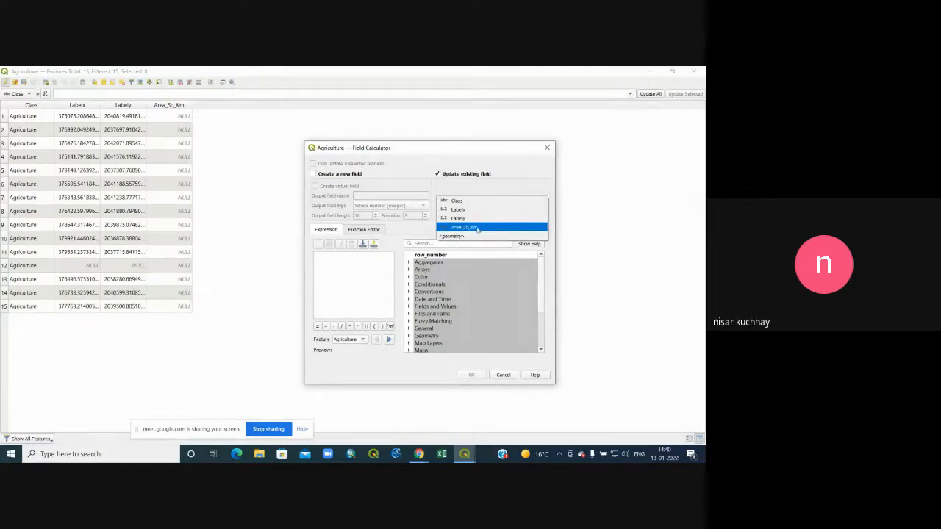
pyautogui.click(478, 228)
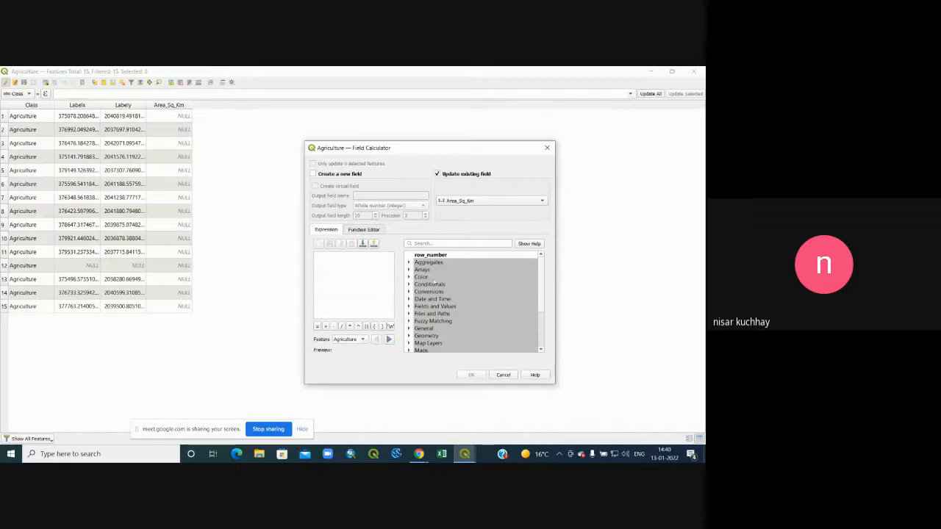
pyautogui.scroll(-1, 434, 291)
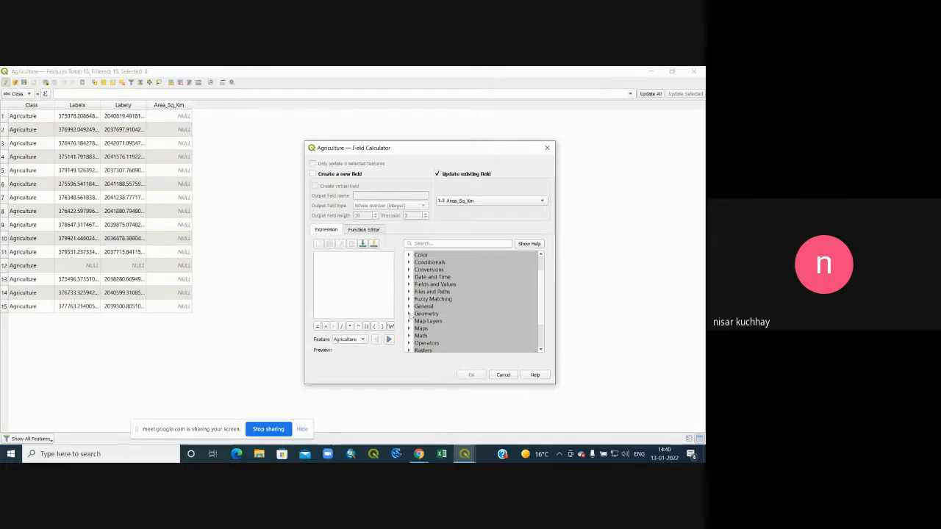
pyautogui.click(410, 314)
pyautogui.moveTo(542, 262)
pyautogui.mouseDown()
pyautogui.moveTo(538, 323)
pyautogui.moveTo(532, 264)
pyautogui.mouseUp()
pyautogui.scroll(-1, 491, 292)
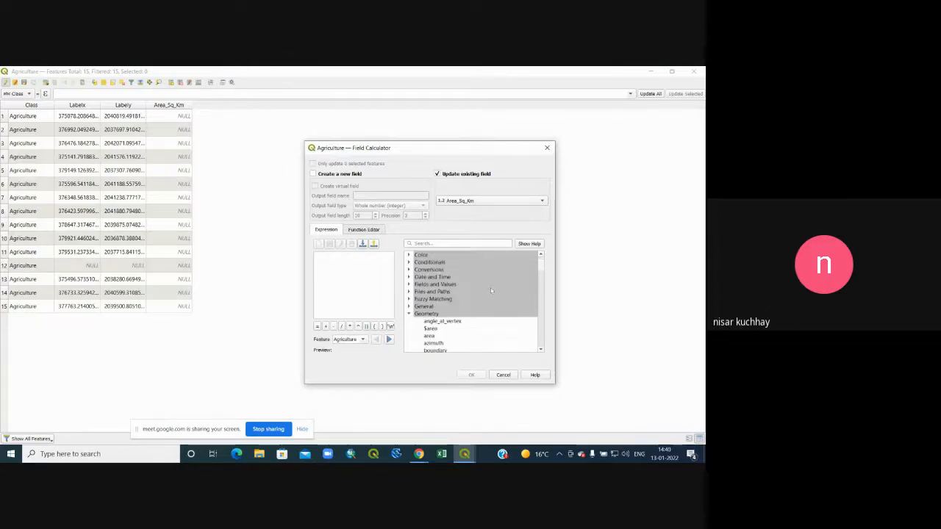
pyautogui.scroll(-2, 491, 291)
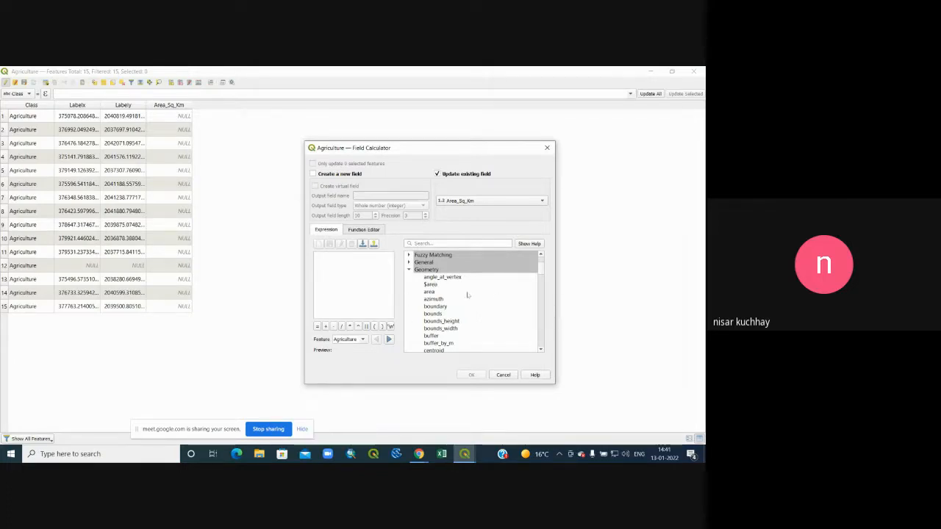
pyautogui.doubleClick(431, 284)
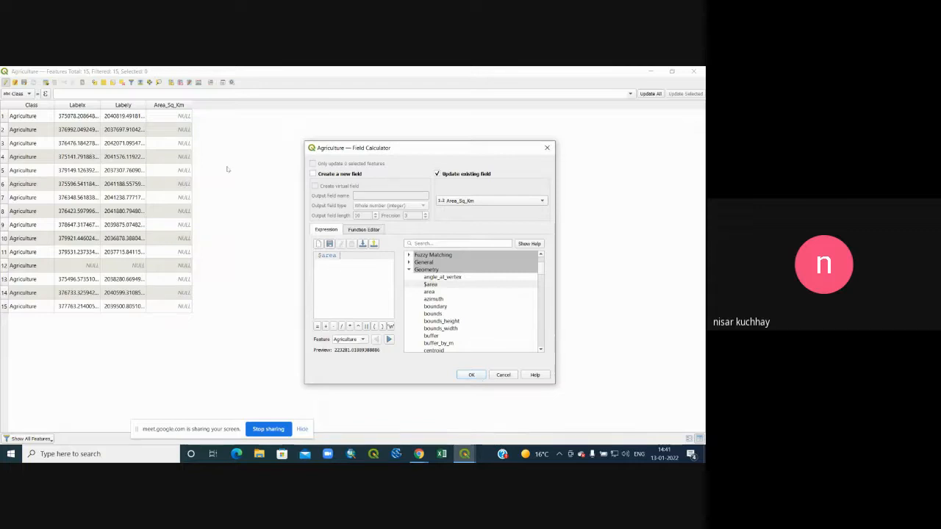
pyautogui.click(472, 375)
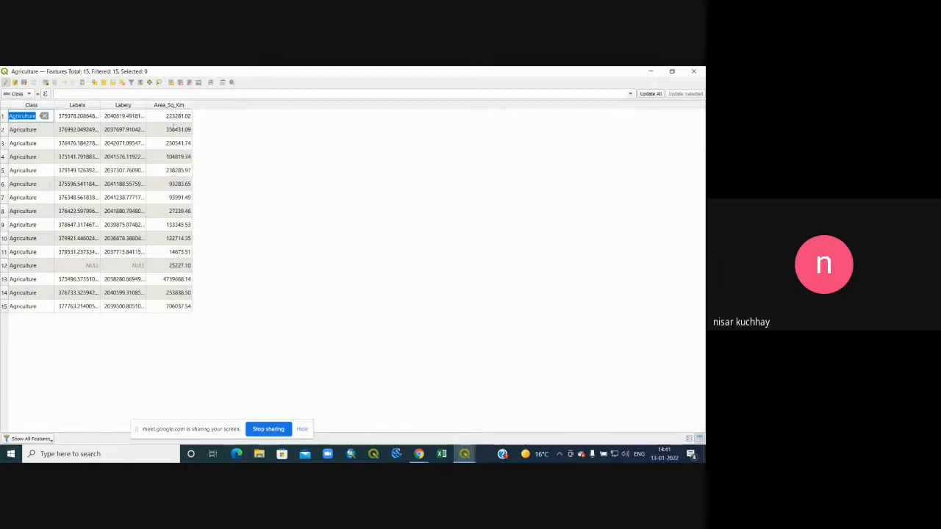
# Recalculate the existing Area_Sq_Km field in square kilometres with the expression $area / 1000000
pyautogui.click(198, 83)
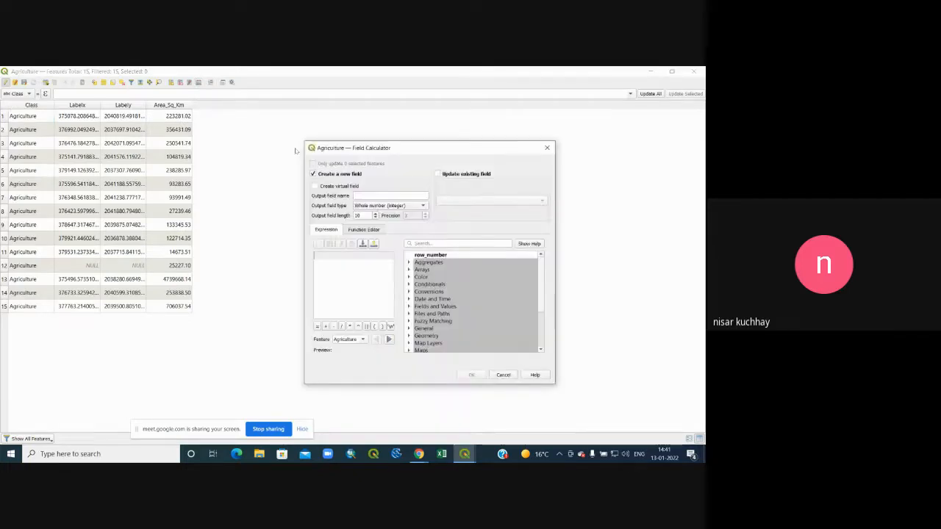
pyautogui.click(438, 175)
pyautogui.click(482, 202)
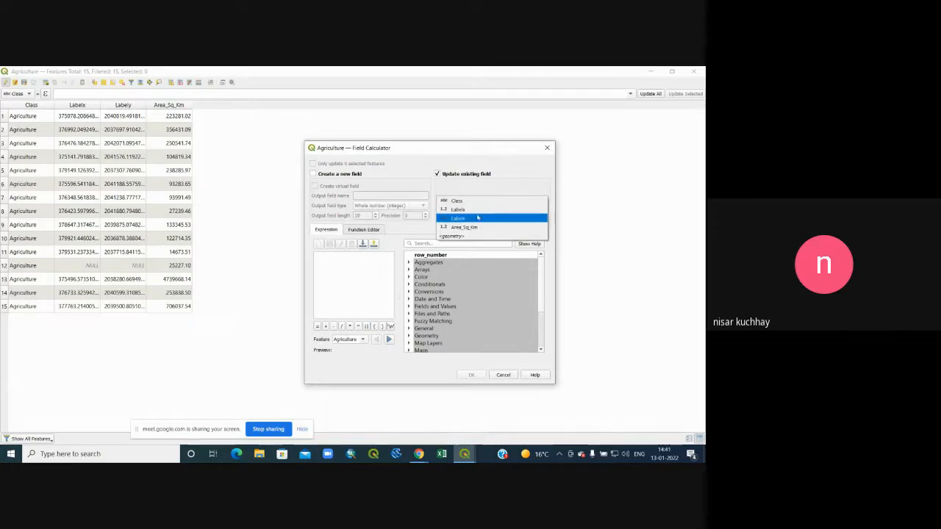
pyautogui.click(478, 227)
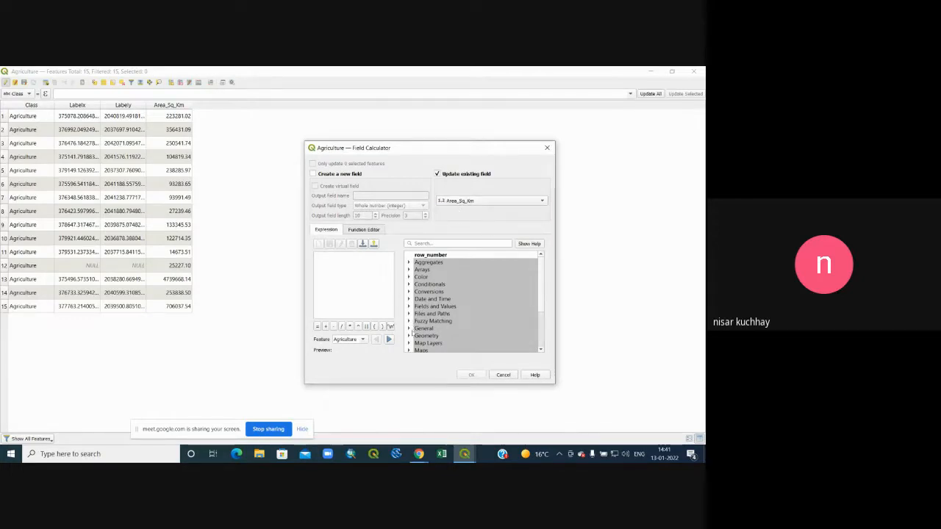
pyautogui.click(409, 336)
pyautogui.scroll(-2, 441, 307)
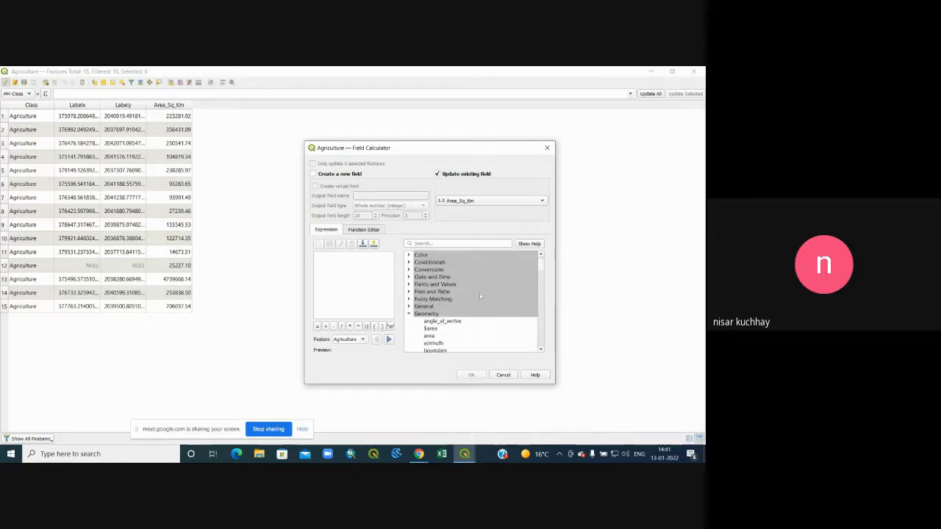
pyautogui.doubleClick(431, 306)
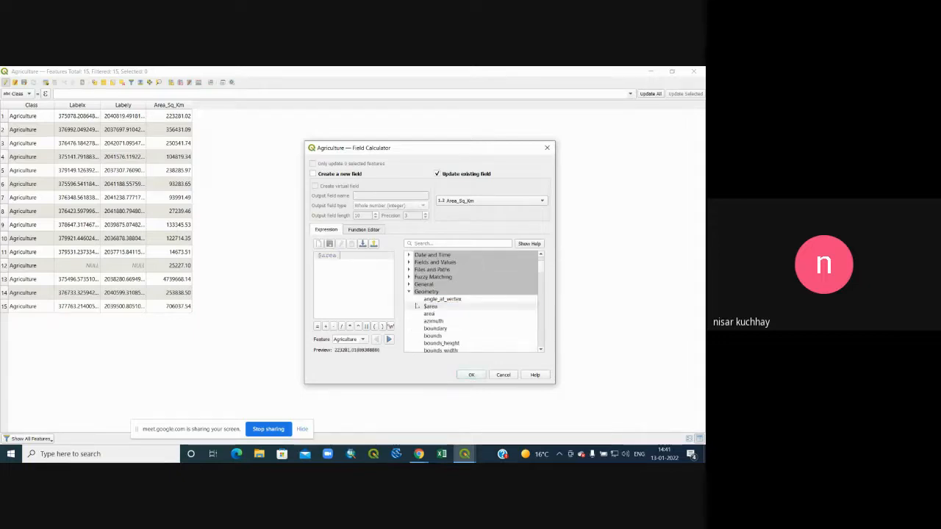
pyautogui.click(342, 325)
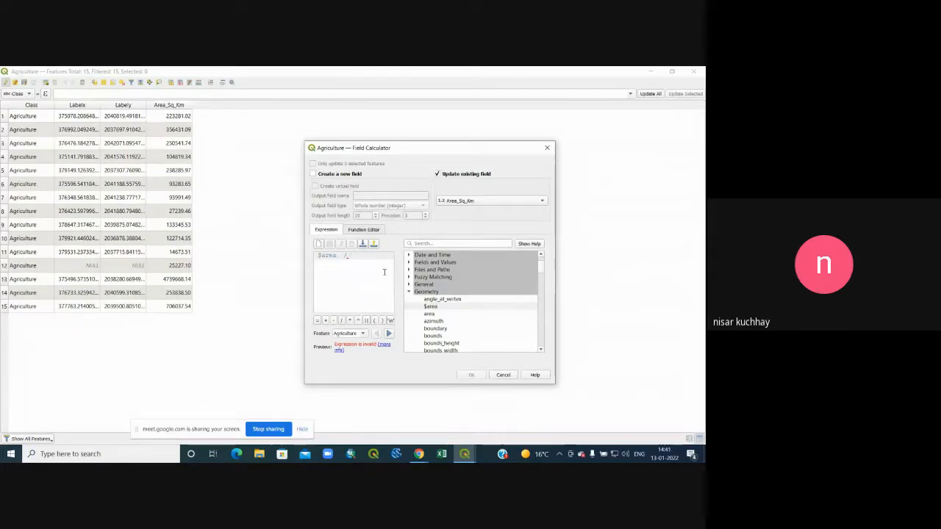
pyautogui.write('1')
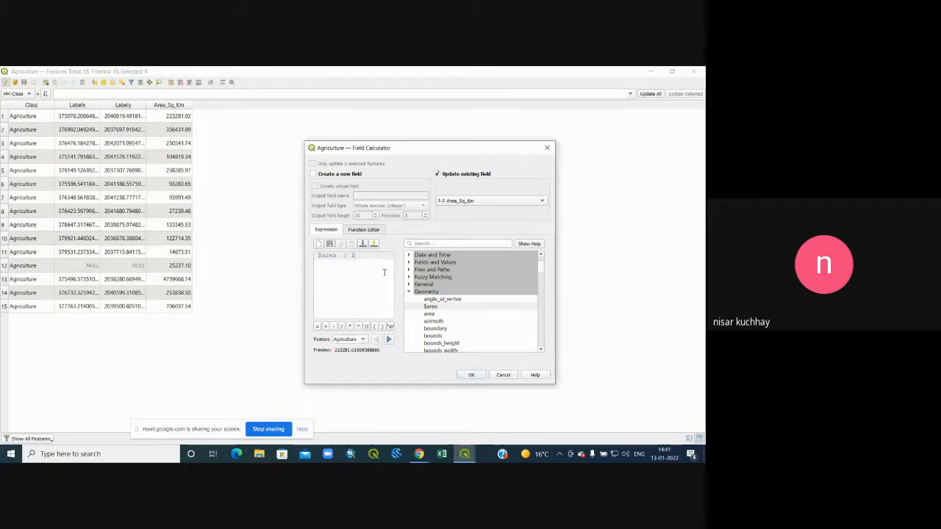
pyautogui.write('00000')
pyautogui.click(472, 376)
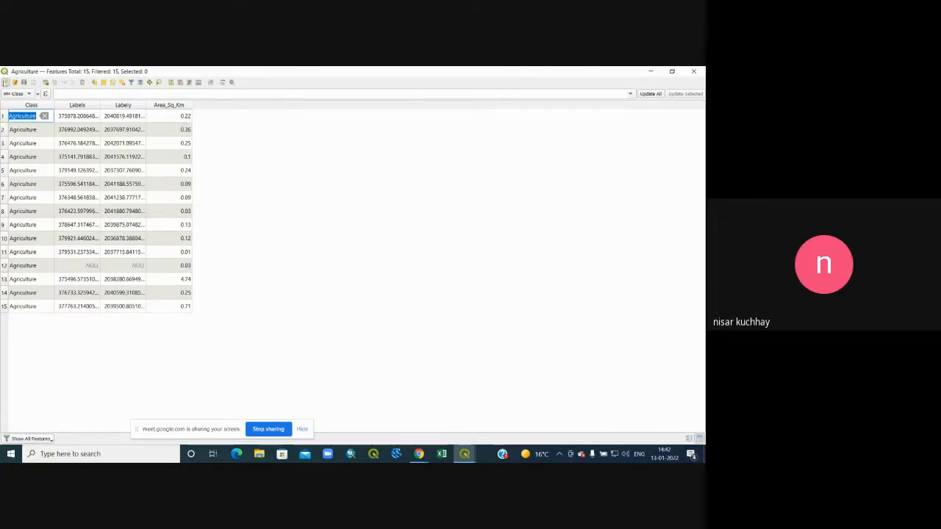
# Stop editing the Agriculture layer, save its changes and close its attribute table
pyautogui.click(5, 82)
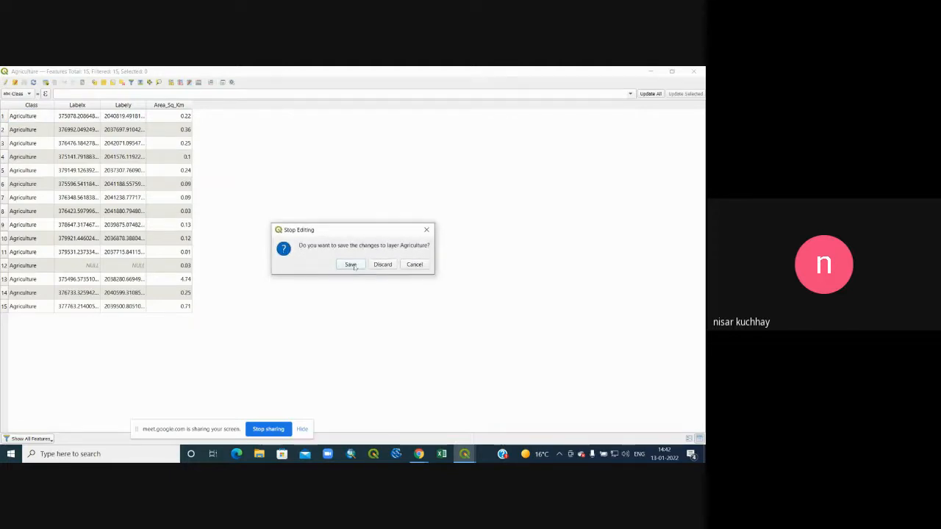
pyautogui.click(350, 265)
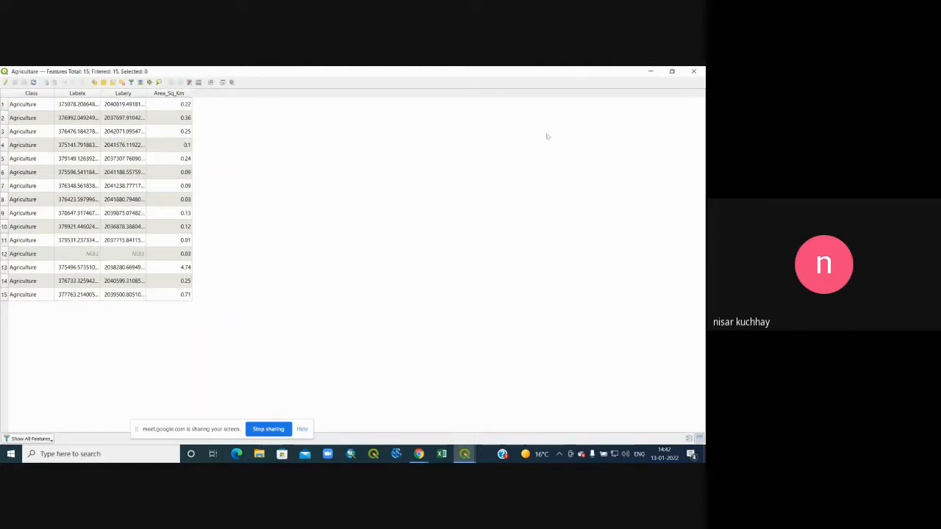
pyautogui.click(695, 71)
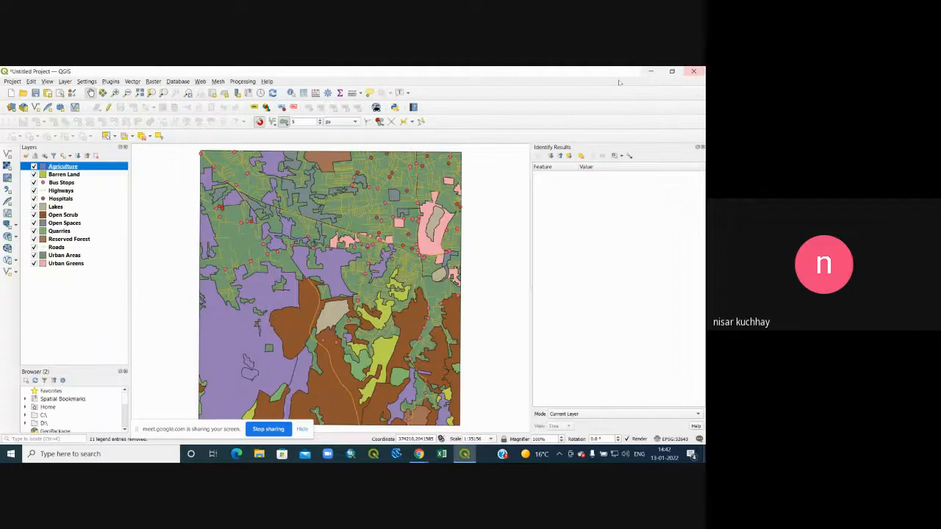
# Make the Highways attribute table editable and add a decimal number (real) field named Area_M with two decimal places
pyautogui.rightClick(55, 191)
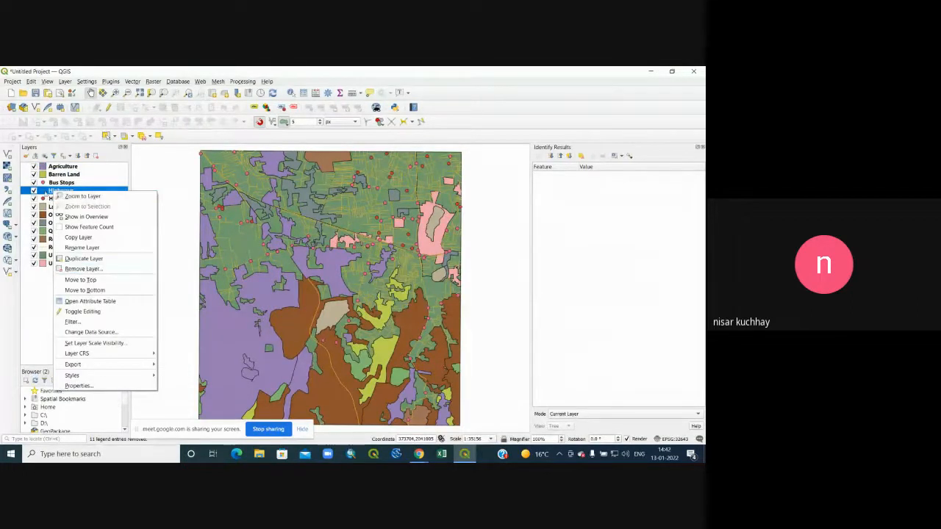
pyautogui.click(90, 302)
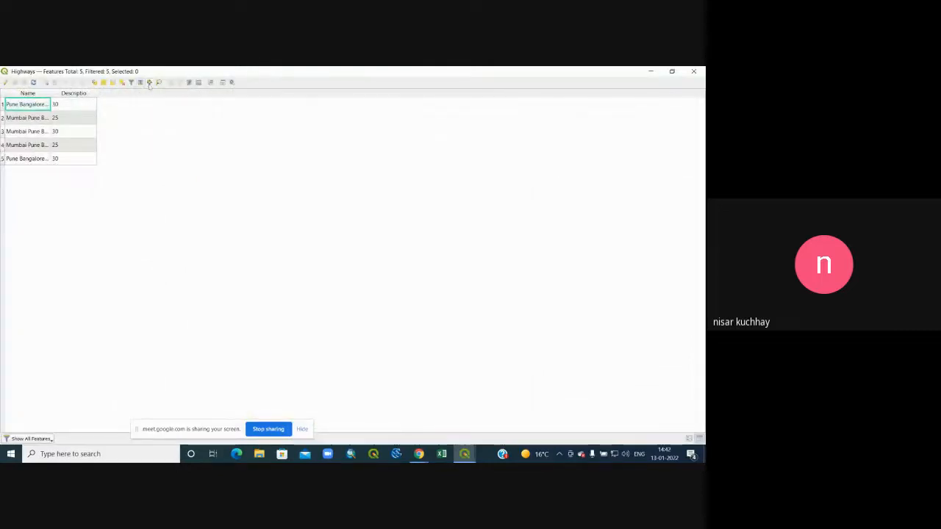
pyautogui.click(5, 83)
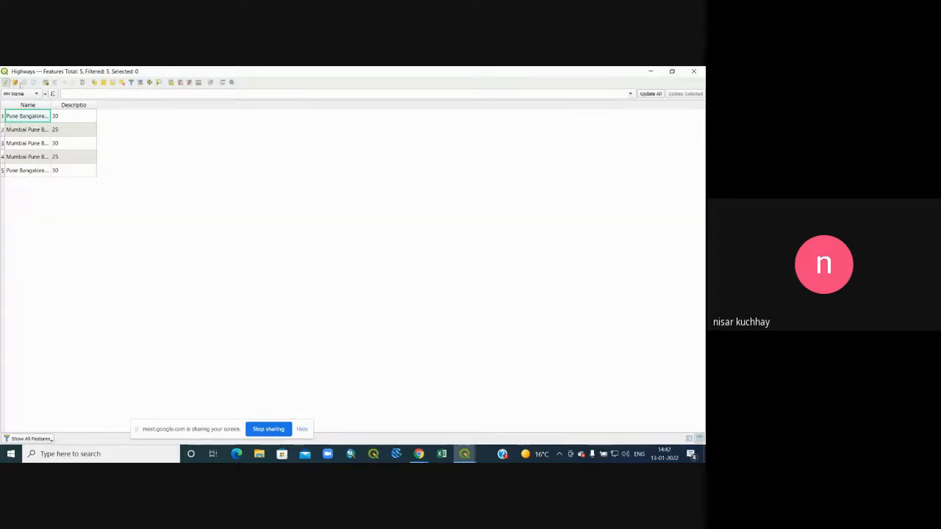
pyautogui.click(170, 82)
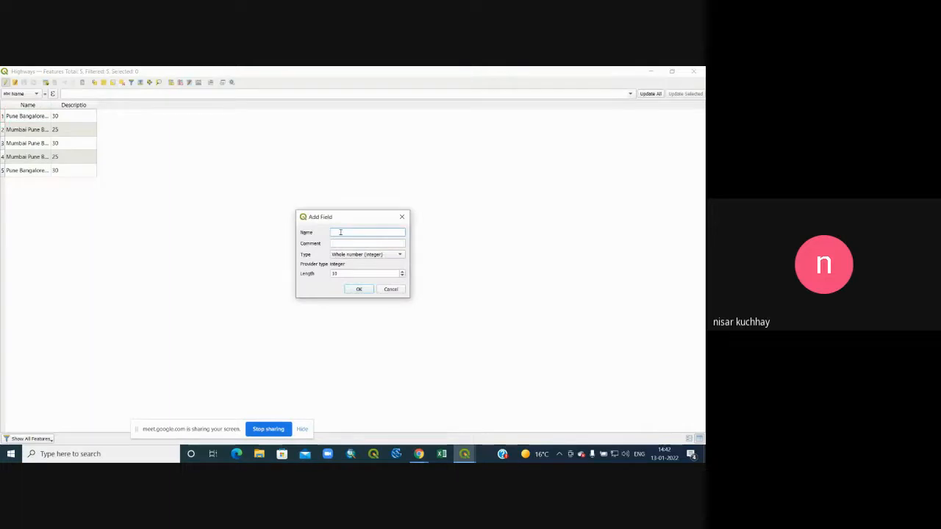
pyautogui.write('Area')
pyautogui.hotkey('ctrl', 'a')
pyautogui.click(396, 256)
pyautogui.click(363, 273)
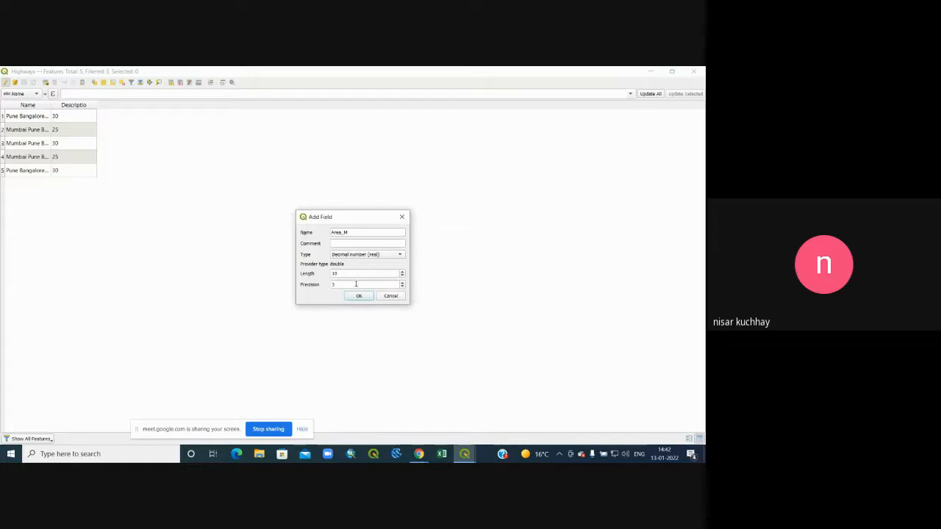
pyautogui.doubleClick(340, 286)
pyautogui.click(359, 296)
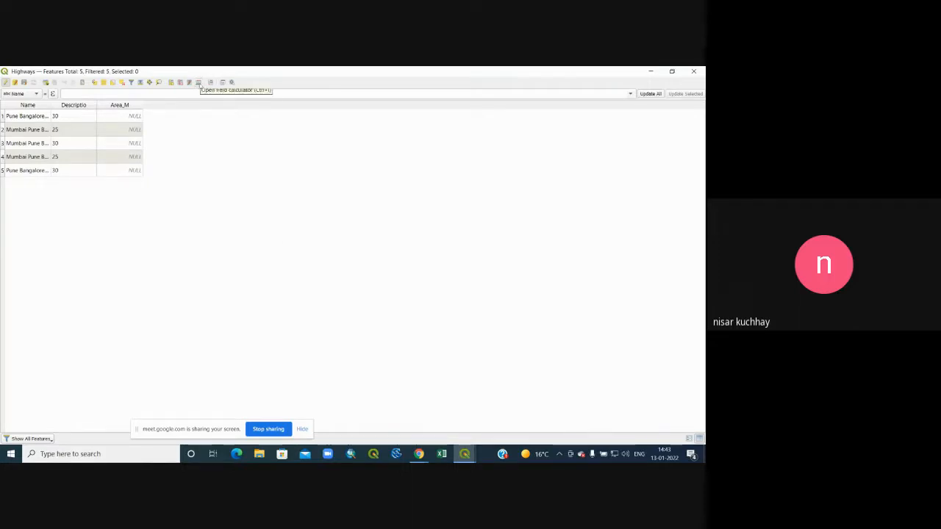
# Update the existing Area_M field of the Highways layer with the field calculator using the geometry expression $length
pyautogui.click(198, 82)
pyautogui.click(437, 174)
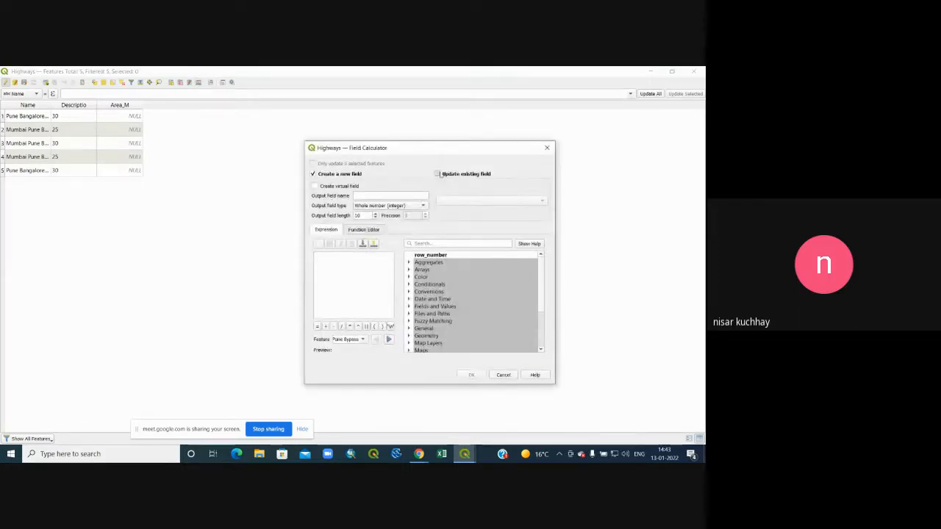
pyautogui.click(464, 201)
pyautogui.click(464, 219)
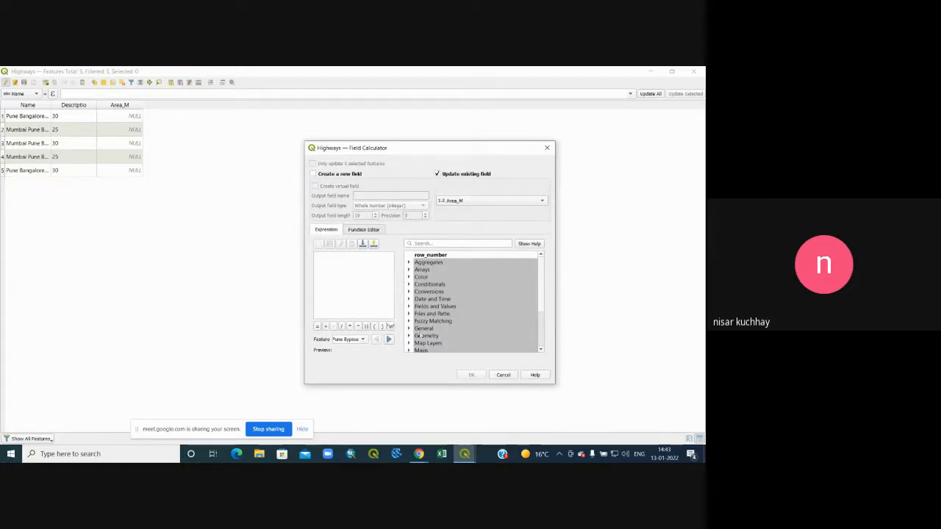
pyautogui.click(410, 335)
pyautogui.scroll(-3, 486, 300)
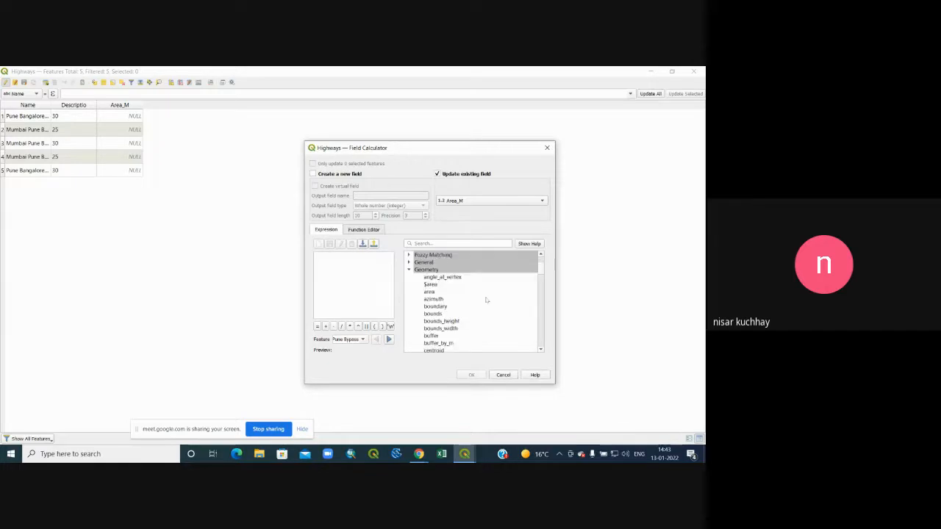
pyautogui.scroll(-6, 466, 296)
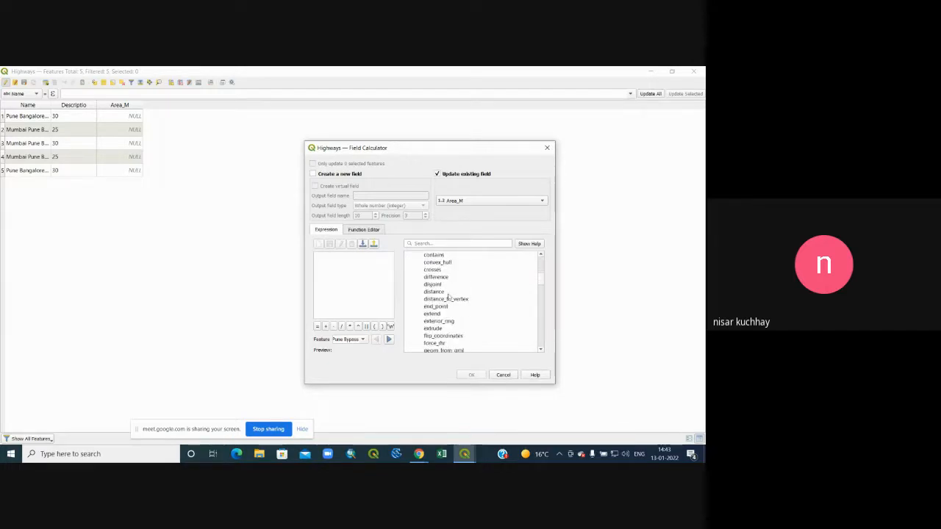
pyautogui.scroll(7, 453, 276)
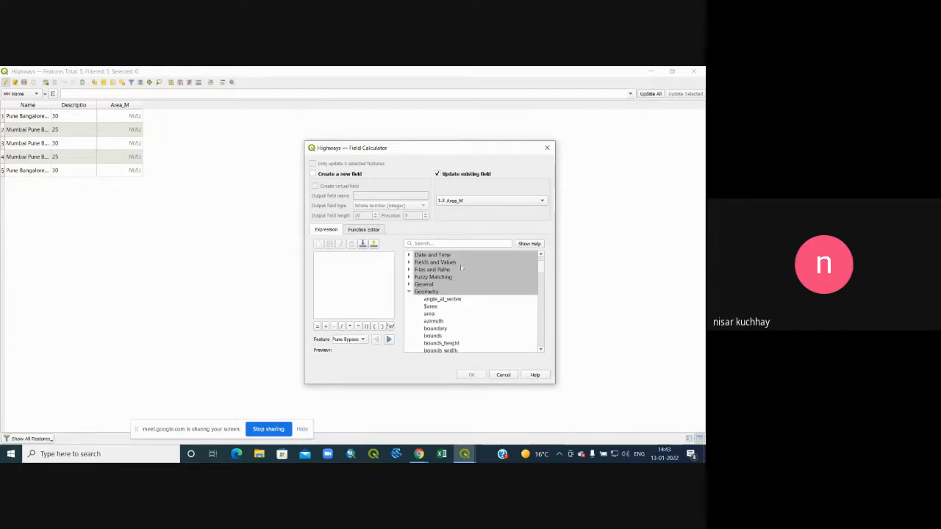
pyautogui.scroll(-8, 444, 269)
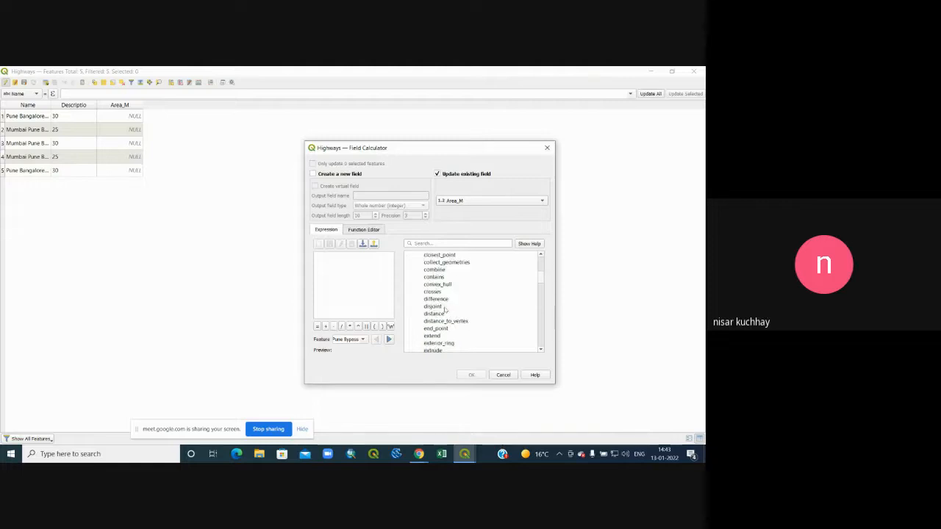
pyautogui.scroll(-2, 445, 310)
pyautogui.scroll(-3, 449, 303)
pyautogui.scroll(-10, 446, 297)
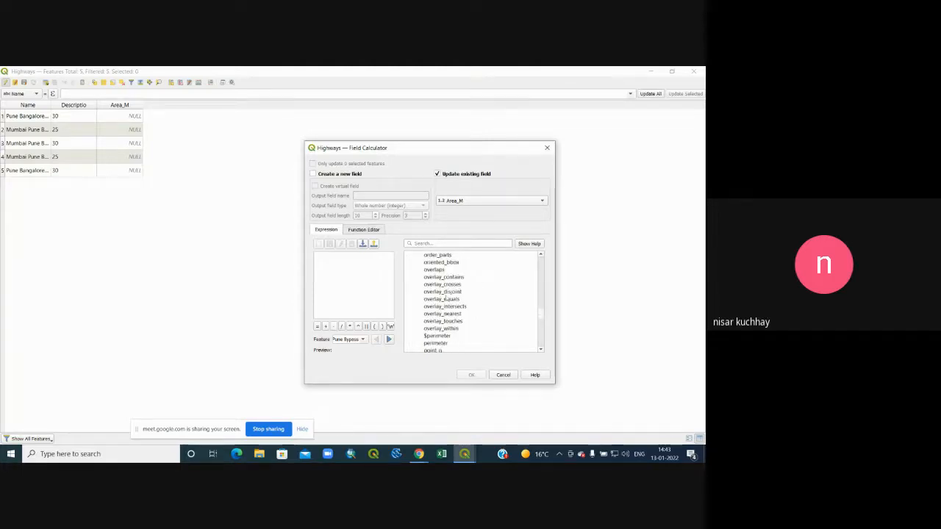
pyautogui.scroll(-15, 447, 299)
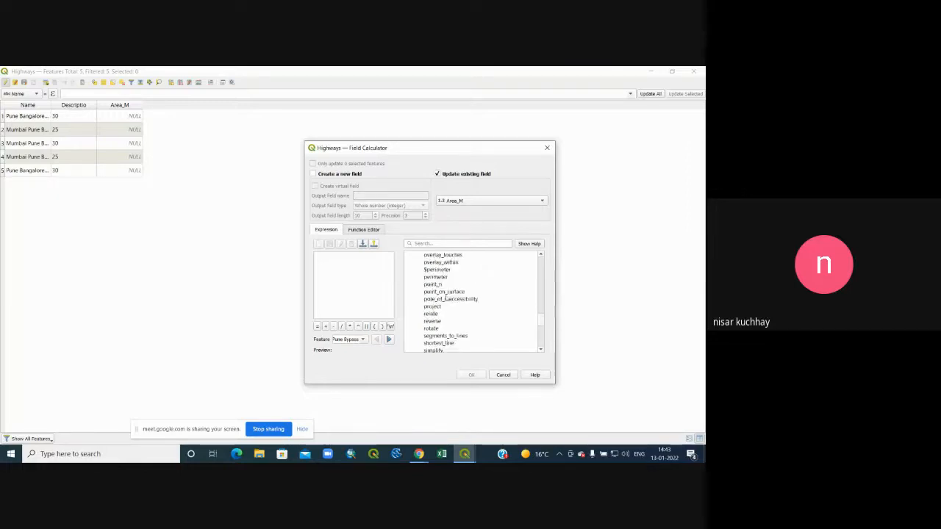
pyautogui.scroll(-1, 446, 298)
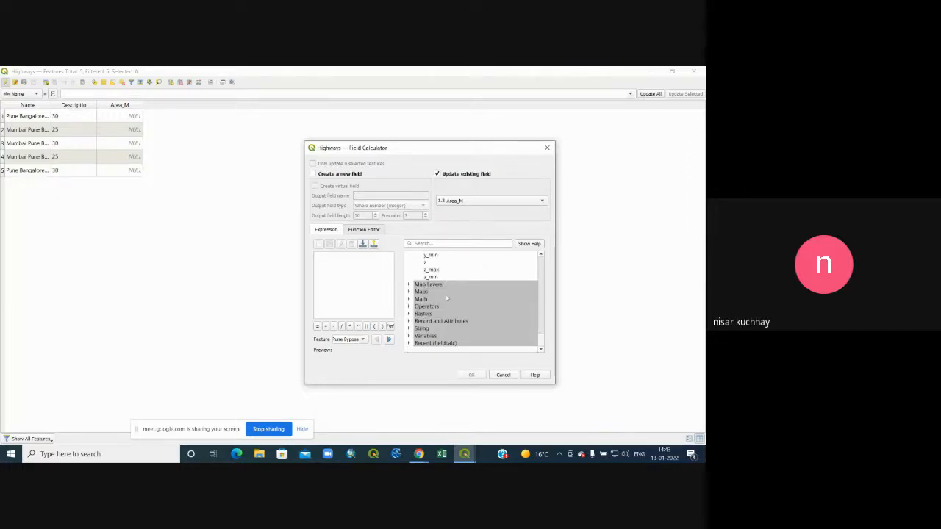
pyautogui.scroll(15, 447, 298)
pyautogui.scroll(3, 443, 284)
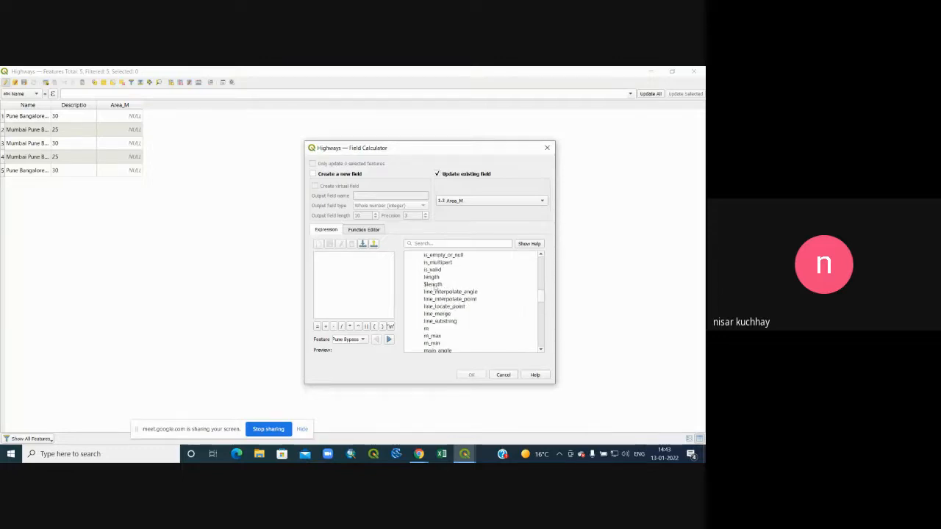
pyautogui.doubleClick(434, 285)
pyautogui.click(466, 375)
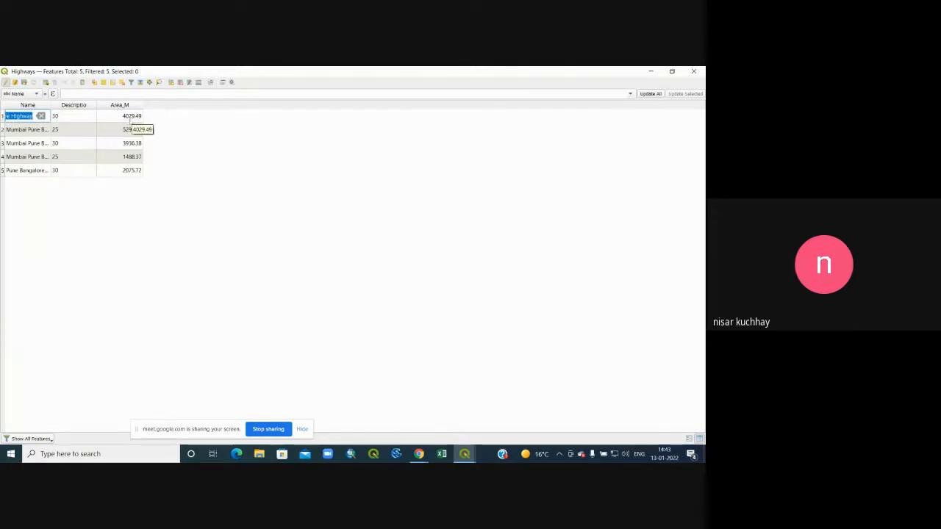
# Select the first Highways record and examine the matching road section on the map
pyautogui.click(3, 116)
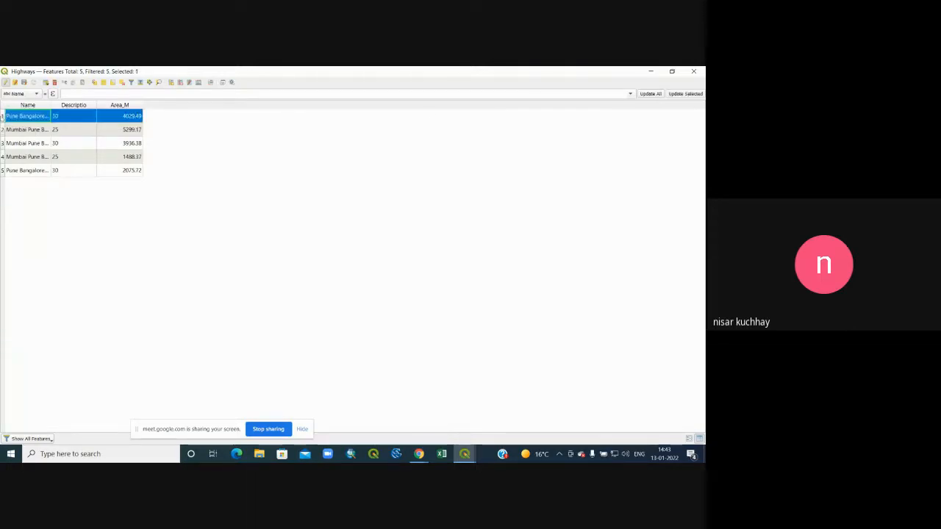
pyautogui.click(695, 72)
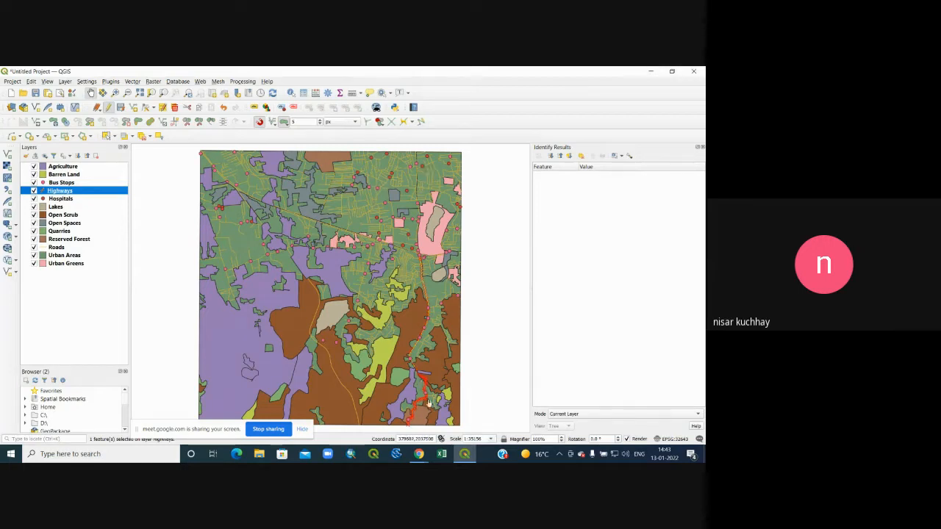
pyautogui.scroll(2, 428, 404)
pyautogui.scroll(-2, 428, 404)
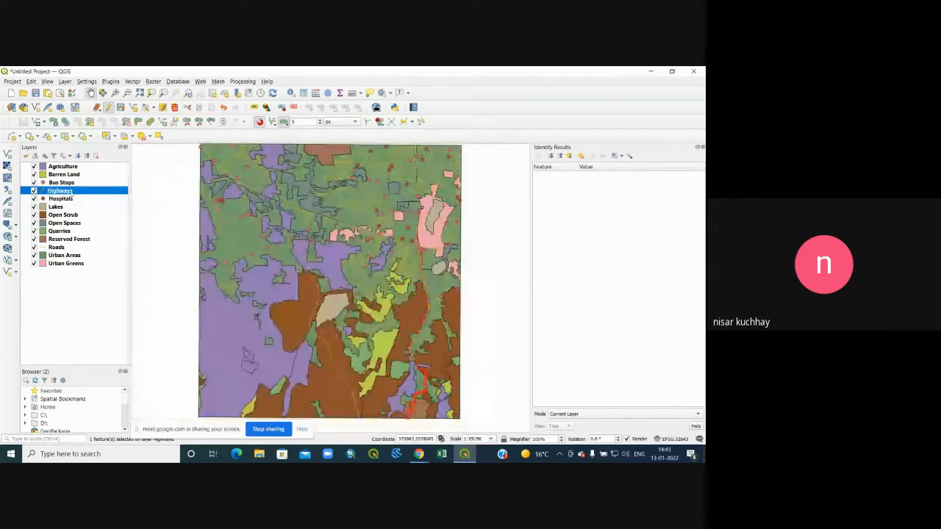
# Reopen the Highways attribute table, stop editing with the changes saved, and close the table
pyautogui.rightClick(71, 194)
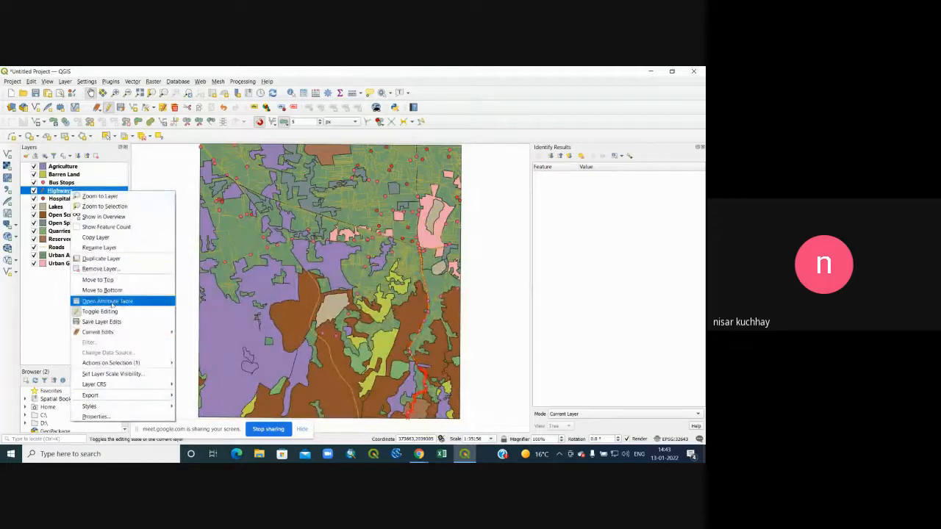
pyautogui.click(110, 302)
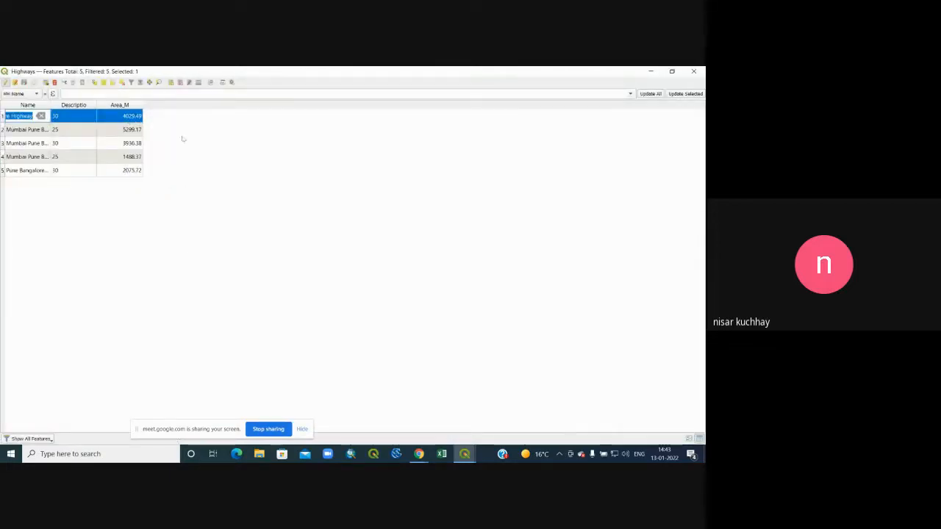
pyautogui.click(8, 82)
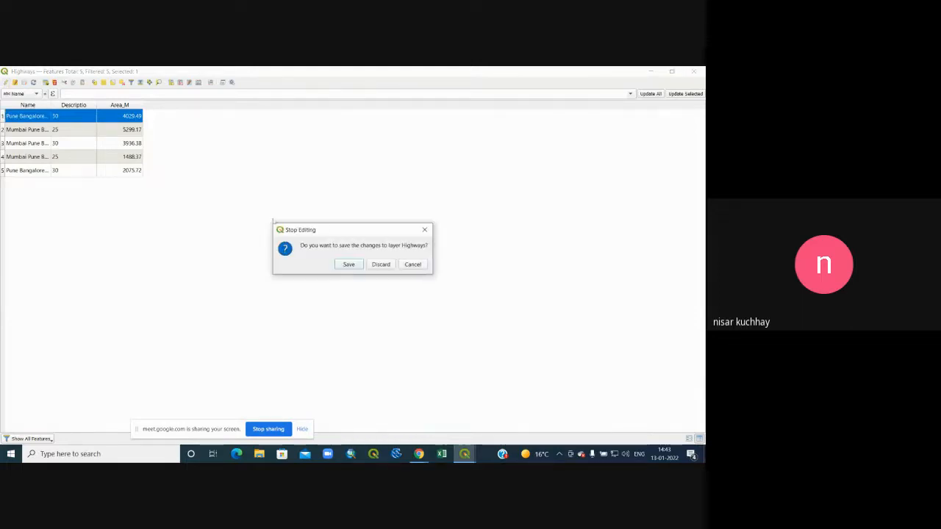
pyautogui.click(352, 266)
pyautogui.click(694, 71)
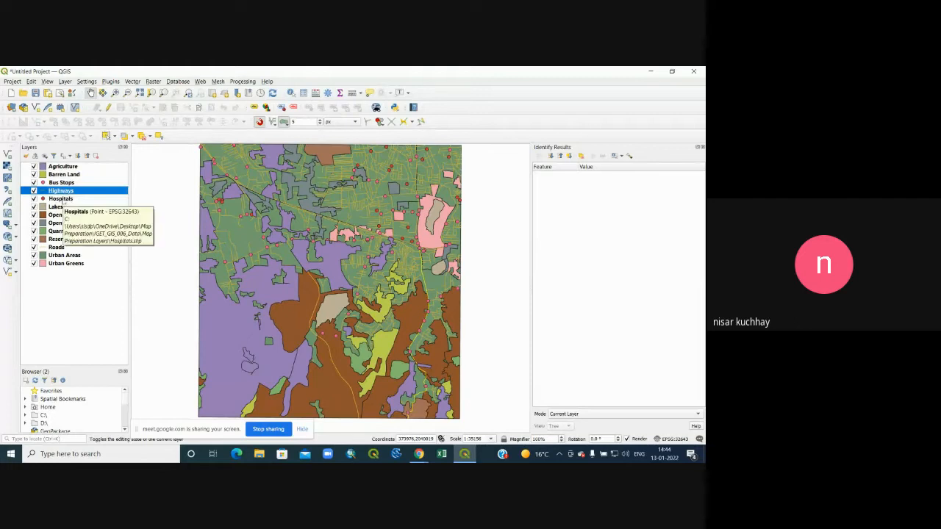
# Reorder the layers so Bus Stops, Hospitals, Highways and Roads are stacked in that order above all polygon layers
pyautogui.moveTo(63, 184)
pyautogui.mouseDown()
pyautogui.moveTo(62, 170)
pyautogui.moveTo(63, 202)
pyautogui.mouseUp()
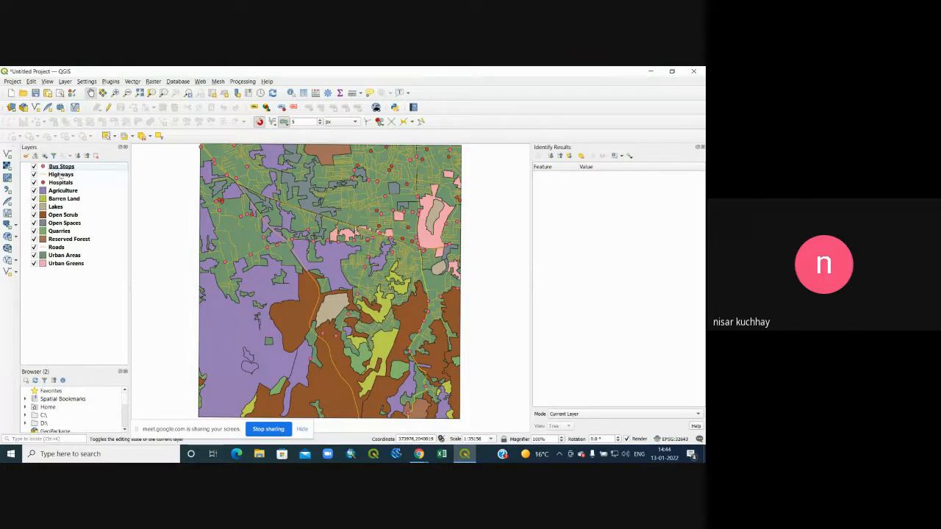
pyautogui.moveTo(61, 168)
pyautogui.mouseDown()
pyautogui.moveTo(64, 195)
pyautogui.moveTo(59, 182)
pyautogui.moveTo(71, 175)
pyautogui.mouseUp()
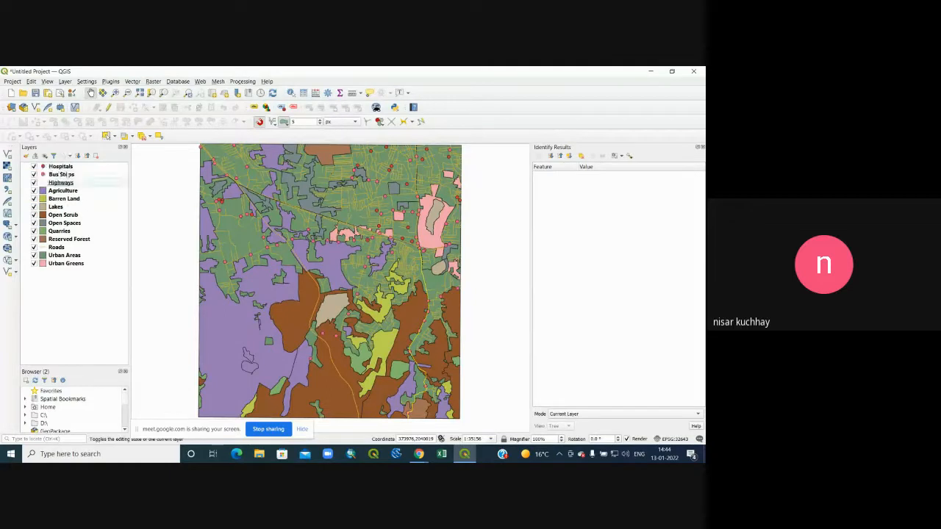
pyautogui.moveTo(56, 247); pyautogui.dragTo(59, 193)
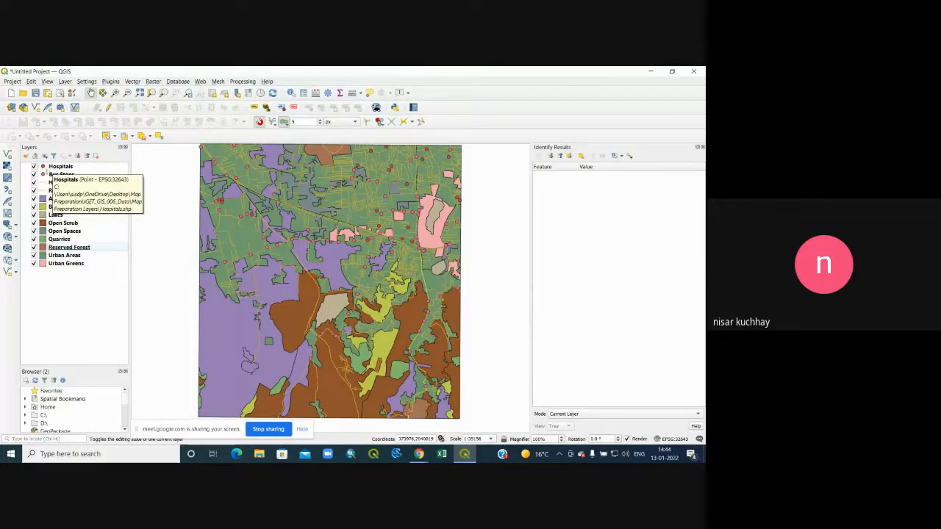
pyautogui.moveTo(49, 171); pyautogui.dragTo(60, 179)
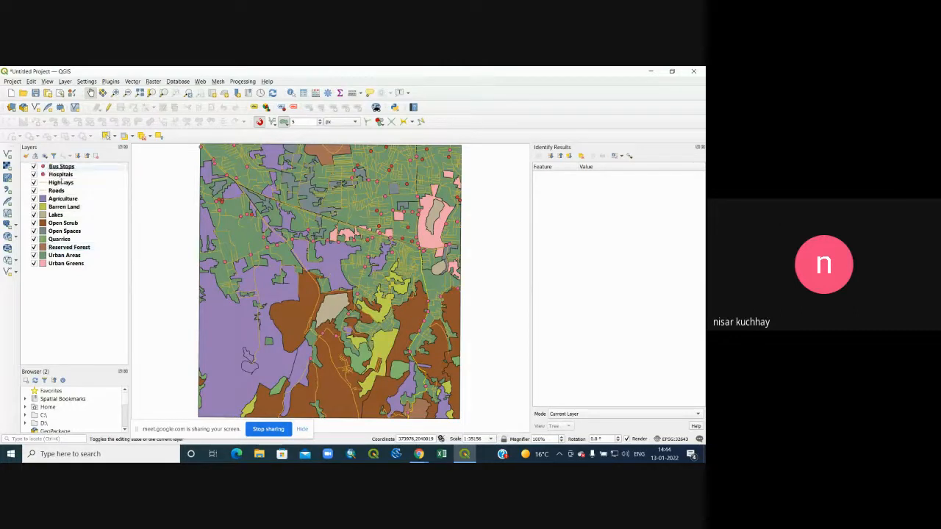
# Open the Bus Stops layer's symbology and select its Simple Marker symbol layer
pyautogui.doubleClick(61, 166)
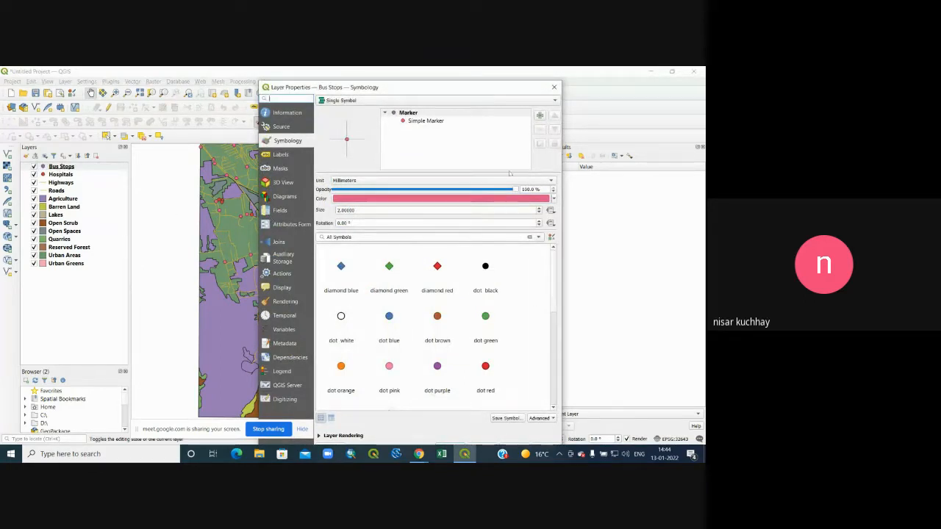
pyautogui.click(430, 122)
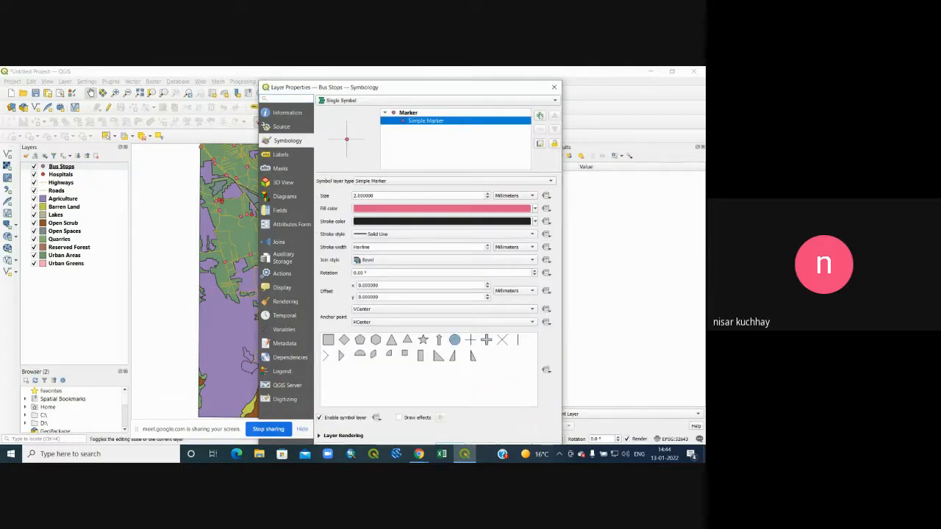
pyautogui.click(540, 115)
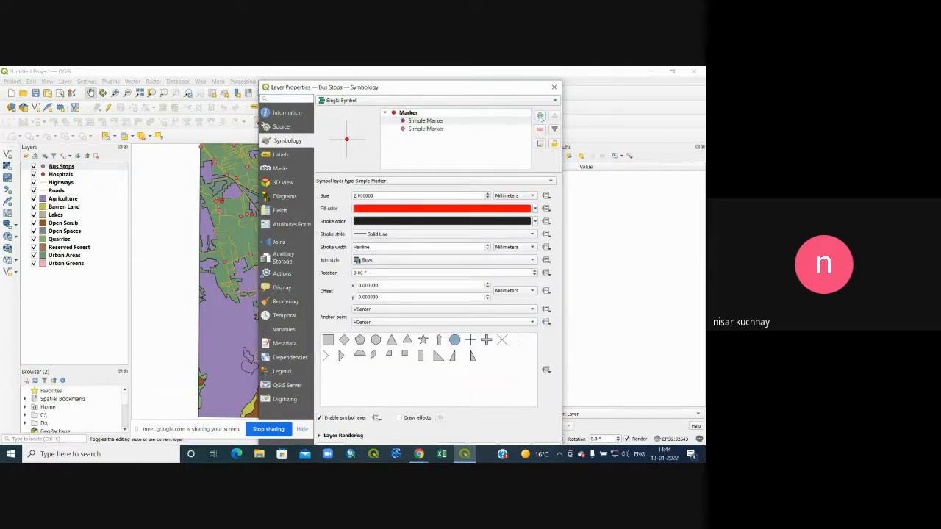
pyautogui.click(430, 121)
pyautogui.click(540, 129)
# Change the Bus Stops symbol layer type to SVG Marker and choose the transport bus stop image (highway=bus_stop.svg)
pyautogui.click(525, 181)
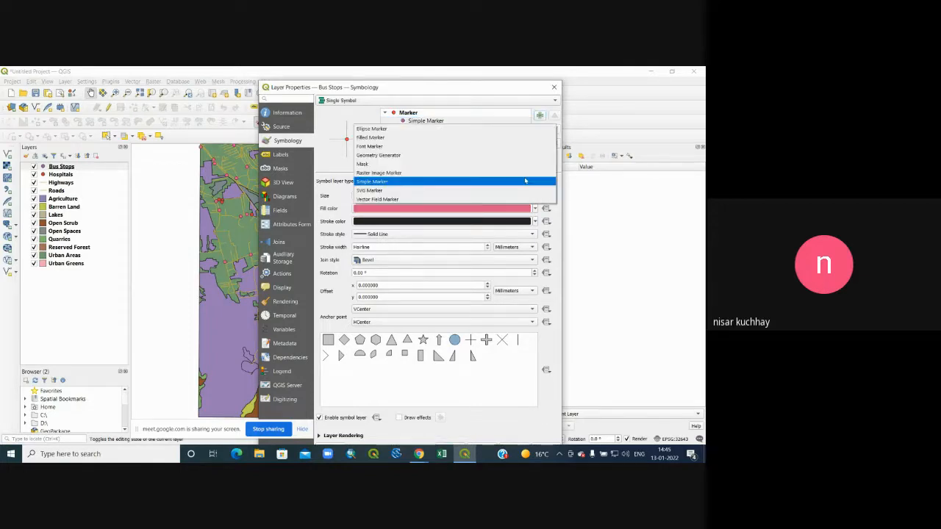
pyautogui.click(544, 183)
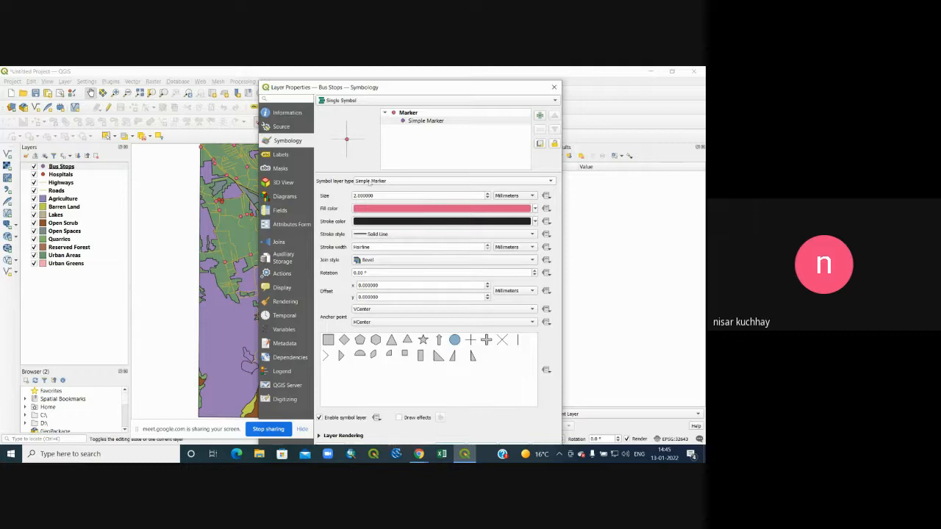
pyautogui.click(546, 181)
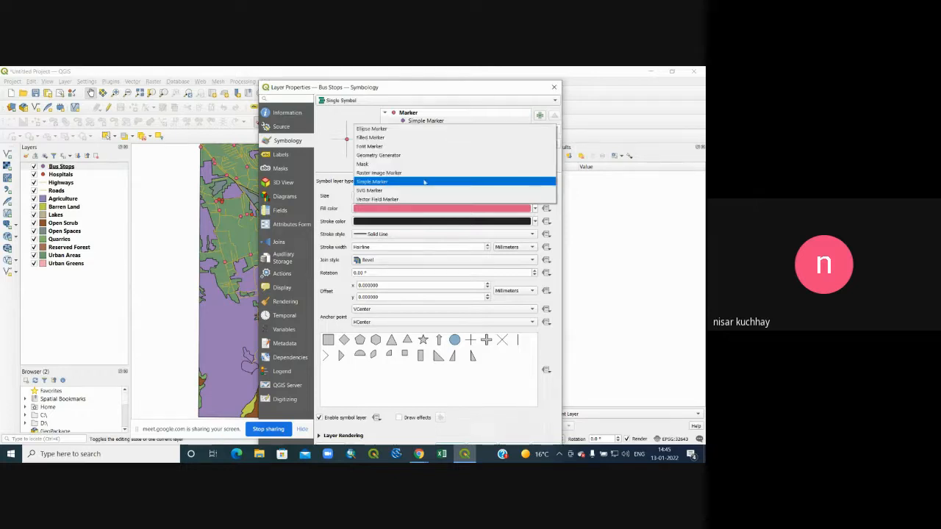
pyautogui.click(409, 190)
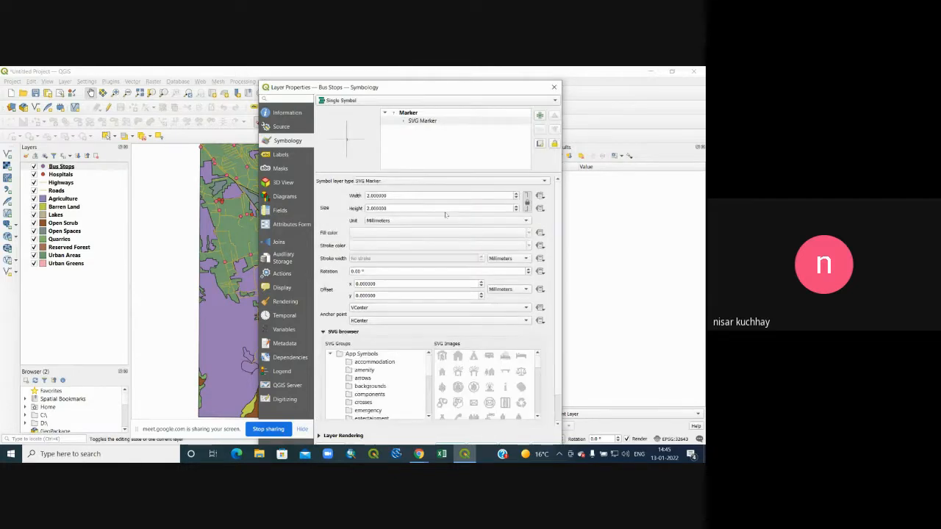
pyautogui.scroll(-8, 534, 374)
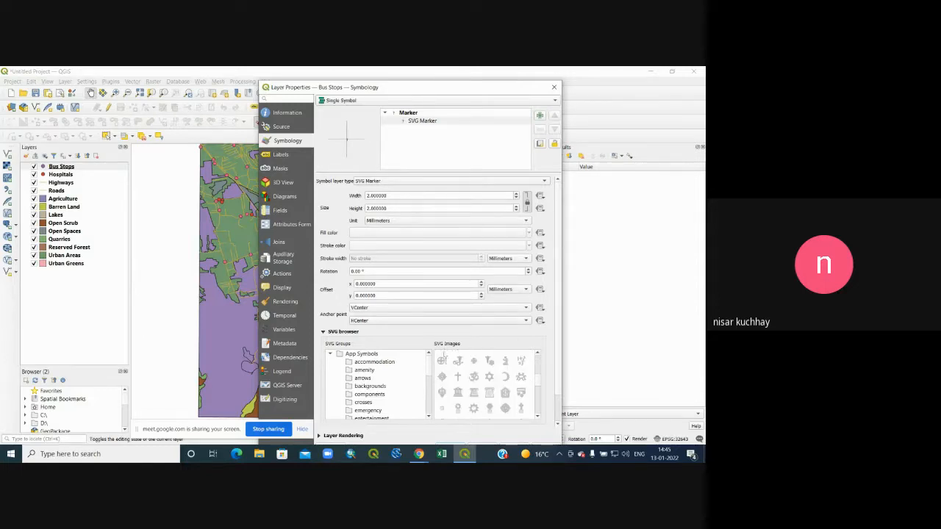
pyautogui.scroll(5, 485, 379)
pyautogui.scroll(-5, 478, 358)
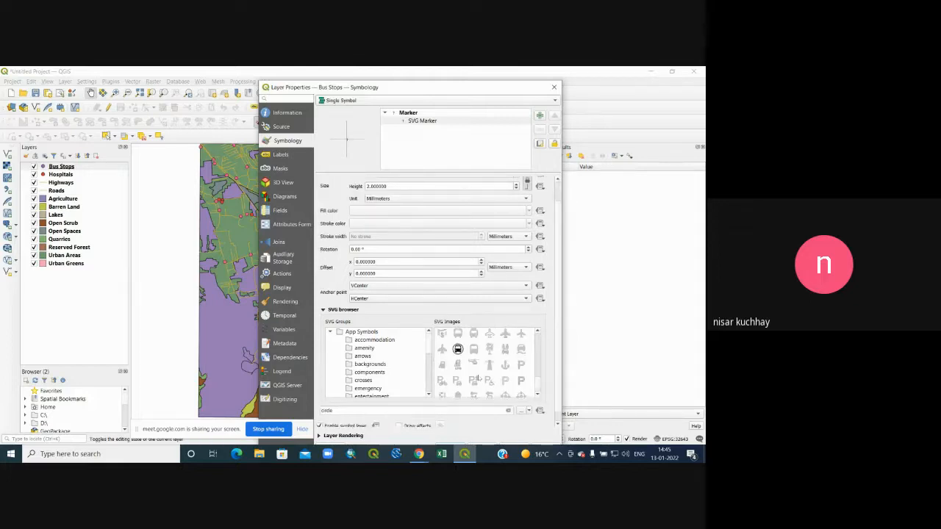
pyautogui.click(457, 349)
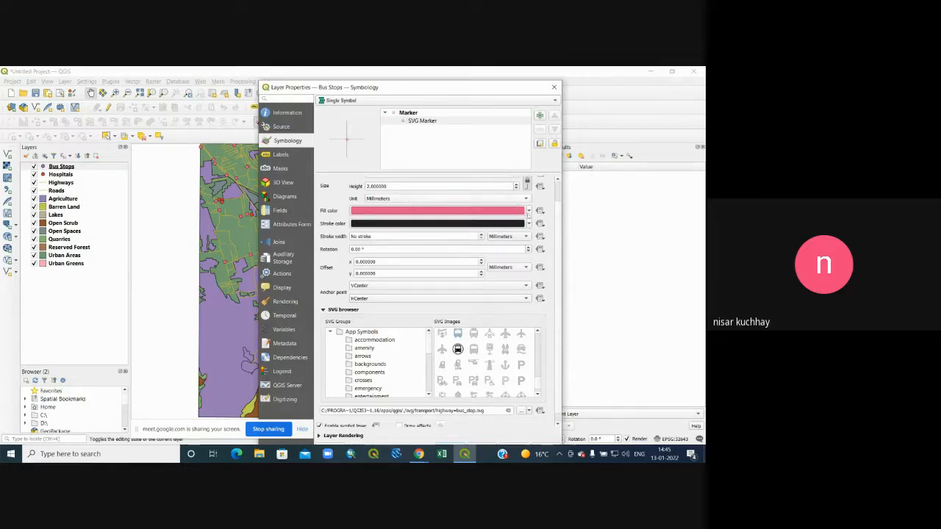
# Set the bus stop marker's fill color to blue and its size to 3.4 millimeters
pyautogui.click(529, 211)
pyautogui.moveTo(370, 296)
pyautogui.mouseDown()
pyautogui.moveTo(379, 304)
pyautogui.moveTo(384, 286)
pyautogui.mouseUp()
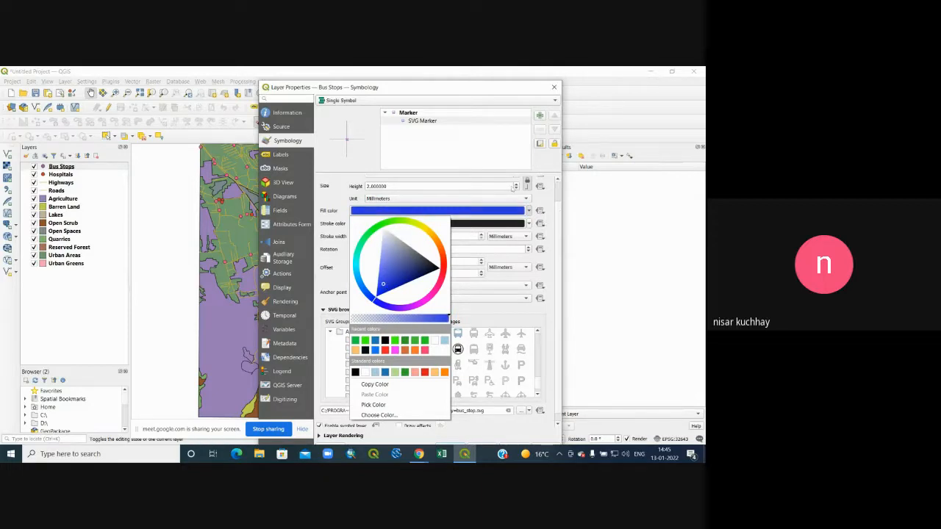
pyautogui.click(516, 185)
pyautogui.click(516, 183)
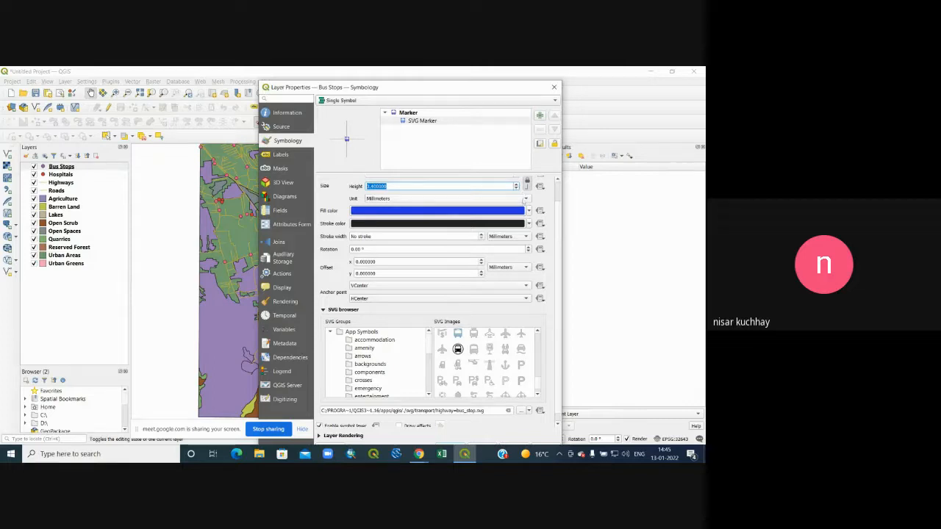
# Try points as the marker's size unit and switch the unit back to millimeters
pyautogui.click(524, 199)
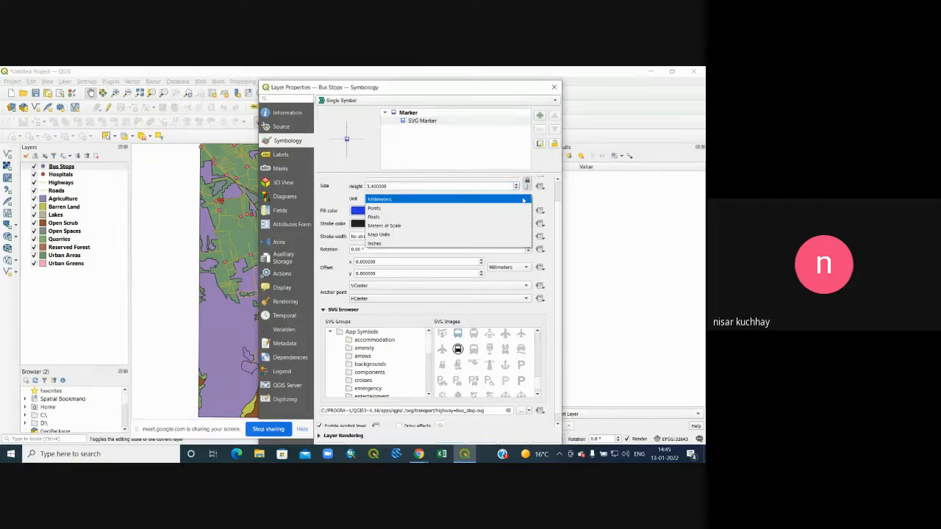
pyautogui.click(383, 208)
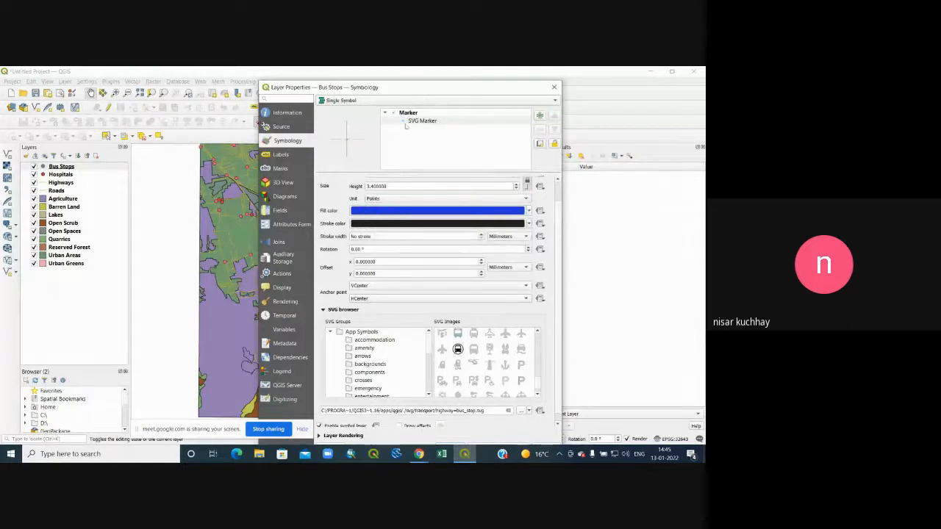
pyautogui.click(519, 199)
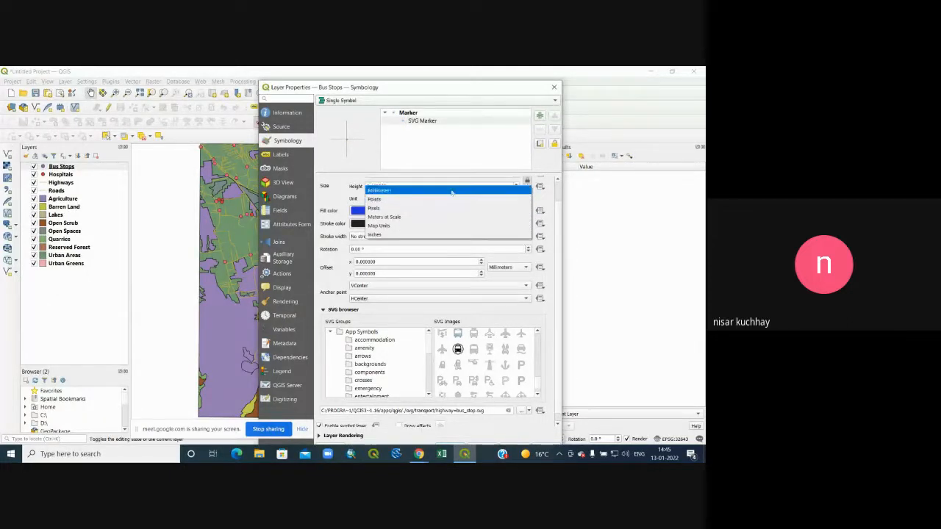
pyautogui.click(439, 189)
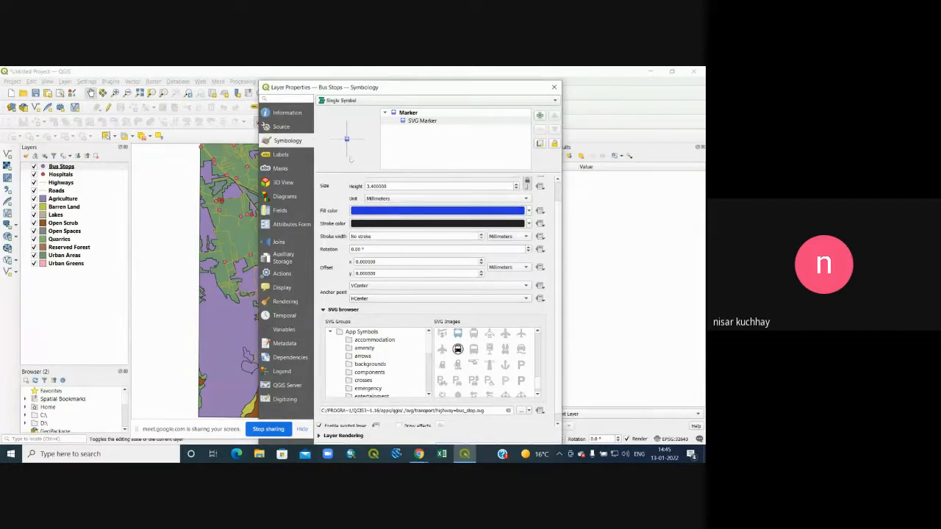
# Apply the SVG marker symbology to the Bus Stops layer and close its properties
pyautogui.moveTo(452, 87); pyautogui.dragTo(462, 71)
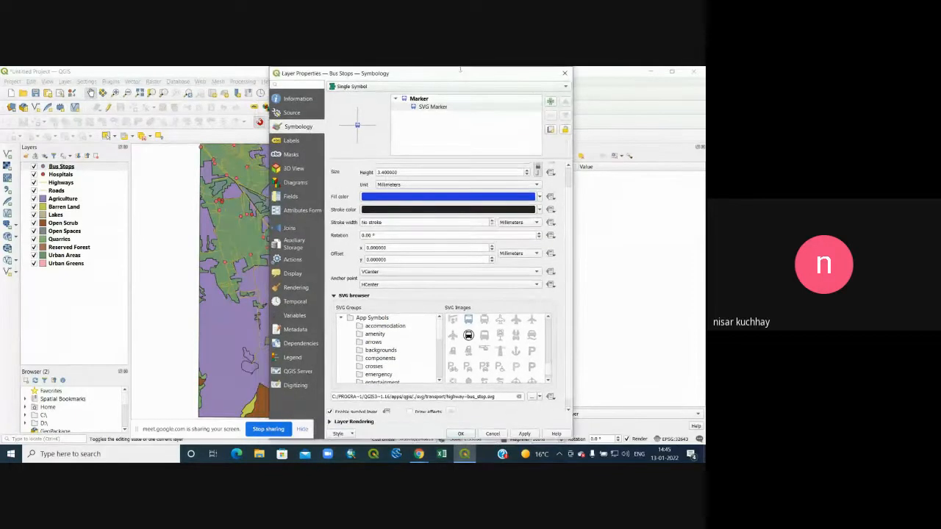
pyautogui.click(524, 433)
pyautogui.click(461, 434)
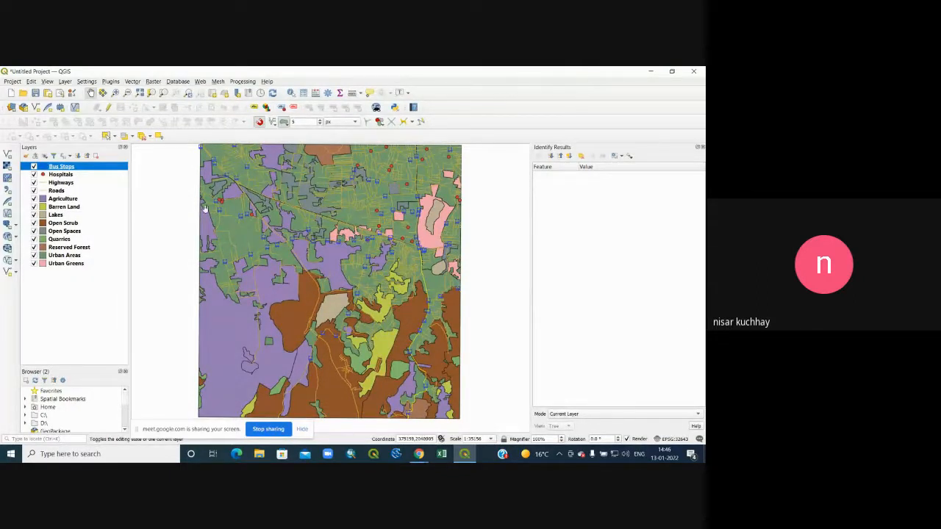
# Reopen the Bus Stops layer properties and enable Single Labels based on the Name field
pyautogui.rightClick(62, 167)
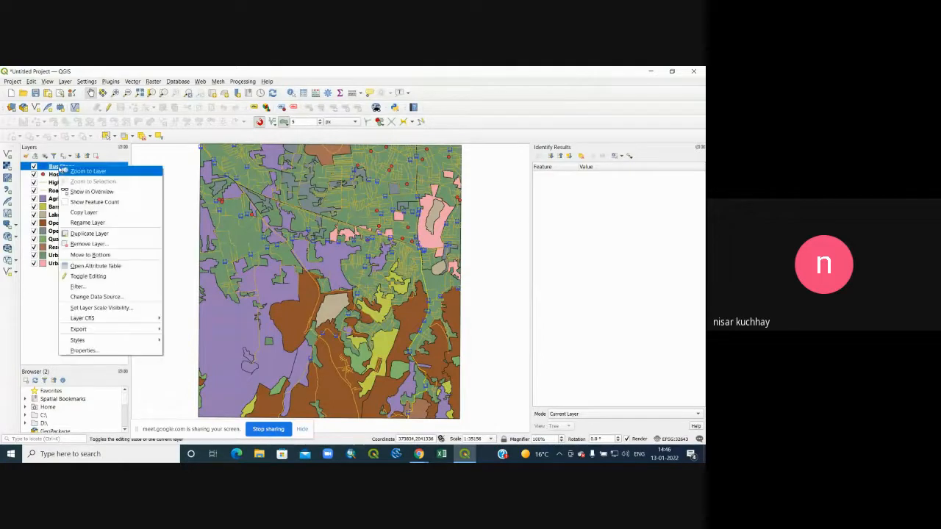
pyautogui.click(85, 351)
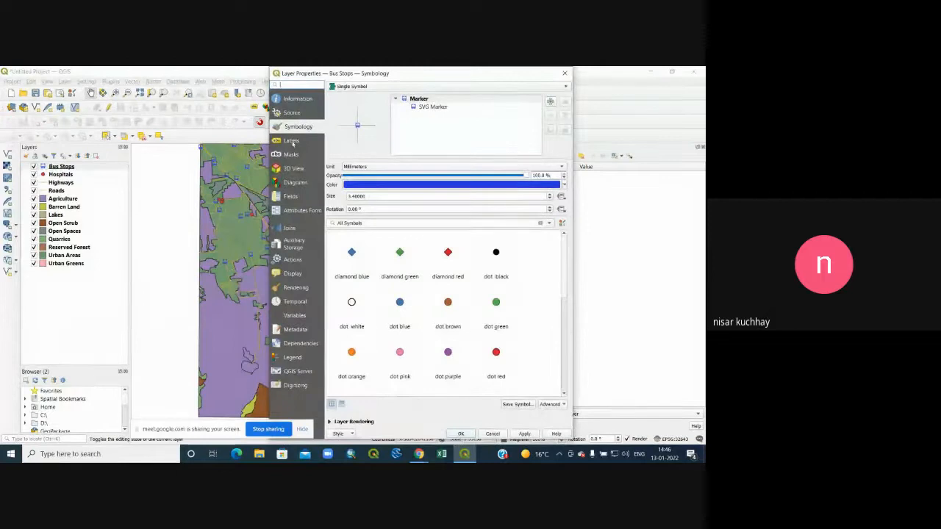
pyautogui.click(292, 141)
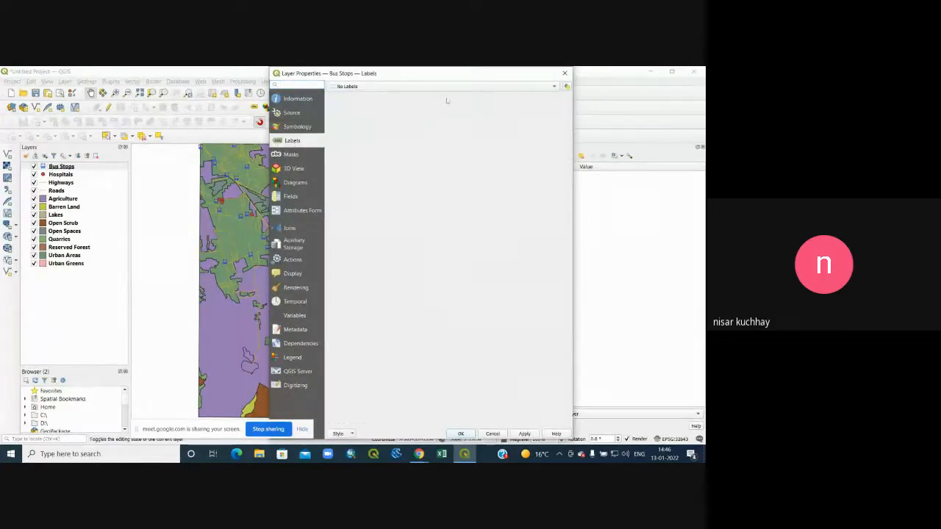
pyautogui.click(489, 86)
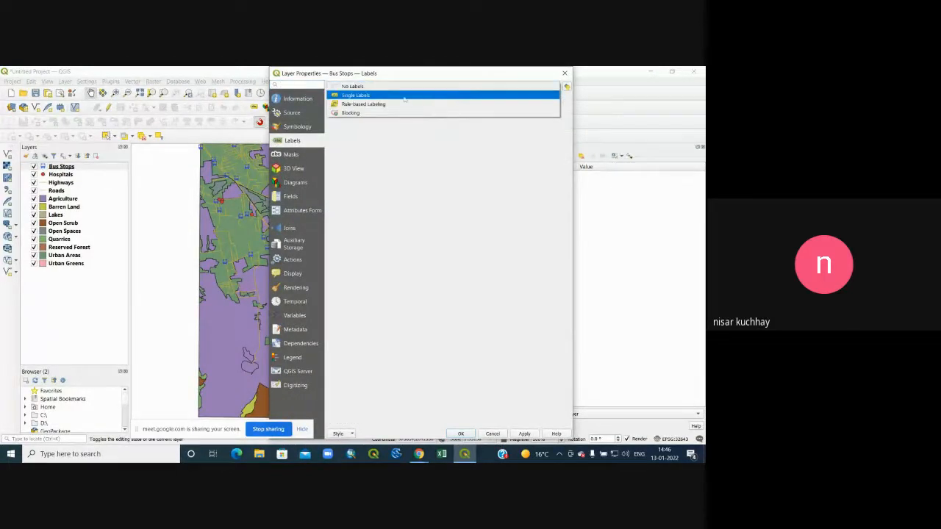
pyautogui.click(360, 95)
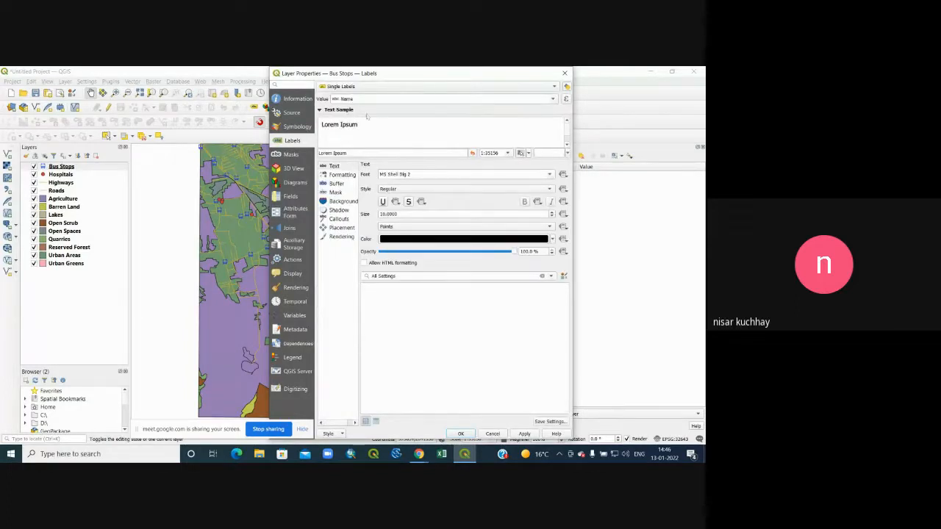
pyautogui.click(552, 100)
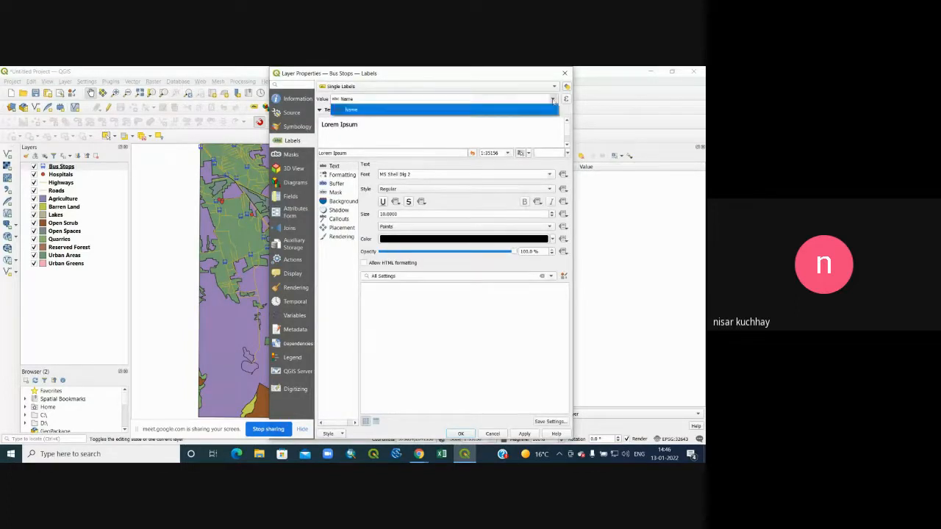
pyautogui.click(553, 101)
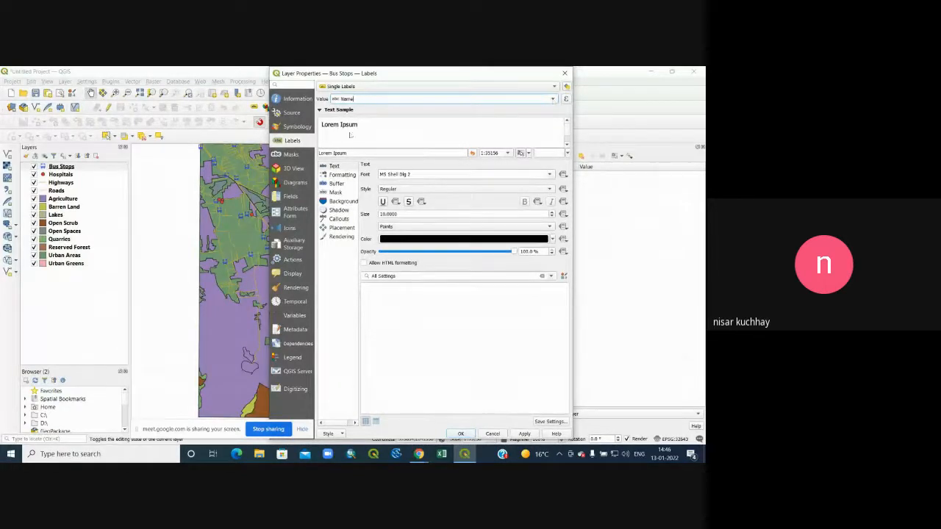
# Format the Bus Stops labels with text size 6, the Microsoft YaHei font and the Bold style
pyautogui.click(552, 216)
pyautogui.click(552, 216)
pyautogui.write('6')
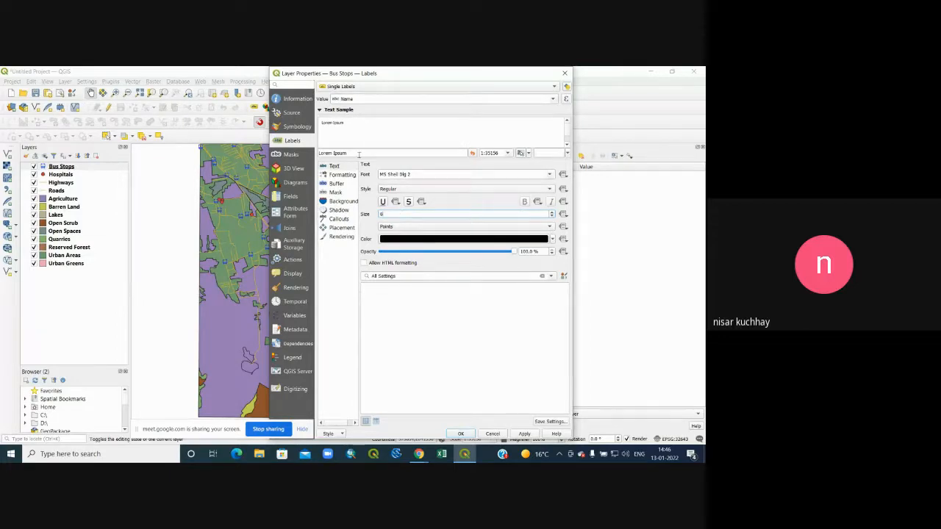
pyautogui.click(544, 174)
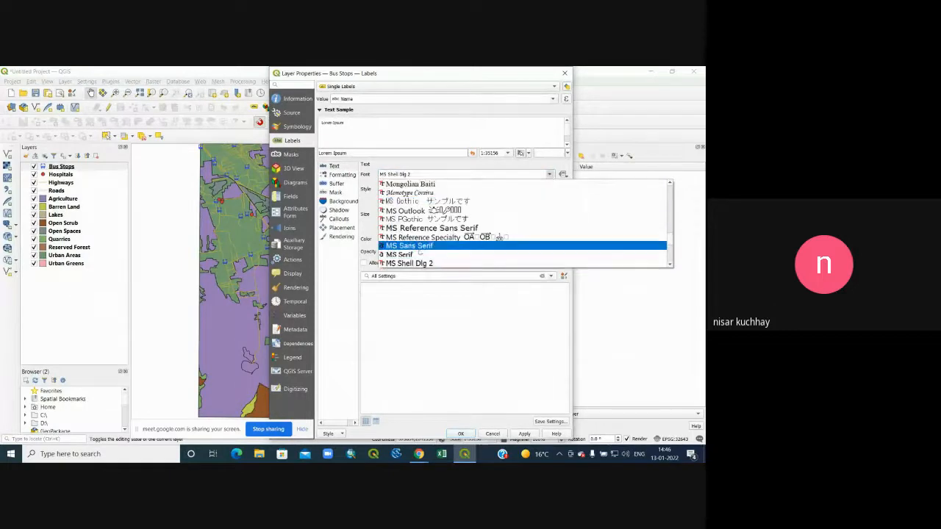
pyautogui.scroll(-5, 421, 251)
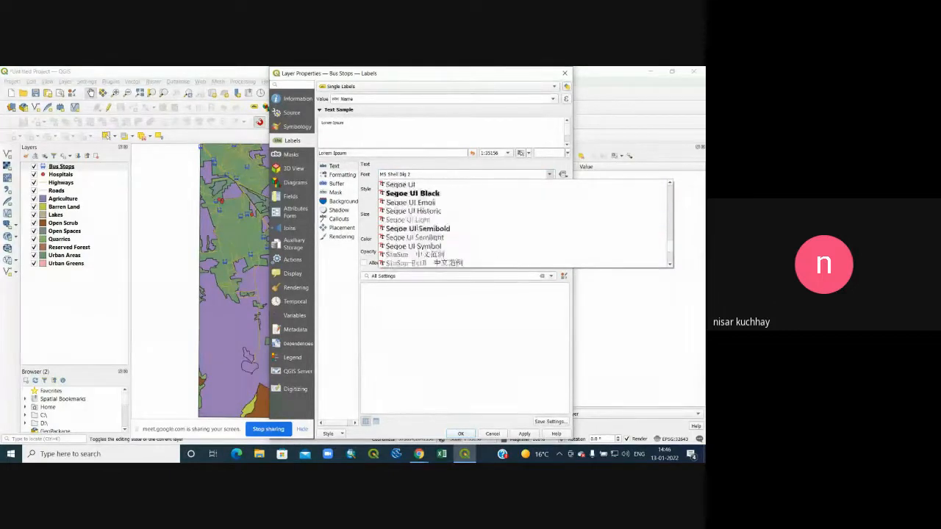
pyautogui.scroll(-6, 416, 227)
pyautogui.scroll(5, 416, 221)
pyautogui.scroll(8, 416, 219)
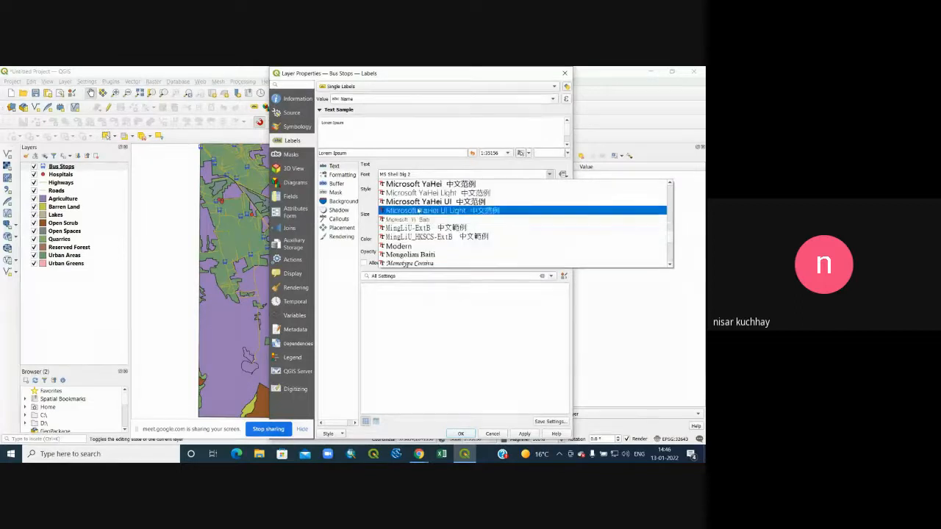
pyautogui.click(419, 184)
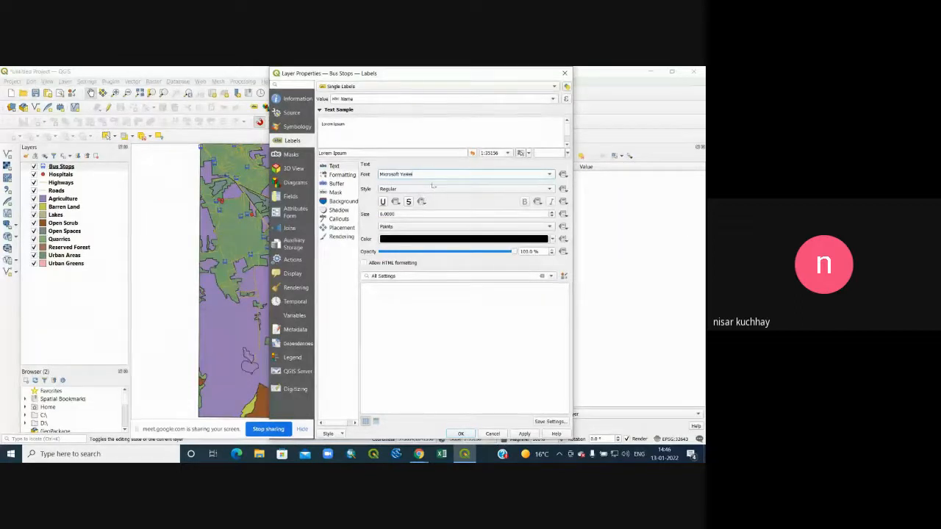
pyautogui.click(509, 189)
pyautogui.click(423, 198)
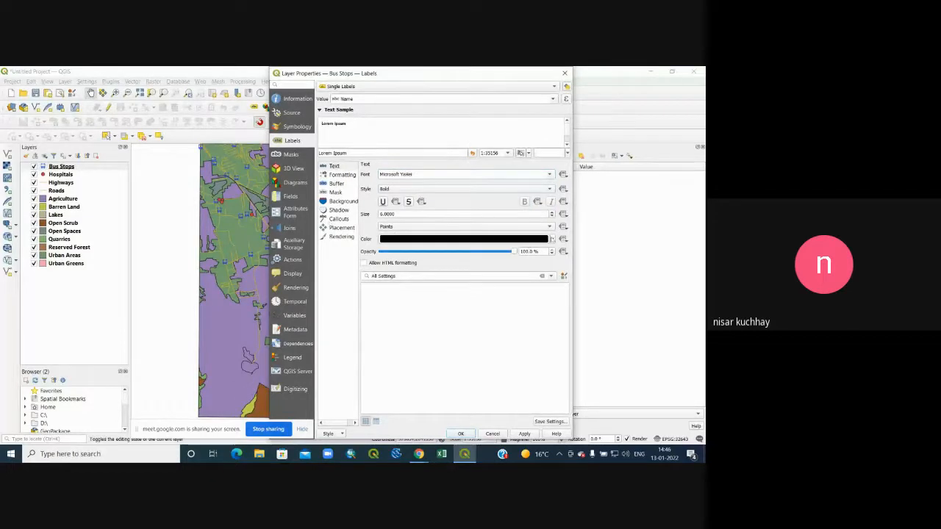
# Set the label size to 8 points, apply the labels to the Bus Stops layer and close its properties
pyautogui.click(551, 211)
pyautogui.click(552, 241)
pyautogui.click(519, 247)
pyautogui.click(556, 241)
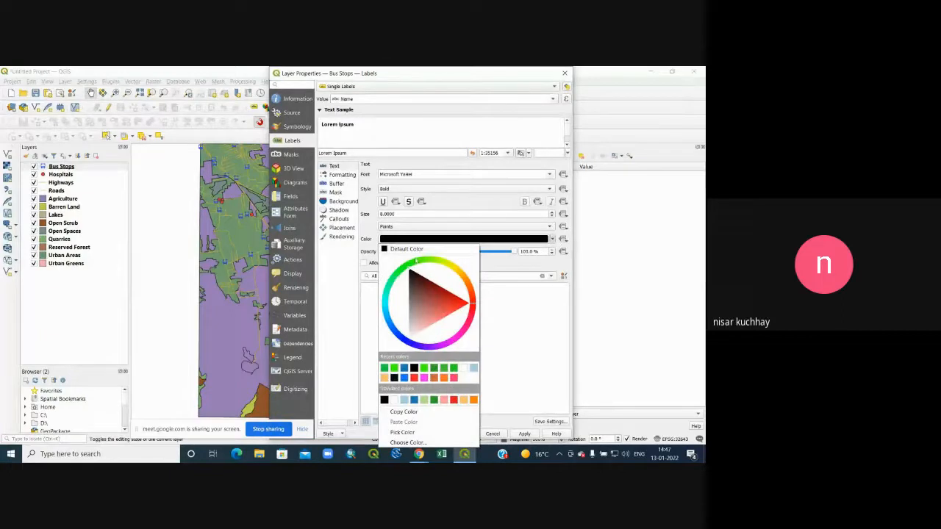
pyautogui.click(426, 240)
pyautogui.moveTo(407, 74); pyautogui.dragTo(371, 73)
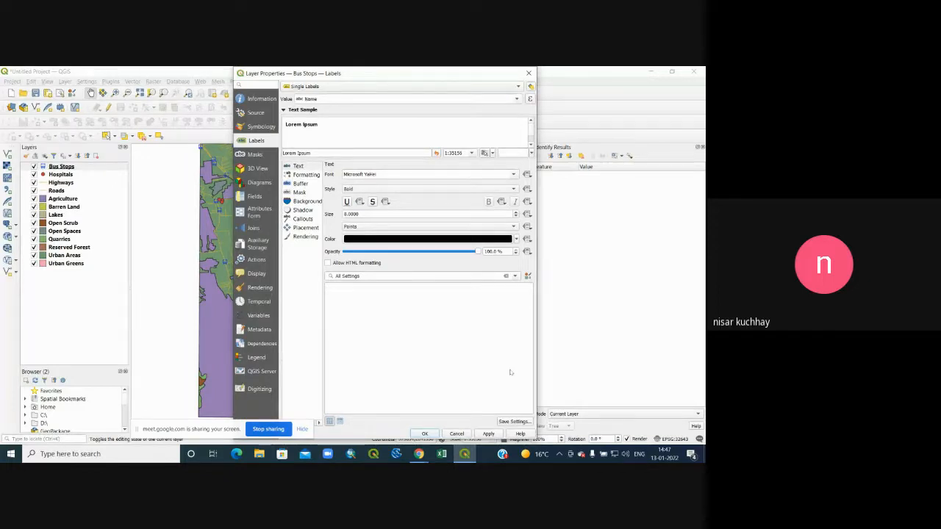
pyautogui.click(488, 434)
pyautogui.click(424, 434)
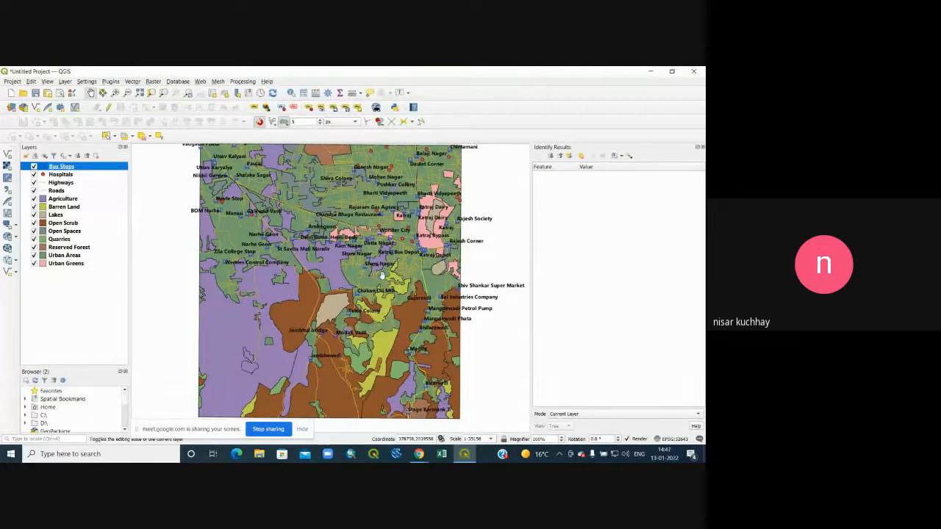
# Reduce the Bus Stops label size to 5 points and apply the change to the layer
pyautogui.rightClick(76, 168)
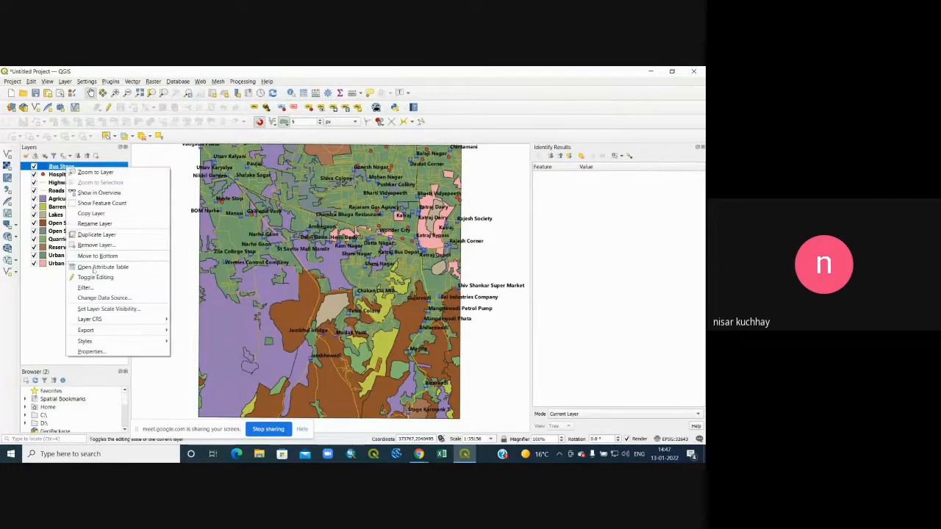
pyautogui.click(103, 352)
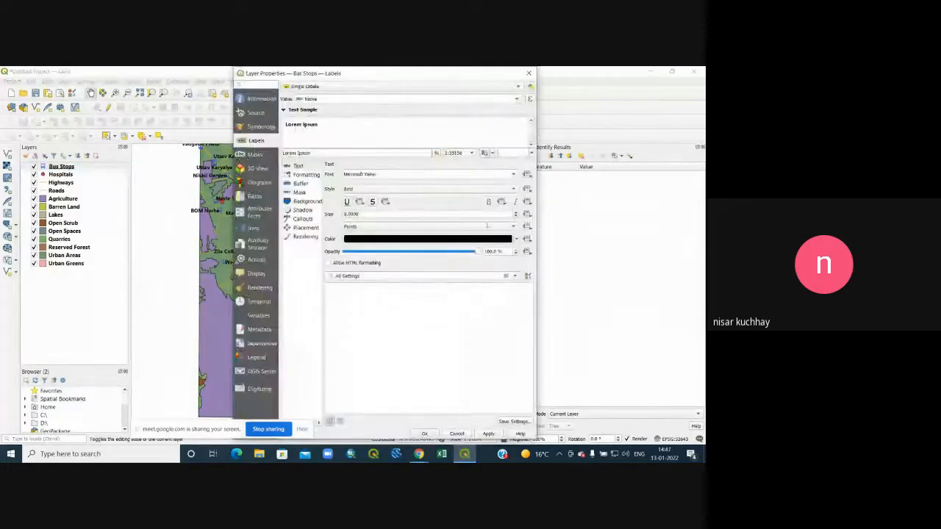
pyautogui.click(515, 217)
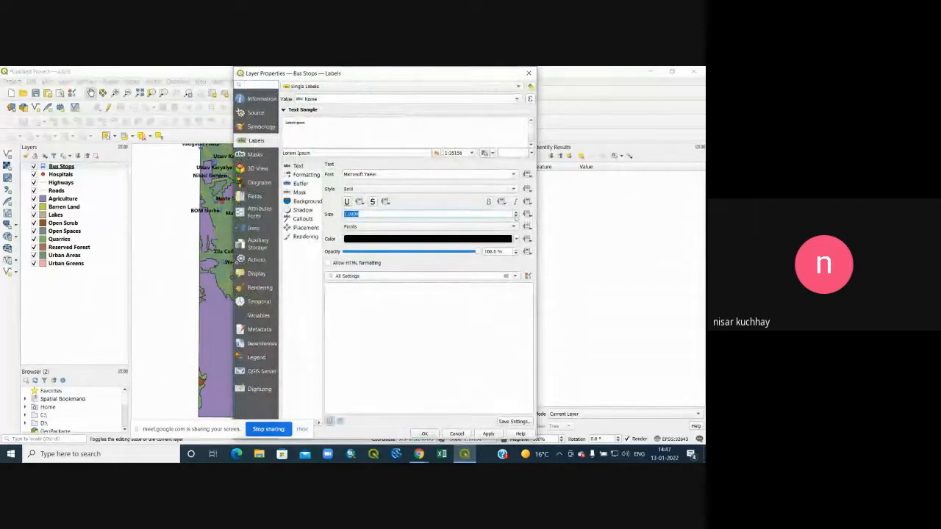
pyautogui.click(487, 434)
pyautogui.click(425, 434)
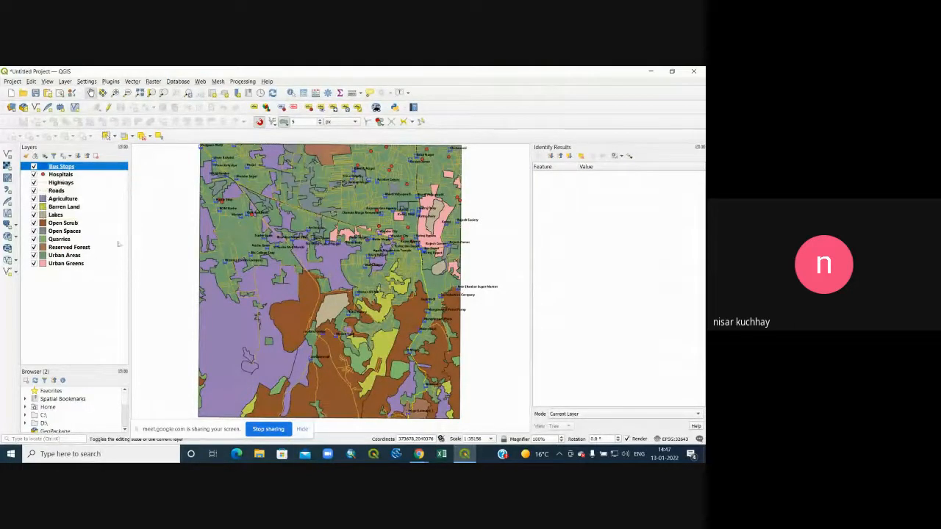
# Open the Hospitals layer's symbology and change its simple marker shape to a filled cross
pyautogui.click(42, 176)
pyautogui.doubleClick(43, 176)
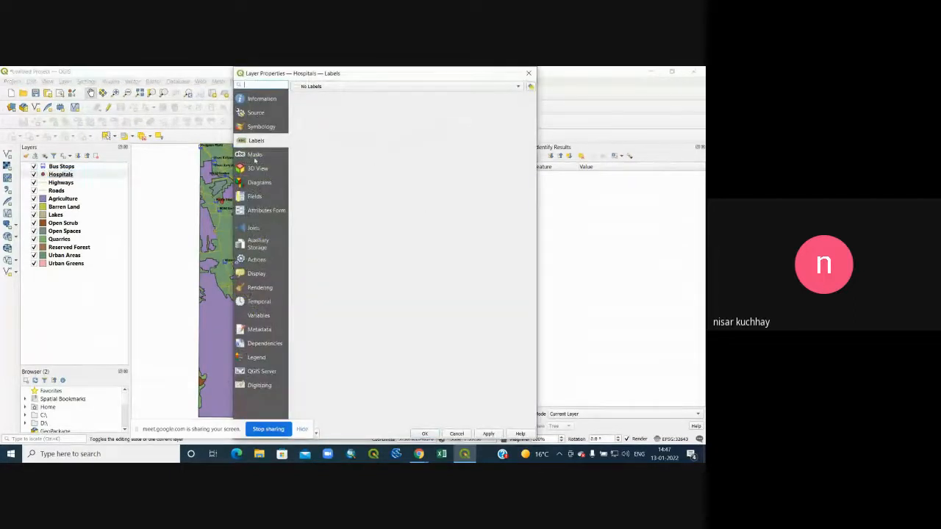
pyautogui.click(261, 126)
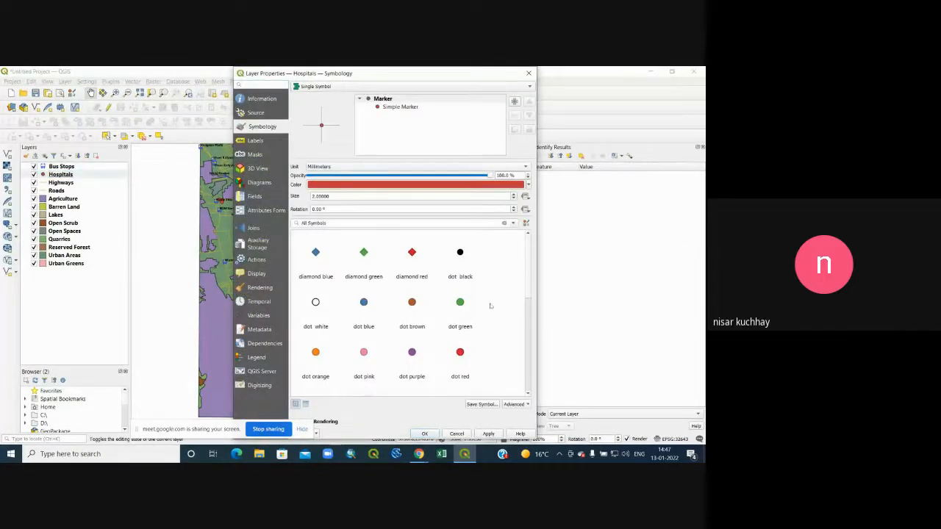
pyautogui.scroll(-5, 490, 304)
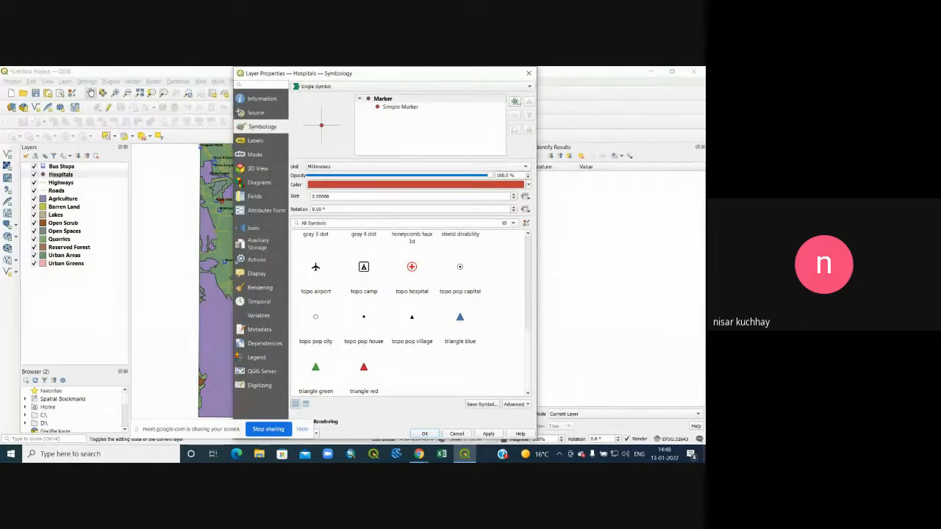
pyautogui.click(514, 102)
pyautogui.click(514, 115)
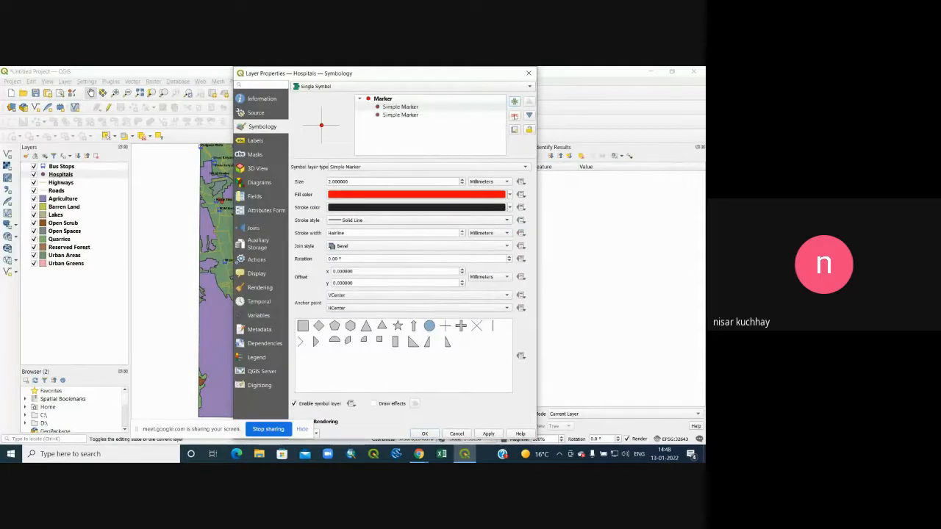
pyautogui.click(503, 168)
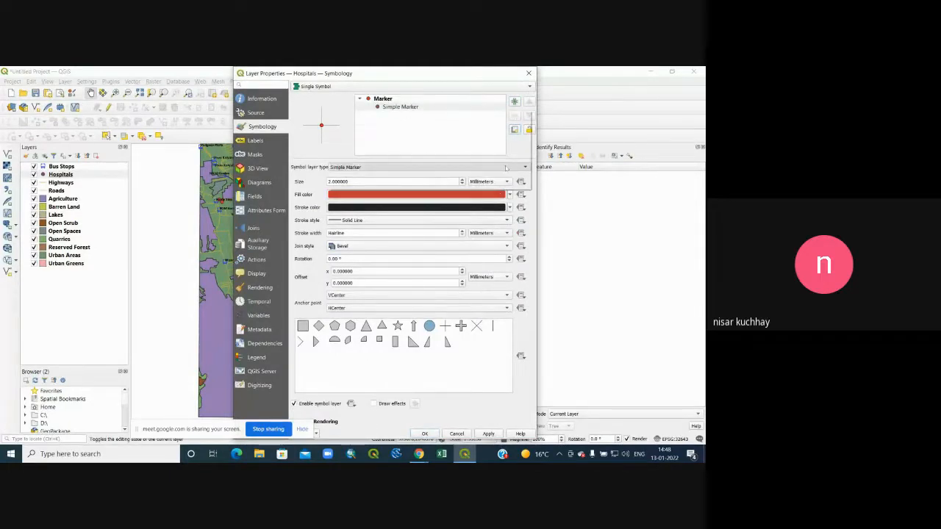
pyautogui.click(472, 357)
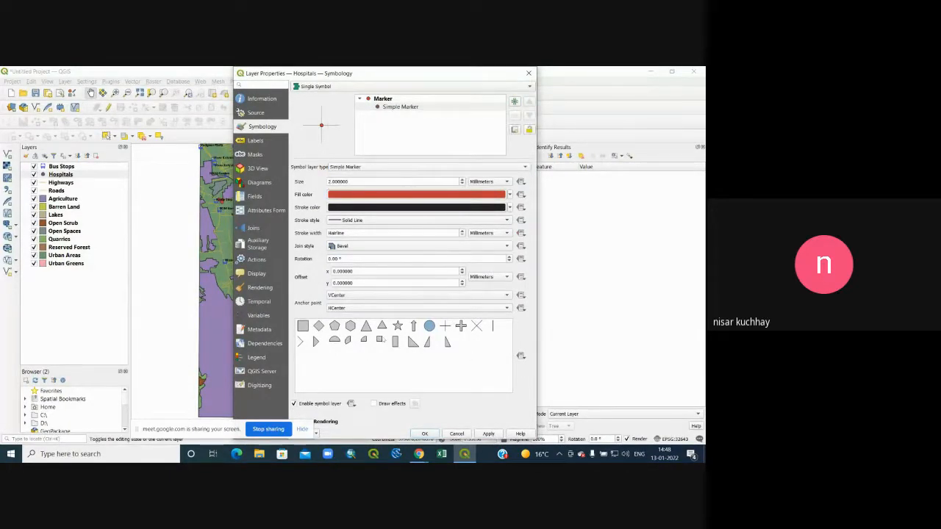
pyautogui.click(461, 326)
# Try a stronger red fill color for the Hospitals cross marker by adjusting its hue and green values
pyautogui.click(507, 194)
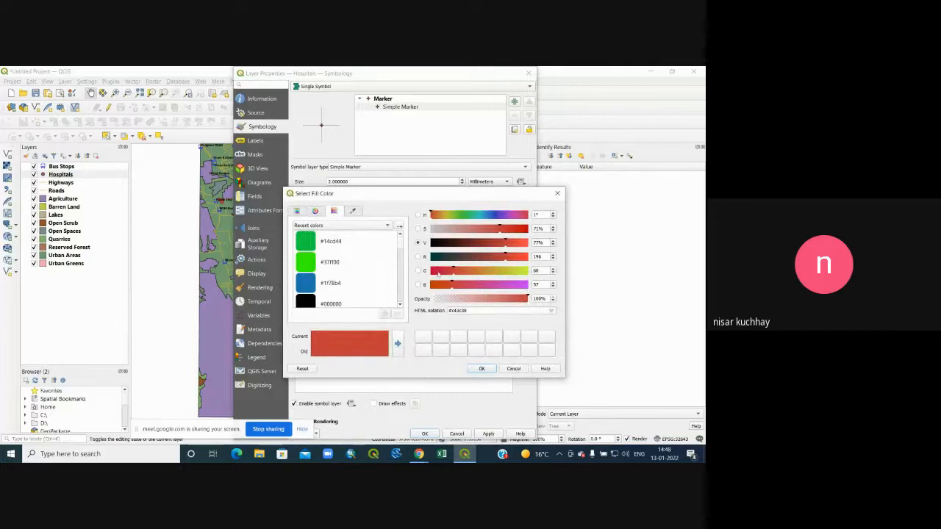
pyautogui.click(437, 272)
pyautogui.click(434, 215)
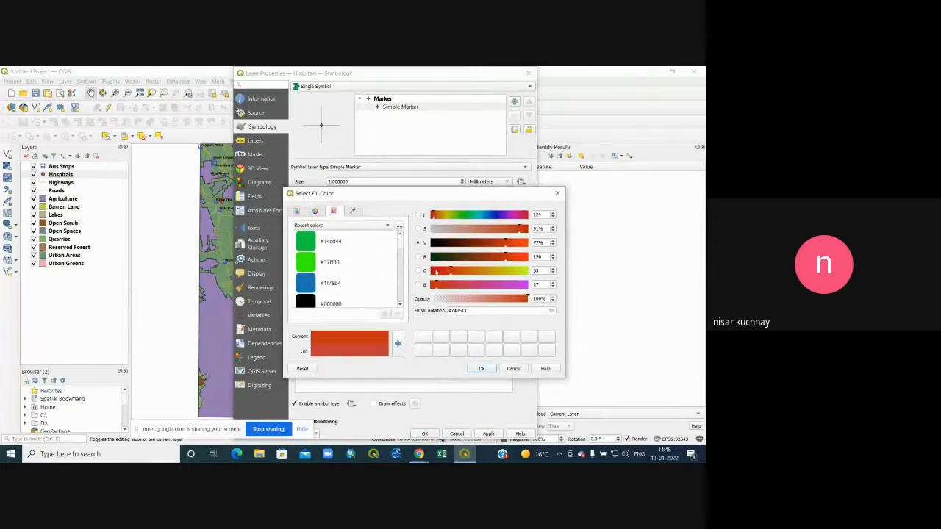
pyautogui.click(436, 271)
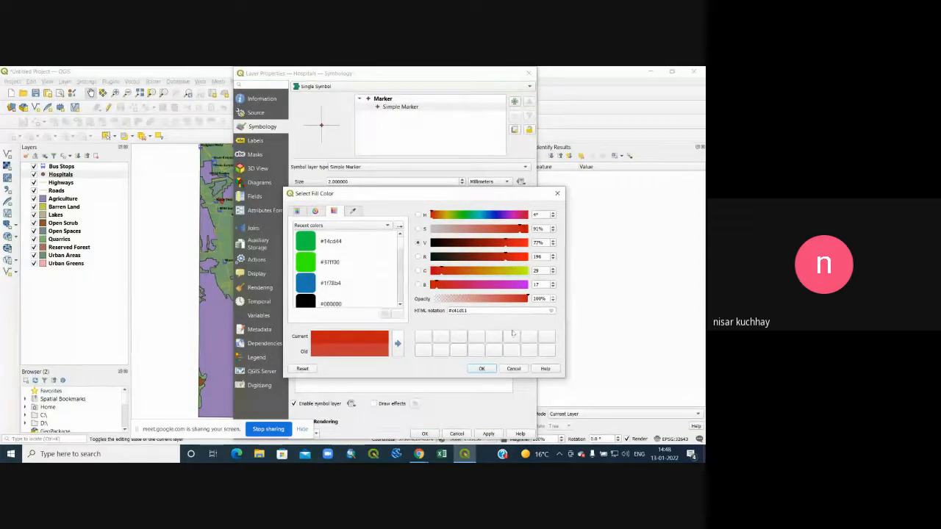
pyautogui.click(366, 347)
pyautogui.click(481, 369)
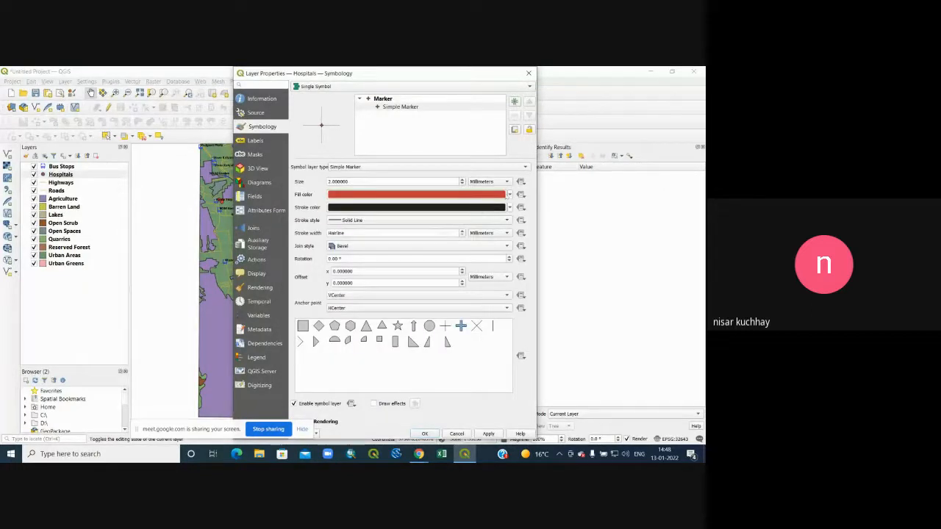
# Set the Hospitals cross marker to size 5 mm with the No Pen stroke style and save the symbology
pyautogui.click(463, 180)
pyautogui.click(463, 180)
pyautogui.click(463, 180)
pyautogui.click(463, 180)
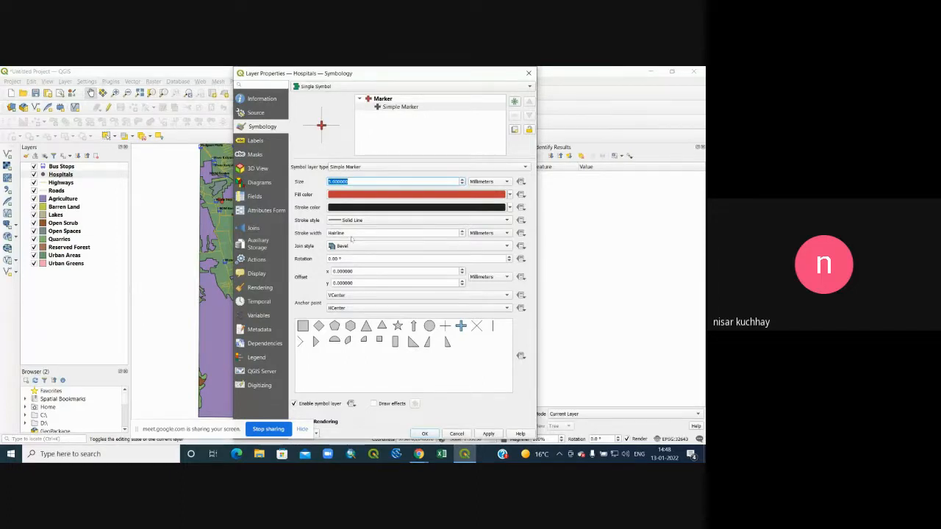
pyautogui.click(507, 220)
pyautogui.click(496, 221)
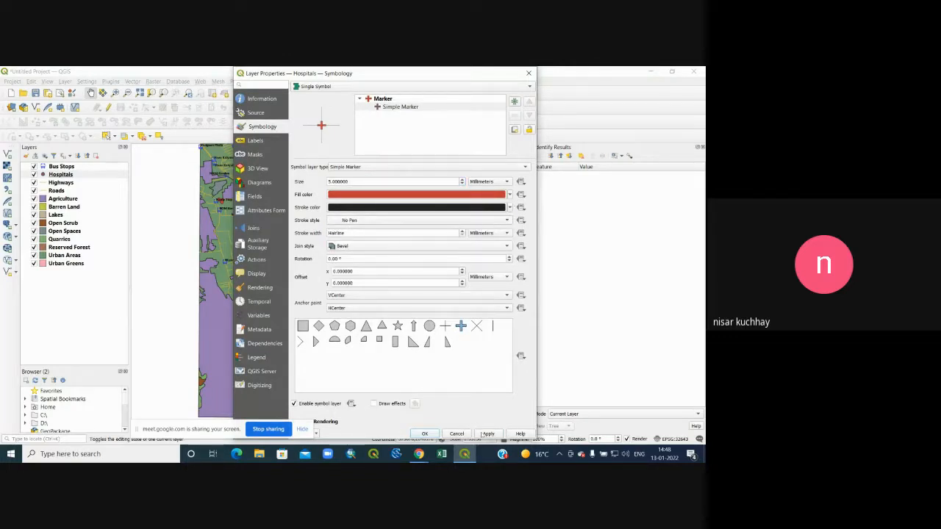
pyautogui.click(425, 434)
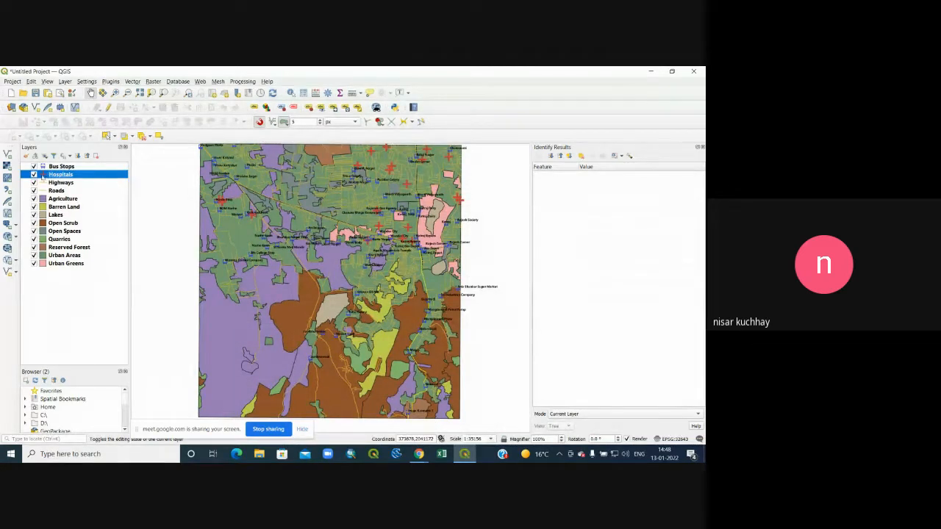
pyautogui.doubleClick(43, 177)
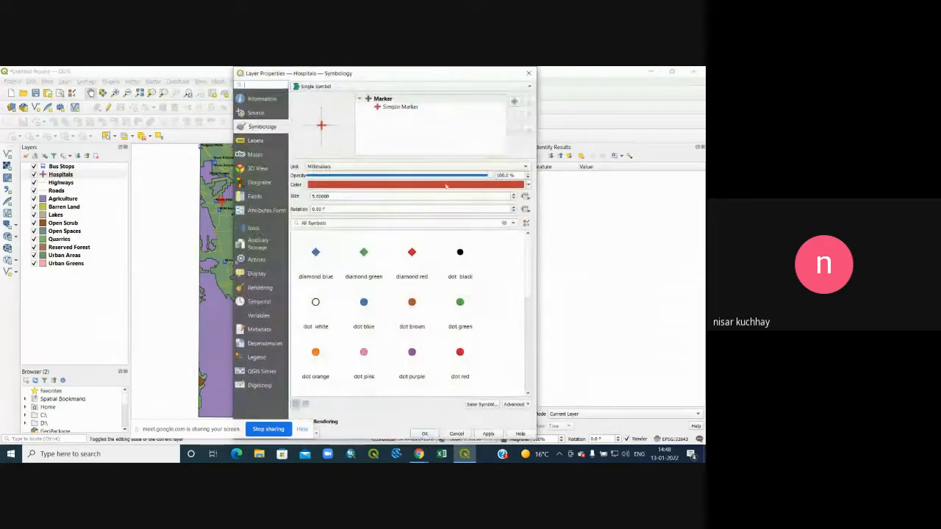
pyautogui.scroll(-10, 445, 302)
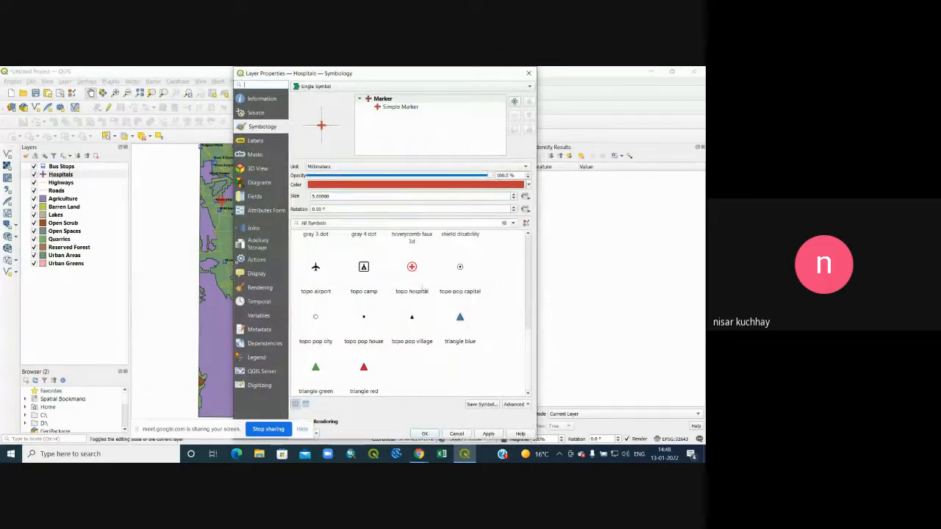
pyautogui.click(411, 268)
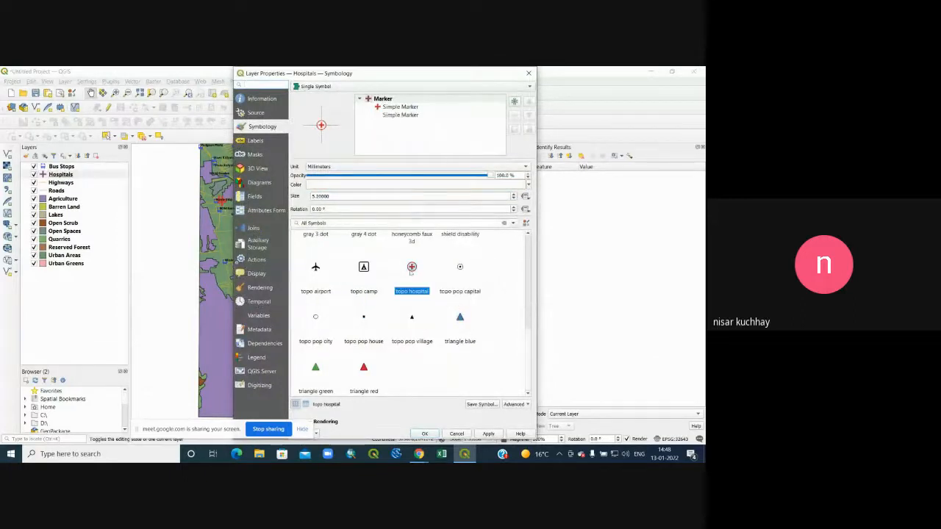
pyautogui.click(400, 115)
pyautogui.click(514, 116)
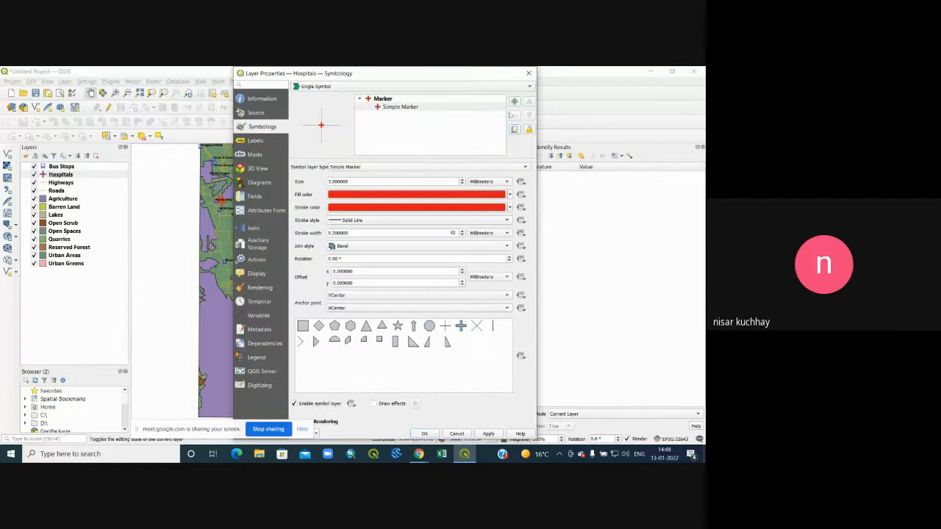
pyautogui.click(412, 110)
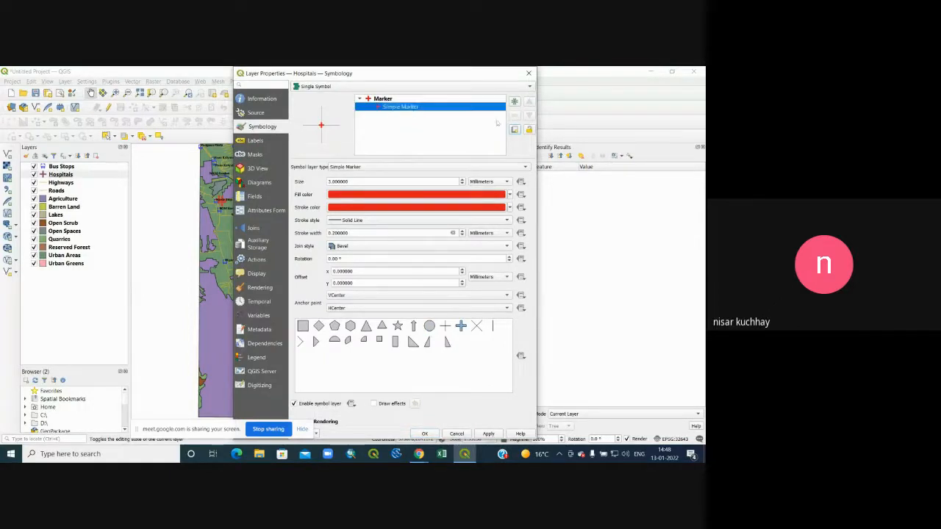
pyautogui.click(528, 73)
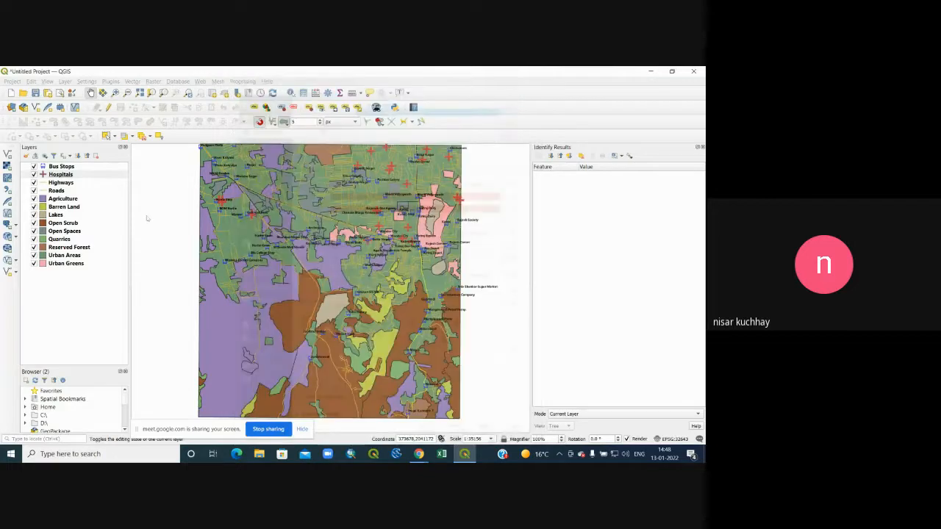
# Style the Hospitals layer with the topo hospital symbol, reduce the size of its cross marker and save the symbology
pyautogui.doubleClick(42, 176)
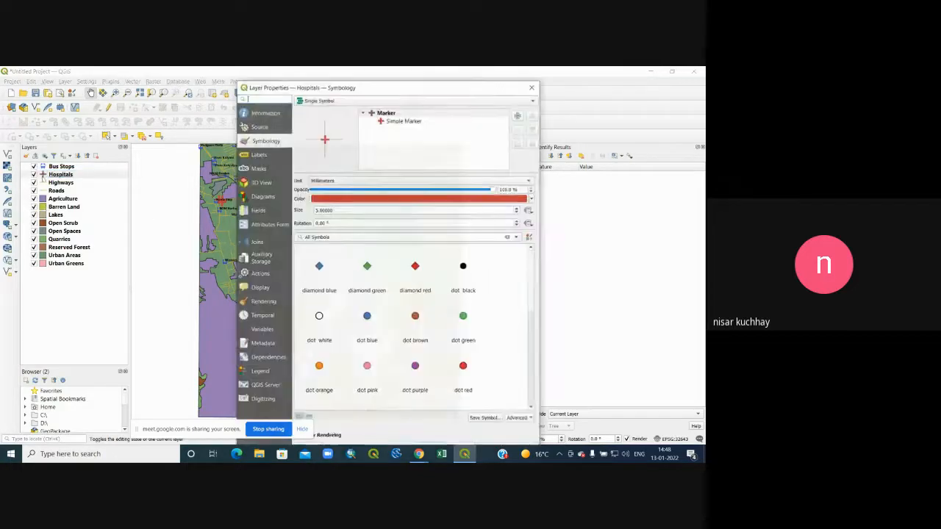
pyautogui.scroll(-5, 417, 294)
pyautogui.click(415, 287)
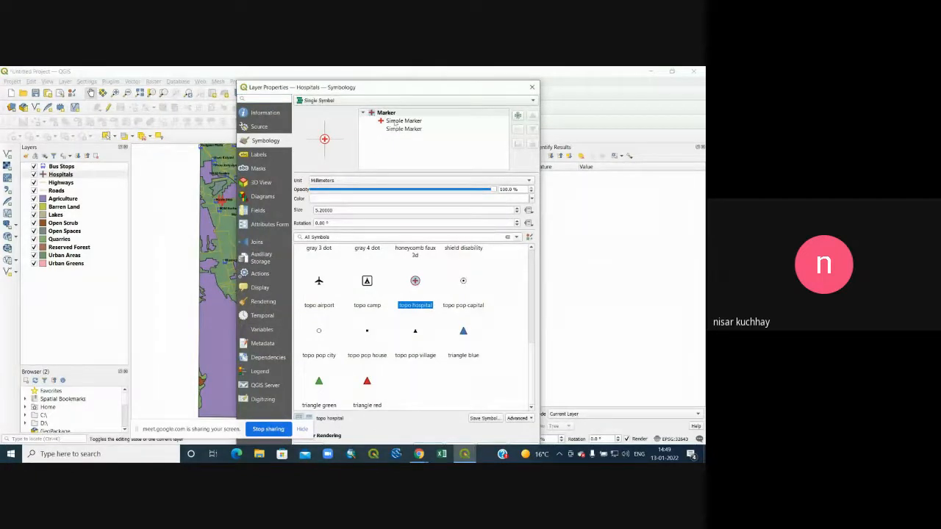
pyautogui.click(395, 121)
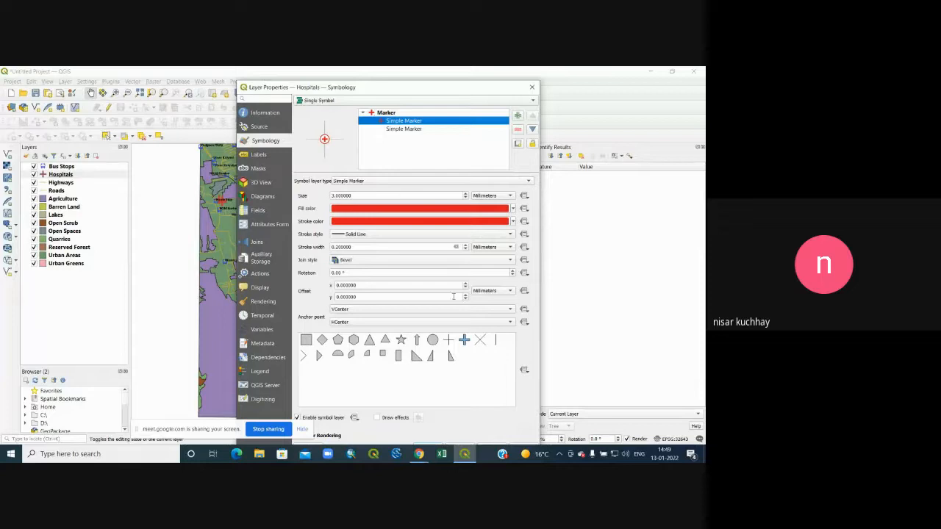
pyautogui.moveTo(473, 92); pyautogui.dragTo(512, 78)
pyautogui.click(533, 434)
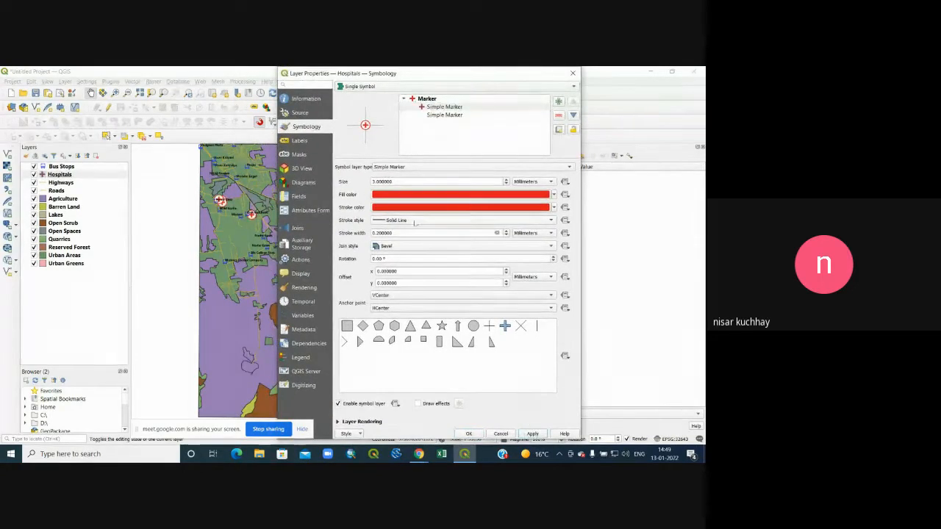
pyautogui.click(506, 184)
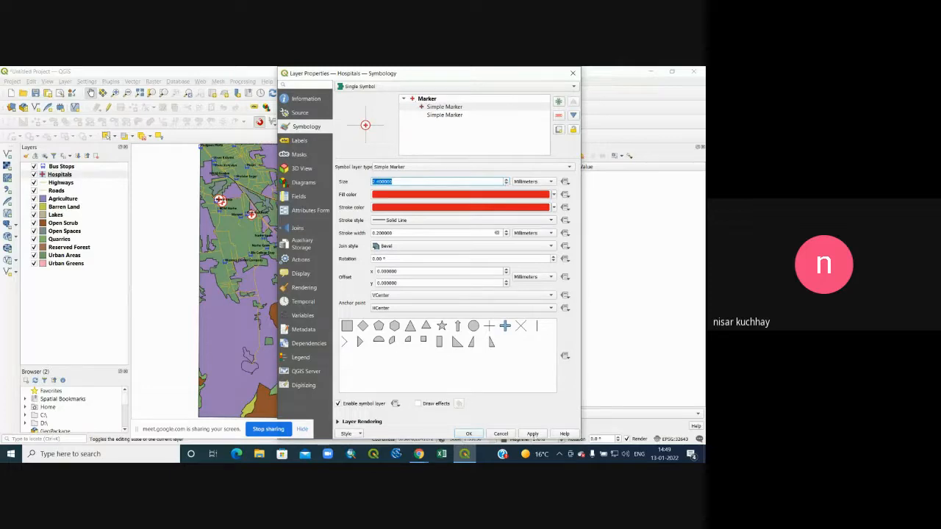
pyautogui.click(473, 434)
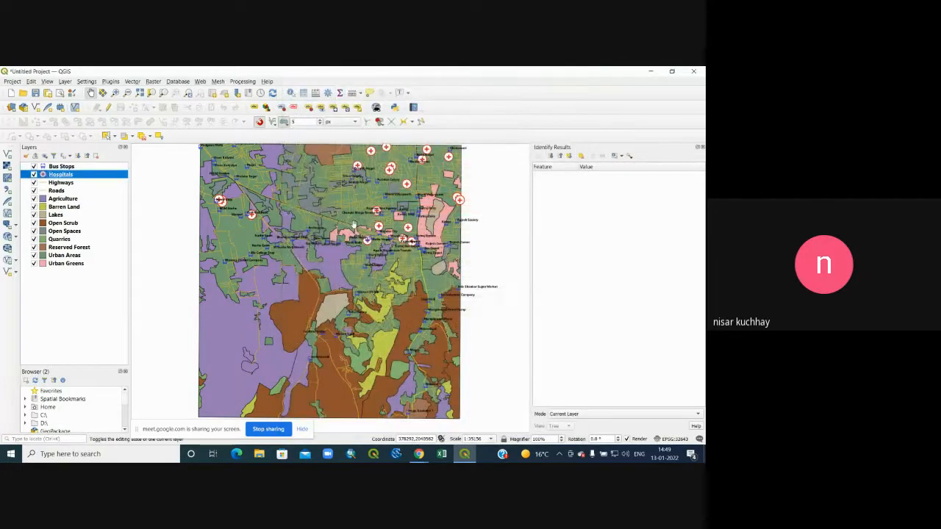
# Reduce the overall Hospitals symbol size to 3.2 mm and apply it to the layer
pyautogui.doubleClick(46, 175)
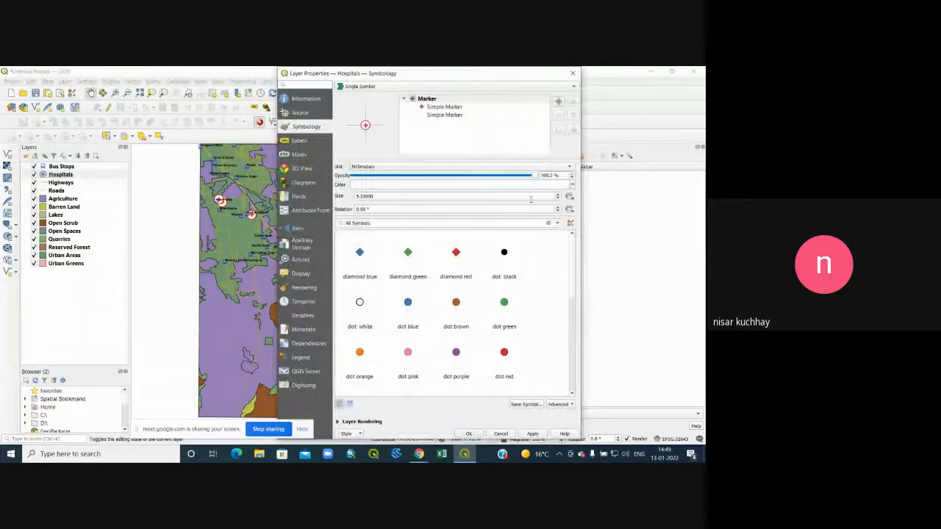
pyautogui.doubleClick(456, 196)
pyautogui.write('4.6')
pyautogui.press('Tab')
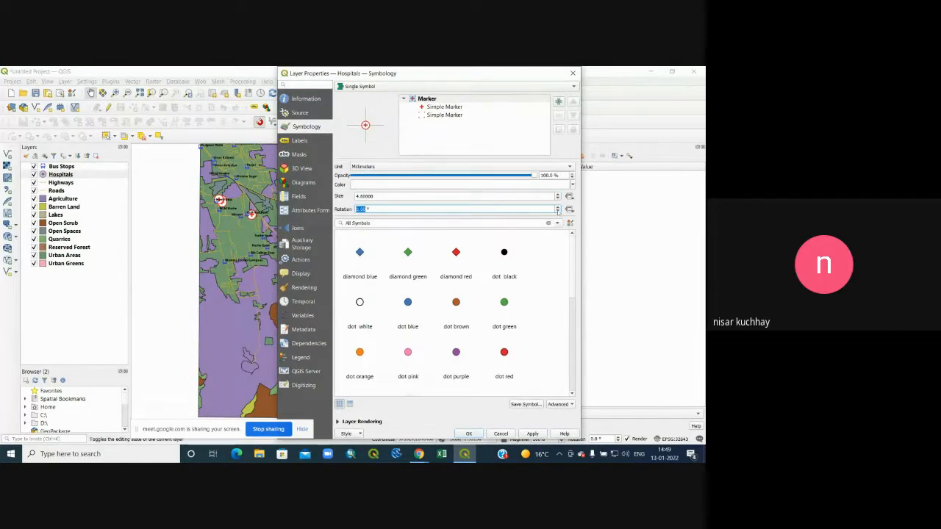
pyautogui.click(559, 198)
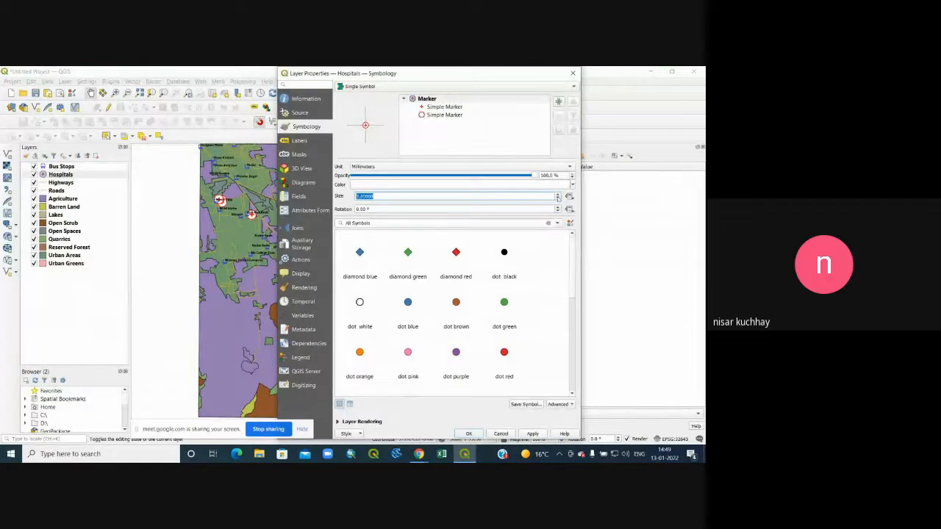
pyautogui.click(438, 115)
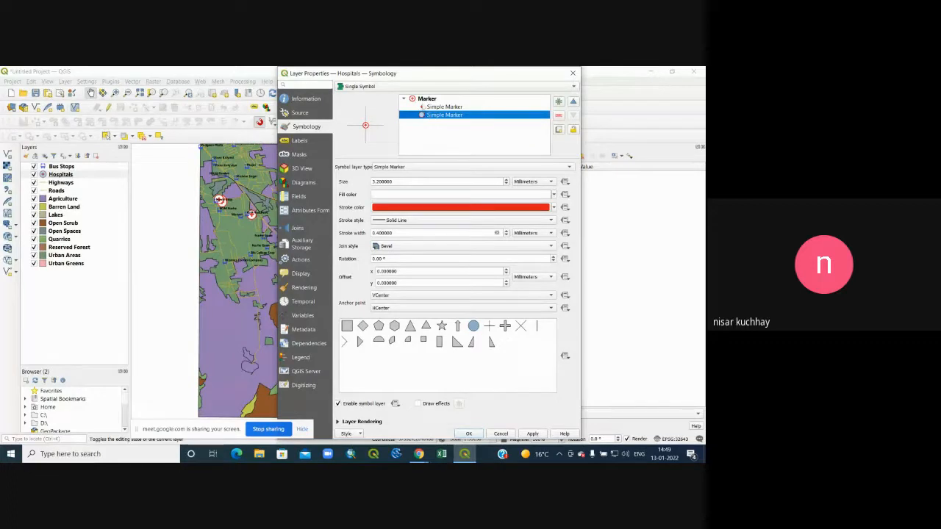
pyautogui.click(533, 434)
pyautogui.click(475, 435)
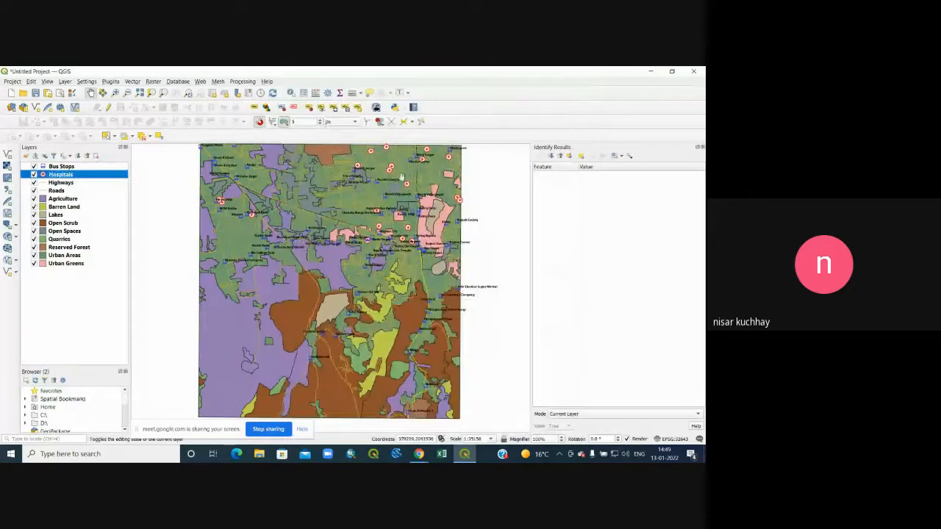
# Reopen the Hospitals layer properties and enable Single Labels based on the Name field
pyautogui.rightClick(48, 173)
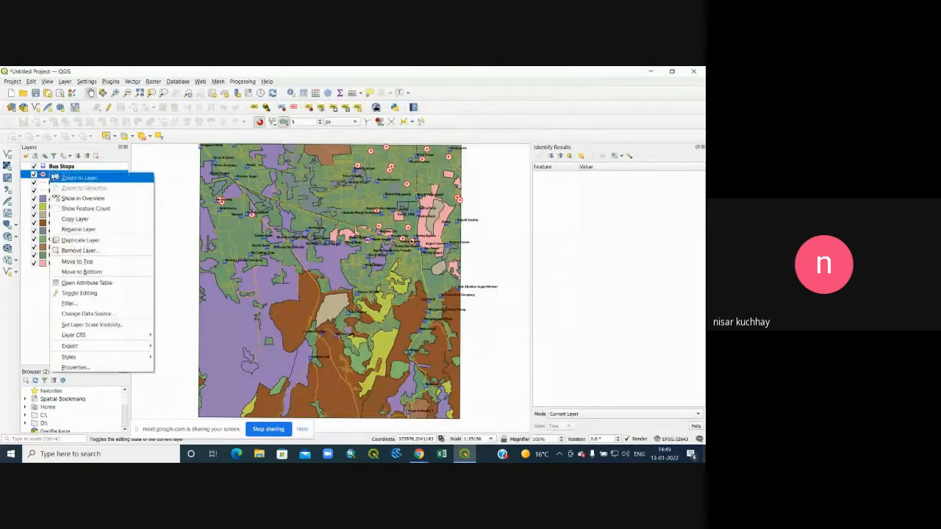
pyautogui.click(97, 369)
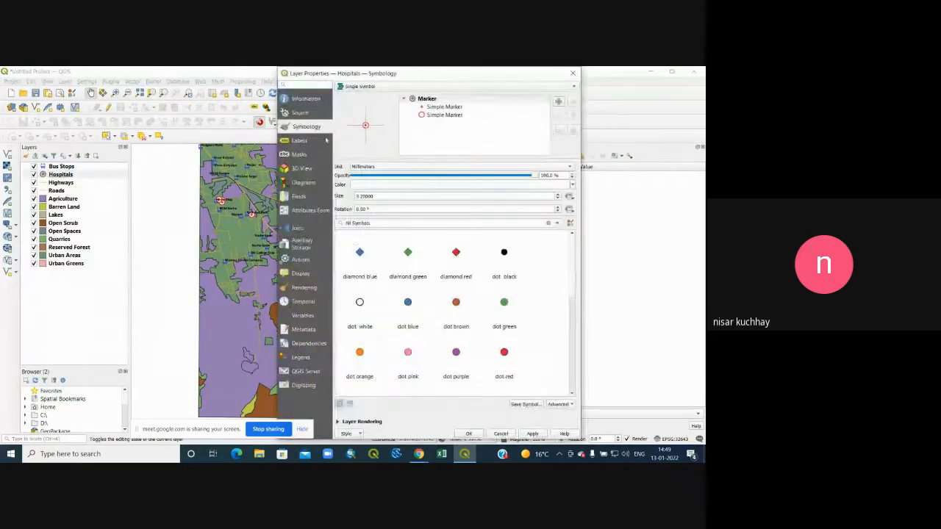
pyautogui.click(318, 141)
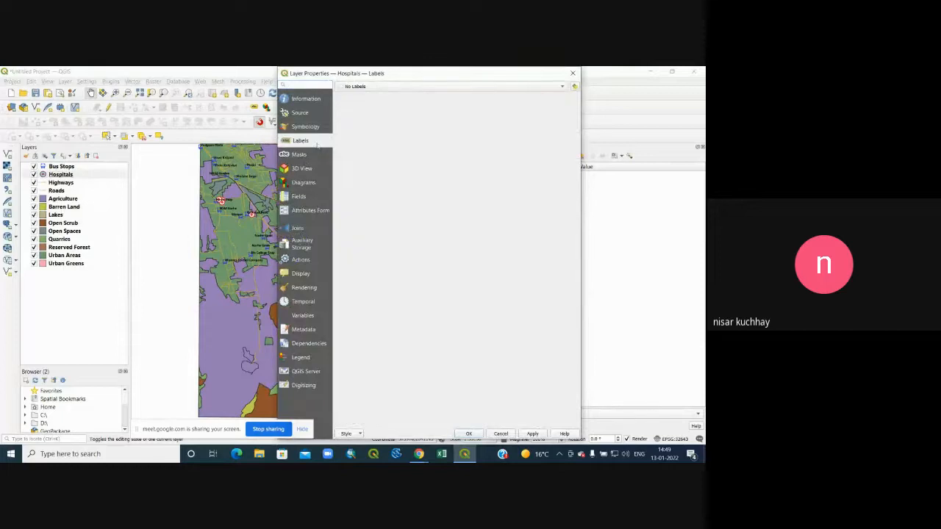
pyautogui.click(364, 95)
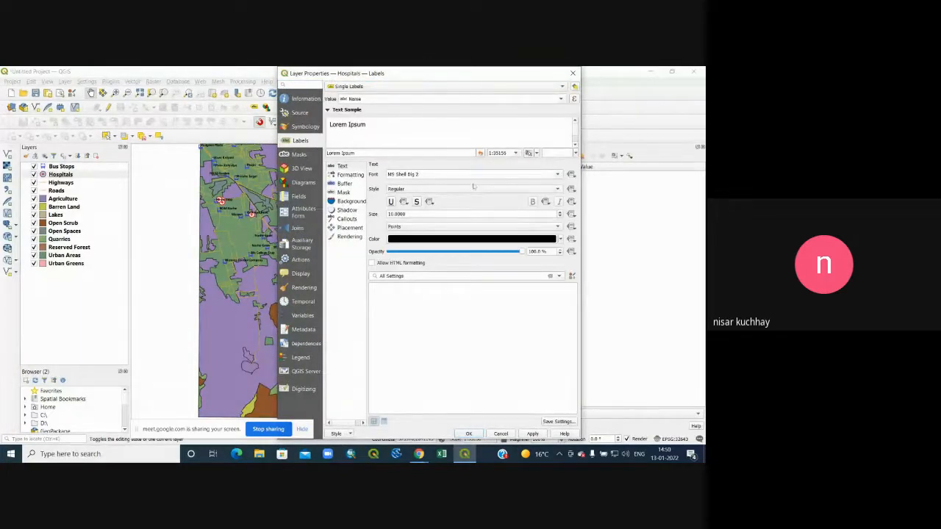
# Format the Hospitals labels with the Bold style and a text size of 5 points
pyautogui.click(475, 186)
pyautogui.click(435, 197)
pyautogui.click(560, 216)
pyautogui.write('5')
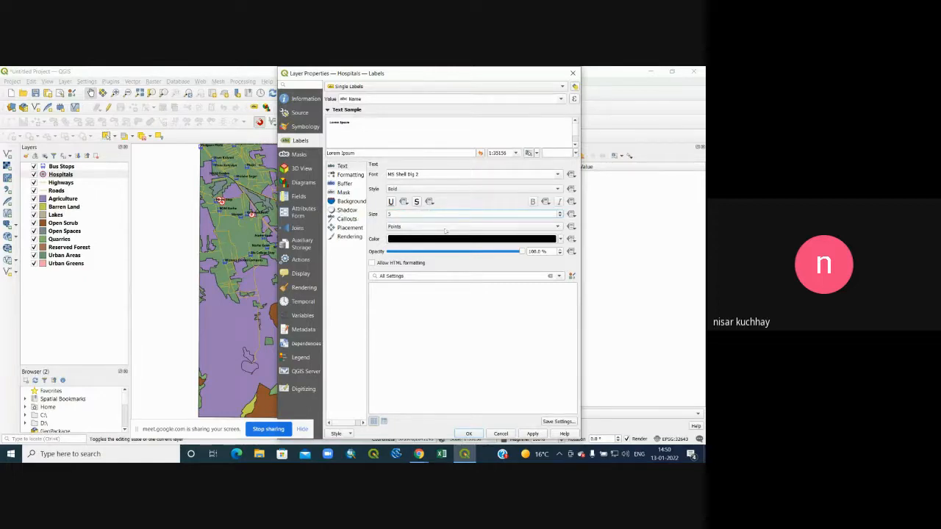
# Keep the Hospitals label size unit as Points and set the label placement mode to Offset from Point
pyautogui.click(471, 227)
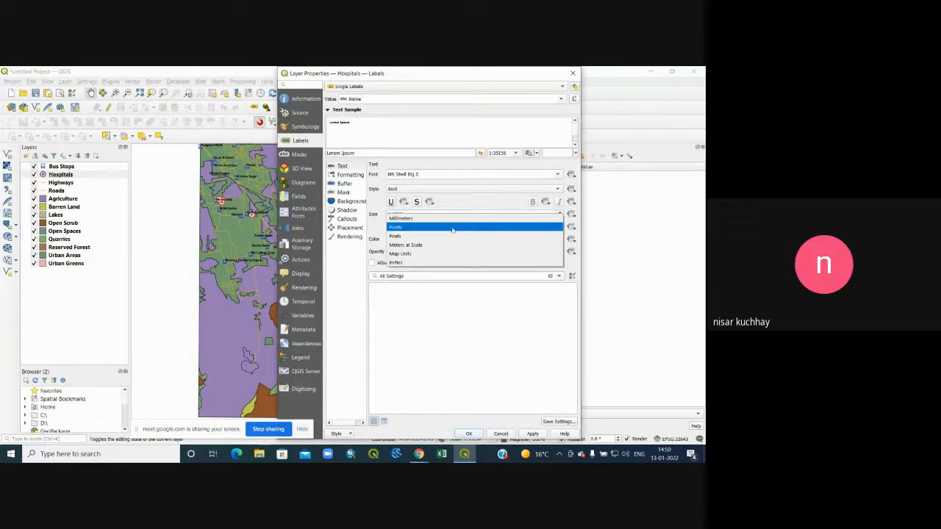
pyautogui.click(453, 229)
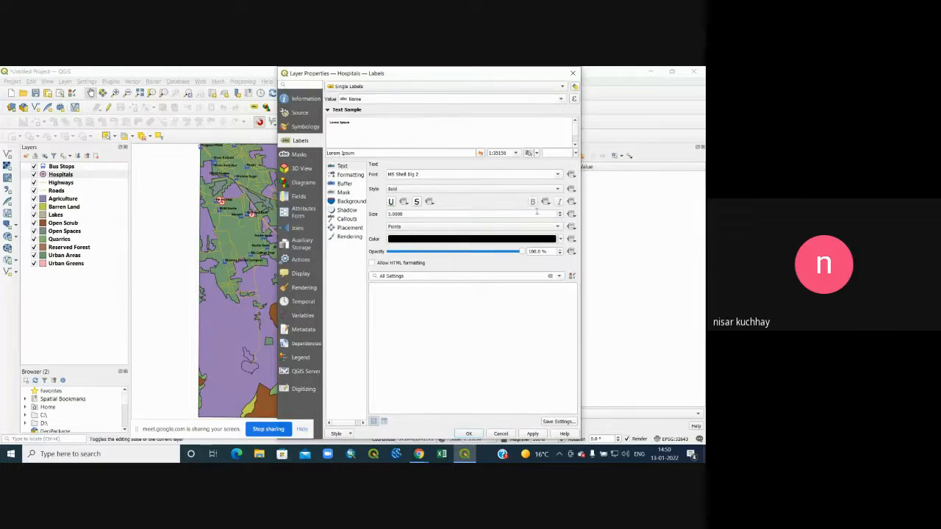
pyautogui.click(349, 229)
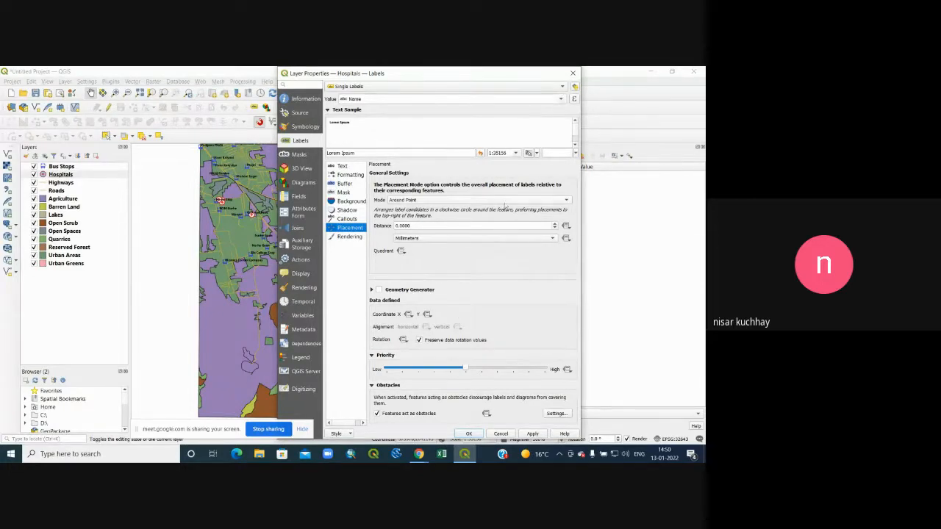
pyautogui.click(505, 203)
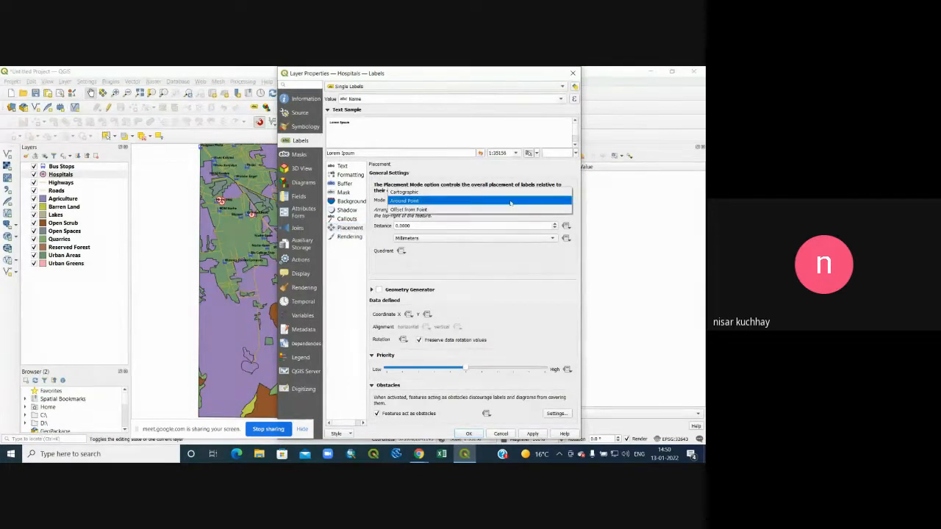
pyautogui.click(487, 210)
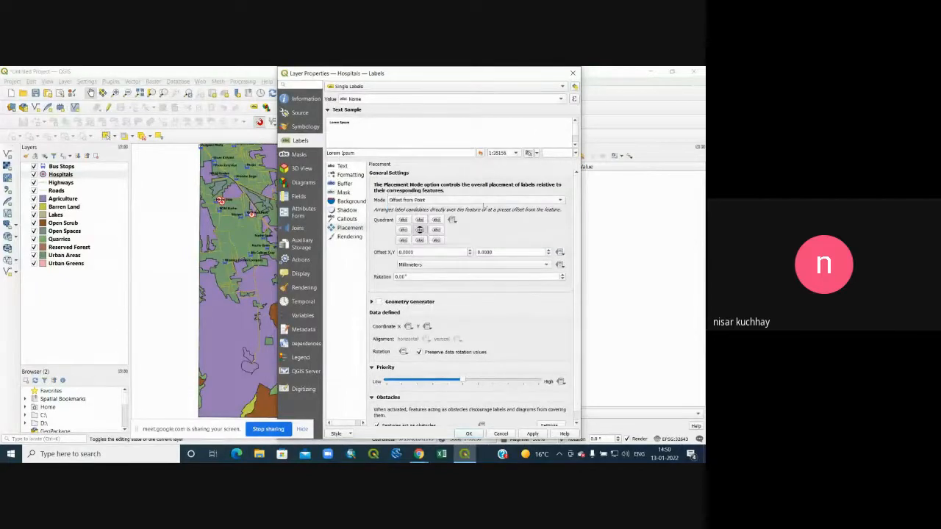
# Set the Hospitals label offset to 1 mm in X and Y, confirm it and check the labels on the map
pyautogui.scroll(-1, 476, 312)
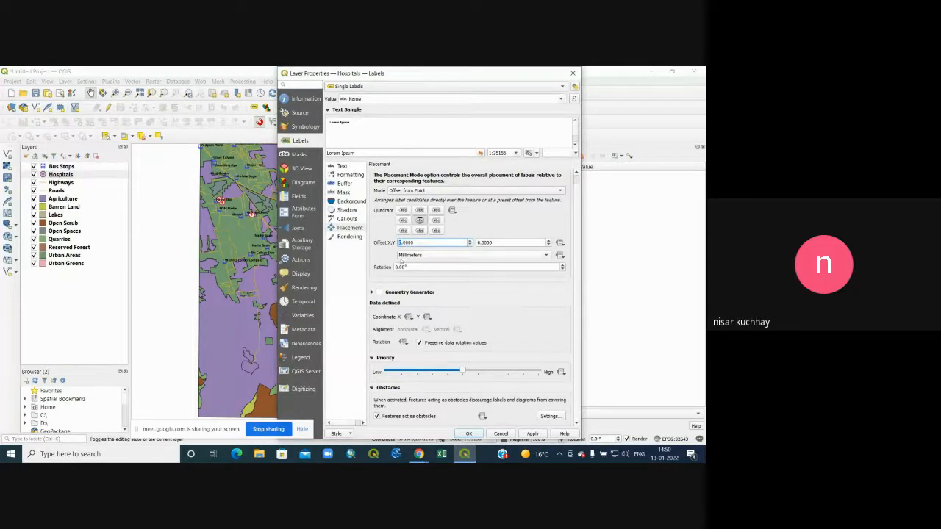
pyautogui.write('1')
pyautogui.click(478, 242)
pyautogui.click(468, 433)
pyautogui.scroll(7, 371, 251)
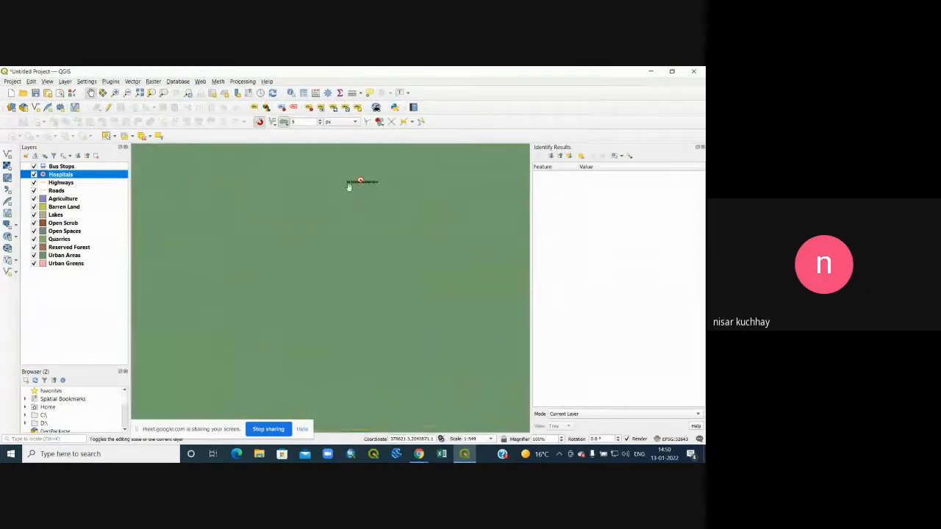
pyautogui.scroll(-2, 359, 186)
pyautogui.scroll(-5, 359, 185)
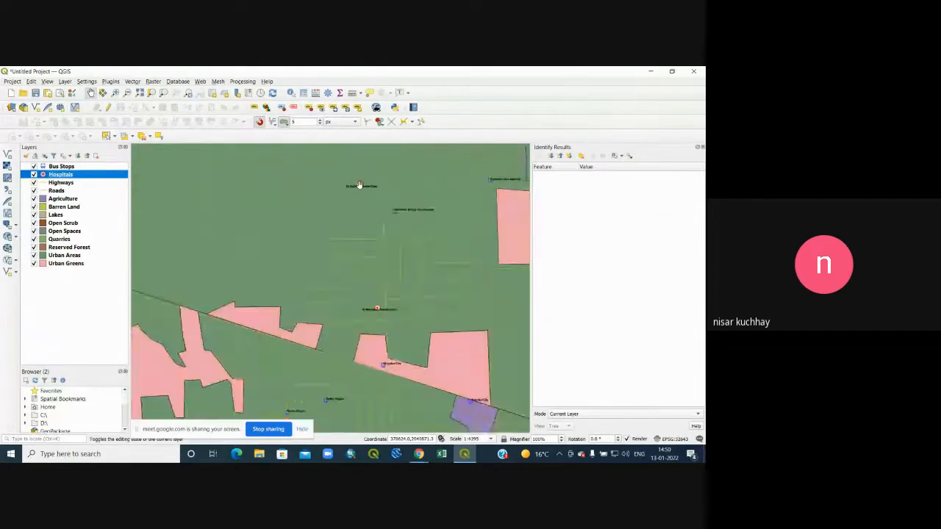
pyautogui.scroll(3, 362, 182)
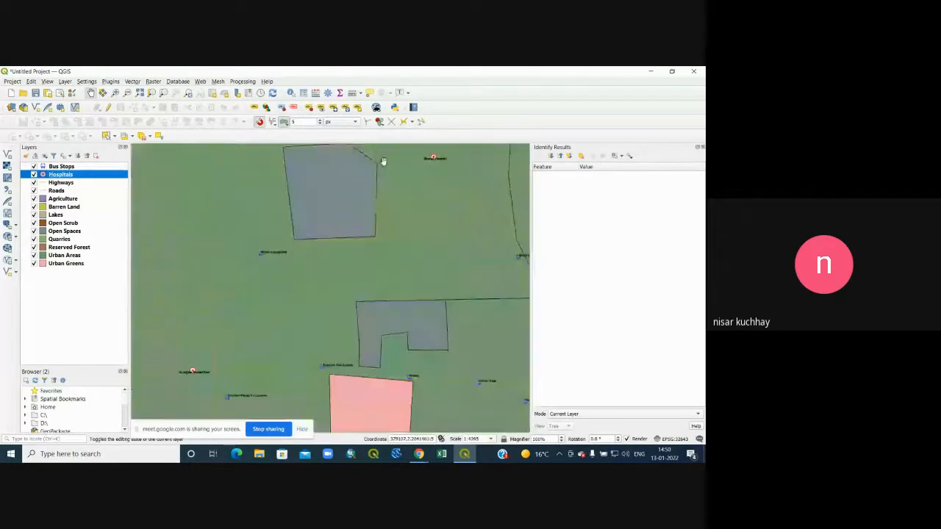
pyautogui.scroll(-3, 346, 210)
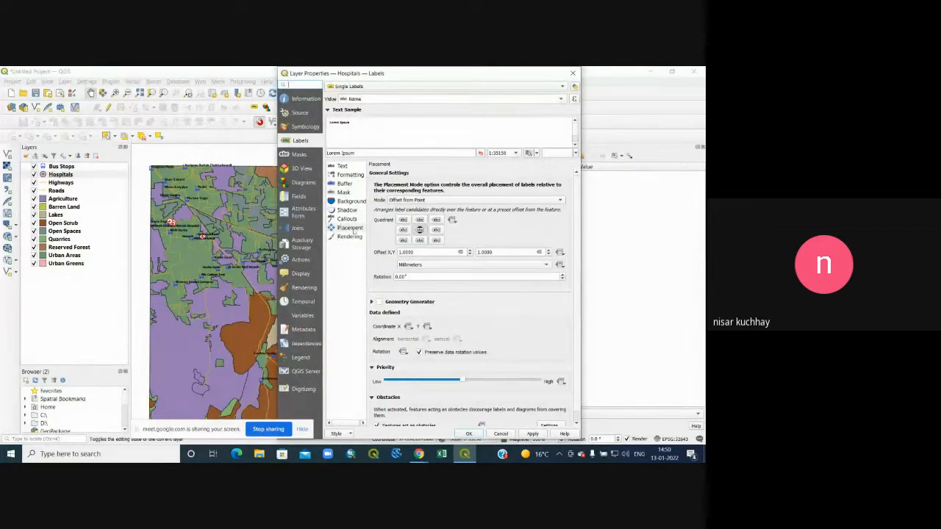
# Set the Hospitals label offset to 5 mm in X and Y, apply it and check the label spacing on the map
pyautogui.click(350, 228)
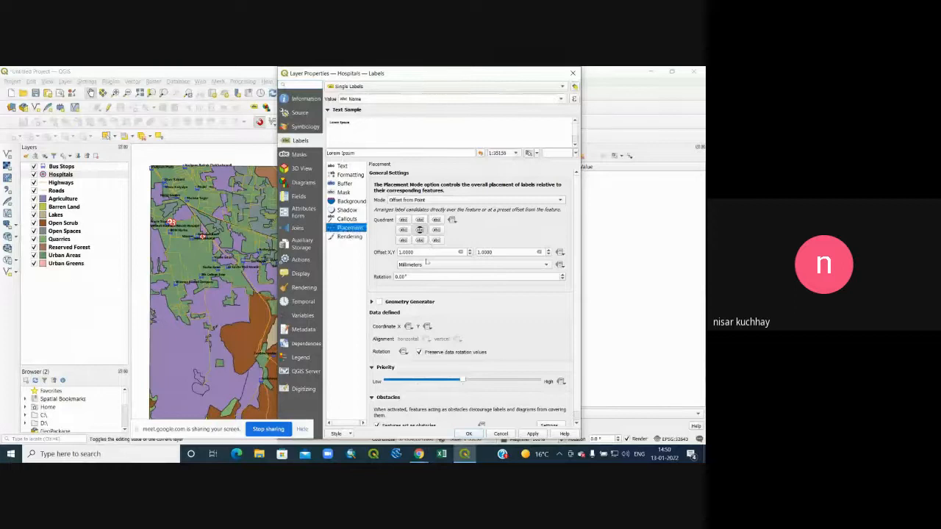
pyautogui.click(402, 253)
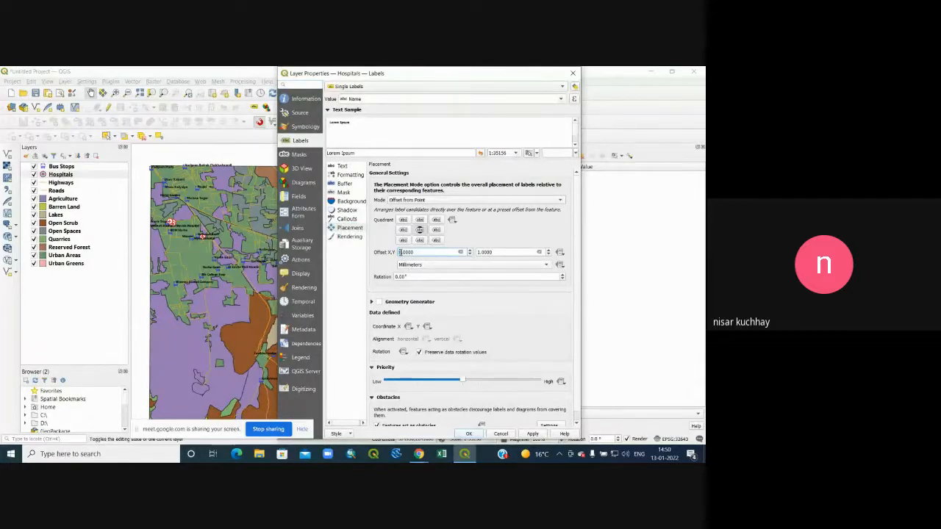
pyautogui.write('5')
pyautogui.write('5')
pyautogui.click(532, 434)
pyautogui.click(468, 434)
pyautogui.scroll(5, 327, 236)
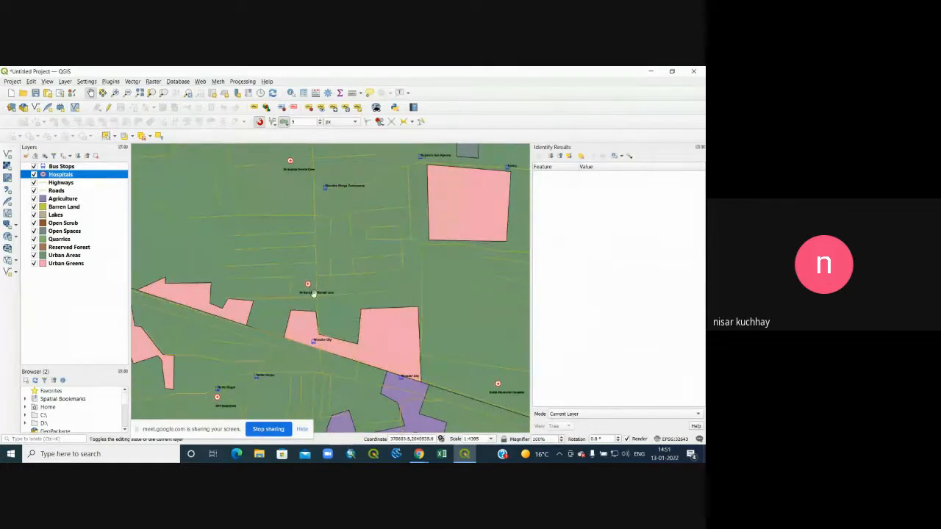
pyautogui.scroll(-3, 308, 290)
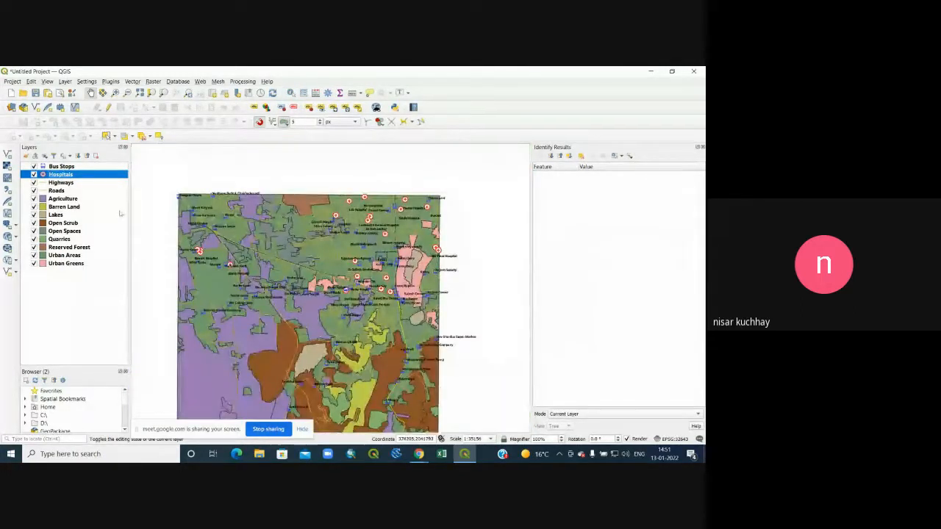
# Open the Bus Stops layer's label placement settings and change the mode to Offset from Point
pyautogui.doubleClick(59, 167)
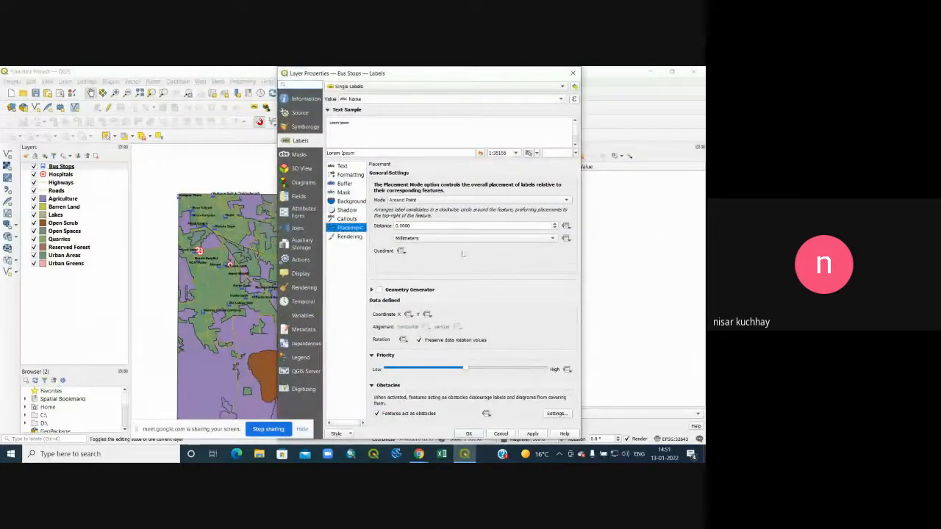
pyautogui.moveTo(470, 73); pyautogui.dragTo(430, 73)
pyautogui.click(490, 200)
pyautogui.click(456, 210)
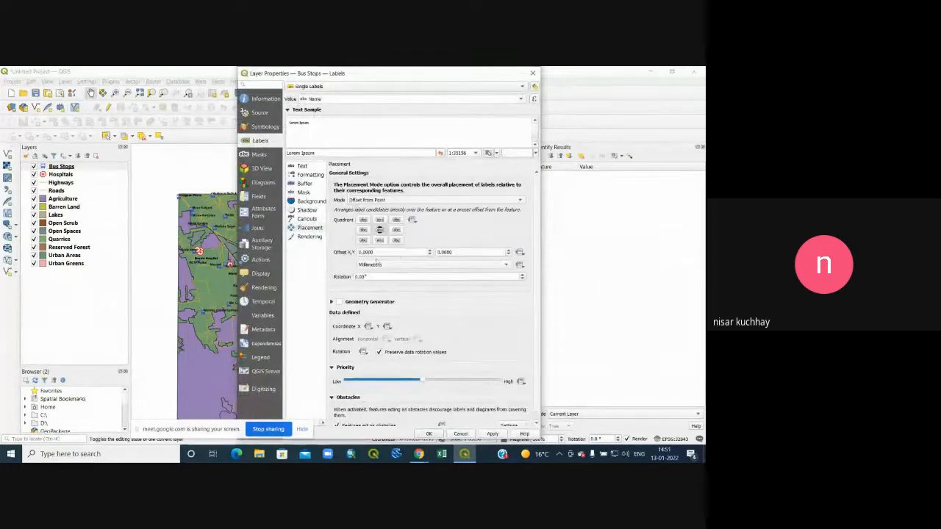
# Set the Bus Stops label offset to 5 mm in X and Y, apply it and inspect the labels on the map
pyautogui.click(360, 253)
pyautogui.doubleClick(360, 252)
pyautogui.write('5')
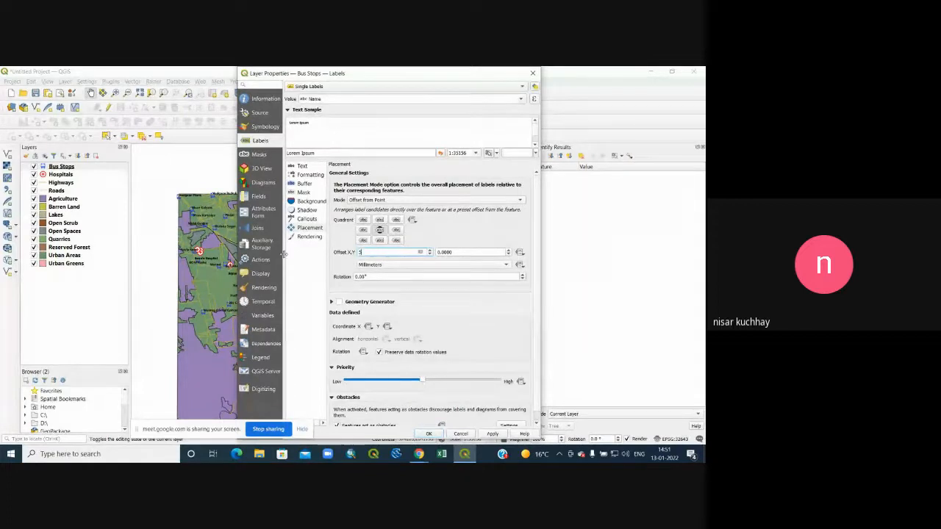
pyautogui.press('Tab')
pyautogui.write('5')
pyautogui.click(492, 434)
pyautogui.click(429, 434)
pyautogui.scroll(3, 367, 232)
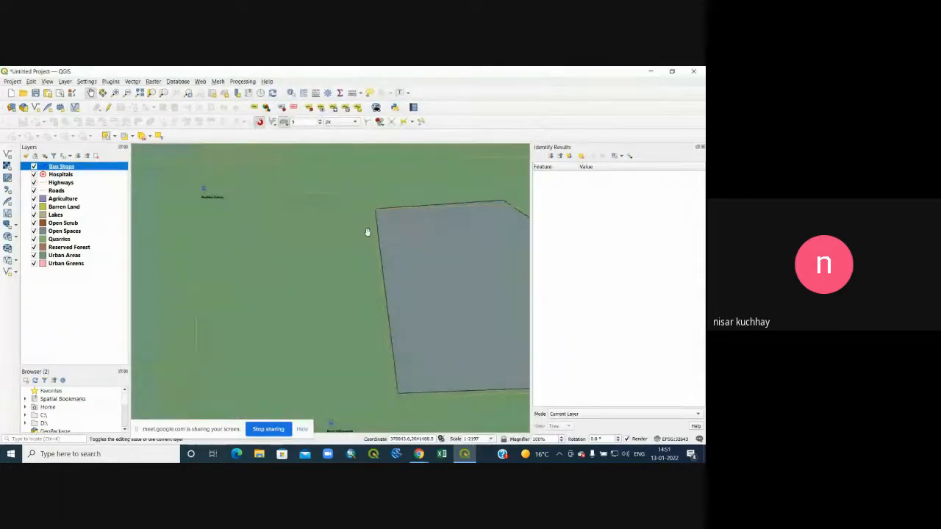
pyautogui.scroll(-2, 328, 235)
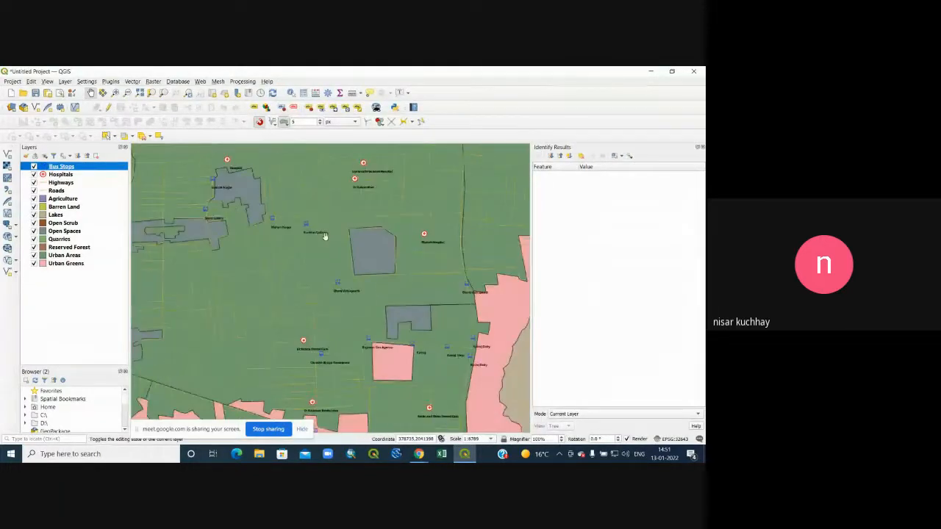
pyautogui.scroll(-1, 403, 230)
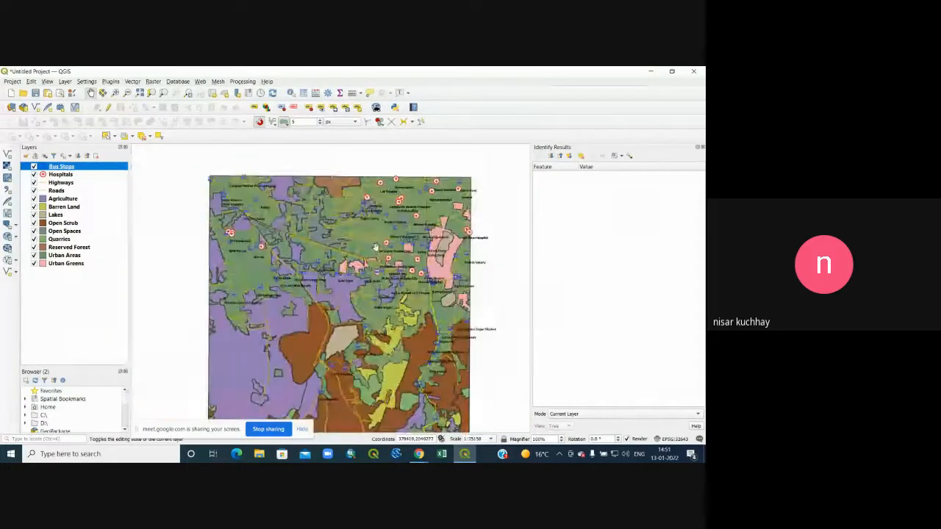
pyautogui.scroll(-1, 497, 236)
pyautogui.scroll(1, 497, 236)
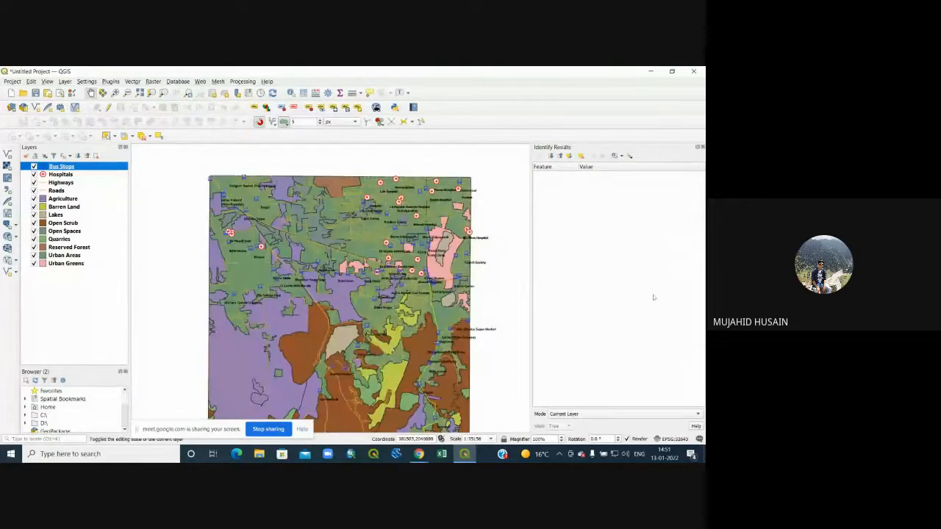
pyautogui.moveTo(343, 294); pyautogui.dragTo(335, 270)
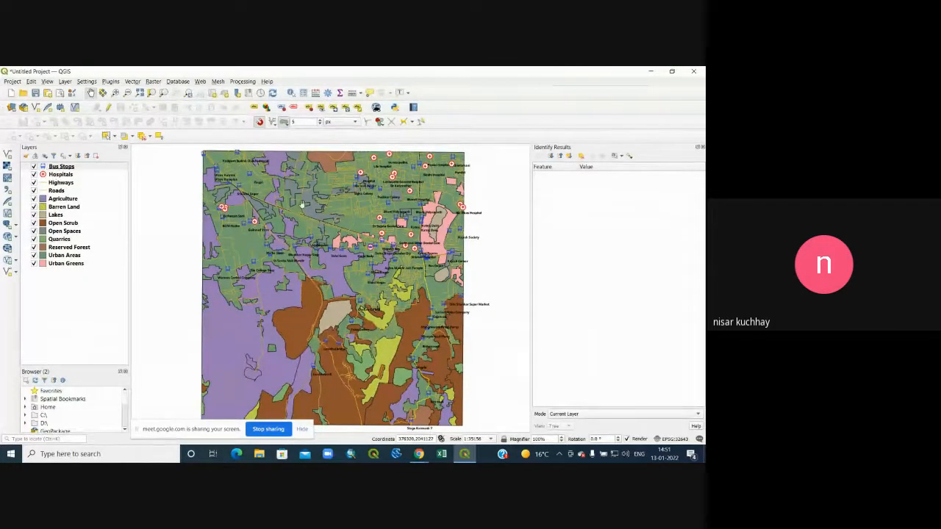
# Style the Highways layer with the effect neon line symbol and reduce its line width
pyautogui.doubleClick(50, 184)
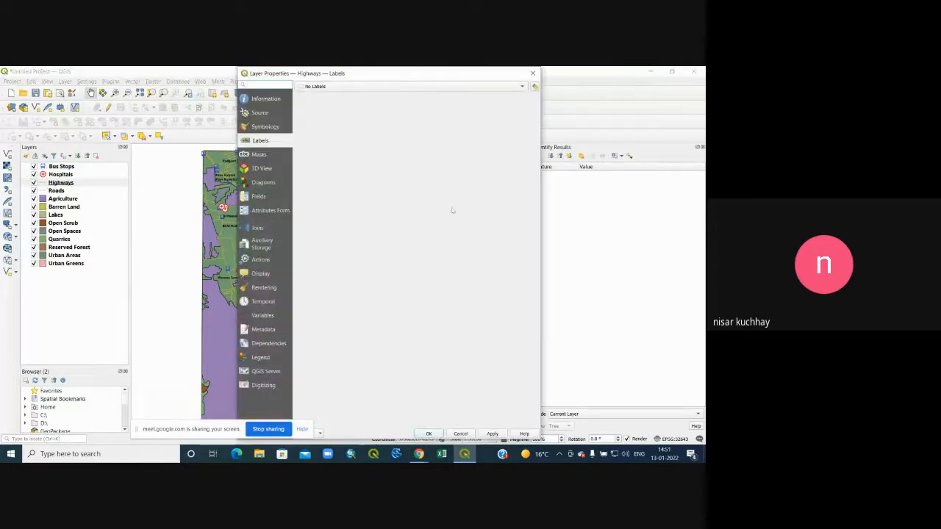
pyautogui.click(269, 130)
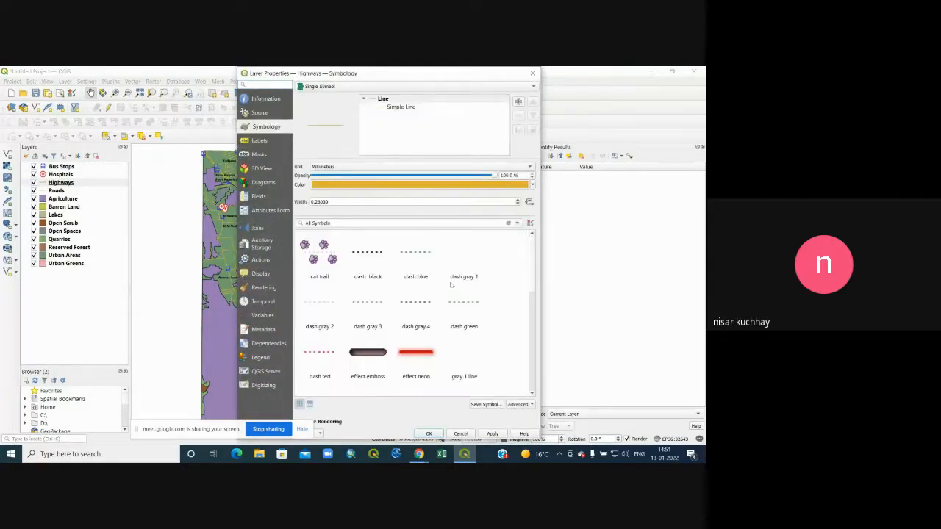
pyautogui.click(417, 354)
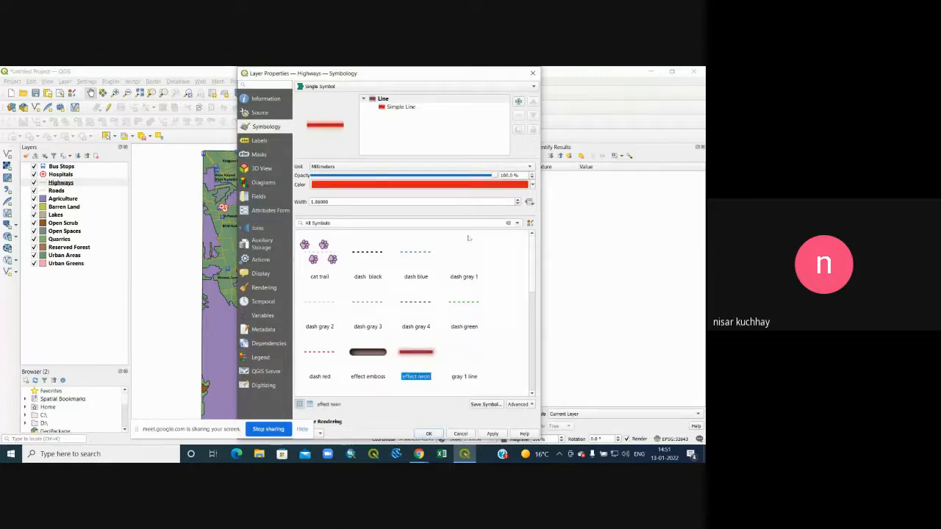
pyautogui.click(517, 204)
pyautogui.click(517, 204)
pyautogui.click(518, 203)
pyautogui.click(517, 204)
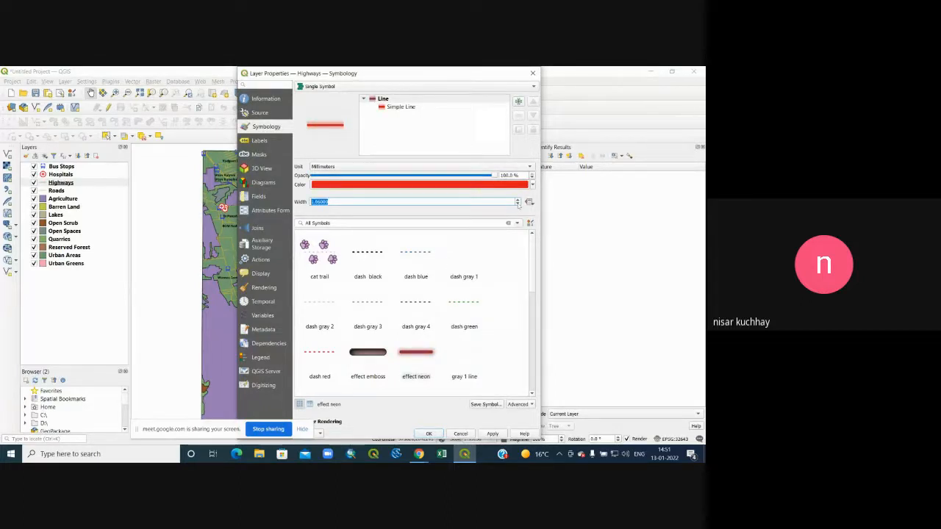
pyautogui.click(518, 200)
pyautogui.click(428, 434)
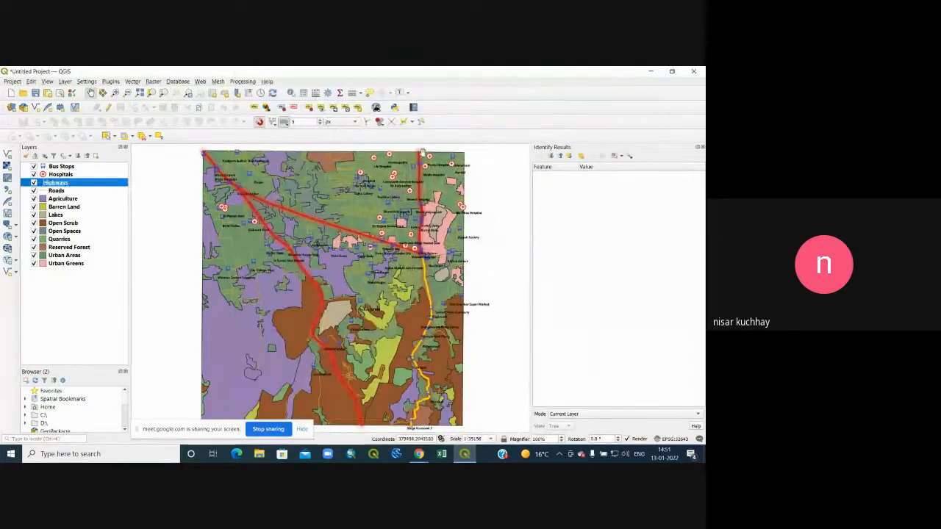
# Open the Roads layer's symbology and change the line color to orange
pyautogui.doubleClick(81, 194)
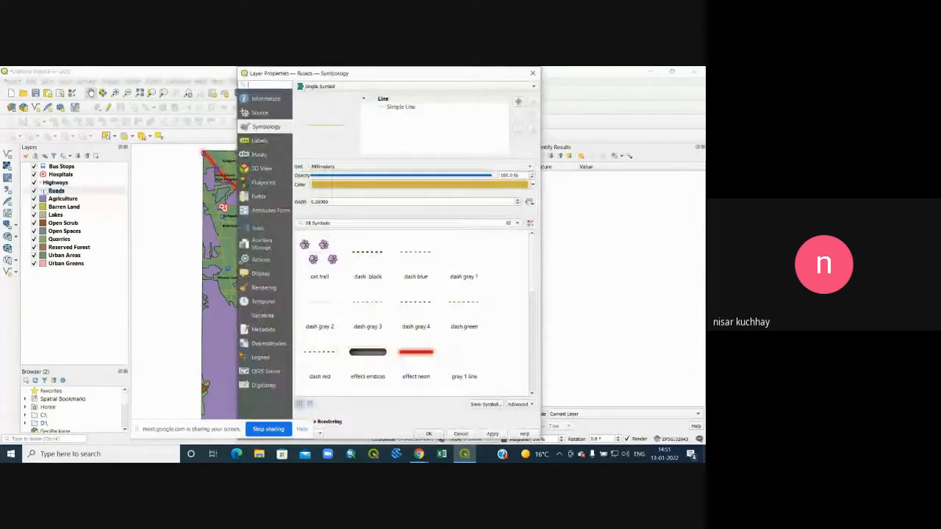
pyautogui.click(533, 184)
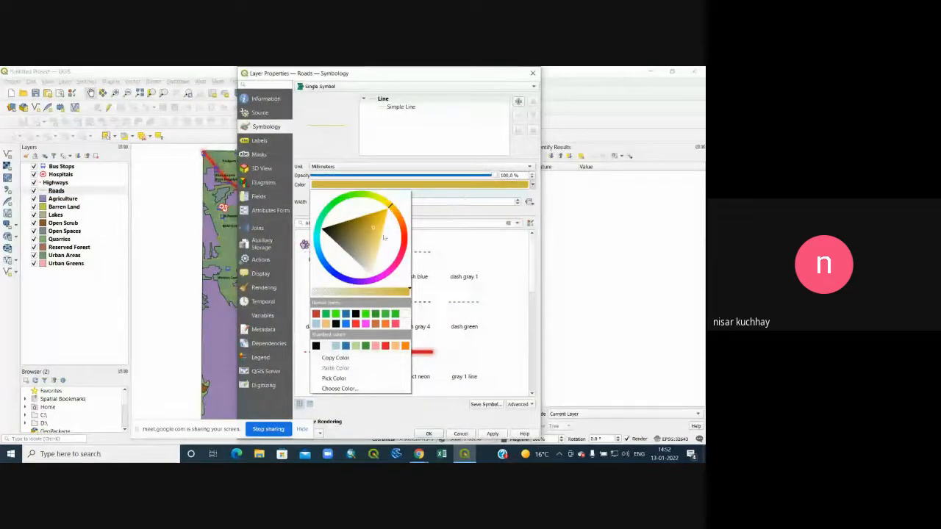
pyautogui.moveTo(396, 213); pyautogui.dragTo(404, 226)
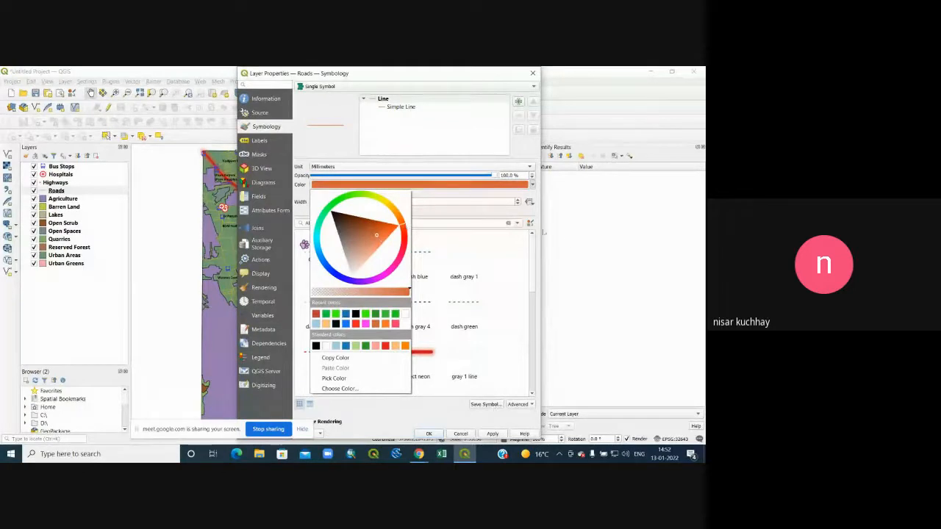
pyautogui.click(567, 243)
# Increase the line width of the Roads layer in several increments and apply it to the map
pyautogui.click(519, 200)
pyautogui.click(518, 200)
pyautogui.click(518, 200)
pyautogui.click(518, 200)
pyautogui.click(518, 200)
pyautogui.click(492, 434)
pyautogui.click(429, 433)
# Reopen the Roads layer properties, reduce the line width to 0.26 mm and apply the symbology
pyautogui.doubleClick(51, 191)
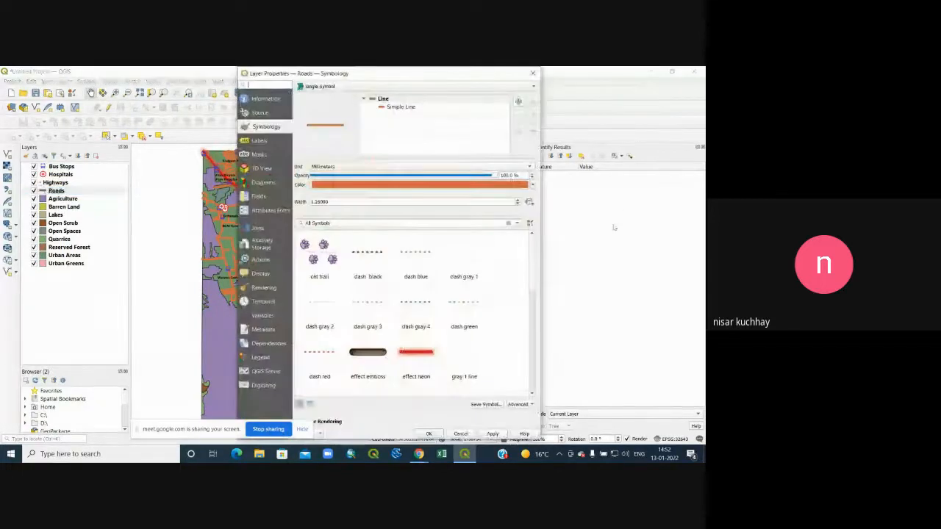
pyautogui.click(519, 200)
pyautogui.click(518, 204)
pyautogui.click(518, 205)
pyautogui.click(517, 205)
pyautogui.click(517, 204)
pyautogui.click(492, 434)
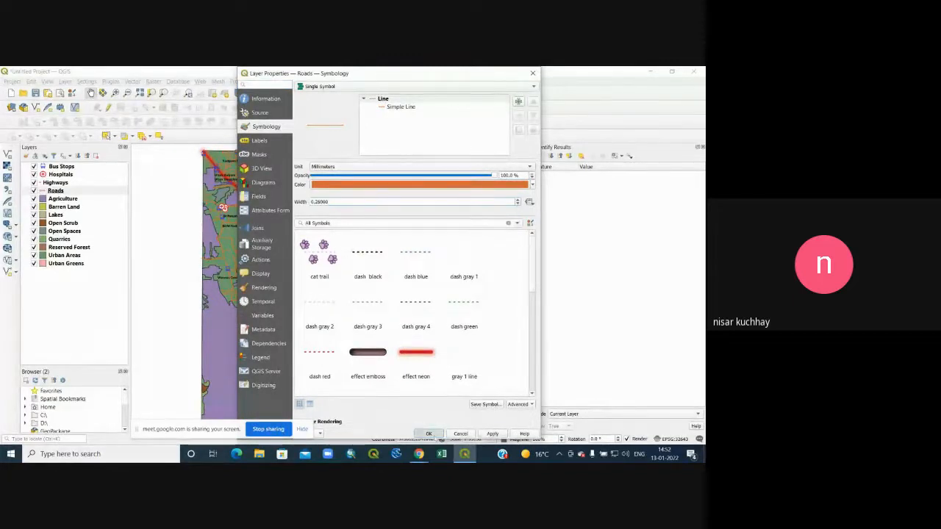
pyautogui.click(429, 434)
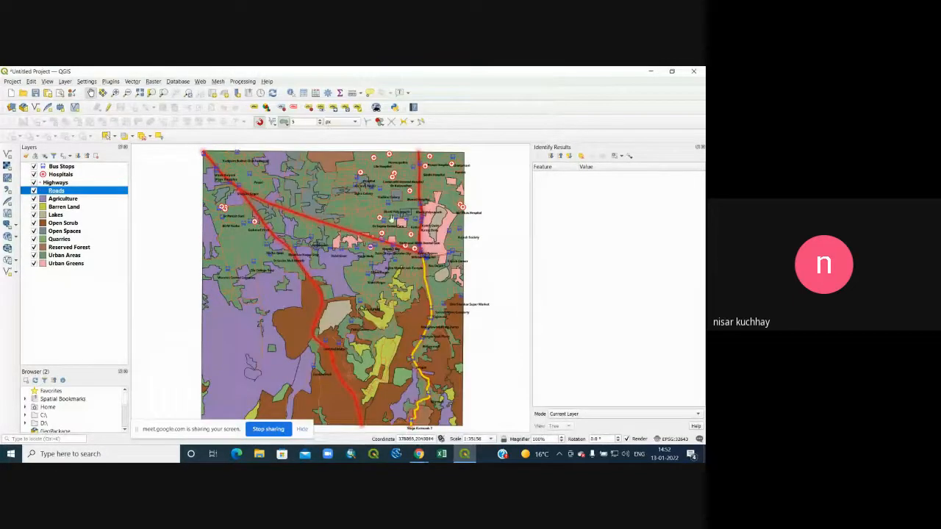
# Change the simple fill color of the Agriculture layer to yellow and apply it to the map
pyautogui.doubleClick(63, 198)
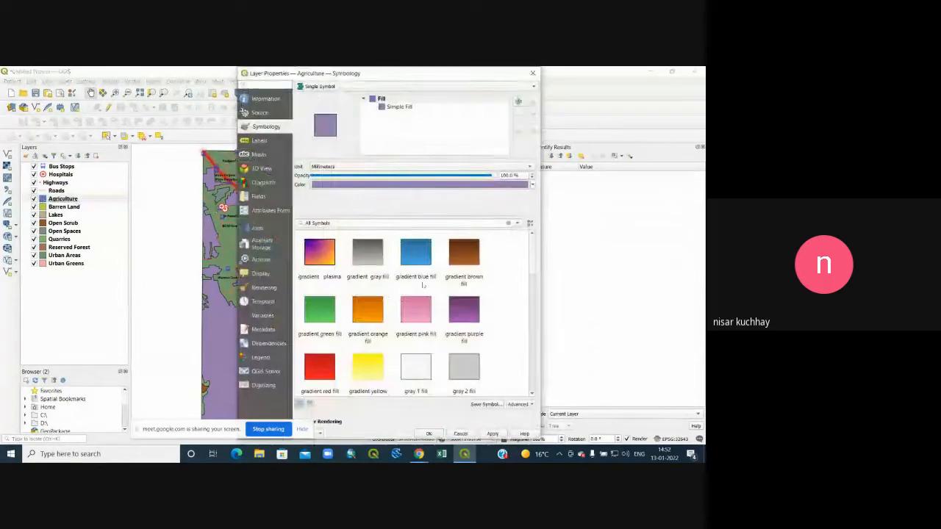
pyautogui.click(394, 106)
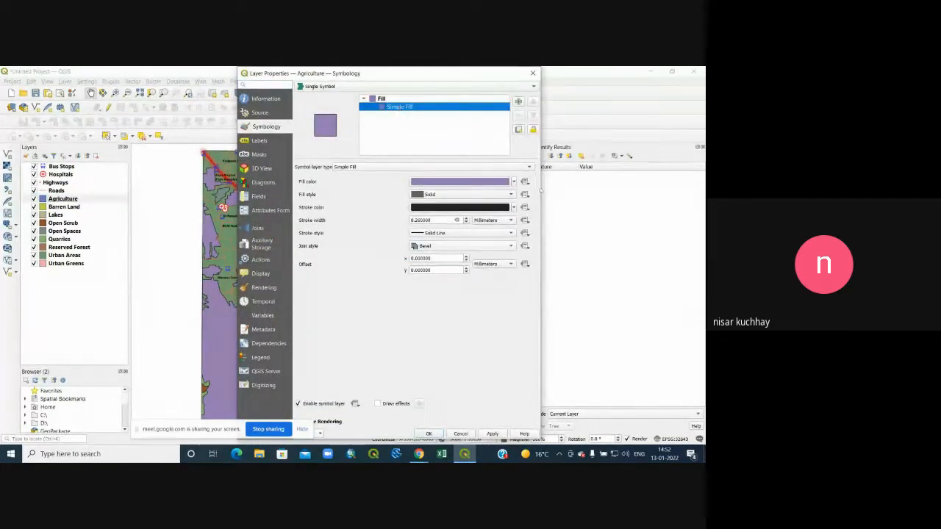
pyautogui.click(514, 181)
pyautogui.moveTo(484, 211)
pyautogui.mouseDown()
pyautogui.moveTo(494, 220)
pyautogui.moveTo(485, 203)
pyautogui.mouseUp()
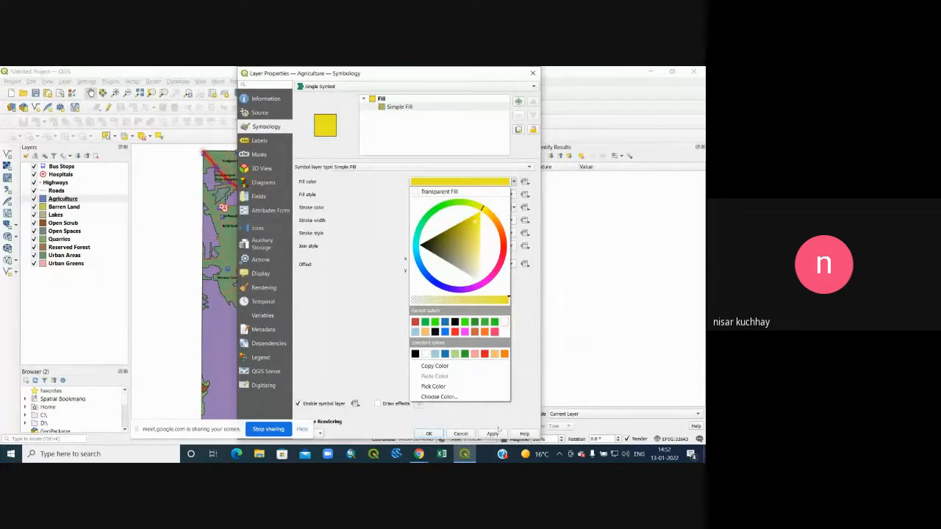
pyautogui.click(494, 433)
pyautogui.click(429, 434)
# Set the Barren Land layer's simple fill color to a golden orange and apply it to the map
pyautogui.doubleClick(64, 207)
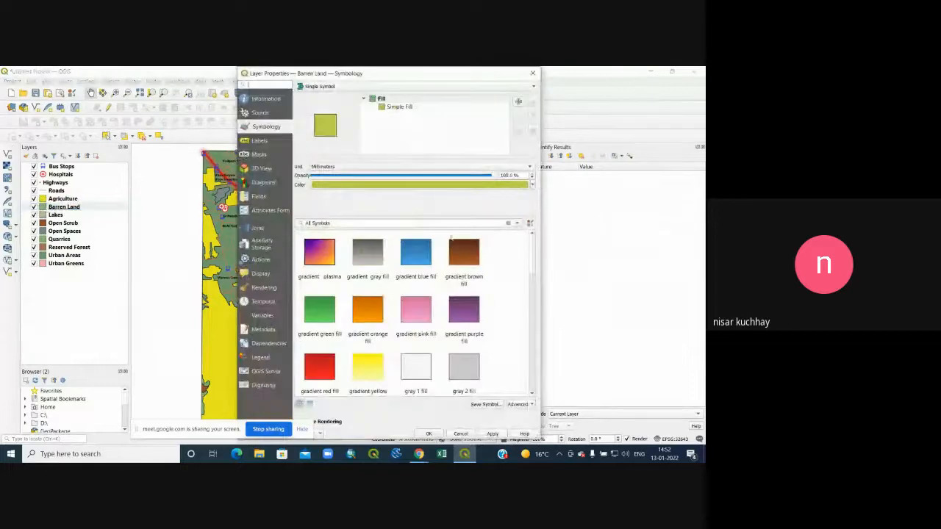
pyautogui.click(400, 107)
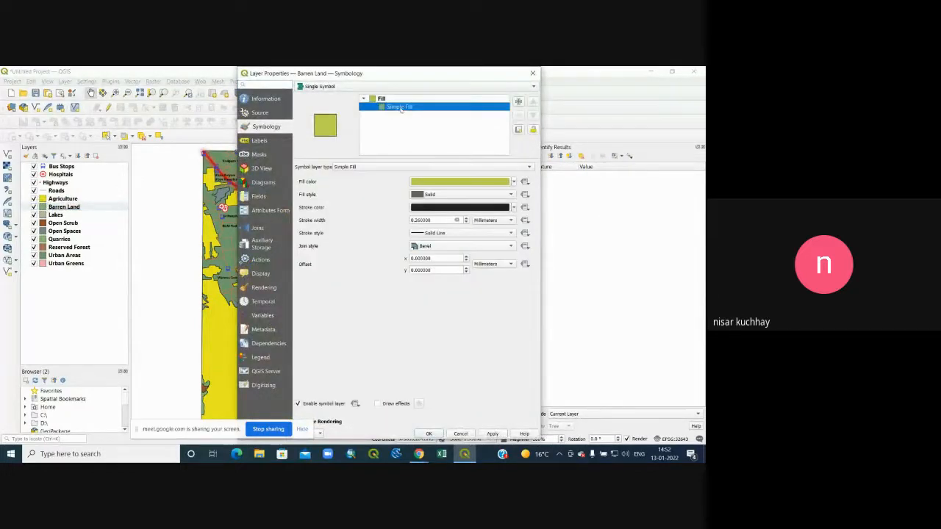
pyautogui.click(513, 181)
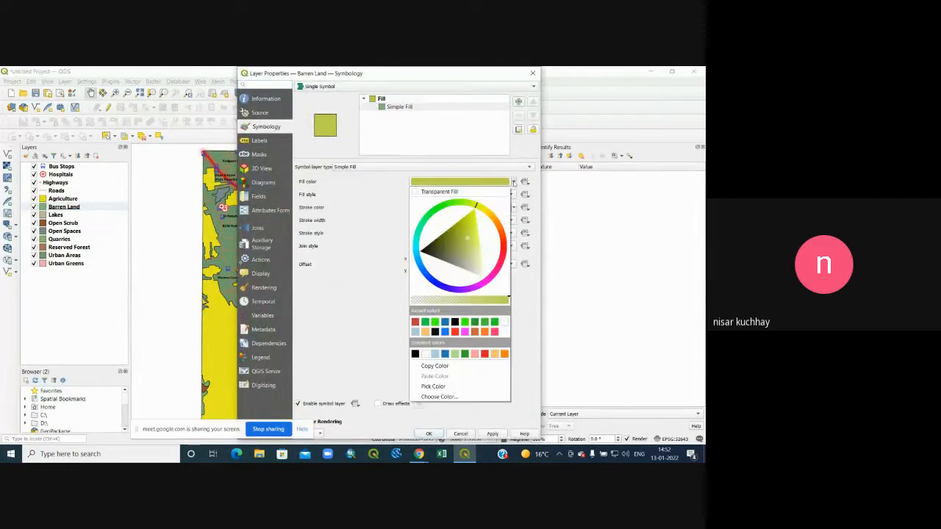
pyautogui.click(474, 244)
pyautogui.moveTo(497, 222); pyautogui.dragTo(495, 219)
pyautogui.moveTo(472, 252)
pyautogui.mouseDown()
pyautogui.moveTo(481, 239)
pyautogui.moveTo(465, 242)
pyautogui.moveTo(476, 238)
pyautogui.mouseUp()
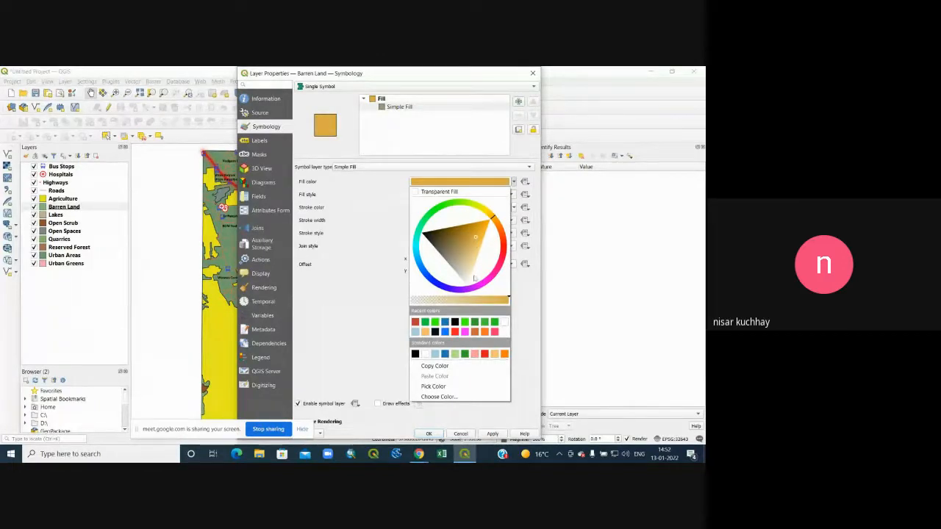
pyautogui.click(493, 434)
pyautogui.click(429, 433)
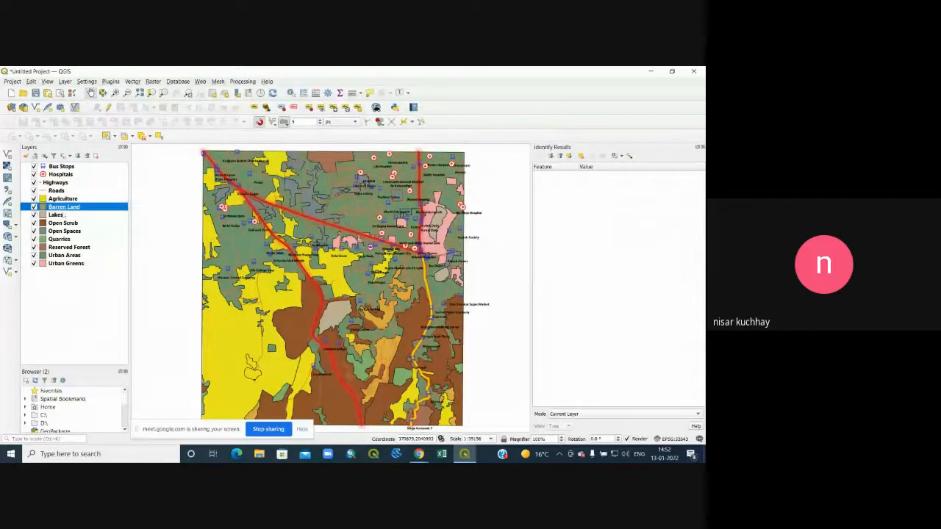
# Recolor the Lakes layer with the bright blue from the recent colors and apply the symbology
pyautogui.doubleClick(56, 214)
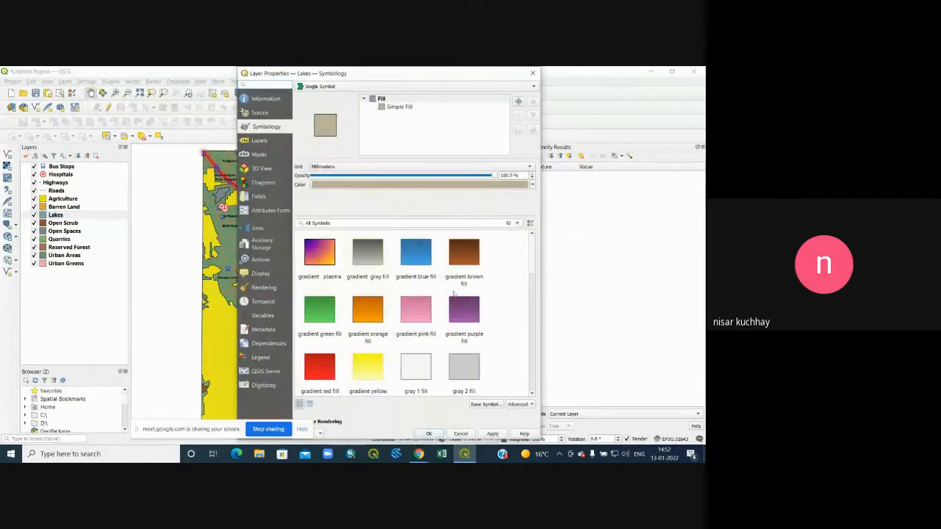
pyautogui.click(533, 185)
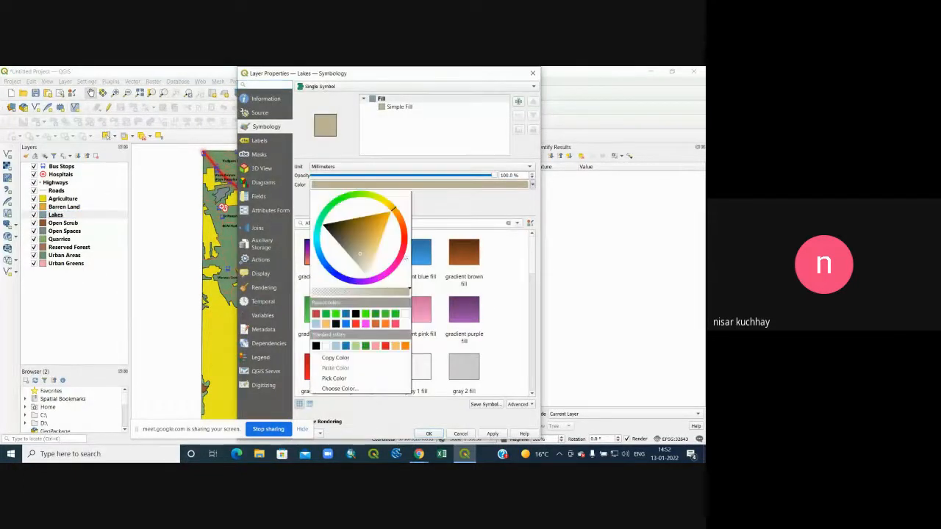
pyautogui.click(345, 314)
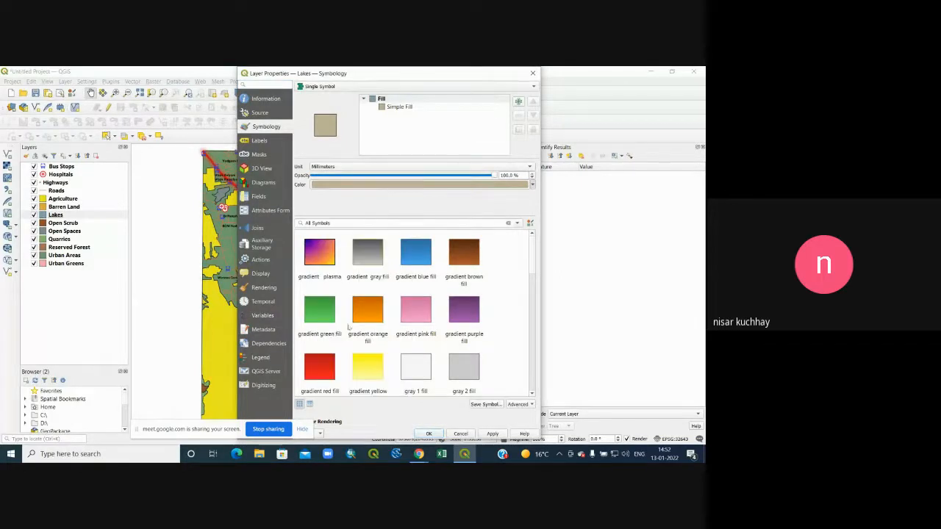
pyautogui.click(490, 433)
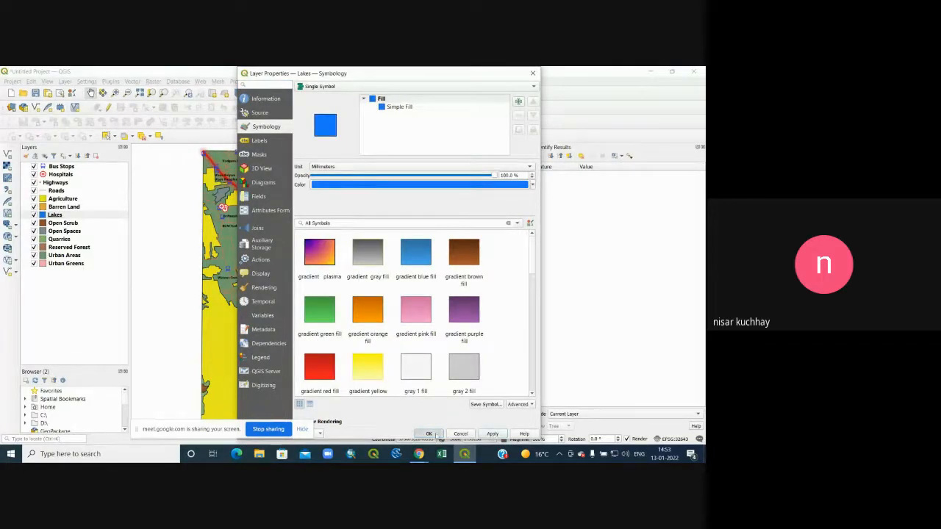
pyautogui.click(429, 434)
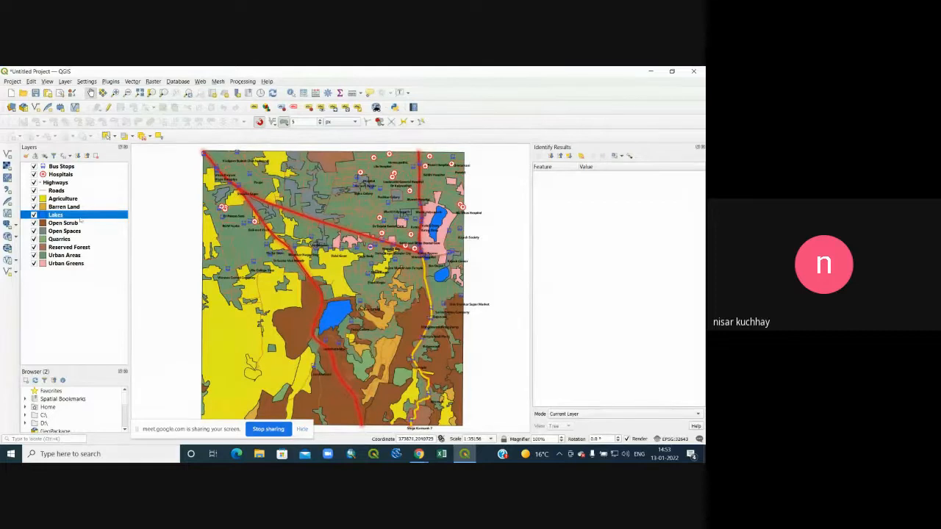
# Replace the Open Scrub layer's simple fill with an SVG fill that uses the landuse_quary.svg pattern
pyautogui.click(50, 223)
pyautogui.doubleClick(50, 223)
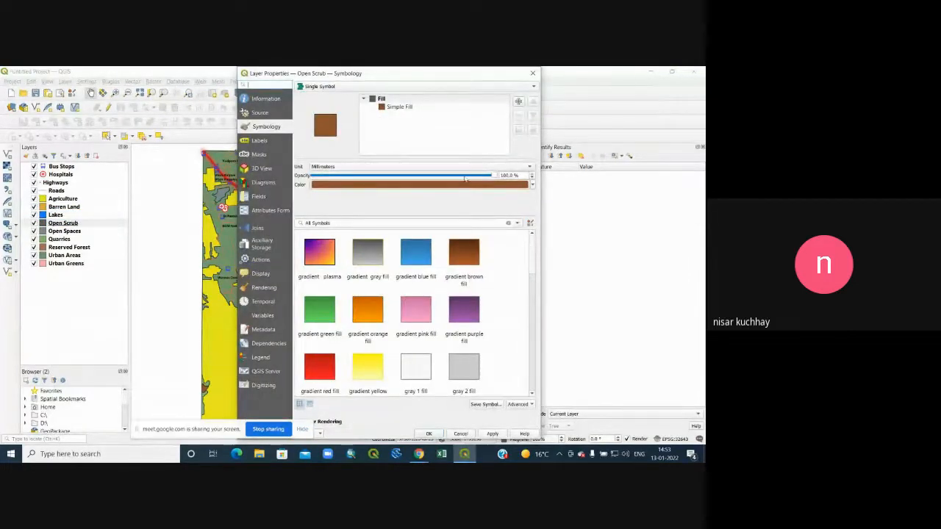
pyautogui.click(403, 107)
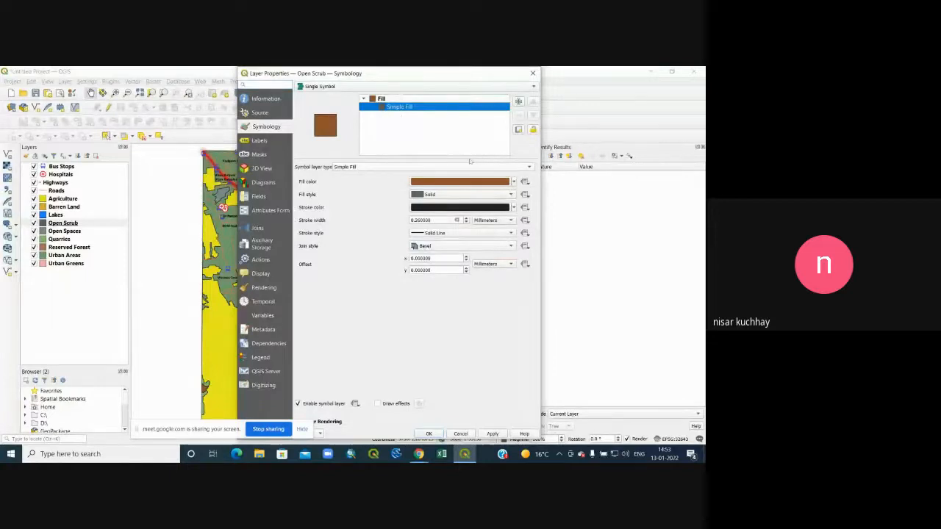
pyautogui.click(519, 100)
pyautogui.click(507, 115)
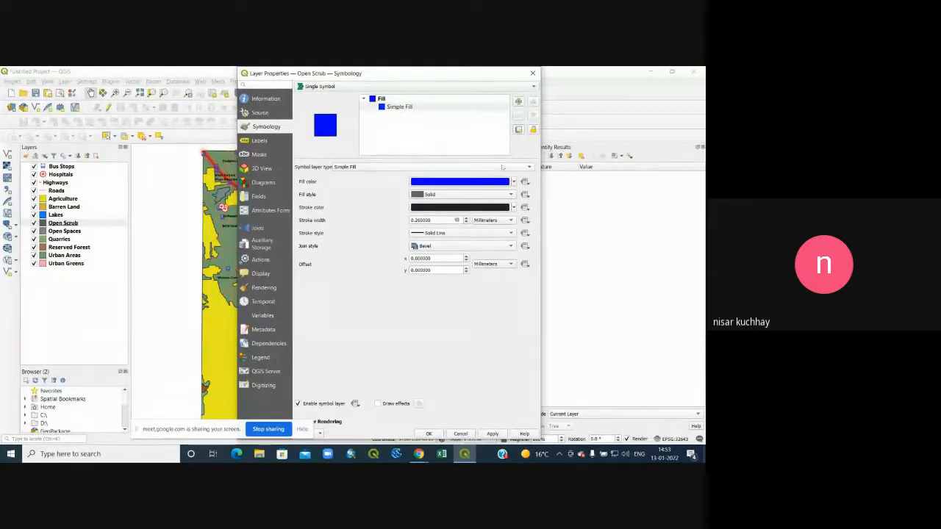
pyautogui.click(417, 167)
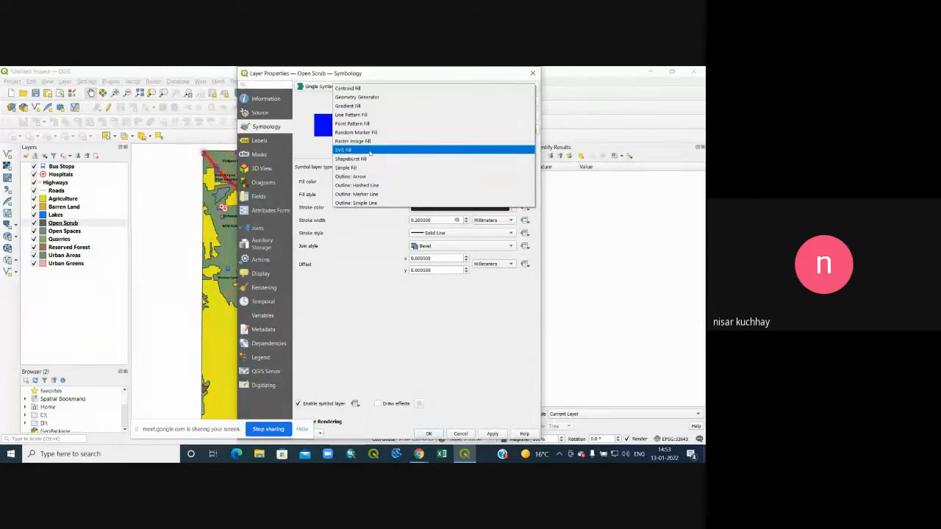
pyautogui.click(370, 152)
pyautogui.scroll(-5, 452, 327)
pyautogui.scroll(-5, 453, 326)
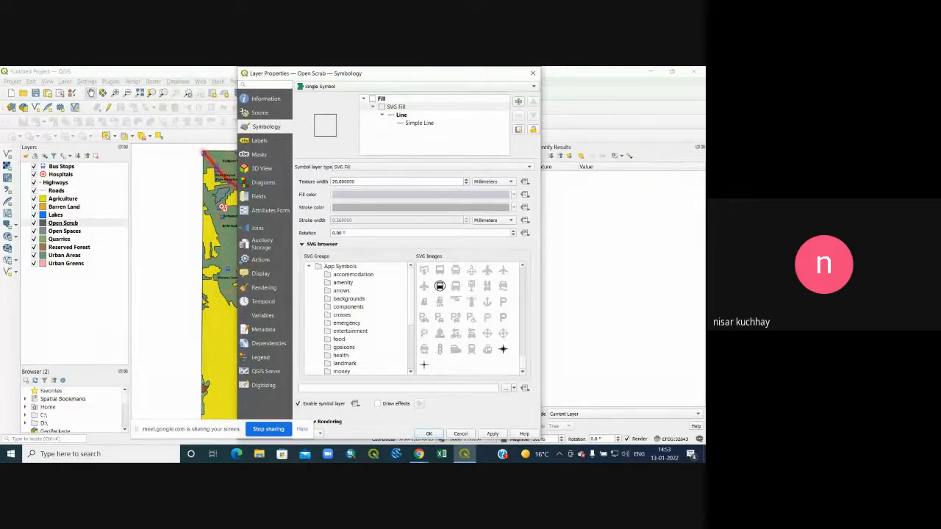
pyautogui.scroll(2, 447, 322)
pyautogui.scroll(2, 450, 319)
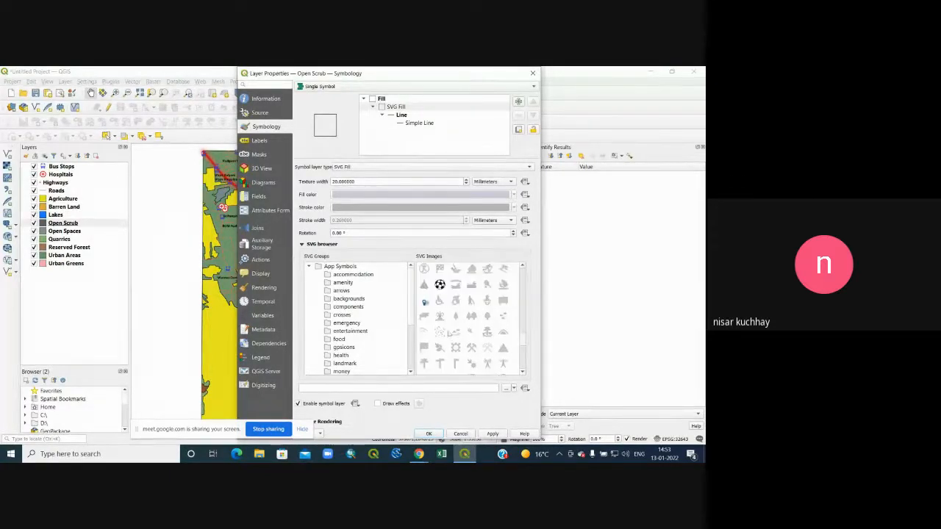
pyautogui.click(440, 332)
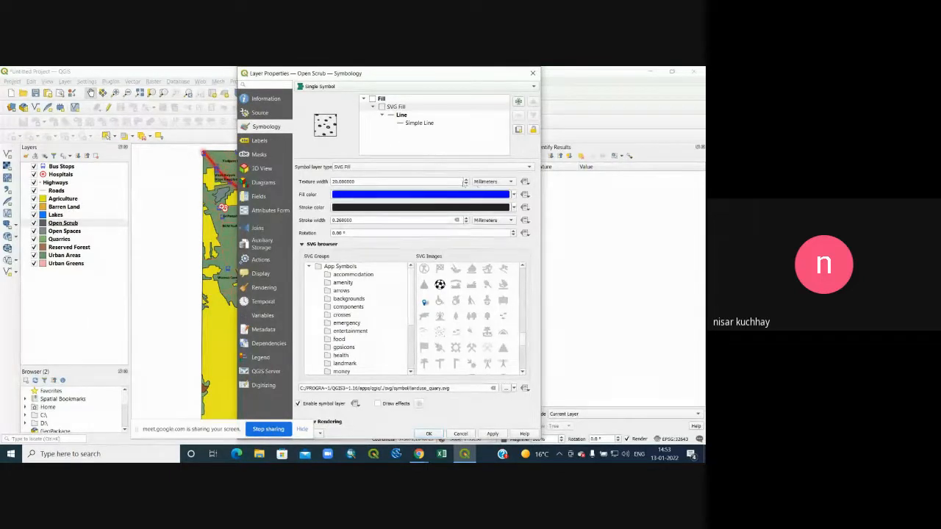
# Reduce the texture width of the Open Scrub SVG fill to 19.4 and switch its unit to points
pyautogui.click(466, 184)
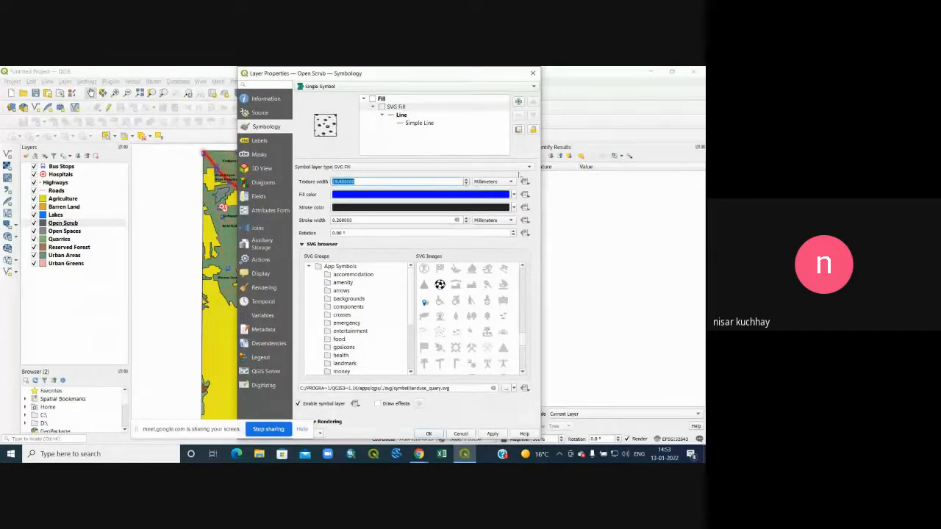
pyautogui.click(492, 182)
pyautogui.click(487, 215)
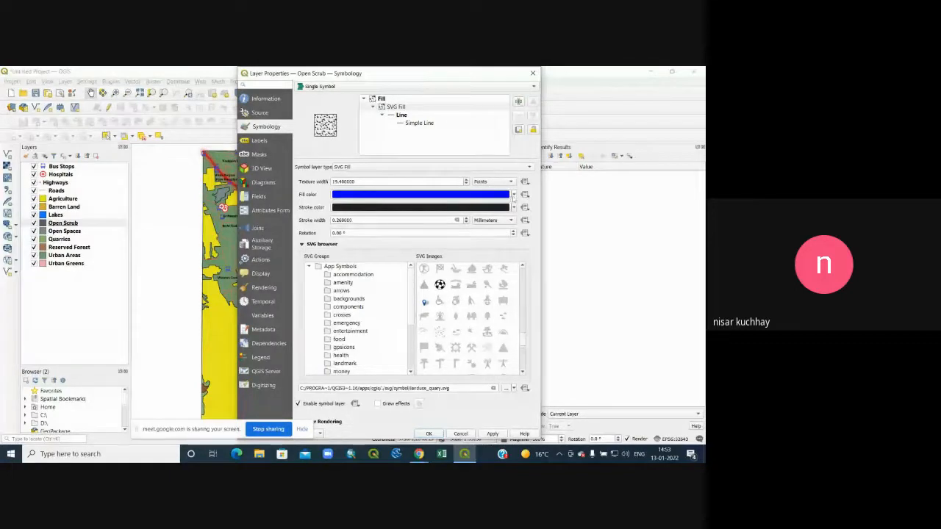
# Set the stroke color of the Open Scrub SVG fill to dark green and confirm the symbology
pyautogui.click(514, 195)
pyautogui.click(359, 225)
pyautogui.click(366, 221)
pyautogui.click(376, 240)
pyautogui.click(375, 247)
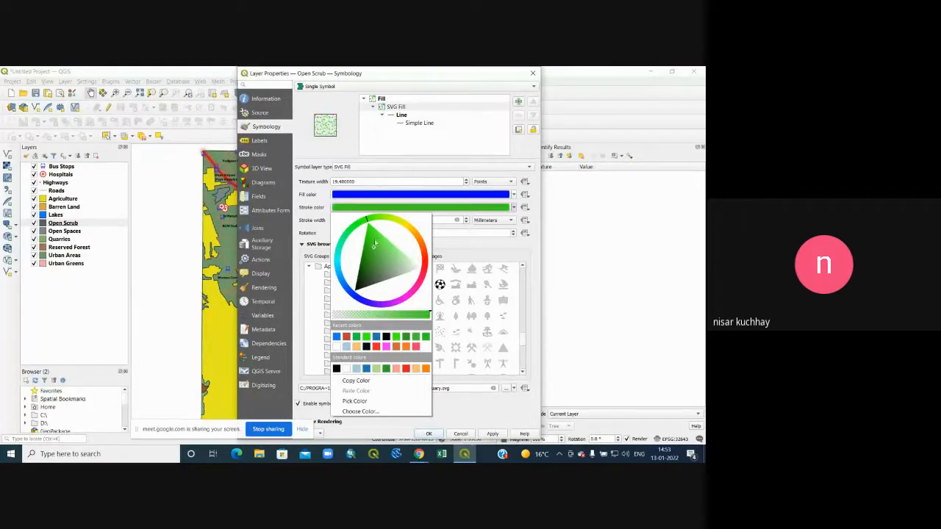
pyautogui.click(383, 249)
pyautogui.click(375, 250)
pyautogui.click(407, 337)
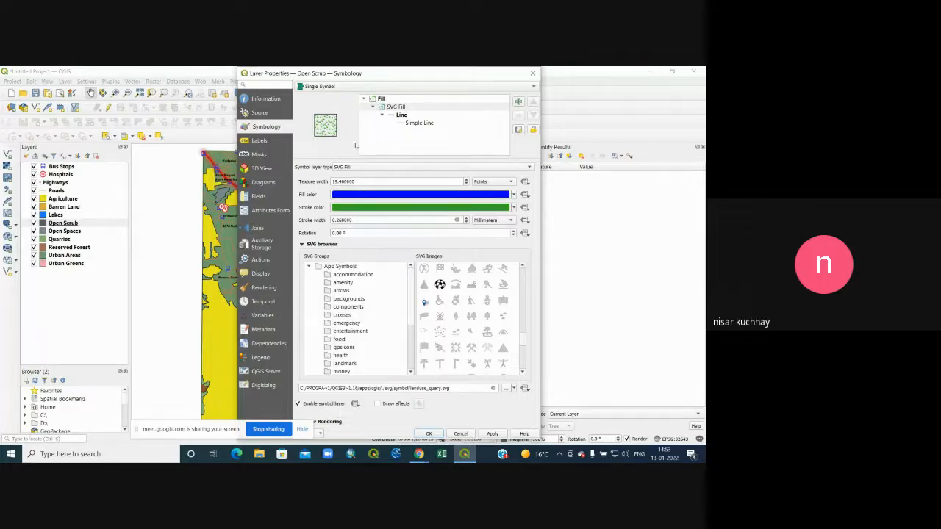
pyautogui.click(430, 434)
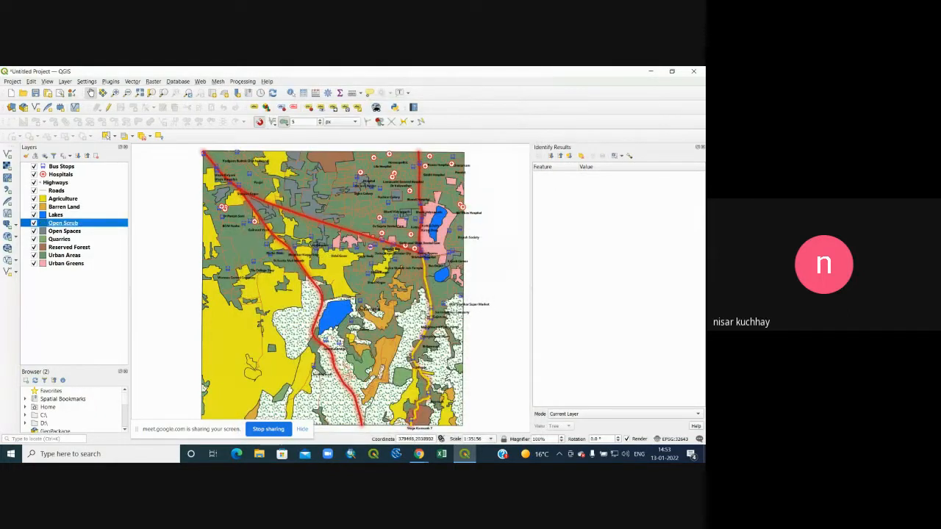
# Change the Open Spaces layer's simple fill color to green and make the fill transparent
pyautogui.click(42, 231)
pyautogui.doubleClick(41, 231)
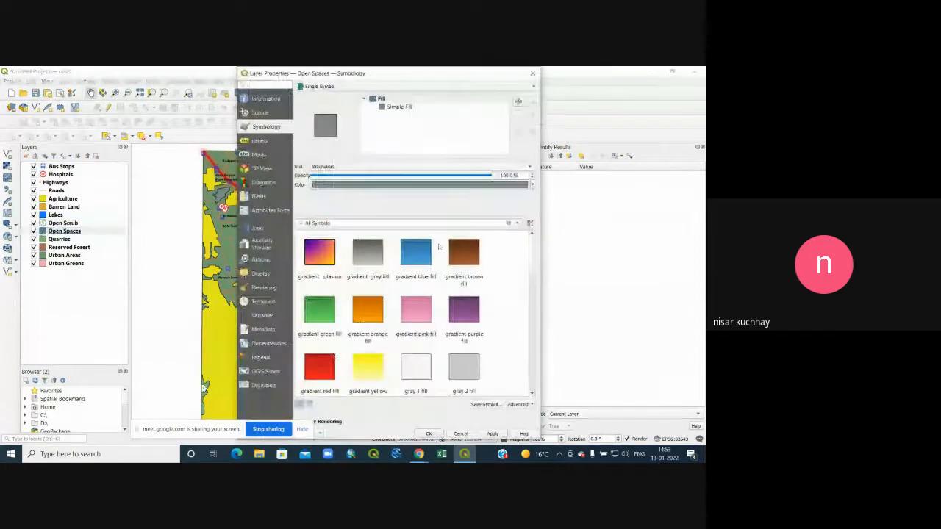
pyautogui.click(532, 185)
pyautogui.click(401, 108)
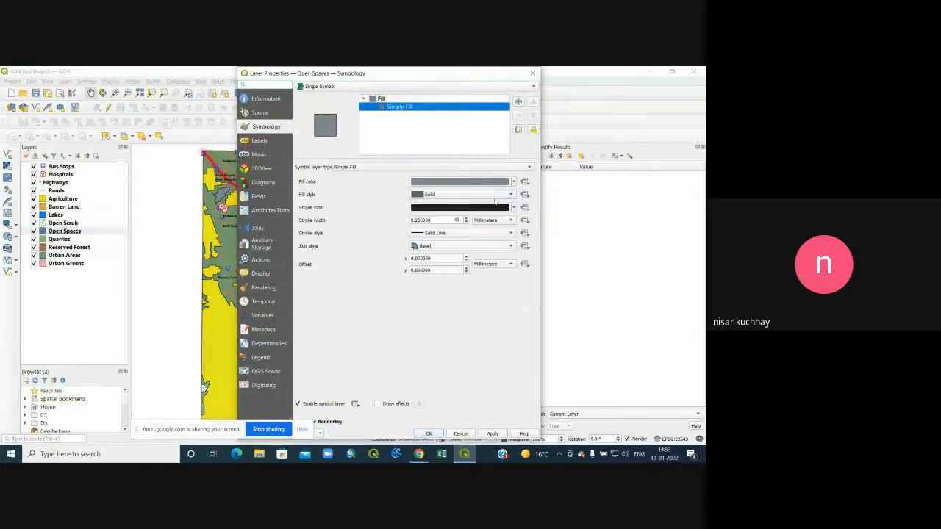
pyautogui.click(513, 182)
pyautogui.moveTo(467, 239); pyautogui.dragTo(439, 219)
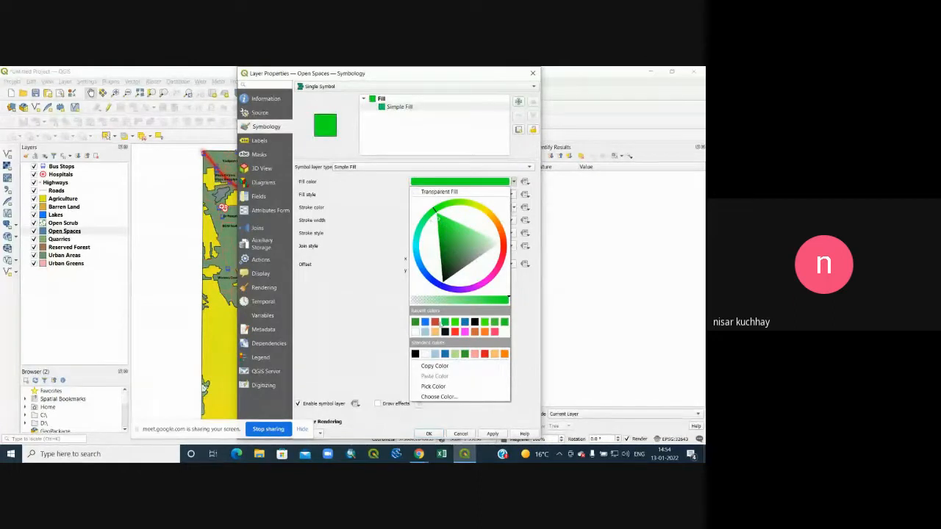
pyautogui.moveTo(508, 299); pyautogui.dragTo(425, 299)
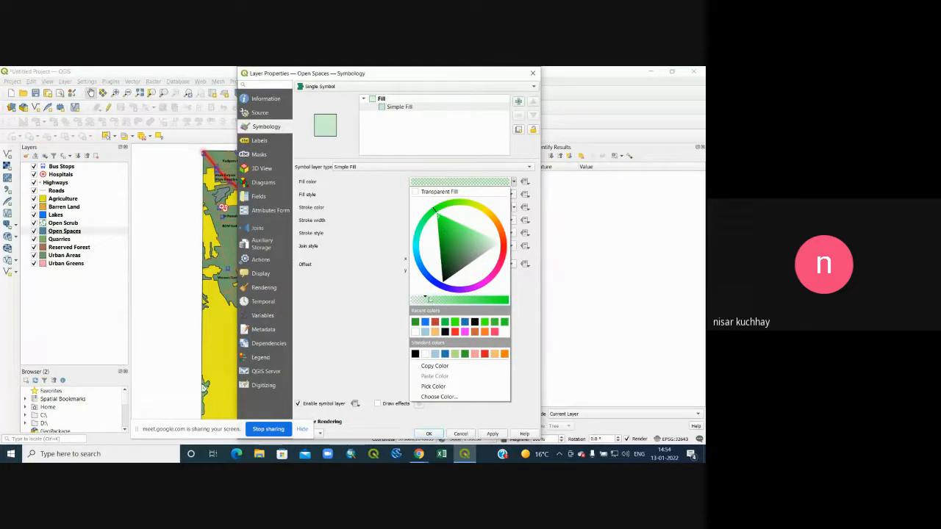
pyautogui.click(455, 208)
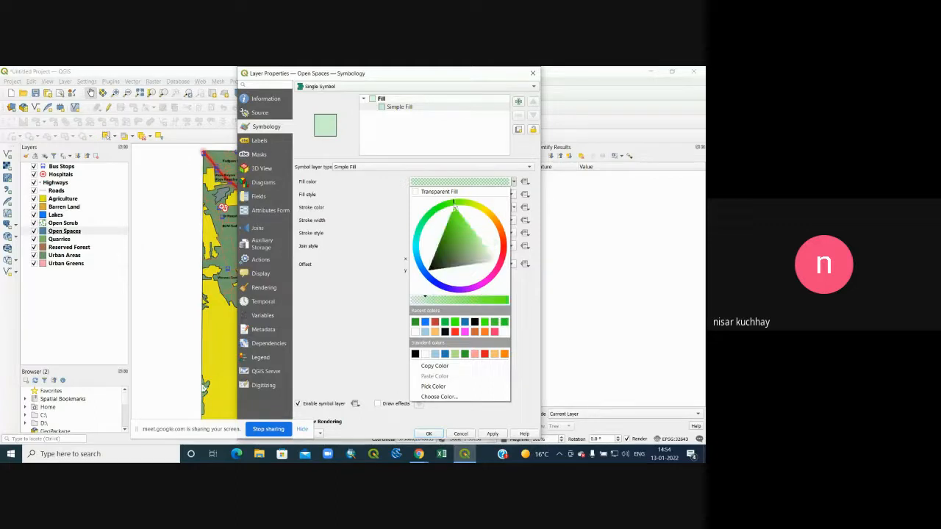
pyautogui.click(417, 193)
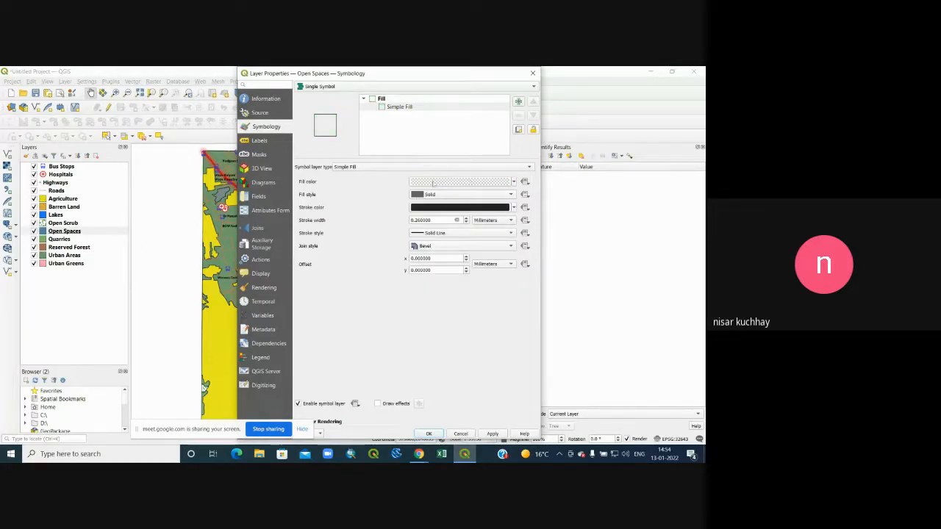
# Set the fill style of the Open Spaces layer's simple fill to Vertical
pyautogui.click(511, 195)
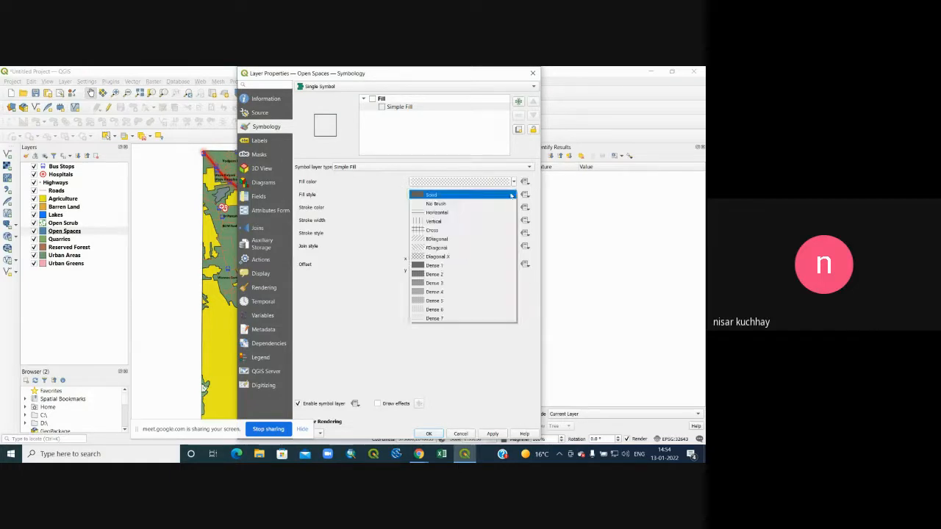
pyautogui.click(511, 195)
pyautogui.click(511, 195)
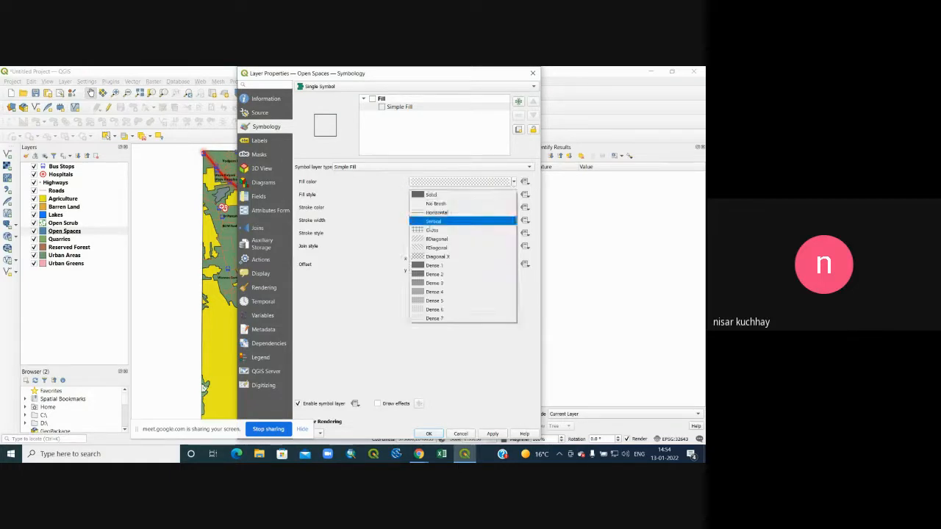
pyautogui.click(423, 220)
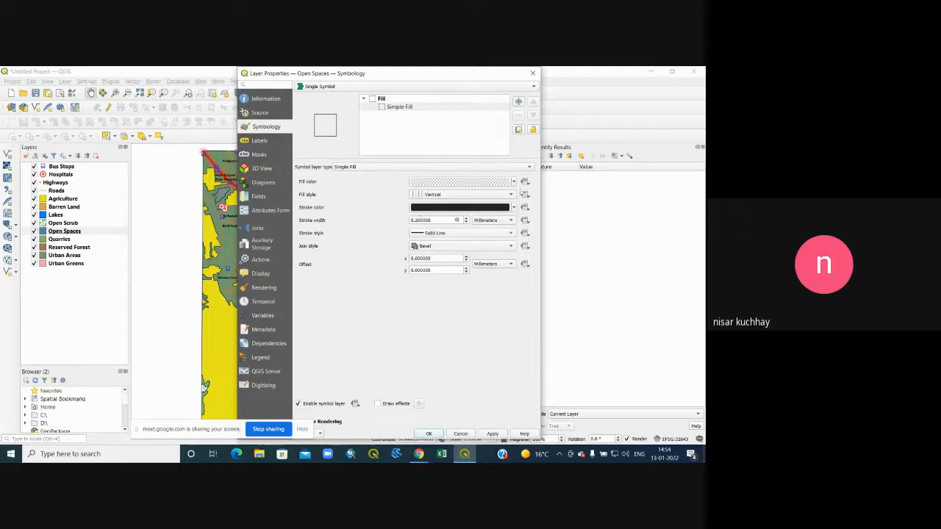
# Set the Open Spaces layer's fill style to No Brush with a pale blue fill color and confirm the symbology
pyautogui.click(511, 194)
pyautogui.click(500, 177)
pyautogui.click(512, 182)
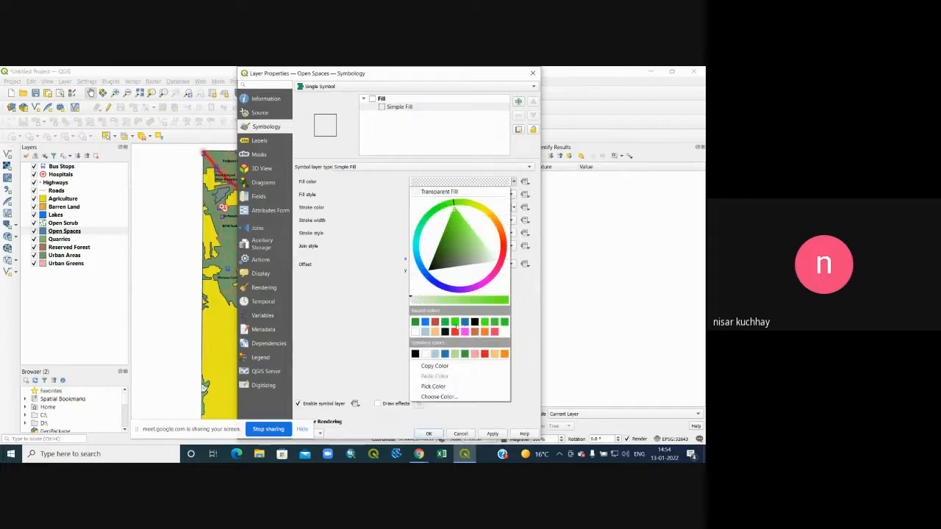
pyautogui.click(415, 331)
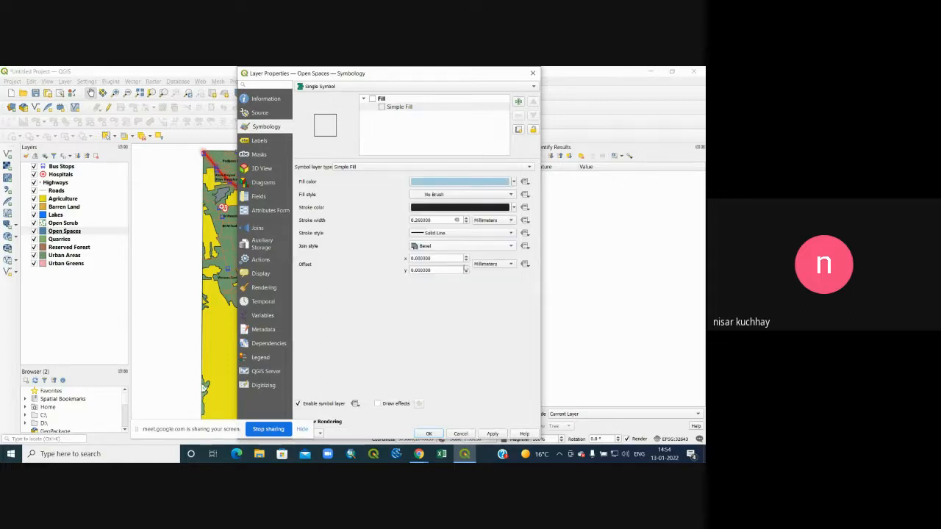
pyautogui.click(514, 181)
pyautogui.click(466, 214)
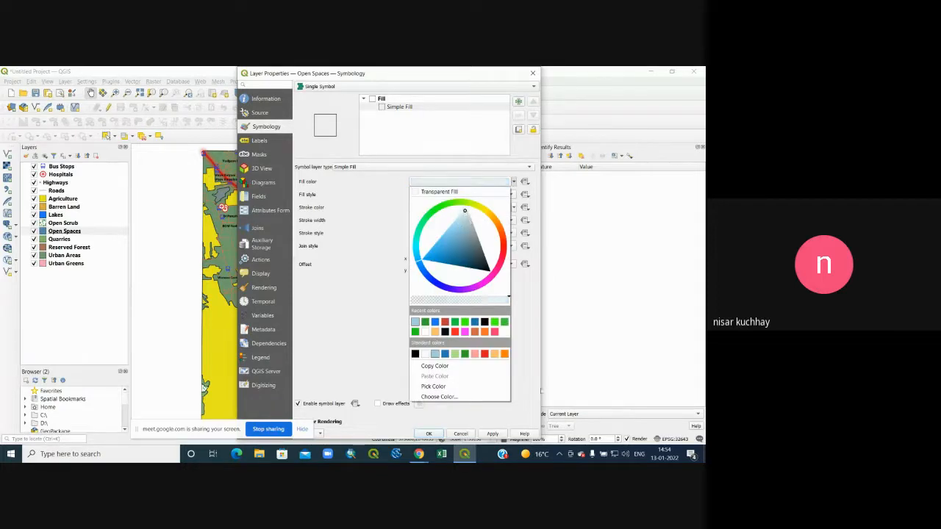
pyautogui.click(492, 434)
pyautogui.click(429, 434)
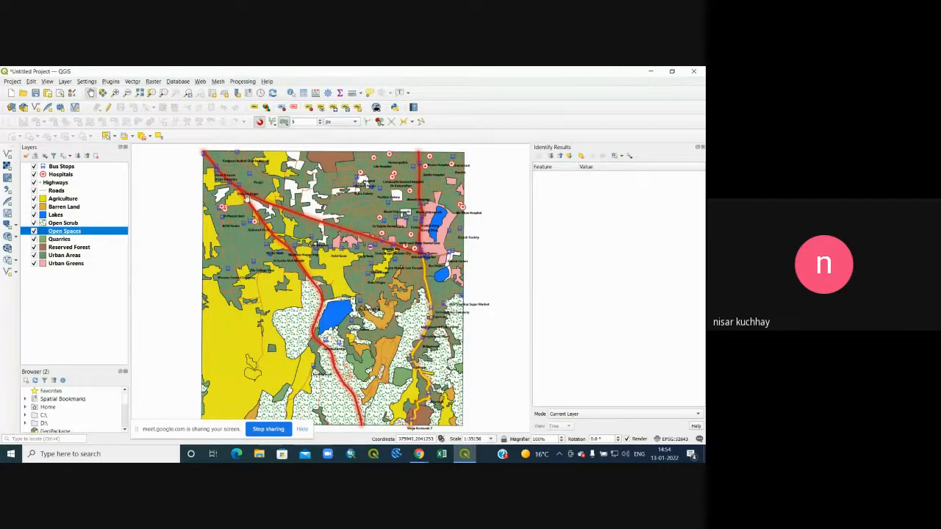
# Style the Quarries layer with the gray 2 fill preset and confirm its symbology
pyautogui.click(42, 240)
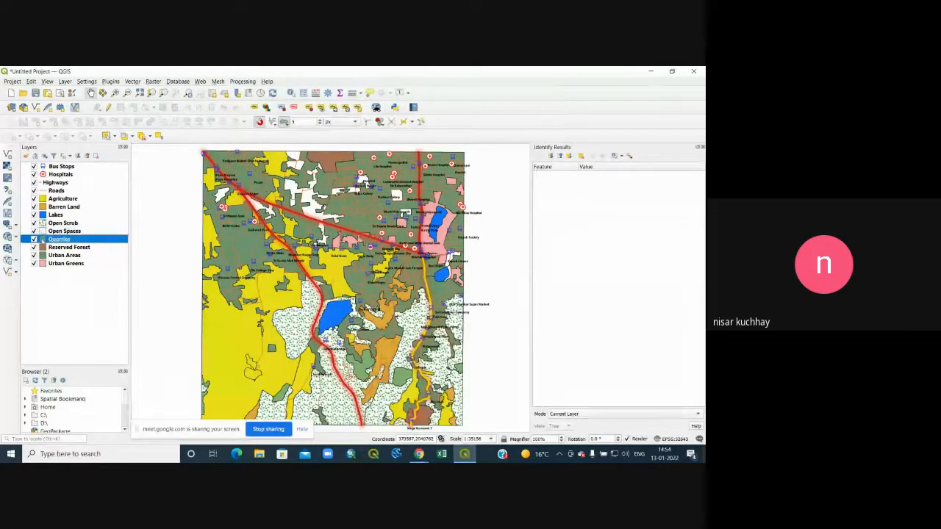
pyautogui.doubleClick(42, 240)
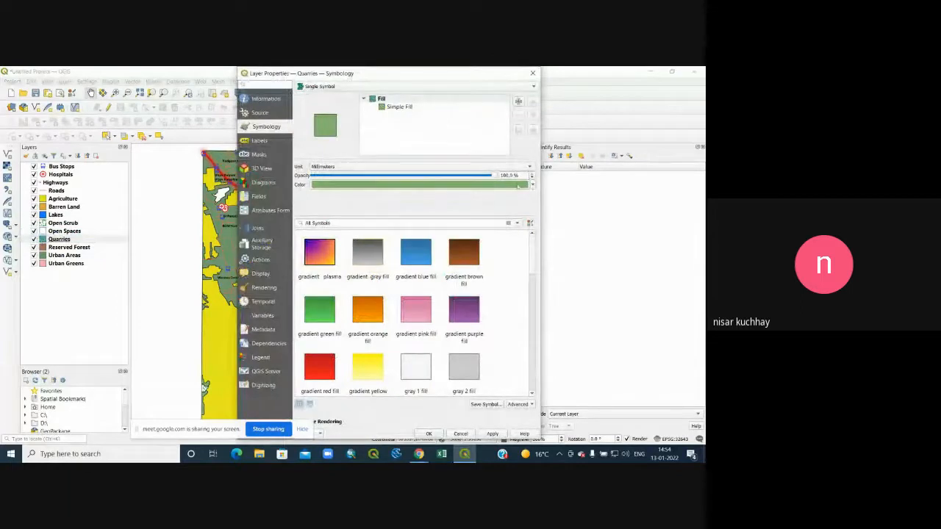
pyautogui.moveTo(519, 187)
pyautogui.click(462, 371)
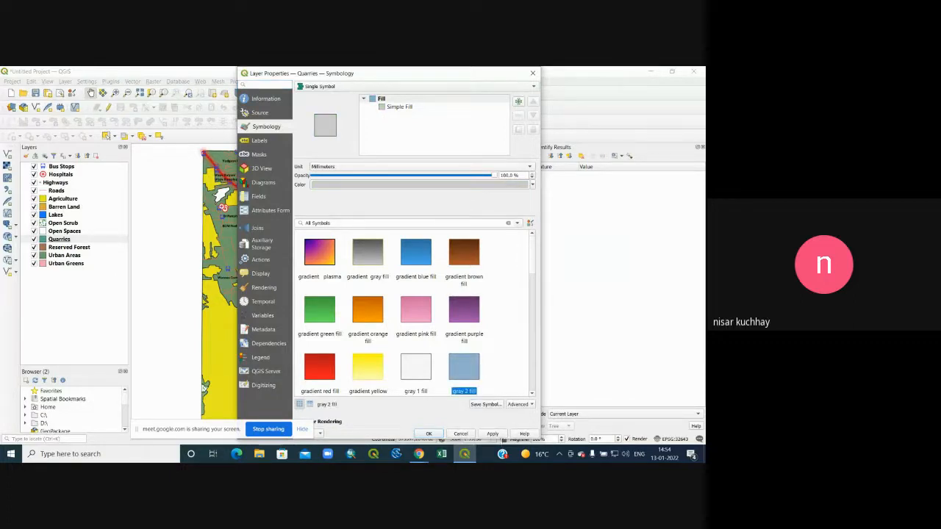
pyautogui.click(429, 433)
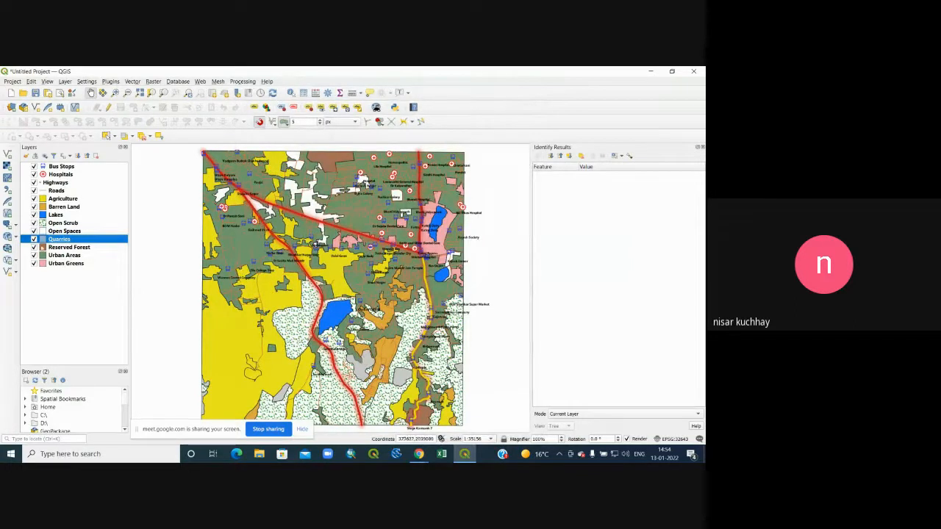
# Change the Reserved Forest layer's symbol color to green and confirm its symbology
pyautogui.doubleClick(69, 248)
pyautogui.click(529, 185)
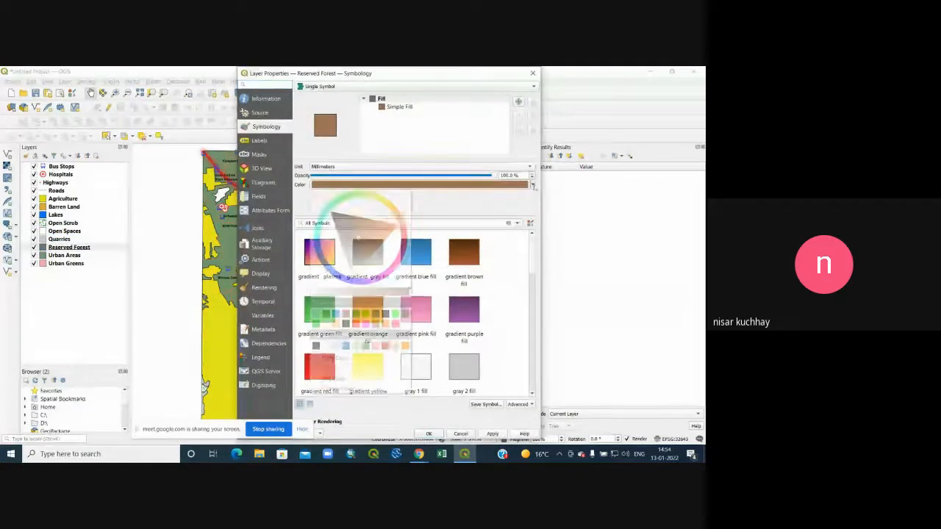
pyautogui.click(341, 207)
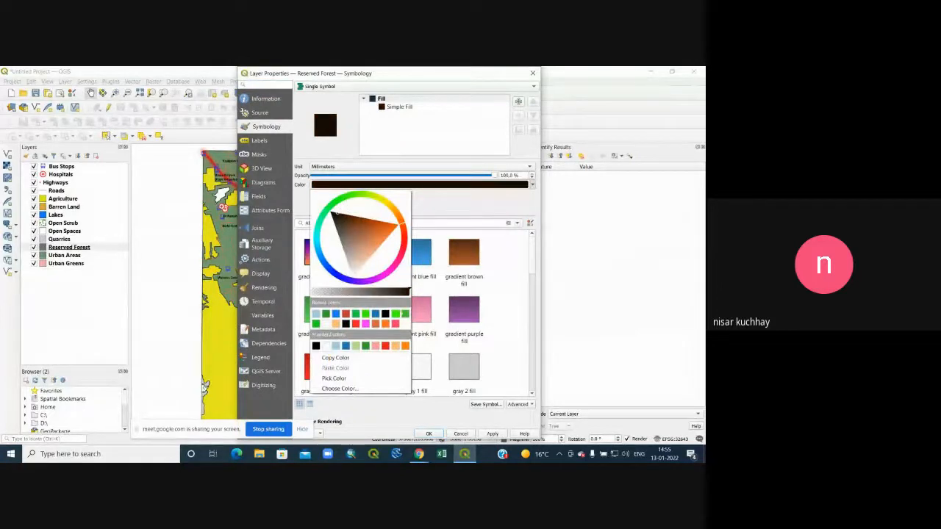
pyautogui.click(405, 315)
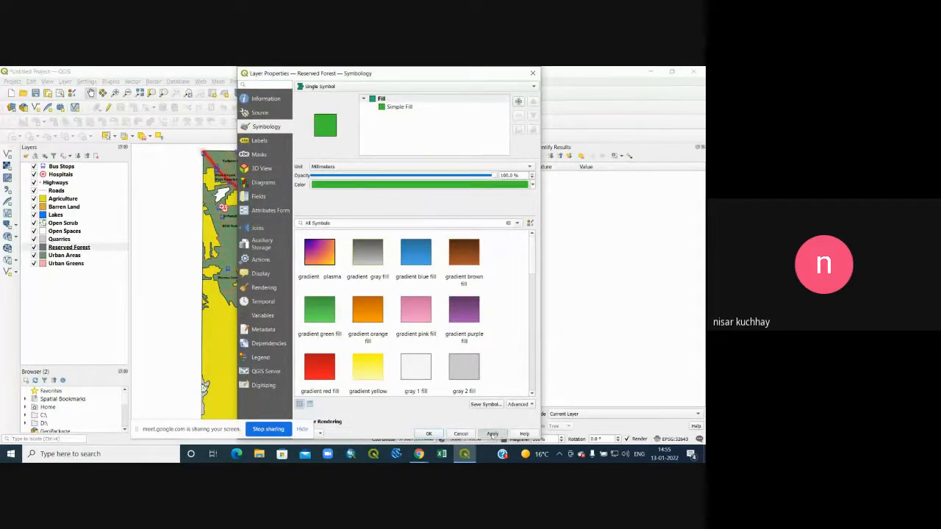
pyautogui.click(430, 434)
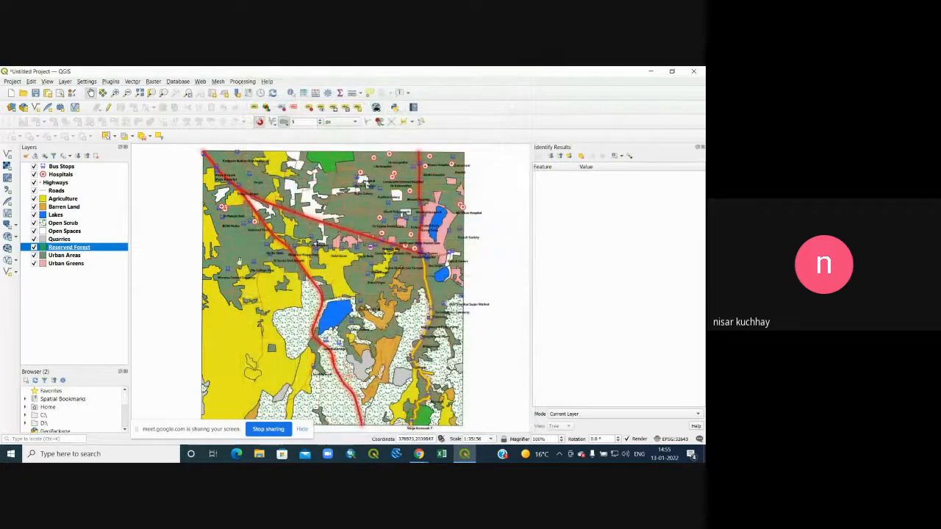
# Change the Urban Areas layer's symbol color to a medium pink and confirm its symbology
pyautogui.doubleClick(63, 255)
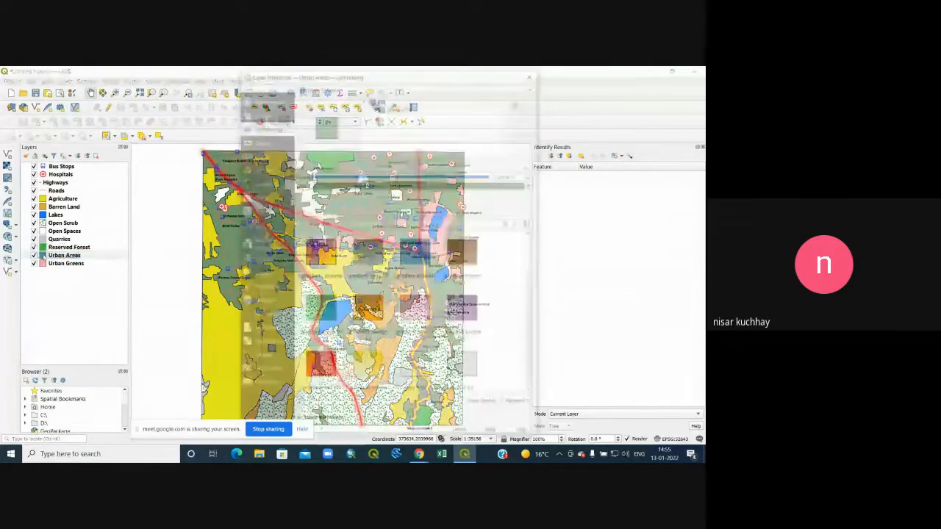
pyautogui.click(533, 185)
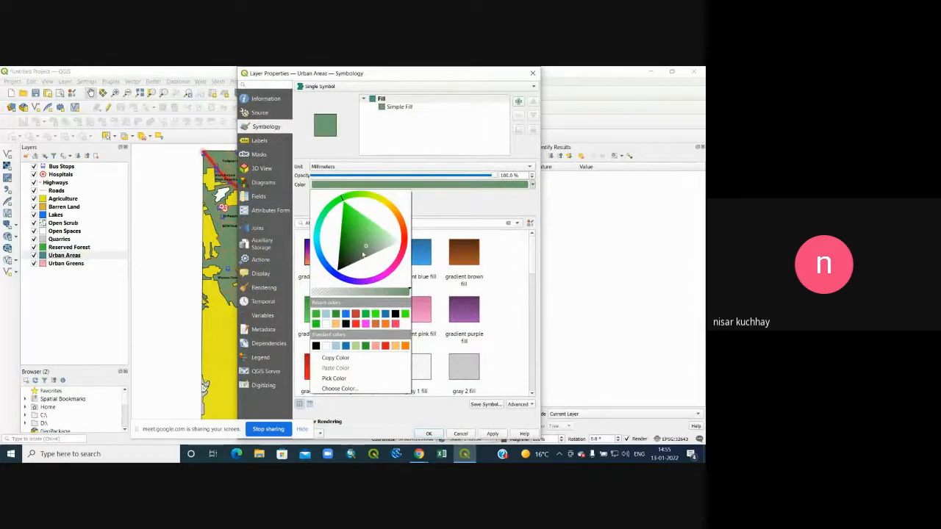
pyautogui.click(366, 226)
pyautogui.moveTo(342, 199)
pyautogui.mouseDown()
pyautogui.moveTo(388, 201)
pyautogui.moveTo(403, 235)
pyautogui.moveTo(358, 229)
pyautogui.moveTo(364, 255)
pyautogui.moveTo(352, 257)
pyautogui.moveTo(358, 229)
pyautogui.moveTo(361, 248)
pyautogui.moveTo(372, 231)
pyautogui.moveTo(368, 193)
pyautogui.moveTo(406, 243)
pyautogui.moveTo(399, 268)
pyautogui.mouseUp()
pyautogui.moveTo(358, 242); pyautogui.dragTo(356, 252)
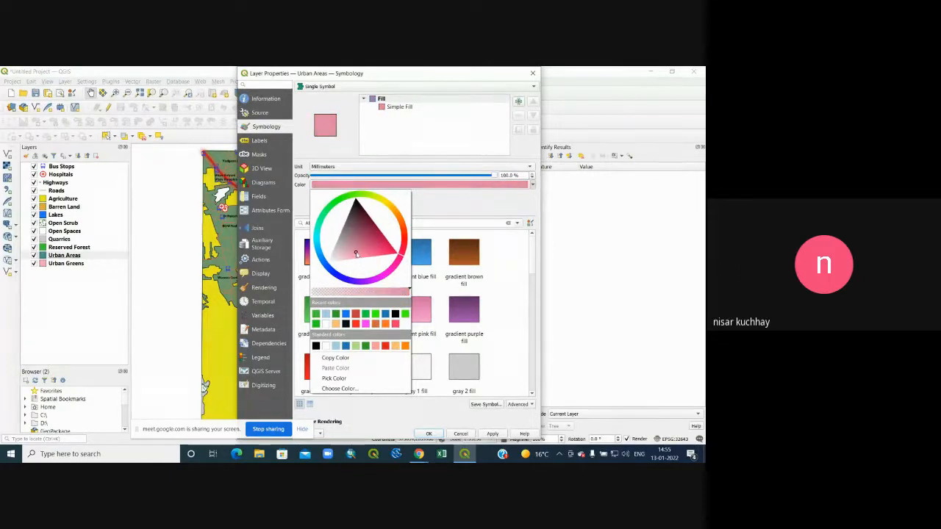
pyautogui.click(506, 423)
pyautogui.click(429, 433)
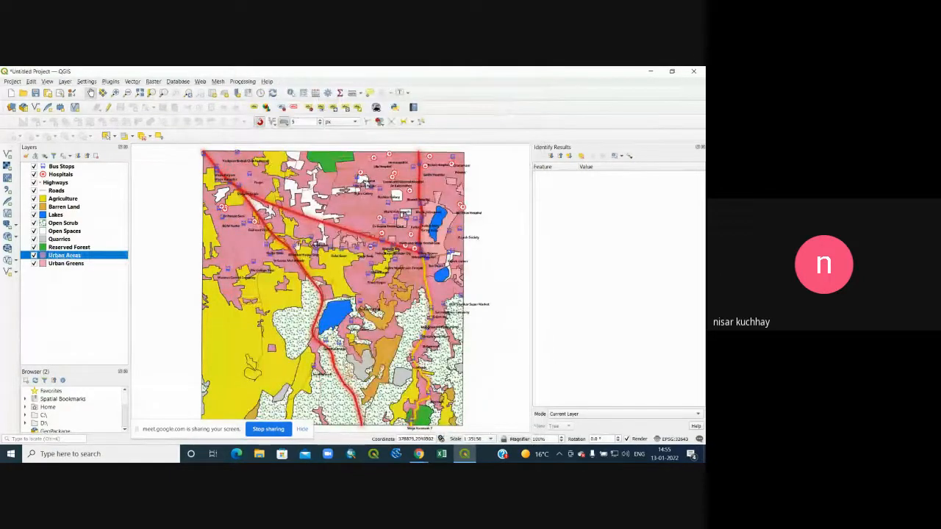
# Change the Urban Greens layer's symbol layer type to SVG Fill using the landuse_coniferous.svg tree image
pyautogui.doubleClick(65, 263)
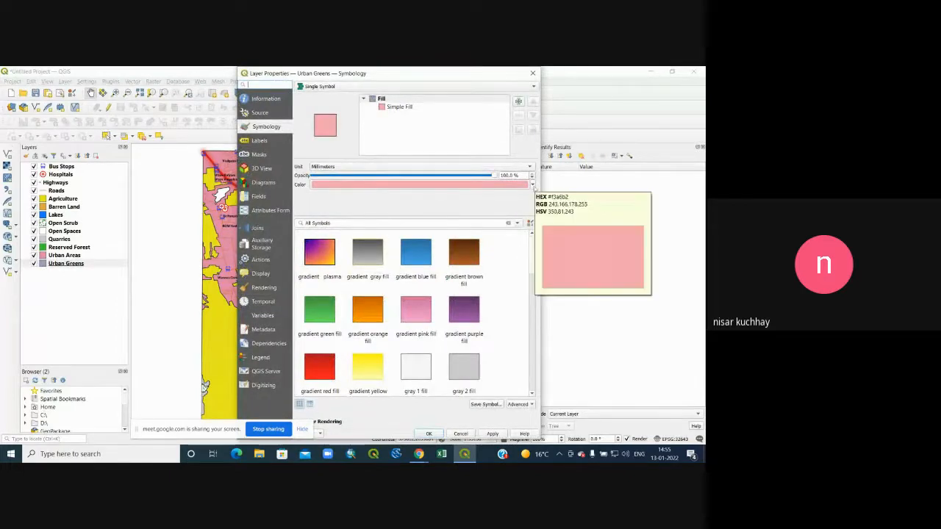
pyautogui.click(399, 107)
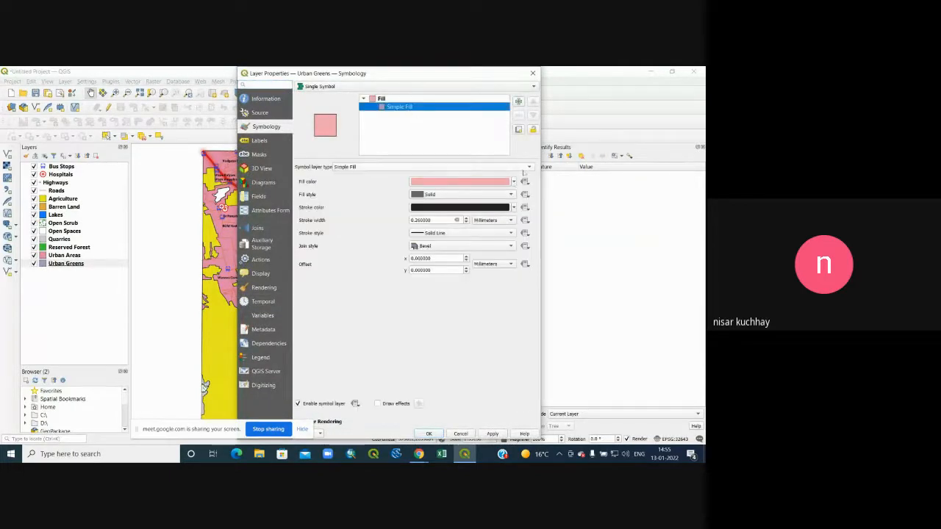
pyautogui.click(528, 170)
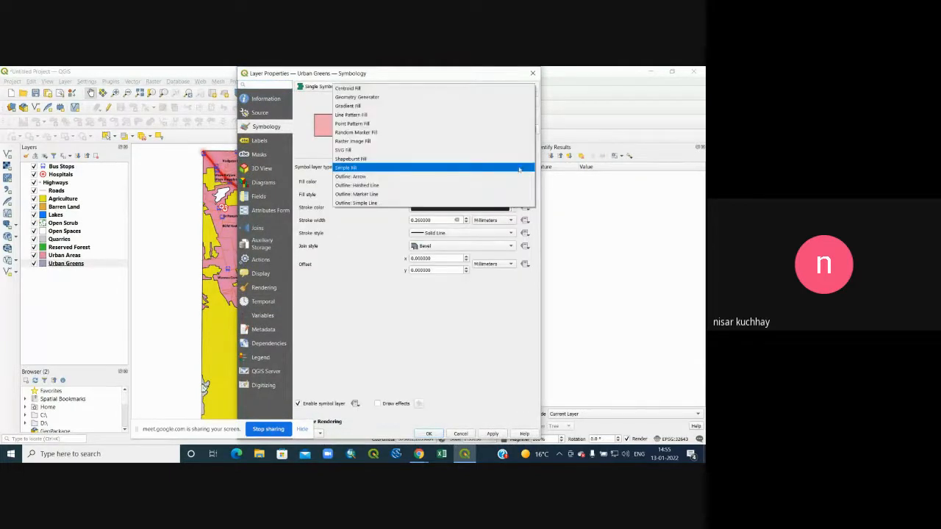
pyautogui.click(388, 150)
pyautogui.moveTo(524, 303); pyautogui.dragTo(522, 345)
pyautogui.click(457, 301)
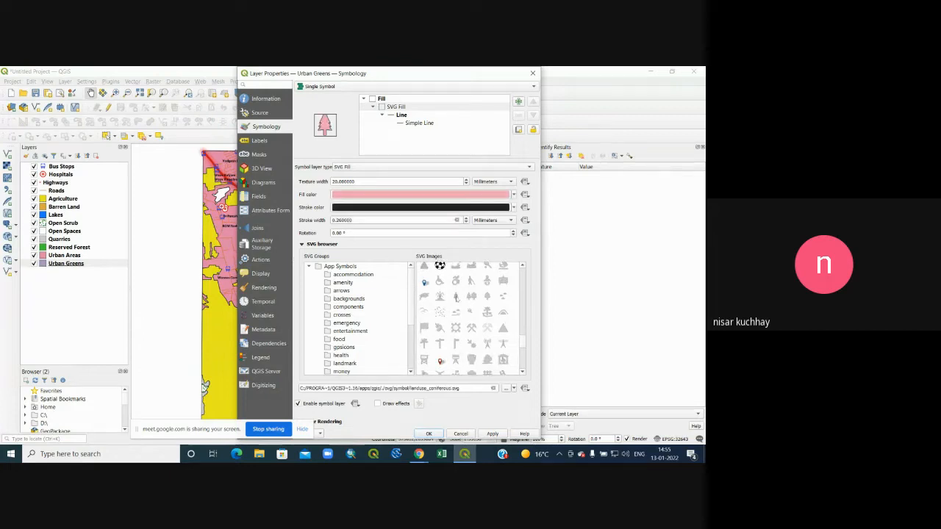
# Switch the texture width unit of the Urban Greens SVG fill to points and reduce the width to 17
pyautogui.click(510, 181)
pyautogui.click(487, 190)
pyautogui.click(467, 184)
pyautogui.click(466, 184)
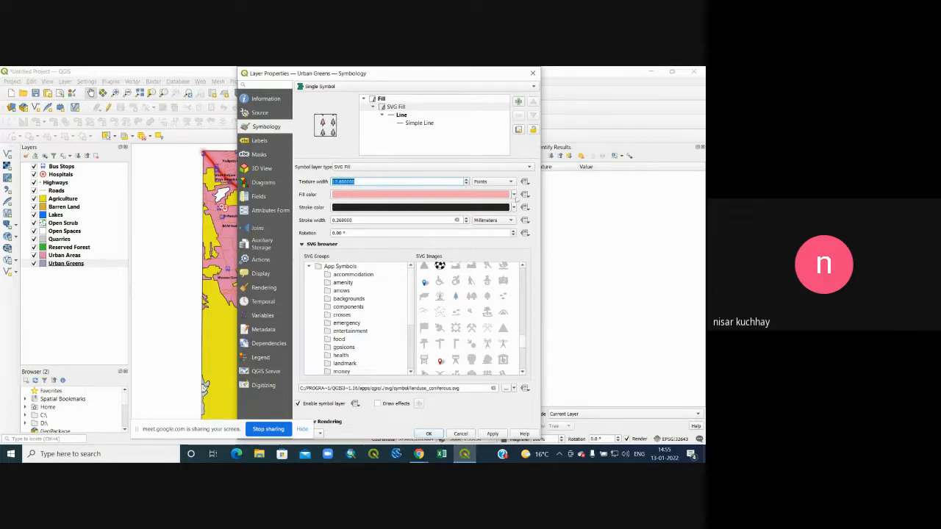
# Set the fill color of the Urban Greens SVG fill to a medium green
pyautogui.click(514, 195)
pyautogui.click(361, 212)
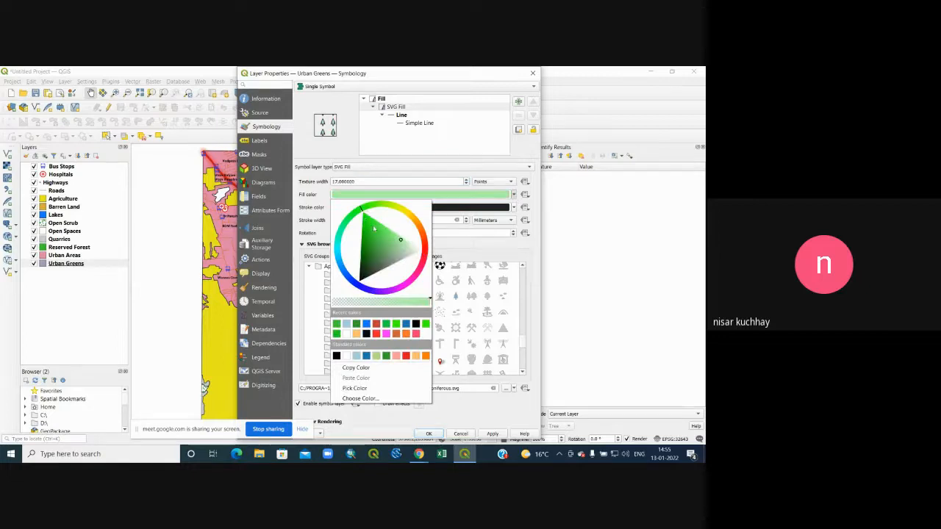
pyautogui.click(374, 229)
pyautogui.click(378, 247)
pyautogui.click(380, 242)
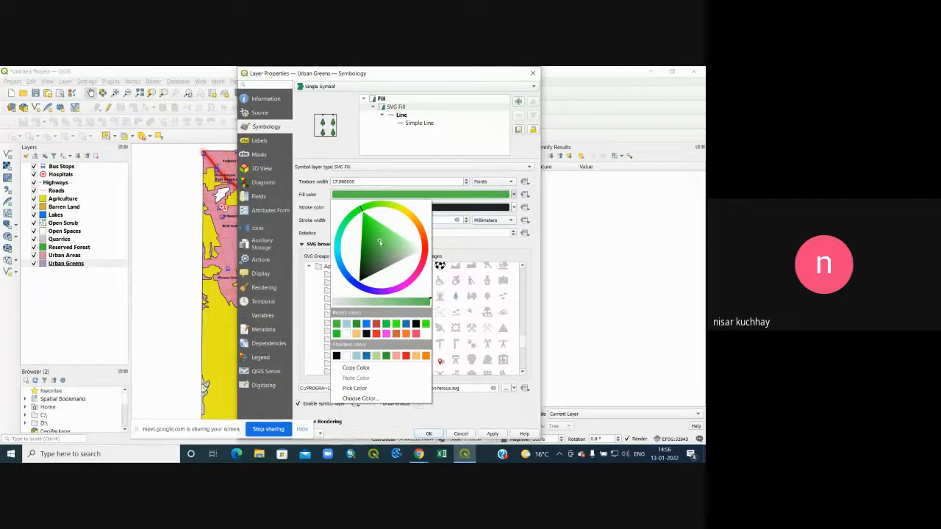
pyautogui.click(619, 249)
# Set the Urban Greens SVG fill's stroke width to No stroke and its rotation to 1.00°
pyautogui.click(466, 223)
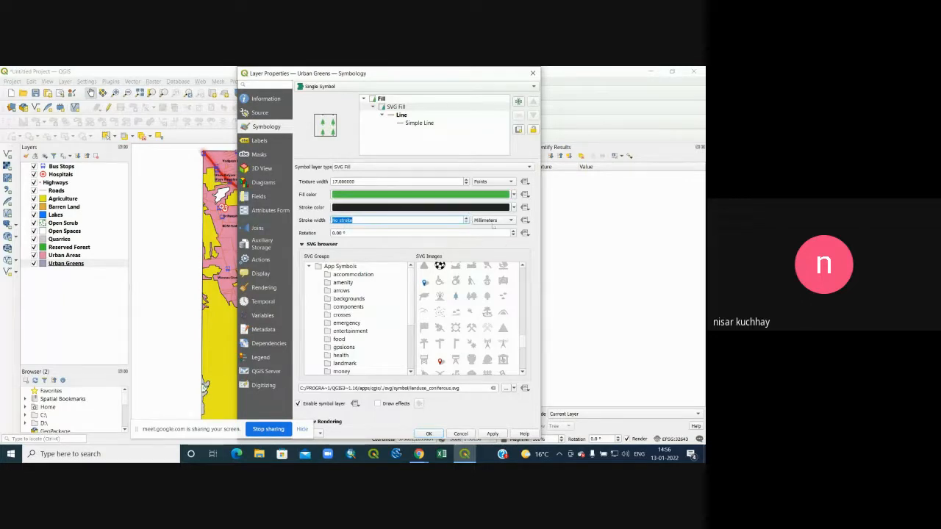
pyautogui.click(513, 231)
pyautogui.click(513, 232)
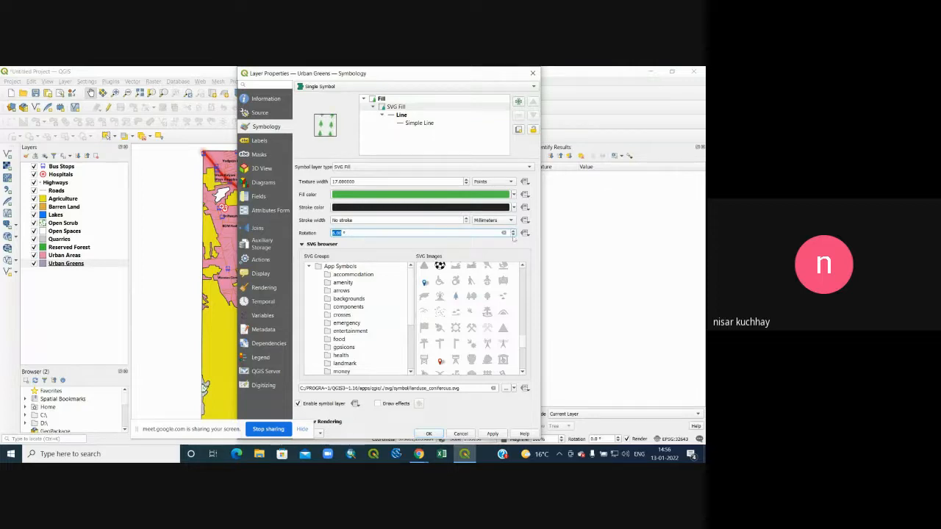
pyautogui.click(514, 235)
# Reduce the texture width of the Urban Greens SVG fill slightly further and confirm the symbology
pyautogui.click(466, 184)
pyautogui.click(466, 183)
pyautogui.click(467, 184)
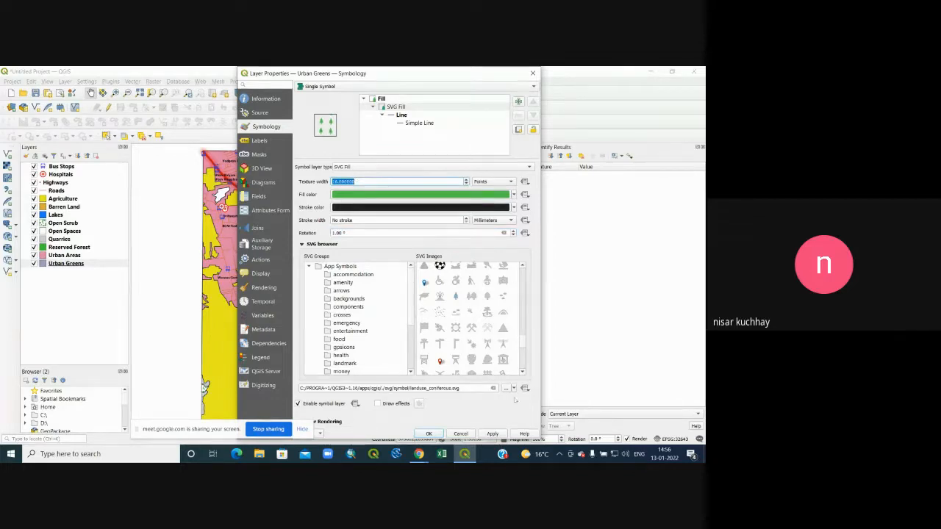
pyautogui.click(429, 434)
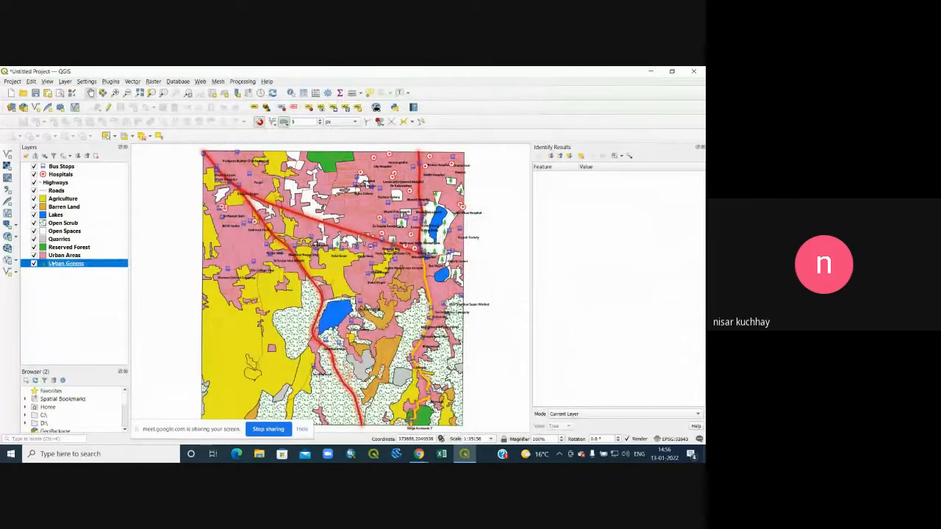
# Reopen the Urban Greens symbology, change the unit of its fill symbol and confirm
pyautogui.doubleClick(41, 267)
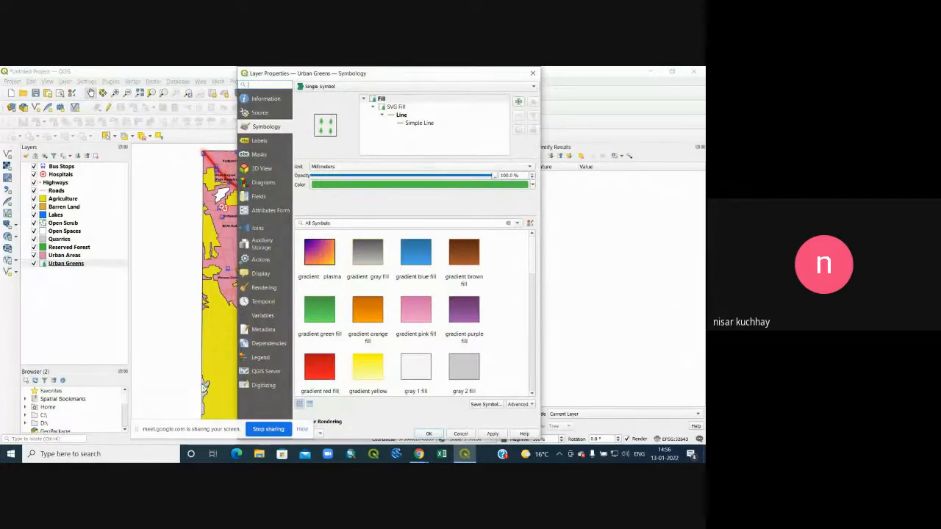
pyautogui.click(423, 166)
pyautogui.click(416, 175)
pyautogui.click(428, 434)
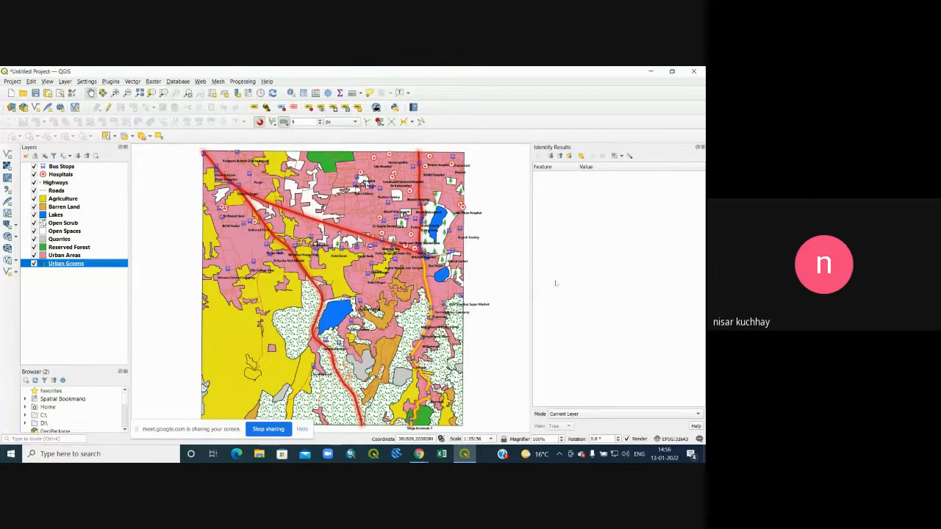
pyautogui.scroll(-1, 516, 280)
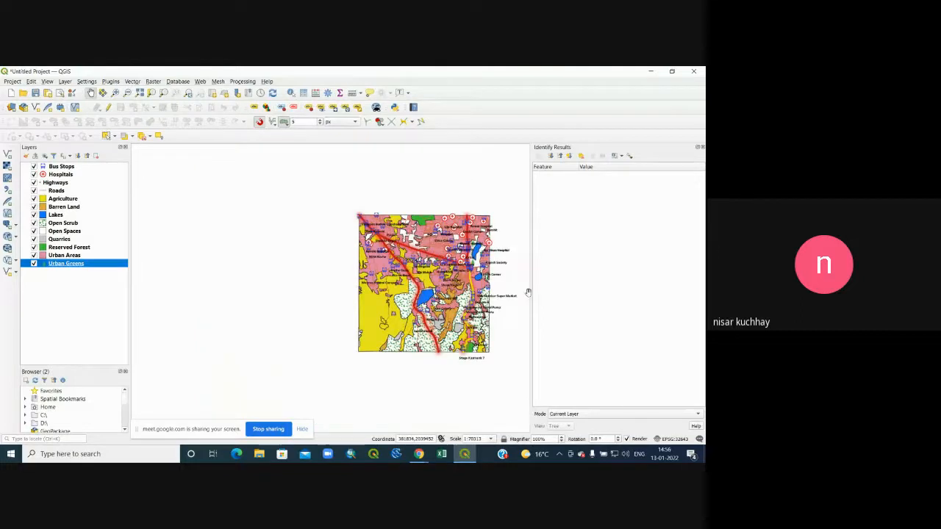
pyautogui.scroll(1, 522, 294)
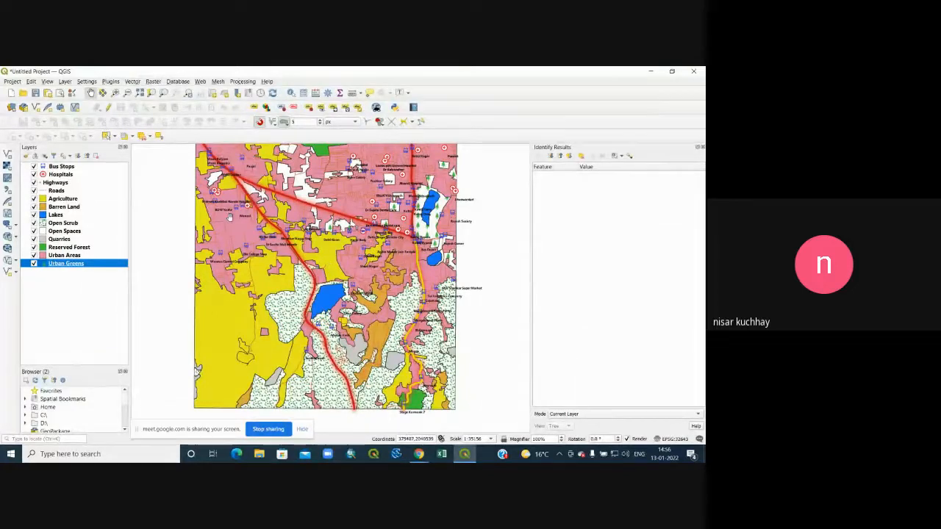
pyautogui.scroll(-1, 336, 224)
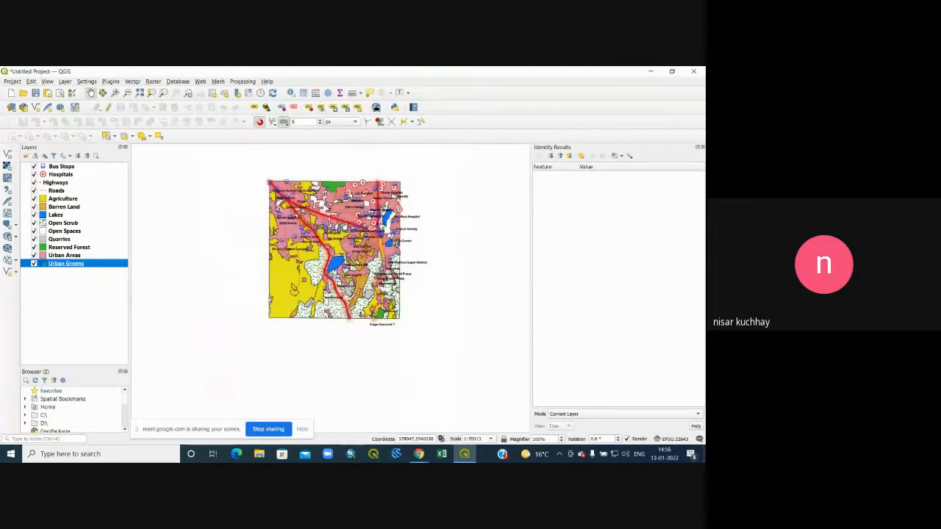
pyautogui.scroll(1, 349, 179)
pyautogui.scroll(-1, 349, 179)
pyautogui.scroll(1, 348, 180)
pyautogui.moveTo(339, 271); pyautogui.dragTo(351, 248)
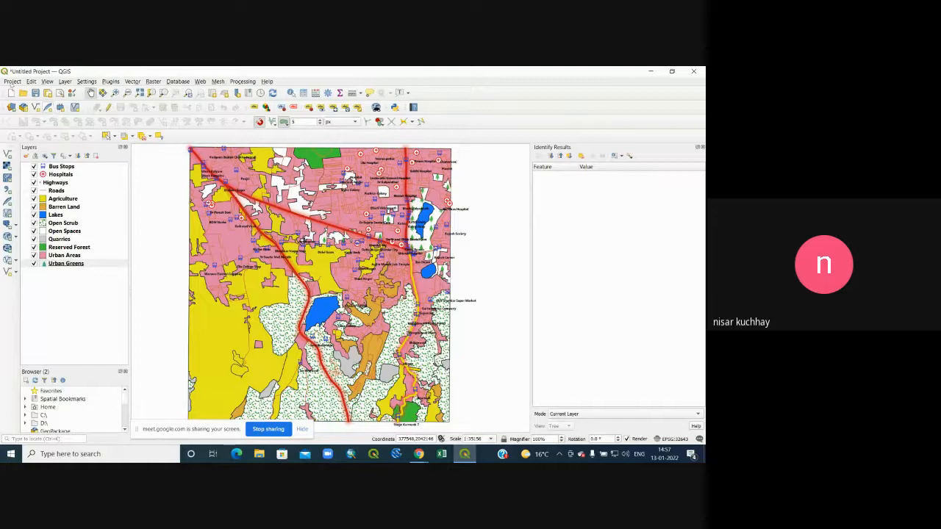
# Start saving the project under a new name and browse to the Desktop folder
pyautogui.click(12, 81)
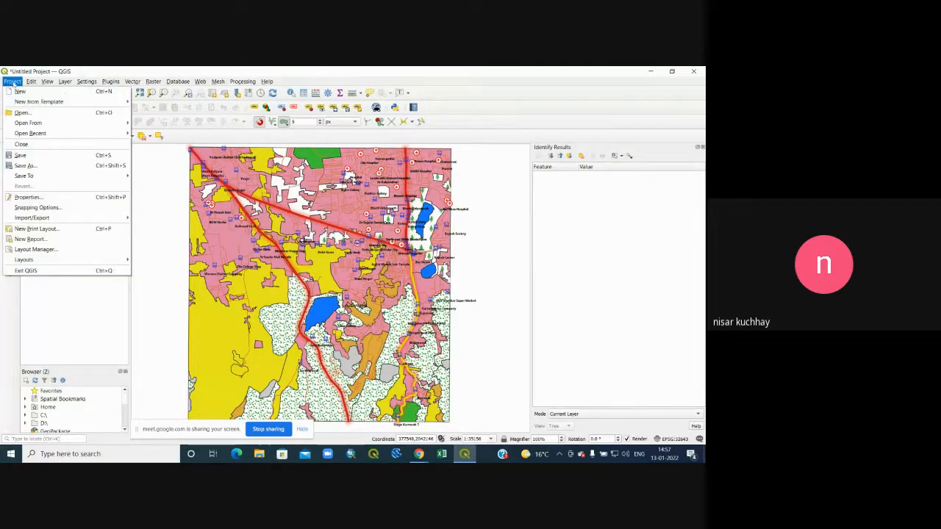
pyautogui.click(25, 166)
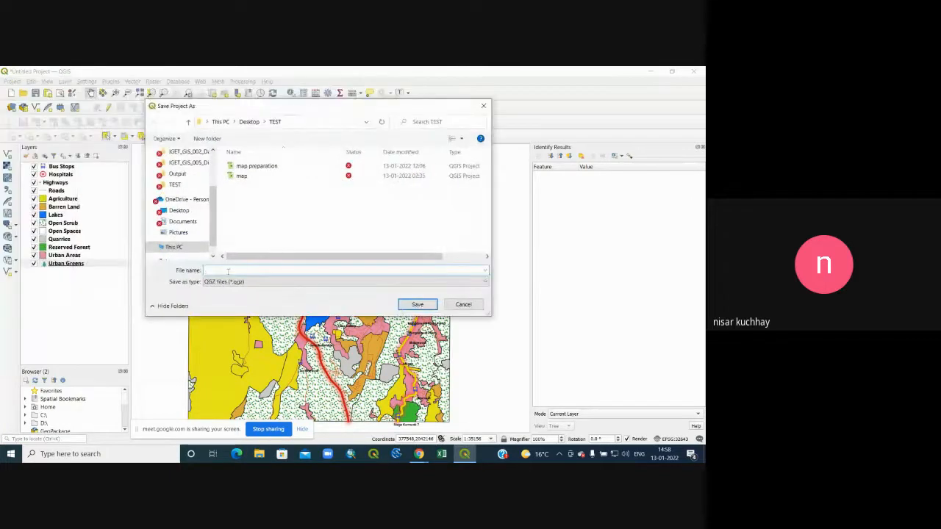
pyautogui.moveTo(213, 209); pyautogui.dragTo(236, 253)
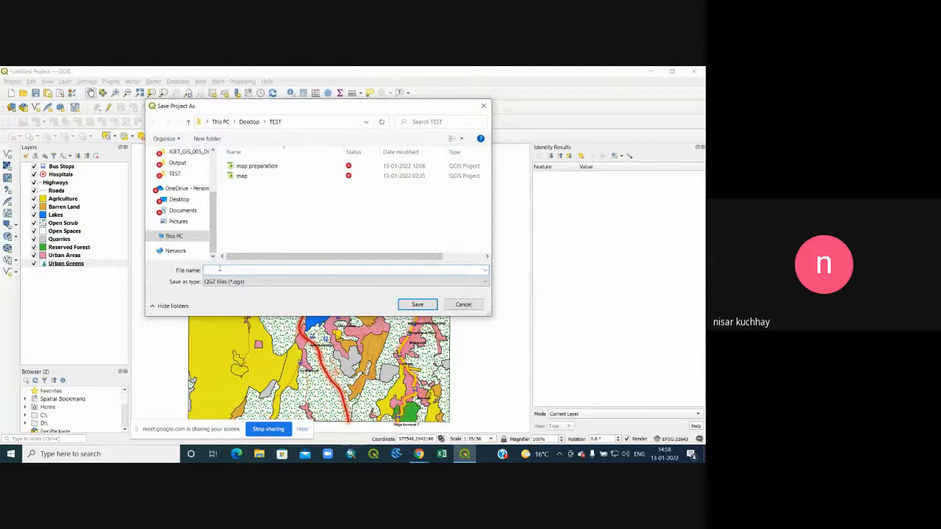
pyautogui.click(188, 122)
pyautogui.click(187, 122)
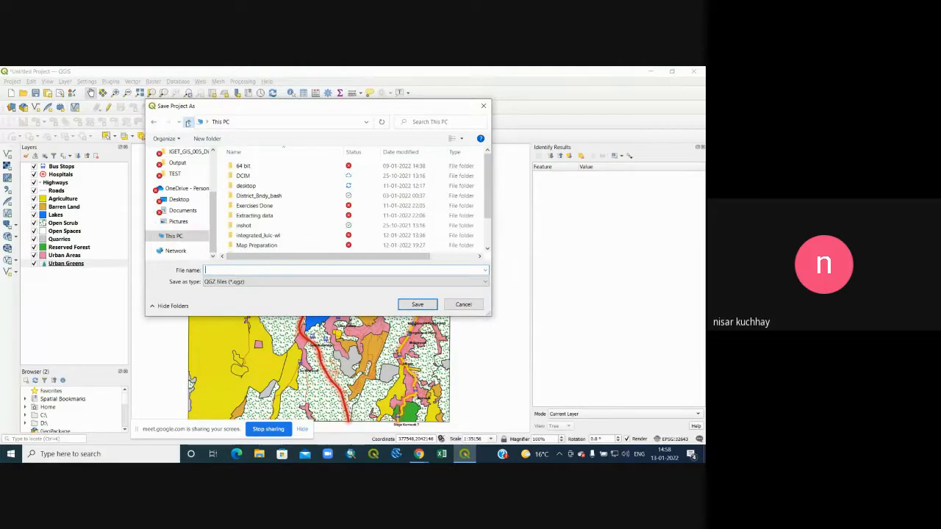
pyautogui.doubleClick(280, 191)
pyautogui.scroll(-1, 263, 230)
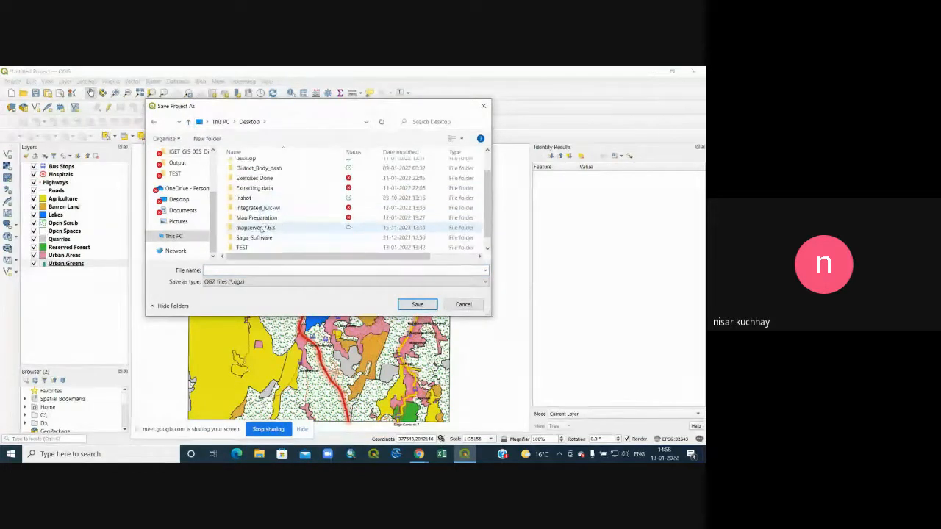
pyautogui.scroll(-1, 263, 217)
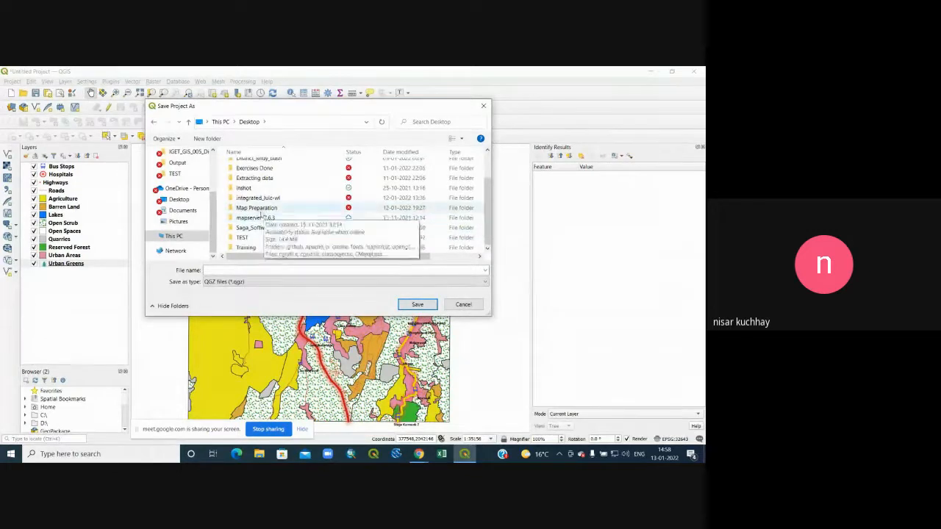
pyautogui.doubleClick(257, 208)
pyautogui.doubleClick(259, 167)
pyautogui.doubleClick(266, 165)
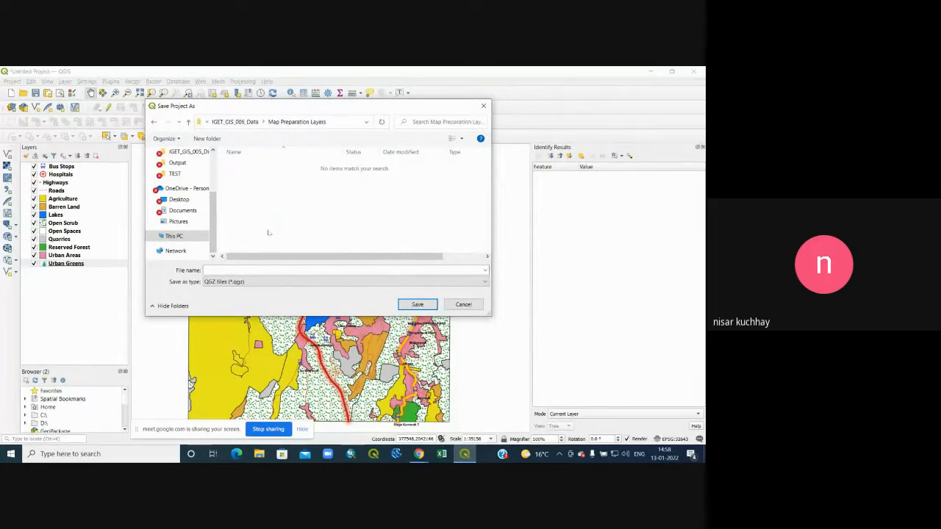
pyautogui.click(189, 123)
pyautogui.click(189, 123)
pyautogui.click(189, 123)
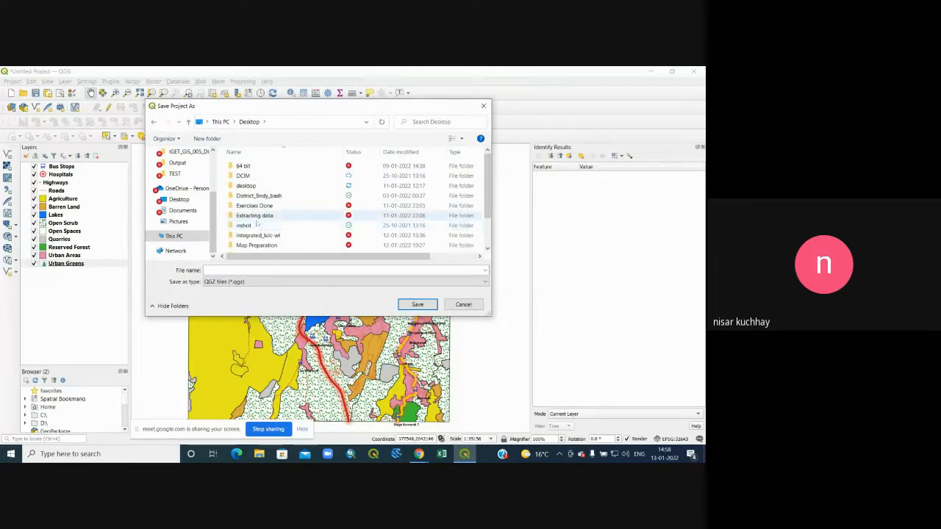
# Save the project as Map_Preparation in the Map Preparation folder on the Desktop
pyautogui.click(262, 246)
pyautogui.doubleClick(258, 246)
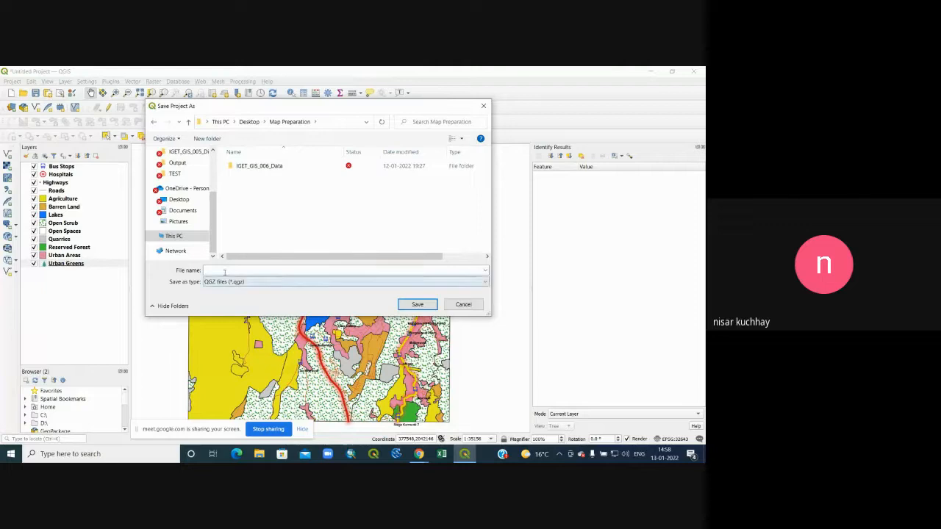
pyautogui.write('Map')
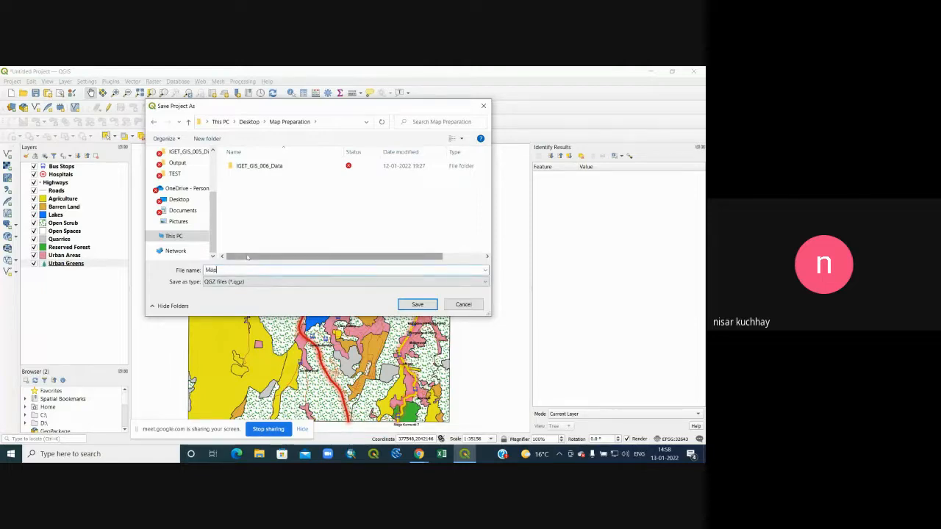
pyautogui.write('_Preparation')
pyautogui.click(418, 306)
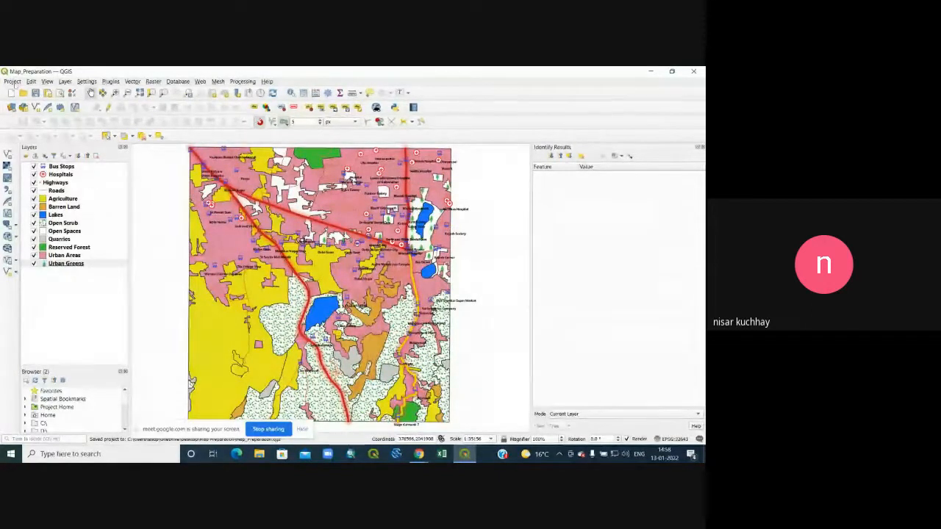
# Check the saved project file's details in the Desktop's Map Preparation folder and return to QGIS
pyautogui.click(652, 71)
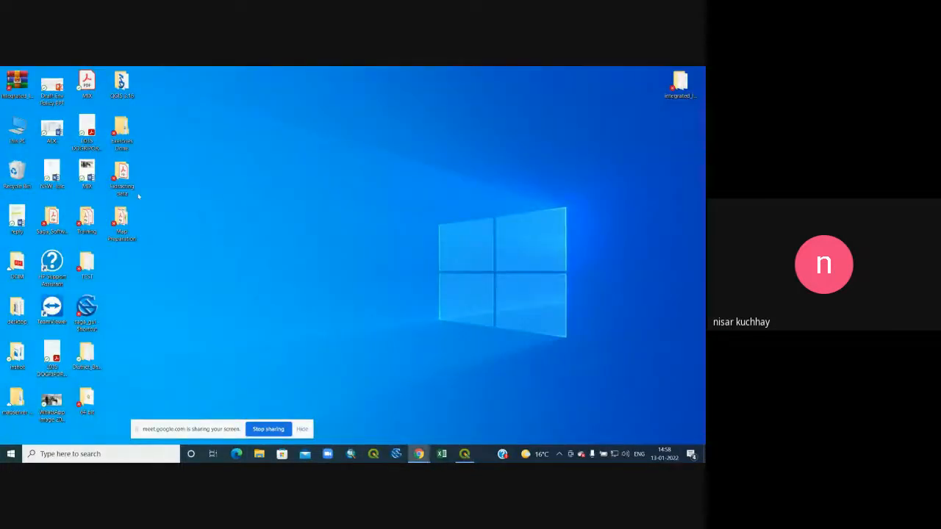
pyautogui.doubleClick(132, 221)
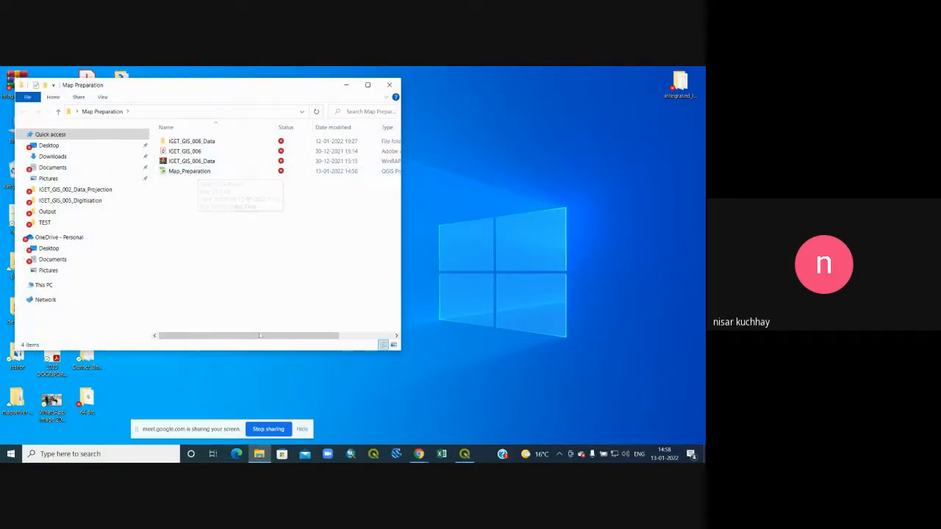
pyautogui.moveTo(262, 337); pyautogui.dragTo(347, 335)
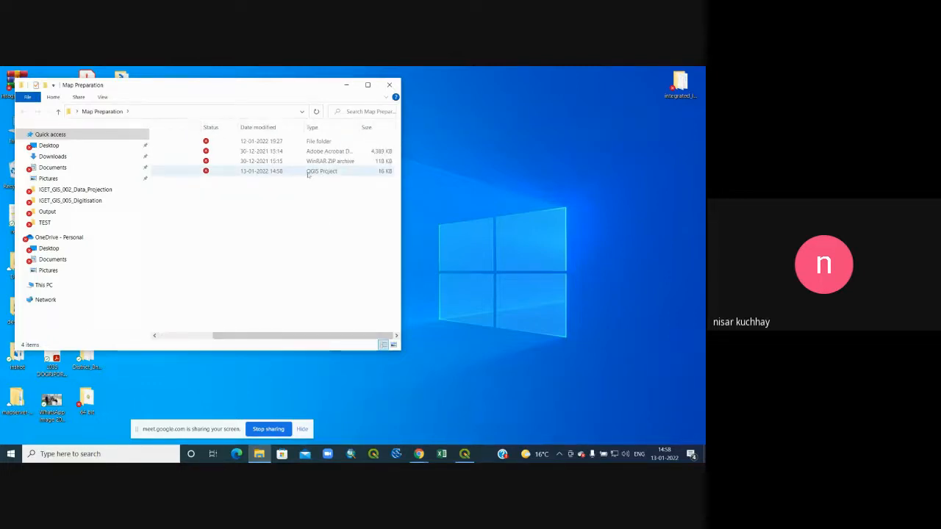
pyautogui.moveTo(304, 336); pyautogui.dragTo(248, 336)
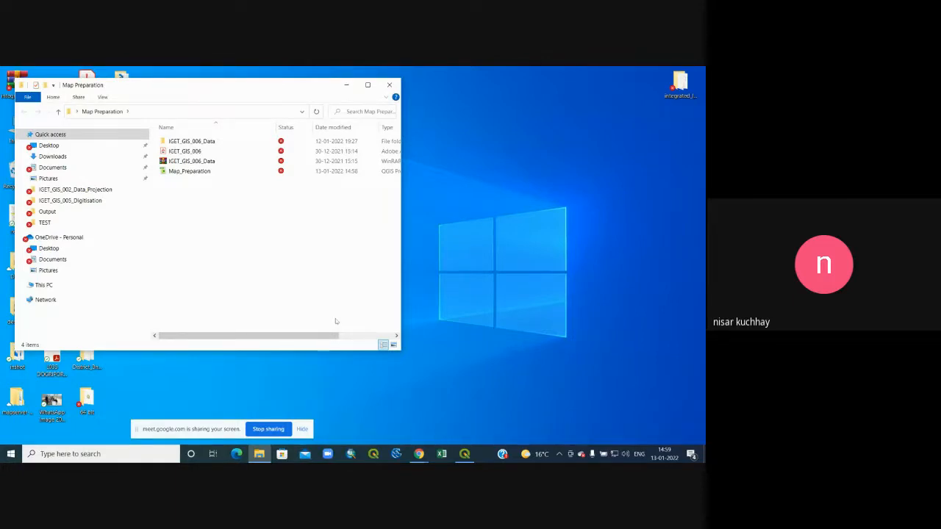
pyautogui.click(389, 85)
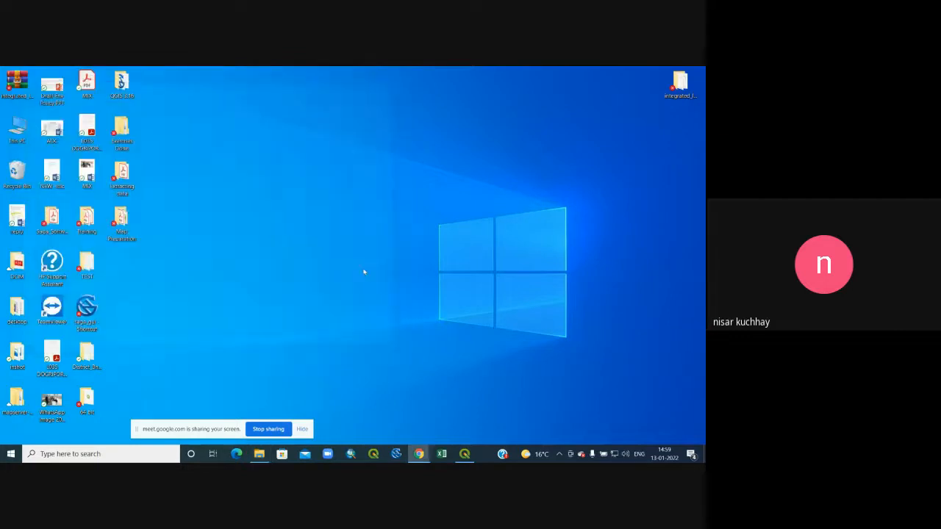
pyautogui.click(465, 454)
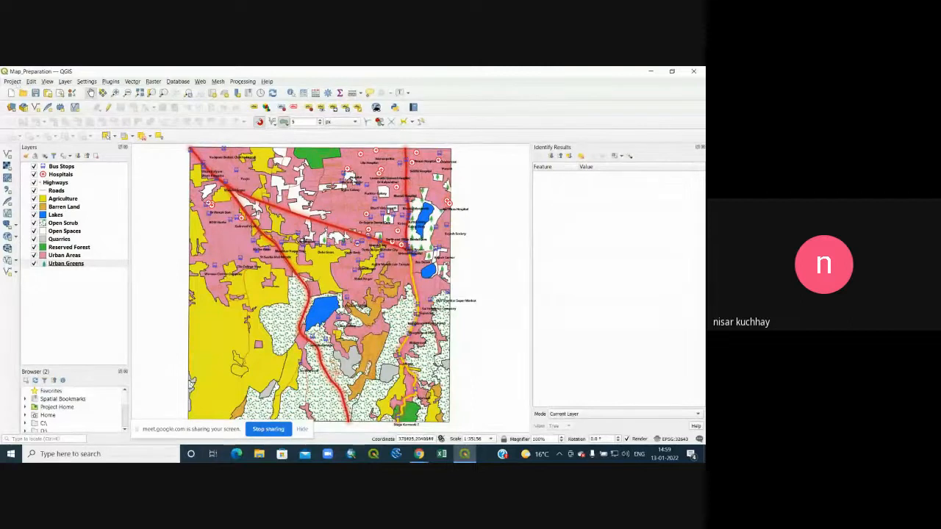
# Create a new print layout titled Map_Ex1
pyautogui.moveTo(175, 428); pyautogui.dragTo(171, 446)
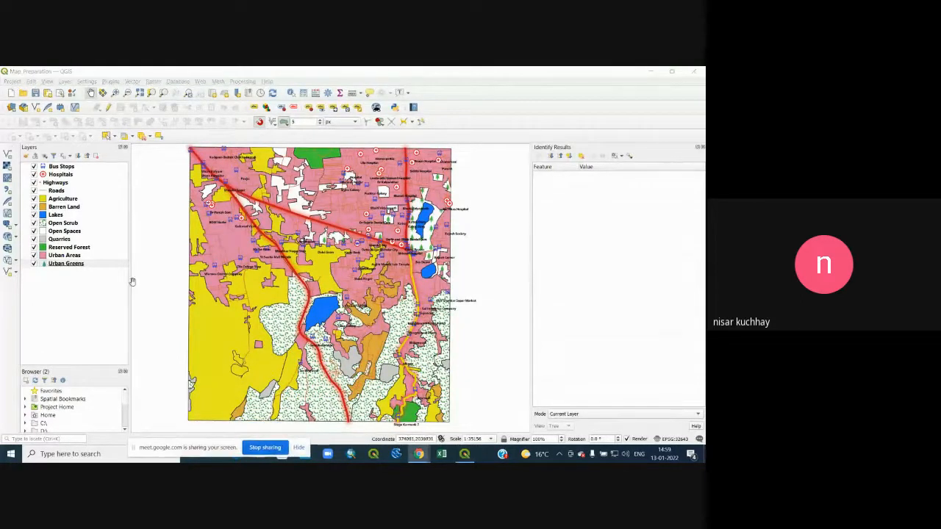
pyautogui.click(14, 81)
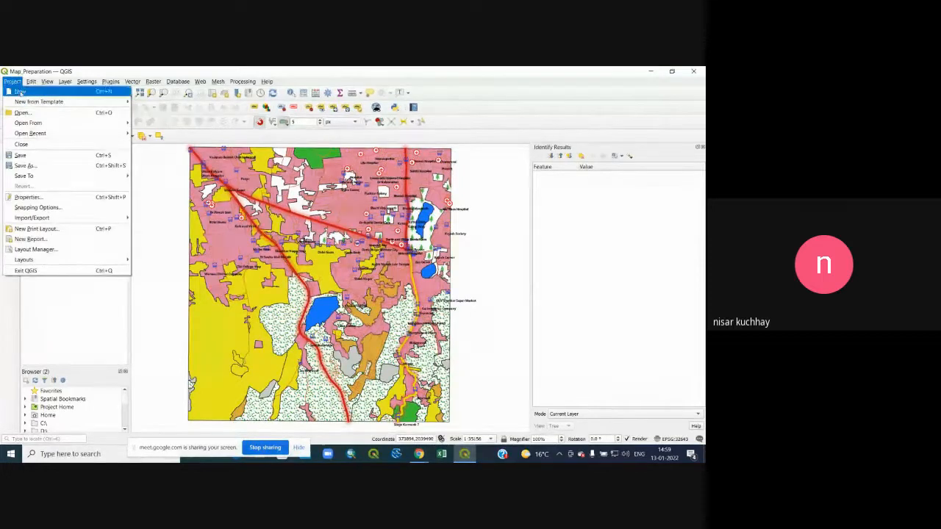
pyautogui.click(46, 230)
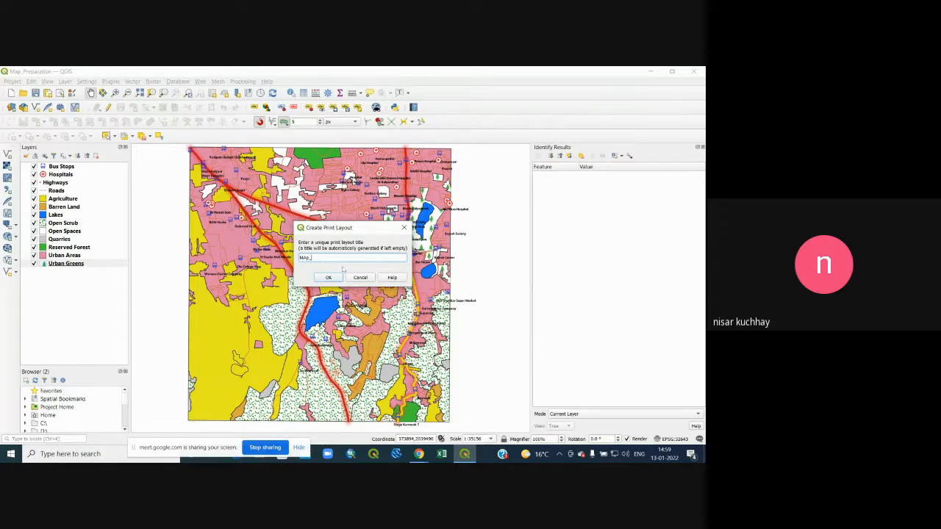
pyautogui.press('BackSpace')
pyautogui.write('p')
pyautogui.write('p')
pyautogui.click(328, 278)
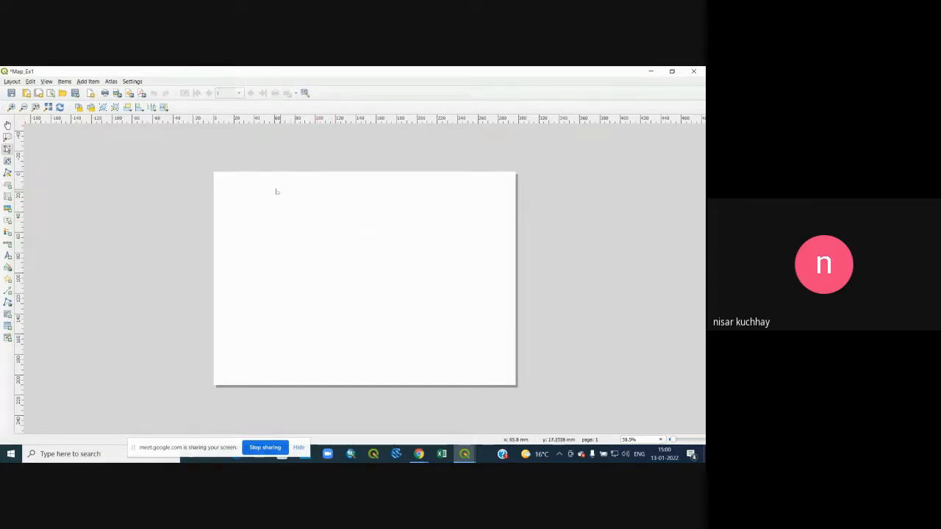
# Set the layout page size to A2 in the page properties and fit the page in view
pyautogui.rightClick(369, 246)
pyautogui.click(401, 271)
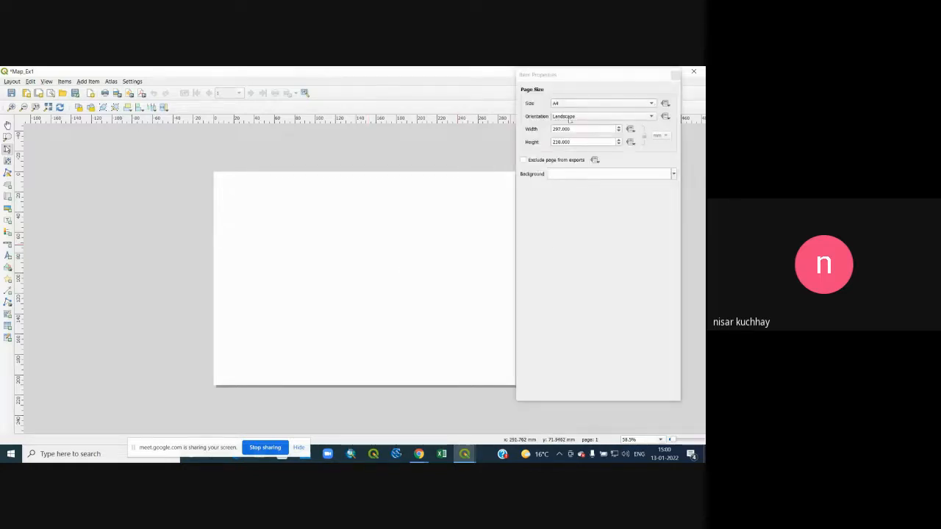
pyautogui.click(652, 104)
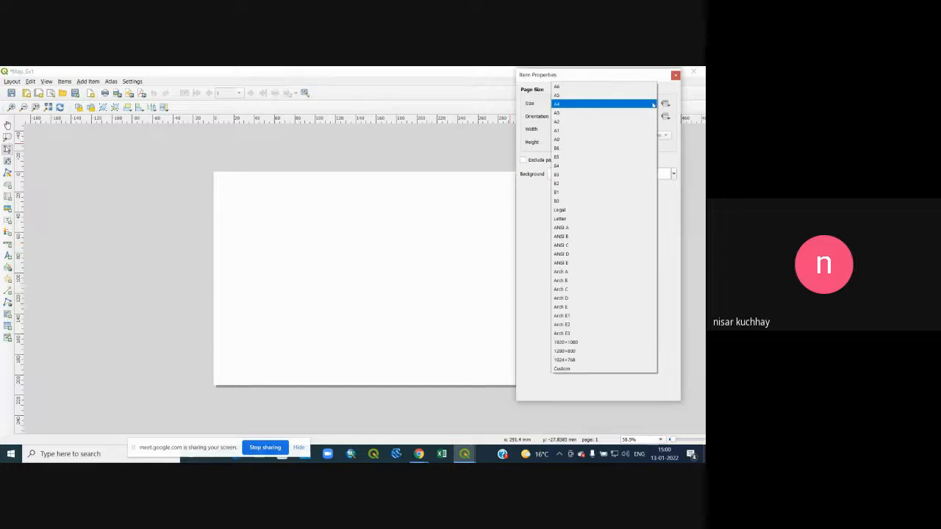
pyautogui.click(570, 122)
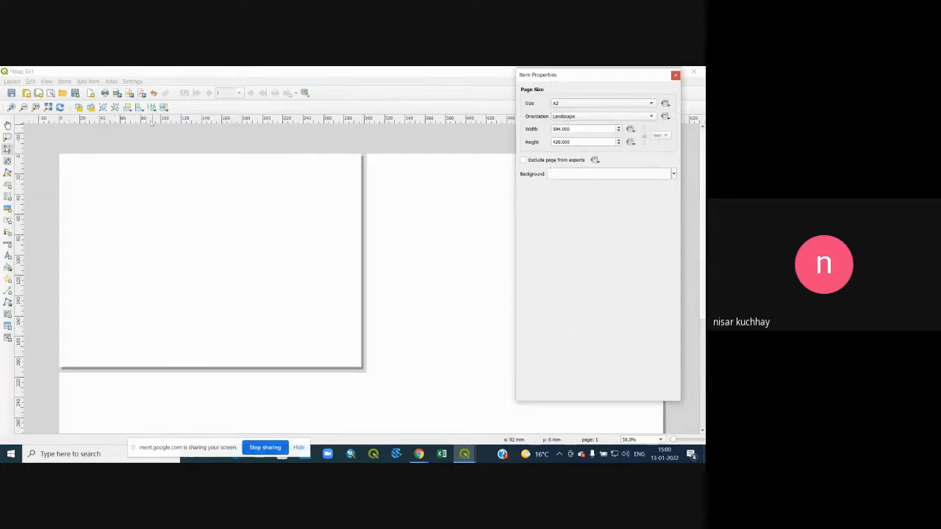
pyautogui.click(48, 108)
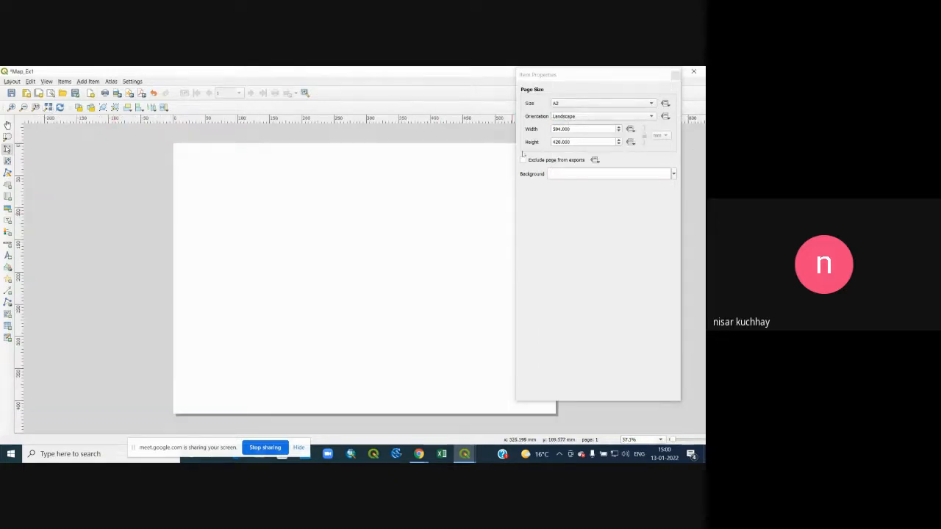
pyautogui.moveTo(564, 77); pyautogui.dragTo(416, 99)
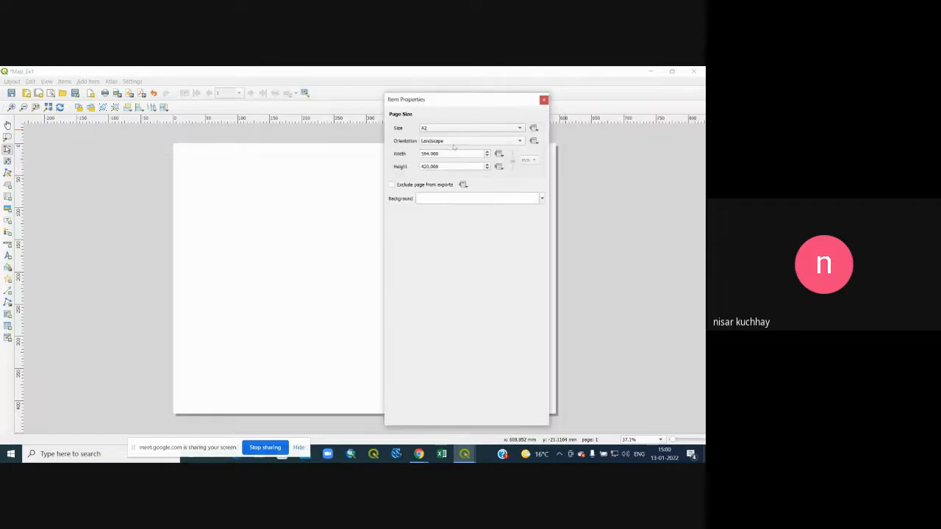
# Switch the page to Portrait orientation and back to Landscape, view the background colour options and close the page properties
pyautogui.click(520, 141)
pyautogui.click(511, 131)
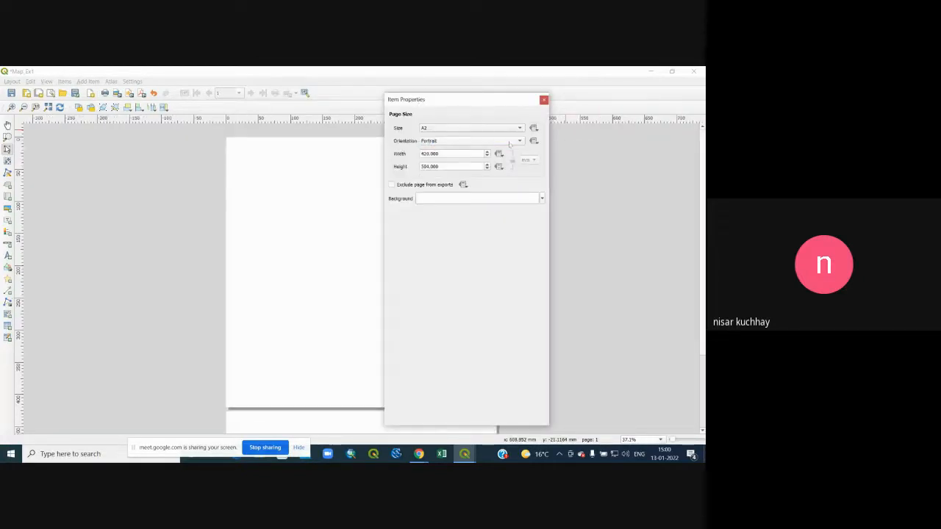
pyautogui.click(514, 141)
pyautogui.click(496, 152)
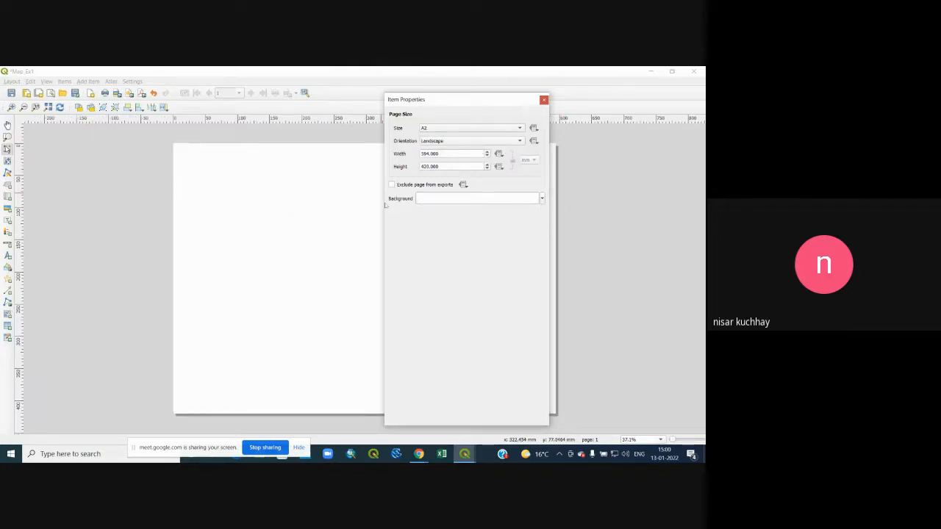
pyautogui.click(544, 199)
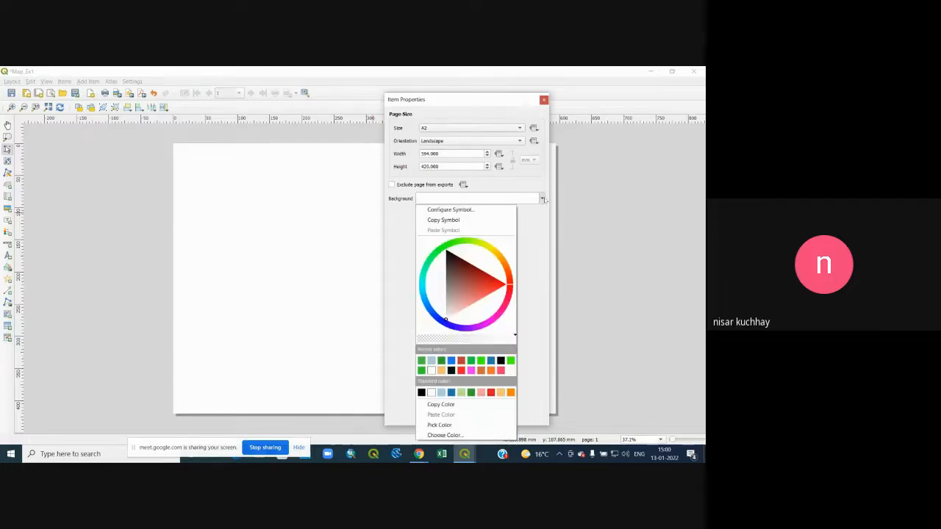
pyautogui.click(544, 199)
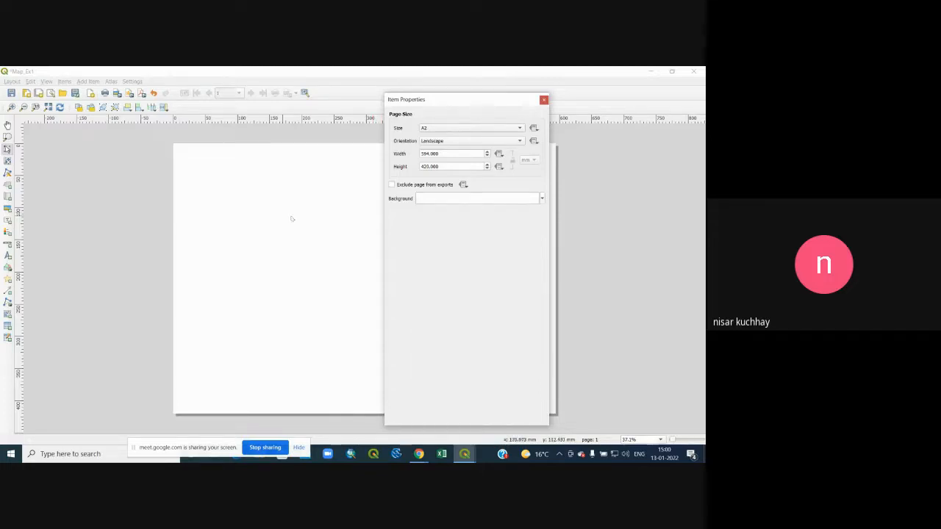
pyautogui.click(545, 100)
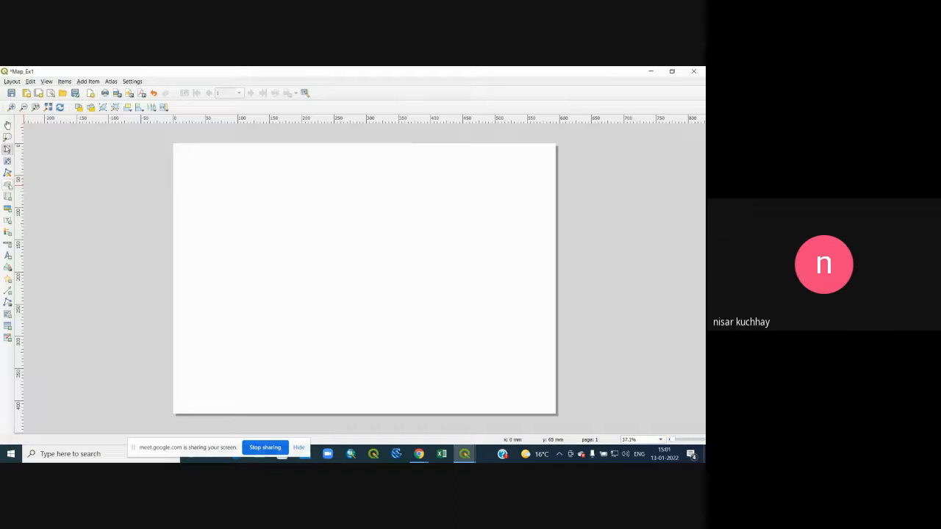
# Draw a map frame over roughly three quarters of the page width and undo it
pyautogui.click(7, 196)
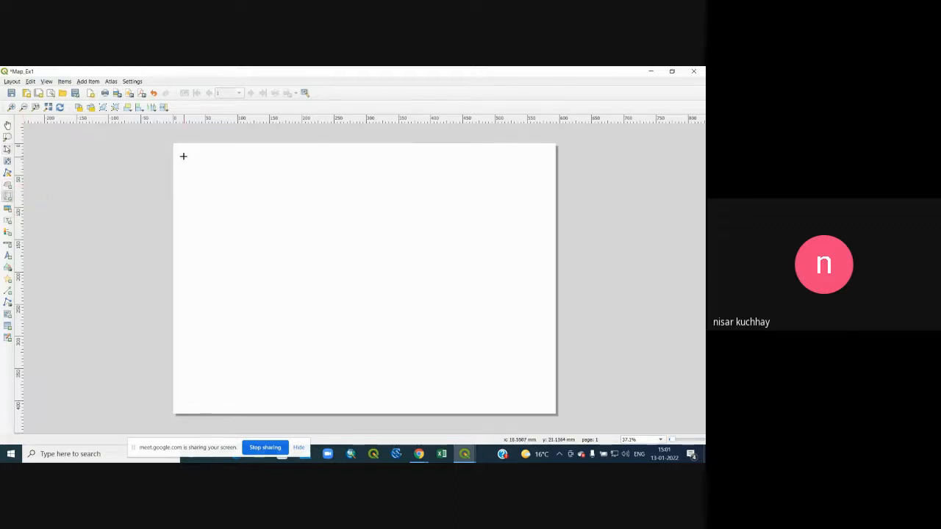
pyautogui.moveTo(180, 151); pyautogui.dragTo(467, 408)
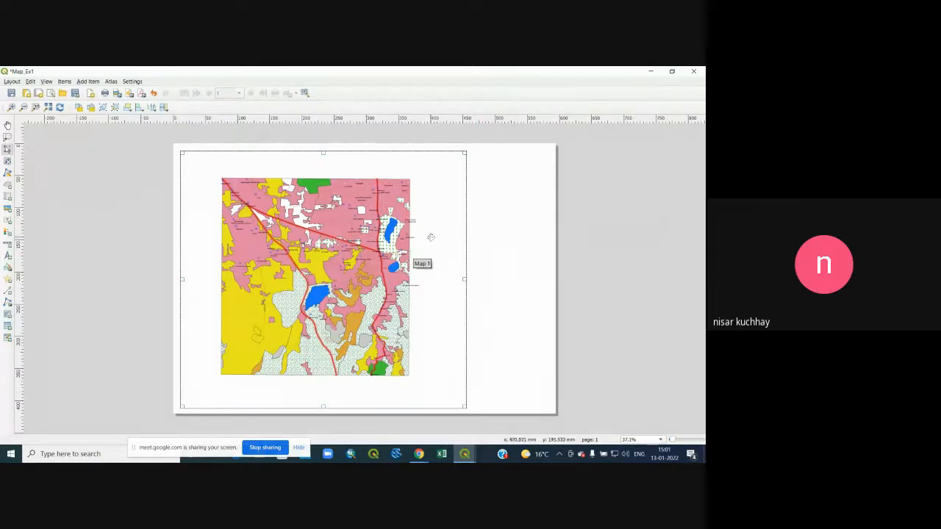
pyautogui.hotkey('ctrl', 'z')
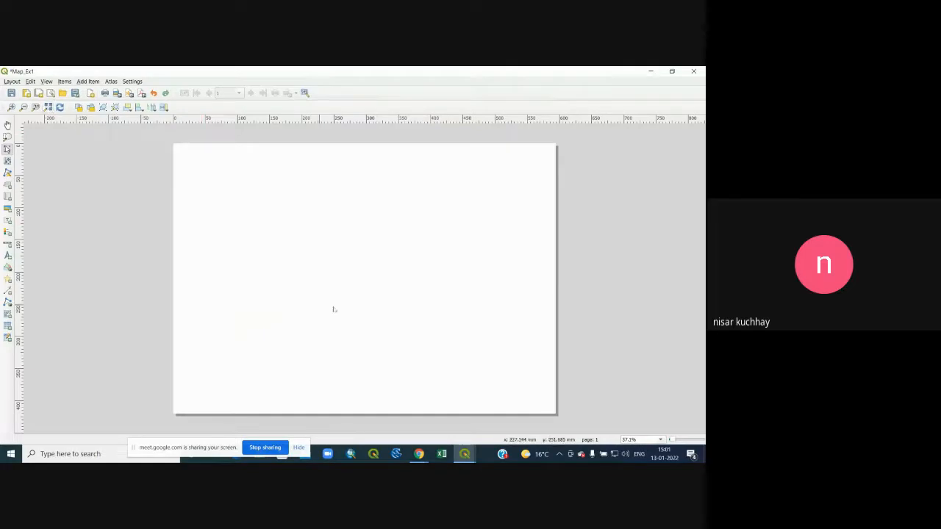
# Draw a map frame over about three quarters of the page width and open its item properties beside the page
pyautogui.click(7, 197)
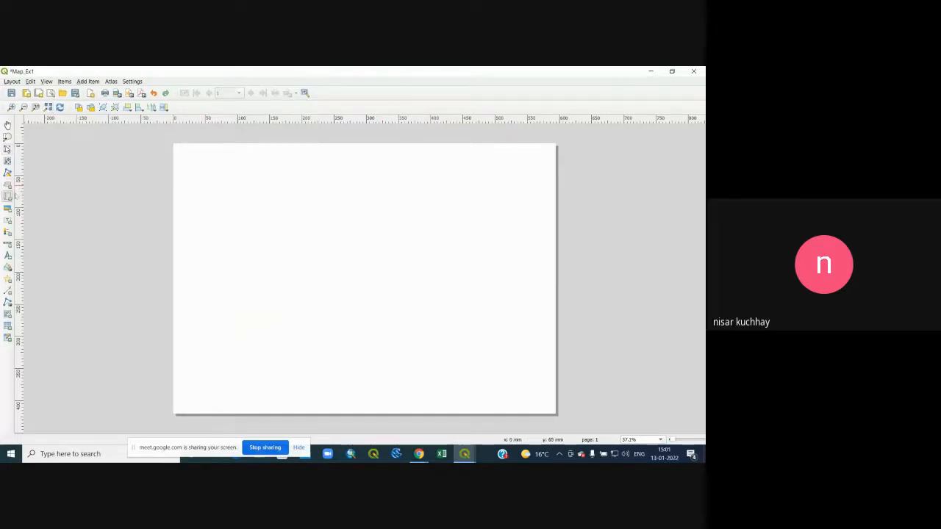
pyautogui.moveTo(182, 154); pyautogui.dragTo(470, 400)
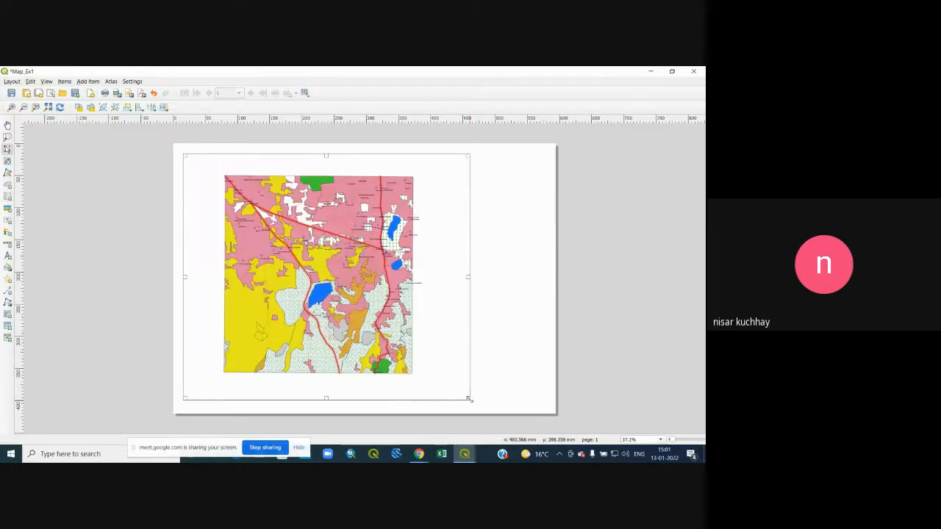
pyautogui.rightClick(376, 255)
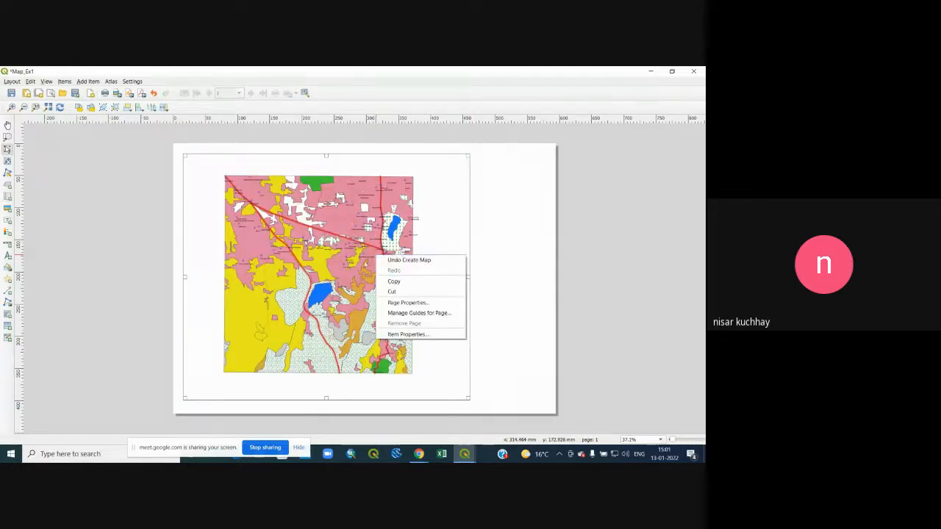
pyautogui.rightClick(362, 253)
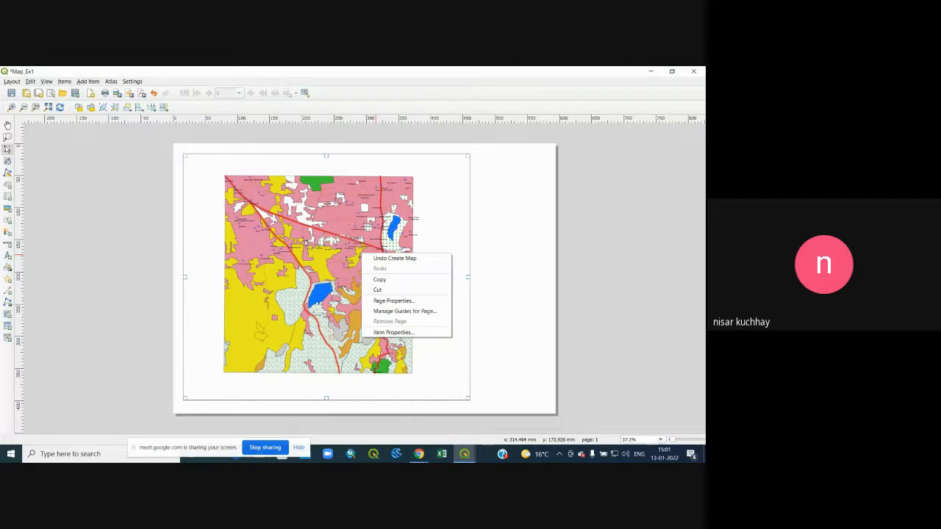
pyautogui.click(391, 333)
pyautogui.moveTo(436, 101); pyautogui.dragTo(596, 98)
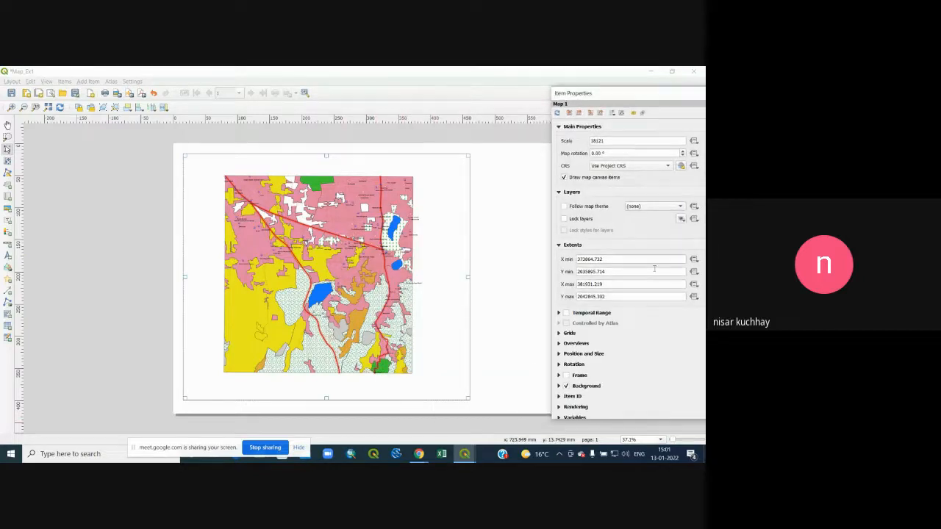
pyautogui.moveTo(595, 94); pyautogui.dragTo(558, 90)
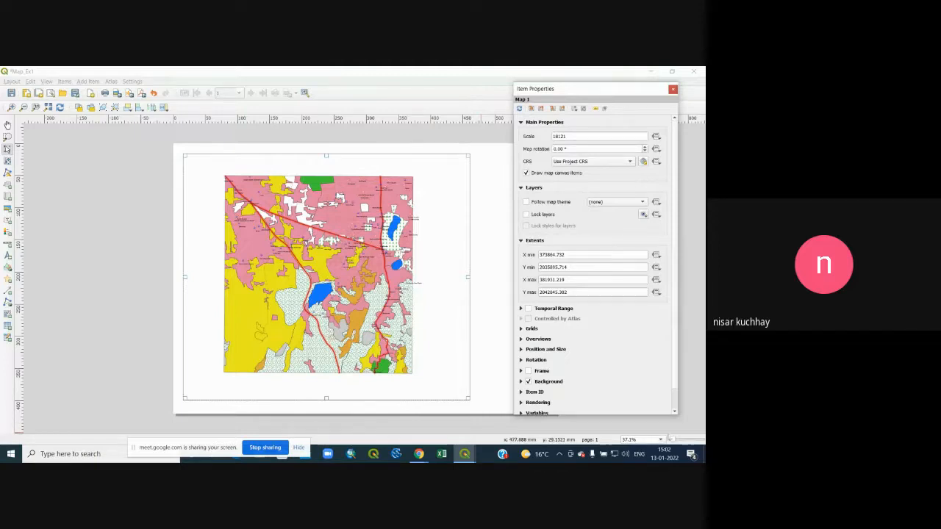
# Set the map's scale to 15000 in its item properties
pyautogui.scroll(1, 296, 299)
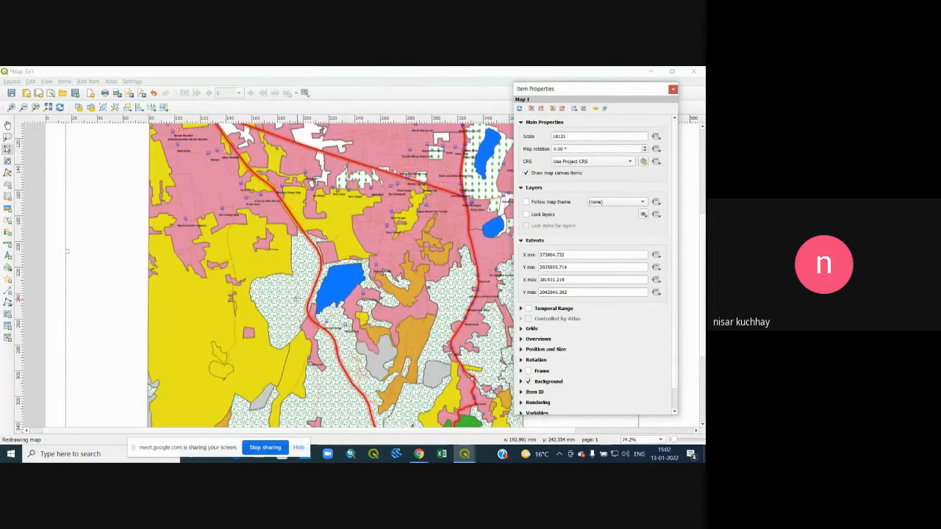
pyautogui.scroll(-2, 297, 298)
pyautogui.scroll(1, 507, 302)
pyautogui.scroll(-1, 506, 302)
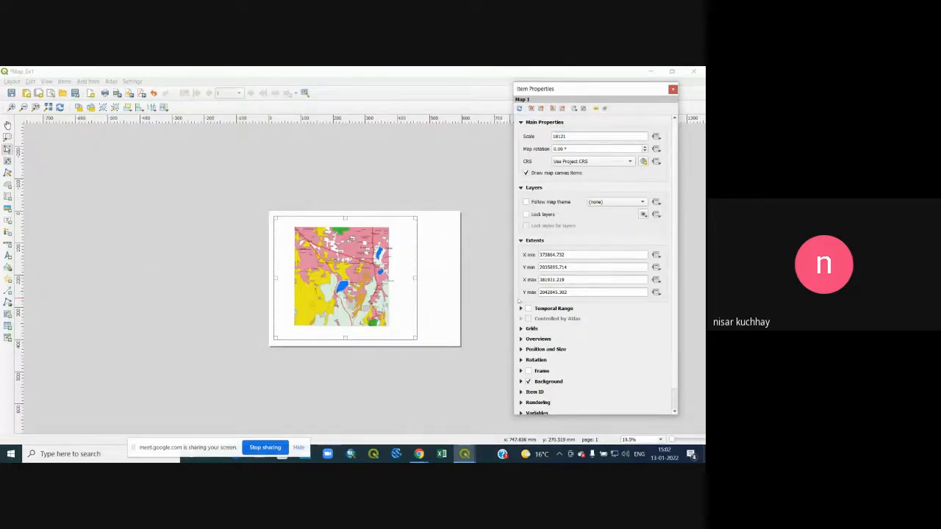
pyautogui.moveTo(594, 94); pyautogui.dragTo(609, 135)
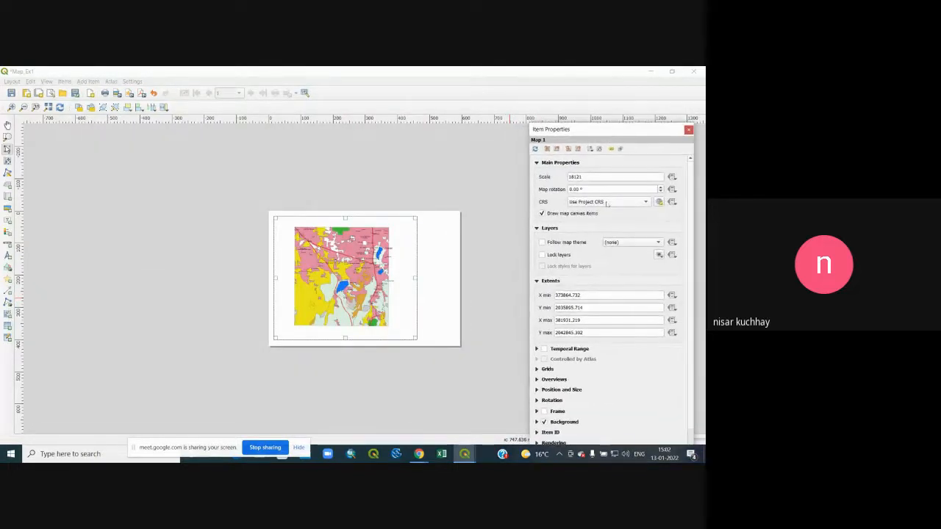
pyautogui.doubleClick(575, 176)
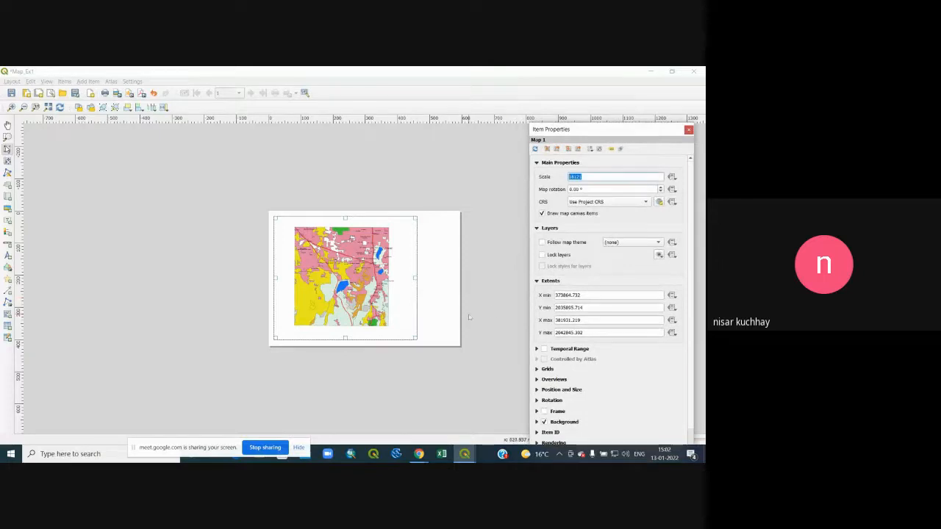
pyautogui.click(48, 107)
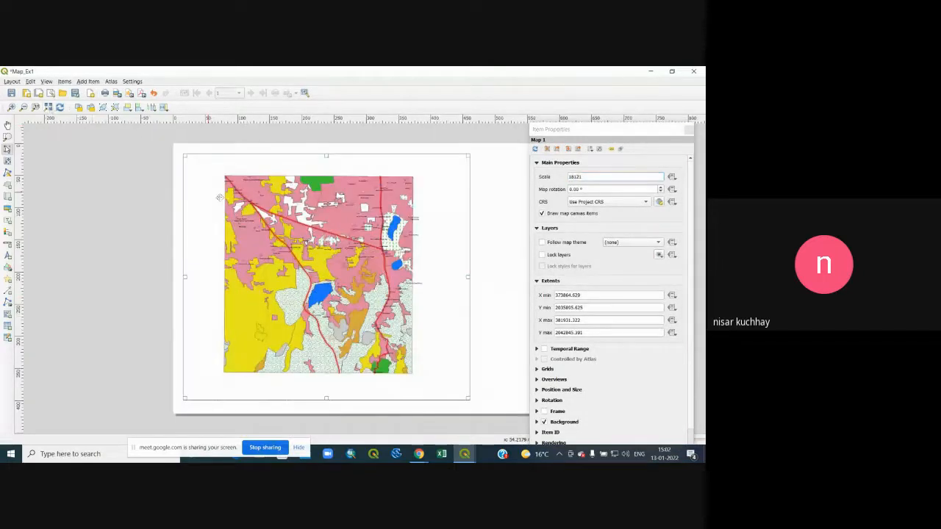
pyautogui.doubleClick(594, 176)
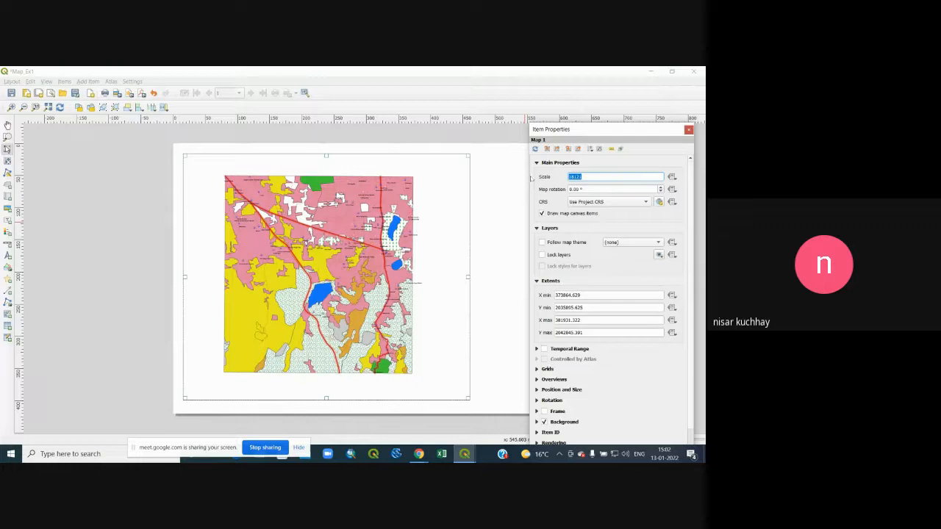
pyautogui.write('15000')
pyautogui.press('Return')
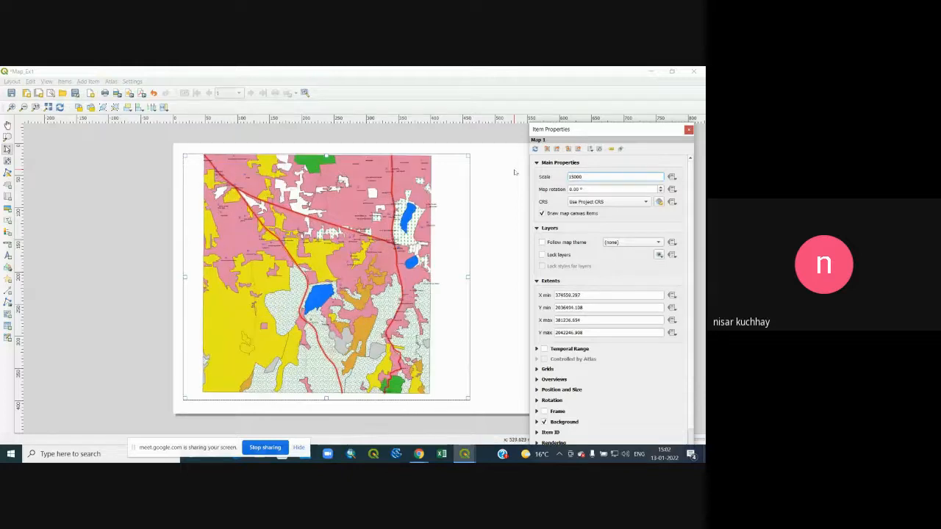
# Nudge the map frame, shift the map content within it, and enlarge the content to a scale of 3750
pyautogui.moveTo(328, 252)
pyautogui.mouseDown()
pyautogui.moveTo(330, 265)
pyautogui.moveTo(327, 252)
pyautogui.mouseUp()
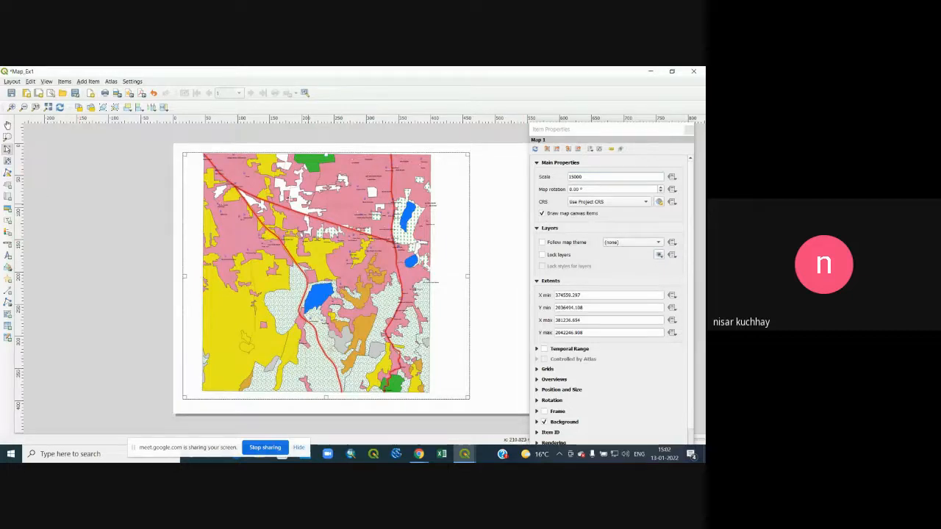
pyautogui.moveTo(266, 203)
pyautogui.mouseDown()
pyautogui.moveTo(273, 218)
pyautogui.moveTo(266, 205)
pyautogui.mouseUp()
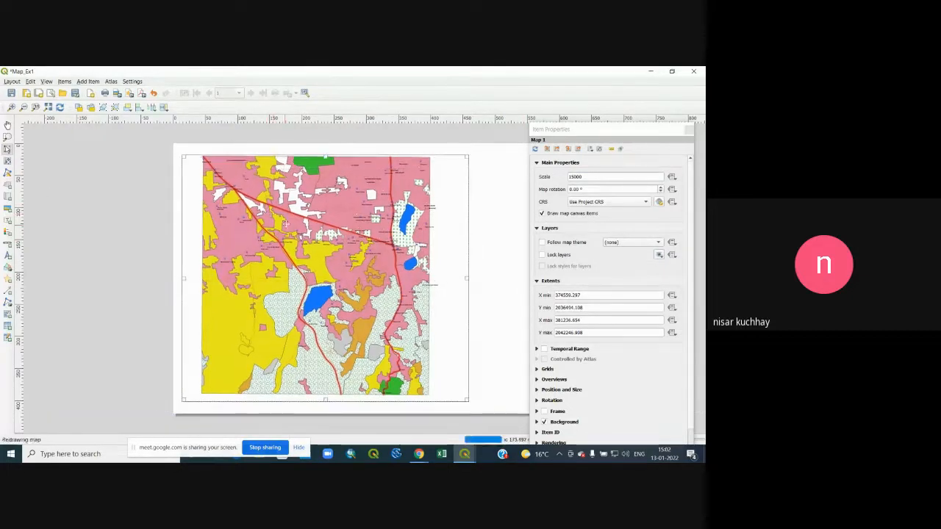
pyautogui.click(8, 161)
pyautogui.moveTo(249, 283)
pyautogui.mouseDown()
pyautogui.moveTo(238, 288)
pyautogui.moveTo(253, 282)
pyautogui.mouseUp()
pyautogui.moveTo(252, 211)
pyautogui.mouseDown()
pyautogui.moveTo(341, 211)
pyautogui.moveTo(262, 206)
pyautogui.mouseUp()
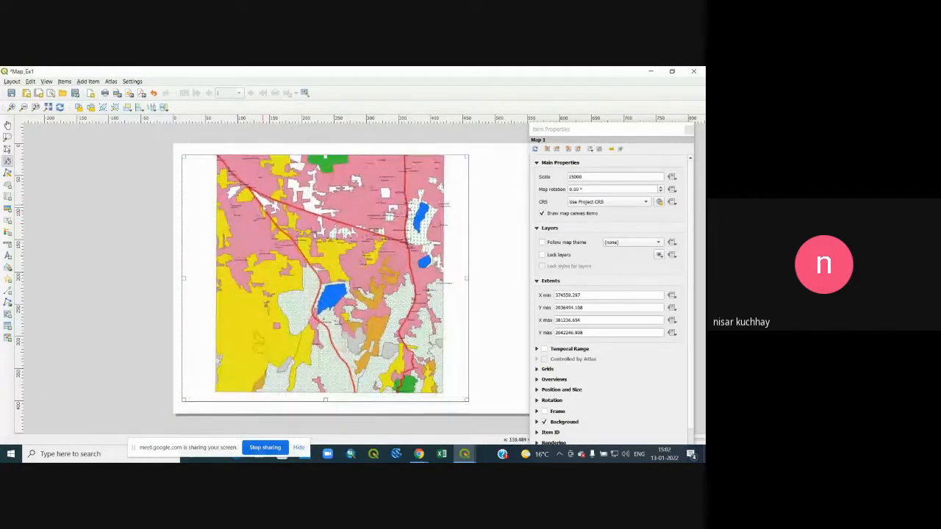
pyautogui.scroll(2, 264, 206)
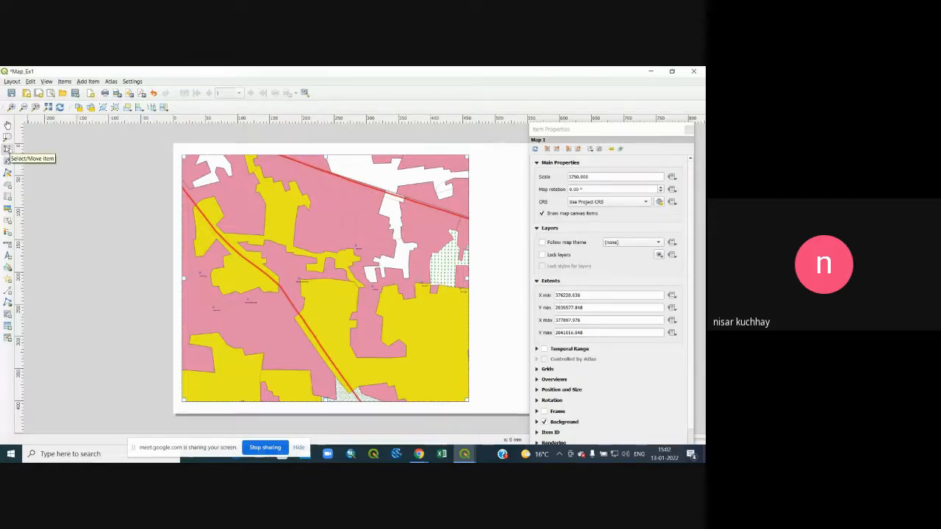
# Move the map frame slightly down the page and stretch its upper-right corner slightly outward
pyautogui.click(7, 149)
pyautogui.moveTo(319, 216); pyautogui.dragTo(301, 208)
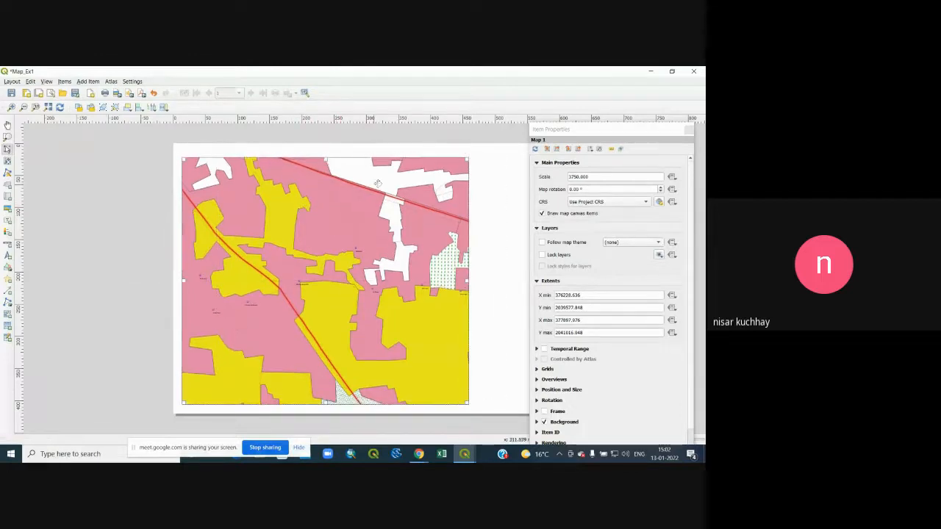
pyautogui.moveTo(467, 159)
pyautogui.mouseDown()
pyautogui.moveTo(426, 197)
pyautogui.moveTo(467, 159)
pyautogui.mouseUp()
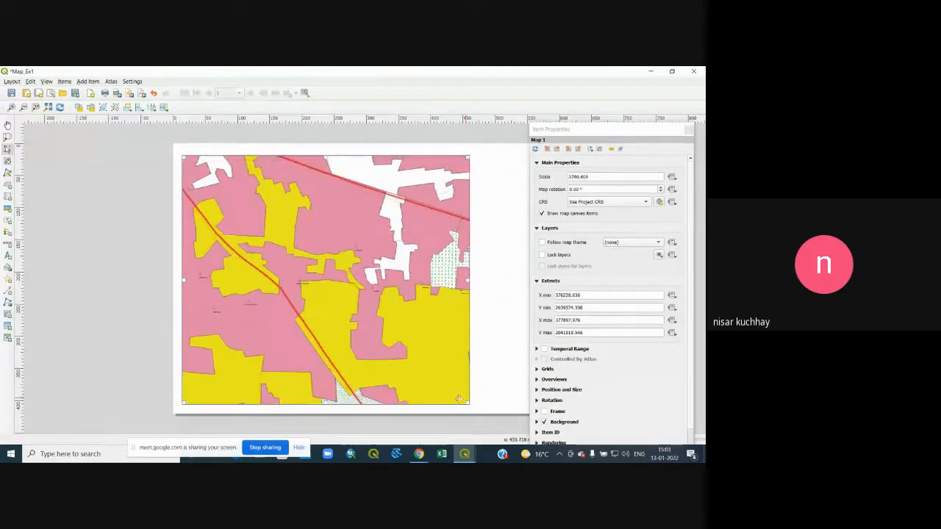
# Examine the layout page at several magnifications, from actual size to the full page
pyautogui.click(7, 137)
pyautogui.moveTo(221, 175); pyautogui.dragTo(422, 350)
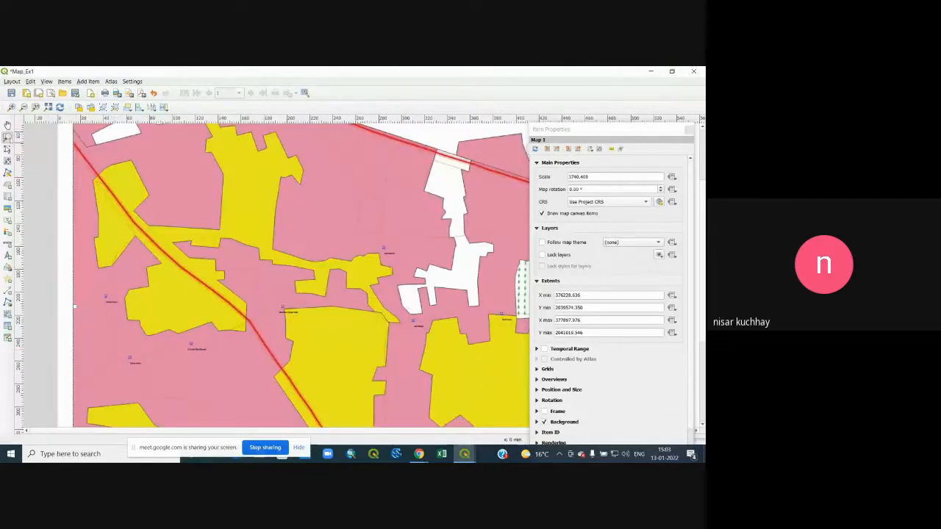
pyautogui.click(36, 107)
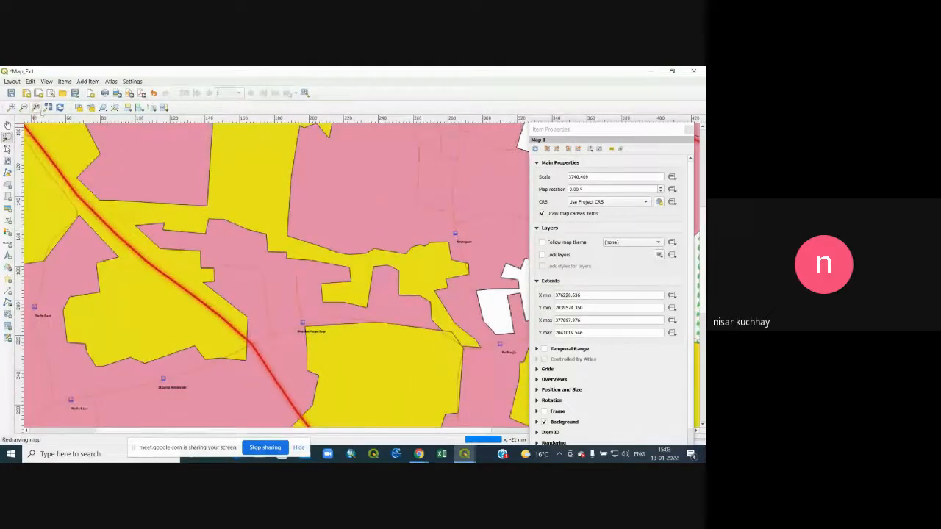
pyautogui.click(48, 107)
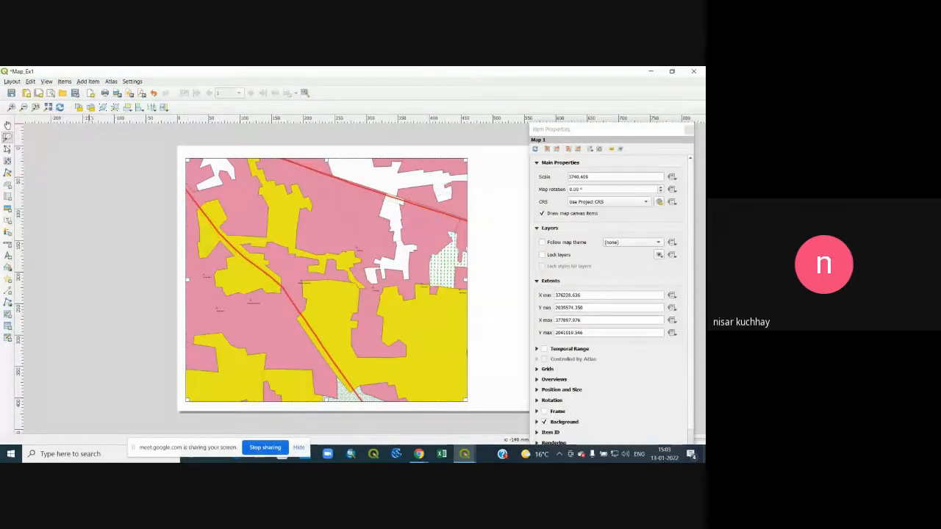
pyautogui.click(36, 107)
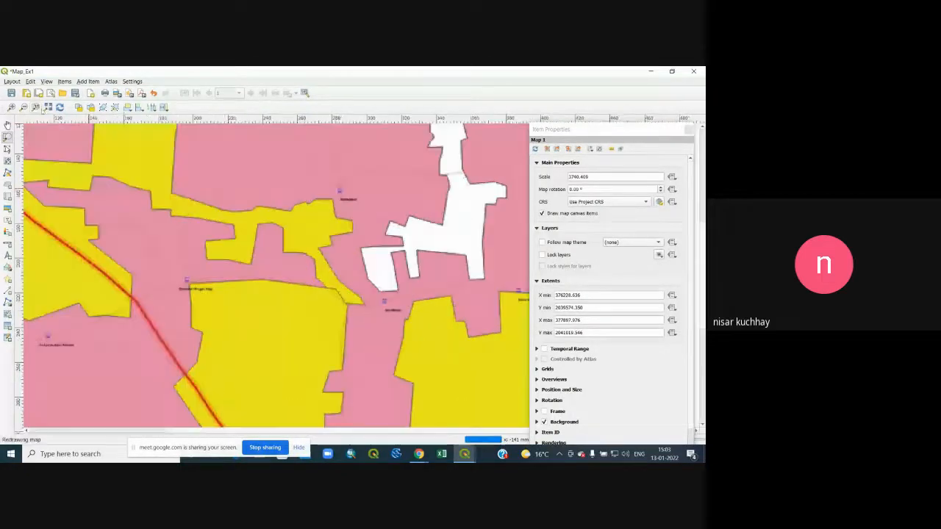
pyautogui.click(48, 107)
pyautogui.click(332, 256)
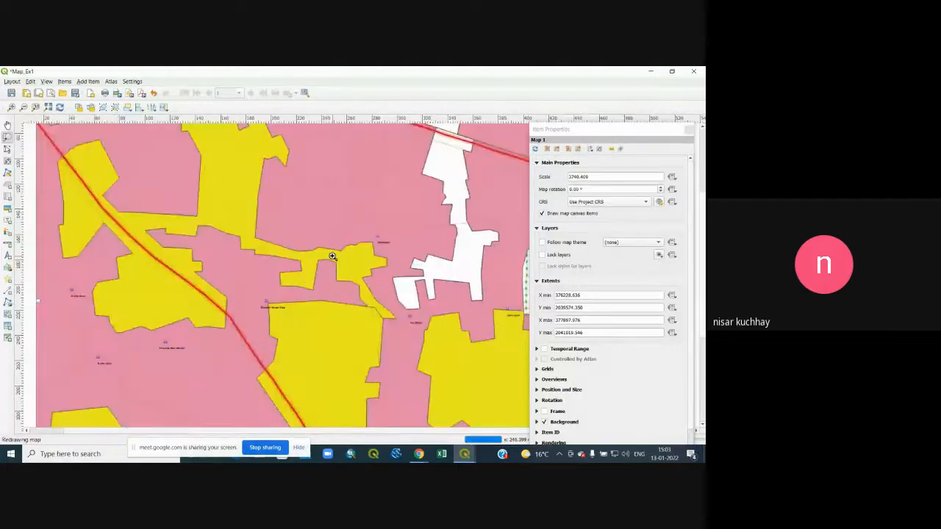
pyautogui.scroll(-2, 332, 256)
pyautogui.scroll(-1, 434, 279)
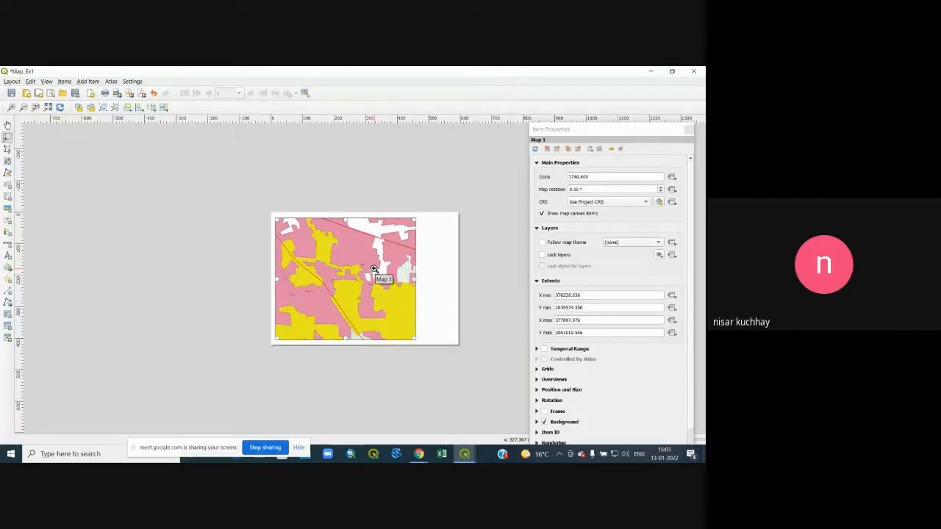
pyautogui.scroll(-1, 498, 286)
pyautogui.scroll(2, 498, 282)
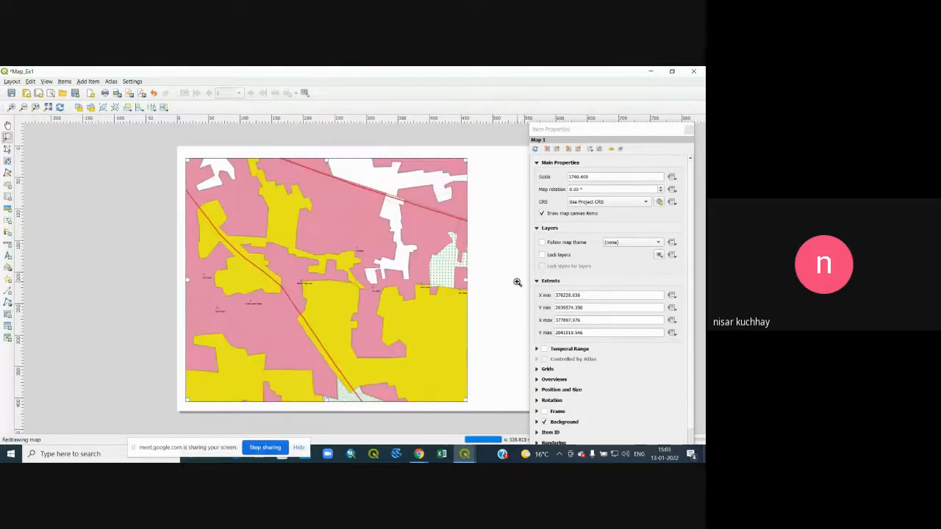
pyautogui.scroll(-1, 517, 282)
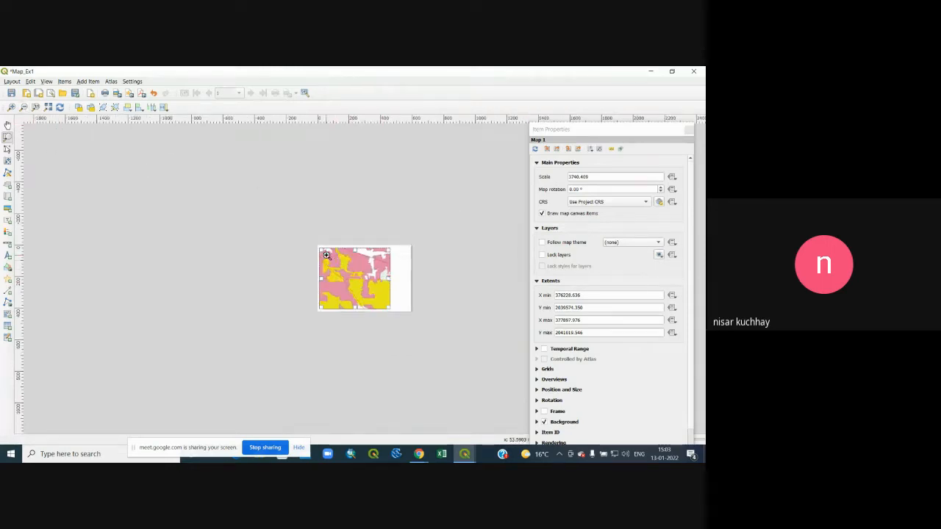
pyautogui.scroll(2, 366, 290)
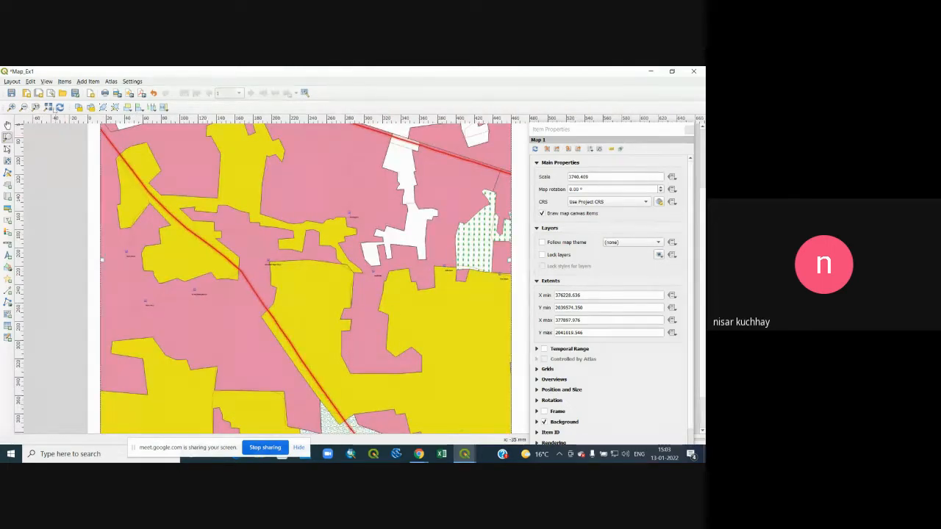
pyautogui.scroll(-1, 132, 164)
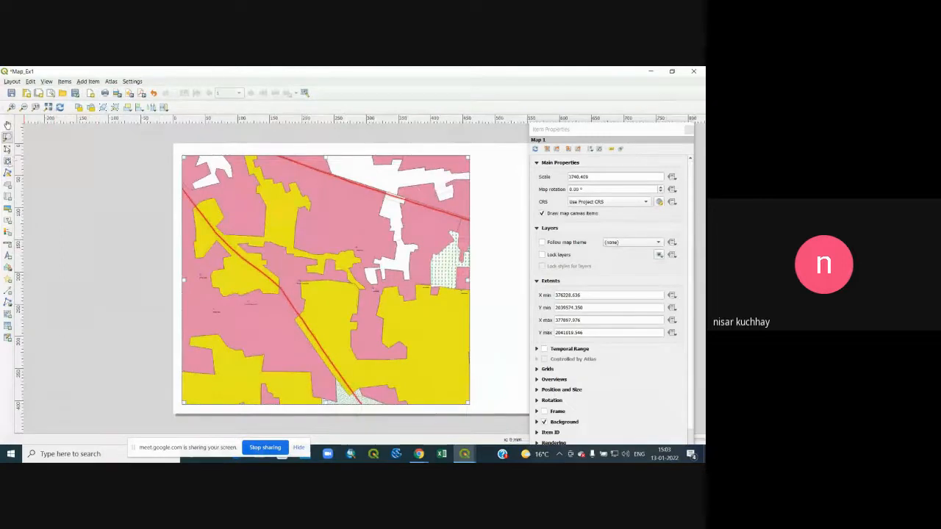
# Rescale the map content to show the whole land-use area and centre it within the map frame
pyautogui.click(7, 160)
pyautogui.scroll(1, 318, 253)
pyautogui.scroll(-4, 317, 253)
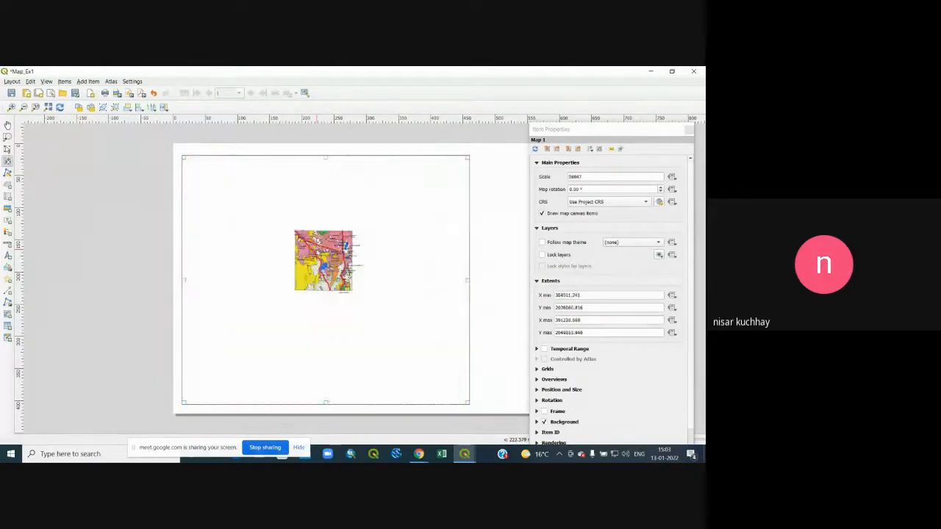
pyautogui.scroll(2, 318, 253)
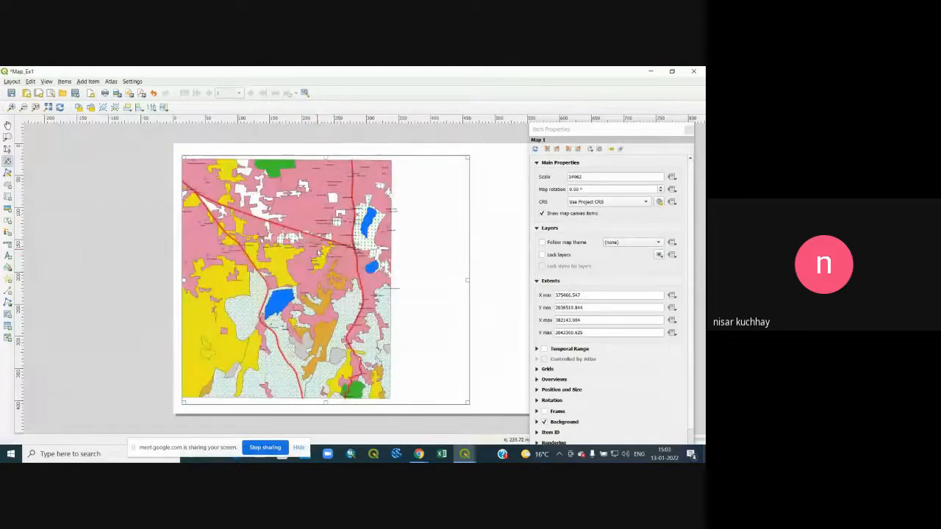
pyautogui.click(7, 125)
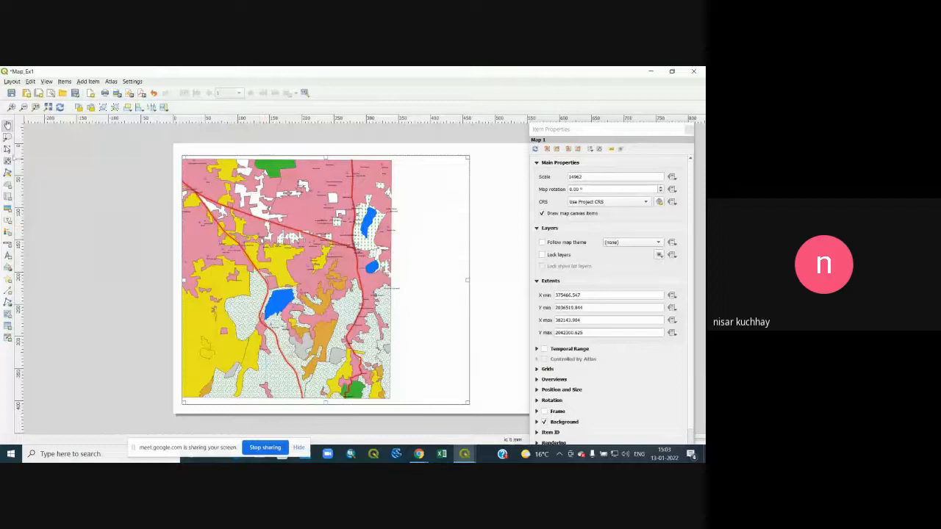
pyautogui.click(7, 161)
pyautogui.moveTo(281, 240); pyautogui.dragTo(331, 242)
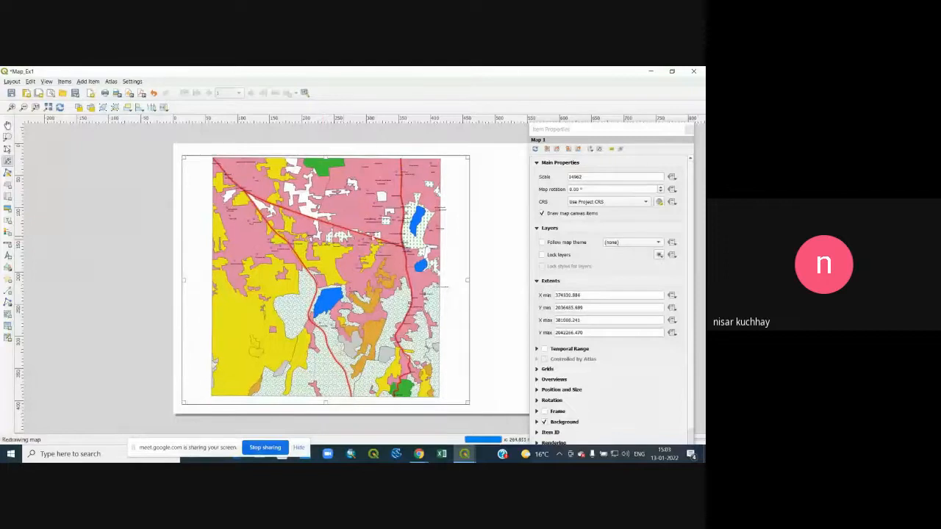
# Set the map's scale to 14500 in its item properties
pyautogui.doubleClick(602, 177)
pyautogui.write('14')
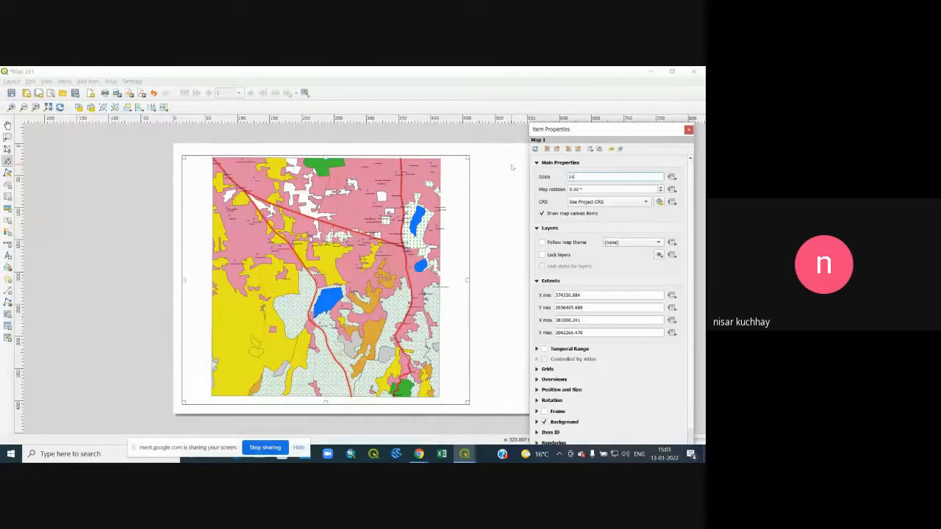
pyautogui.write('500')
pyautogui.press('Return')
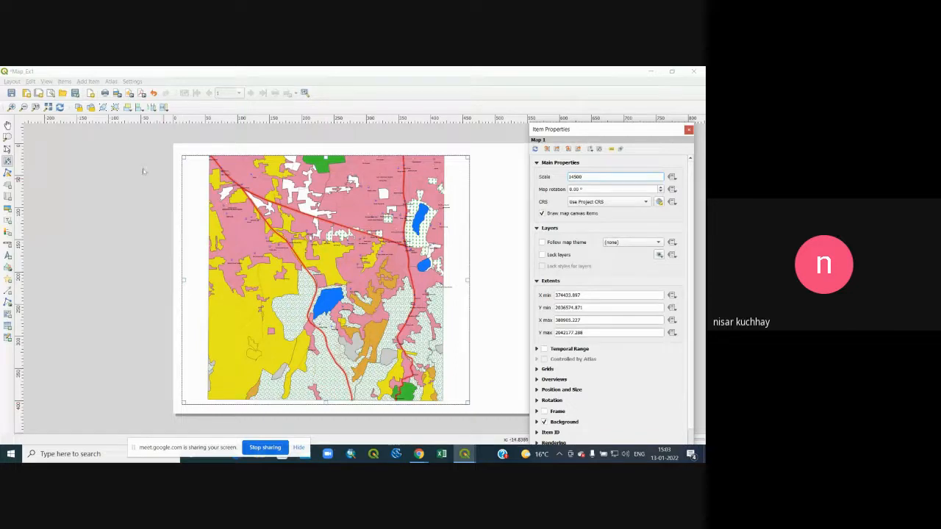
# Select the map item and narrow its frame by pulling both side edges inward
pyautogui.click(7, 150)
pyautogui.click(183, 280)
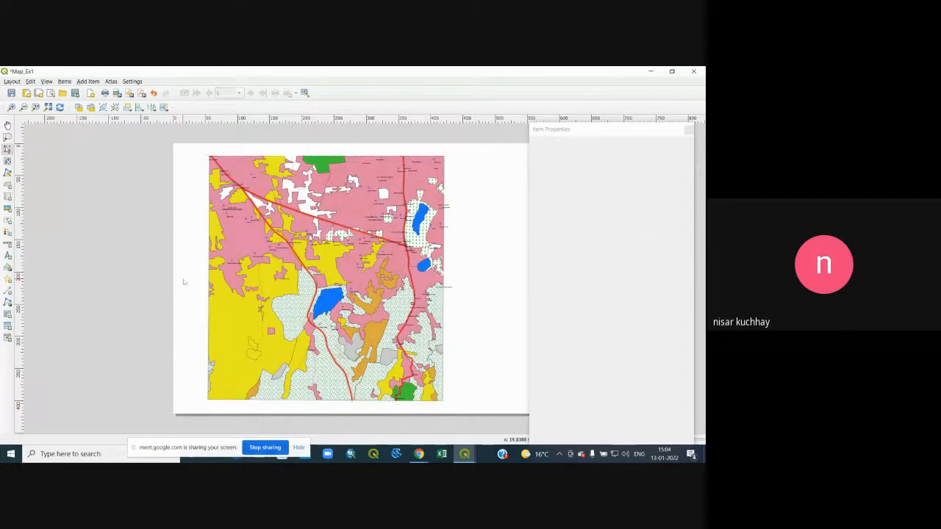
pyautogui.click(215, 247)
pyautogui.moveTo(183, 280); pyautogui.dragTo(187, 280)
pyautogui.moveTo(468, 281); pyautogui.dragTo(450, 278)
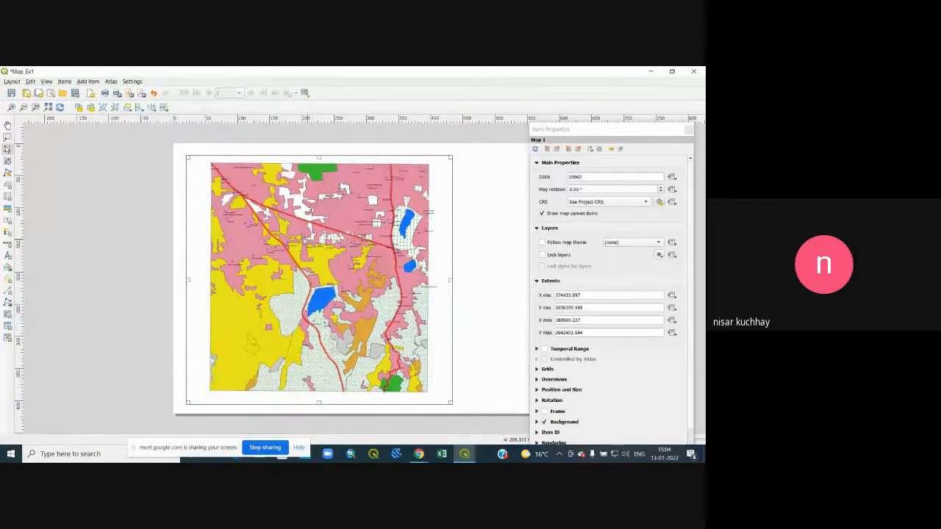
# Nudge the map content within its frame to even out the margins around the land-use area
pyautogui.click(8, 161)
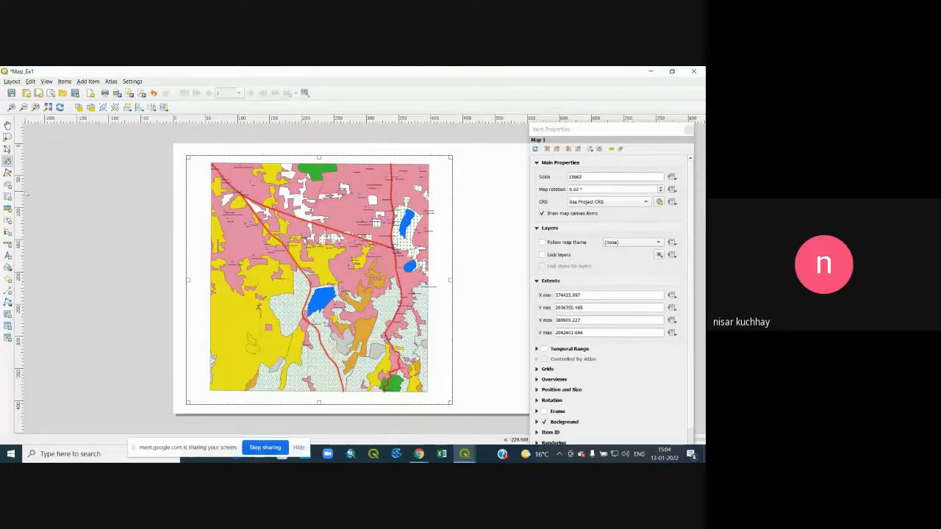
pyautogui.moveTo(324, 239); pyautogui.dragTo(322, 243)
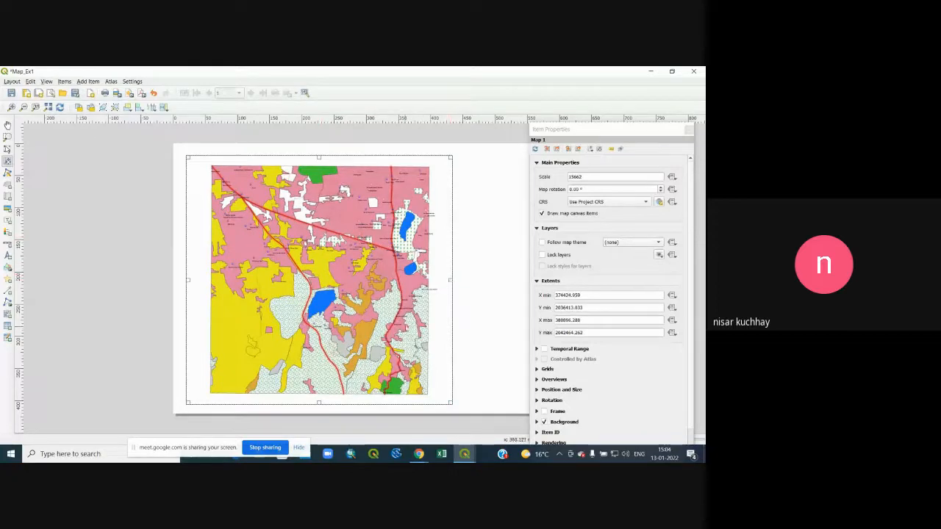
pyautogui.moveTo(358, 265); pyautogui.dragTo(323, 257)
# Stretch the map frame's upper and lower edges slightly outward and pull its right edge inward
pyautogui.press('v')
pyautogui.moveTo(319, 156); pyautogui.dragTo(320, 154)
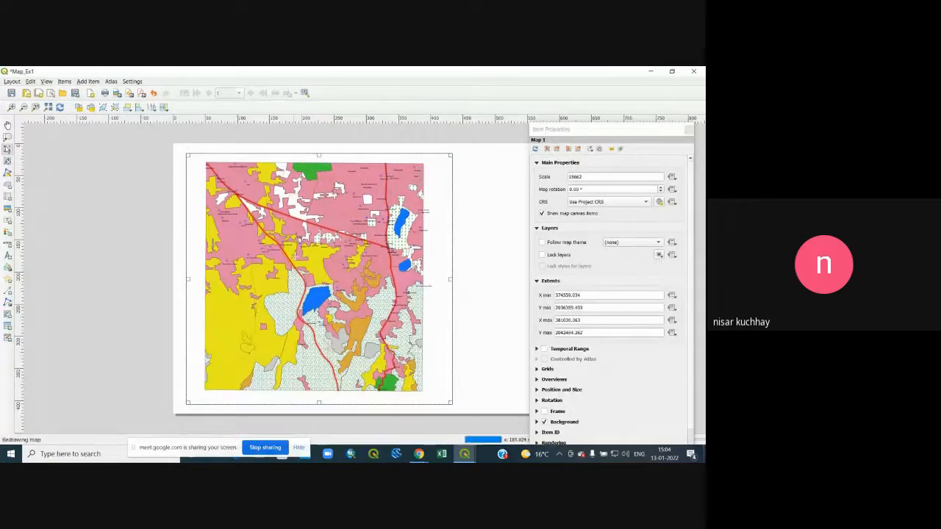
pyautogui.moveTo(319, 401); pyautogui.dragTo(319, 405)
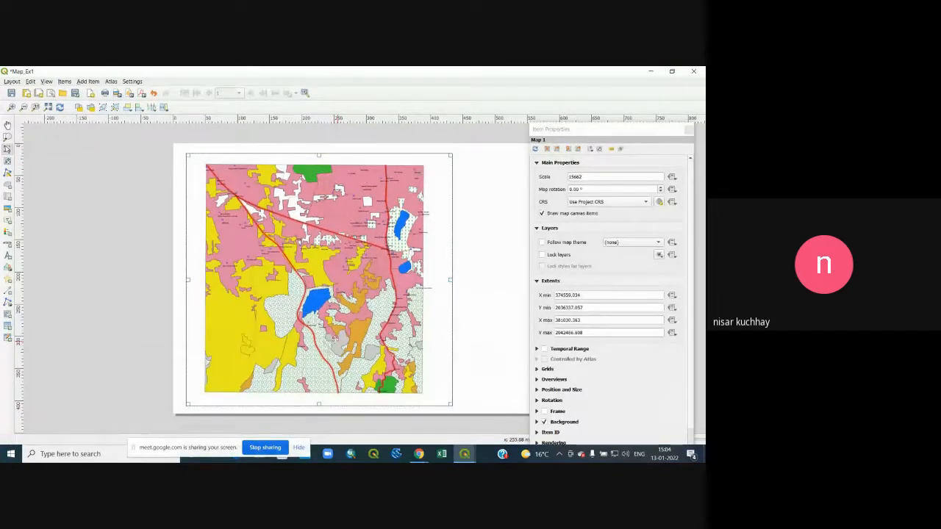
pyautogui.press('p')
pyautogui.click(8, 148)
pyautogui.moveTo(450, 280); pyautogui.dragTo(442, 279)
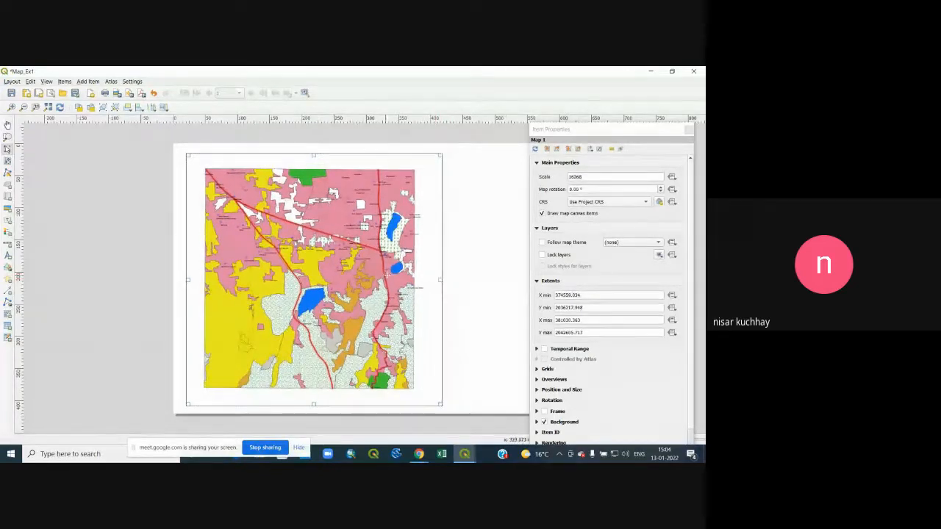
# Set the map's scale to 14000
pyautogui.doubleClick(586, 176)
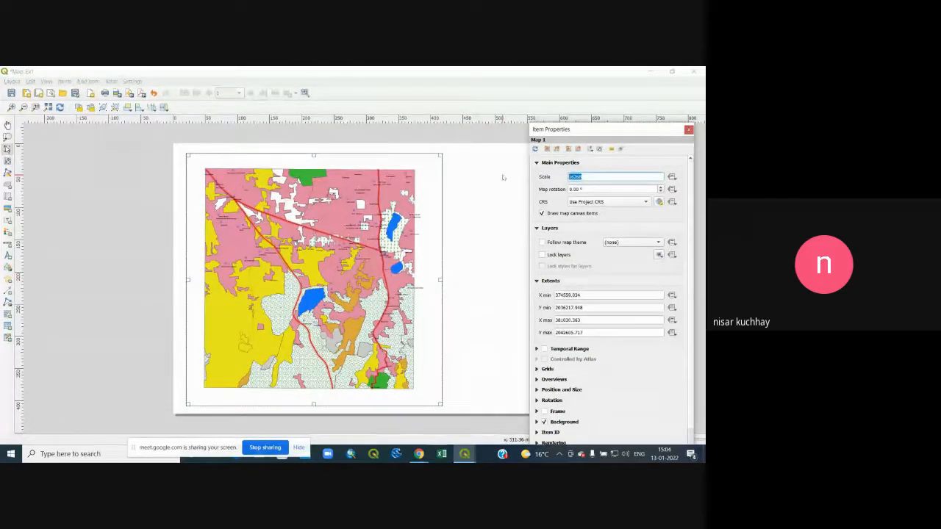
pyautogui.write('14000')
pyautogui.press('Return')
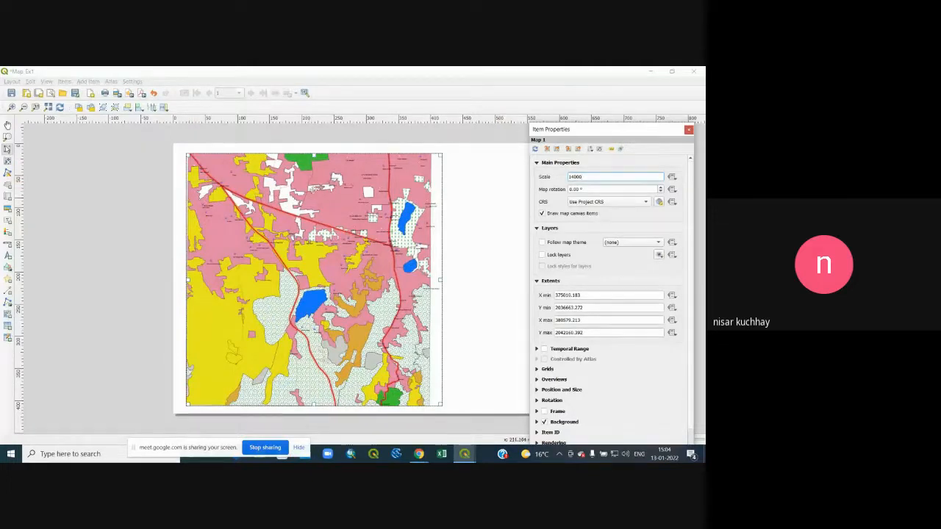
# Shift the map content slightly to the right to centre it within the narrowed frame
pyautogui.scroll(1, 313, 283)
pyautogui.scroll(-1, 313, 282)
pyautogui.click(9, 161)
pyautogui.scroll(1, 314, 257)
pyautogui.scroll(-1, 314, 256)
pyautogui.scroll(-1, 314, 257)
pyautogui.scroll(1, 313, 254)
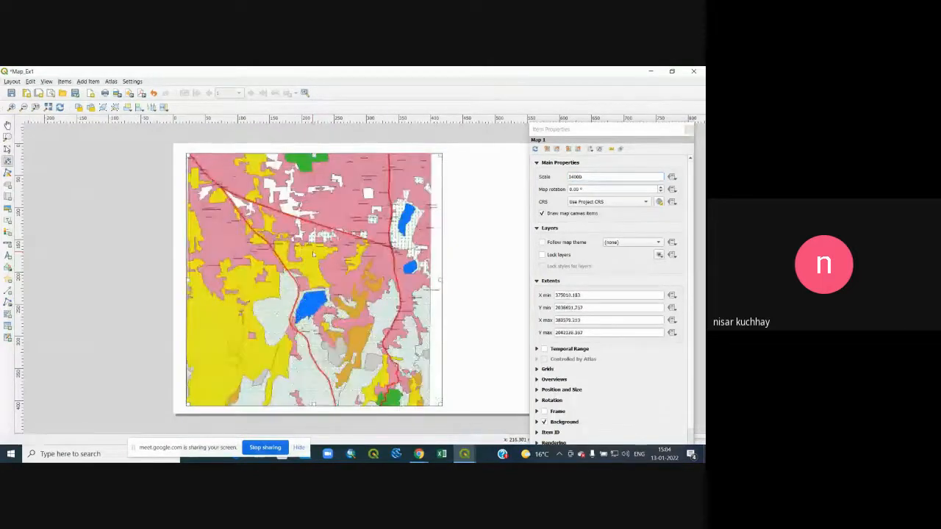
pyautogui.click(8, 126)
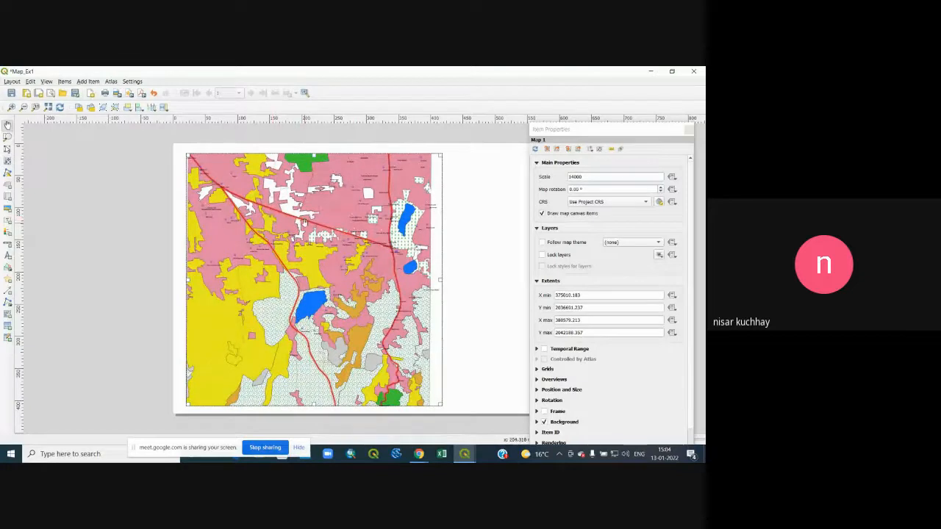
pyautogui.click(8, 160)
pyautogui.moveTo(303, 279); pyautogui.dragTo(307, 280)
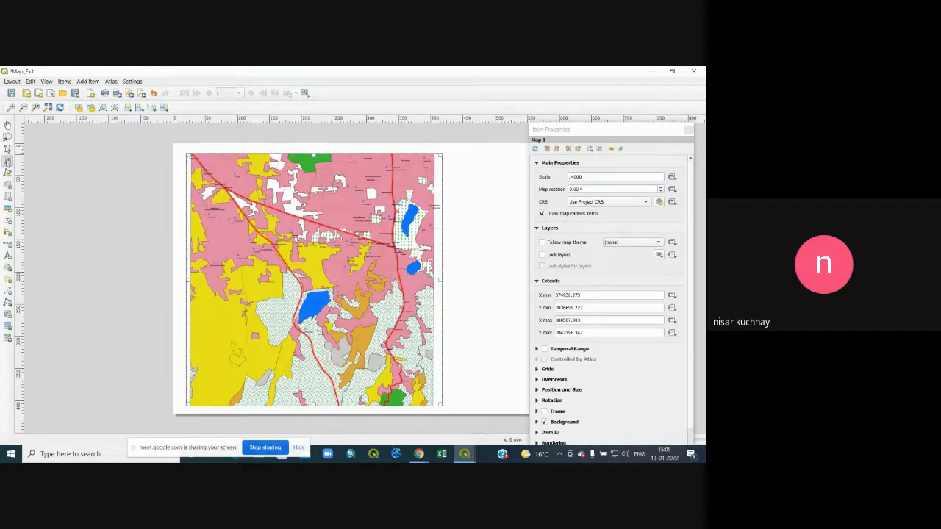
# Fit the map frame more closely around the land-use area by adjusting each of its four edges slightly
pyautogui.click(7, 148)
pyautogui.moveTo(313, 405); pyautogui.dragTo(313, 408)
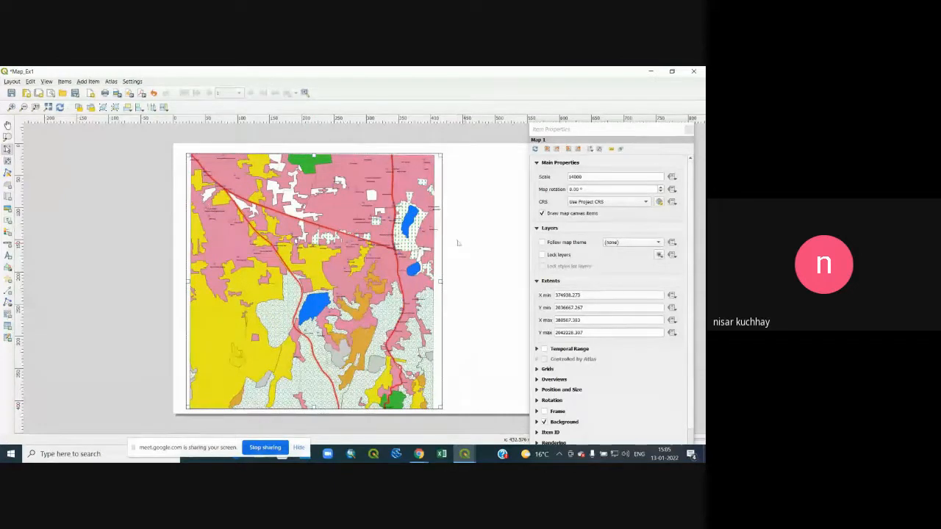
pyautogui.moveTo(439, 280); pyautogui.dragTo(436, 281)
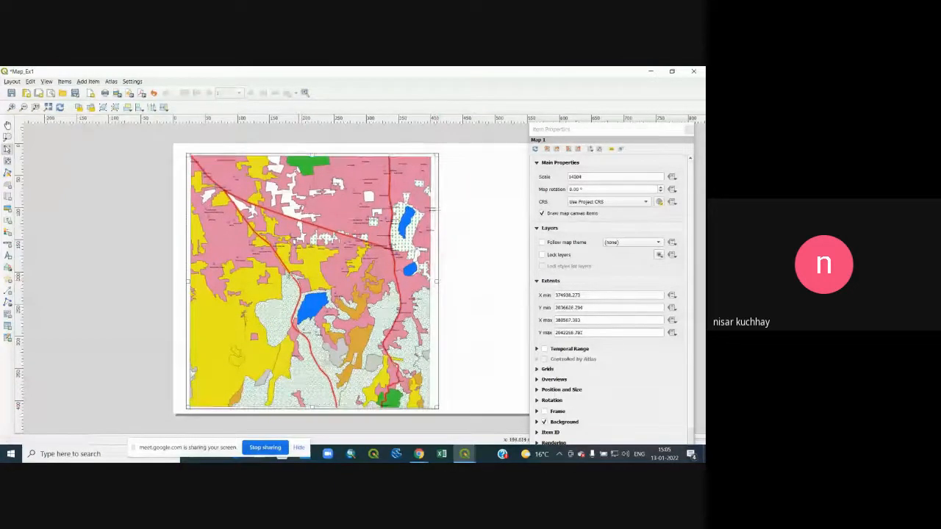
pyautogui.moveTo(187, 281); pyautogui.dragTo(184, 281)
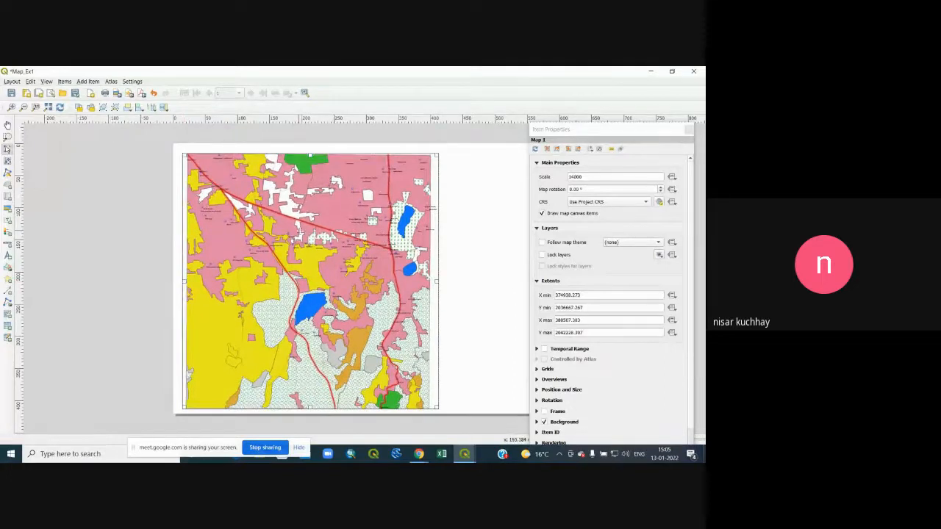
pyautogui.moveTo(305, 153); pyautogui.dragTo(305, 151)
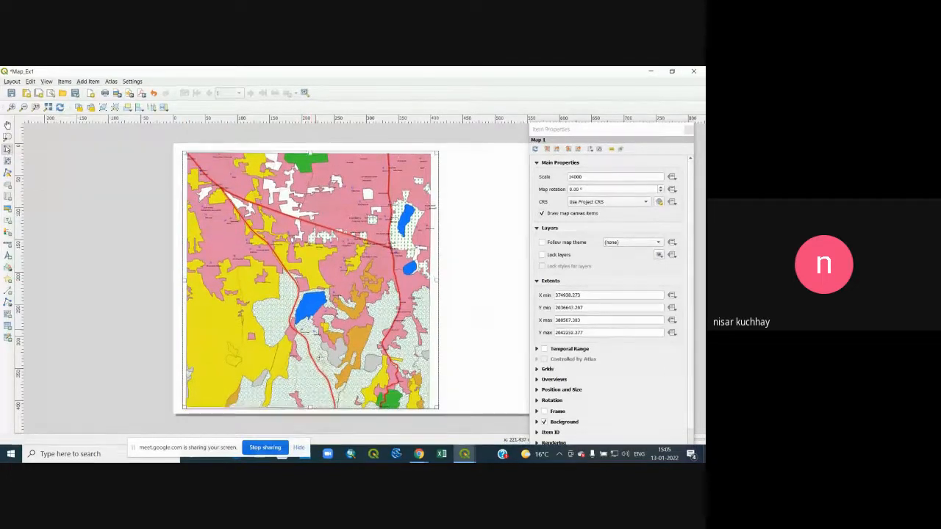
# Stretch the map frame outward on all sides until it covers almost the whole page
pyautogui.moveTo(310, 407); pyautogui.dragTo(310, 412)
pyautogui.moveTo(181, 286); pyautogui.dragTo(175, 286)
pyautogui.moveTo(306, 151); pyautogui.dragTo(306, 146)
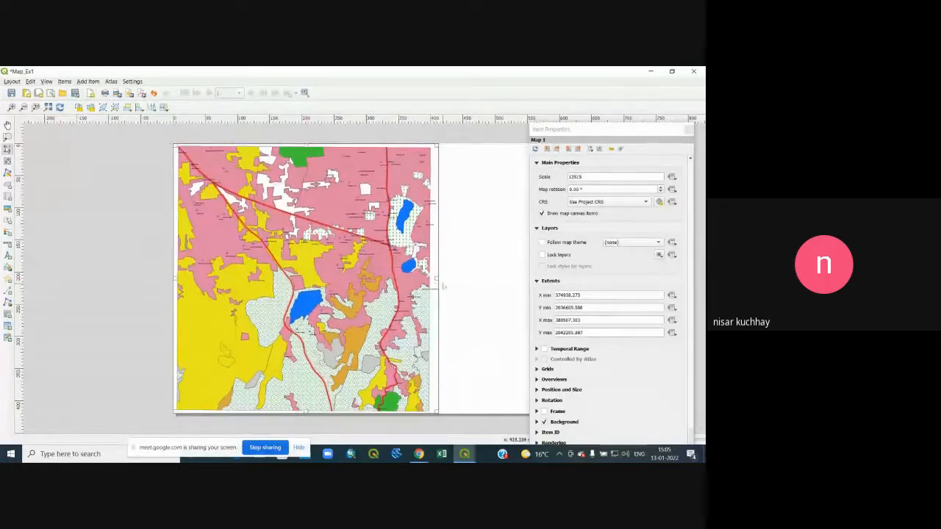
pyautogui.moveTo(436, 278)
pyautogui.mouseDown()
pyautogui.moveTo(525, 278)
pyautogui.moveTo(454, 278)
pyautogui.mouseUp()
pyautogui.scroll(3, 281, 275)
pyautogui.scroll(-5, 282, 275)
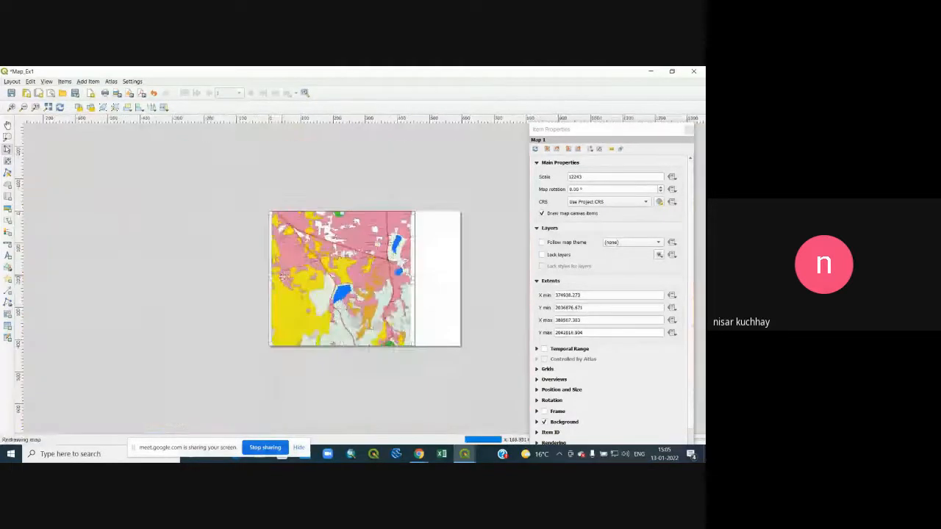
pyautogui.moveTo(435, 277); pyautogui.dragTo(456, 275)
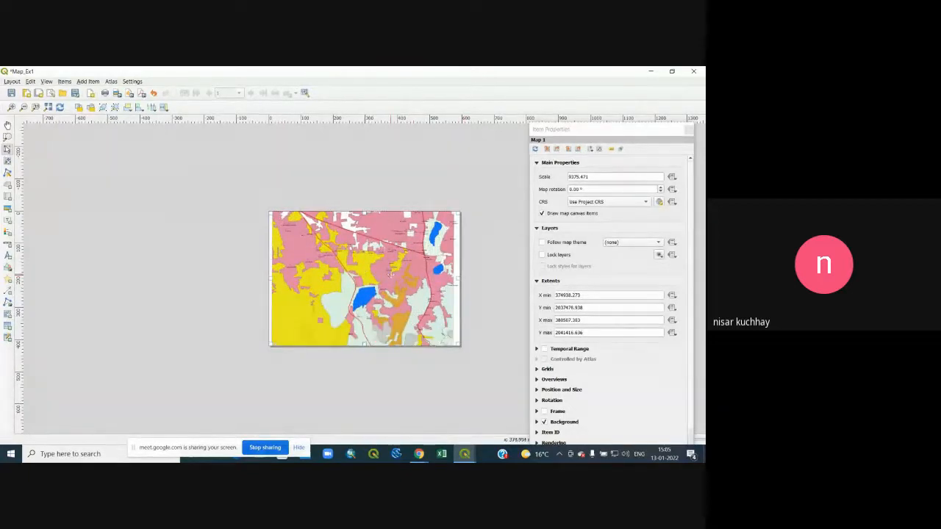
# Rescale the map content to show the whole land-use area and move it into the page's upper-left area
pyautogui.click(8, 162)
pyautogui.scroll(1, 393, 272)
pyautogui.scroll(-2, 393, 273)
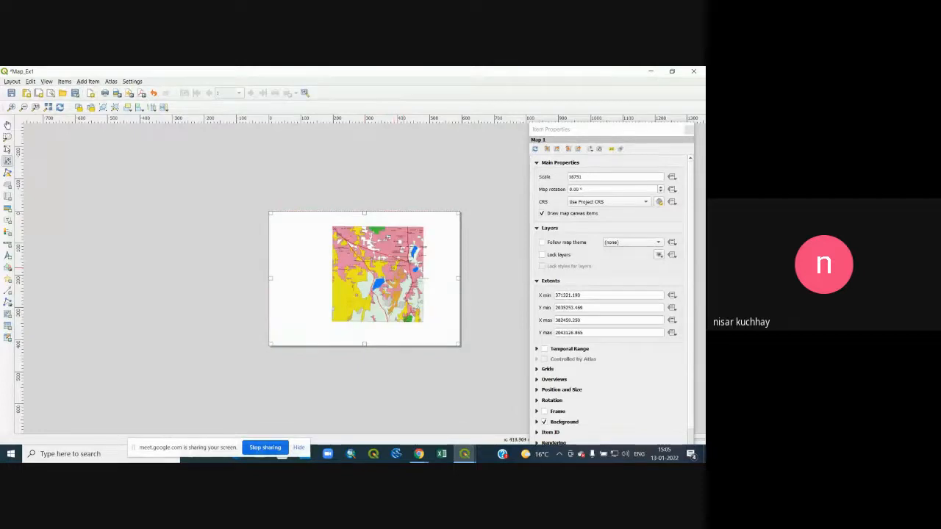
pyautogui.scroll(1, 403, 271)
pyautogui.scroll(-1, 403, 270)
pyautogui.scroll(1, 365, 278)
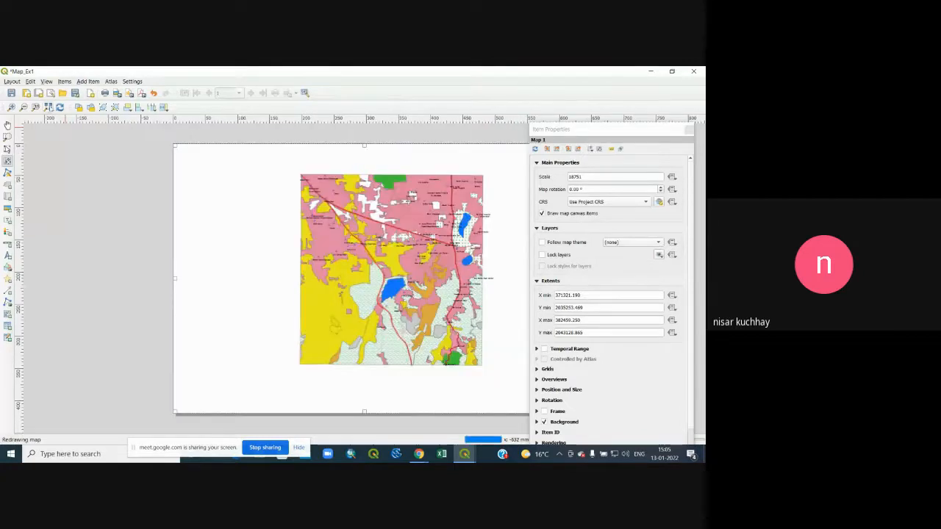
pyautogui.click(689, 130)
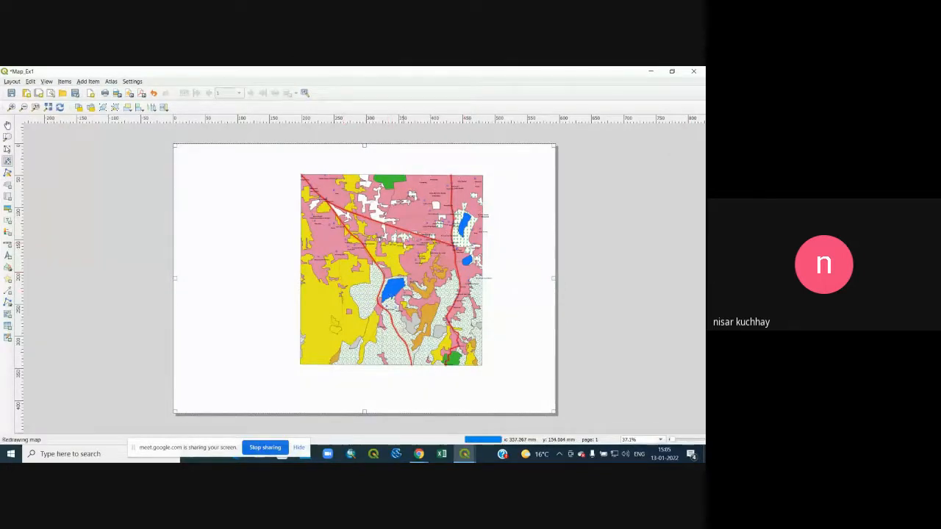
pyautogui.scroll(-1, 403, 243)
pyautogui.moveTo(419, 243); pyautogui.dragTo(304, 224)
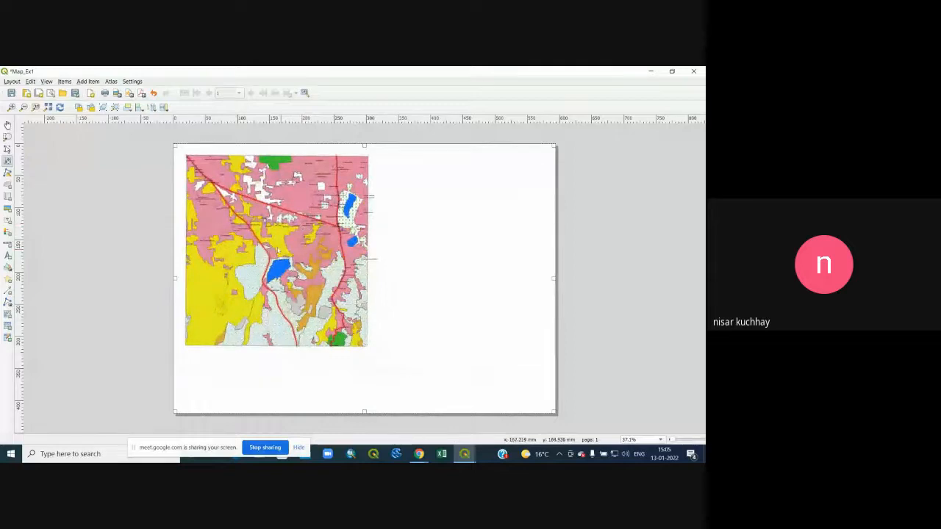
# Set the map's scale to 14000 and reposition the content so the whole land-use area sits on the page's left side
pyautogui.rightClick(289, 199)
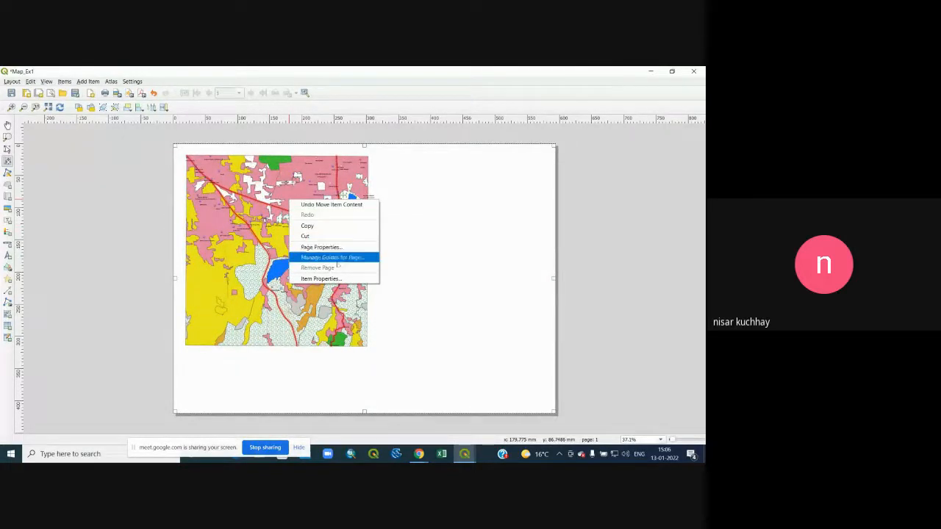
pyautogui.click(322, 279)
pyautogui.doubleClick(588, 177)
pyautogui.write('1400')
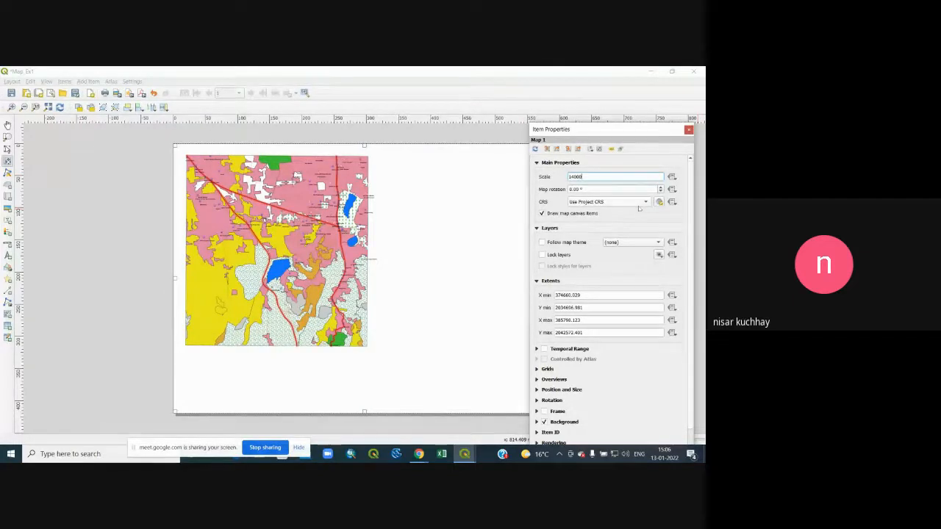
pyautogui.write('0')
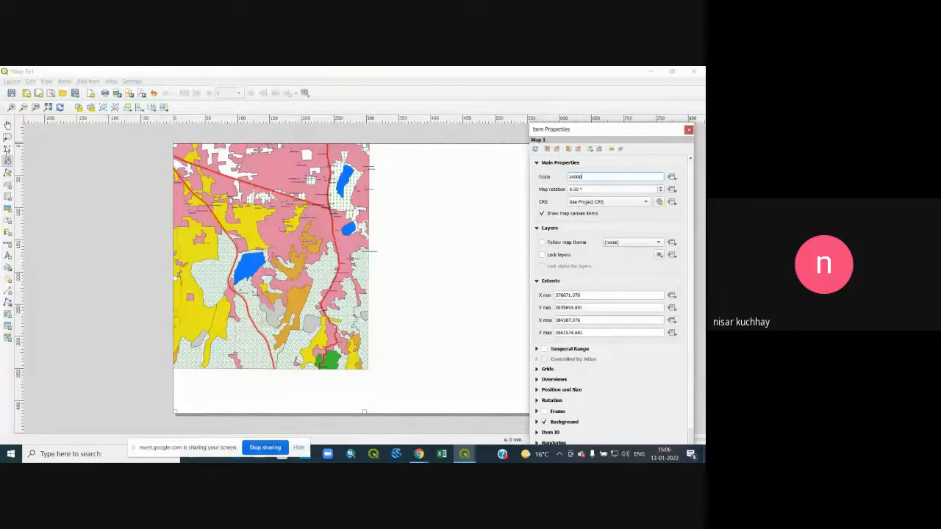
pyautogui.click(268, 224)
pyautogui.moveTo(243, 193); pyautogui.dragTo(310, 231)
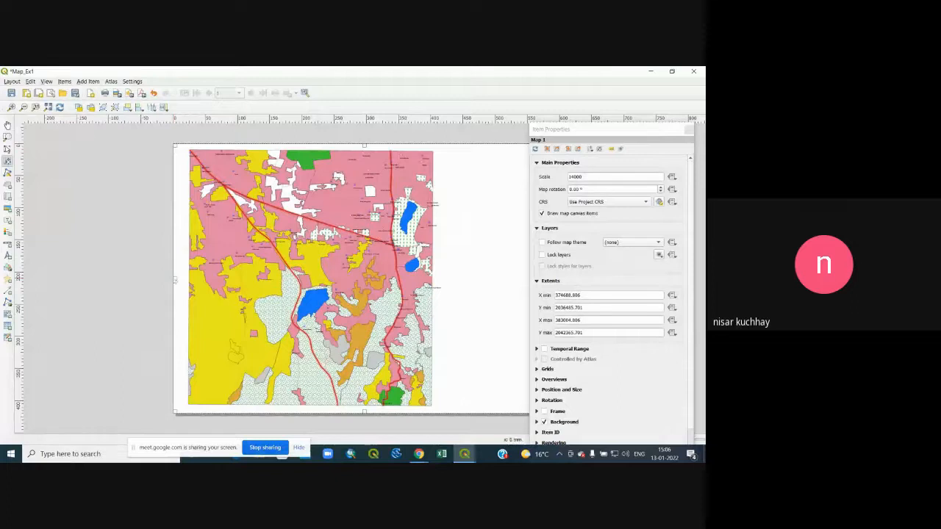
# Pull the map frame's left, lower and upper edges inward to leave a narrow margin along the page
pyautogui.click(7, 150)
pyautogui.moveTo(175, 279); pyautogui.dragTo(181, 279)
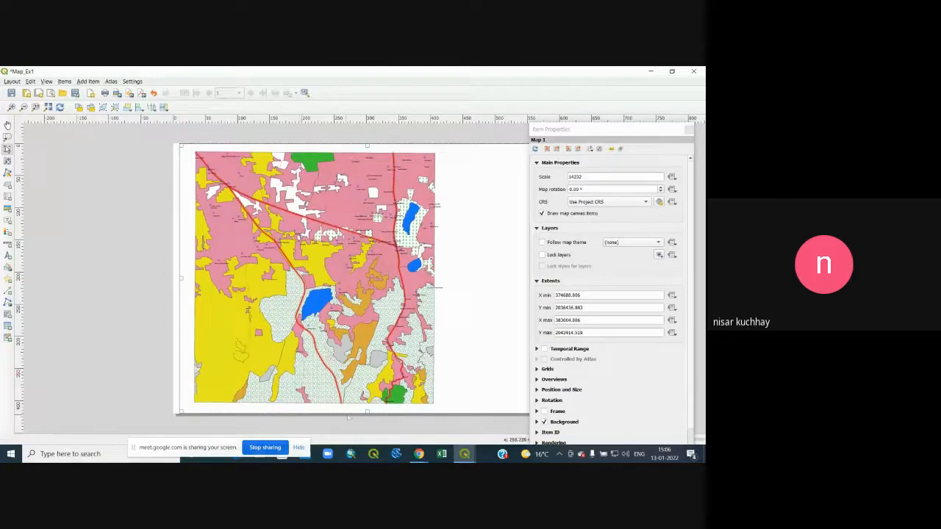
pyautogui.moveTo(367, 414); pyautogui.dragTo(367, 406)
pyautogui.moveTo(365, 147); pyautogui.dragTo(368, 152)
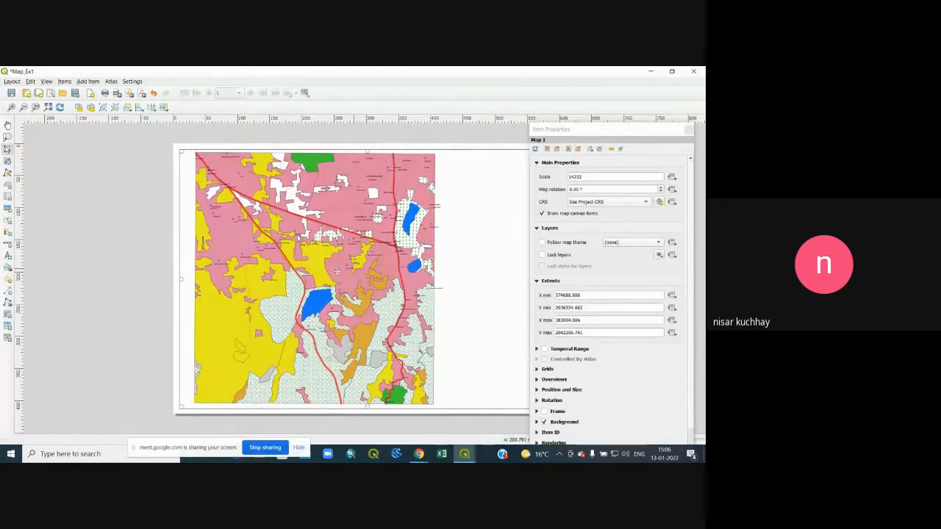
# Move the map content left so the land-use area sits close to the frame's left edge
pyautogui.click(7, 161)
pyautogui.moveTo(326, 254); pyautogui.dragTo(318, 255)
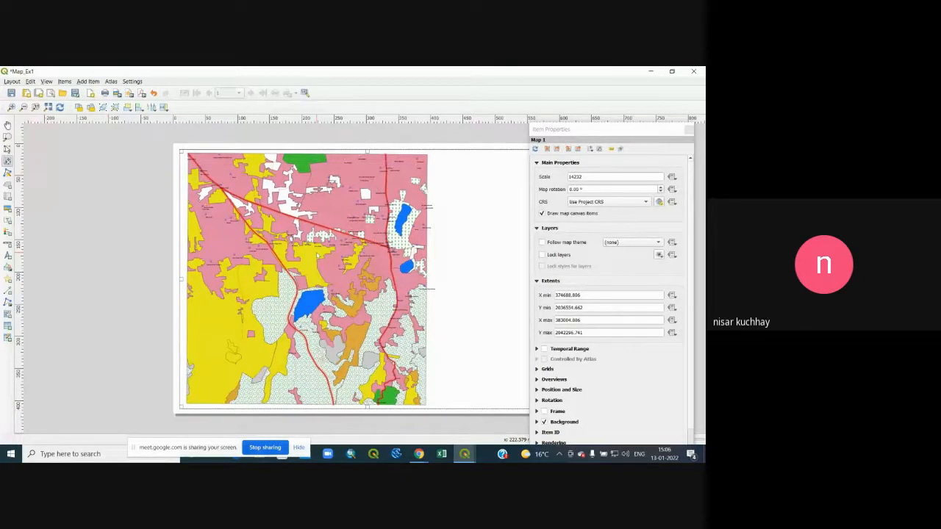
pyautogui.moveTo(335, 249); pyautogui.dragTo(340, 278)
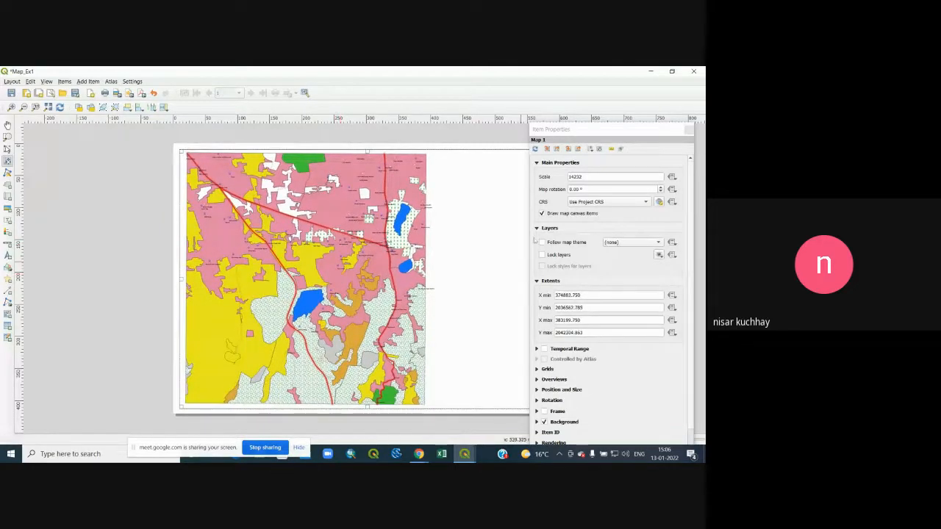
# Pull the map frame's right edge inward to leave a margin at the page's right side
pyautogui.moveTo(556, 133); pyautogui.dragTo(647, 141)
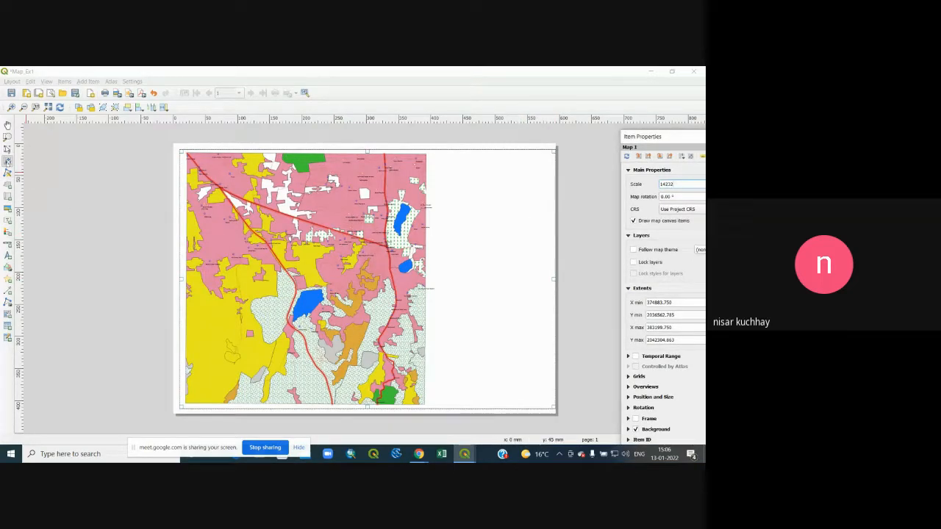
pyautogui.click(7, 149)
pyautogui.moveTo(553, 280); pyautogui.dragTo(546, 279)
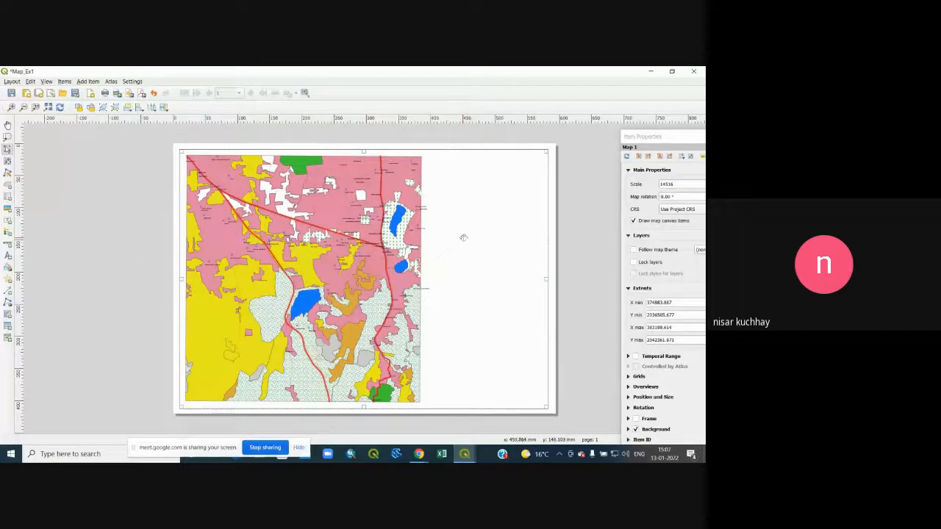
# Enable a frame outline around the map item
pyautogui.moveTo(655, 137); pyautogui.dragTo(506, 117)
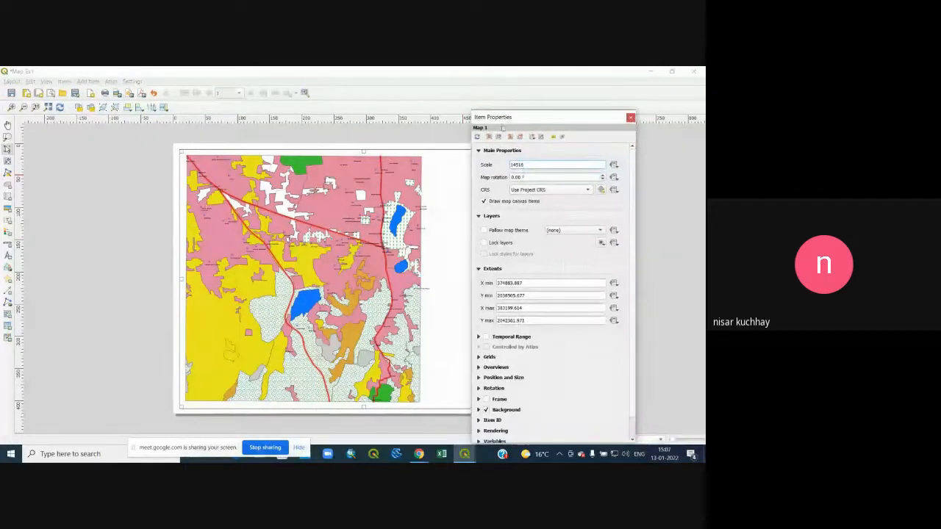
pyautogui.click(486, 399)
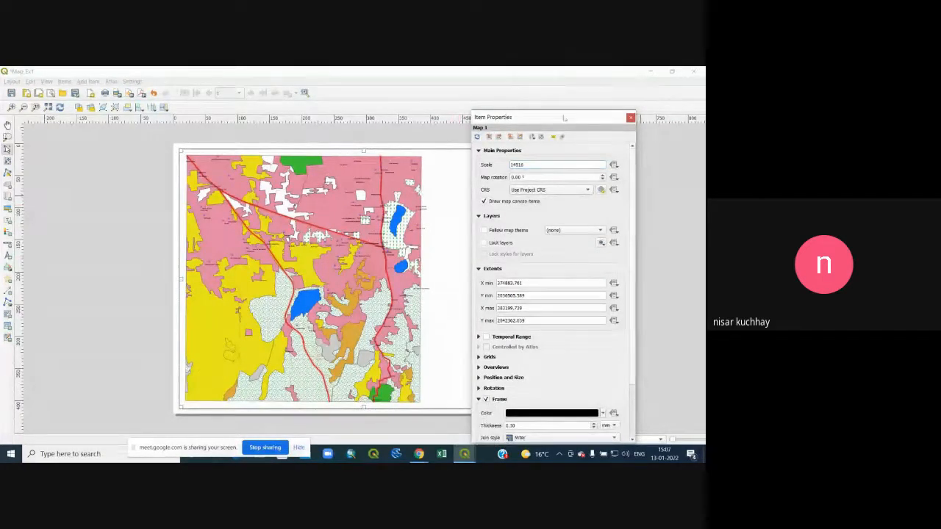
pyautogui.moveTo(565, 119); pyautogui.dragTo(575, 74)
pyautogui.scroll(-1, 562, 372)
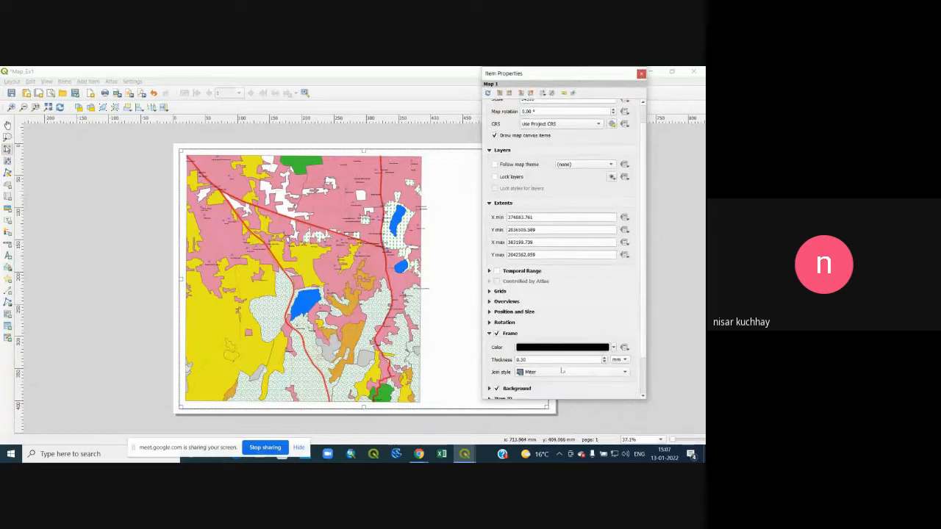
pyautogui.click(613, 349)
pyautogui.click(520, 382)
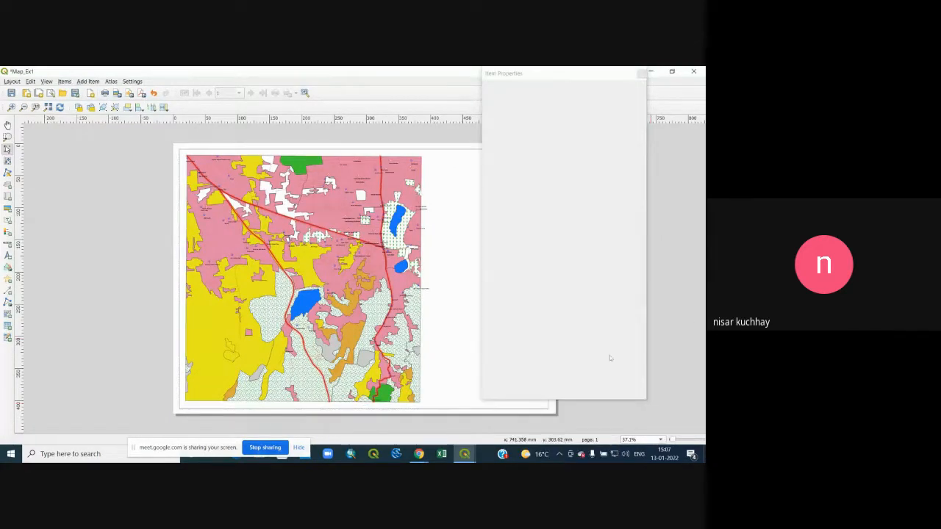
pyautogui.rightClick(423, 203)
pyautogui.click(642, 74)
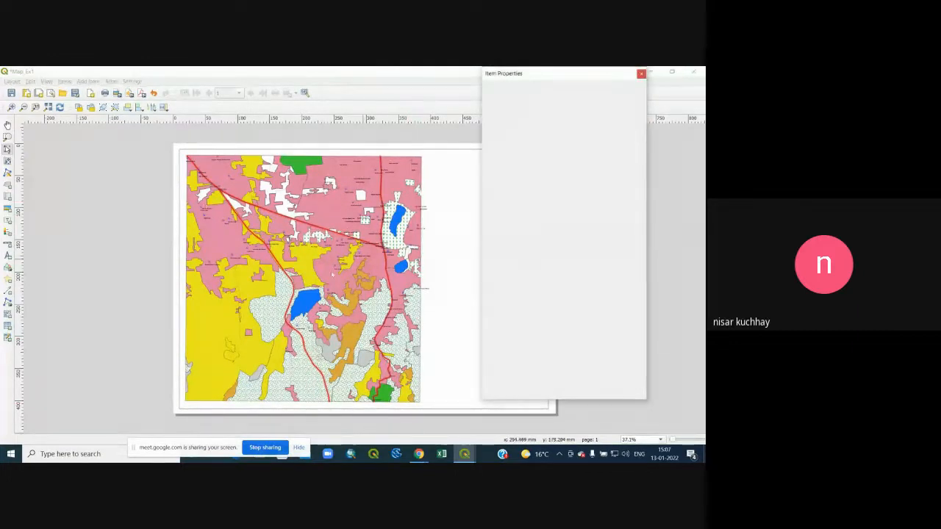
pyautogui.click(641, 74)
# Set the map item's frame thickness to 0.50 mm in its item properties
pyautogui.rightClick(353, 249)
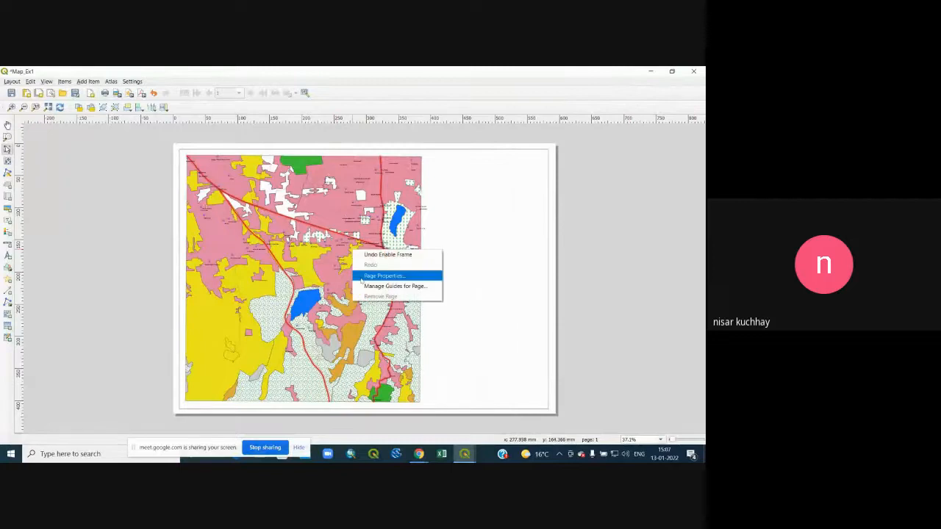
pyautogui.click(330, 238)
pyautogui.rightClick(332, 238)
pyautogui.click(360, 318)
pyautogui.moveTo(556, 76); pyautogui.dragTo(613, 82)
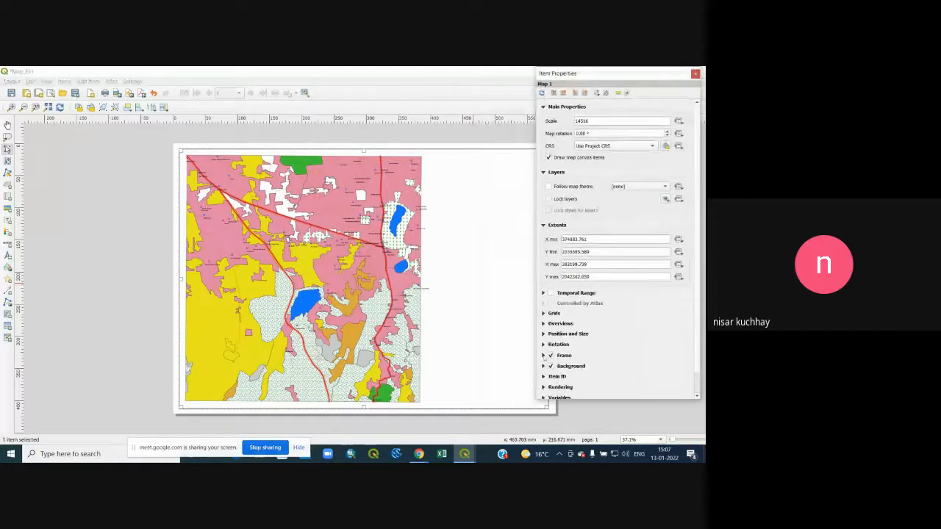
pyautogui.click(544, 356)
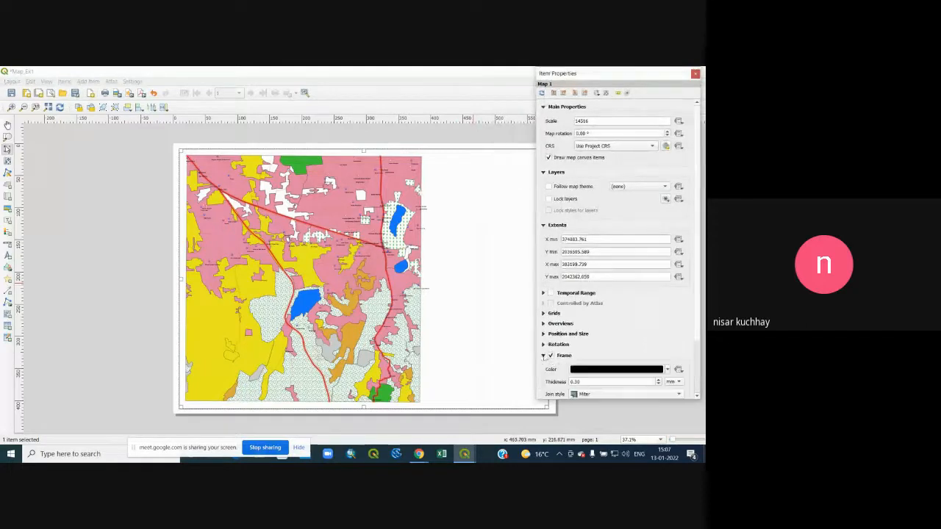
pyautogui.doubleClick(657, 382)
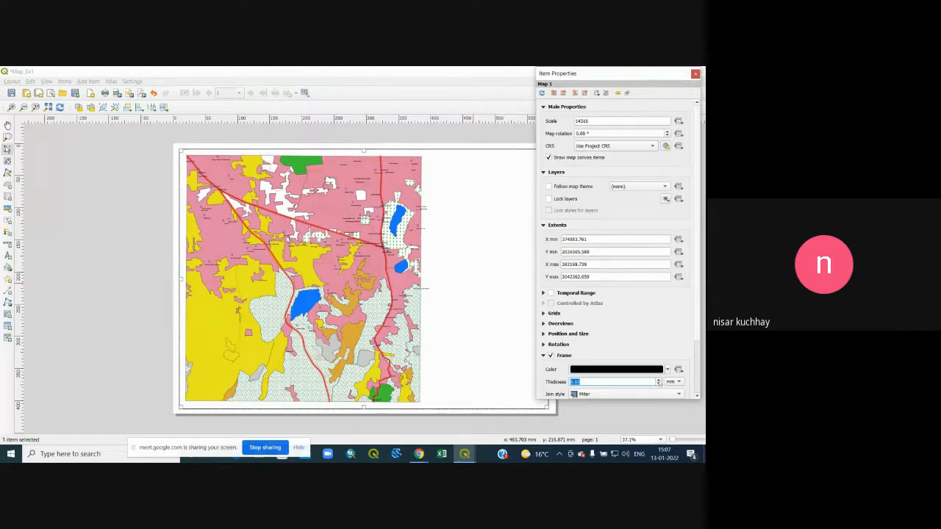
pyautogui.moveTo(593, 72); pyautogui.dragTo(487, 70)
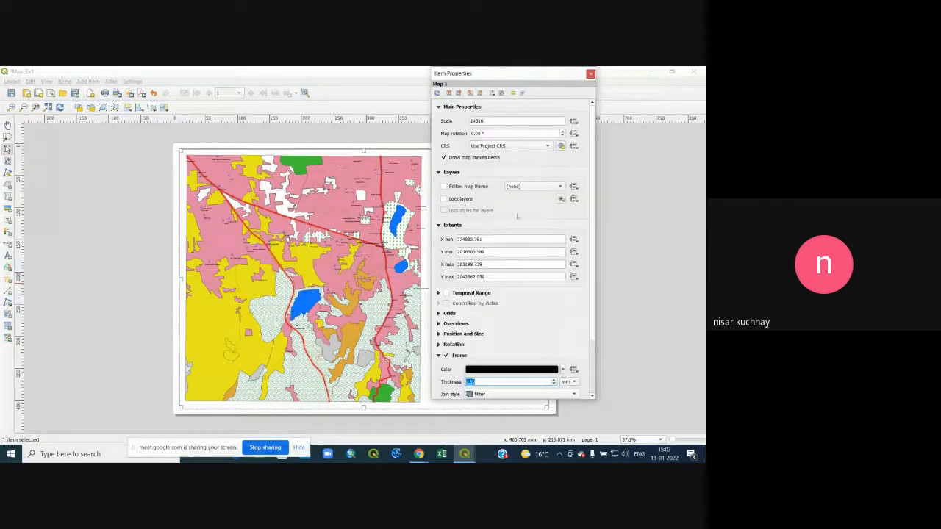
# Try a light blue background colour on the map item and set it back to white
pyautogui.scroll(-3, 517, 215)
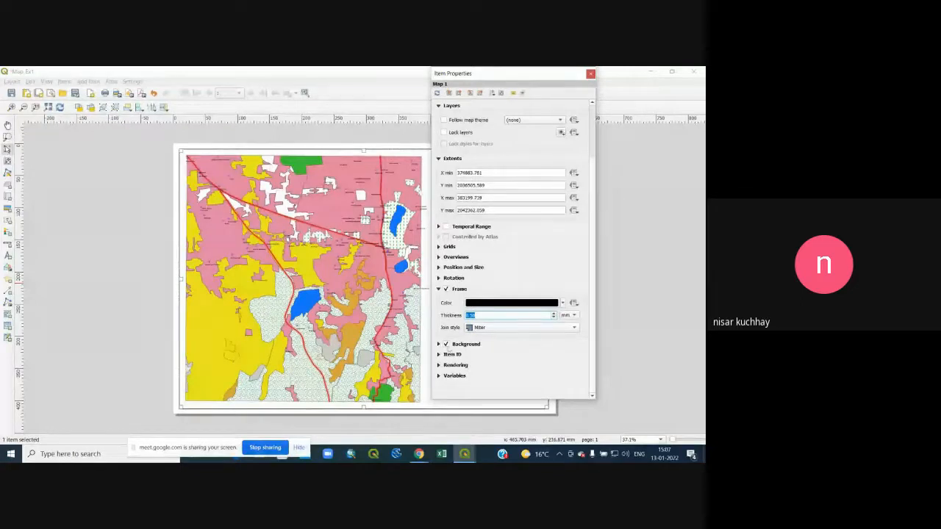
pyautogui.click(439, 345)
pyautogui.click(439, 345)
pyautogui.click(439, 344)
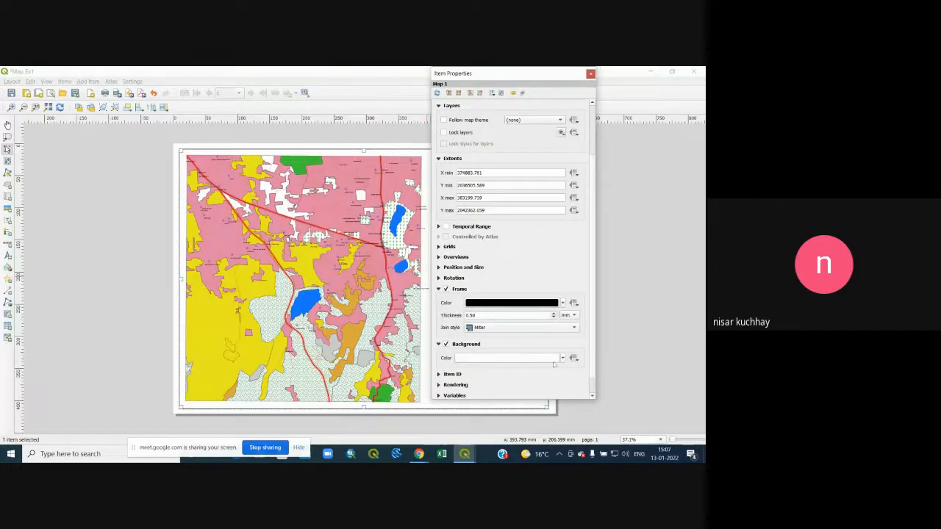
pyautogui.click(564, 359)
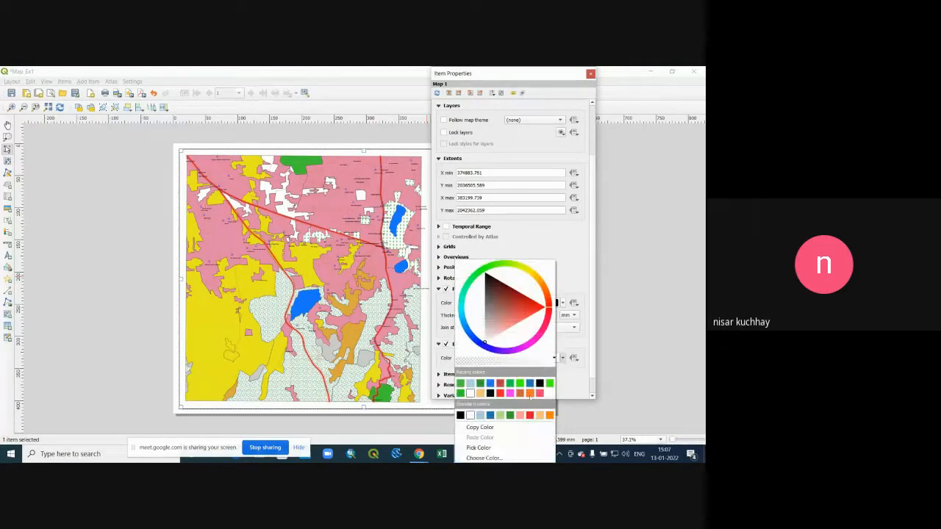
pyautogui.click(470, 383)
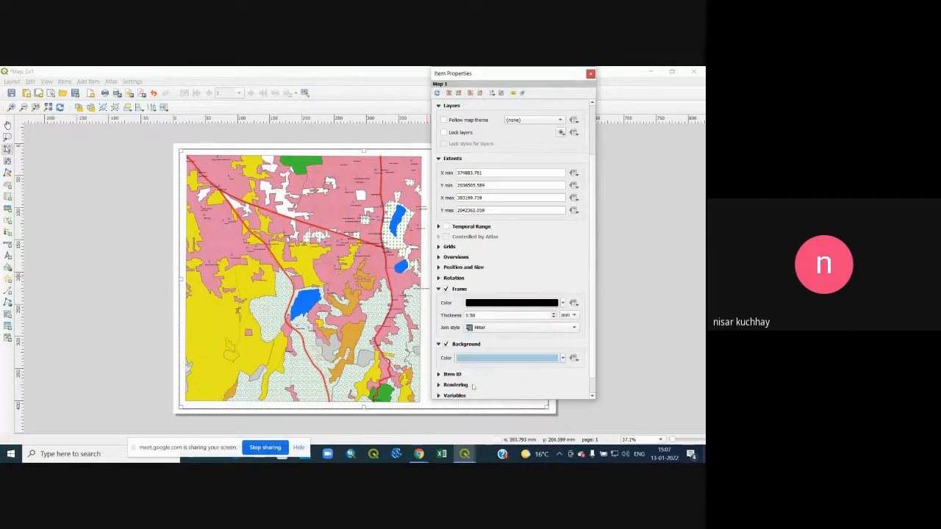
pyautogui.moveTo(454, 75); pyautogui.dragTo(479, 74)
pyautogui.click(588, 358)
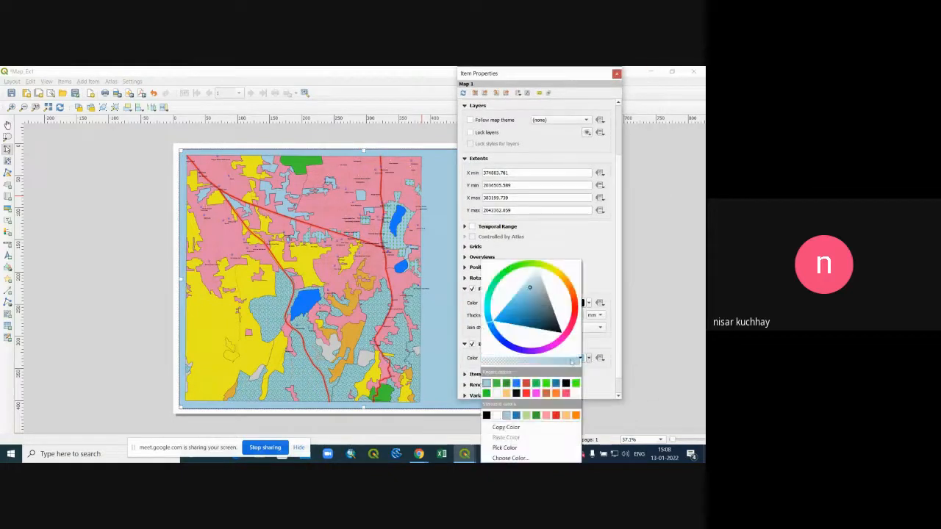
pyautogui.click(497, 417)
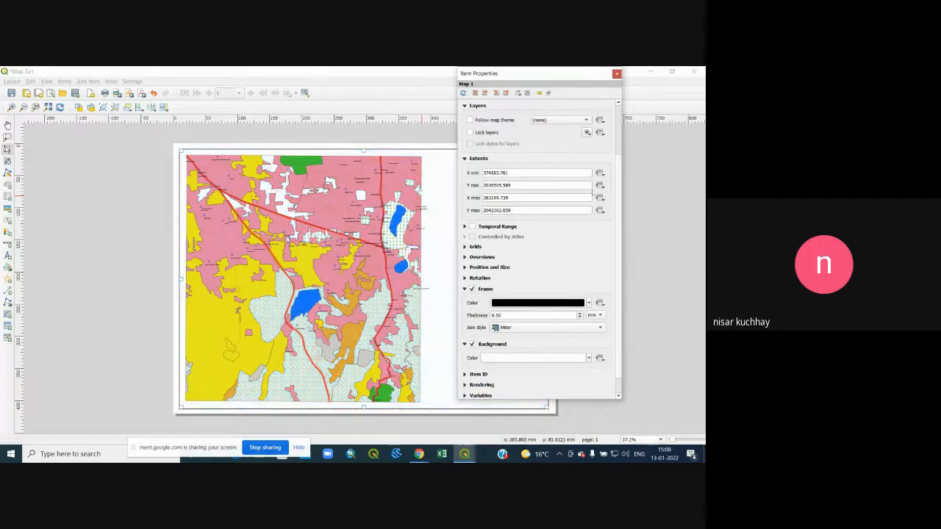
pyautogui.click(617, 74)
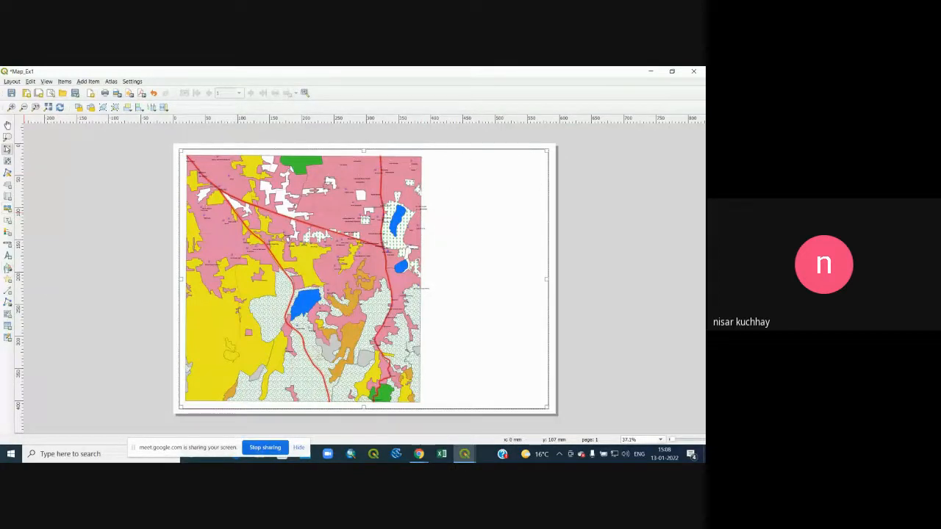
# Add a label in the blank upper area beside the map reading "Bus Stops And Hospitals Of South Pune"
pyautogui.click(7, 221)
pyautogui.moveTo(428, 159); pyautogui.dragTo(543, 199)
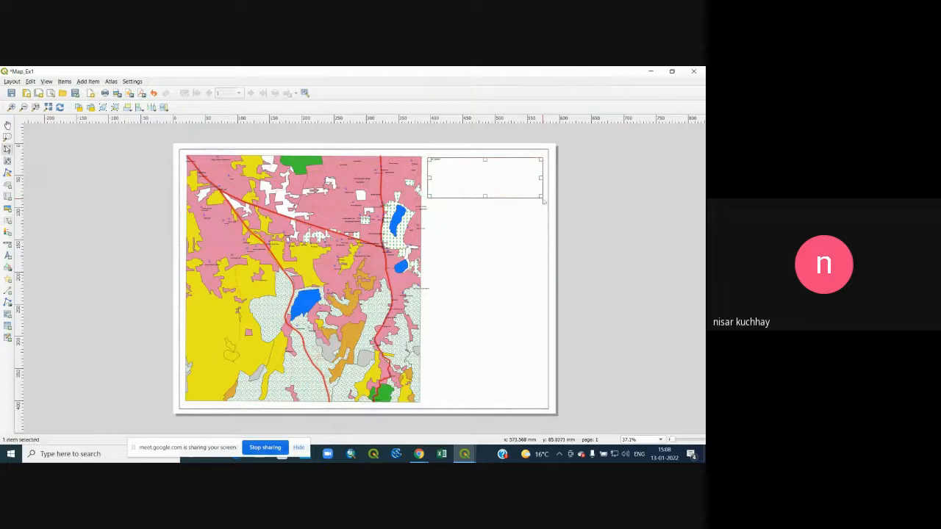
pyautogui.rightClick(478, 178)
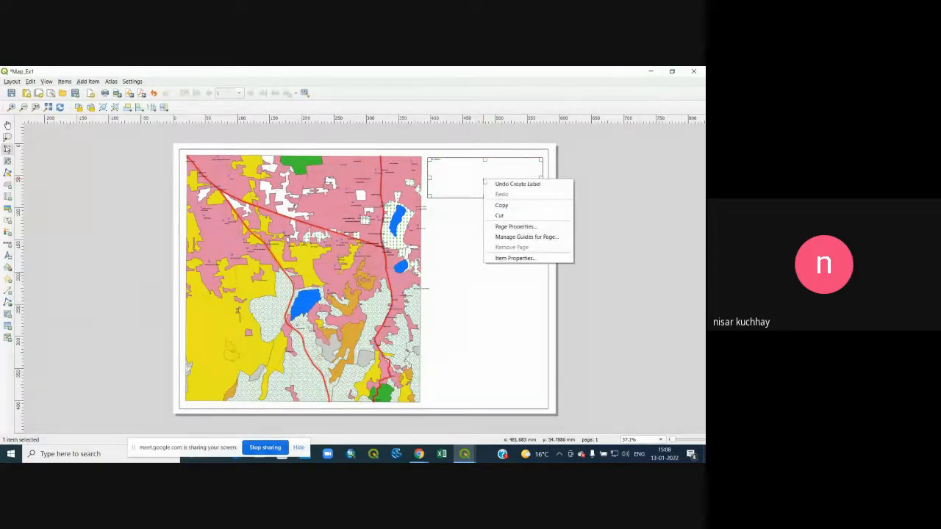
pyautogui.click(509, 254)
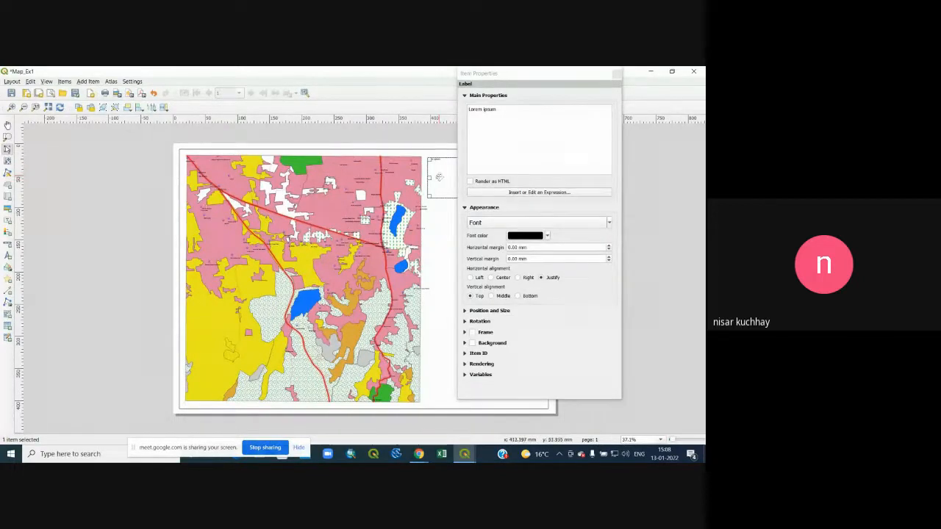
pyautogui.moveTo(505, 111); pyautogui.dragTo(373, 109)
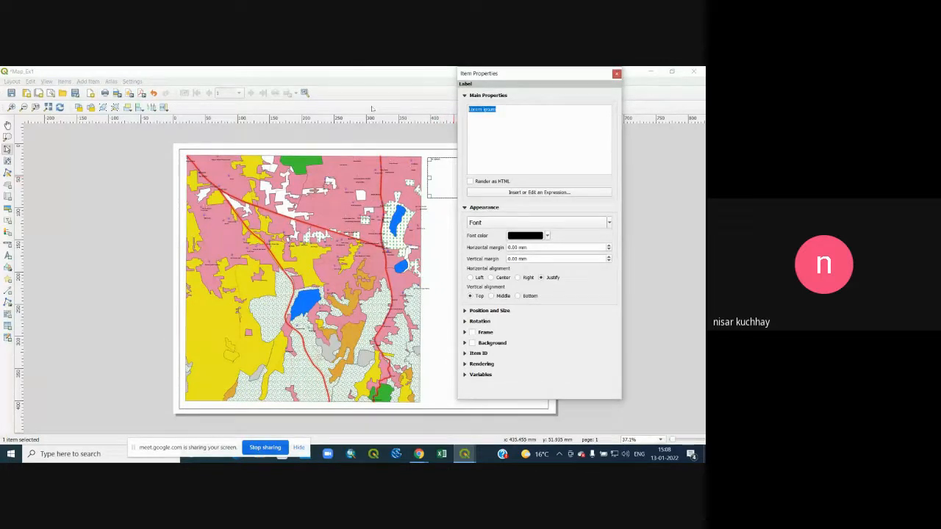
pyautogui.write('Bus Stops And Hospitals Of South')
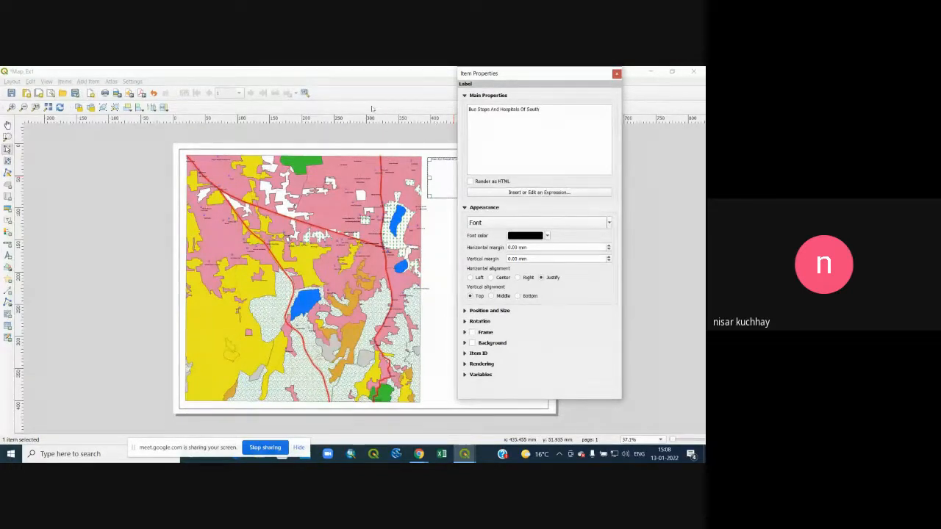
pyautogui.write(' Pune')
# Format the title label's font as bold at size 36
pyautogui.click(579, 223)
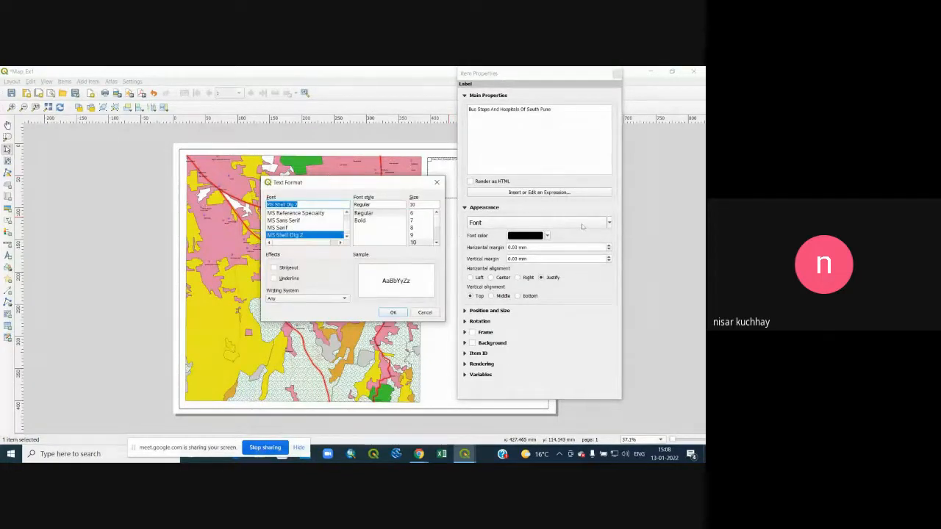
pyautogui.click(368, 221)
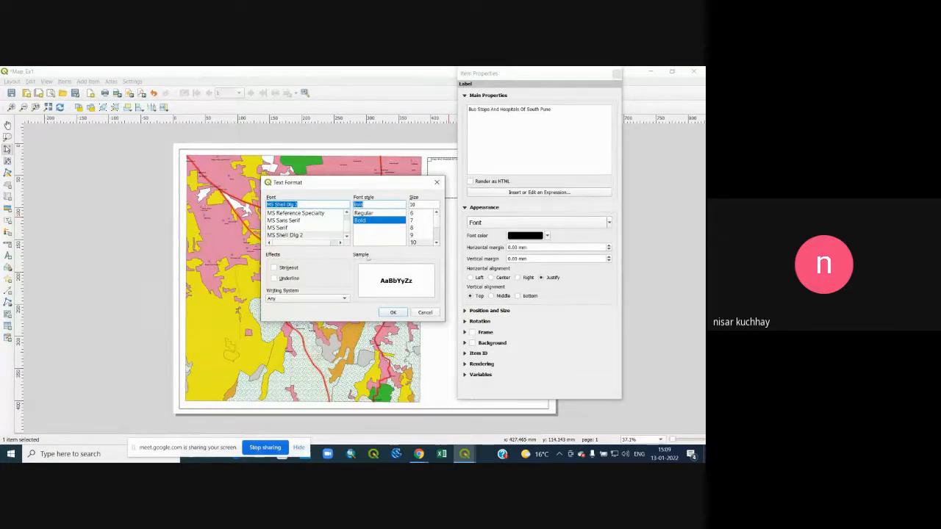
pyautogui.scroll(-5, 439, 234)
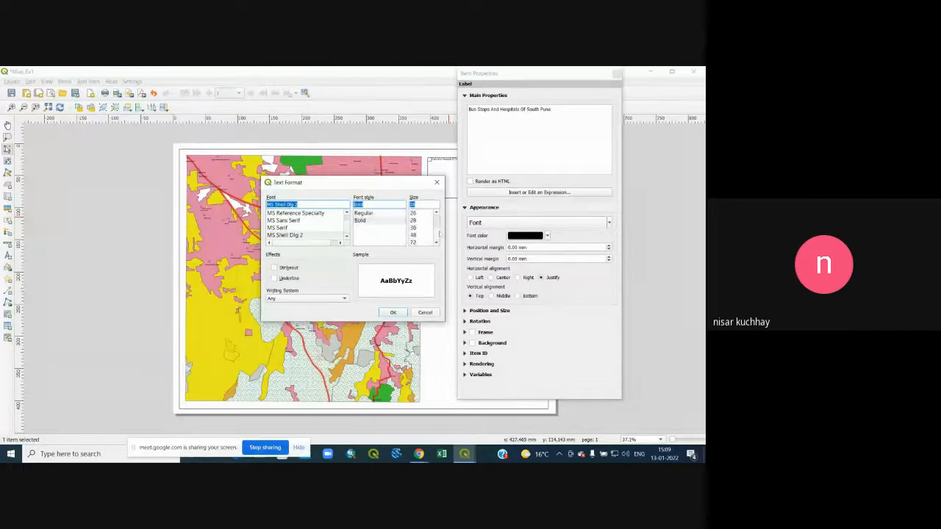
pyautogui.click(412, 229)
pyautogui.click(393, 312)
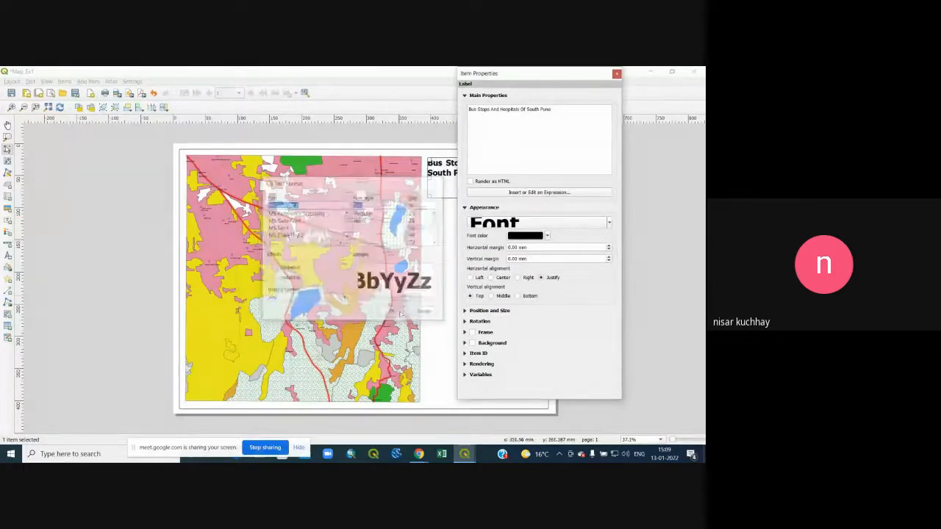
# Align the title text to the center horizontally and the middle vertically within its label box
pyautogui.moveTo(528, 75); pyautogui.dragTo(597, 75)
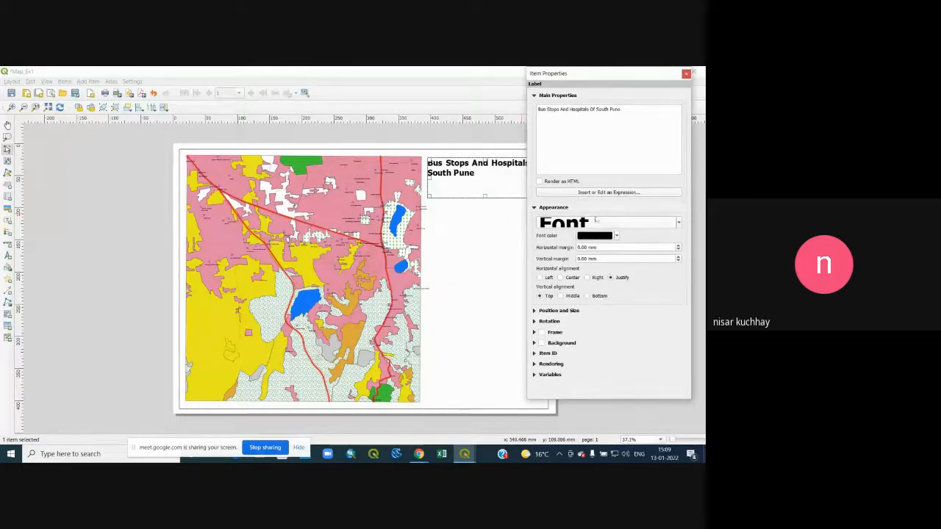
pyautogui.click(561, 277)
pyautogui.click(561, 296)
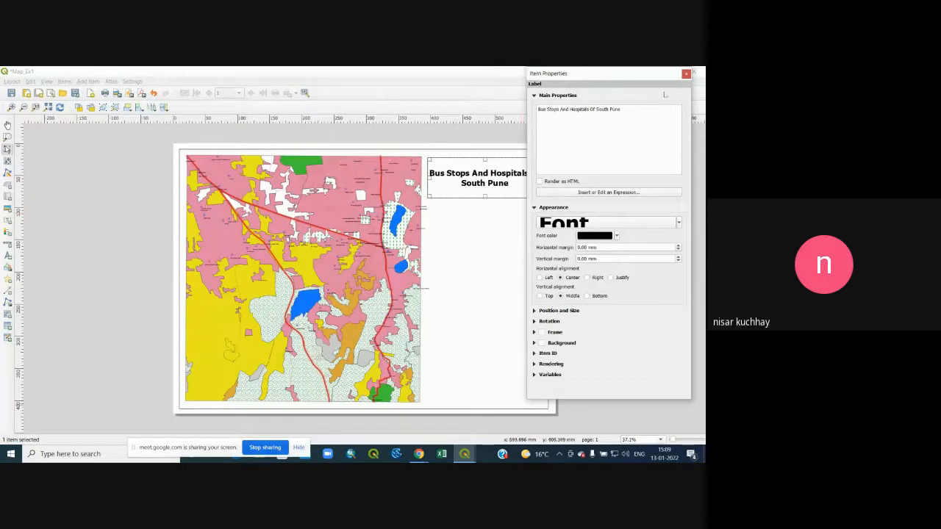
pyautogui.click(686, 73)
pyautogui.click(616, 226)
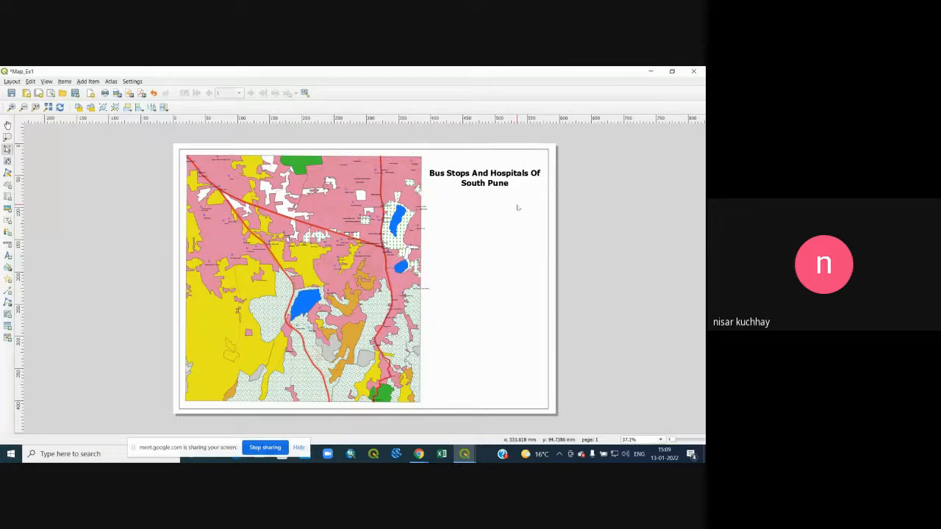
# Nudge the title label slightly up and toward the map, and open its item properties
pyautogui.click(487, 179)
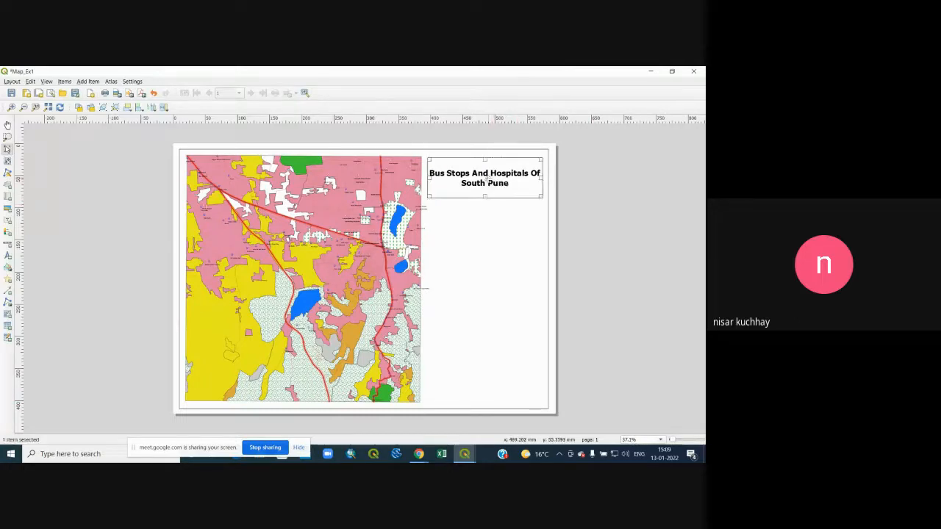
pyautogui.moveTo(486, 178); pyautogui.dragTo(482, 176)
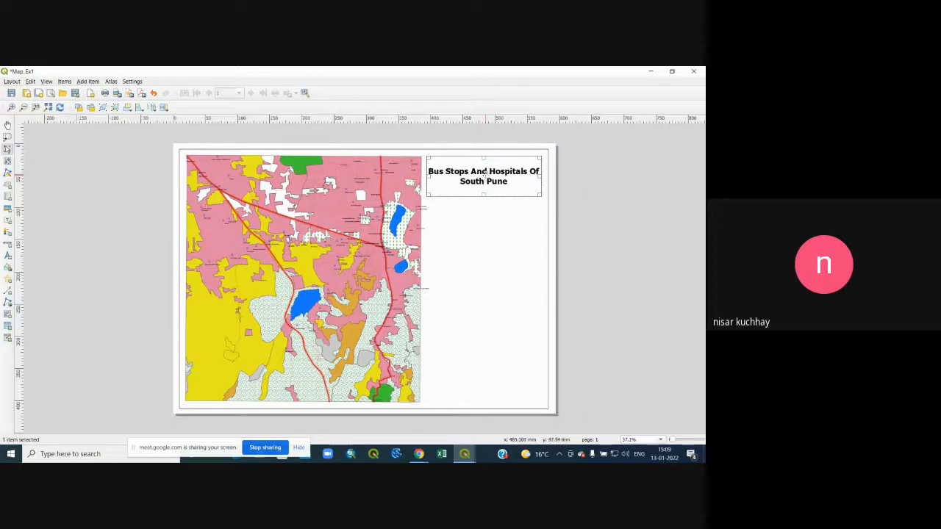
pyautogui.rightClick(487, 177)
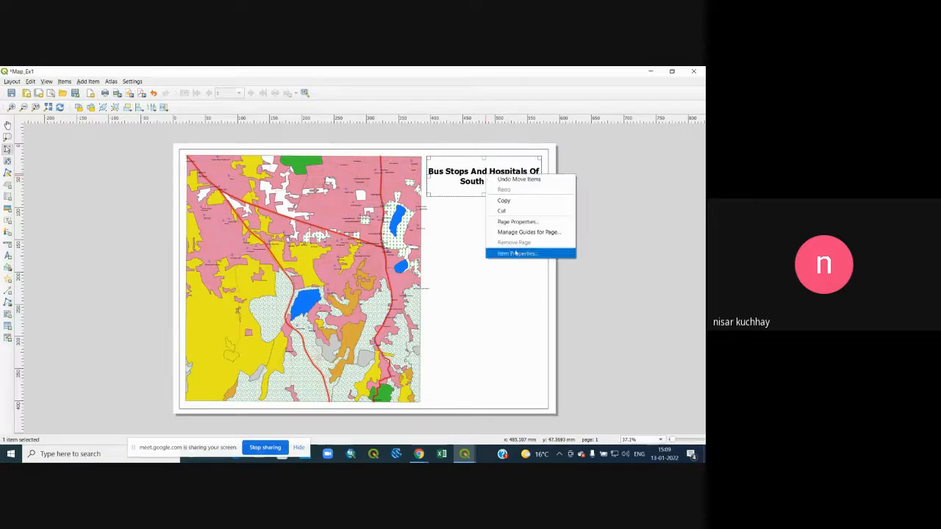
# Add a frame around the map title label "Bus Stops And Hospitals Of South Pune"
pyautogui.rightClick(455, 180)
pyautogui.click(486, 259)
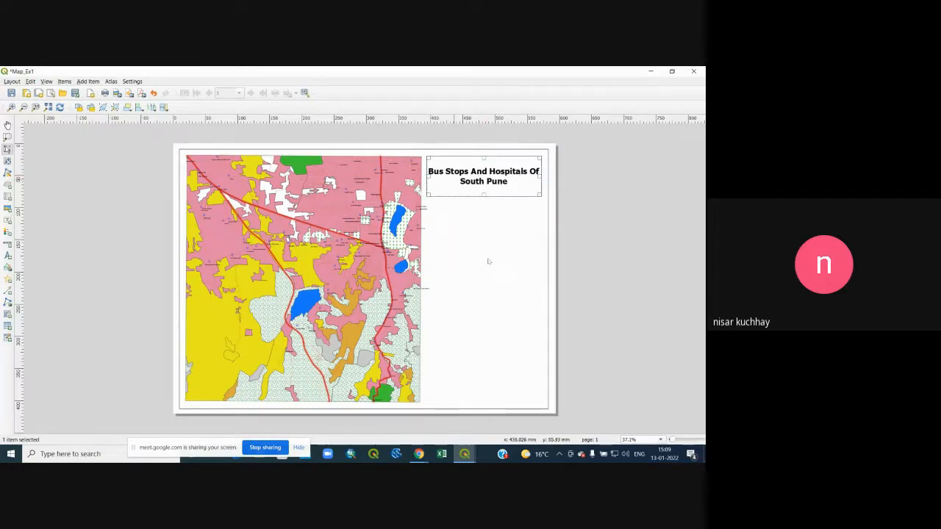
pyautogui.click(542, 333)
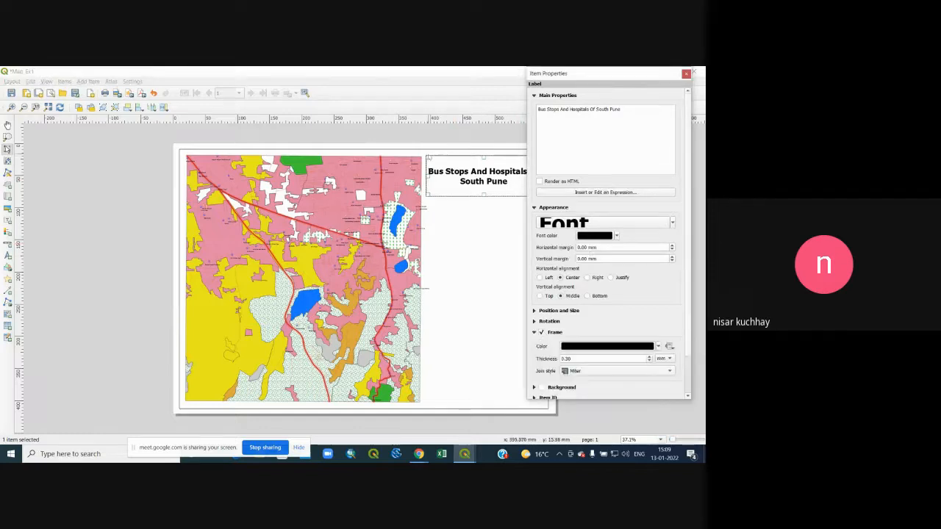
pyautogui.click(499, 199)
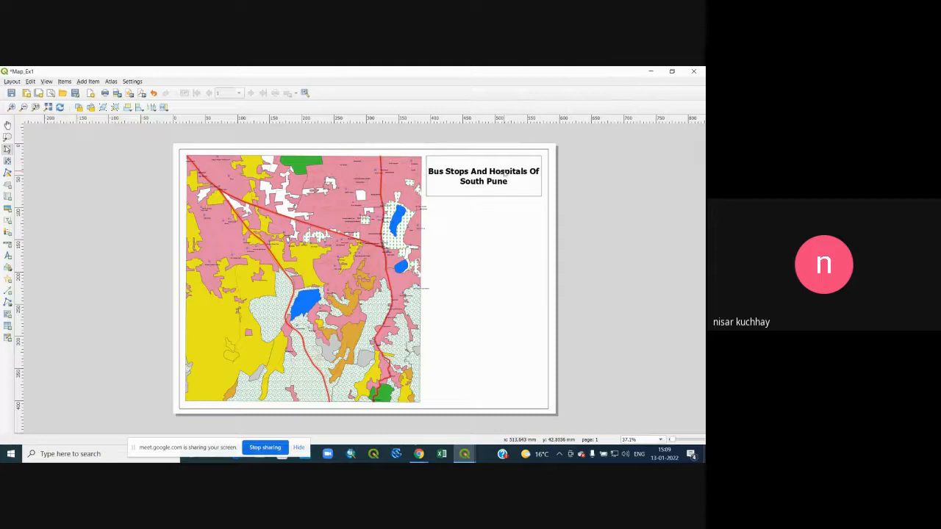
pyautogui.rightClick(506, 173)
pyautogui.click(483, 224)
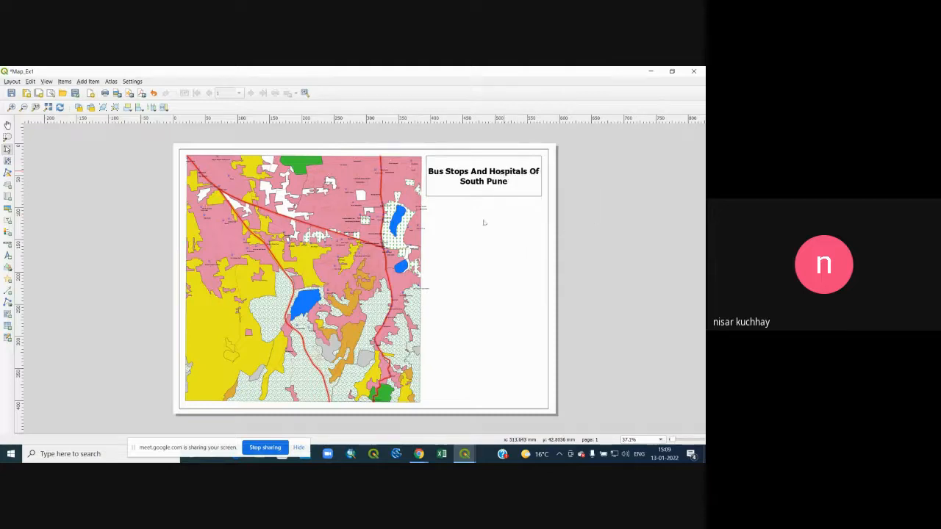
pyautogui.rightClick(479, 174)
pyautogui.click(574, 247)
# Add a north arrow to the blank area beside the map and position it below the title label
pyautogui.click(8, 256)
pyautogui.moveTo(483, 216); pyautogui.dragTo(506, 278)
pyautogui.moveTo(494, 231); pyautogui.dragTo(484, 232)
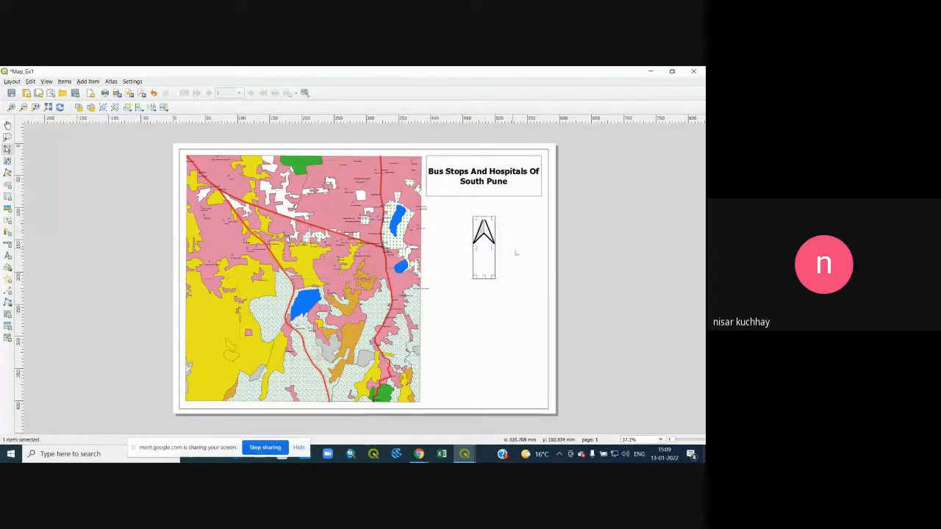
# Replace the north arrow's picture with the circled arrow symbol NorthArrow_02.svg from the SVG images
pyautogui.rightClick(485, 234)
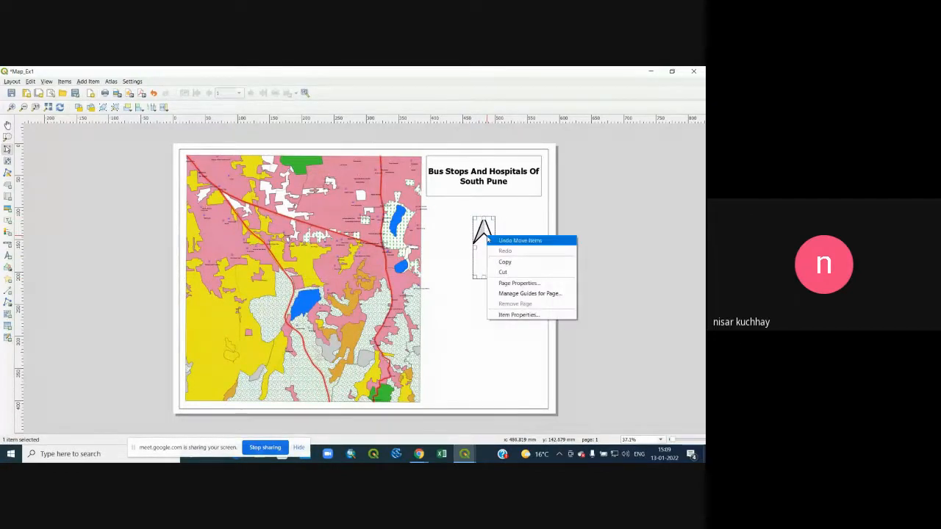
pyautogui.click(515, 315)
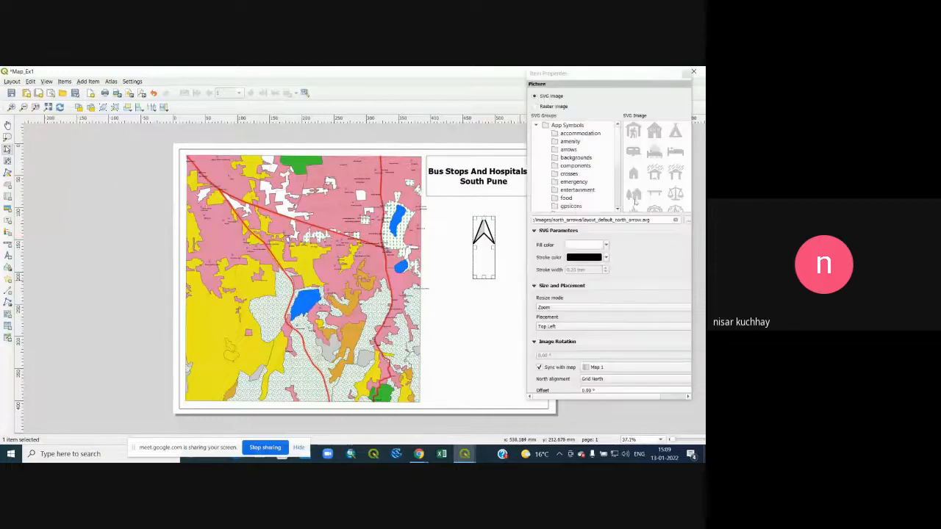
pyautogui.scroll(-1, 634, 195)
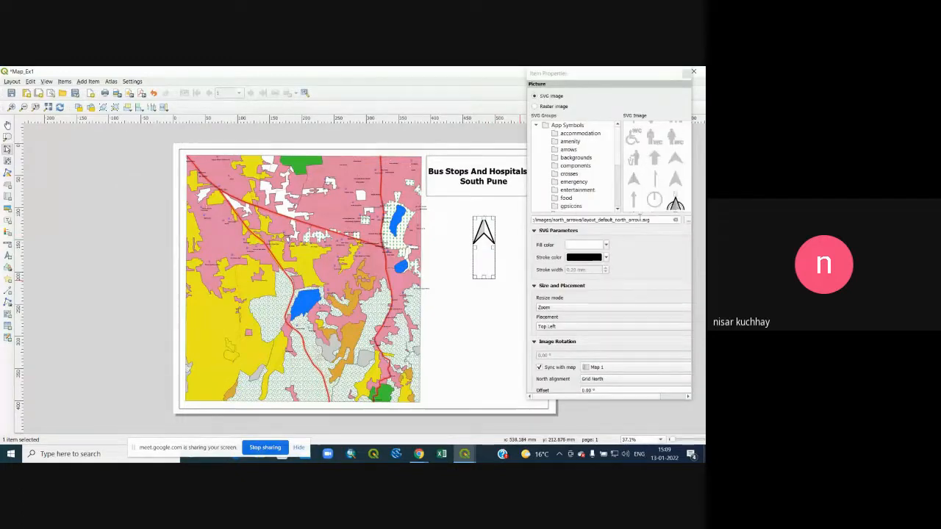
pyautogui.scroll(-3, 661, 182)
pyautogui.click(675, 142)
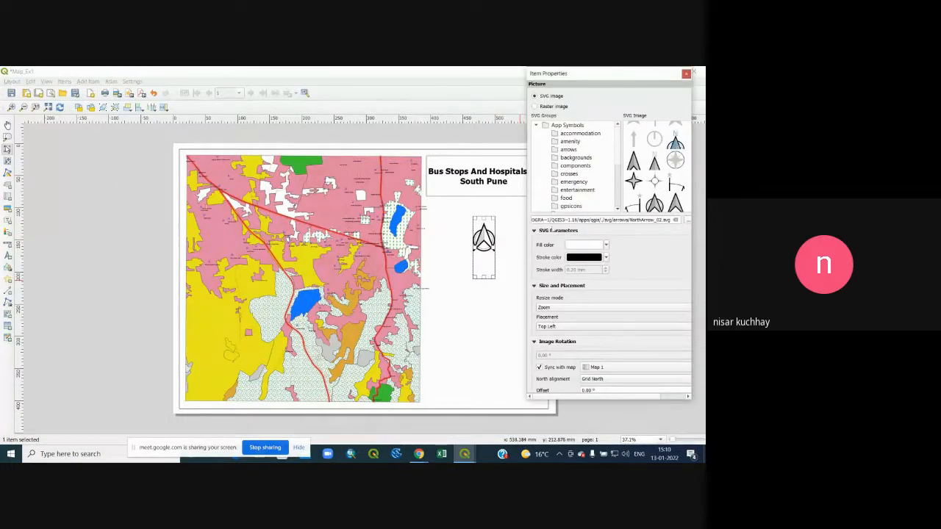
# Resize the north arrow's frame to fit compactly around the circled symbol below the title
pyautogui.moveTo(497, 278); pyautogui.dragTo(490, 235)
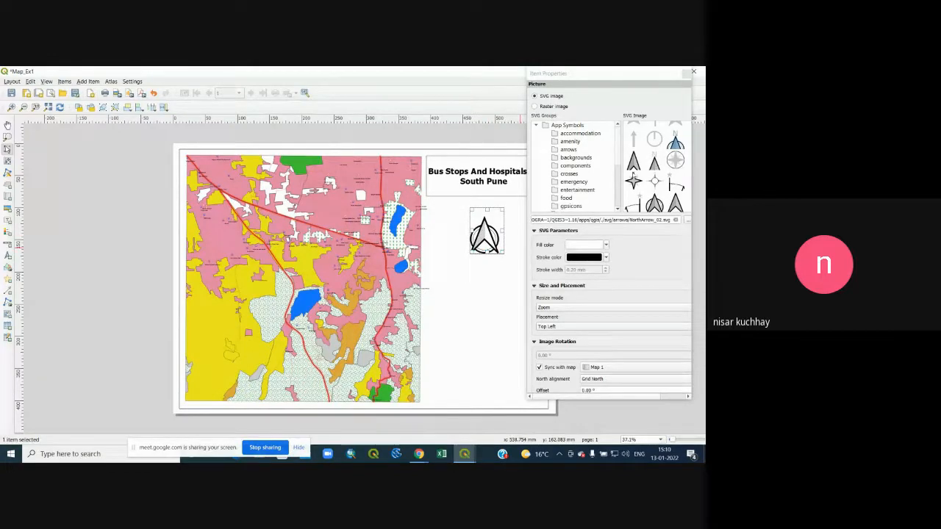
pyautogui.click(633, 161)
pyautogui.click(676, 143)
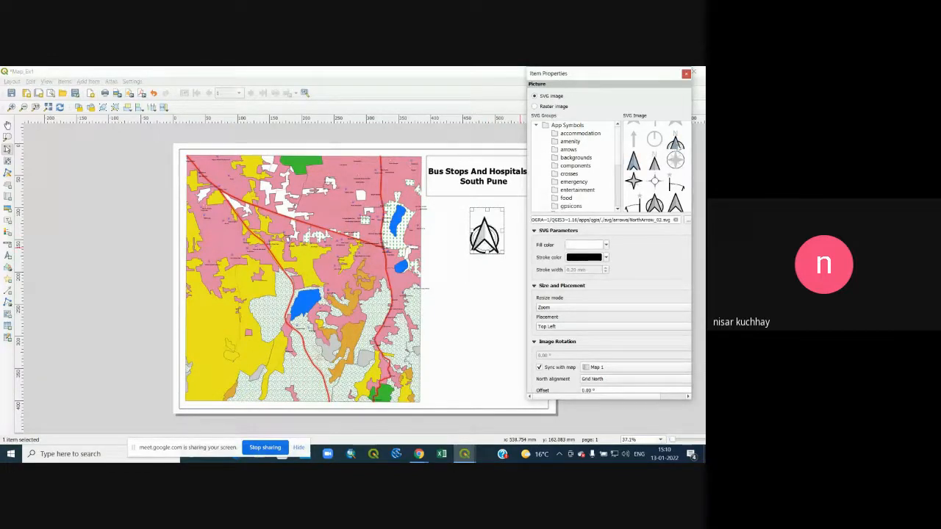
pyautogui.moveTo(501, 252); pyautogui.dragTo(497, 247)
pyautogui.click(686, 75)
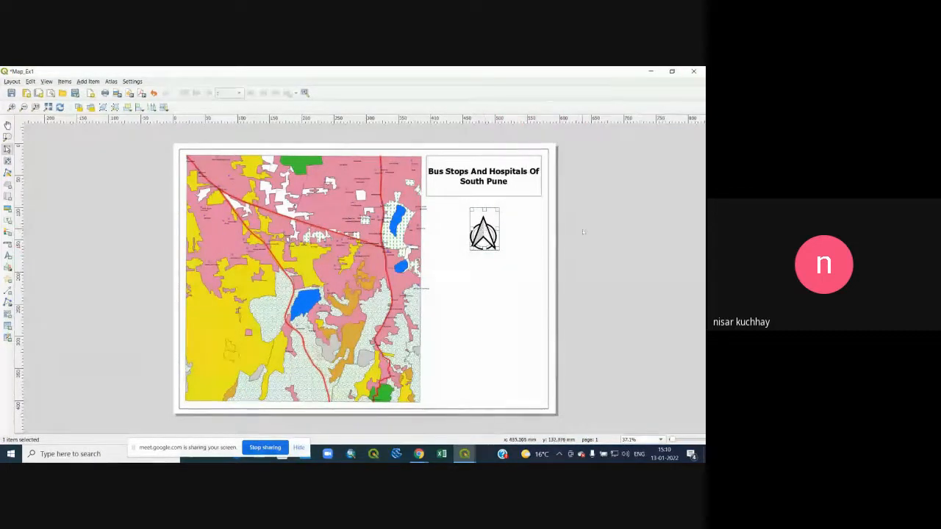
# Nudge the north arrow slightly right and down to centre it beneath the title, then deselect it
pyautogui.press('Right')
pyautogui.press('Right')
pyautogui.press('Right')
pyautogui.press('Right')
pyautogui.press('Left')
pyautogui.press('Left')
pyautogui.press('Left')
pyautogui.press('Left')
pyautogui.press('Left')
pyautogui.press('Left')
pyautogui.press('Left')
pyautogui.press('Right')
pyautogui.press('Right')
pyautogui.press('Right')
pyautogui.press('Right')
pyautogui.press('Up')
pyautogui.press('Down')
pyautogui.press('Down')
pyautogui.press('Down')
pyautogui.press('Down')
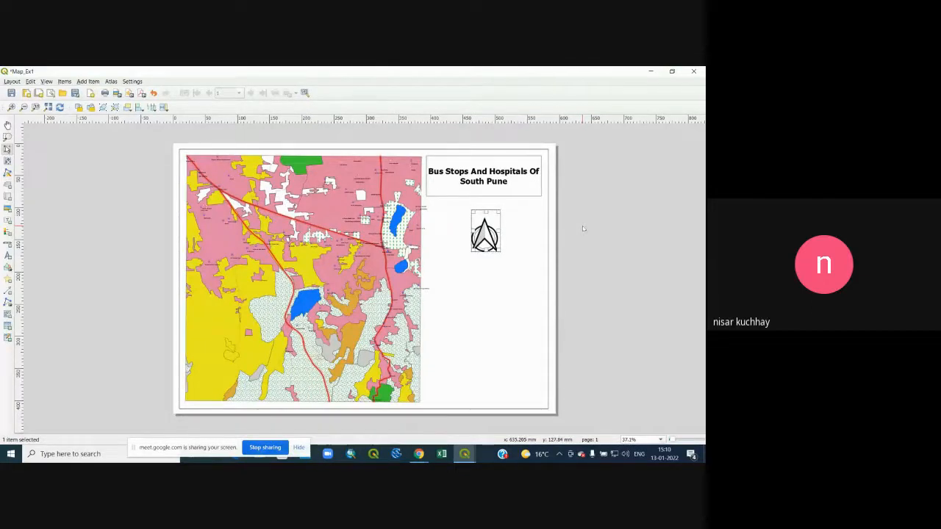
pyautogui.press('Right')
pyautogui.click(583, 229)
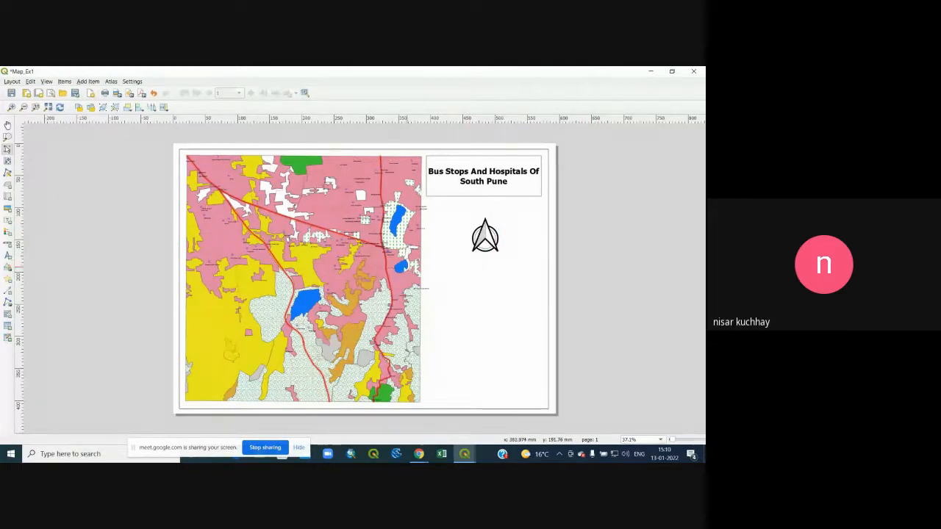
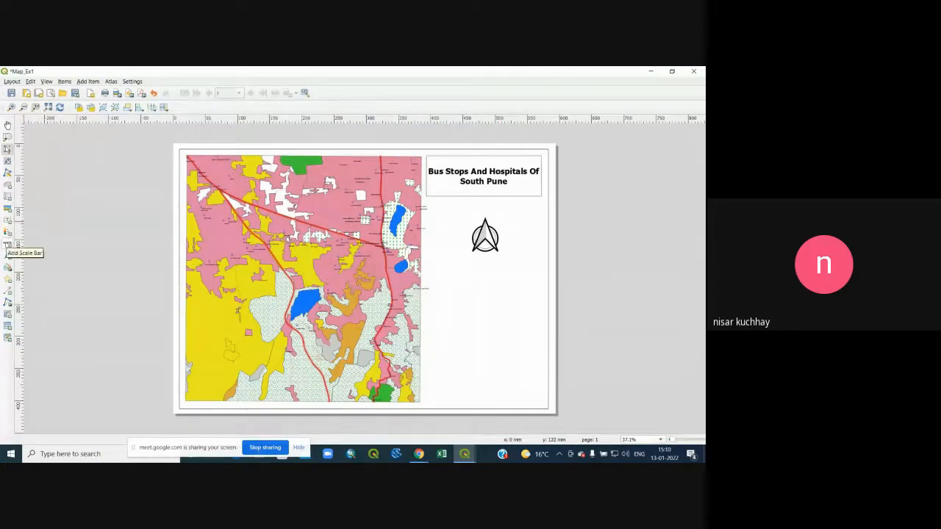
# Add a scale bar below the north arrow and set its style to Double Box, keeping Meters as units
pyautogui.click(7, 245)
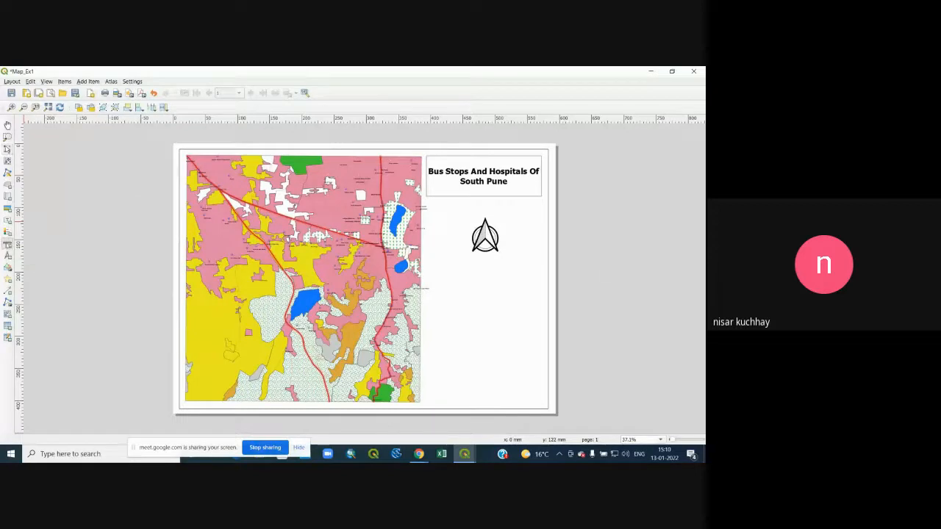
pyautogui.moveTo(437, 286); pyautogui.dragTo(530, 308)
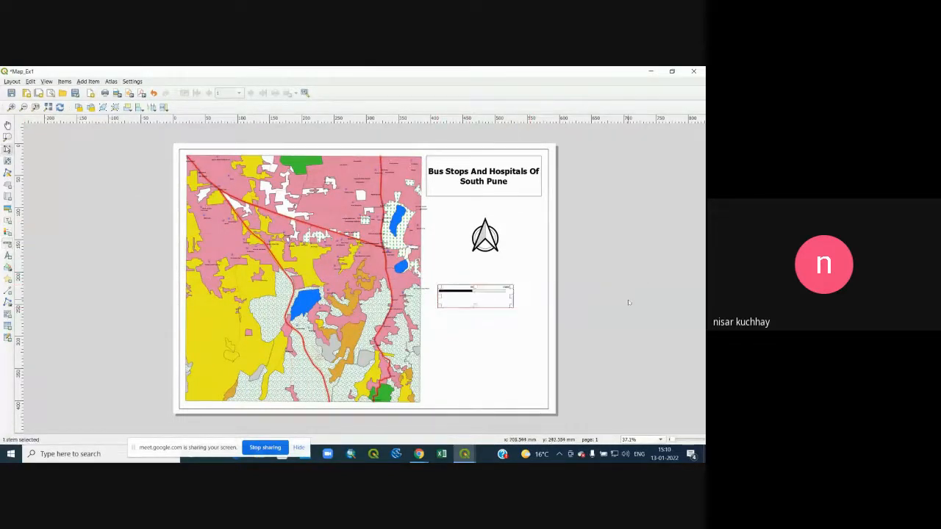
pyautogui.rightClick(492, 295)
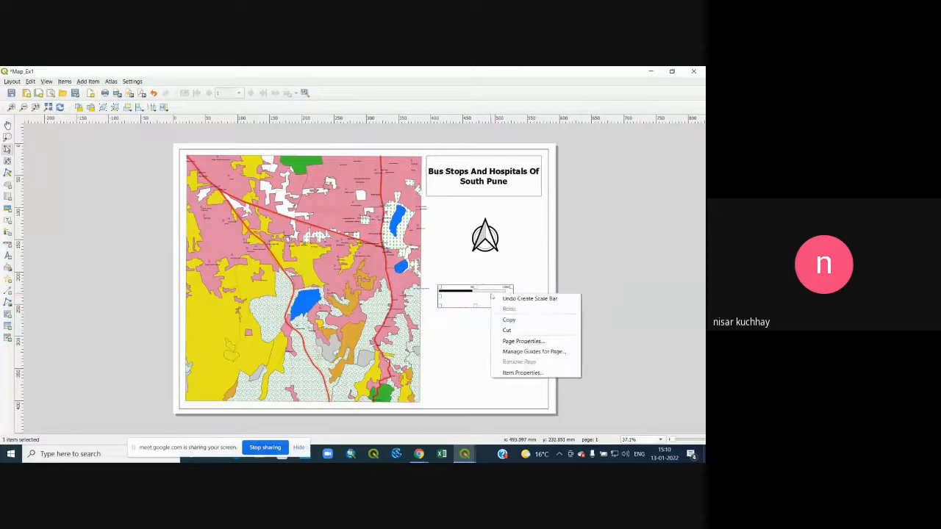
pyautogui.click(522, 372)
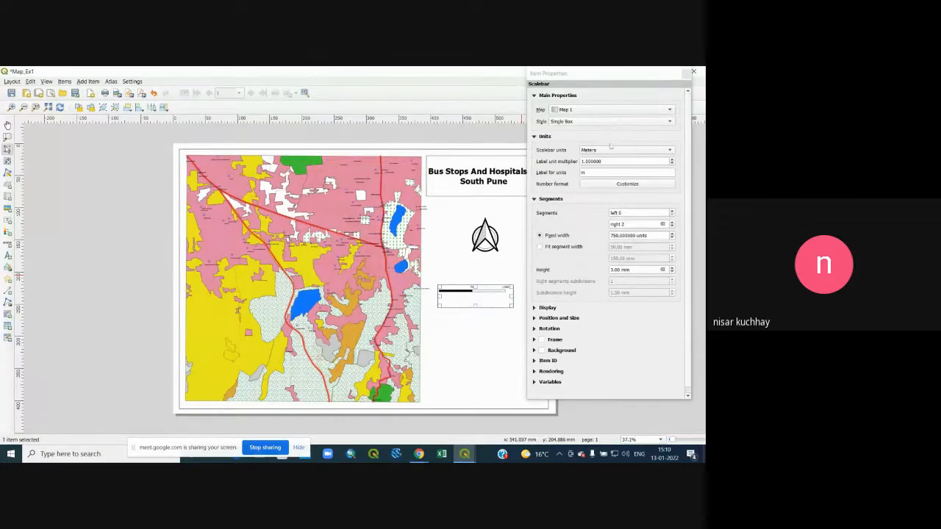
pyautogui.click(625, 150)
pyautogui.click(625, 150)
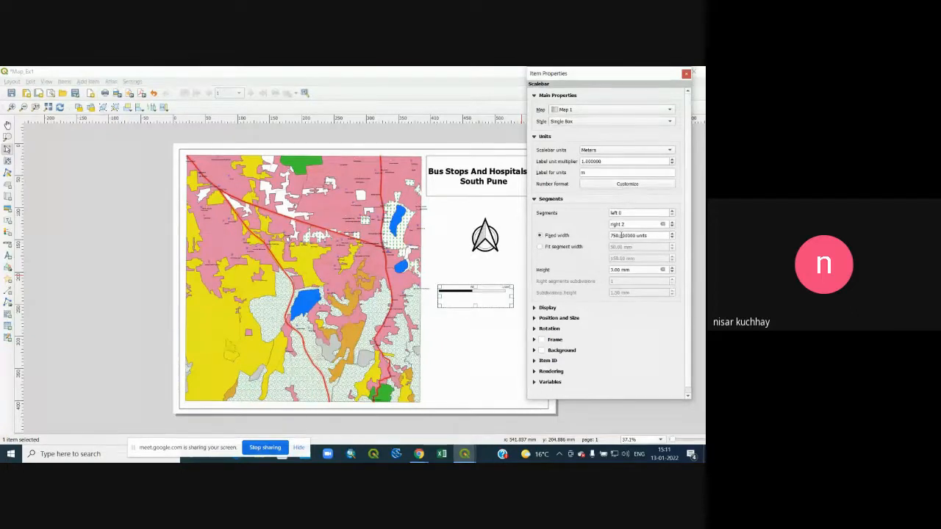
pyautogui.click(603, 121)
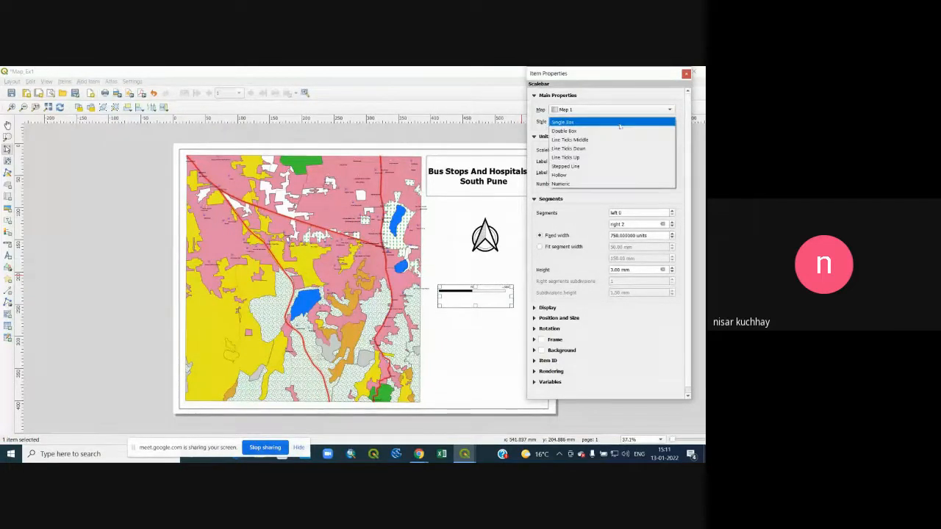
pyautogui.click(603, 133)
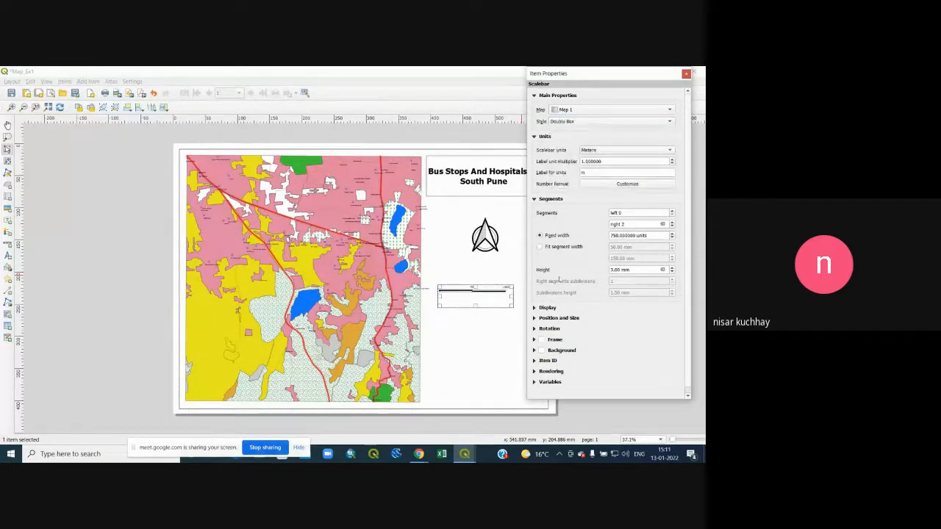
pyautogui.click(686, 74)
pyautogui.rightClick(524, 211)
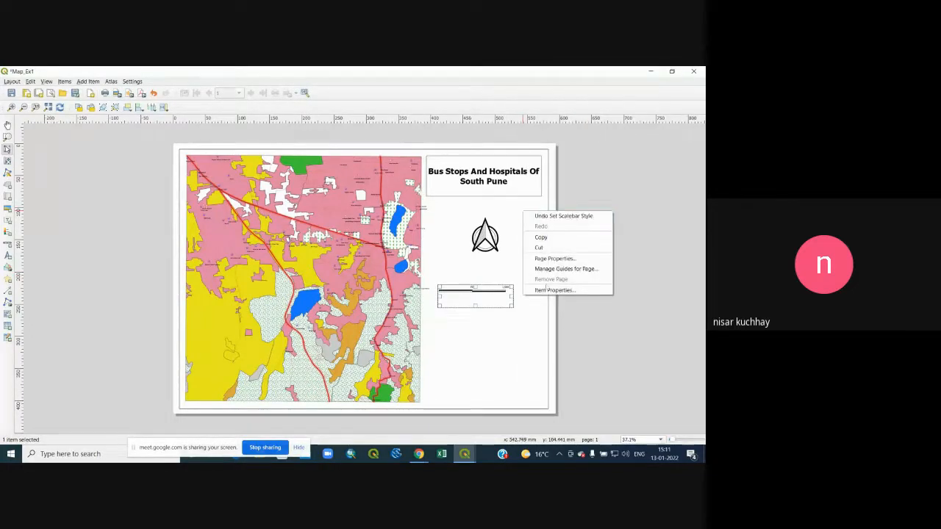
pyautogui.click(554, 258)
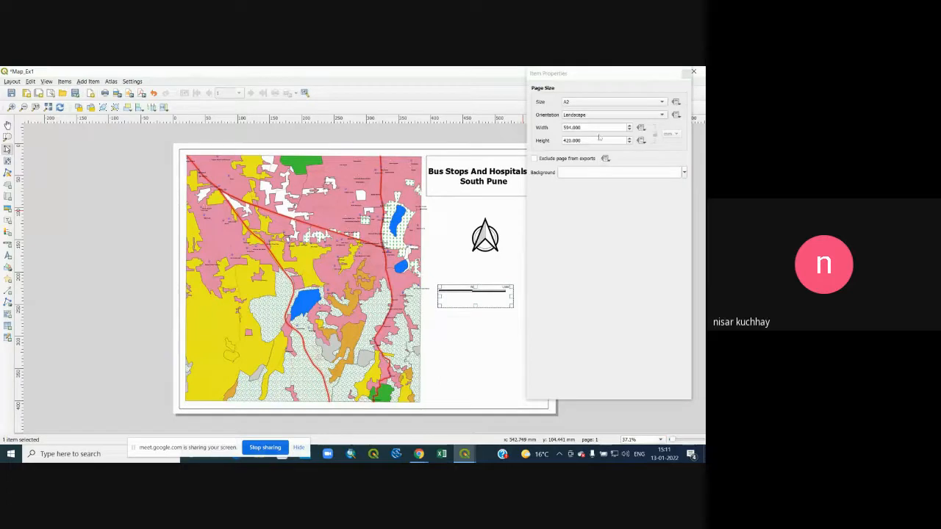
pyautogui.click(693, 71)
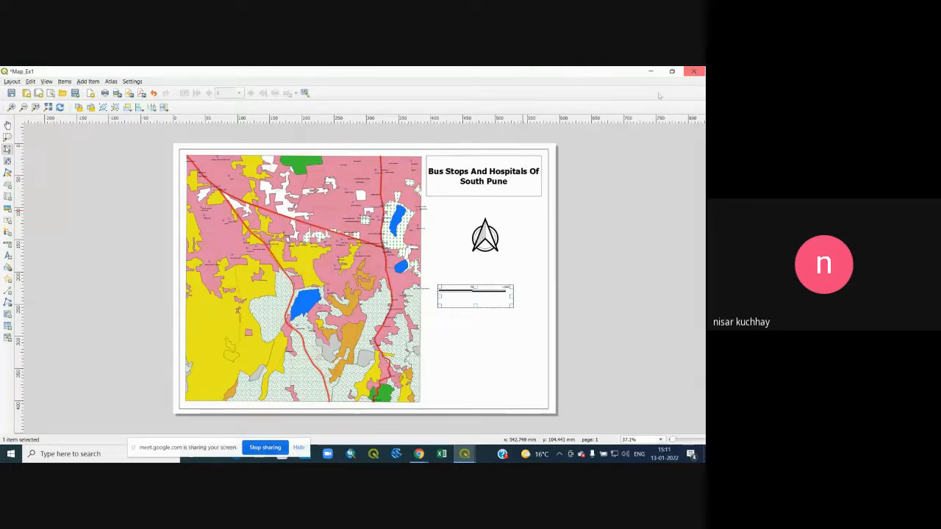
# Switch the scale bar's segments to Fit segment width in its item properties and deselect the scale bar
pyautogui.rightClick(555, 169)
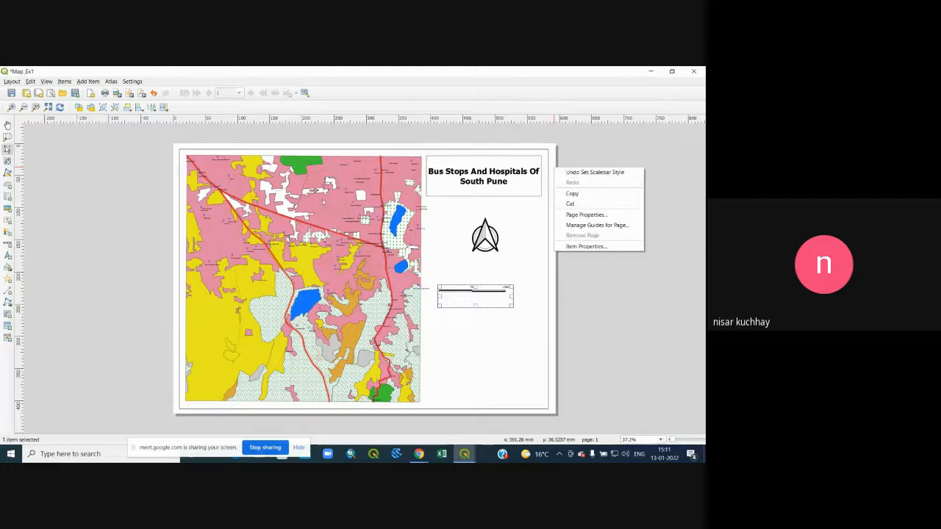
pyautogui.rightClick(324, 200)
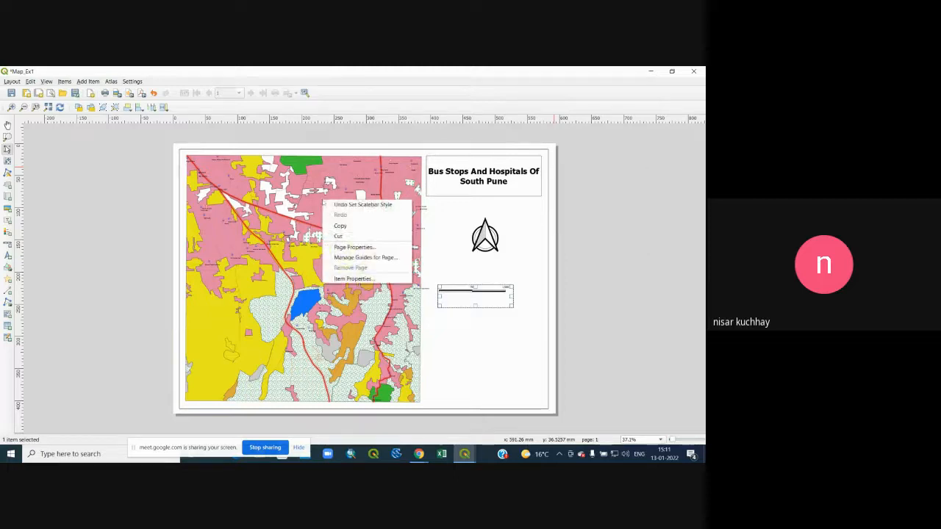
pyautogui.click(354, 279)
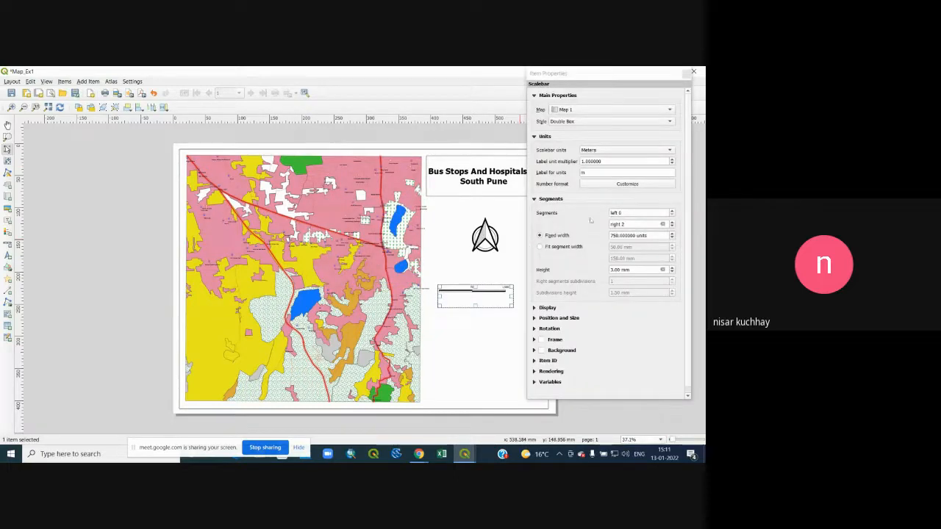
pyautogui.scroll(-1, 593, 224)
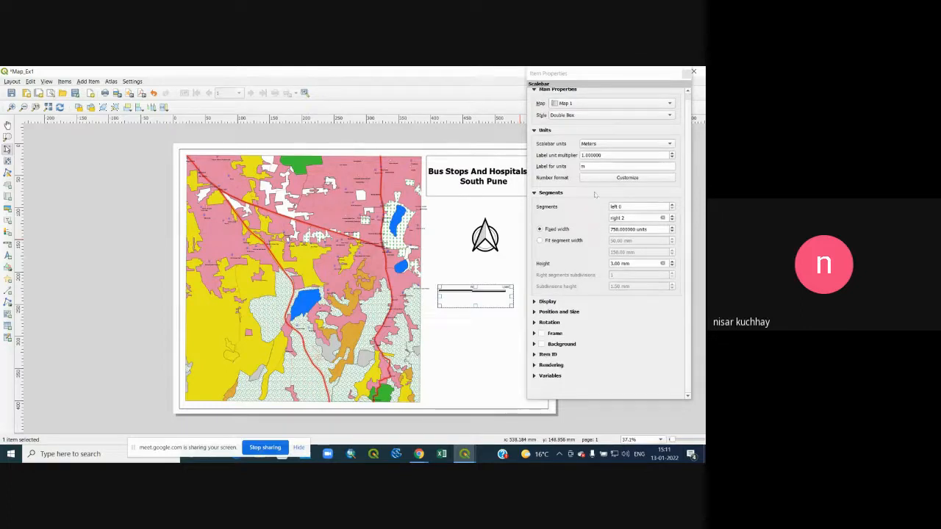
pyautogui.click(669, 116)
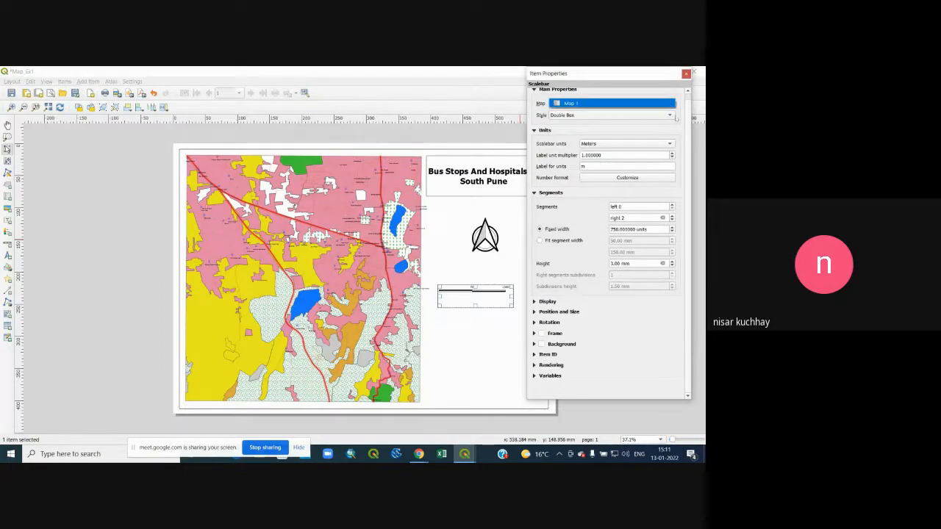
pyautogui.click(675, 117)
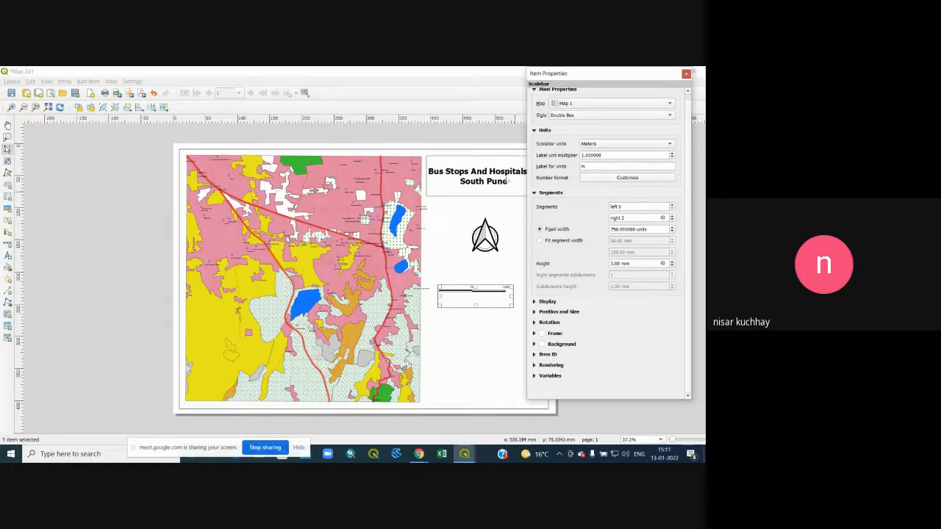
pyautogui.click(541, 241)
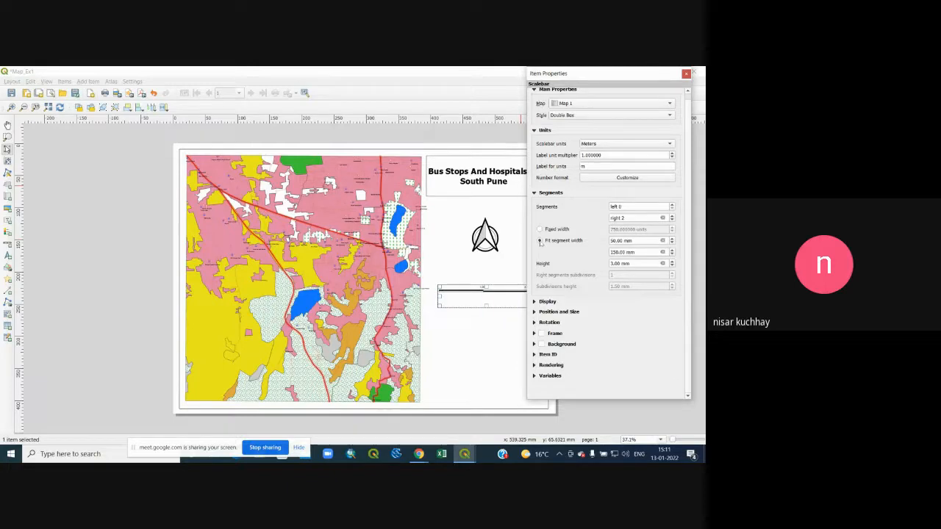
pyautogui.moveTo(560, 68); pyautogui.dragTo(616, 69)
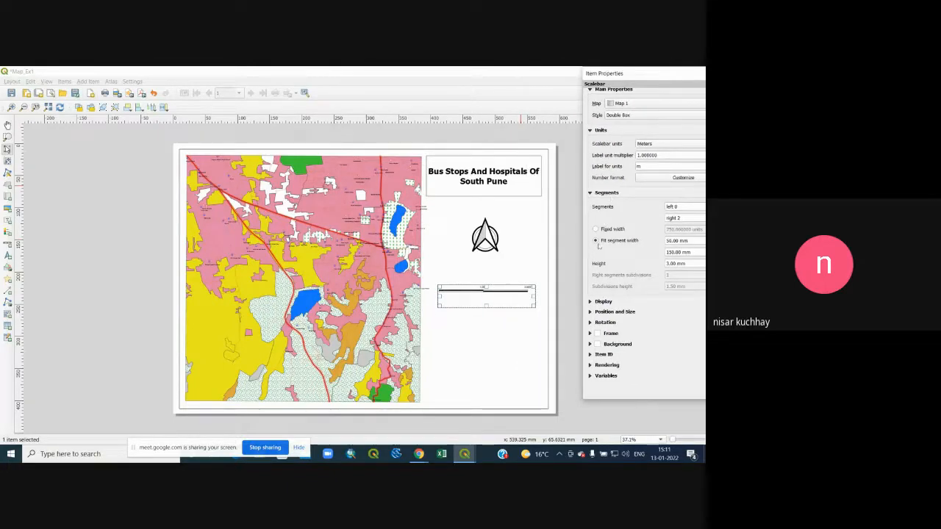
pyautogui.moveTo(612, 73); pyautogui.dragTo(507, 73)
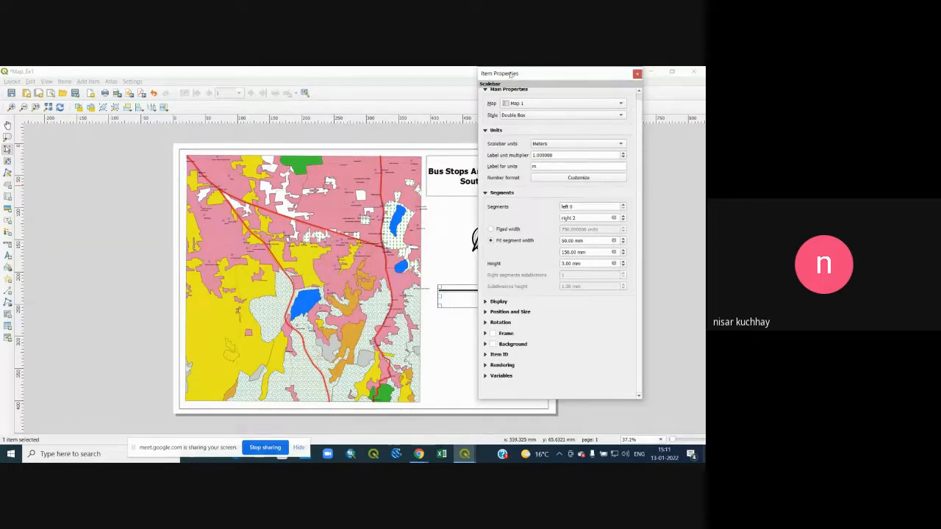
pyautogui.click(667, 157)
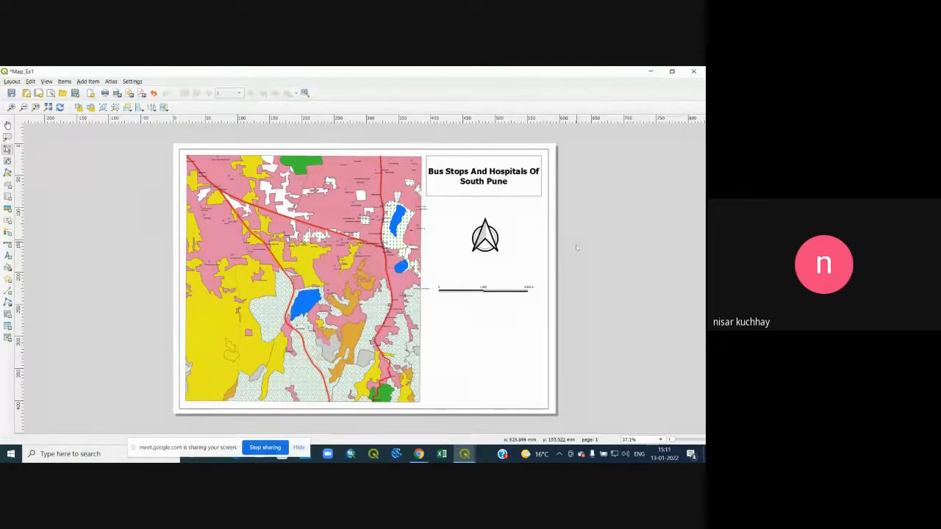
pyautogui.rightClick(552, 273)
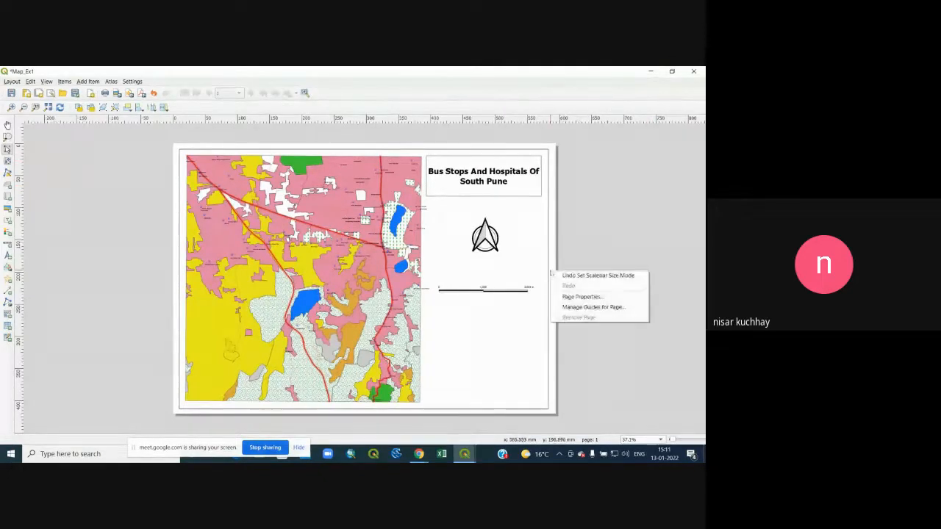
pyautogui.rightClick(499, 275)
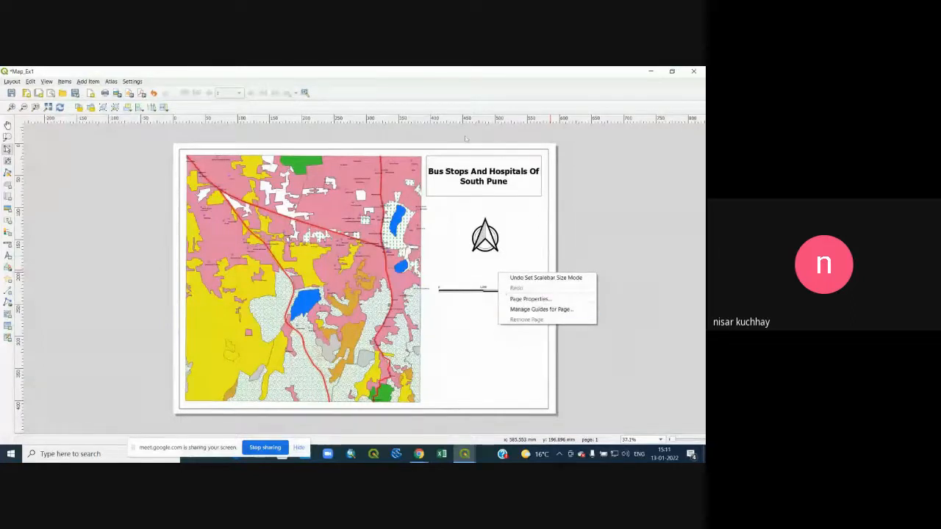
pyautogui.click(468, 92)
pyautogui.rightClick(467, 92)
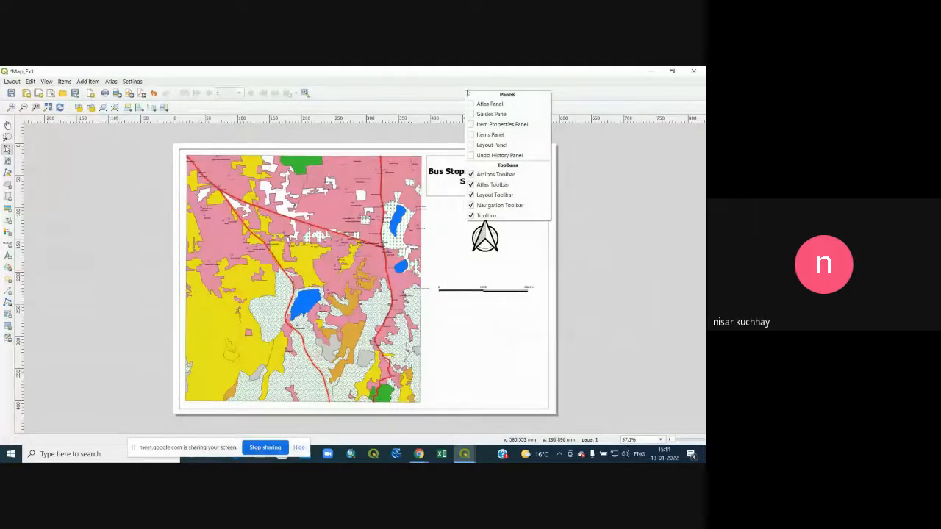
pyautogui.click(474, 135)
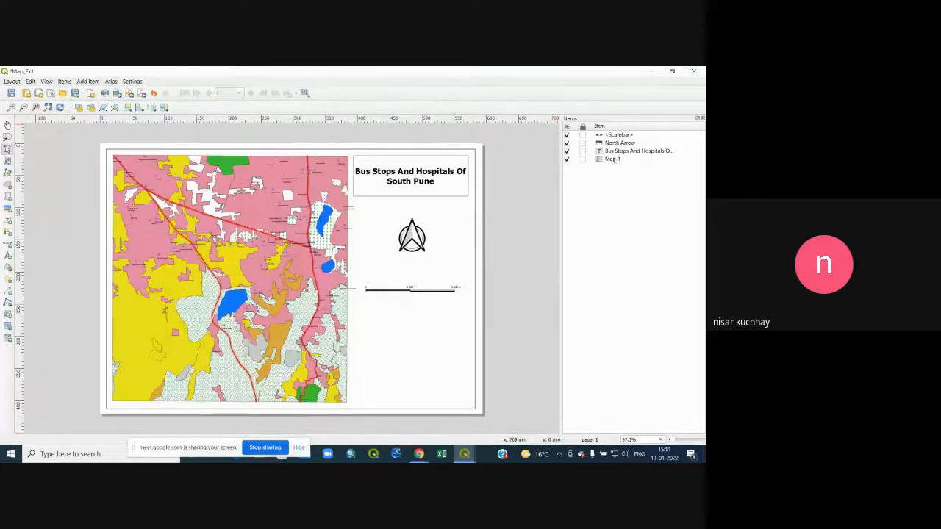
pyautogui.click(702, 118)
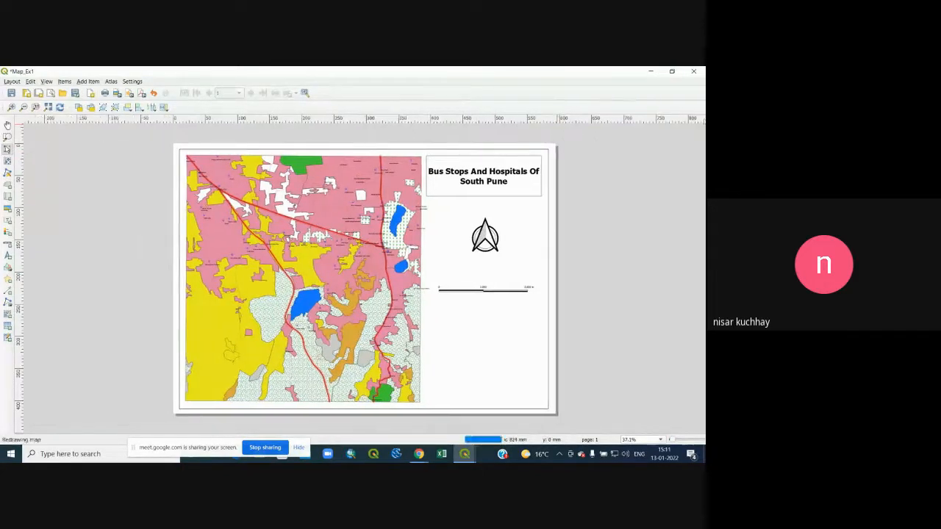
pyautogui.rightClick(403, 106)
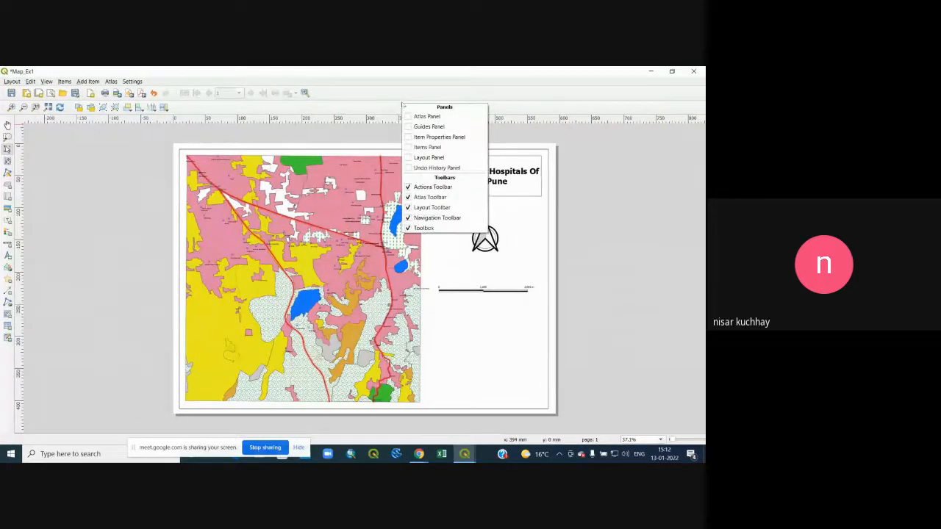
pyautogui.click(427, 137)
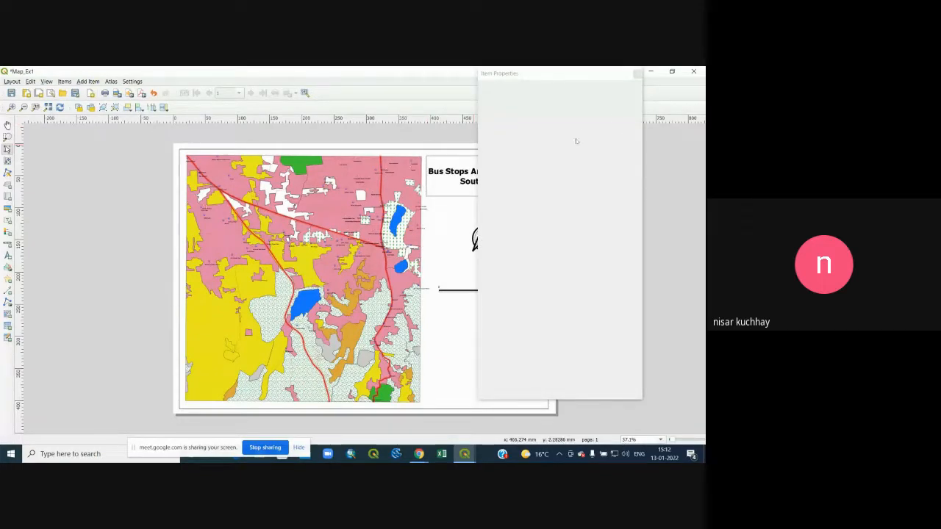
pyautogui.click(637, 73)
# Review the layout page's size, orientation and background colour options in the page properties
pyautogui.click(486, 215)
pyautogui.click(344, 211)
pyautogui.rightClick(344, 211)
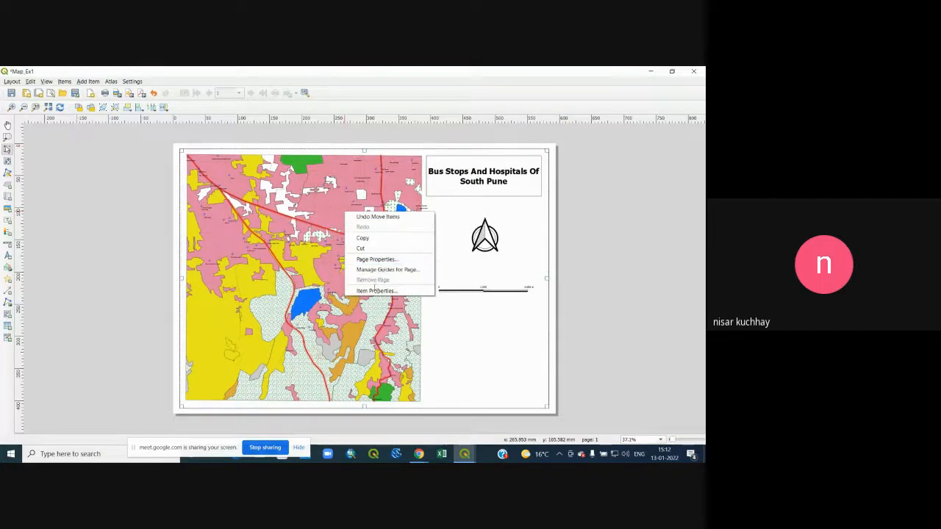
pyautogui.click(371, 258)
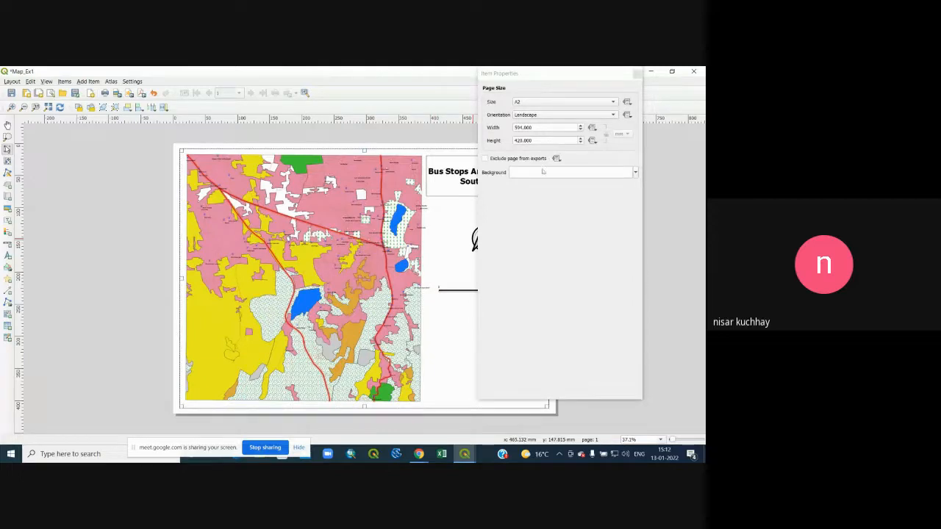
pyautogui.click(636, 174)
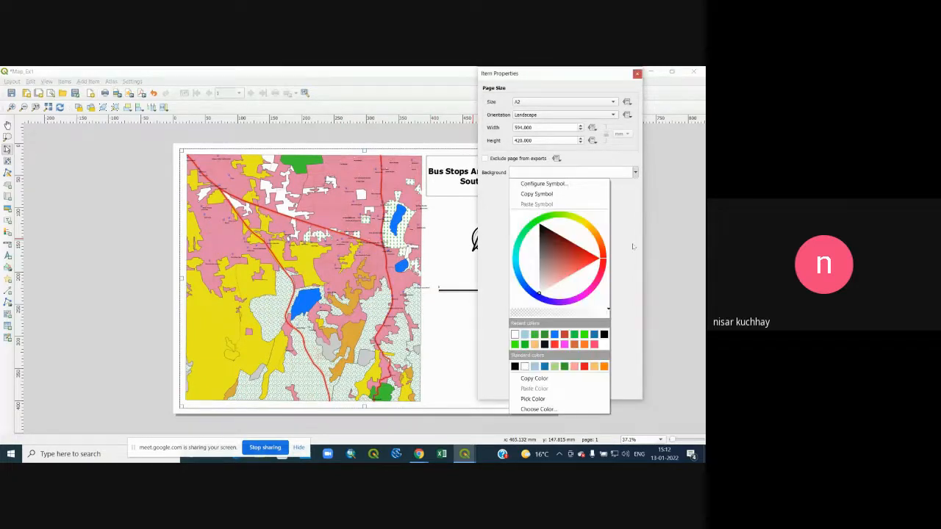
pyautogui.click(655, 209)
# Set the map item's CRS to Project CRS: EPSG:32643 - WGS 84 / UTM zone 43N and close its item properties
pyautogui.click(409, 179)
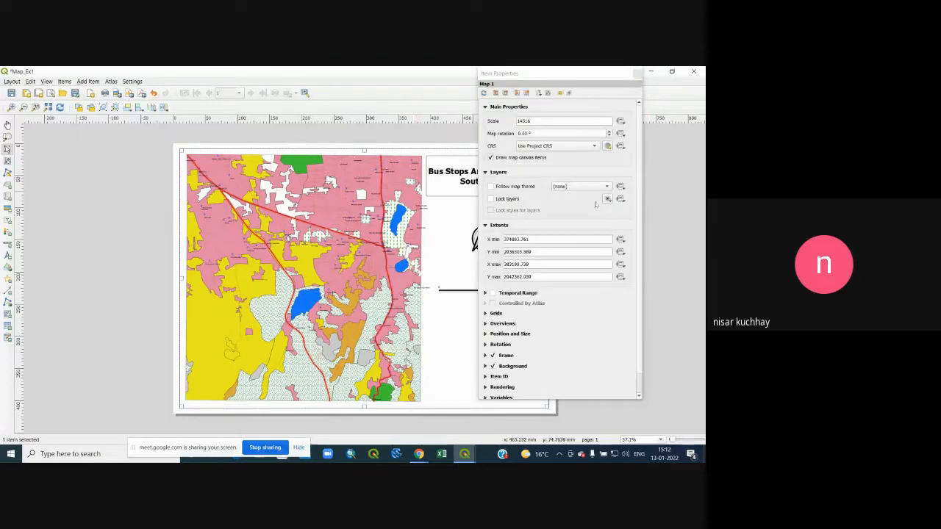
pyautogui.click(486, 314)
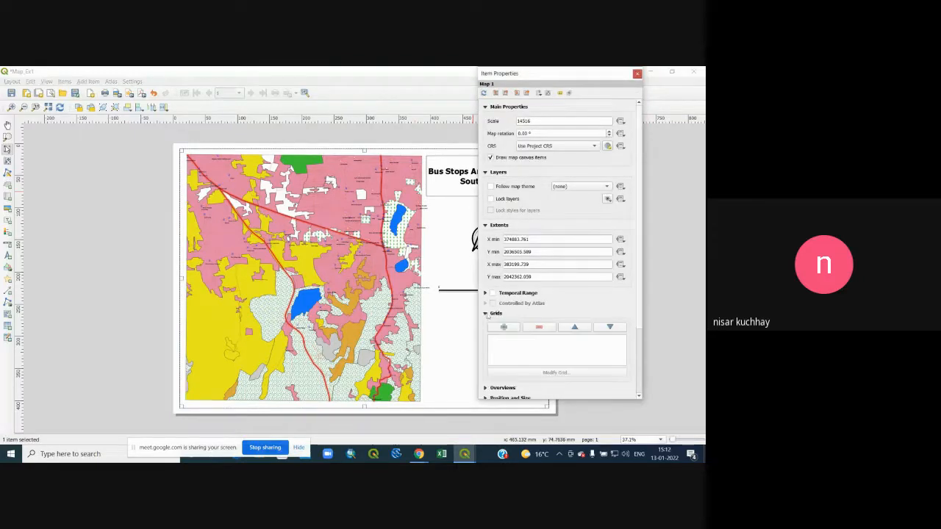
pyautogui.click(492, 315)
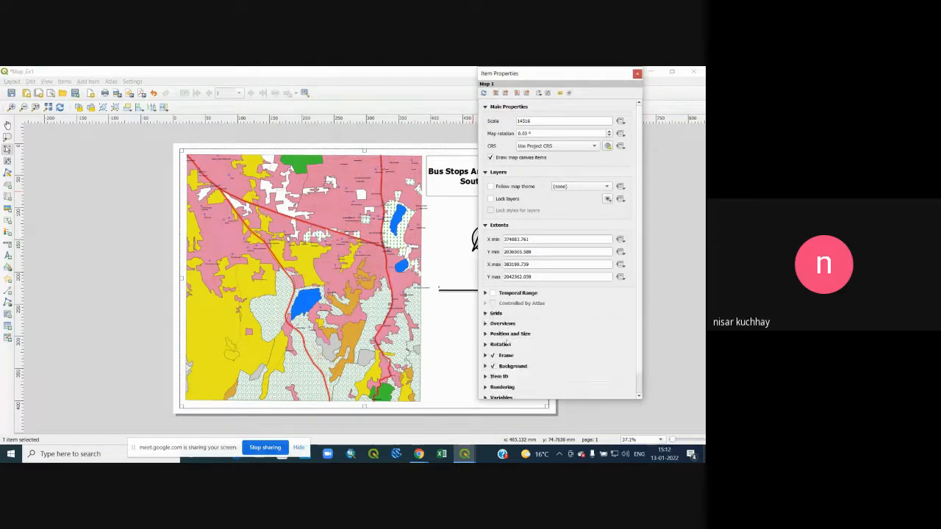
pyautogui.scroll(-1, 558, 332)
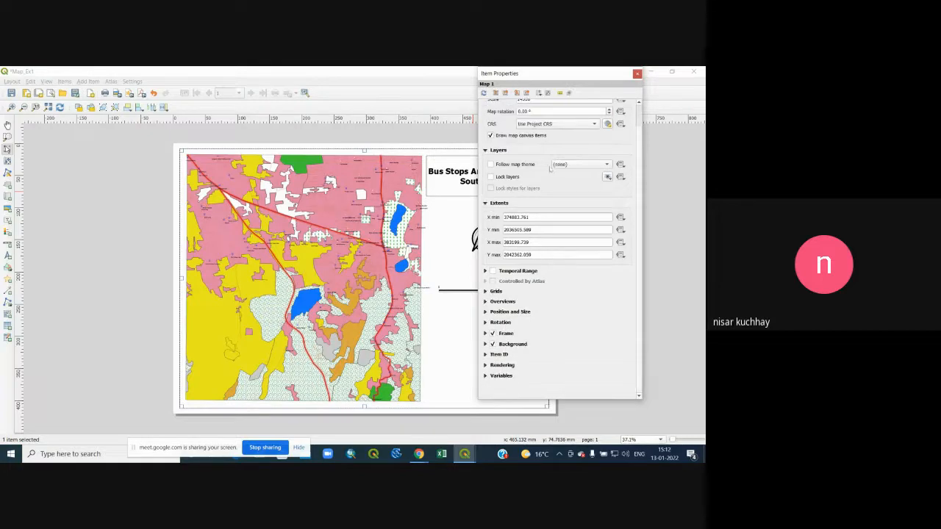
pyautogui.scroll(1, 581, 121)
pyautogui.moveTo(527, 74); pyautogui.dragTo(570, 97)
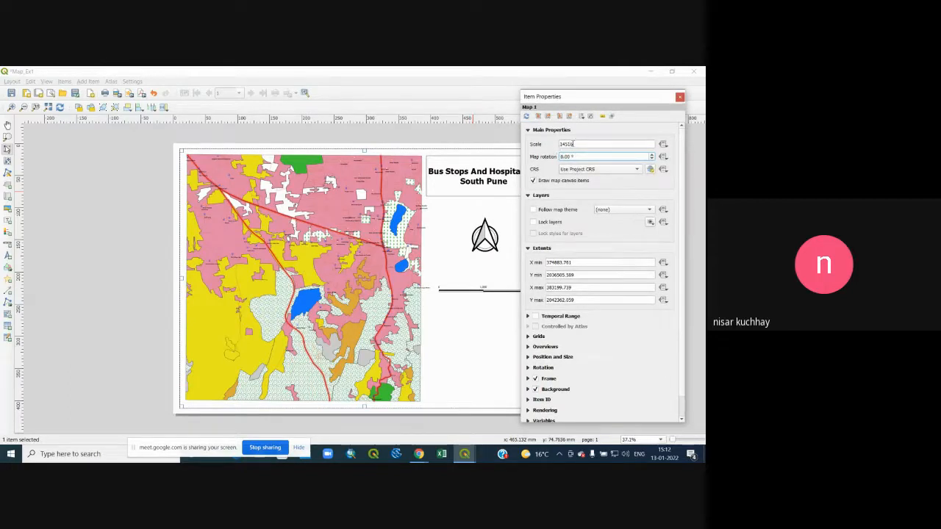
pyautogui.click(638, 170)
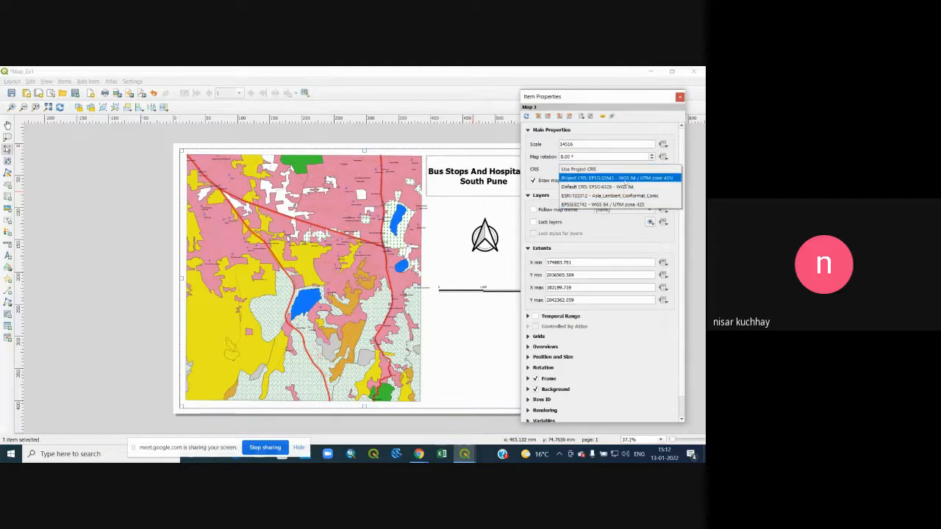
pyautogui.click(622, 178)
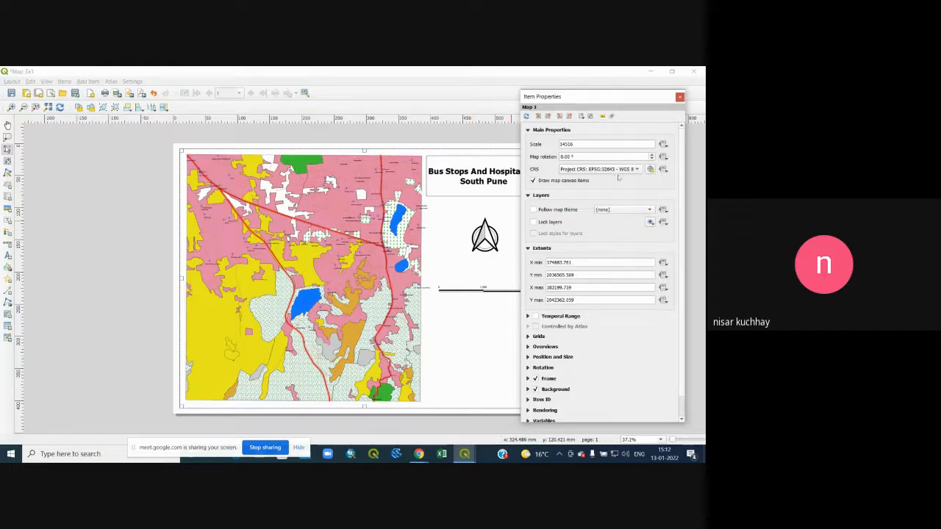
pyautogui.moveTo(575, 101); pyautogui.dragTo(557, 90)
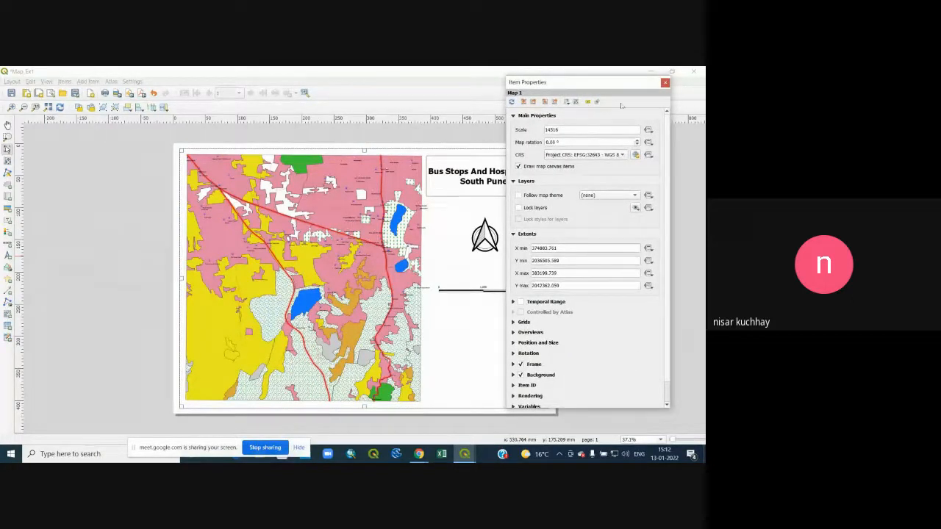
pyautogui.scroll(-1, 588, 309)
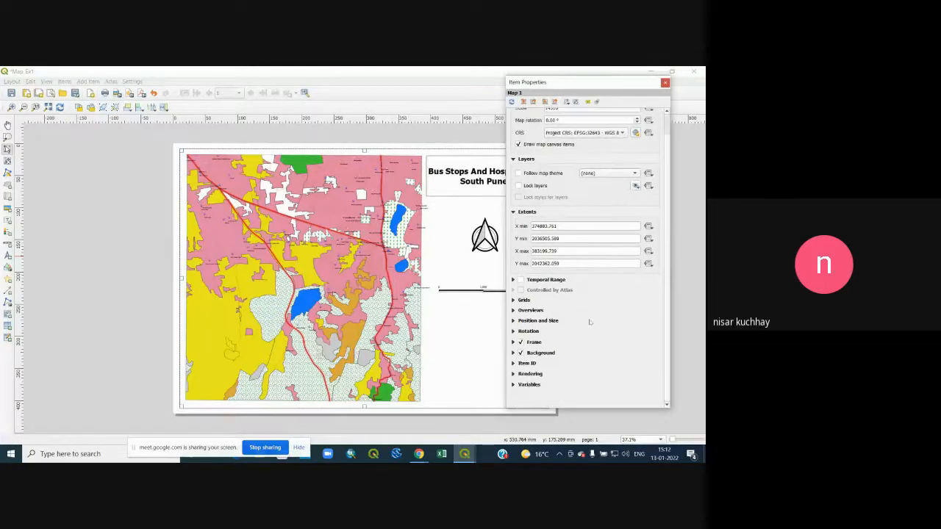
pyautogui.click(665, 82)
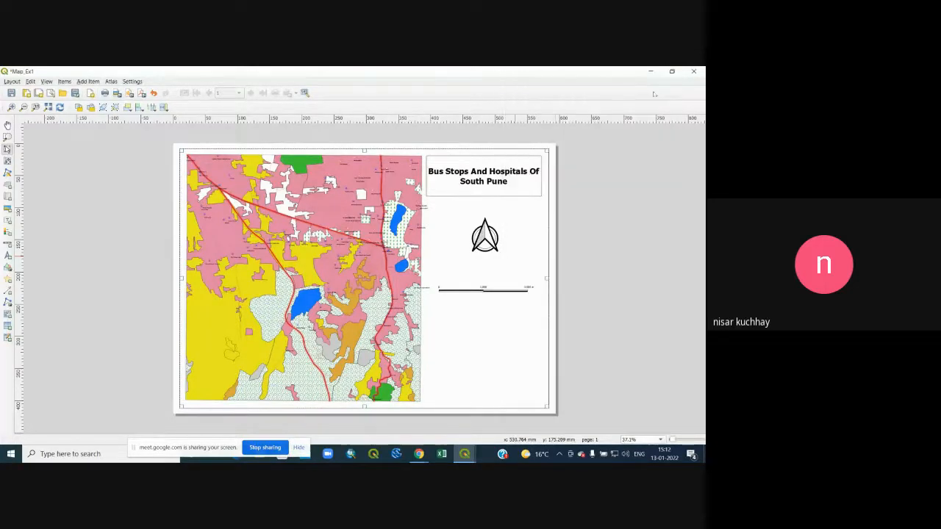
# Replace the scale bar below the north arrow with a newly drawn one and open its item properties
pyautogui.click(503, 289)
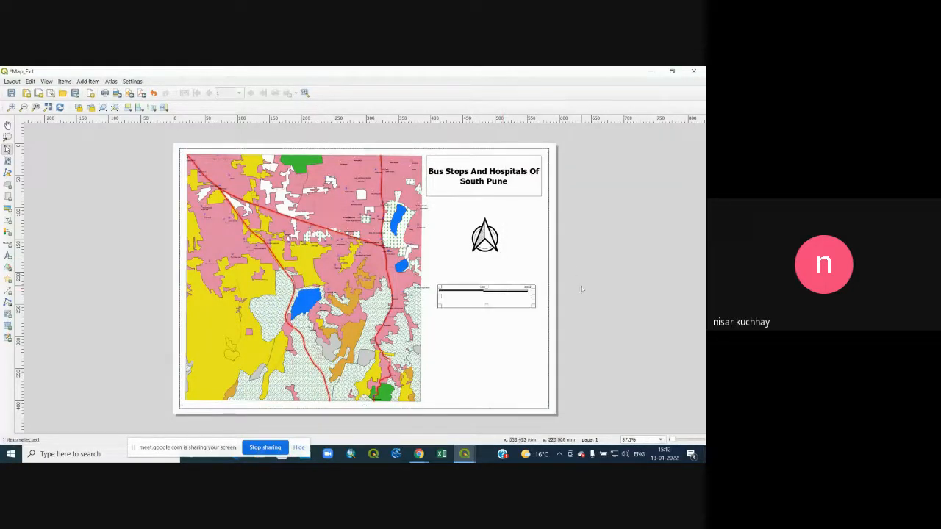
pyautogui.press('Delete')
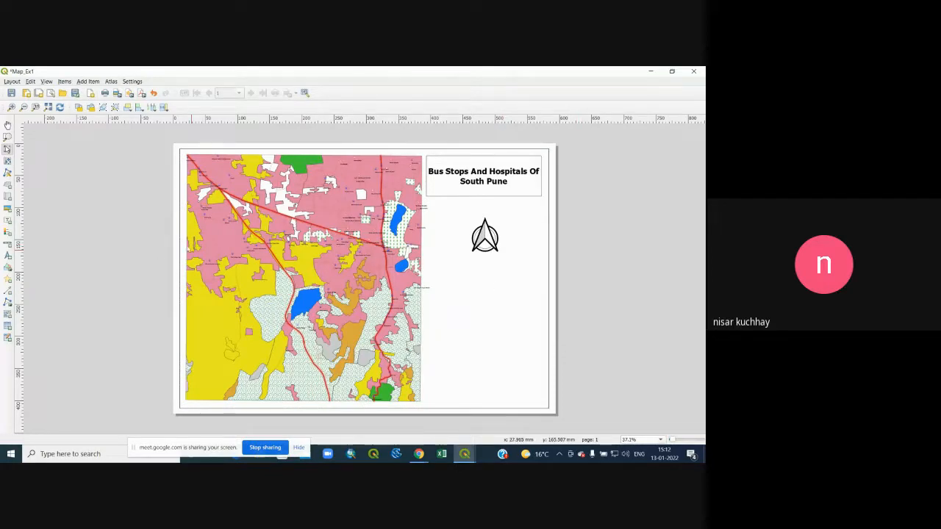
pyautogui.click(8, 244)
pyautogui.moveTo(445, 280); pyautogui.dragTo(529, 292)
pyautogui.rightClick(507, 292)
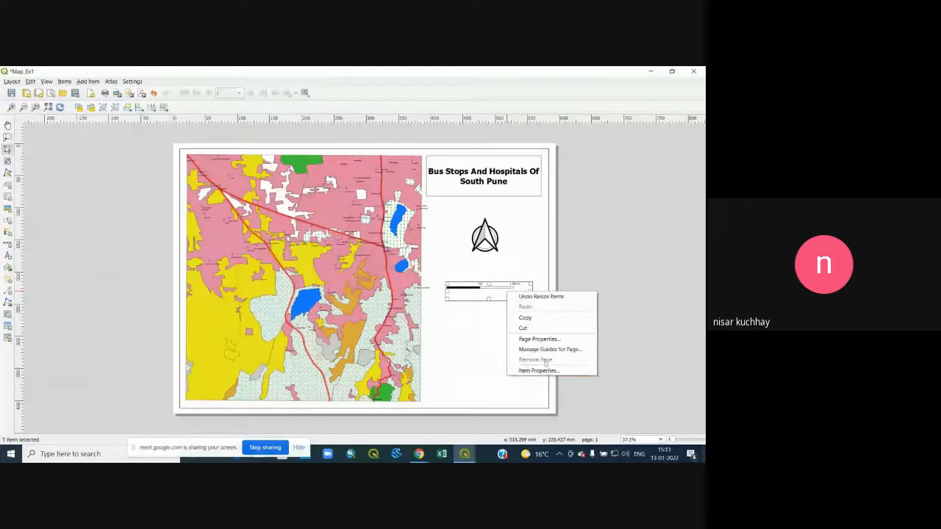
pyautogui.click(547, 371)
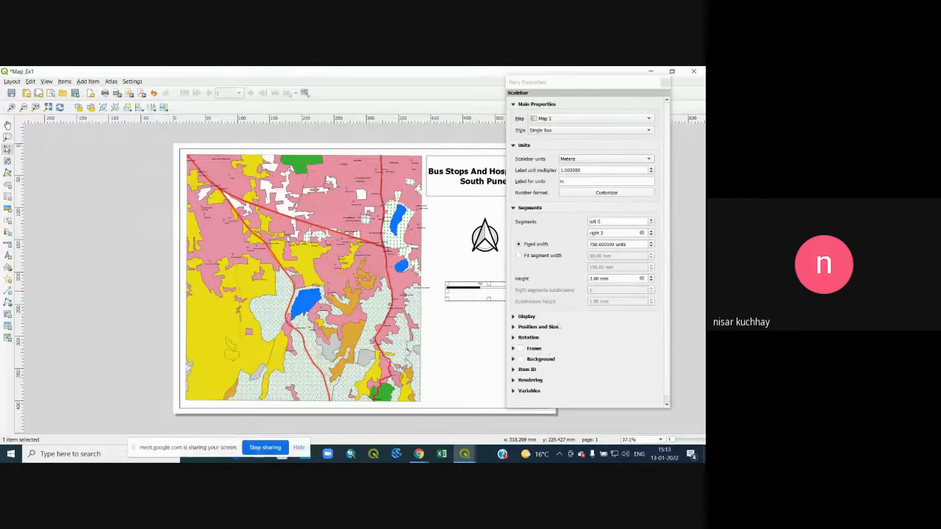
# Set the new scale bar's units to Feet and widen its frame slightly
pyautogui.click(647, 160)
pyautogui.click(613, 172)
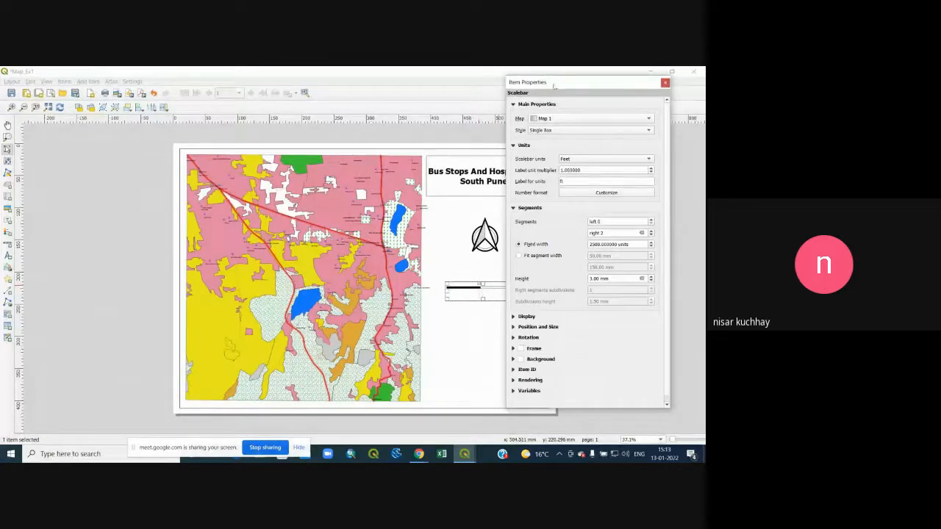
pyautogui.doubleClick(554, 85)
pyautogui.moveTo(519, 291); pyautogui.dragTo(536, 290)
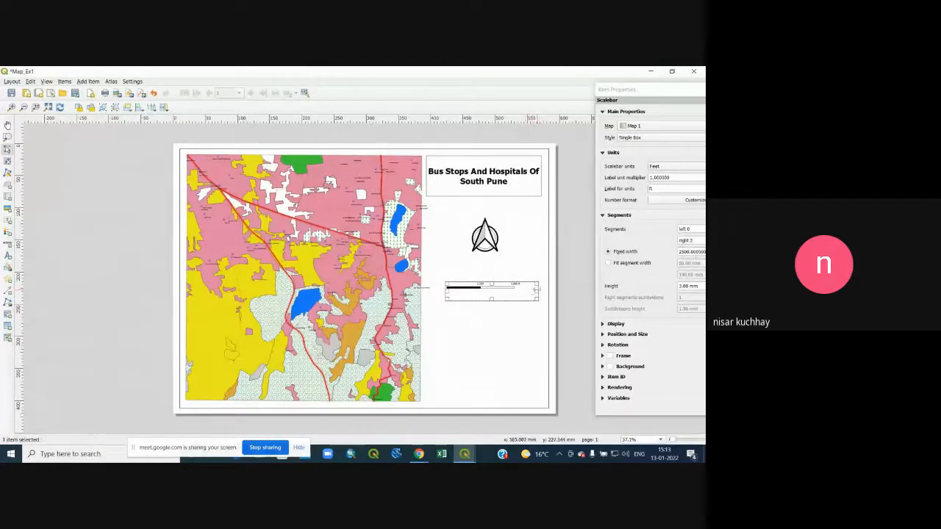
# Change the scale bar's units to Kilometers and widen its frame slightly to the right
pyautogui.moveTo(649, 90); pyautogui.dragTo(469, 83)
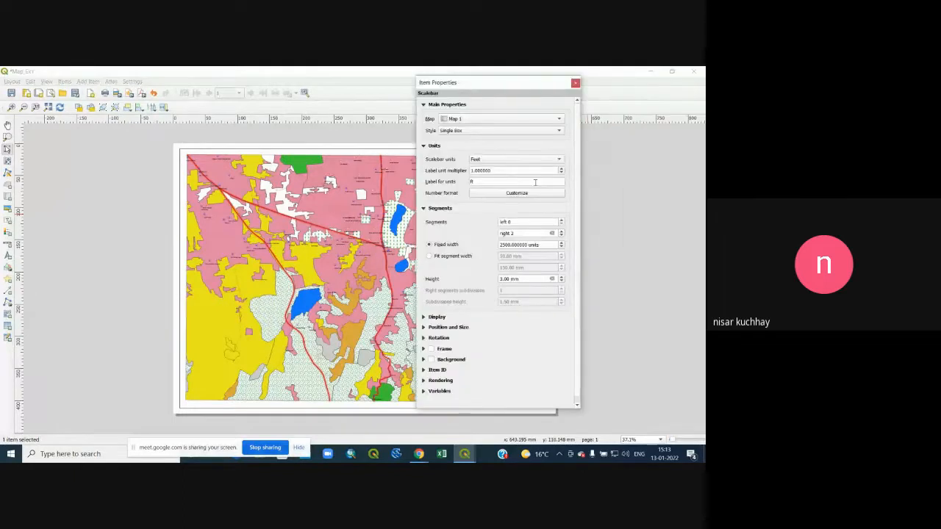
pyautogui.click(554, 162)
pyautogui.click(507, 151)
pyautogui.moveTo(471, 83); pyautogui.dragTo(590, 89)
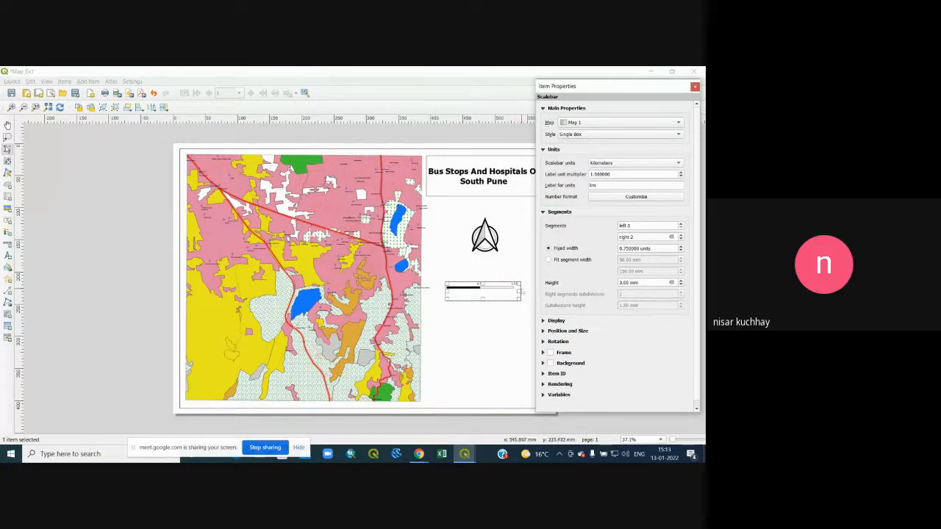
pyautogui.moveTo(520, 294); pyautogui.dragTo(527, 292)
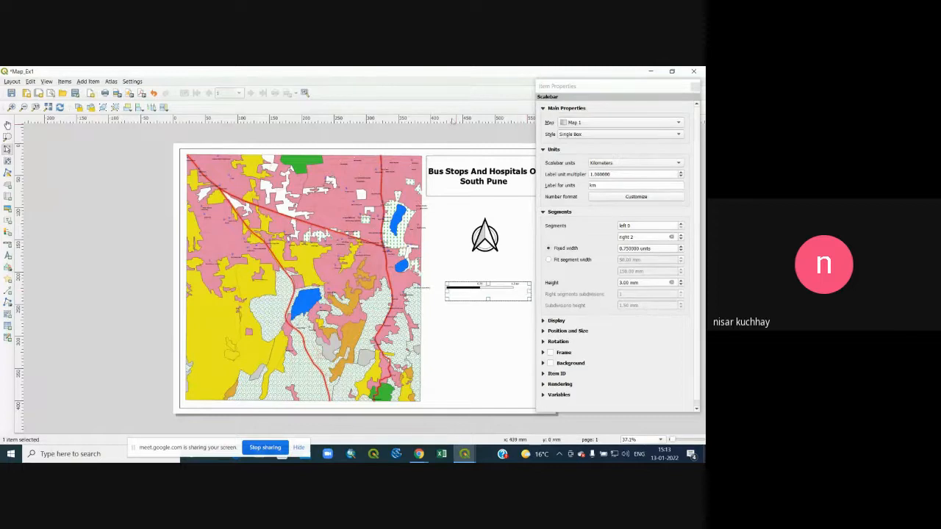
# Add a legend in the empty area below the scale bar
pyautogui.moveTo(587, 90); pyautogui.dragTo(633, 97)
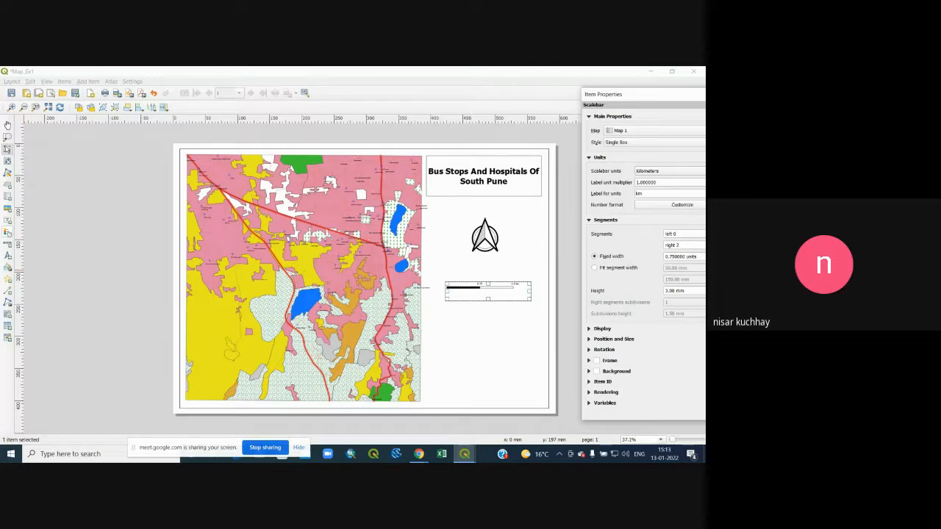
pyautogui.click(7, 232)
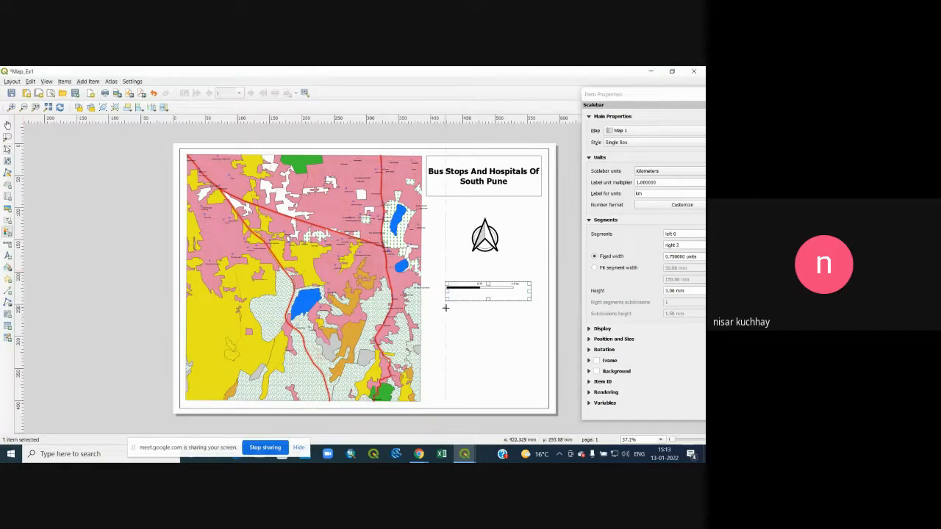
pyautogui.moveTo(445, 324); pyautogui.dragTo(531, 382)
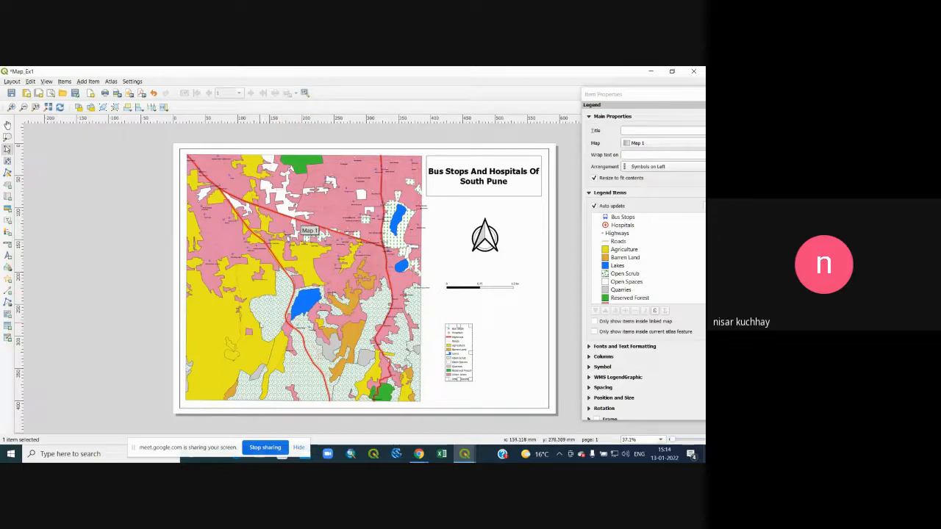
# Set the legend's column count to 2 in its item properties
pyautogui.click(623, 96)
pyautogui.moveTo(623, 95); pyautogui.dragTo(565, 75)
pyautogui.scroll(-3, 589, 271)
pyautogui.scroll(2, 603, 271)
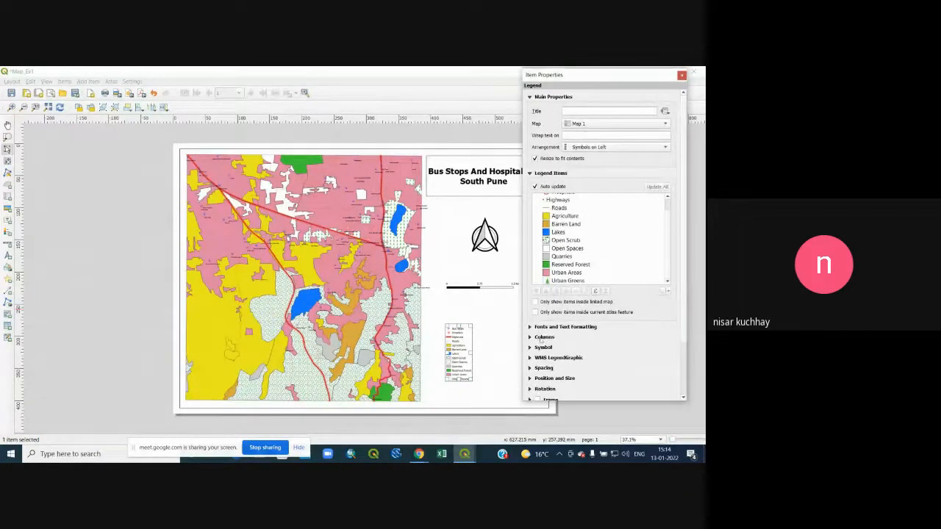
pyautogui.click(540, 337)
pyautogui.click(571, 350)
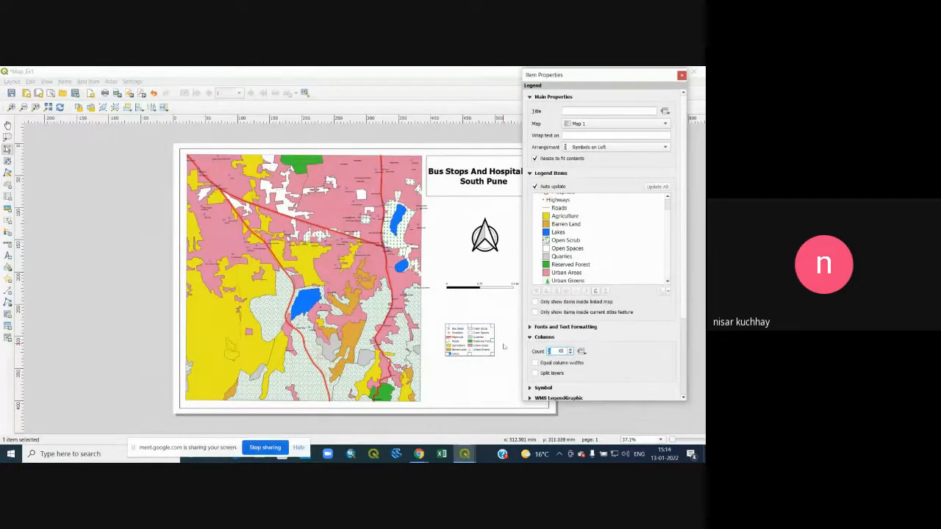
# Set the title of the legend to "Legend" in its main properties
pyautogui.click(584, 110)
pyautogui.write('L')
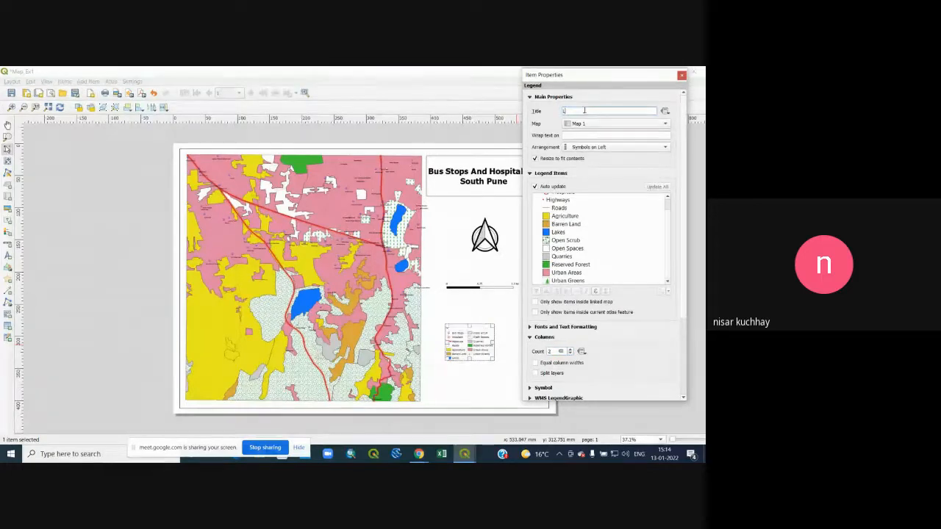
pyautogui.write('egend')
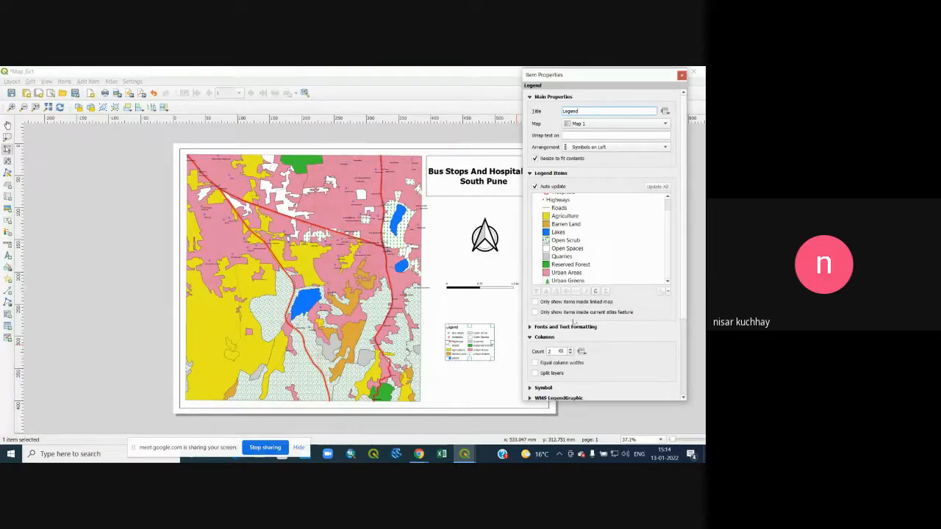
# Format the legend title font as Bold with size 20
pyautogui.click(553, 328)
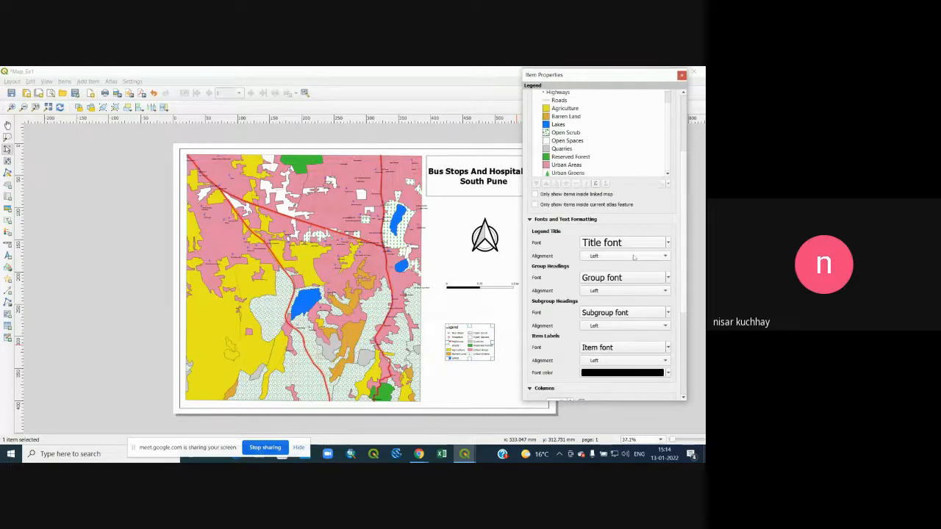
pyautogui.click(636, 246)
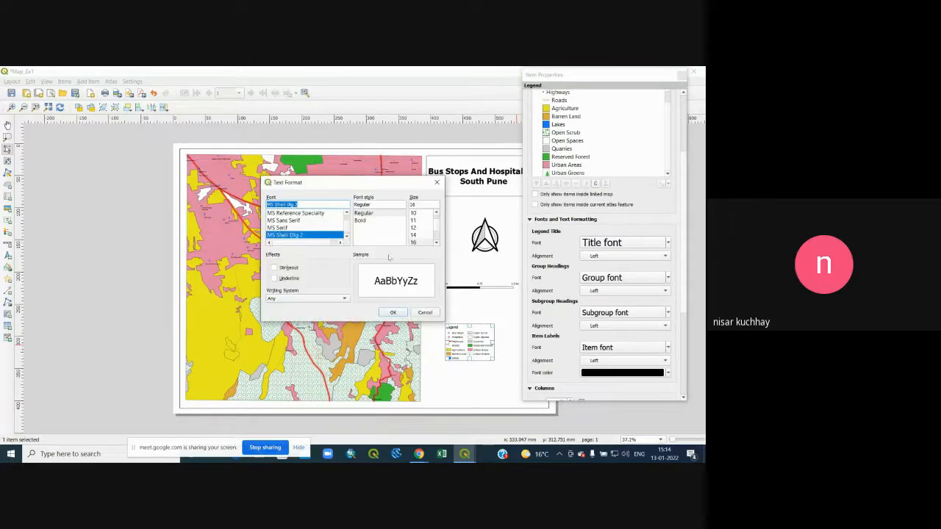
pyautogui.click(368, 221)
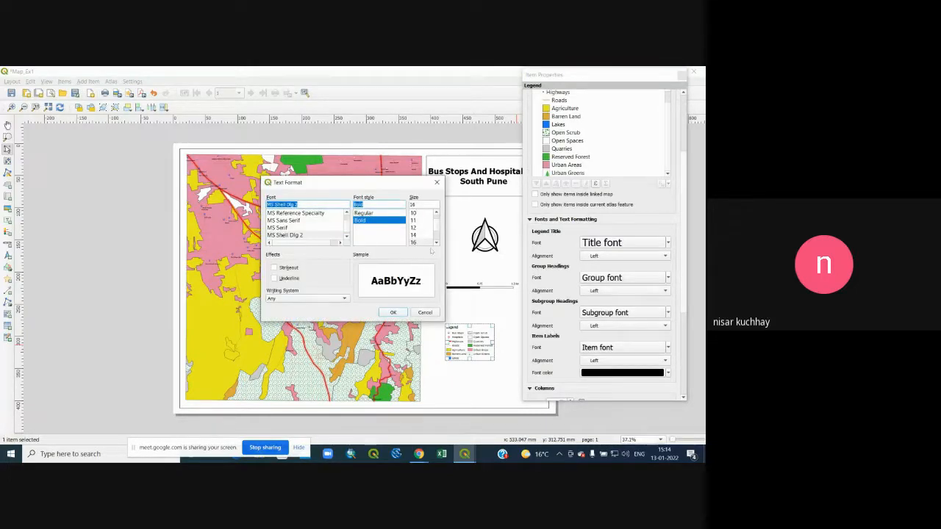
pyautogui.scroll(-2, 436, 243)
pyautogui.click(414, 242)
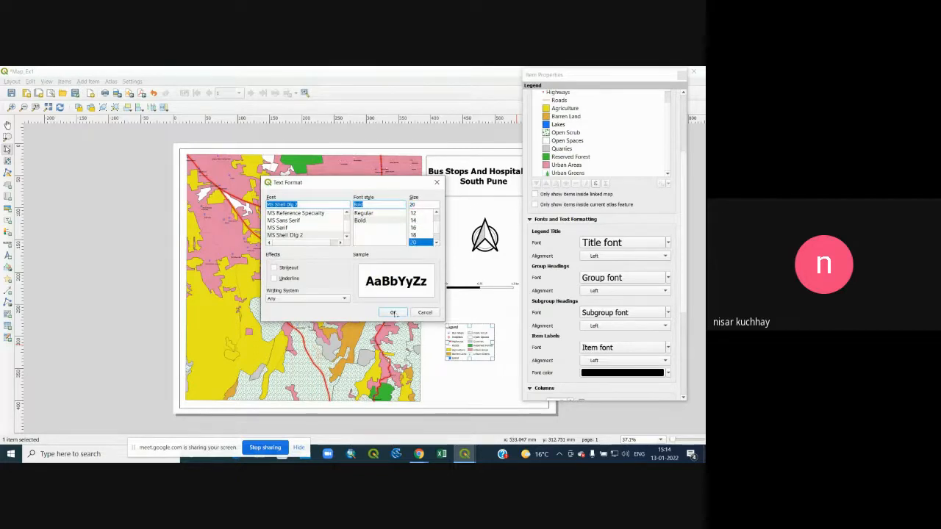
pyautogui.click(392, 313)
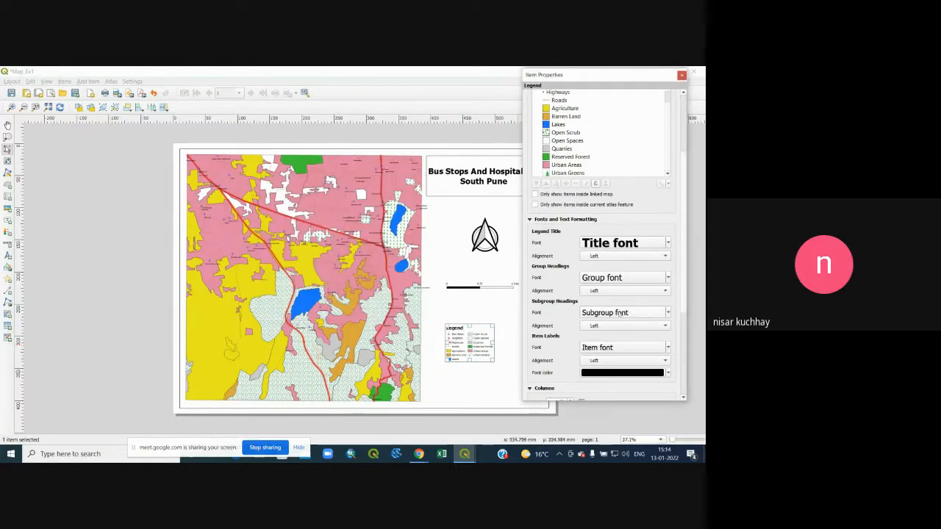
# Try other alignments for the legend title and return it to Left
pyautogui.click(633, 257)
pyautogui.click(626, 265)
pyautogui.click(621, 257)
pyautogui.click(615, 256)
pyautogui.click(615, 256)
pyautogui.click(611, 273)
pyautogui.click(610, 256)
pyautogui.click(600, 238)
# Set the alignment of the legend's subgroup headings to Right
pyautogui.click(617, 326)
pyautogui.click(612, 334)
pyautogui.click(611, 326)
pyautogui.click(613, 334)
# Try Center alignment for the legend's item labels and return them to Left
pyautogui.click(611, 347)
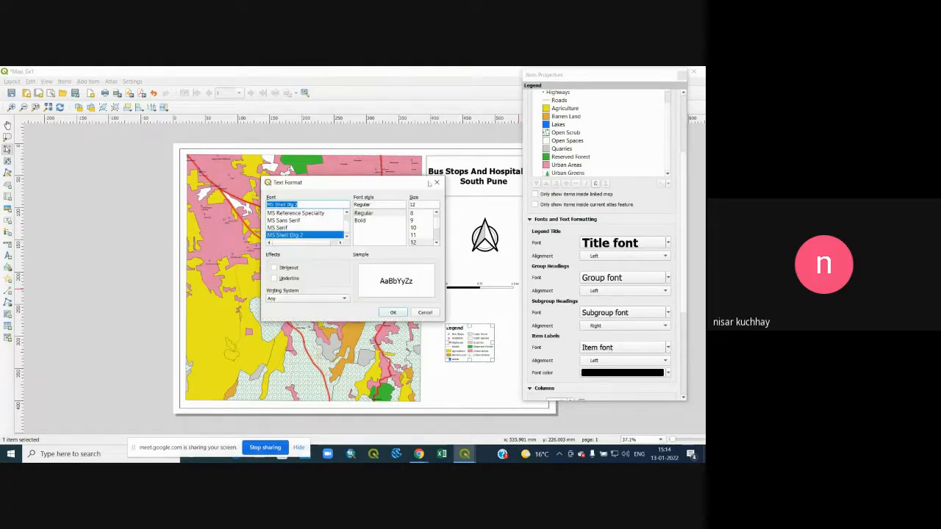
pyautogui.click(437, 182)
pyautogui.click(610, 360)
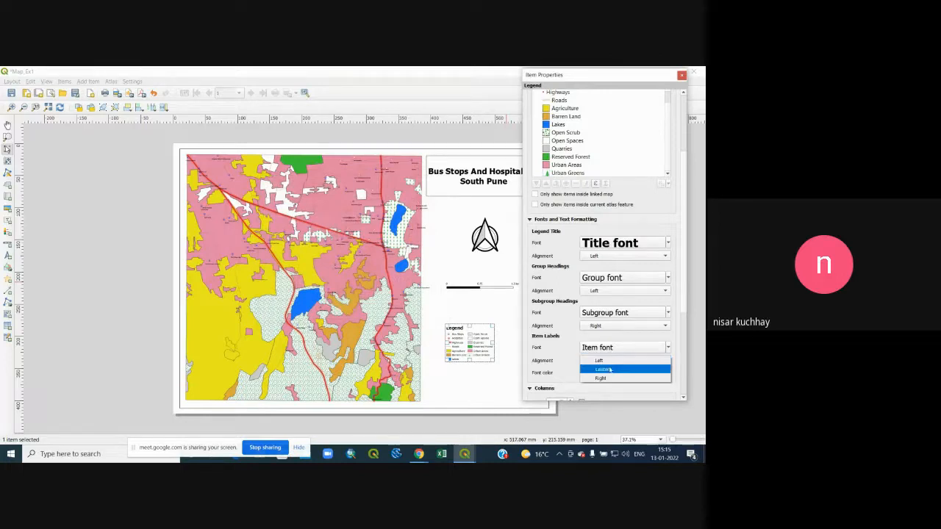
pyautogui.click(610, 370)
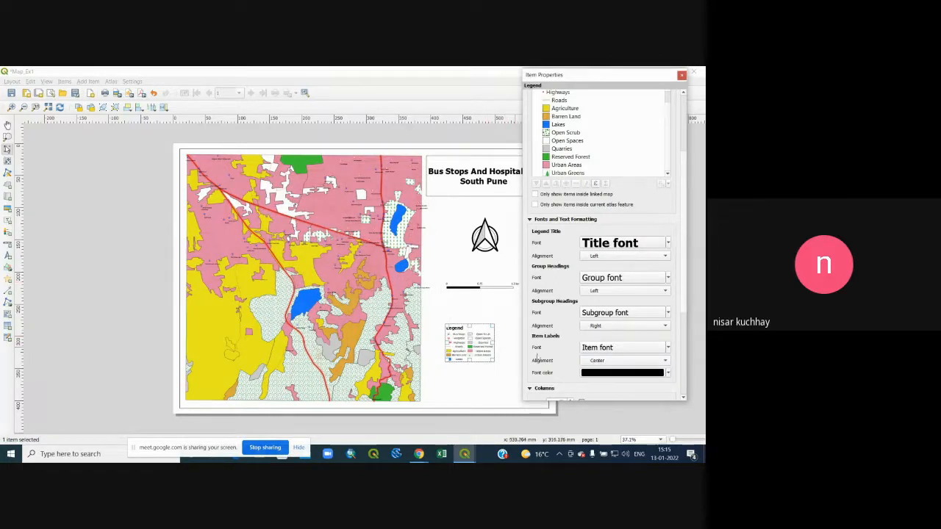
pyautogui.click(618, 362)
pyautogui.click(601, 351)
# Make the font of the legend's item labels Bold and close the item properties
pyautogui.click(631, 351)
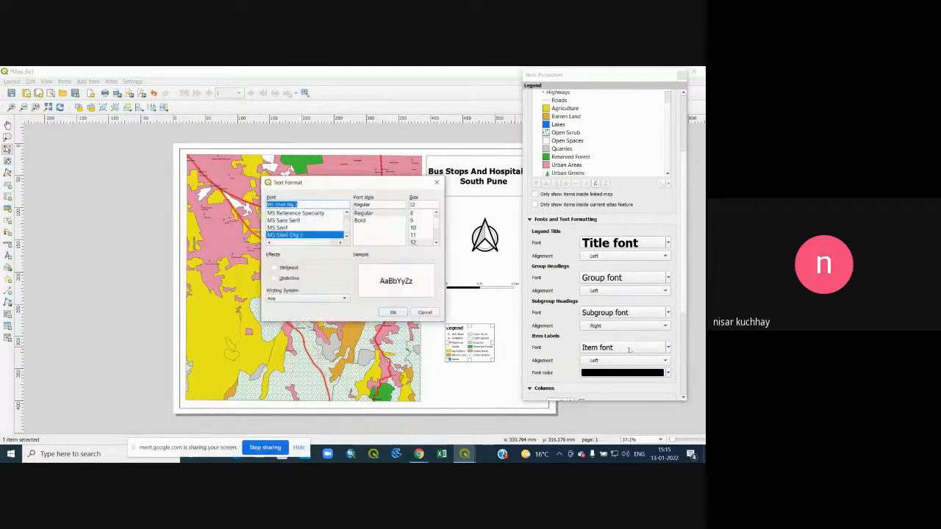
pyautogui.click(361, 220)
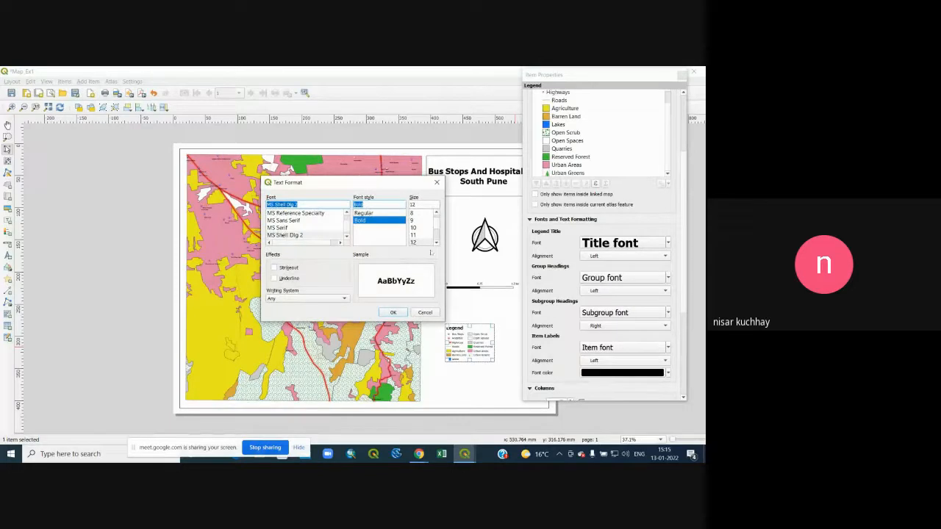
pyautogui.click(402, 313)
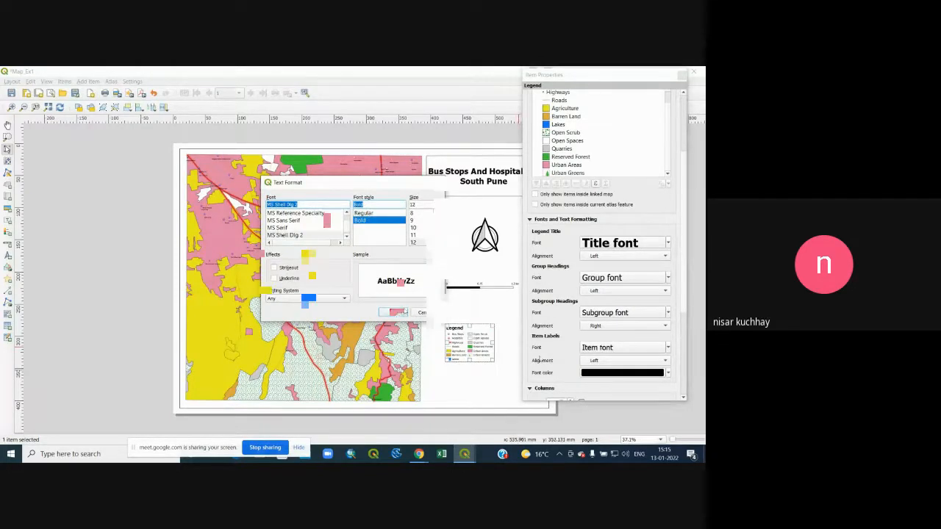
pyautogui.click(681, 74)
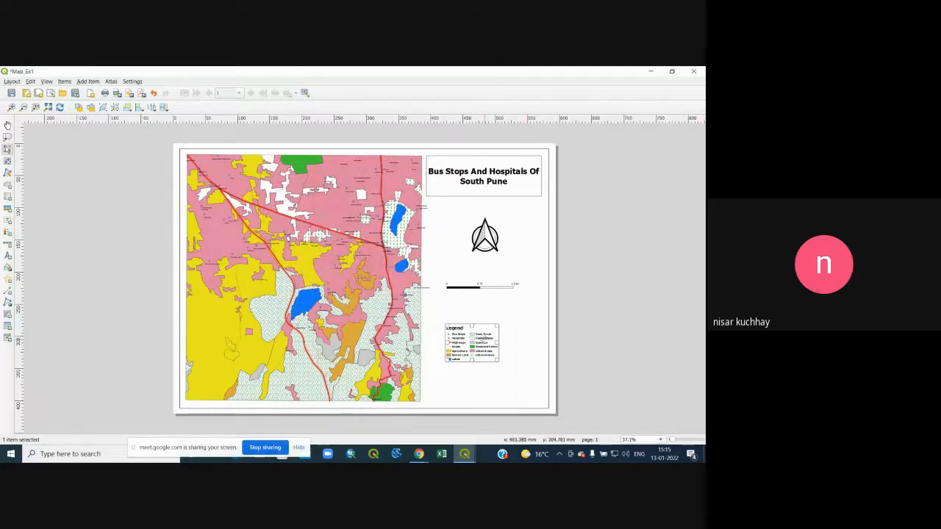
# Enable the frame around the legend and look through its spacing settings
pyautogui.rightClick(485, 340)
pyautogui.click(520, 420)
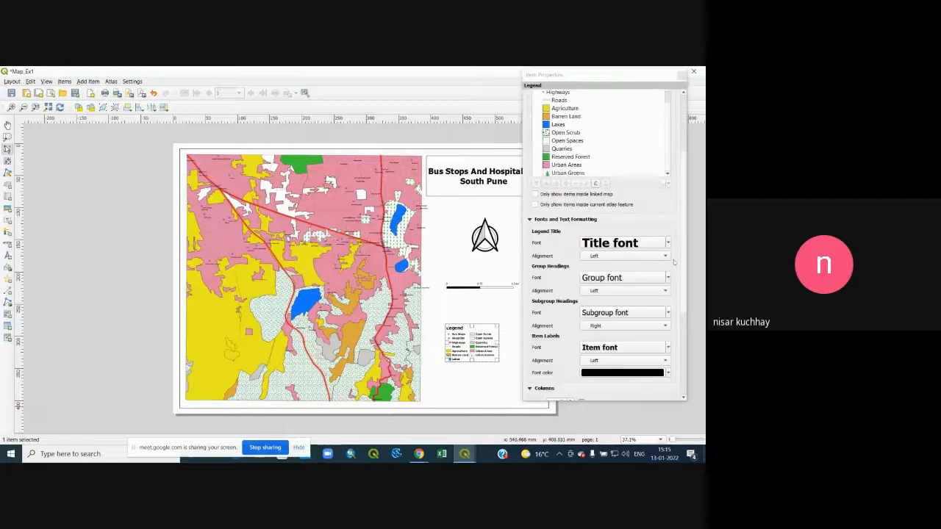
pyautogui.scroll(-5, 632, 282)
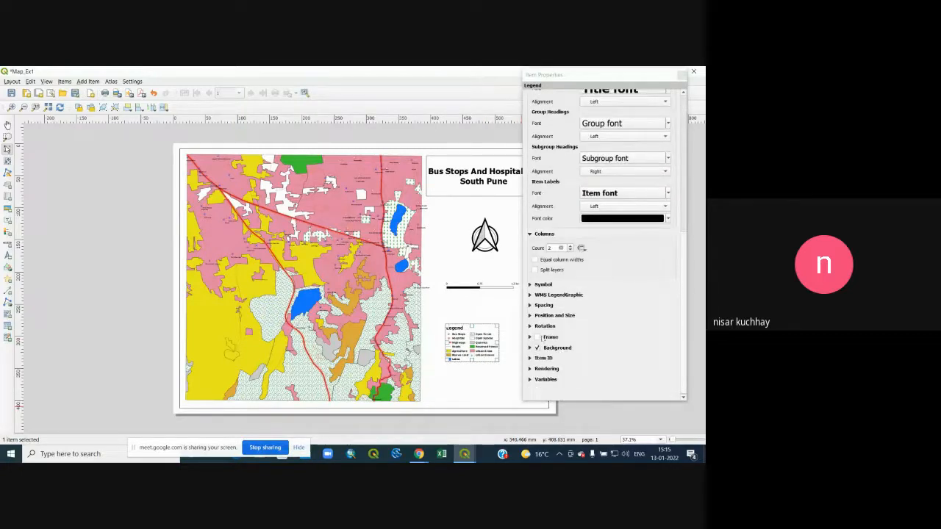
pyautogui.click(537, 337)
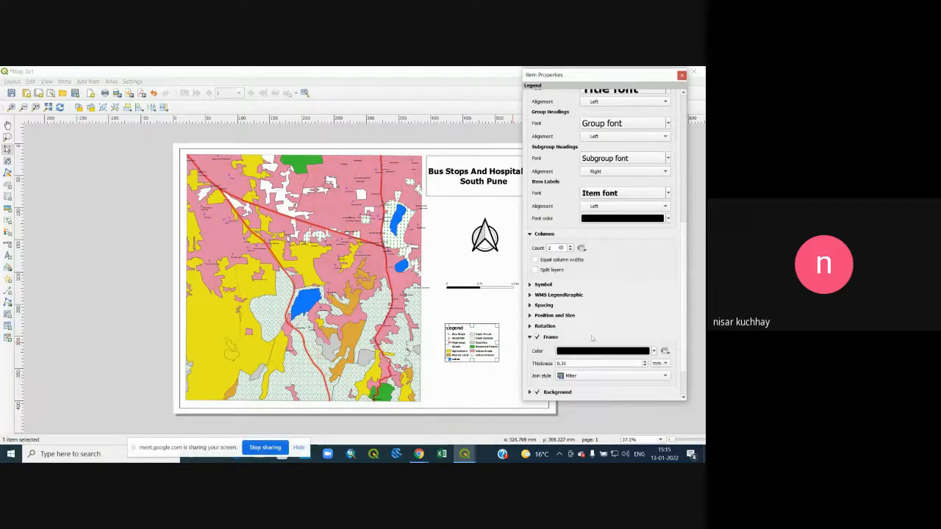
pyautogui.click(546, 306)
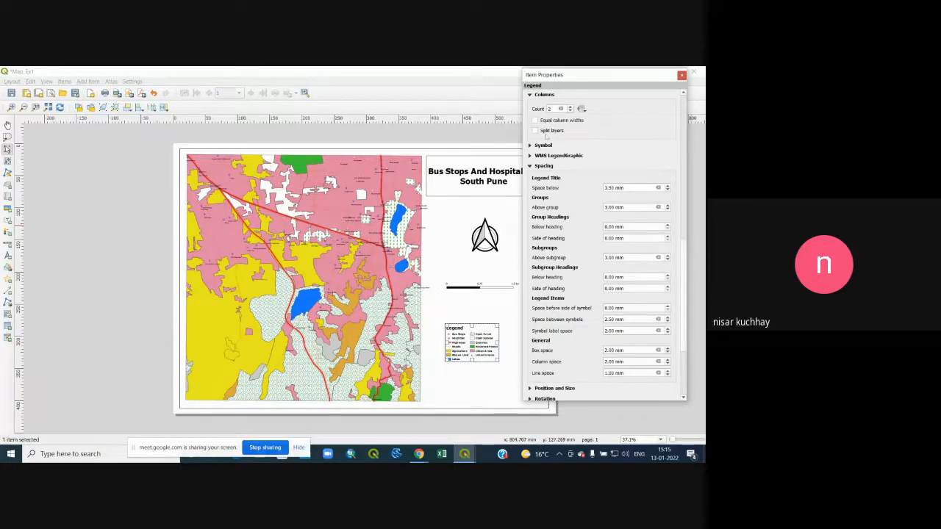
pyautogui.click(529, 94)
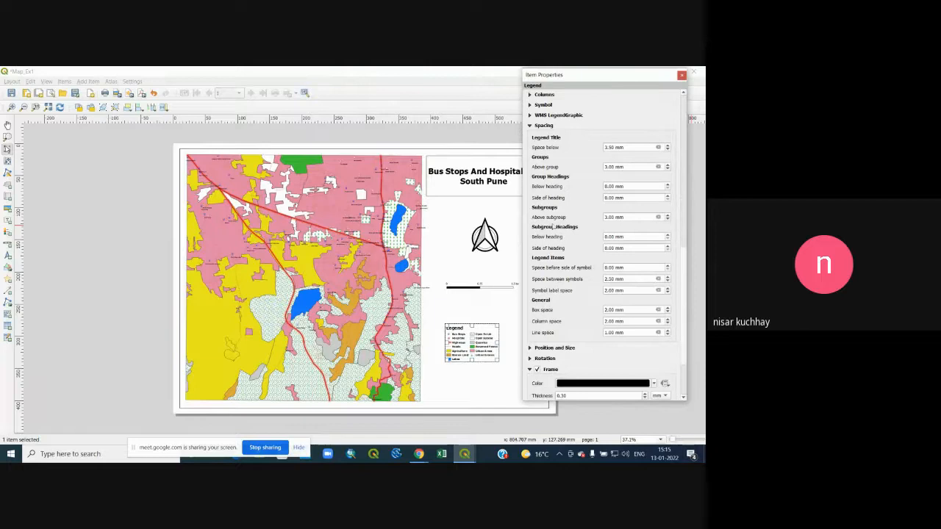
pyautogui.scroll(-5, 558, 278)
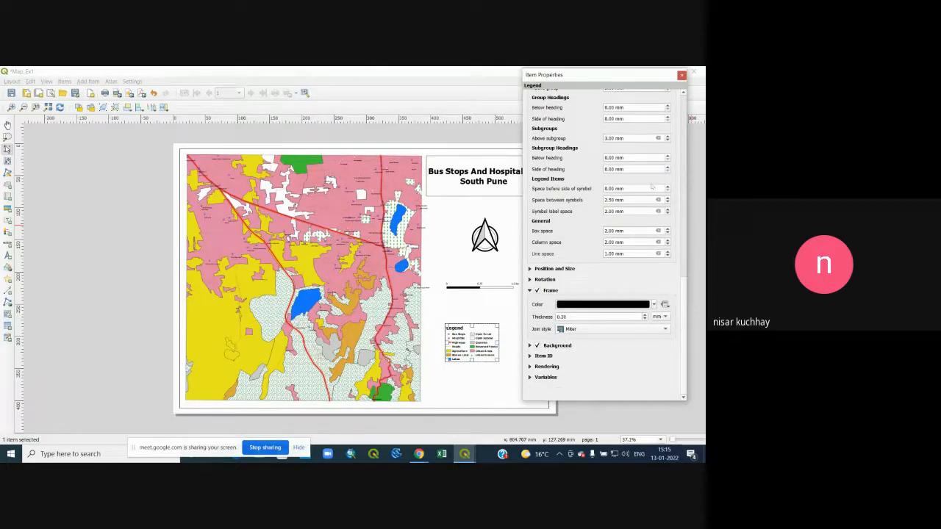
pyautogui.click(681, 75)
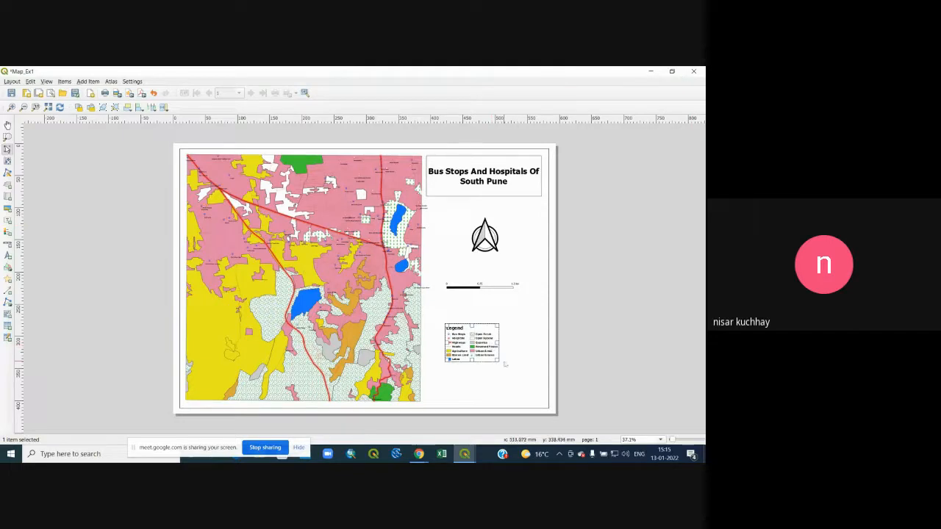
# Widen the legend and shift it slightly right so it sits beneath the scale bar
pyautogui.moveTo(498, 360); pyautogui.dragTo(485, 343)
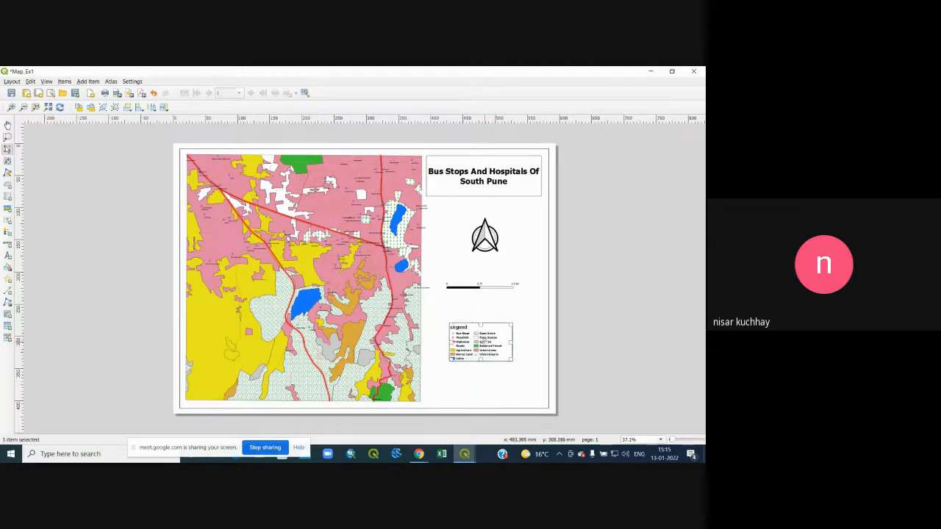
pyautogui.click(577, 345)
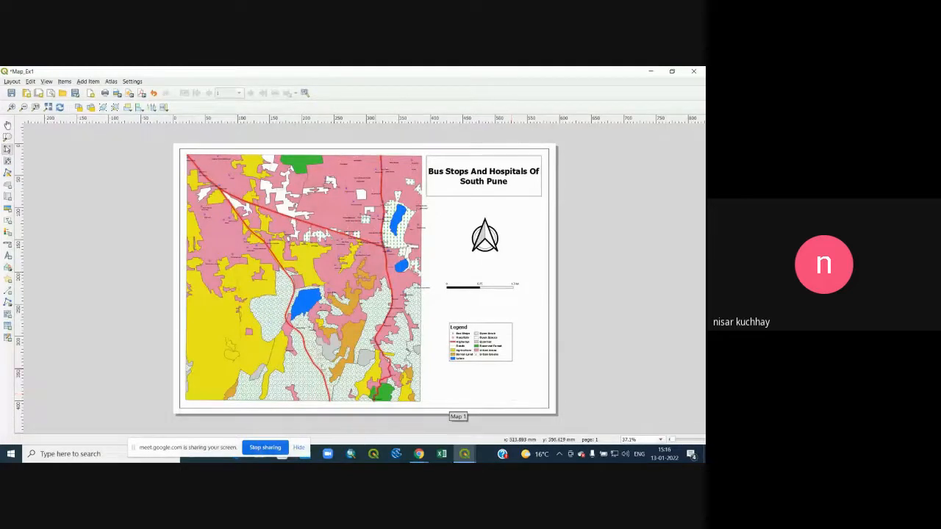
pyautogui.click(8, 220)
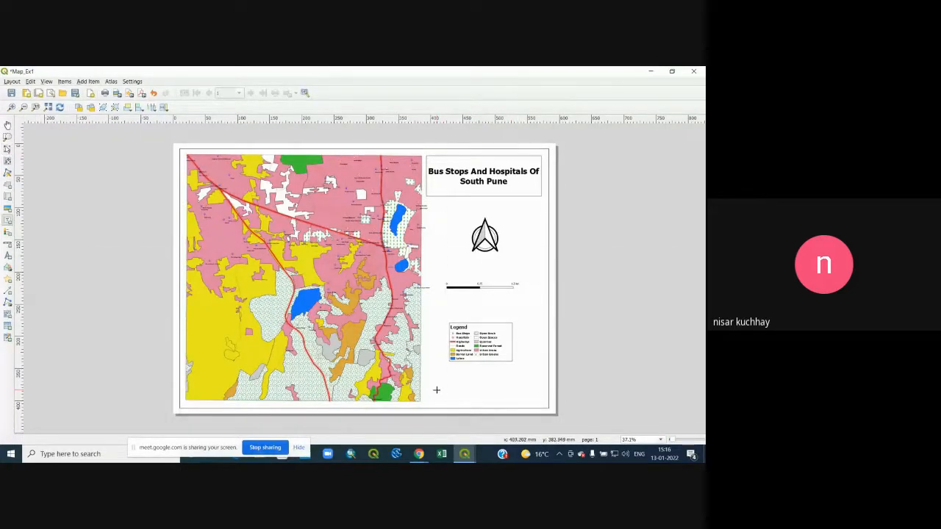
pyautogui.moveTo(472, 388); pyautogui.dragTo(540, 401)
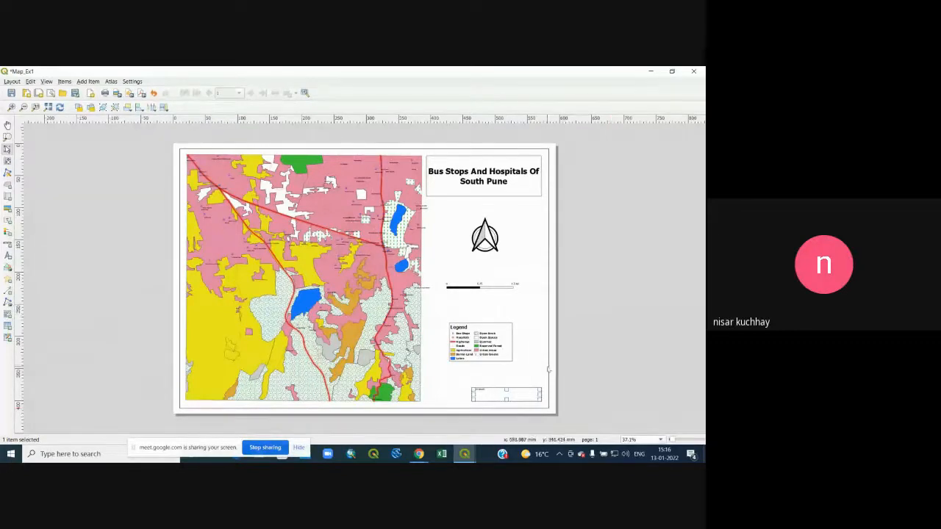
pyautogui.click(517, 395)
pyautogui.moveTo(516, 395); pyautogui.dragTo(611, 350)
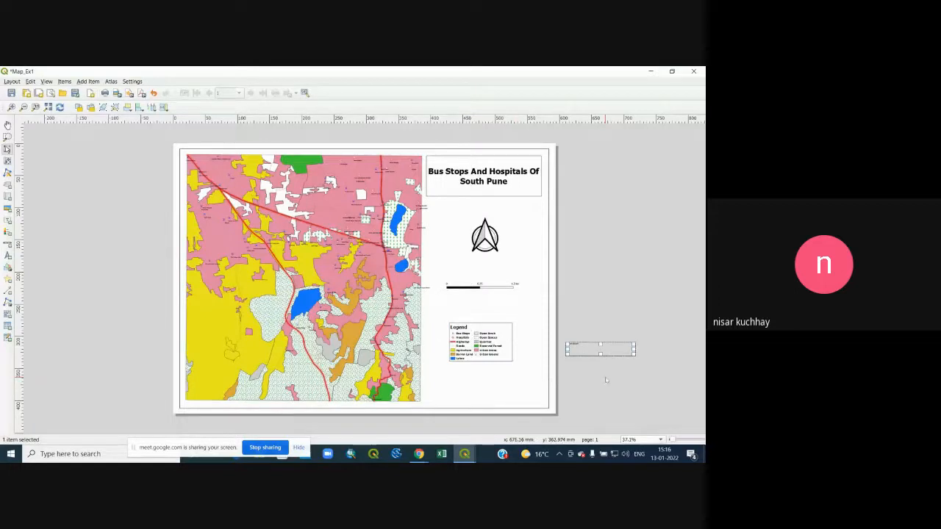
pyautogui.press('Delete')
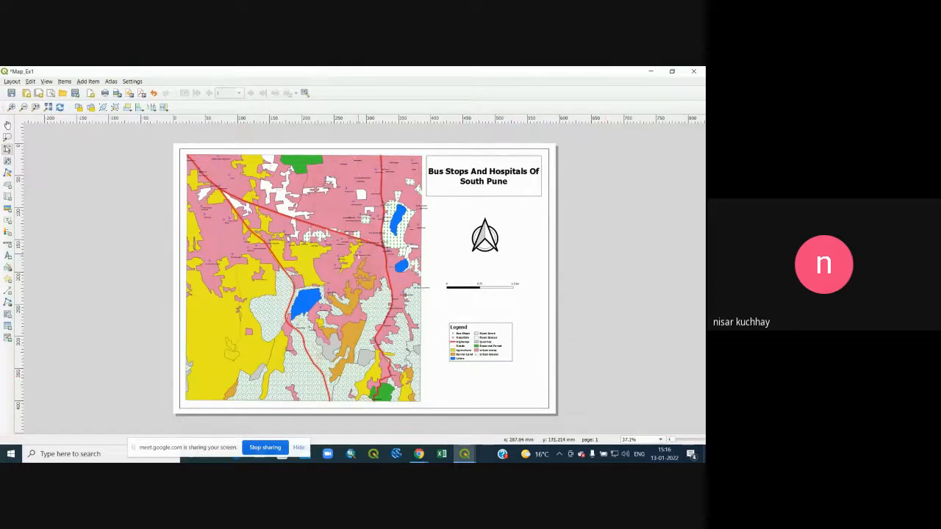
# Add a grid to the main map in its item properties
pyautogui.rightClick(321, 197)
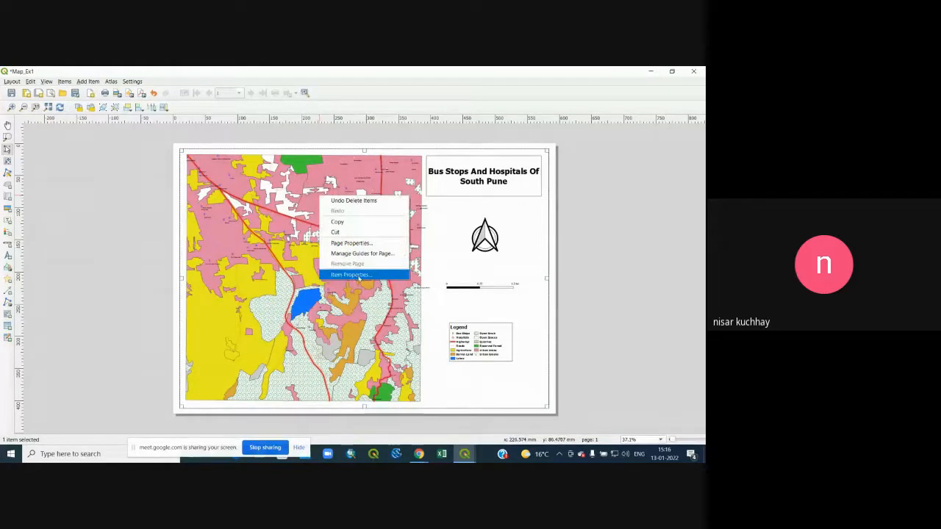
pyautogui.click(359, 275)
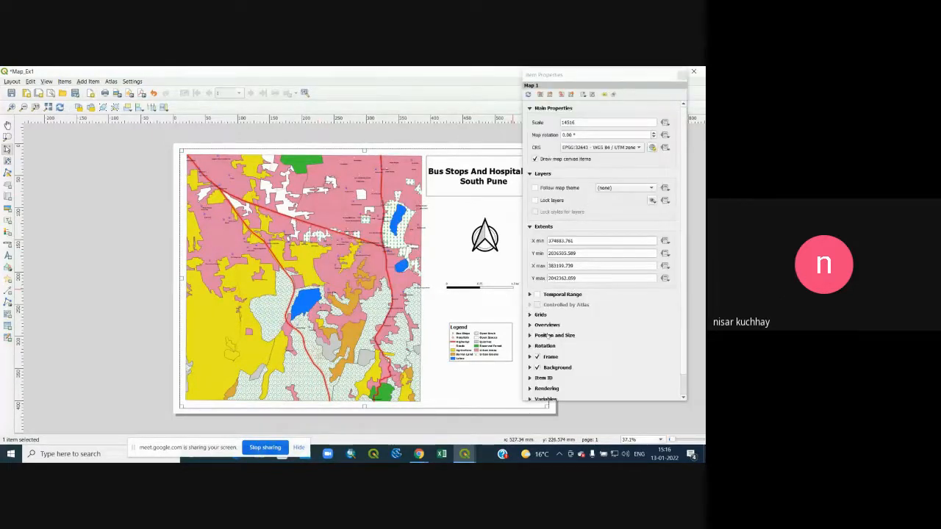
pyautogui.click(535, 314)
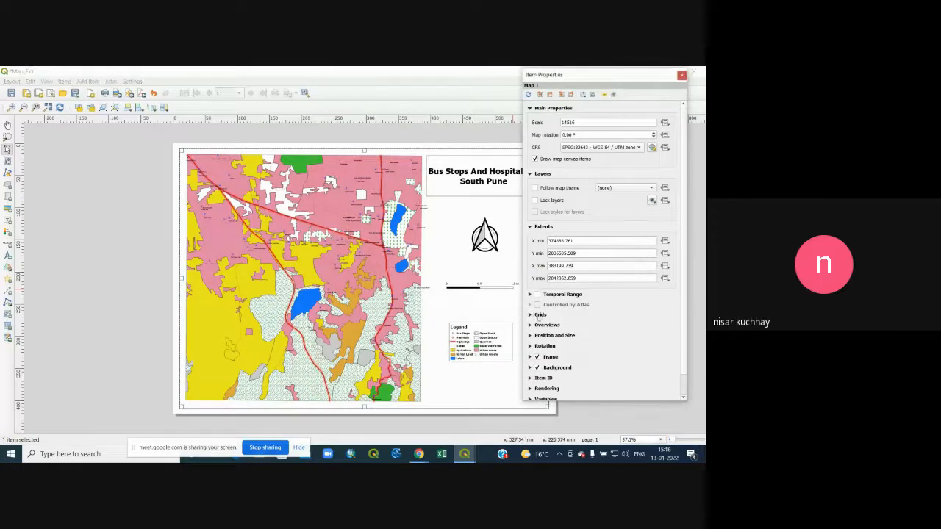
pyautogui.click(540, 315)
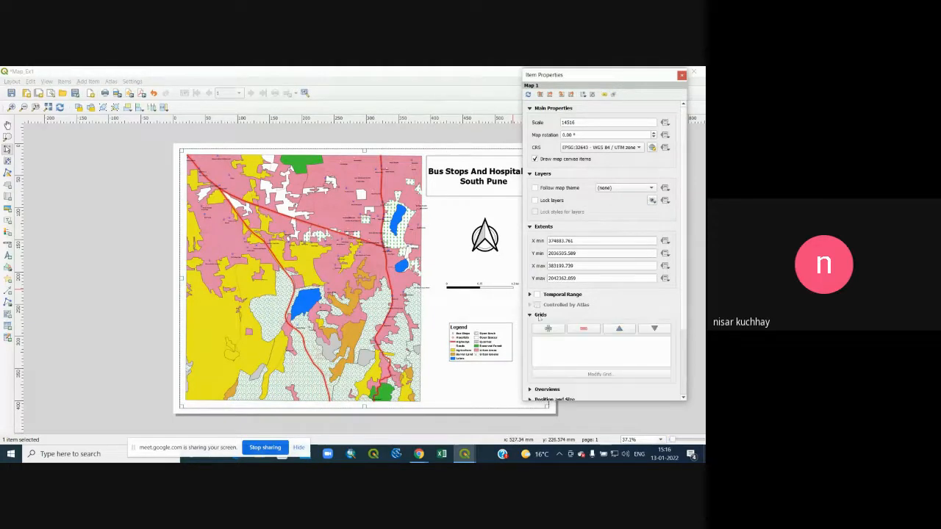
pyautogui.click(549, 329)
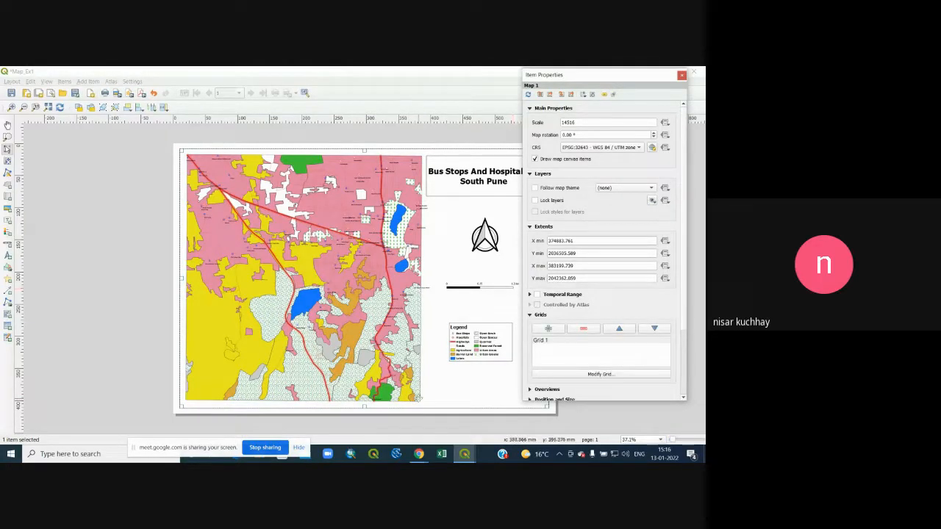
# Modify the new map grid and set its grid type to Cross
pyautogui.click(598, 374)
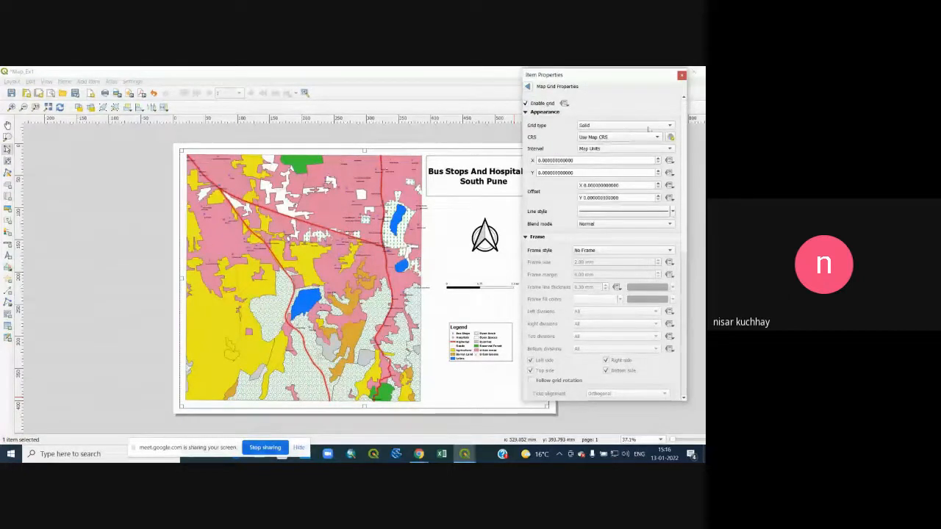
pyautogui.click(660, 126)
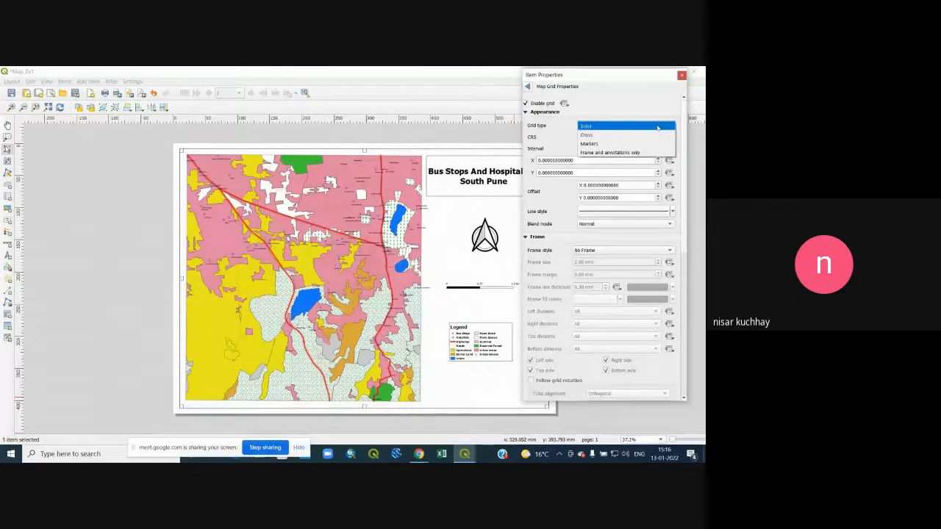
pyautogui.click(641, 136)
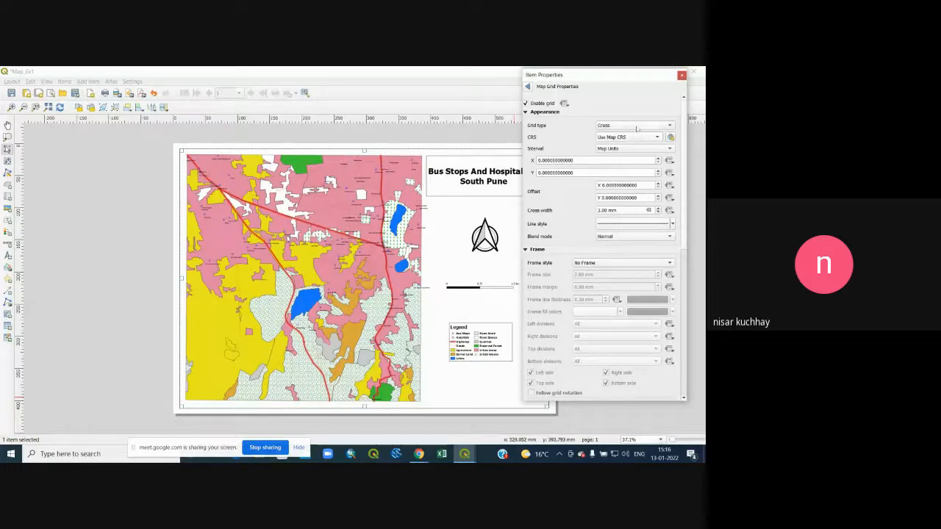
# Try the Markers grid type on the map grid, and set it to Frame and annotations only
pyautogui.click(636, 127)
pyautogui.click(637, 134)
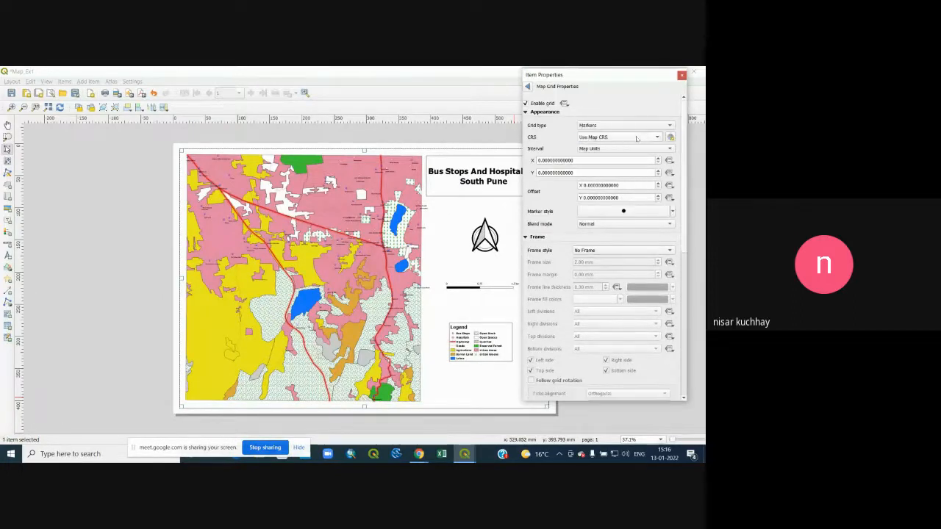
pyautogui.click(637, 127)
pyautogui.click(636, 135)
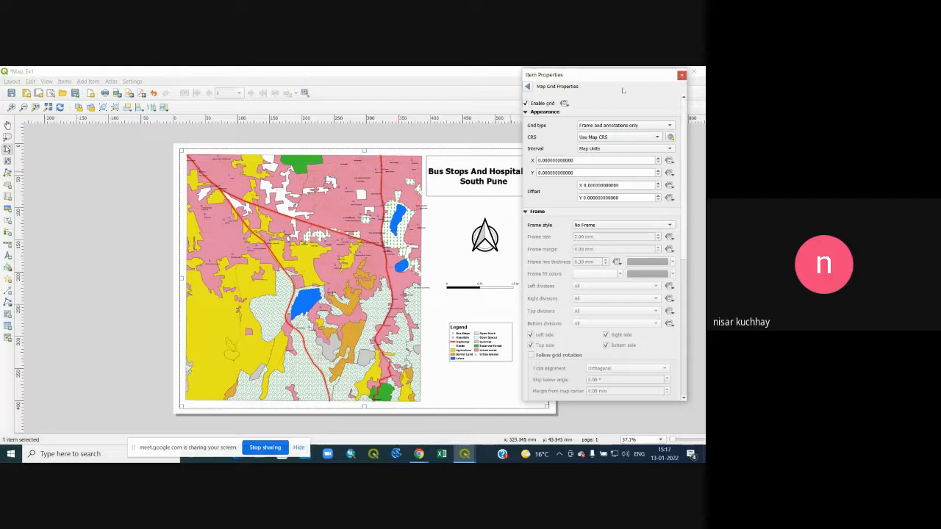
pyautogui.click(595, 128)
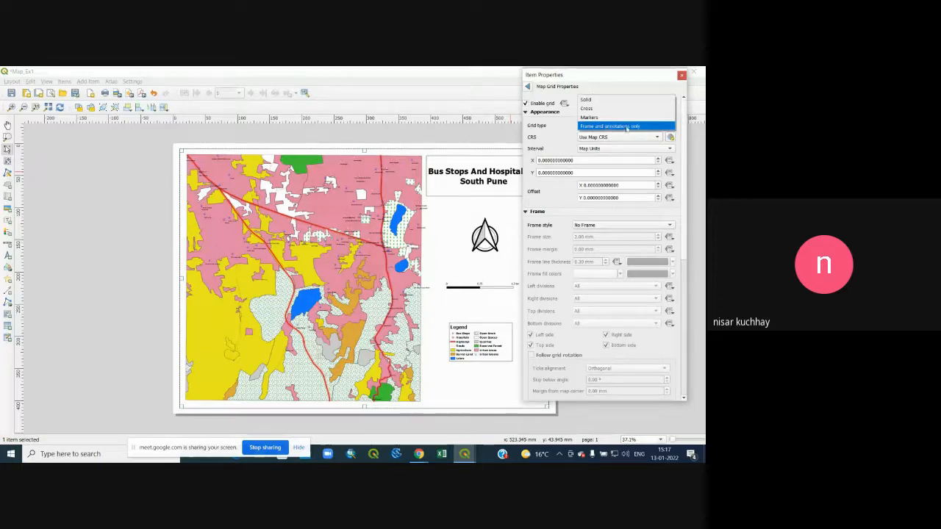
pyautogui.click(627, 126)
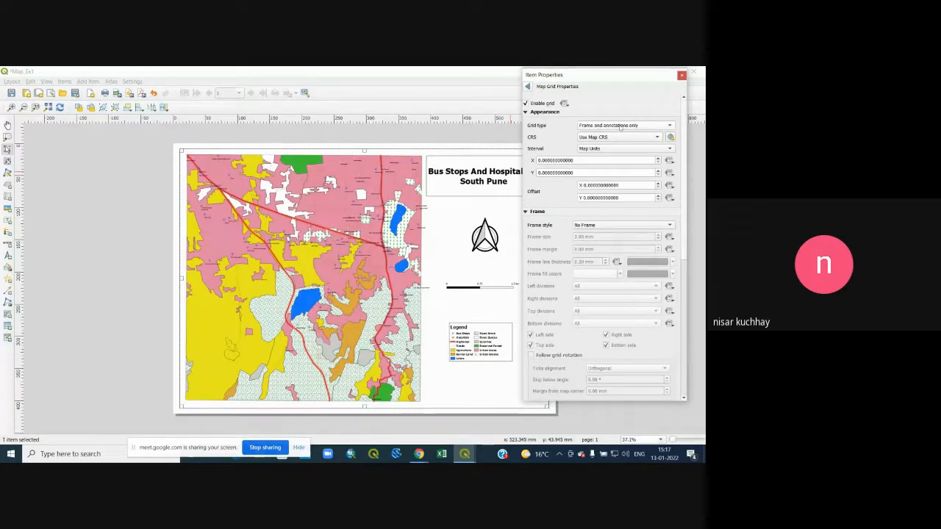
# Return to the main map's item properties, select Grid 1 and reopen its settings for modification
pyautogui.click(528, 87)
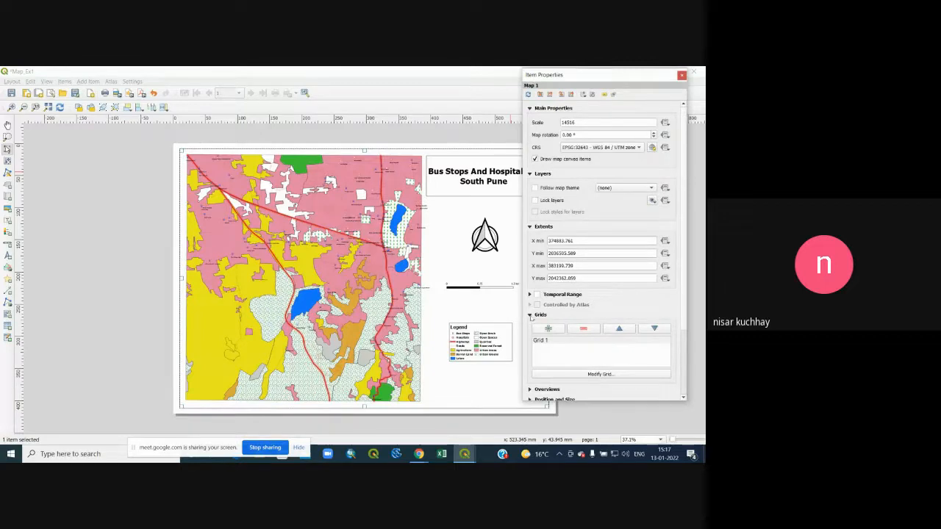
pyautogui.click(530, 315)
pyautogui.click(530, 315)
pyautogui.click(543, 340)
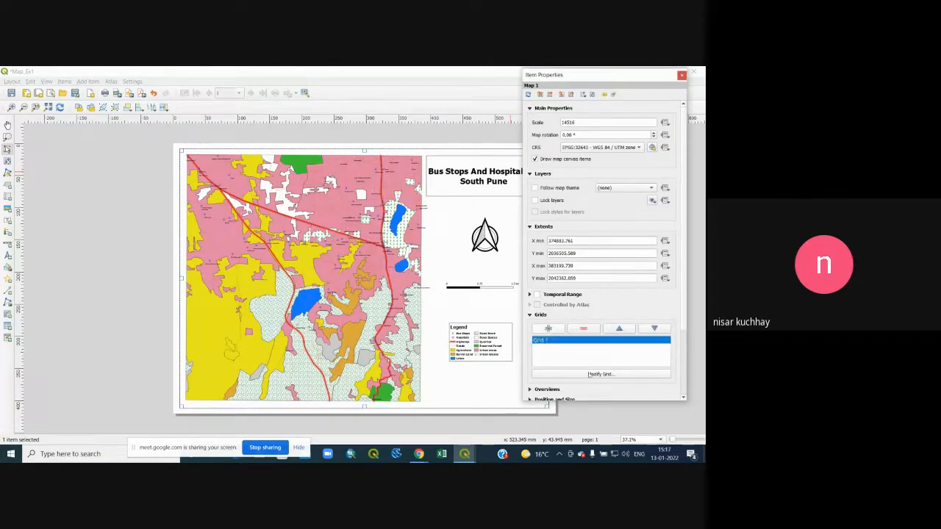
pyautogui.click(600, 375)
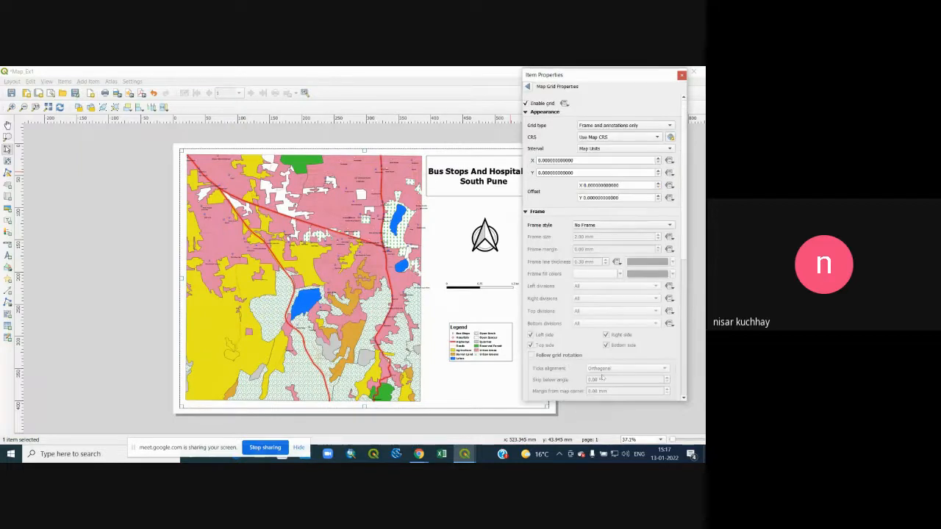
# Run through the Cross and Markers grid types and return the grid to Frame and annotations only
pyautogui.click(623, 127)
pyautogui.click(591, 111)
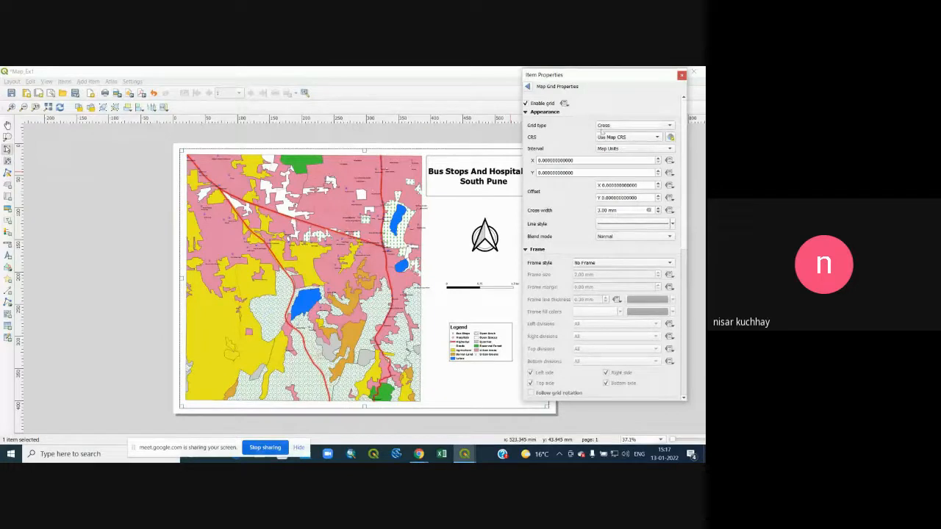
pyautogui.click(606, 127)
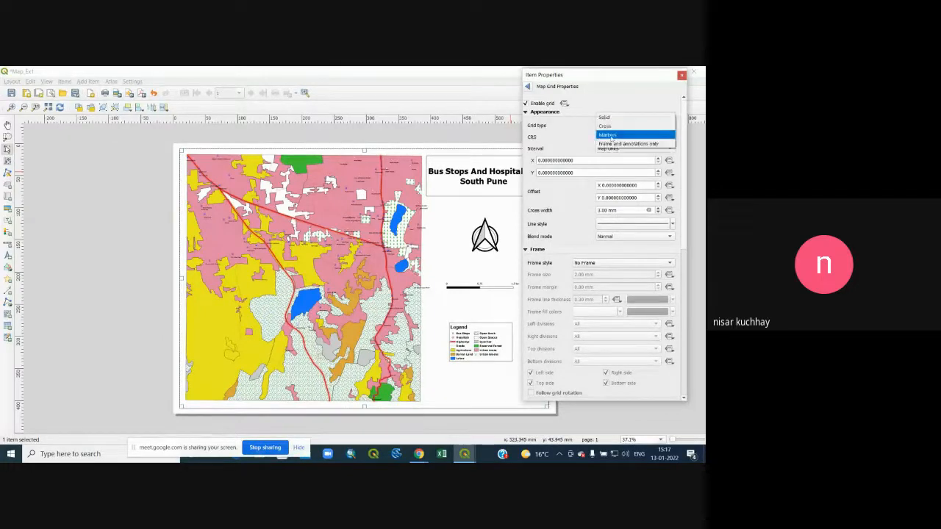
pyautogui.click(610, 135)
pyautogui.click(606, 126)
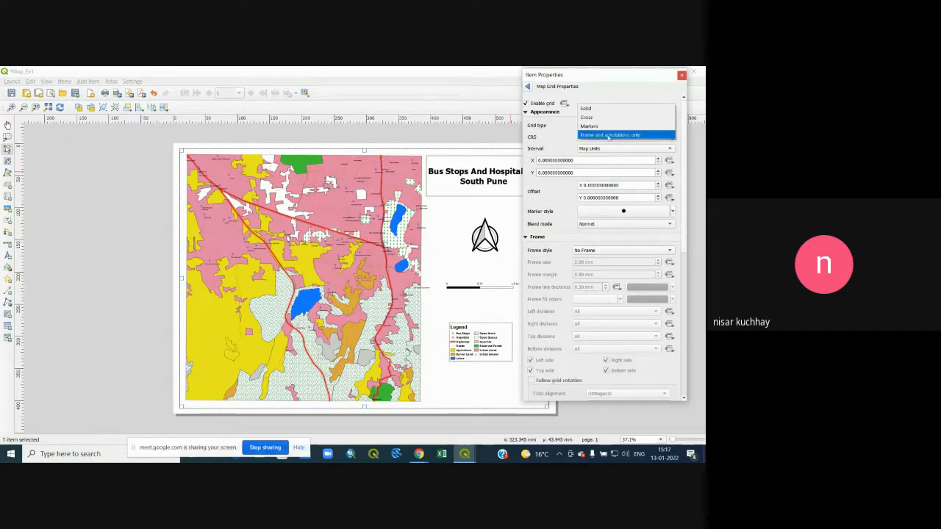
pyautogui.click(612, 136)
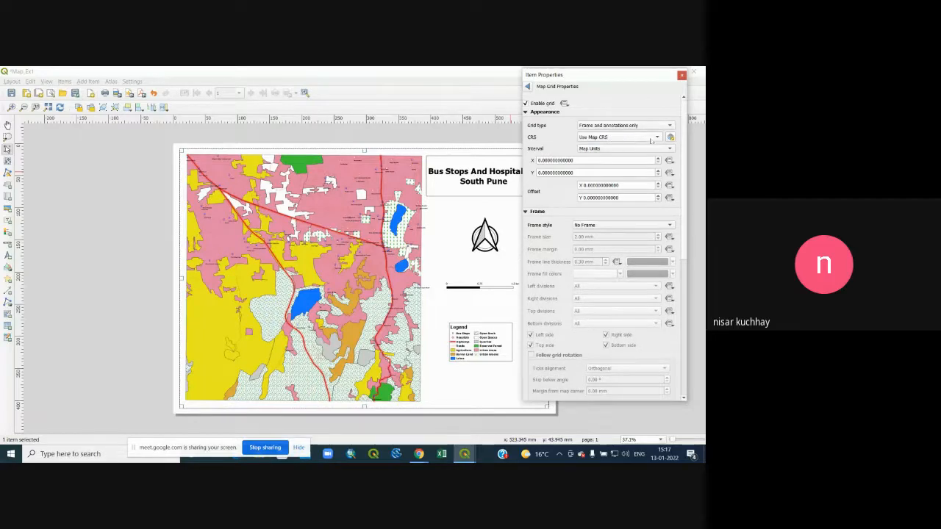
# Set the grid's CRS to the default EPSG:4326 - WGS 84 and keep its interval in Map Units
pyautogui.click(651, 139)
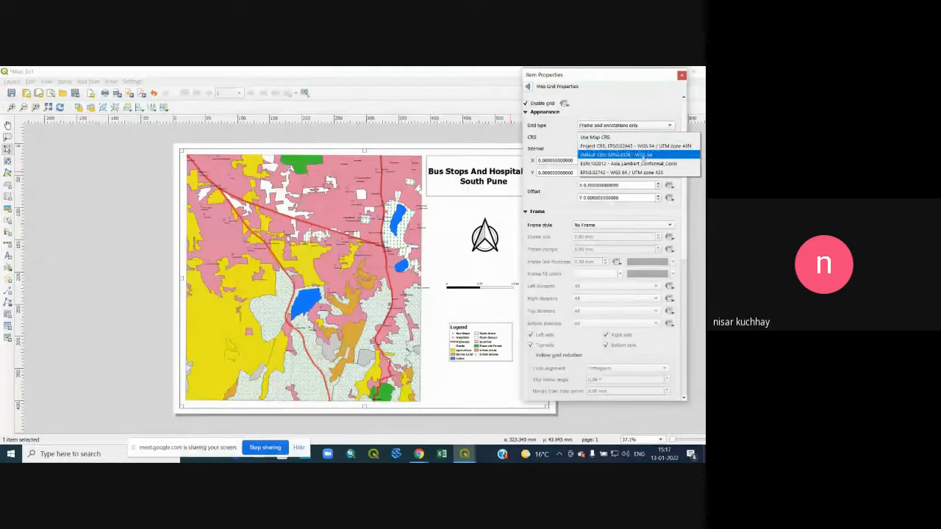
pyautogui.click(645, 155)
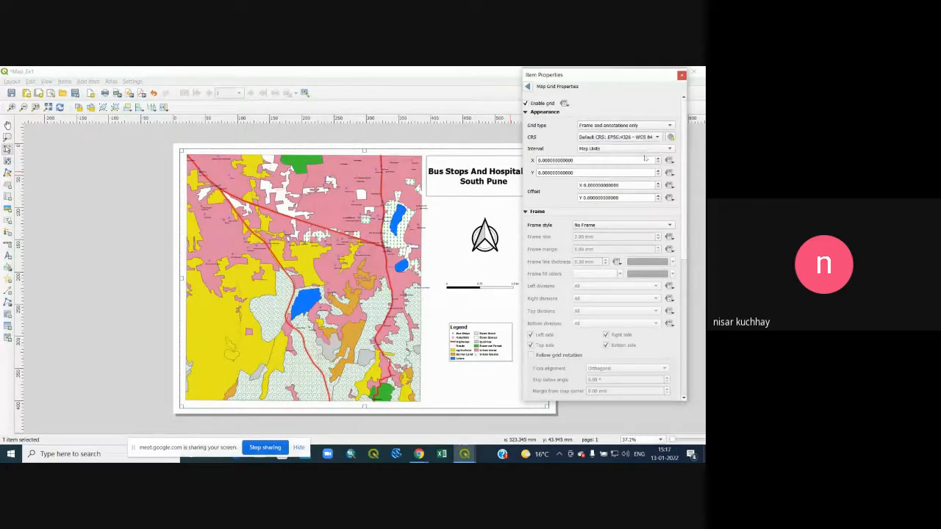
pyautogui.click(597, 149)
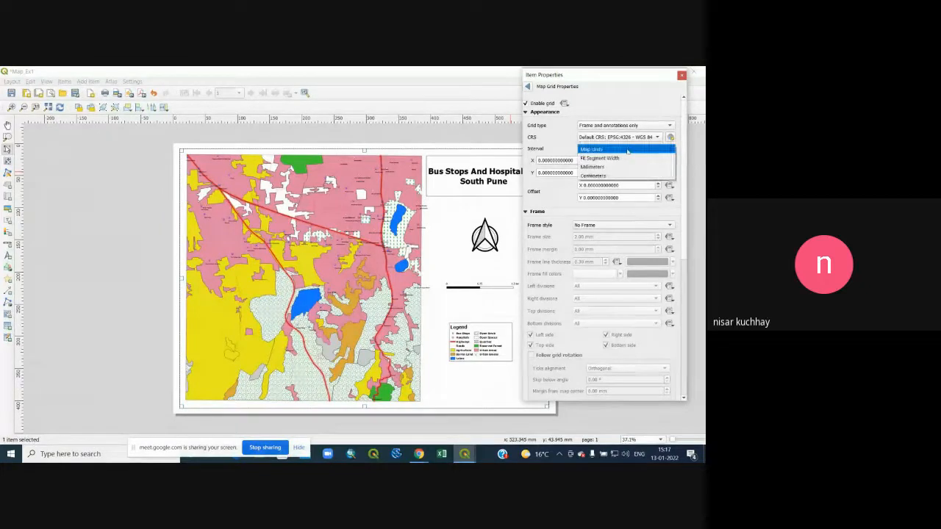
pyautogui.click(628, 151)
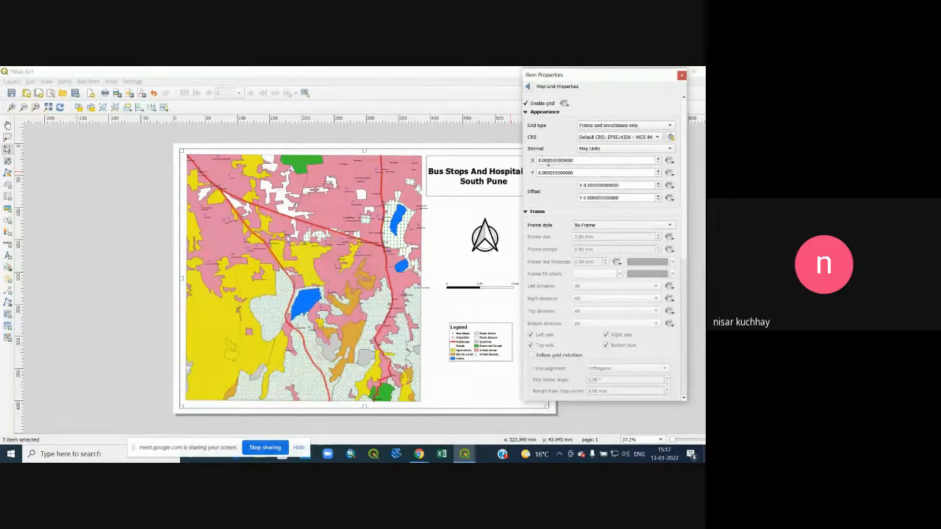
# Set the grid's X and Y intervals to 0.025 map units each
pyautogui.moveTo(580, 159); pyautogui.dragTo(536, 159)
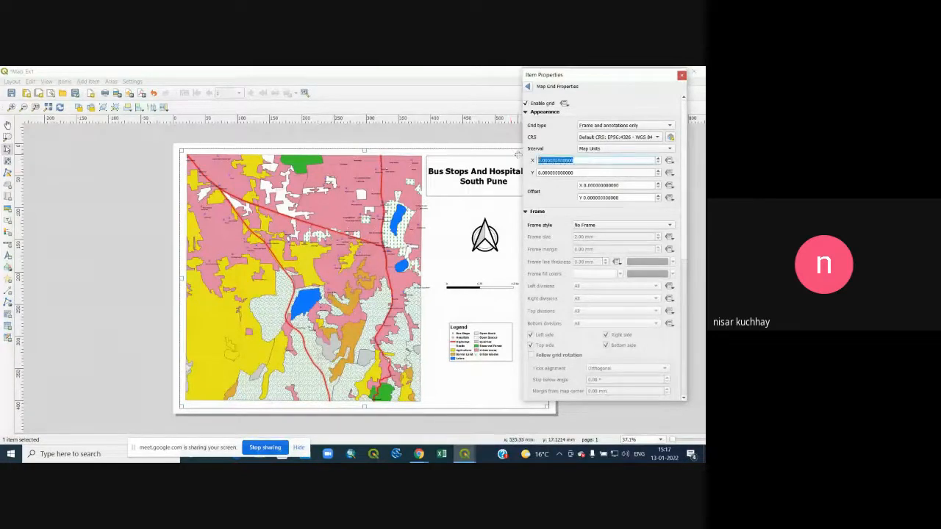
pyautogui.write('0.025')
pyautogui.press('Tab')
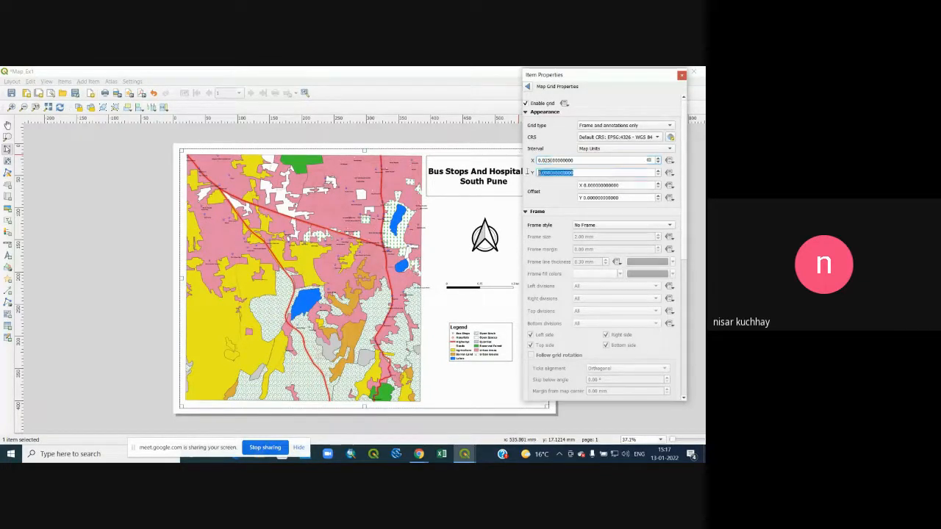
pyautogui.write('0.025')
pyautogui.press('Return')
# Compare the Zebra and No Frame styles on the grid, and set the frame style to Exterior Ticks
pyautogui.click(614, 225)
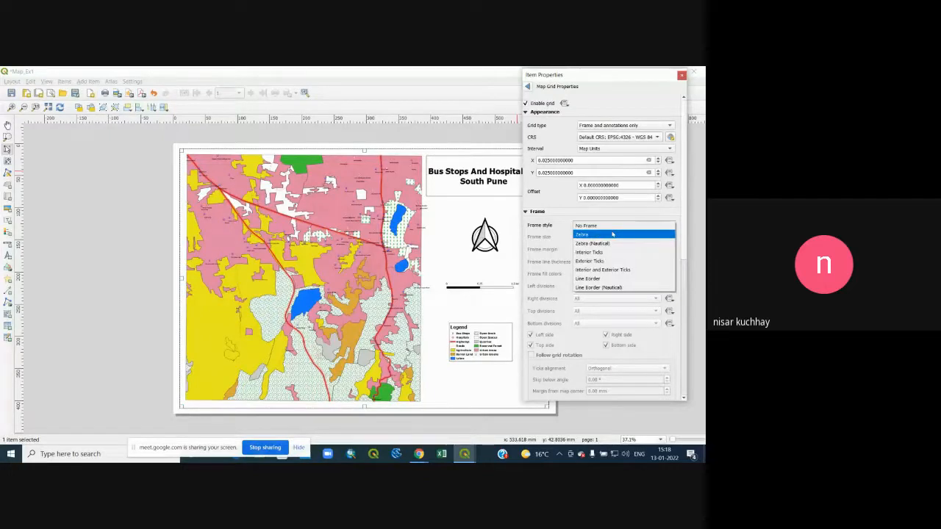
pyautogui.click(612, 234)
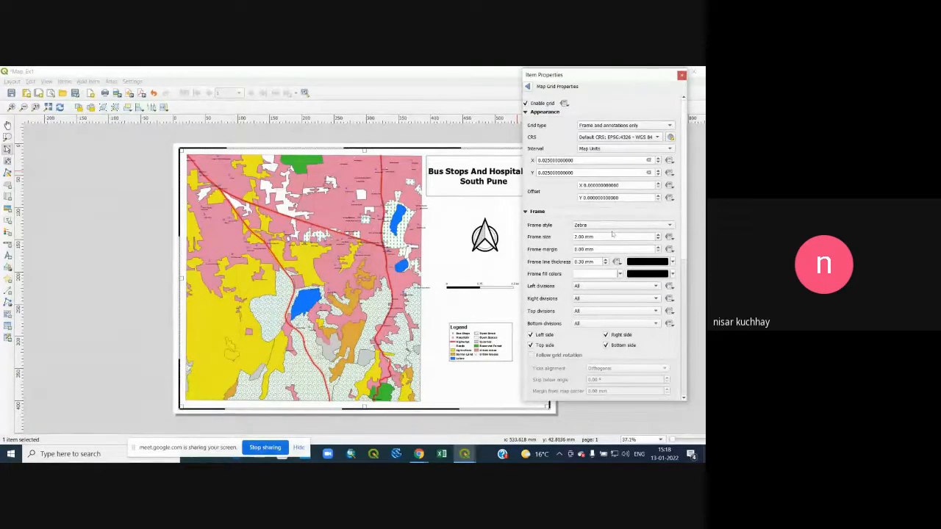
pyautogui.click(612, 225)
pyautogui.click(607, 213)
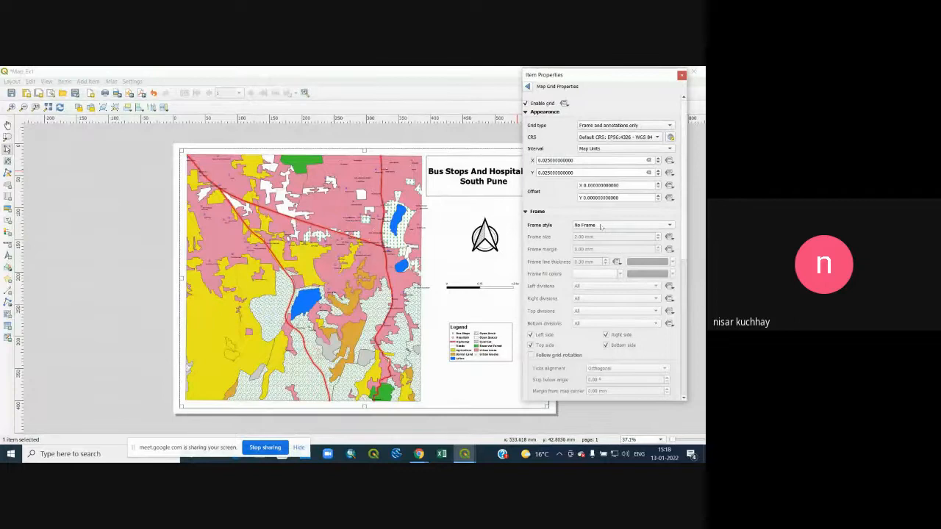
pyautogui.click(606, 225)
pyautogui.click(606, 234)
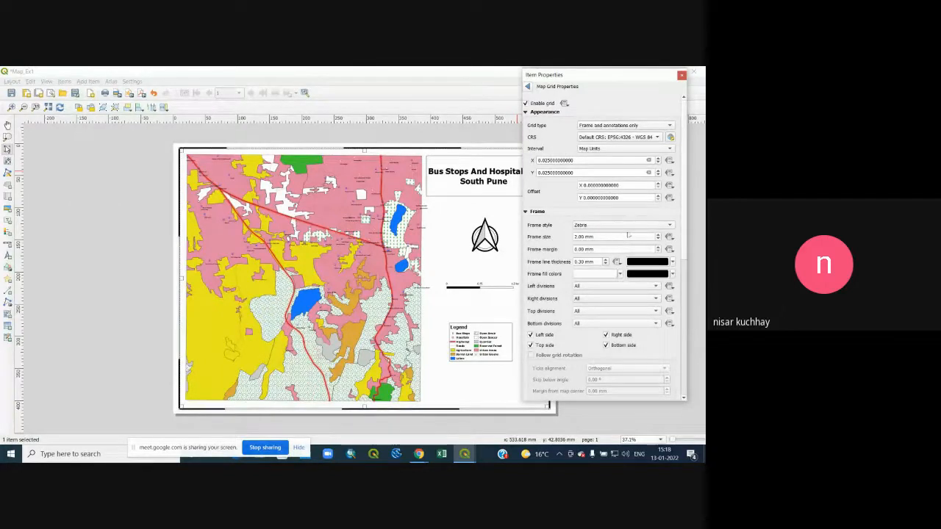
pyautogui.click(621, 225)
pyautogui.click(596, 252)
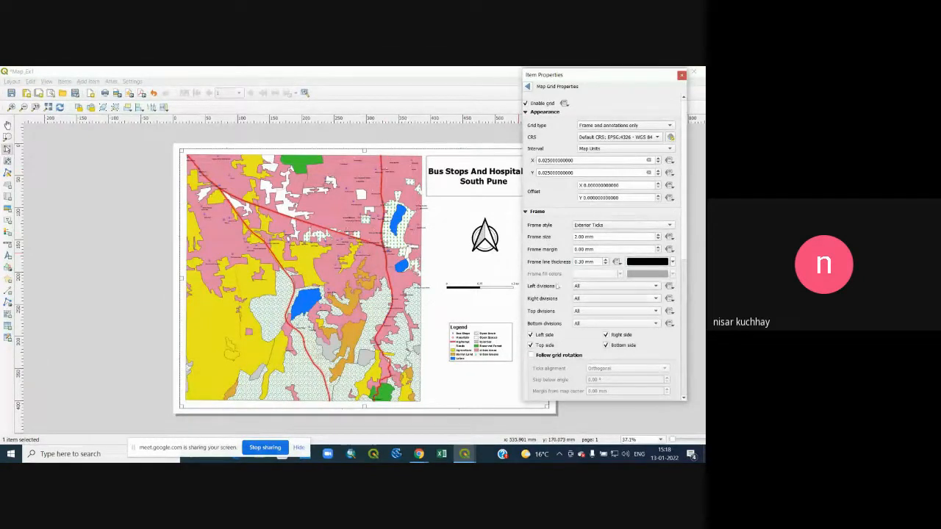
# Enable drawing of coordinates for the grid and set their format to Degree, Minute
pyautogui.scroll(-5, 579, 333)
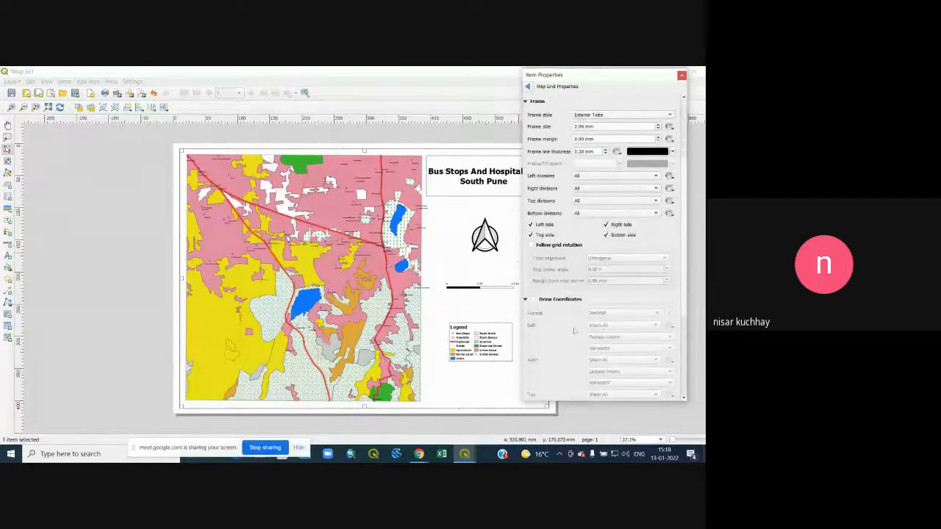
pyautogui.click(533, 300)
pyautogui.scroll(-4, 632, 280)
pyautogui.click(657, 226)
pyautogui.click(607, 243)
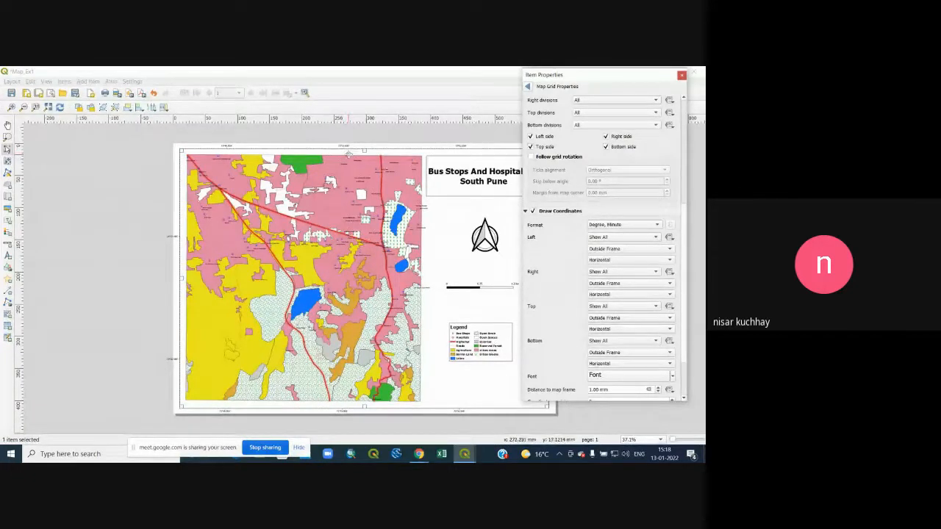
# Check the coordinate format and left-side placement options, keeping Degree, Minute and Outside Frame
pyautogui.click(623, 224)
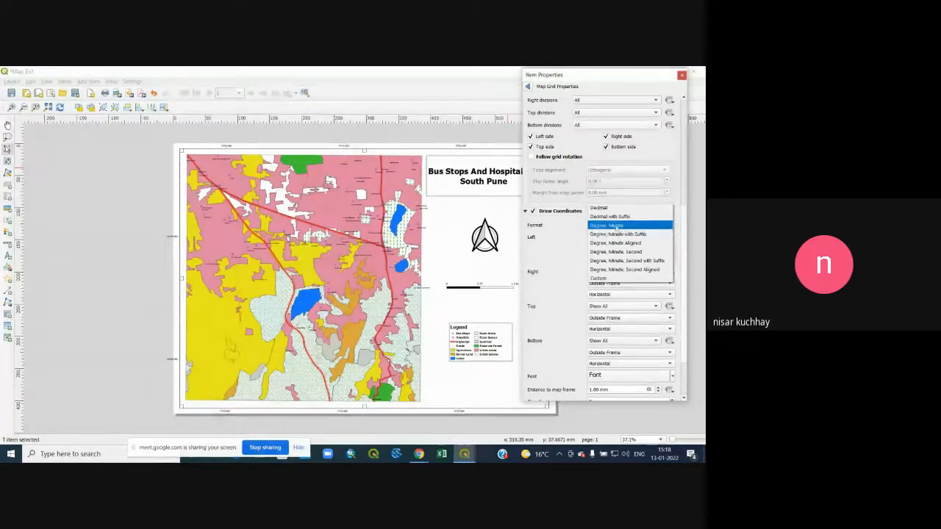
pyautogui.click(617, 227)
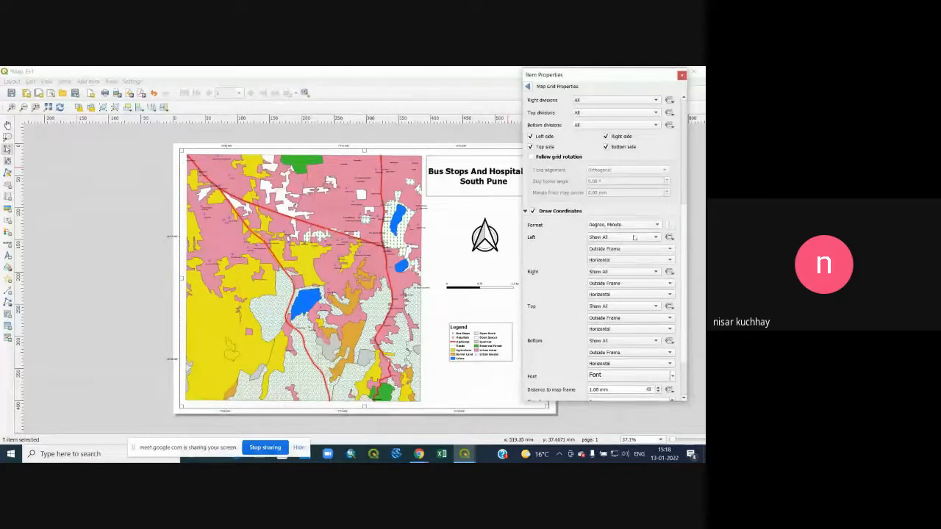
pyautogui.click(638, 253)
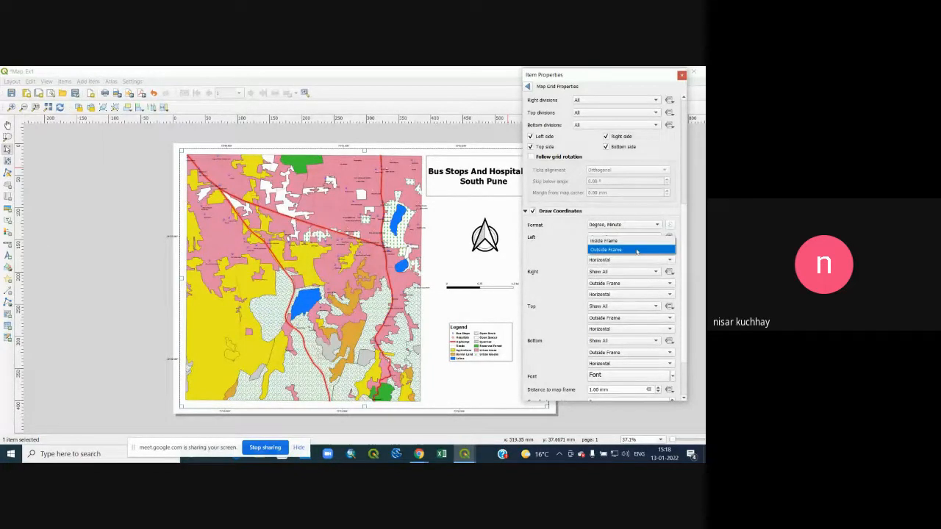
pyautogui.click(637, 252)
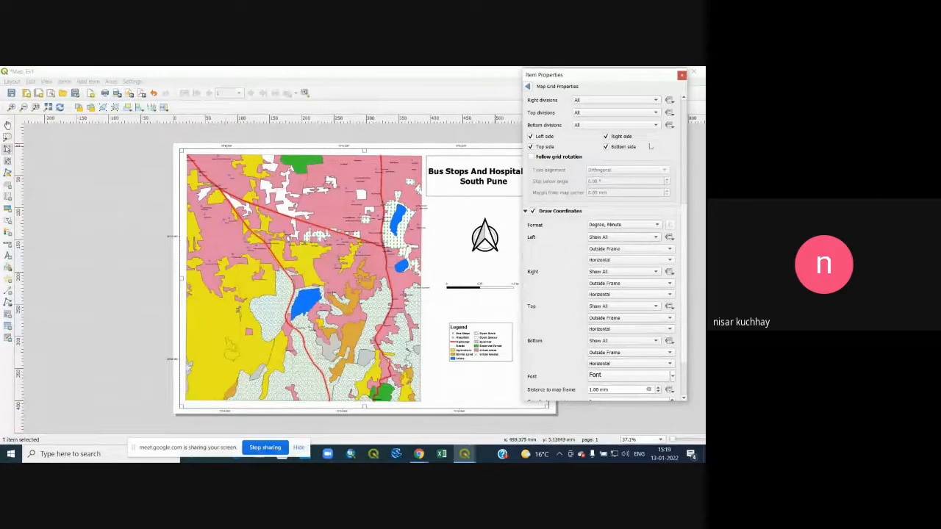
# Set the grid's X and Y intervals to 0.25 map units each
pyautogui.scroll(5, 688, 169)
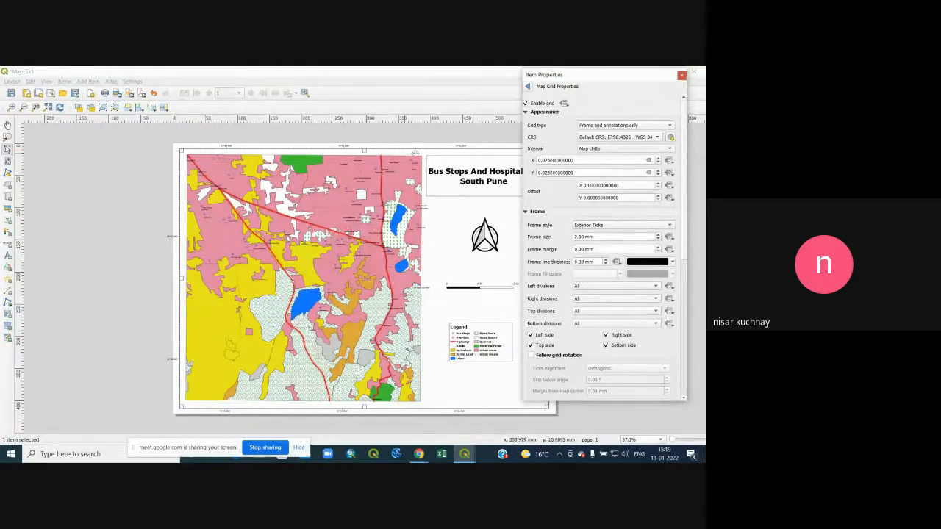
pyautogui.click(544, 160)
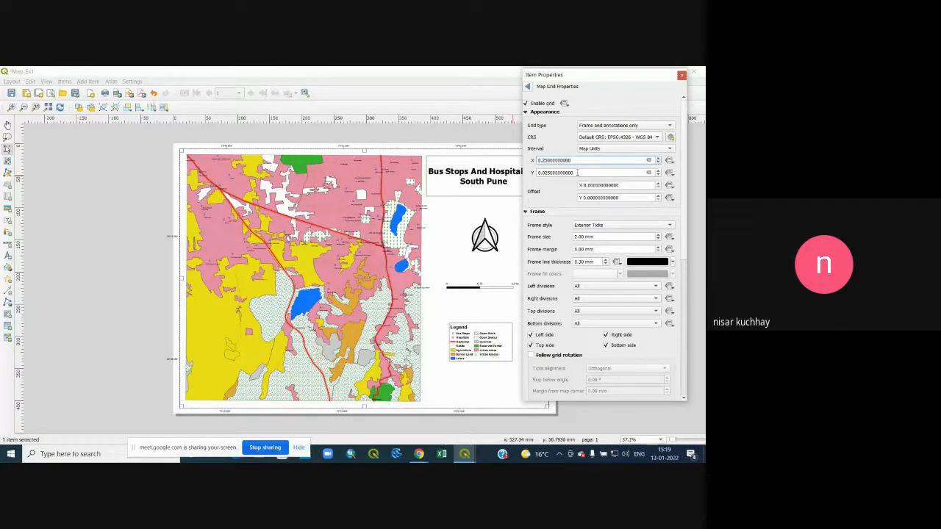
pyautogui.click(547, 173)
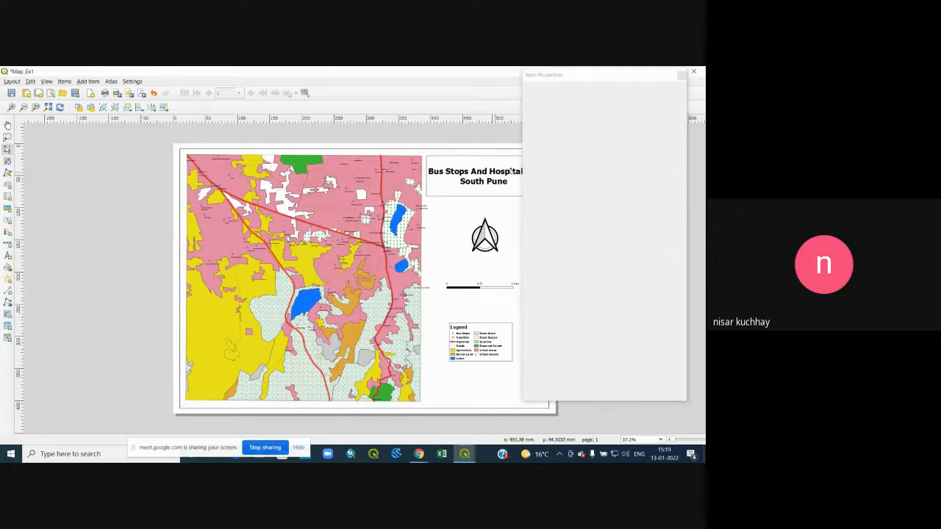
# Close the item properties, select the main map and reopen its item properties
pyautogui.click(681, 75)
pyautogui.rightClick(402, 228)
pyautogui.click(368, 219)
pyautogui.rightClick(368, 219)
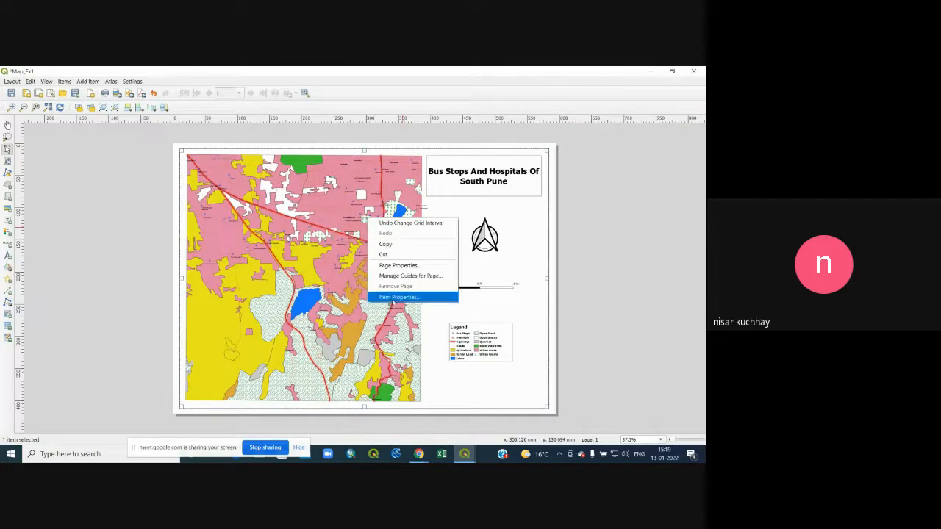
pyautogui.click(397, 297)
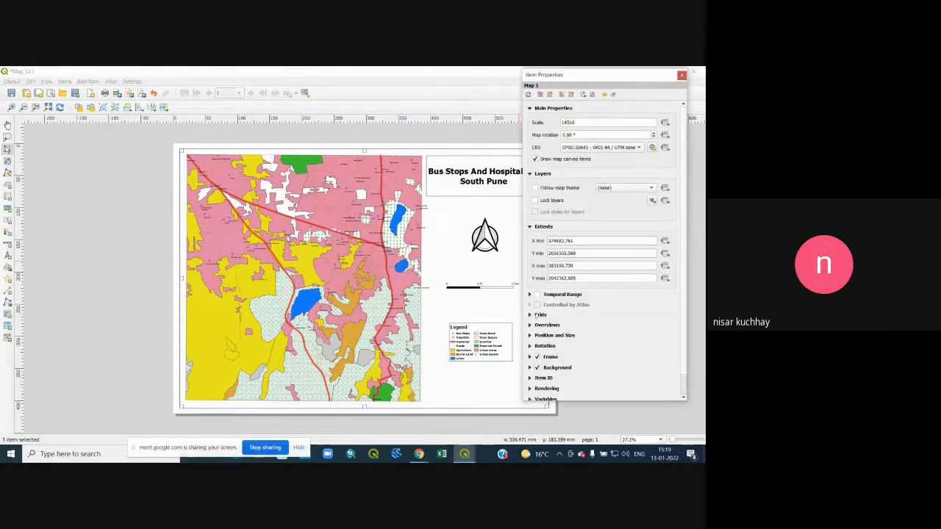
# Open the properties of Grid 1 on the main map and set its X and Y intervals to 0.0025 map units
pyautogui.click(536, 315)
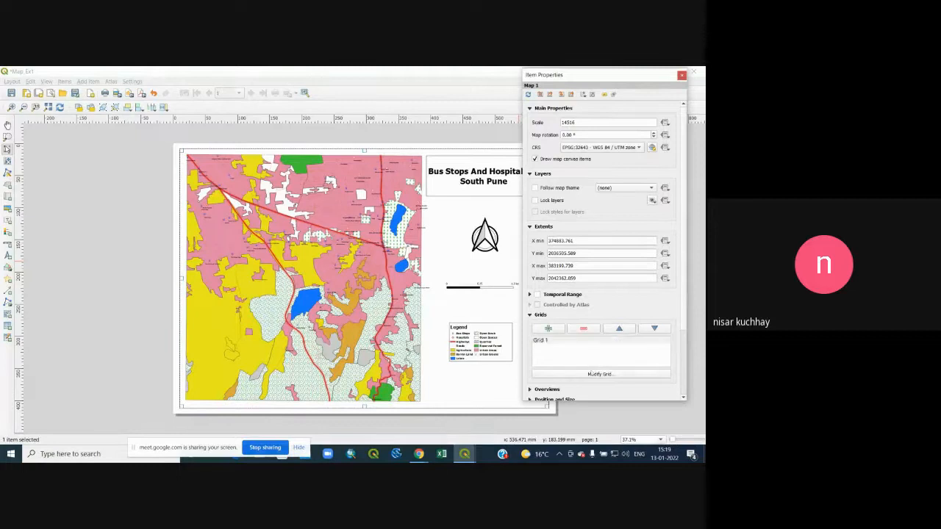
pyautogui.click(592, 374)
pyautogui.click(544, 160)
pyautogui.write('0')
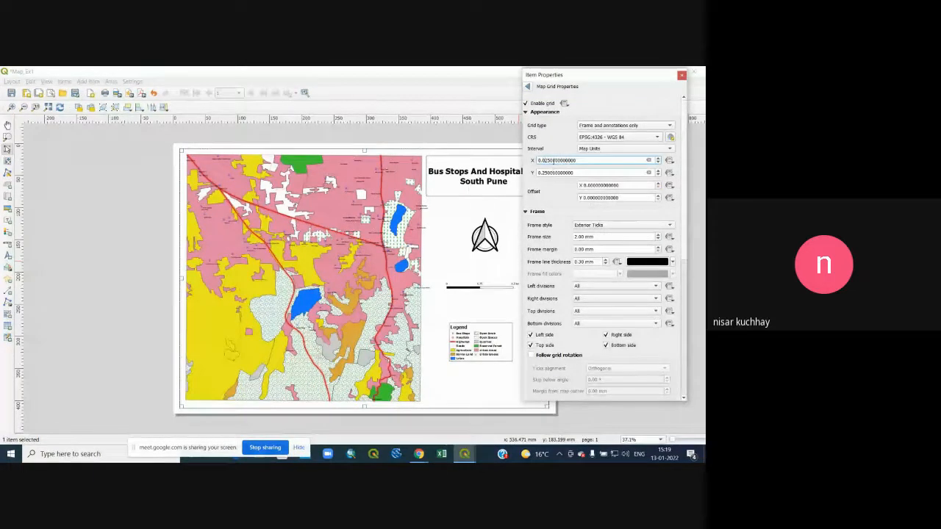
pyautogui.write('0')
pyautogui.click(543, 172)
pyautogui.write('00')
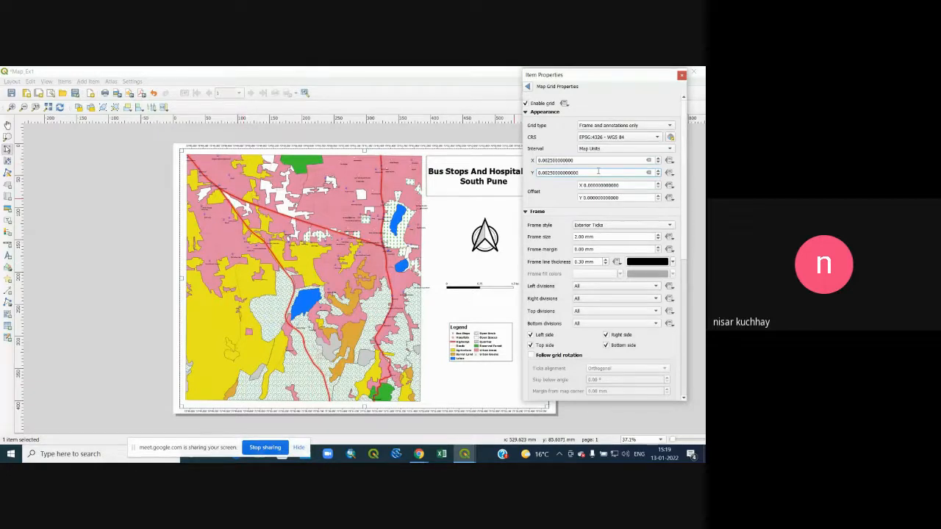
pyautogui.press('Tab')
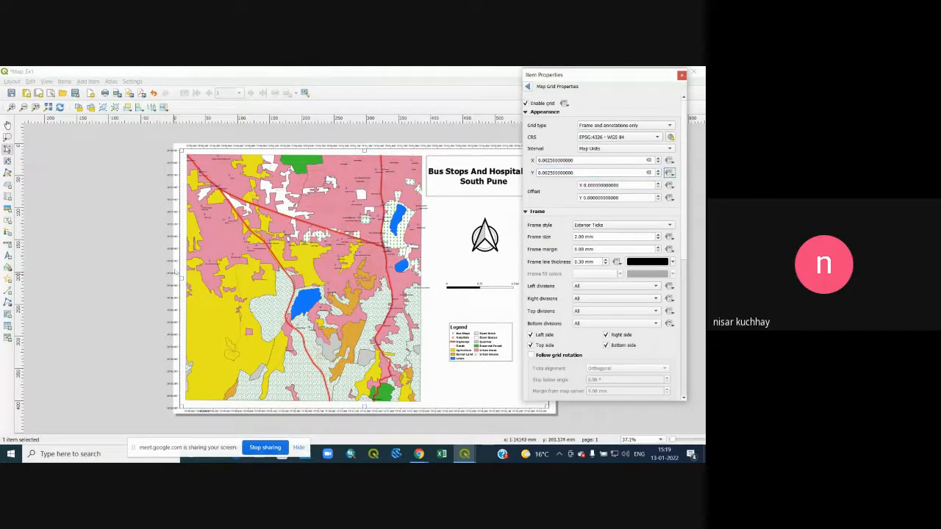
# Set the grid's X and Y intervals to 0.002 map units each
pyautogui.click(551, 172)
pyautogui.press('BackSpace')
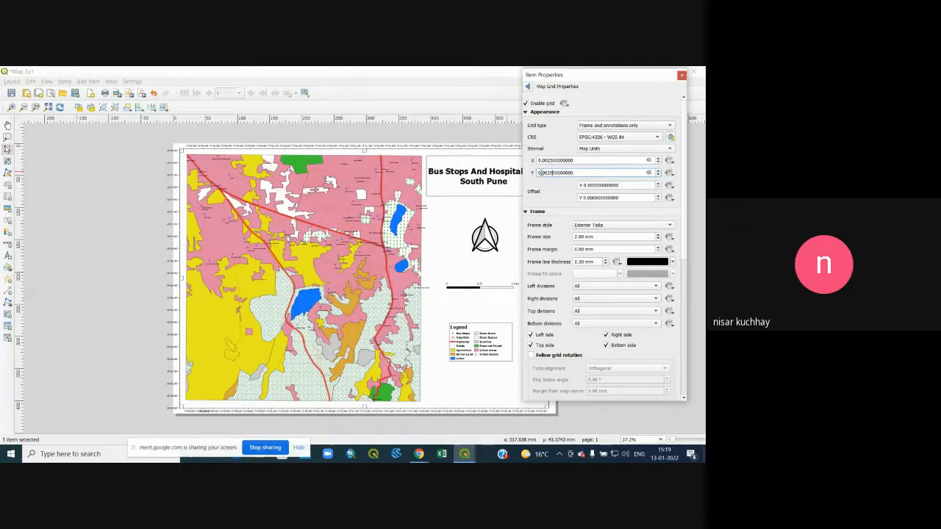
pyautogui.click(551, 161)
pyautogui.press('BackSpace')
pyautogui.click(579, 173)
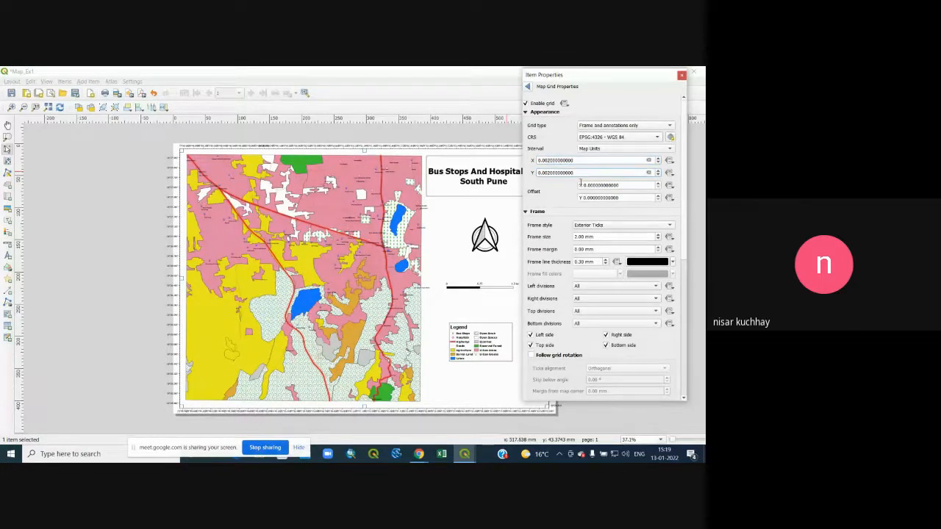
pyautogui.moveTo(598, 162); pyautogui.dragTo(508, 162)
pyautogui.write('0')
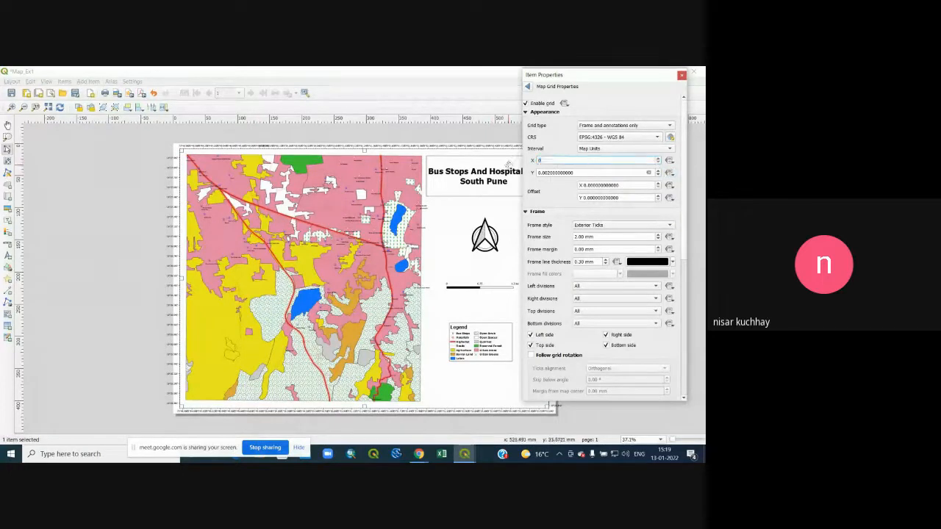
pyautogui.write('.002')
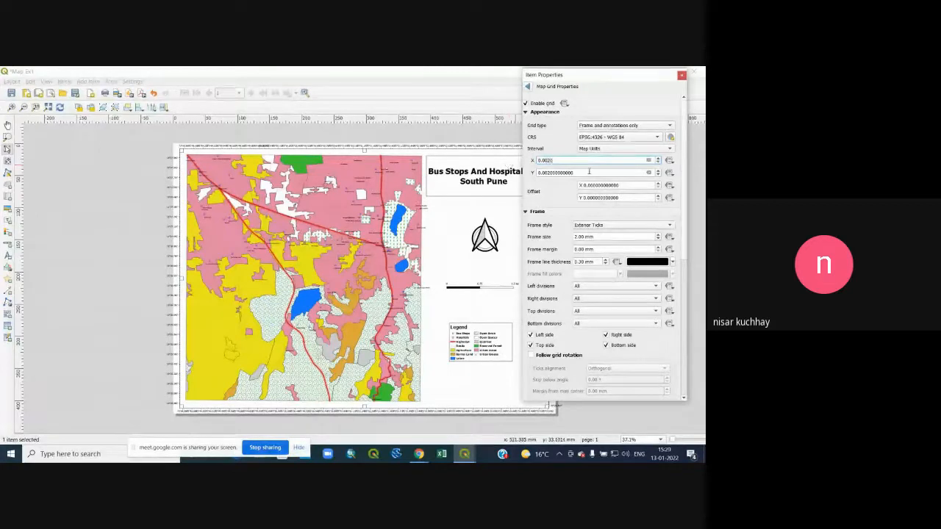
pyautogui.press('Tab')
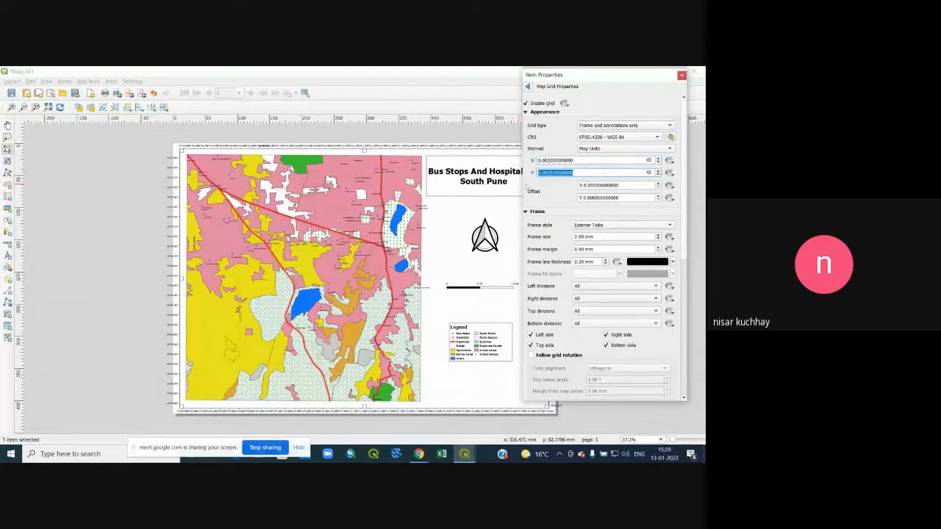
pyautogui.write('0.002')
pyautogui.press('Return')
# Set the grid's X and Y intervals to 0.026 map units each
pyautogui.doubleClick(578, 160)
pyautogui.write('0.')
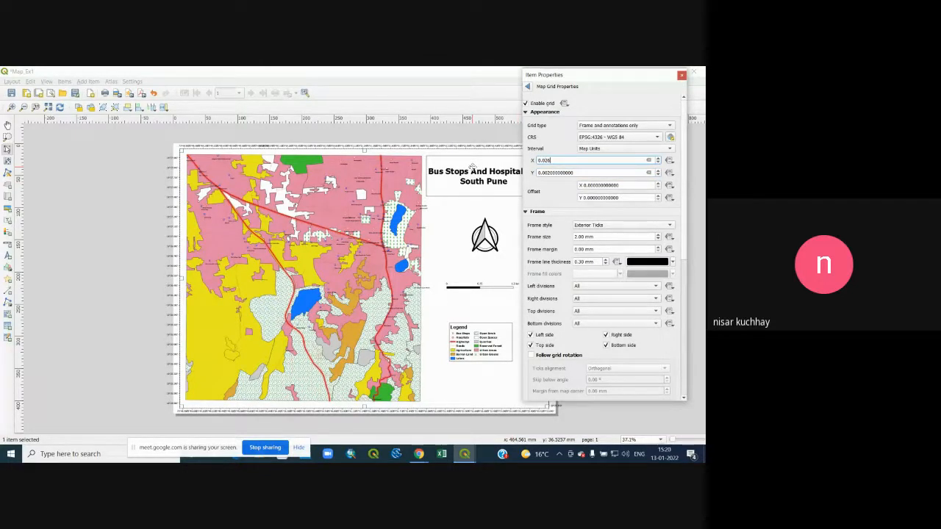
pyautogui.doubleClick(582, 173)
pyautogui.write('0.026')
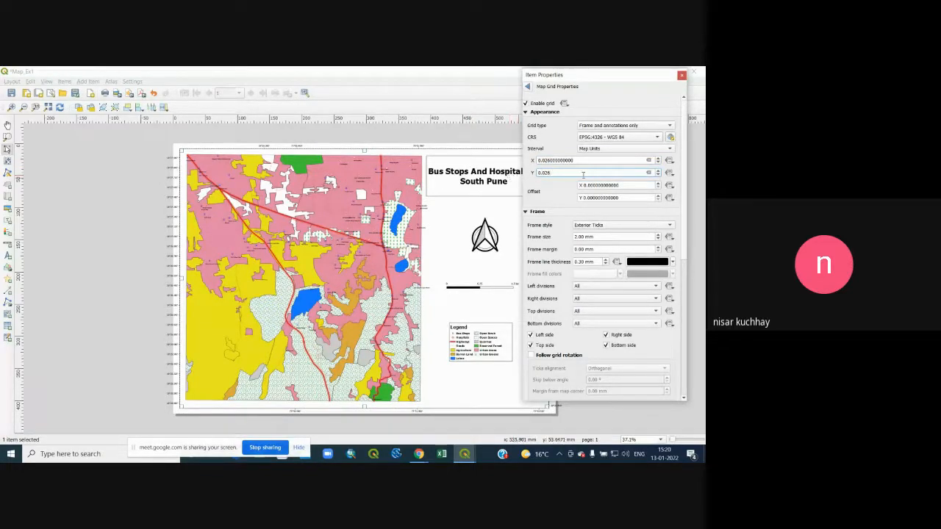
pyautogui.press('Return')
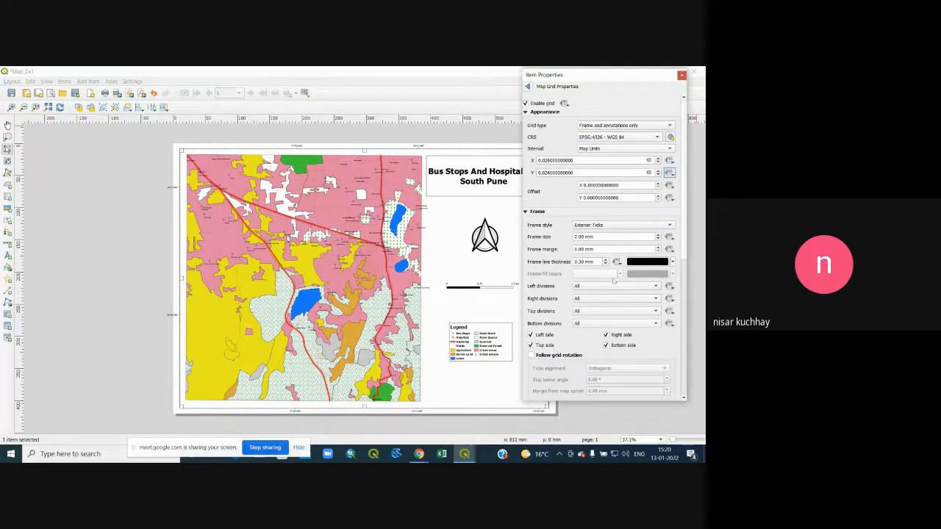
# Set the grid frame's line thickness to 1.30 mm, keeping frame size 2.00 mm, margin 0.00 mm and a black line colour
pyautogui.click(607, 260)
pyautogui.click(658, 235)
pyautogui.click(658, 235)
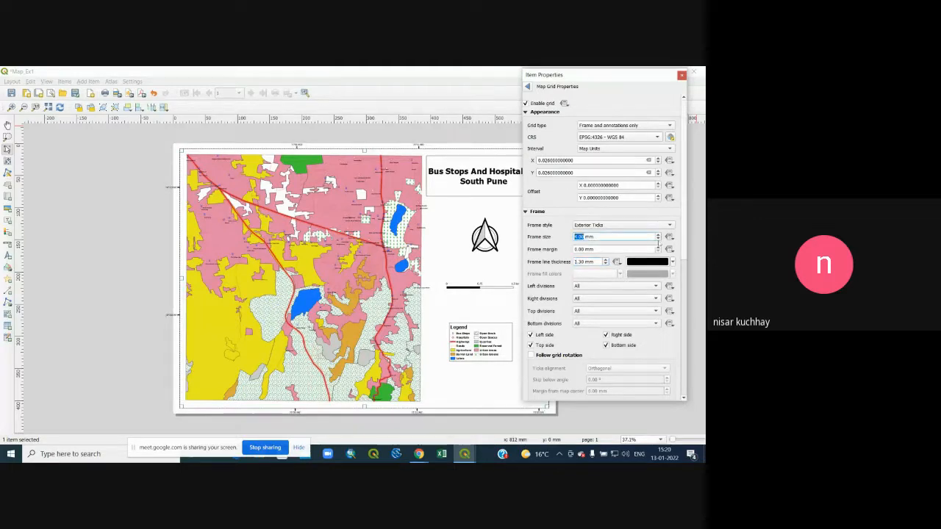
pyautogui.click(658, 239)
pyautogui.click(658, 239)
pyautogui.click(658, 251)
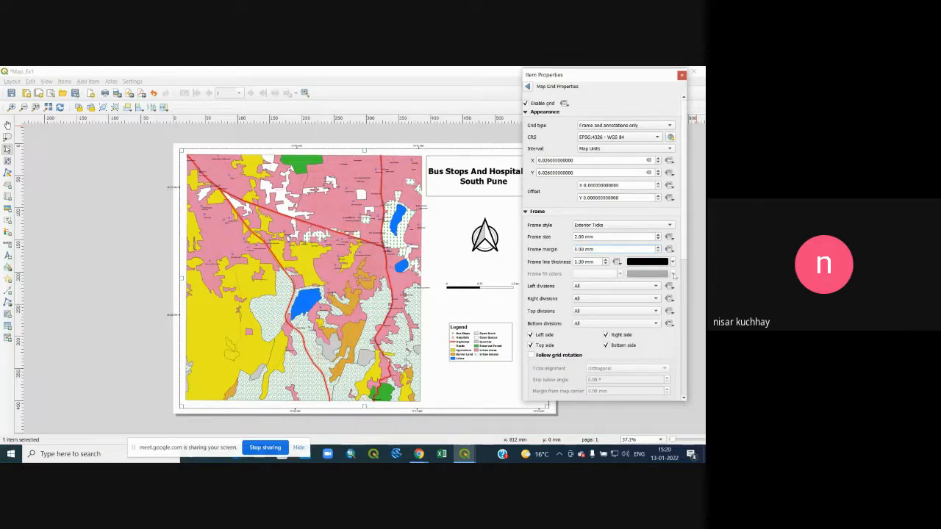
pyautogui.click(672, 262)
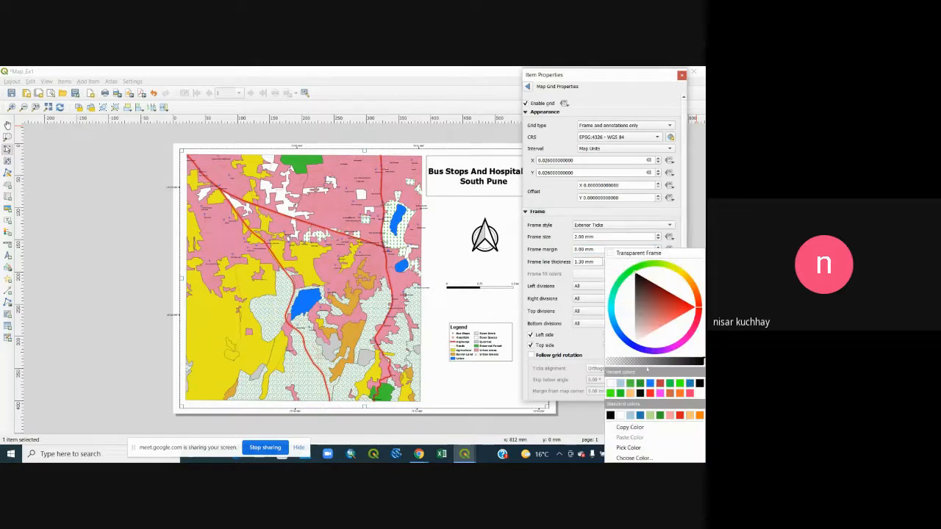
pyautogui.click(640, 394)
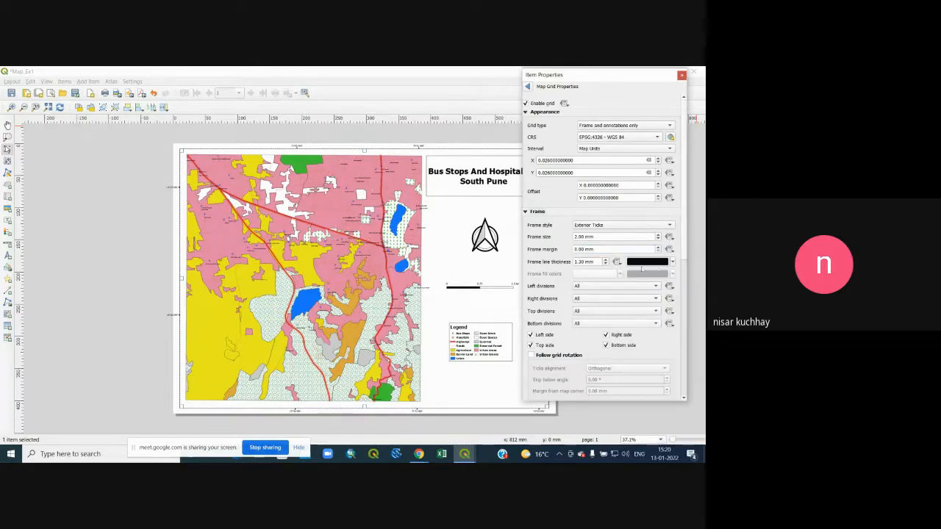
# Reopen the map's item properties and disable the right-side grid coordinates, keeping Show All for the left side
pyautogui.click(682, 76)
pyautogui.rightClick(393, 217)
pyautogui.click(419, 294)
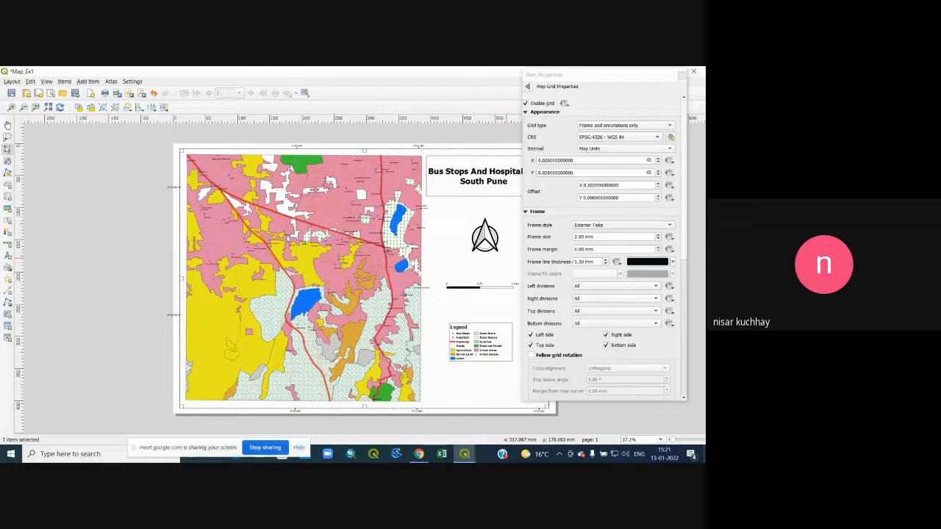
pyautogui.scroll(-1, 585, 286)
pyautogui.click(535, 211)
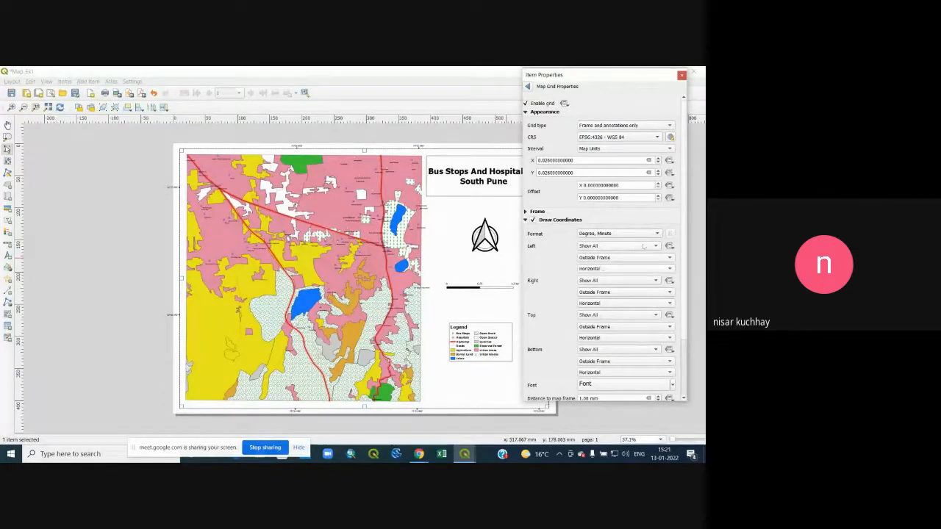
pyautogui.click(632, 247)
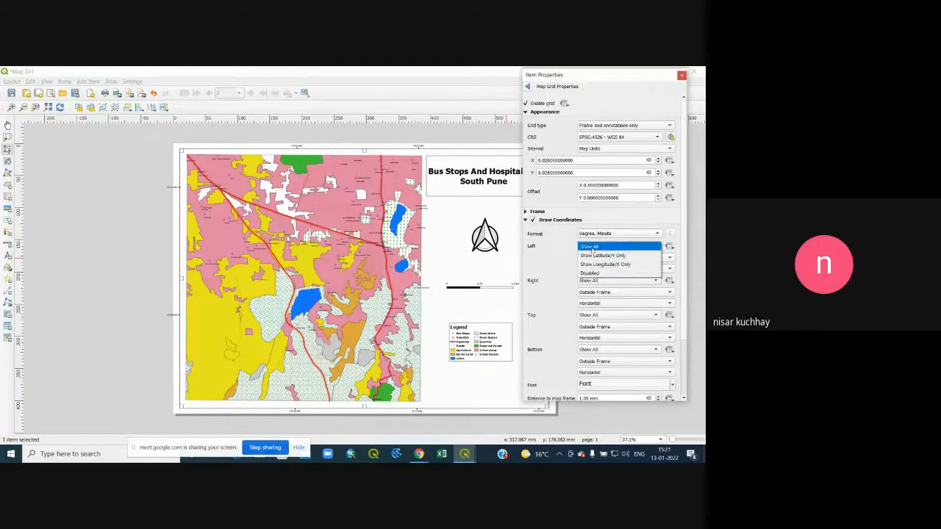
pyautogui.click(593, 249)
pyautogui.click(607, 283)
pyautogui.click(602, 308)
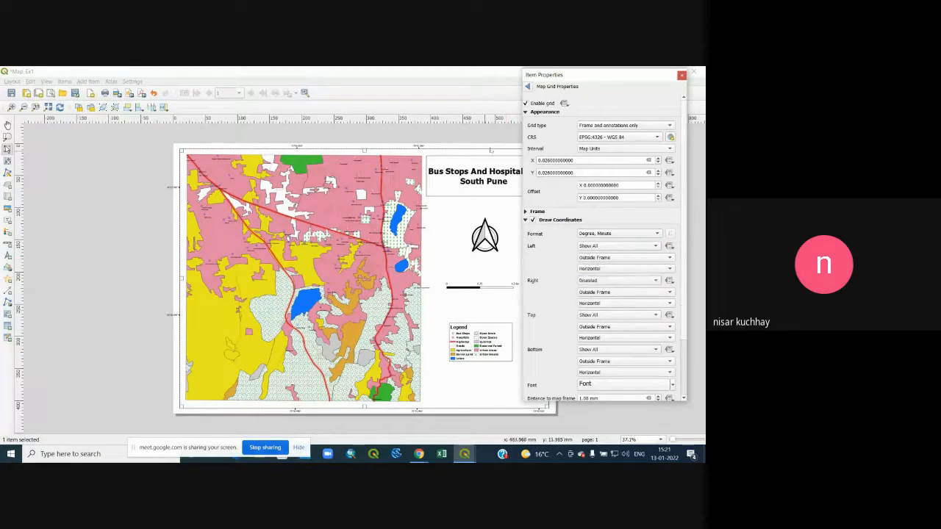
# Disable the top-side grid coordinates, keep Show All for the bottom side, and reopen the map's item properties
pyautogui.moveTo(638, 76); pyautogui.dragTo(572, 107)
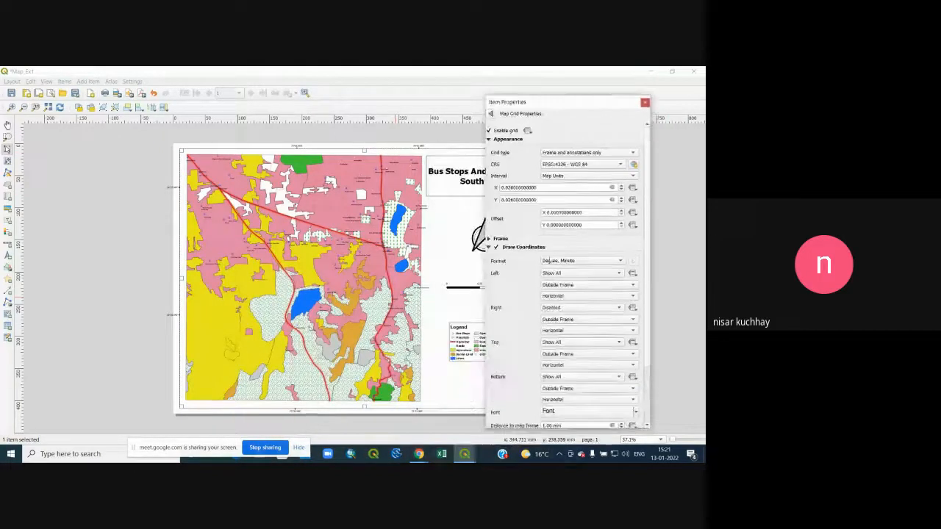
pyautogui.click(573, 342)
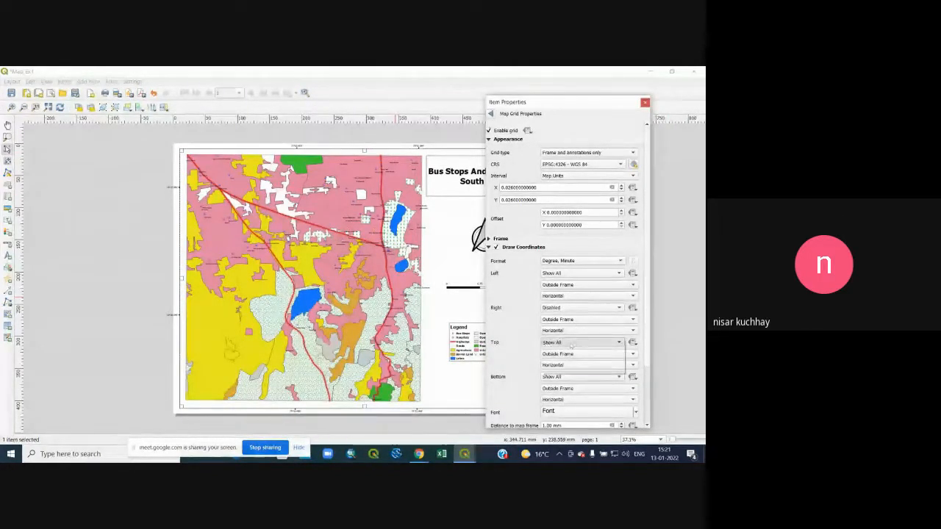
pyautogui.click(569, 370)
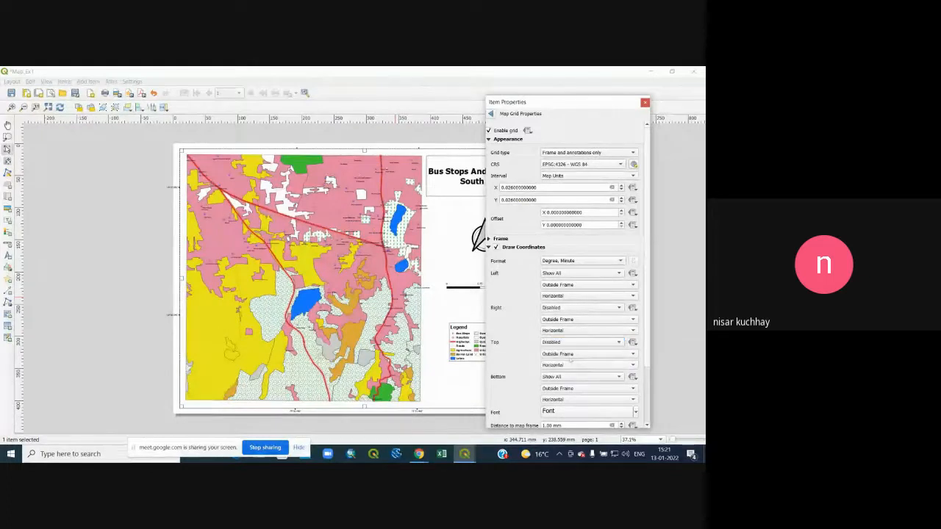
pyautogui.click(571, 379)
pyautogui.click(569, 378)
pyautogui.click(644, 101)
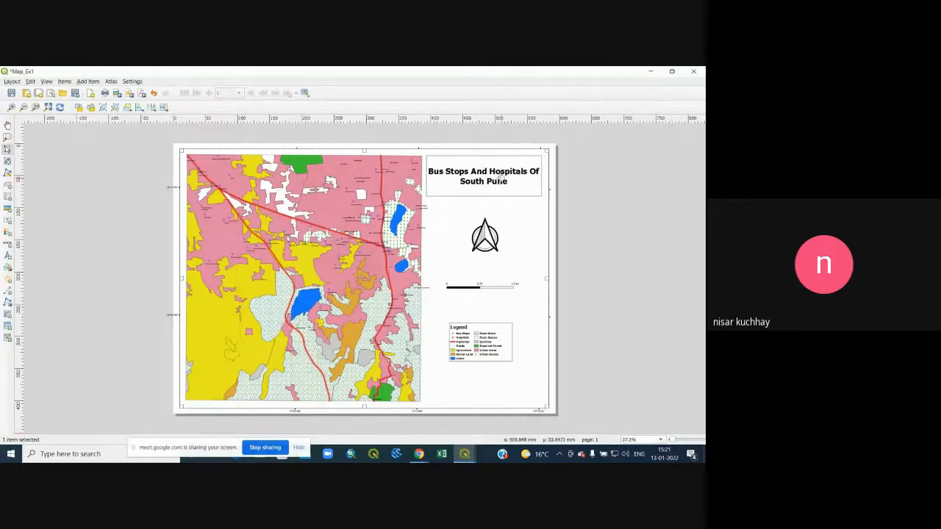
pyautogui.rightClick(409, 193)
pyautogui.click(441, 272)
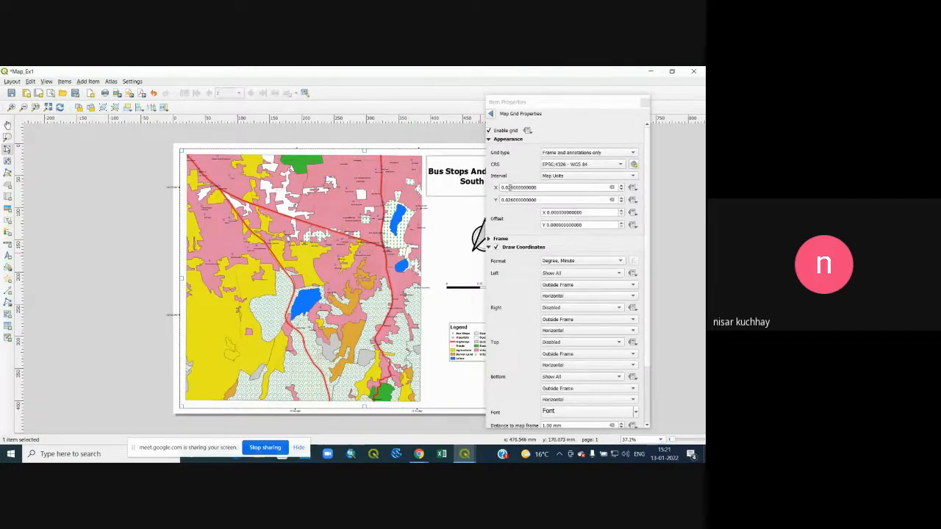
# Try X and Y grid intervals of 0.0226 and 0.226 map units
pyautogui.click(509, 188)
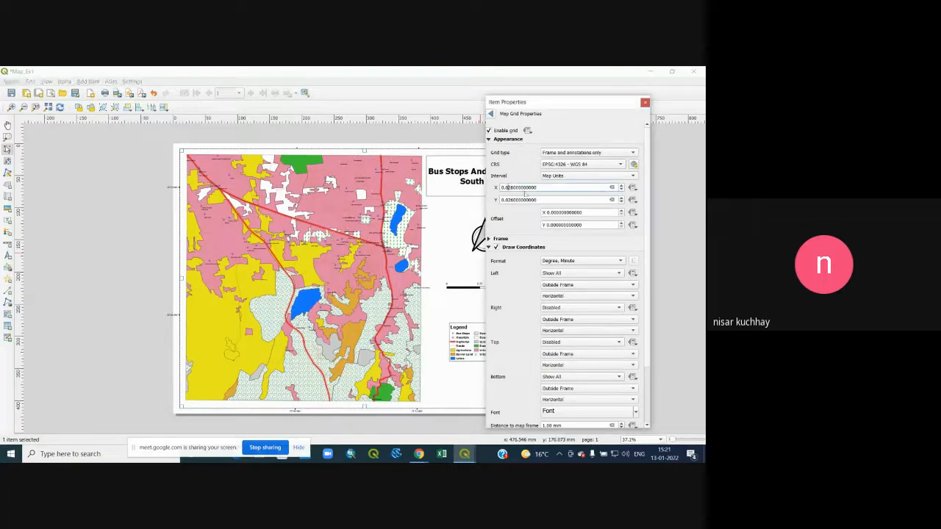
pyautogui.write('2')
pyautogui.click(507, 199)
pyautogui.write('2')
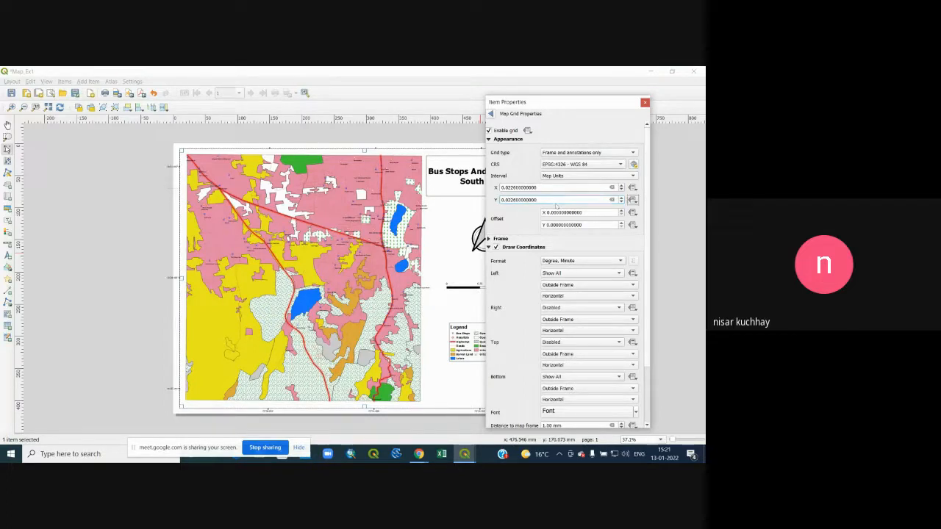
pyautogui.press('BackSpace')
pyautogui.click(509, 188)
pyautogui.press('BackSpace')
# Set the grid's X and Y intervals to 1 map unit each
pyautogui.moveTo(535, 188); pyautogui.dragTo(491, 190)
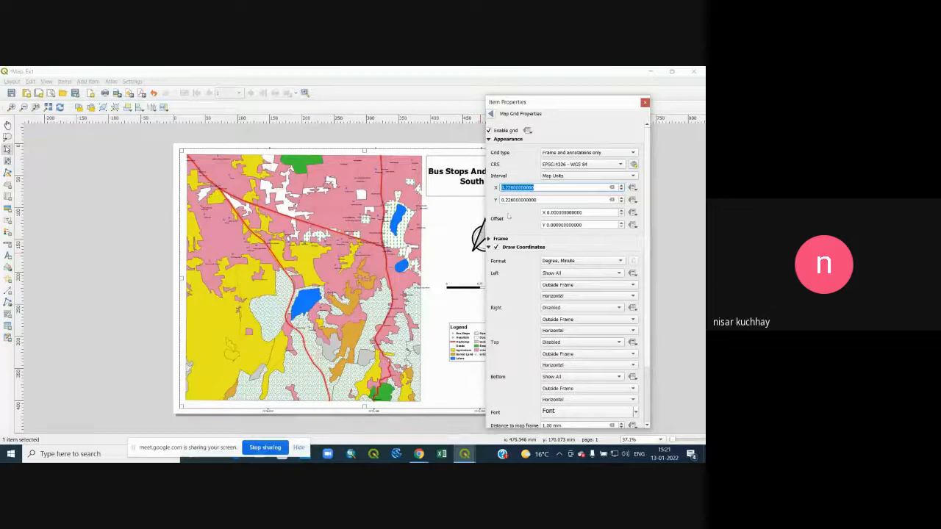
pyautogui.write('1')
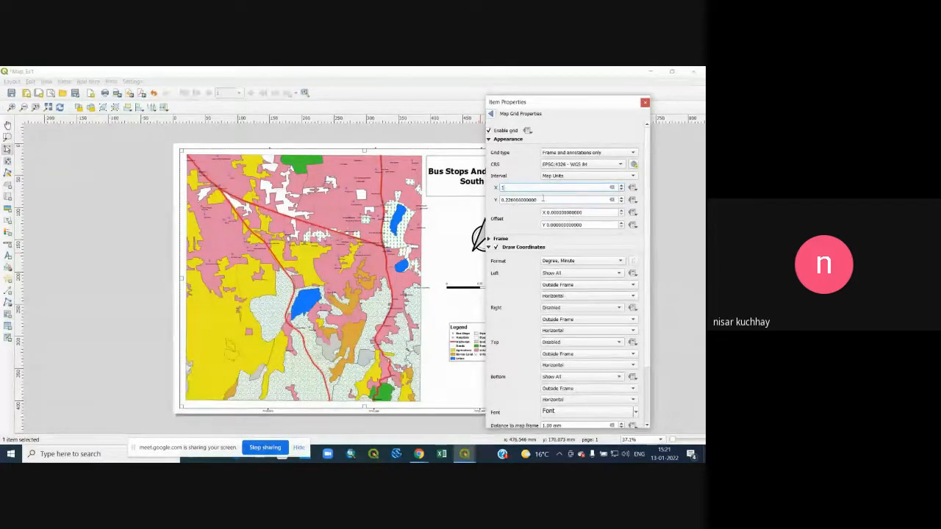
pyautogui.press('Tab')
pyautogui.write('1')
pyautogui.press('Return')
# Set the grid's X and Y intervals to 0.5 map units each
pyautogui.moveTo(547, 187); pyautogui.dragTo(479, 189)
pyautogui.write('1')
pyautogui.write('5')
pyautogui.press('Tab')
pyautogui.write('.5')
pyautogui.press('Tab')
# Try X and Y grid intervals of 0.15 and 0.35 map units
pyautogui.click(506, 189)
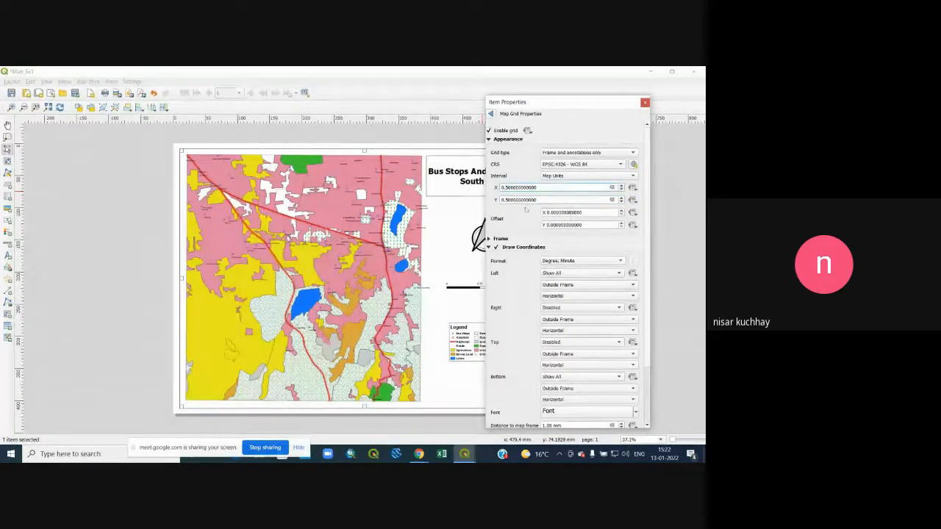
pyautogui.write('1')
pyautogui.write('1')
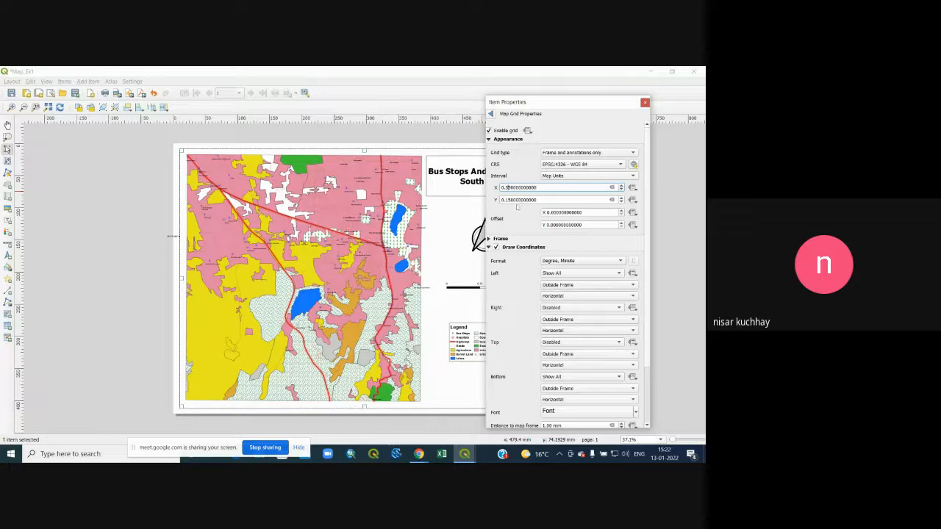
pyautogui.click(504, 199)
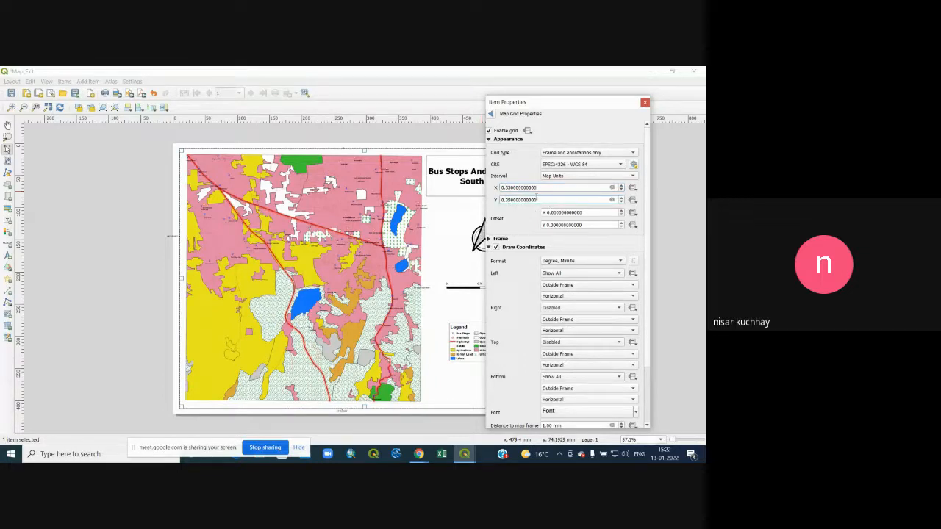
# Set the grid's X and Y intervals to 0.25 map units each, keeping both offsets at 0
pyautogui.doubleClick(543, 187)
pyautogui.press('BackSpace')
pyautogui.write('.25')
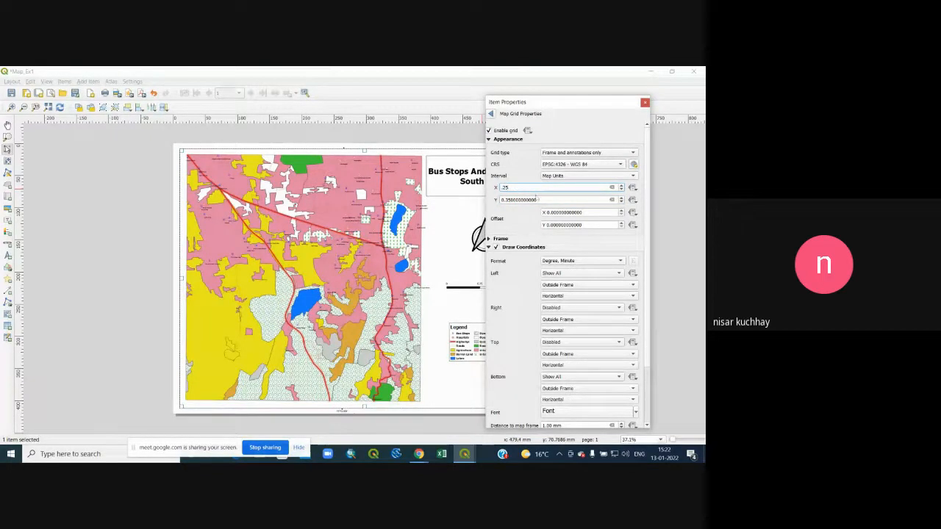
pyautogui.press('Tab')
pyautogui.write('.25')
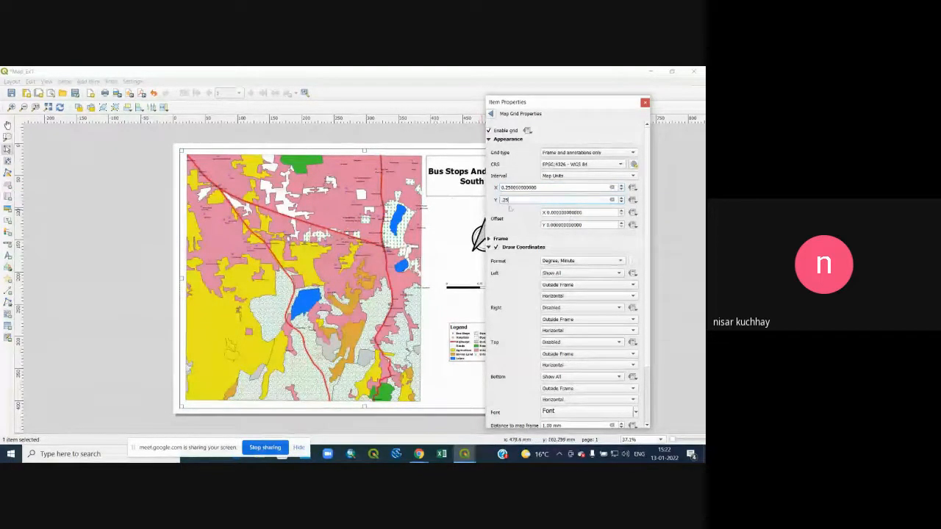
pyautogui.press('Tab')
pyautogui.click(562, 224)
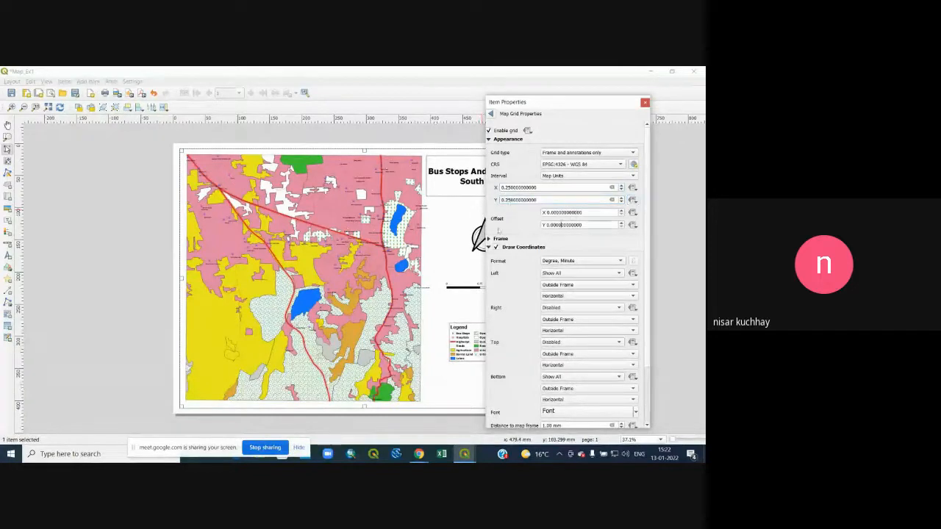
# Try grid intervals of 0.025 and 0.035 map units for both X and Y
pyautogui.click(503, 199)
pyautogui.click(506, 188)
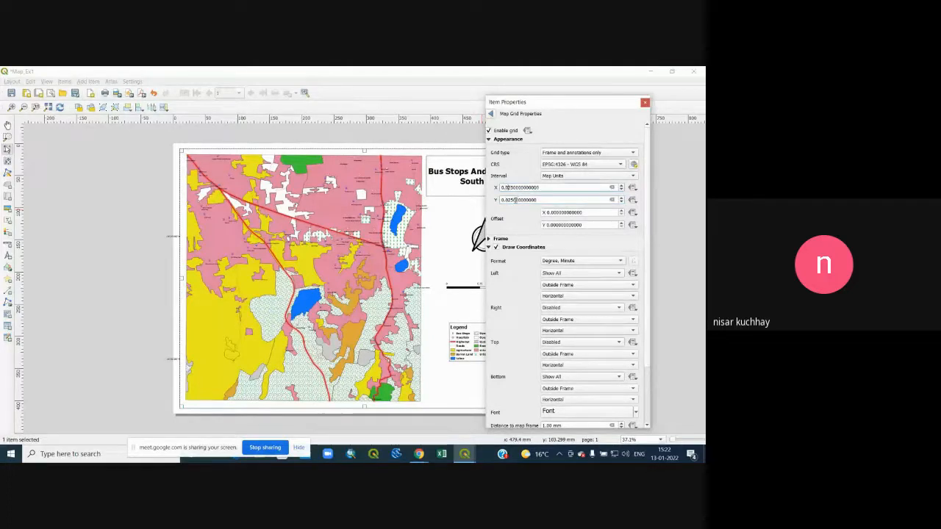
pyautogui.press('BackSpace')
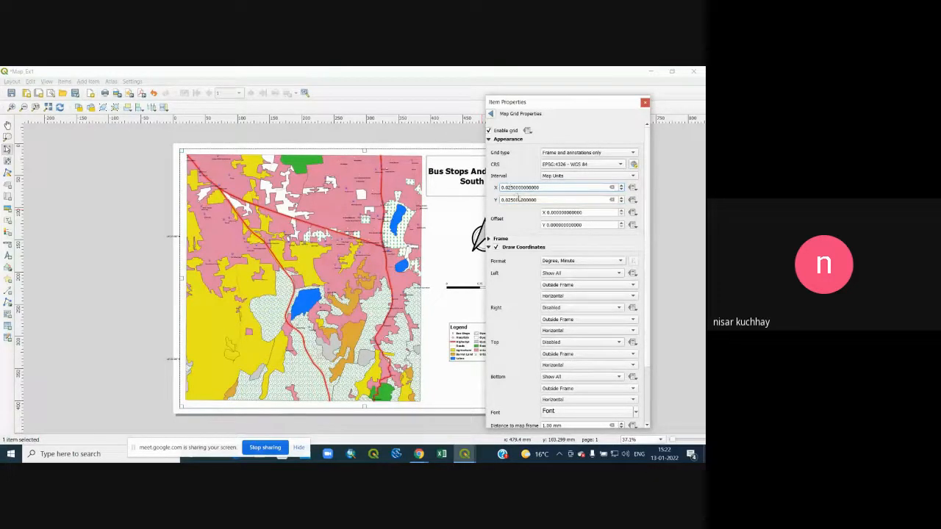
pyautogui.write('3')
pyautogui.click(508, 199)
pyautogui.write('3')
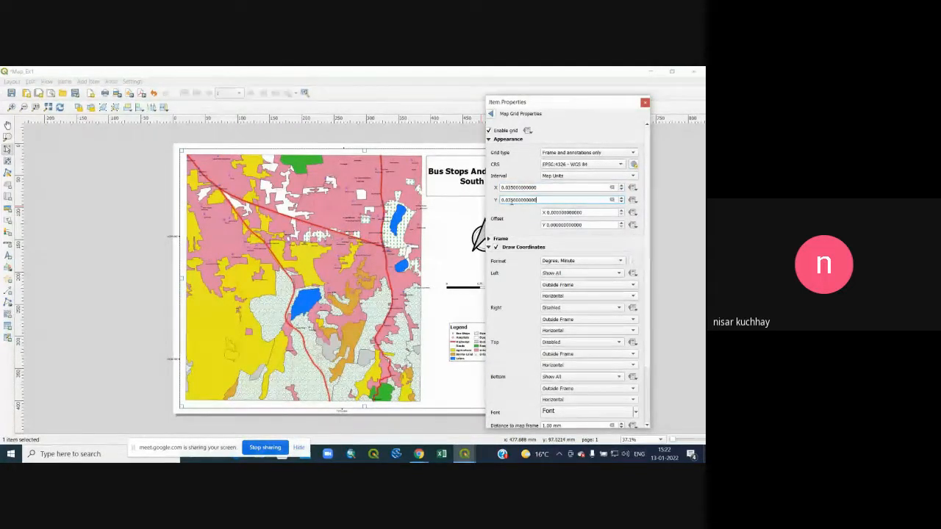
# Try grid intervals of 0.015 and 0.014 map units for both X and Y
pyautogui.click(513, 200)
pyautogui.write('1')
pyautogui.click(553, 200)
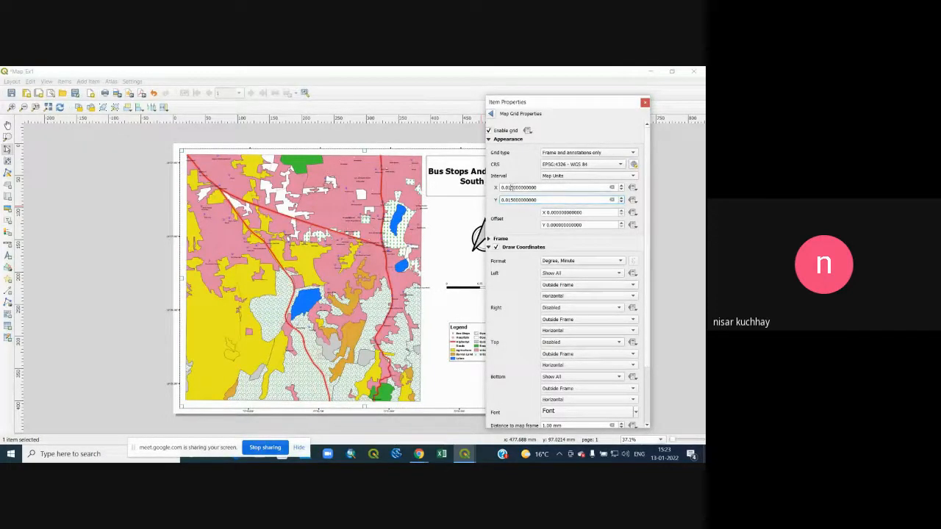
pyautogui.click(511, 188)
pyautogui.press('BackSpace')
pyautogui.write('15')
pyautogui.click(517, 199)
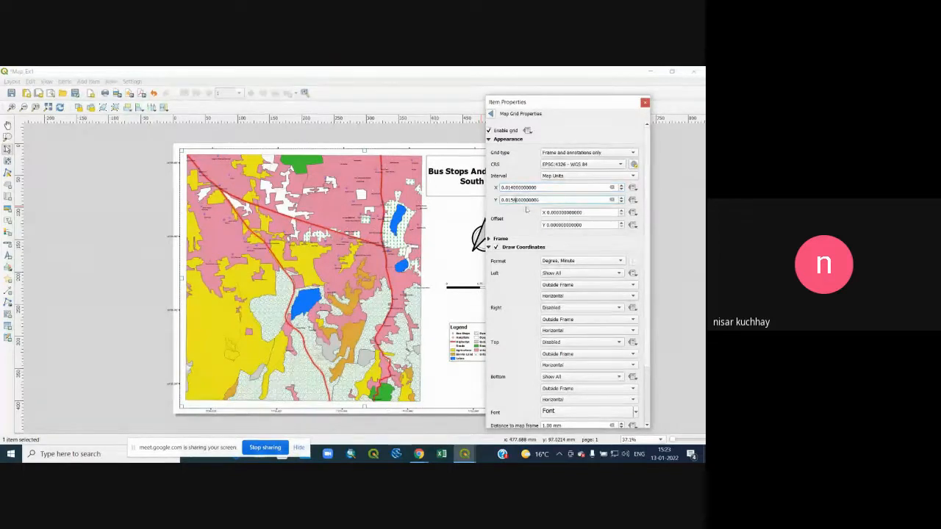
pyautogui.press('BackSpace')
pyautogui.press('BackSpace')
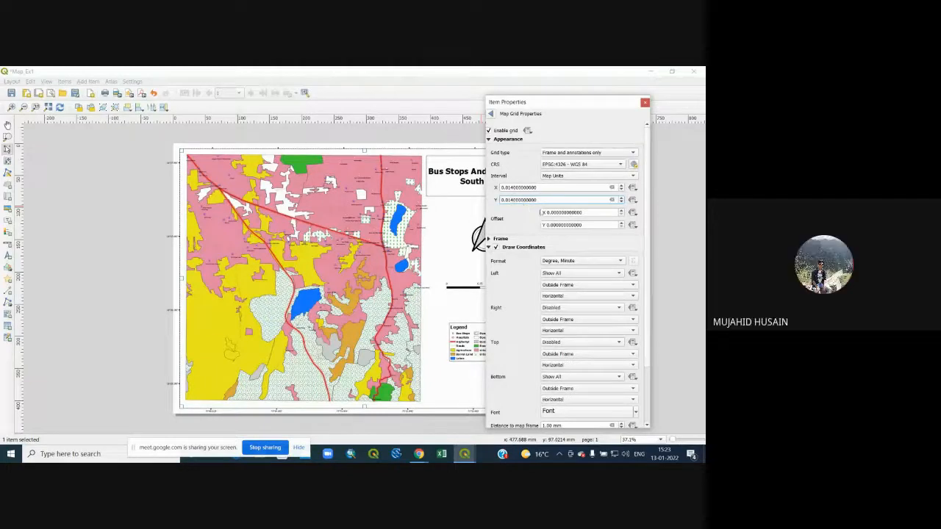
# Set the grid's X and Y intervals to 0.013 map units each
pyautogui.write('14')
pyautogui.press('BackSpace')
pyautogui.press('BackSpace')
pyautogui.click(514, 187)
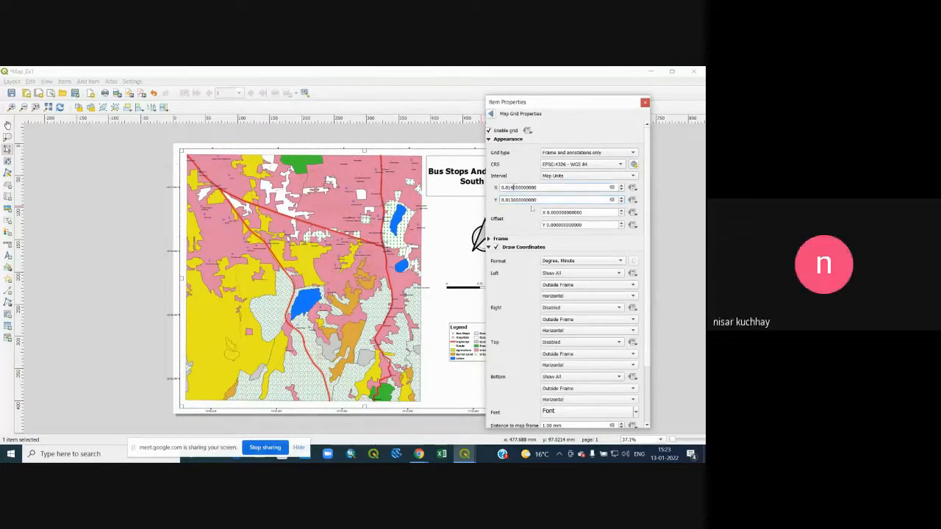
pyautogui.press('BackSpace')
pyautogui.click(563, 213)
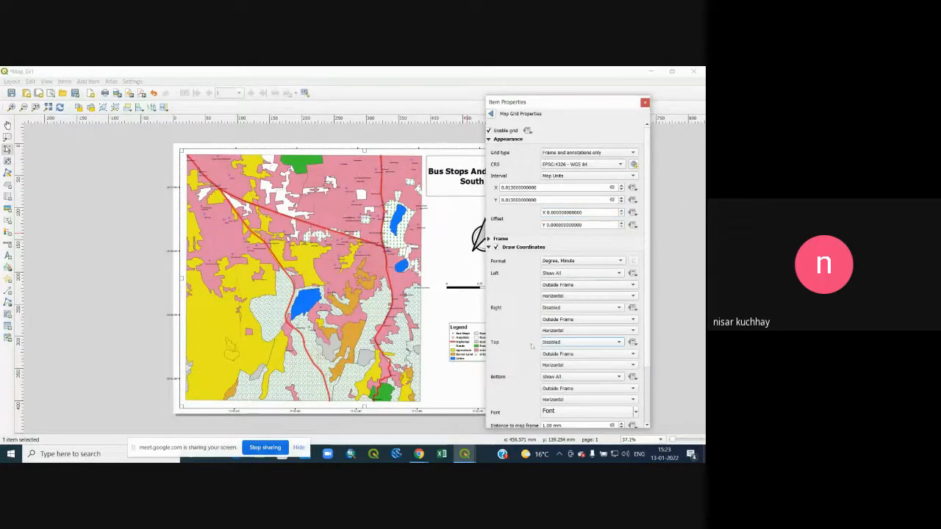
# Set the grid's left coordinates to Show All, Outside Frame and Vertical Ascending, and close the item properties
pyautogui.scroll(-3, 572, 274)
pyautogui.scroll(-2, 529, 330)
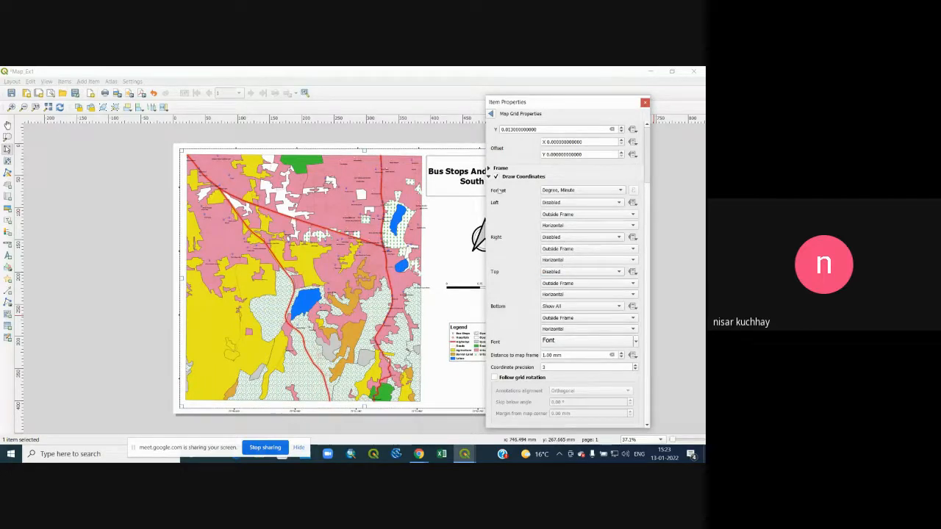
pyautogui.click(489, 168)
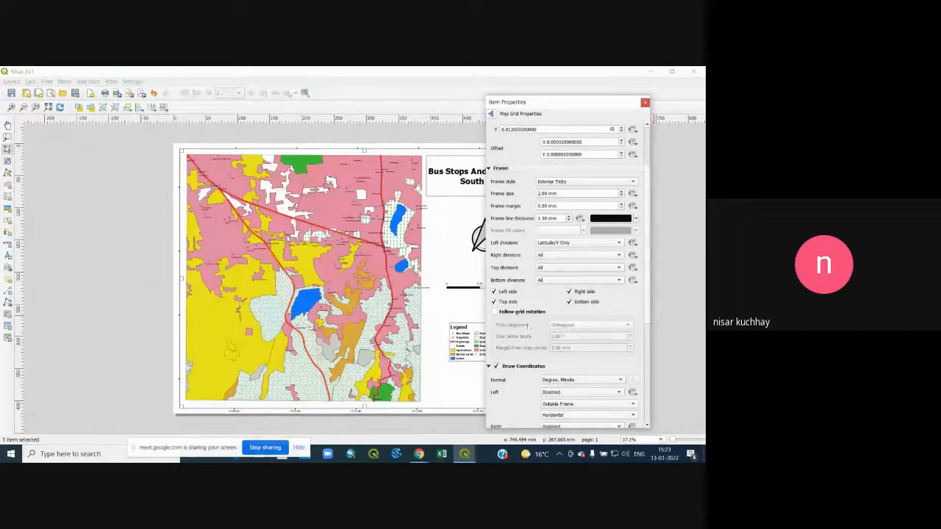
pyautogui.scroll(-5, 528, 326)
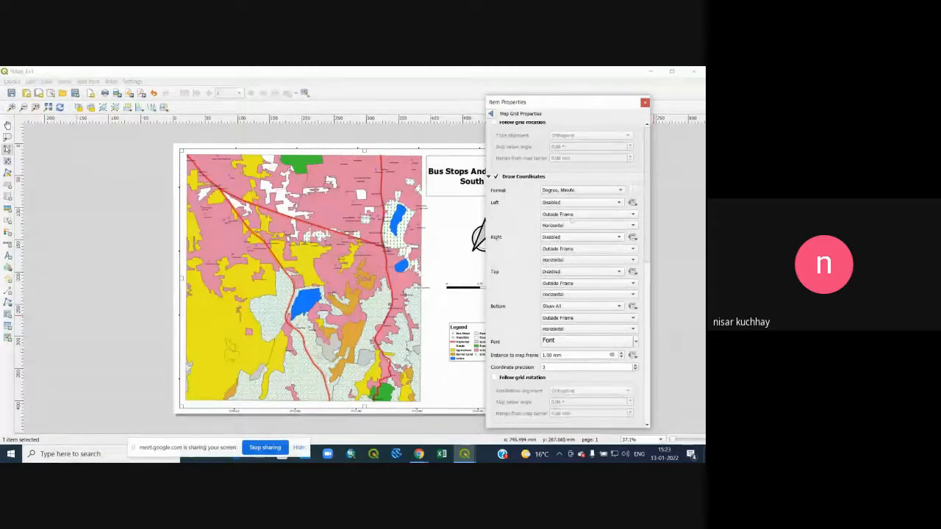
pyautogui.click(589, 216)
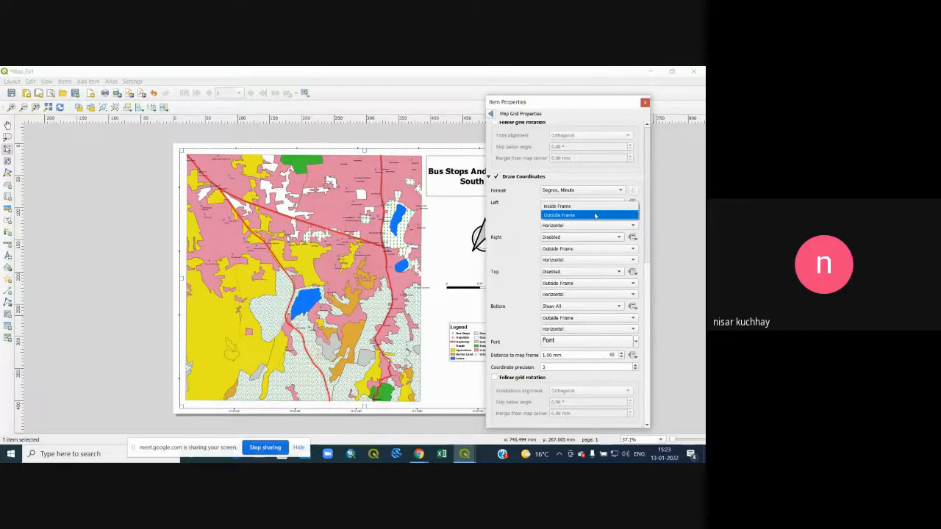
pyautogui.click(594, 215)
pyautogui.click(584, 225)
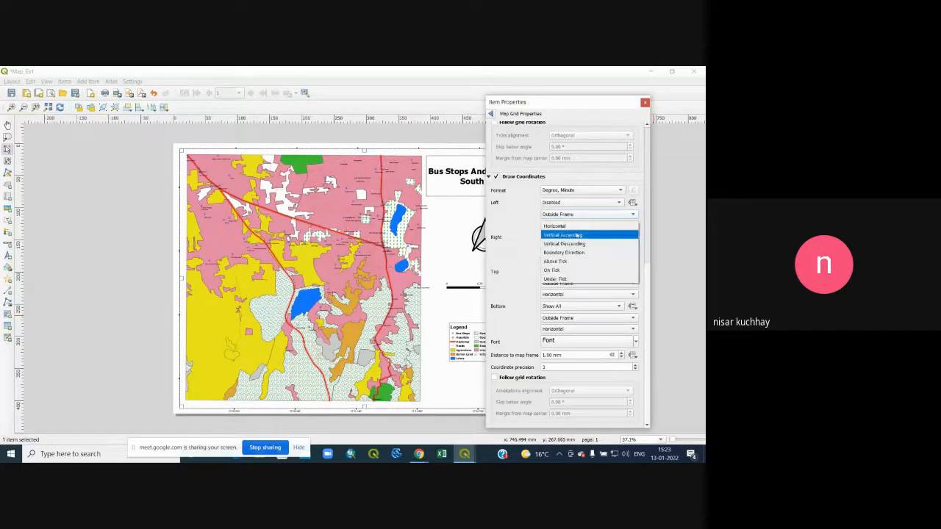
pyautogui.click(571, 235)
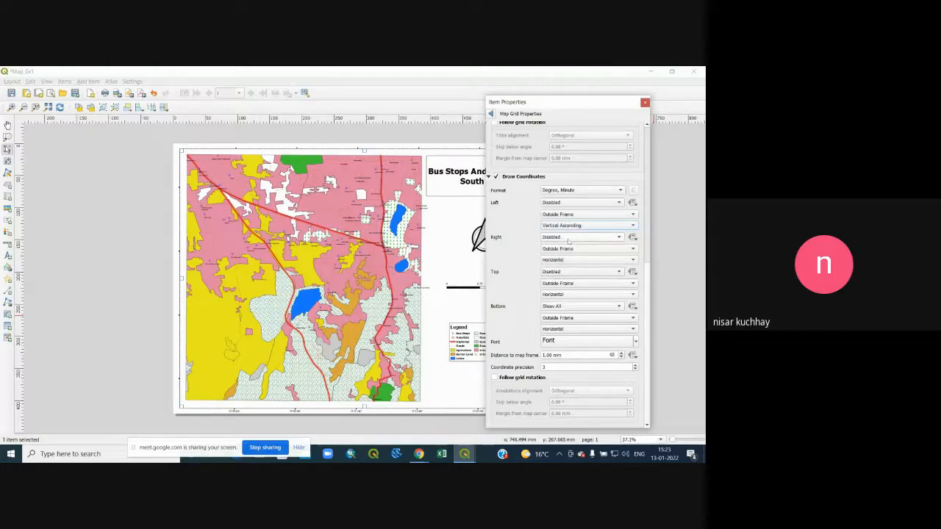
pyautogui.click(575, 203)
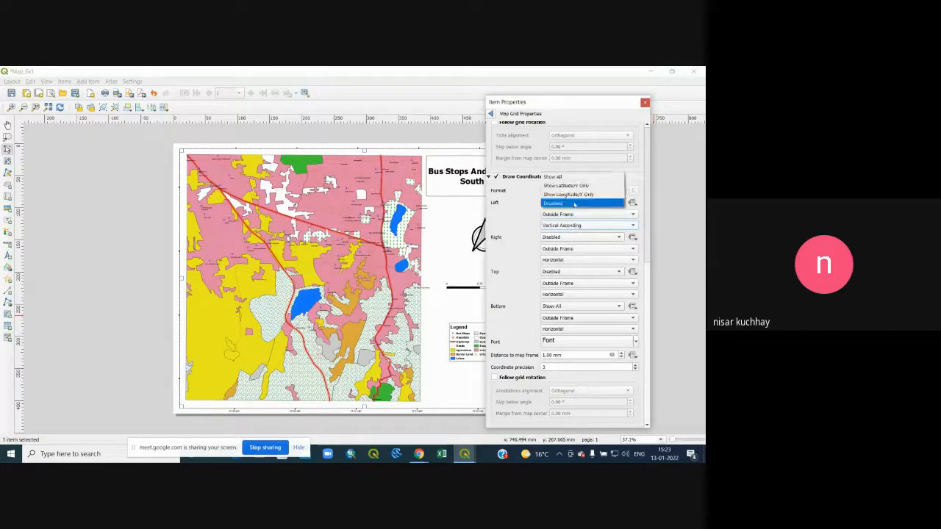
pyautogui.click(570, 178)
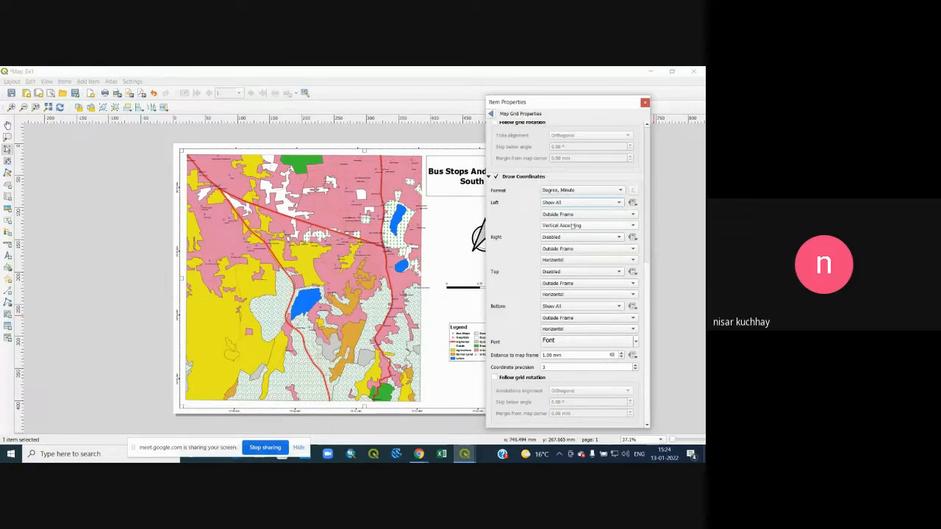
pyautogui.click(645, 101)
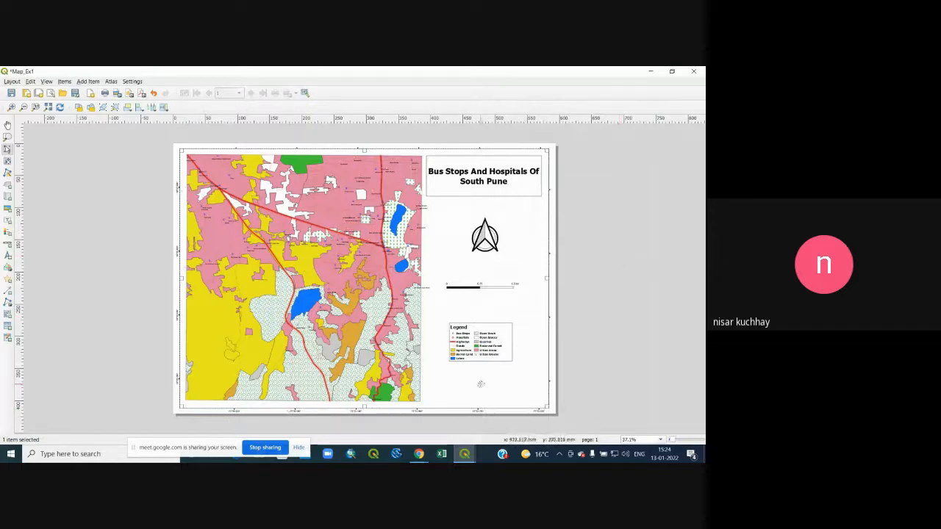
# Draw a new text label below the legend inside the map border and open its item properties
pyautogui.click(632, 266)
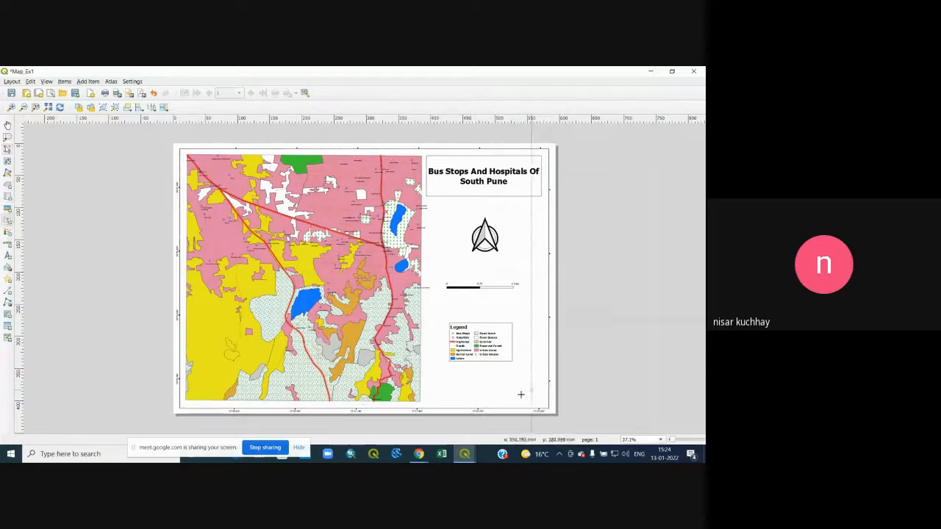
pyautogui.moveTo(472, 384)
pyautogui.mouseDown()
pyautogui.moveTo(538, 399)
pyautogui.moveTo(480, 391)
pyautogui.mouseUp()
pyautogui.rightClick(497, 392)
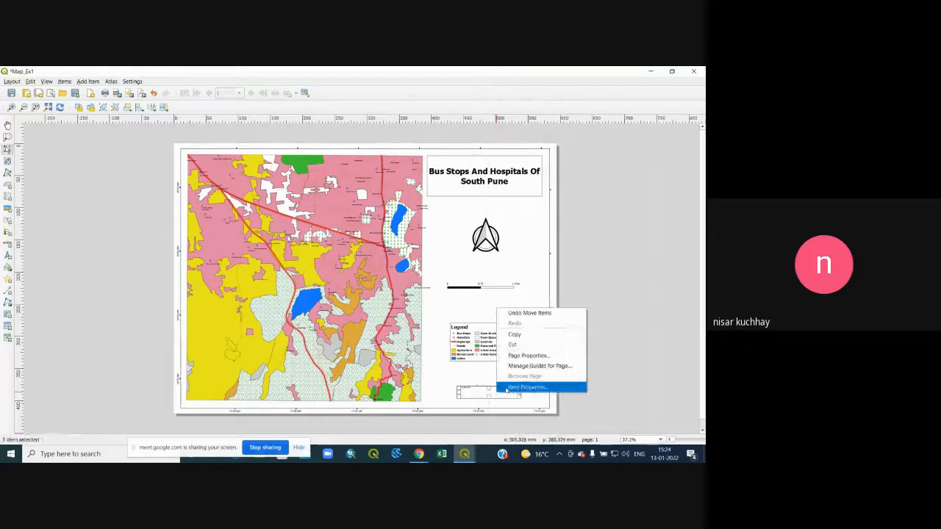
pyautogui.click(510, 388)
pyautogui.rightClick(486, 392)
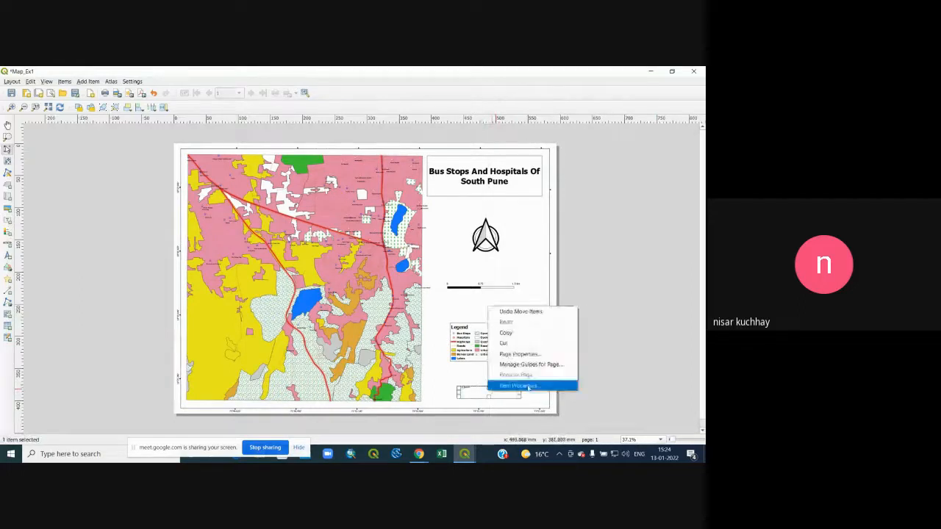
pyautogui.click(515, 385)
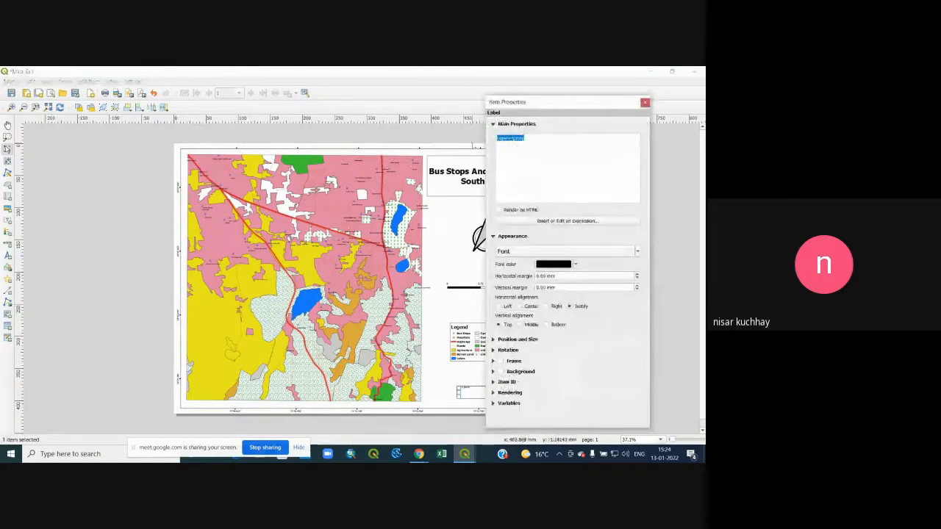
# Replace the new label's placeholder text with "Date of Publish:"
pyautogui.write('DA')
pyautogui.press('BackSpace')
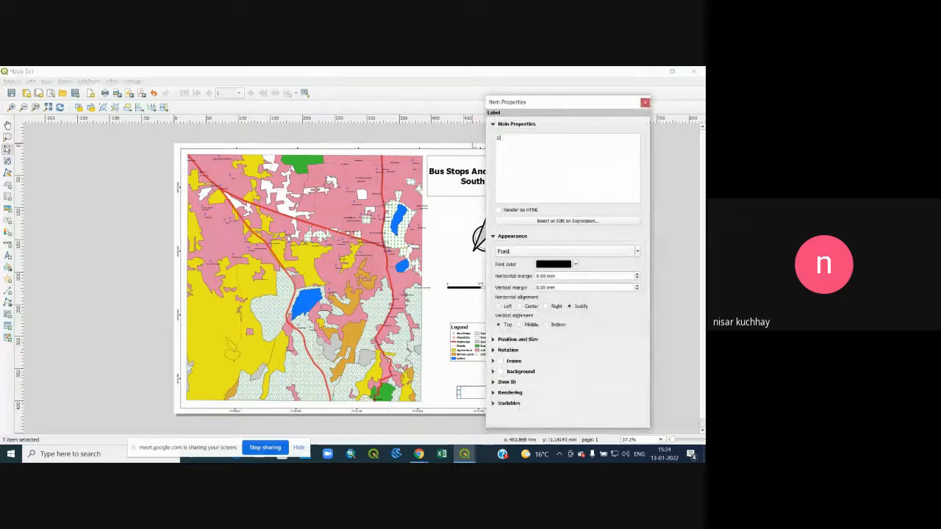
pyautogui.write('ate :f Pollish:')
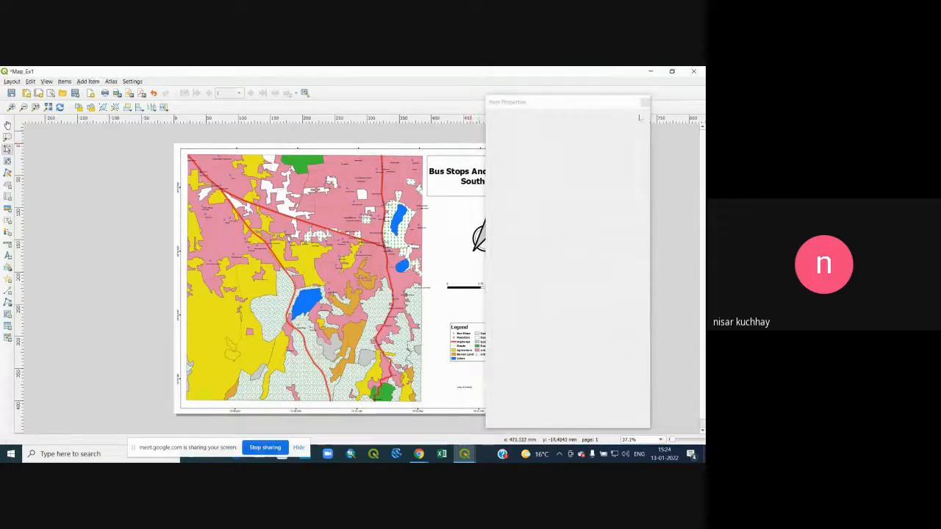
pyautogui.click(644, 103)
# Complete the label text as "Date of Publish: 13 Jan 2022" with a second line "Prepared By: SGVU Team"
pyautogui.click(464, 387)
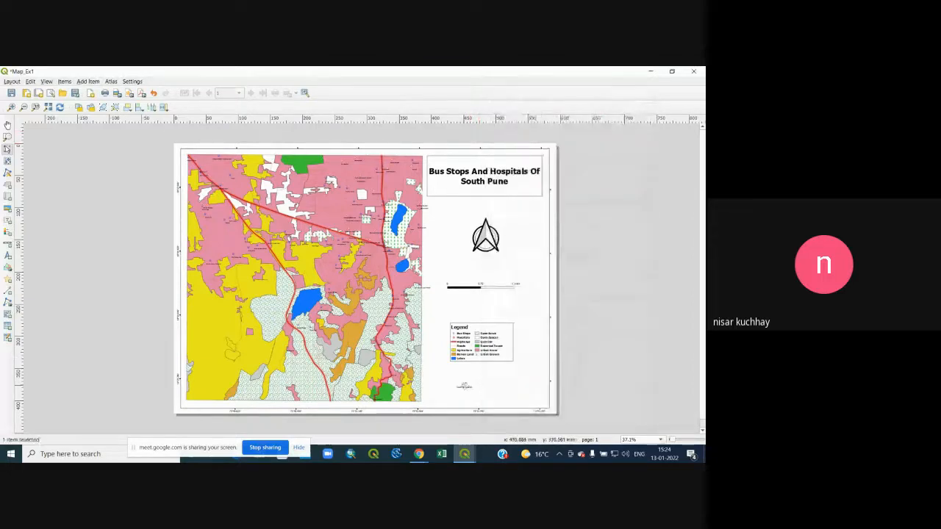
pyautogui.rightClick(470, 391)
pyautogui.click(500, 387)
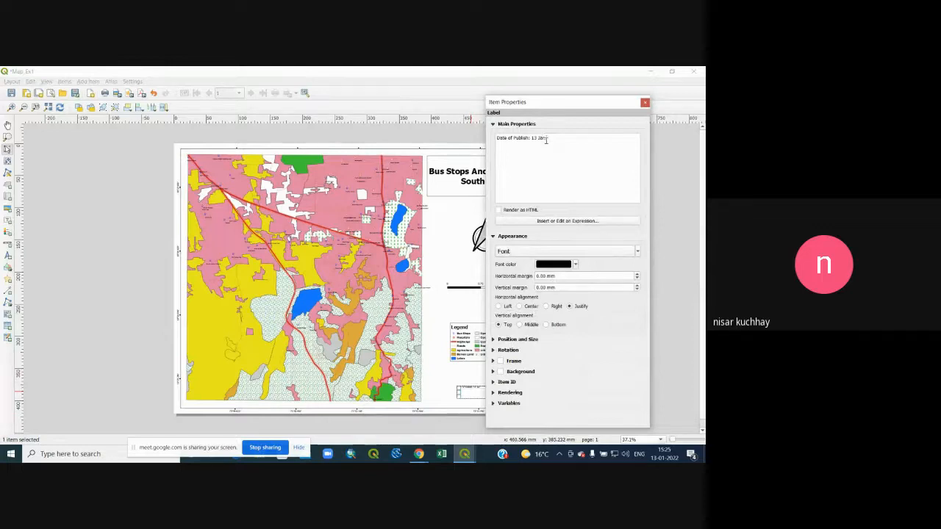
pyautogui.write('20')
pyautogui.write('Pr')
pyautogui.write('epared')
pyautogui.write(' By: ')
pyautogui.write('S')
pyautogui.write('G')
pyautogui.write('VU Team')
# Make the publication label's font bold and larger
pyautogui.click(610, 253)
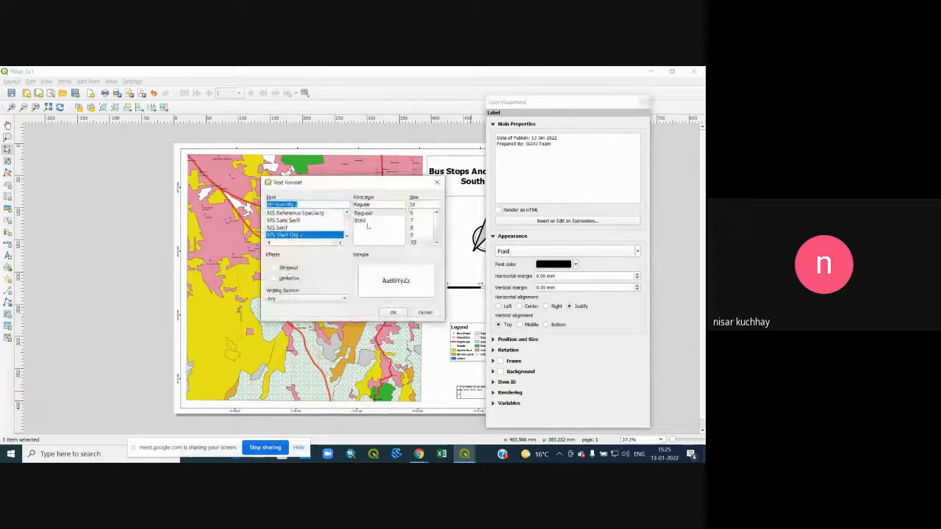
pyautogui.click(362, 221)
pyautogui.click(436, 242)
pyautogui.click(436, 243)
pyautogui.click(415, 243)
pyautogui.click(393, 312)
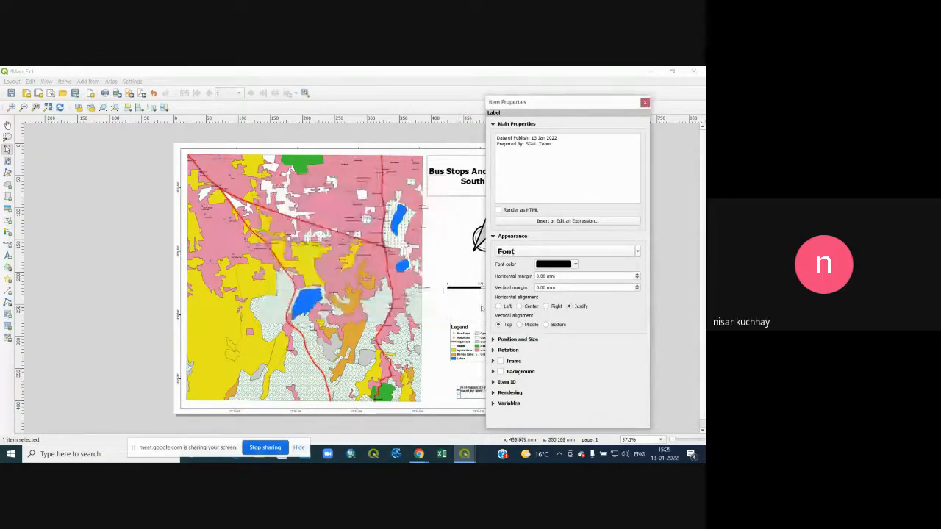
# Align the publication label's text to Center and Middle, and give it a slightly thicker frame
pyautogui.click(519, 306)
pyautogui.click(519, 324)
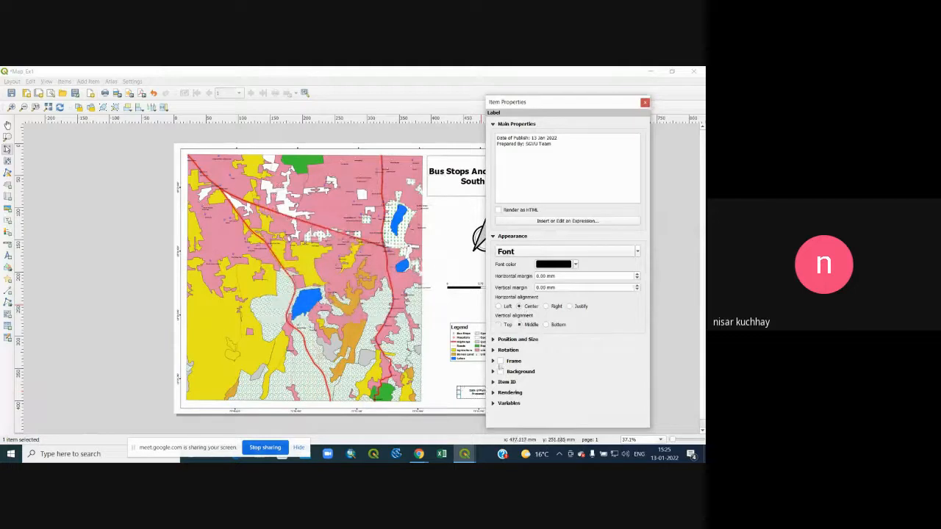
pyautogui.click(500, 361)
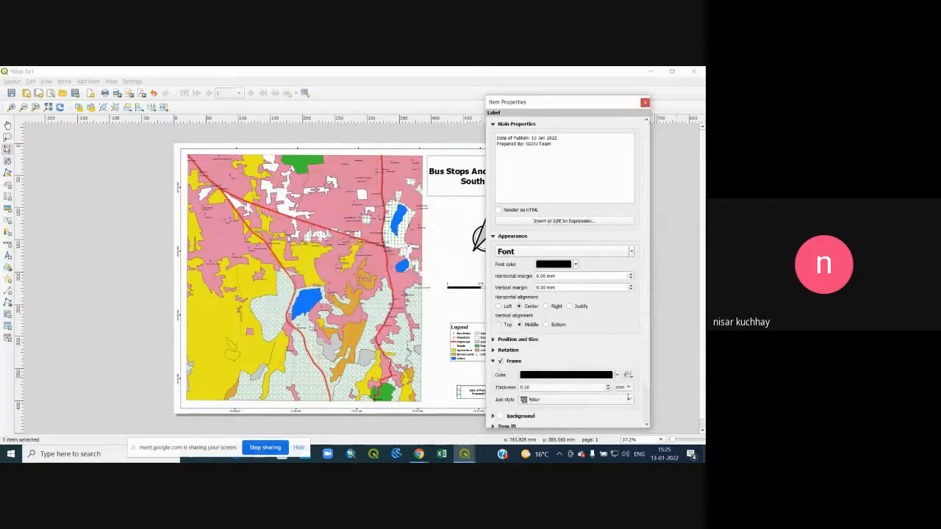
pyautogui.click(608, 385)
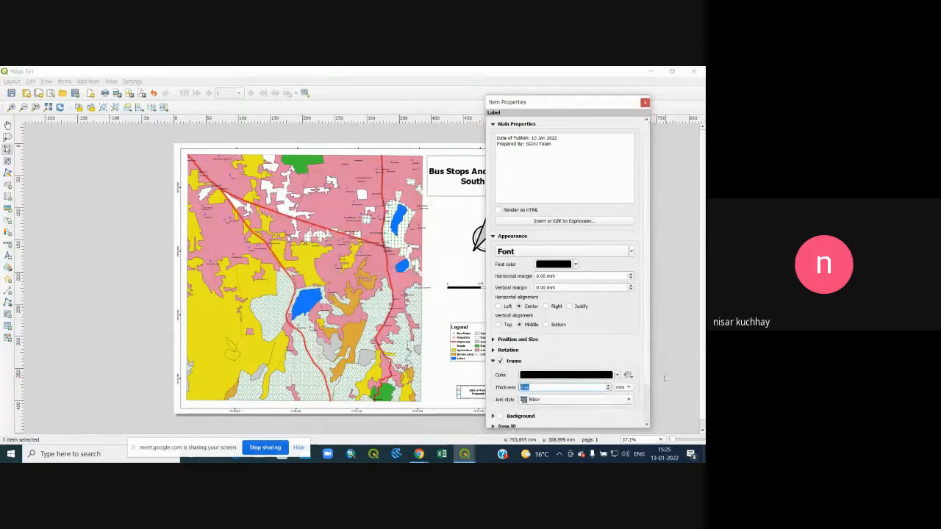
pyautogui.click(644, 102)
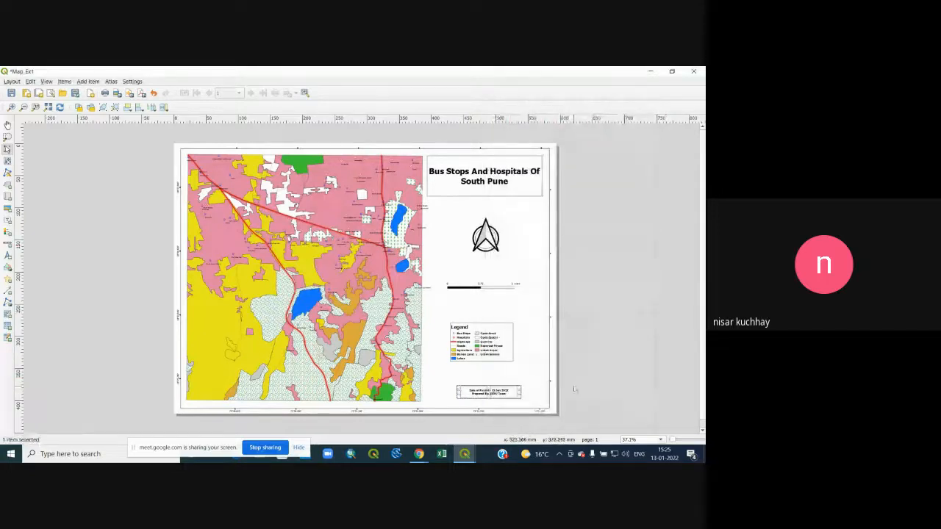
# Nudge the framed publication label right and down into the page's lower-right corner, just inside the map border
pyautogui.press('Right')
pyautogui.press('Right')
pyautogui.press('Right')
pyautogui.press('Right')
pyautogui.press('Right')
pyautogui.press('Right')
pyautogui.press('Right')
pyautogui.press('Right')
pyautogui.press('Right')
pyautogui.press('Right')
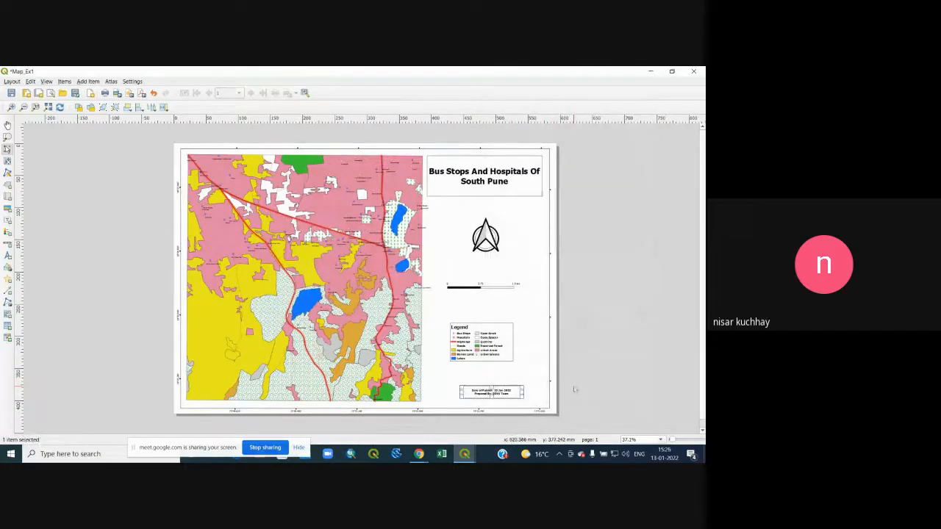
pyautogui.press('Right')
pyautogui.press('Right')
pyautogui.press('Right')
pyautogui.press('Right')
pyautogui.press('Right')
pyautogui.press('Right')
pyautogui.press('Right')
pyautogui.press('Right')
pyautogui.press('Right')
pyautogui.press('Right')
pyautogui.press('Right')
pyautogui.press('Right')
pyautogui.press('Right')
pyautogui.press('Right')
pyautogui.press('Right')
pyautogui.press('Right')
pyautogui.press('Right')
pyautogui.press('Right')
pyautogui.press('Right')
pyautogui.press('Right')
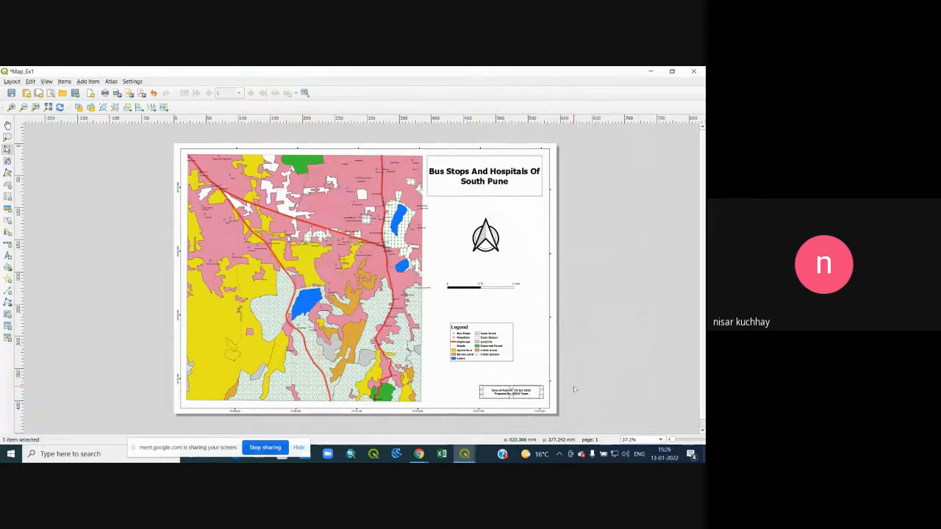
pyautogui.press('Down')
pyautogui.press('Down')
pyautogui.press('Down')
pyautogui.press('Down')
pyautogui.press('Down')
pyautogui.press('Down')
pyautogui.press('Down')
pyautogui.press('Down')
pyautogui.press('Down')
pyautogui.press('Down')
pyautogui.press('Down')
pyautogui.press('Down')
pyautogui.press('Down')
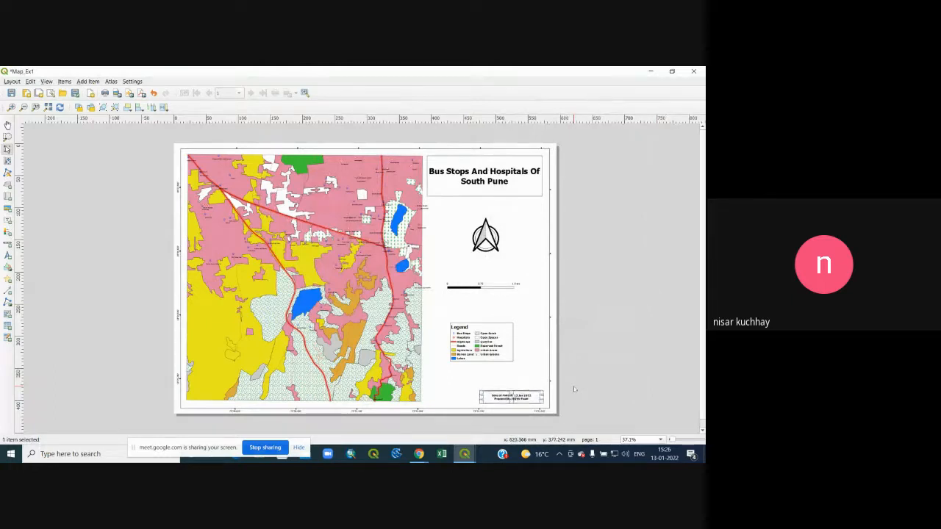
pyautogui.press('Right')
pyautogui.press('Right')
pyautogui.press('Right')
pyautogui.press('Right')
pyautogui.press('Right')
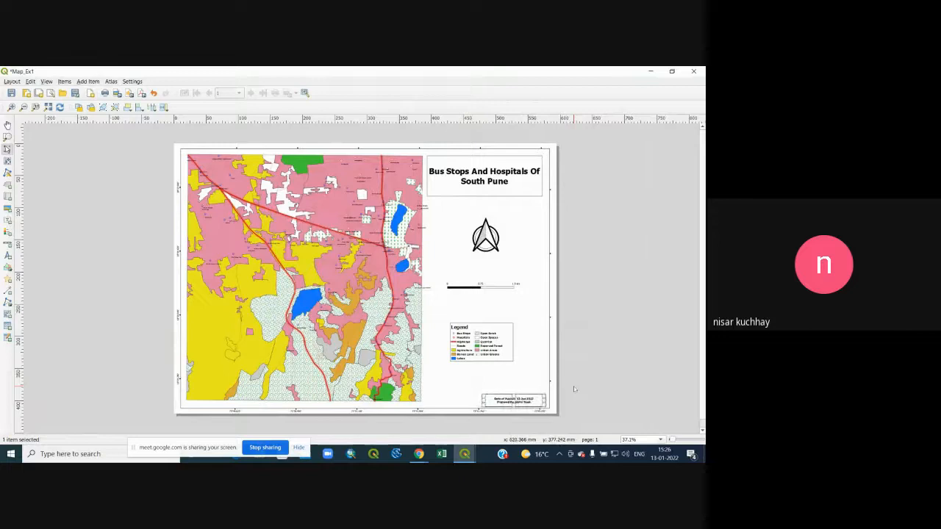
# Nudge the framed publication label right against the inner edge of the page border
pyautogui.press('Right')
pyautogui.press('Right')
pyautogui.press('Right')
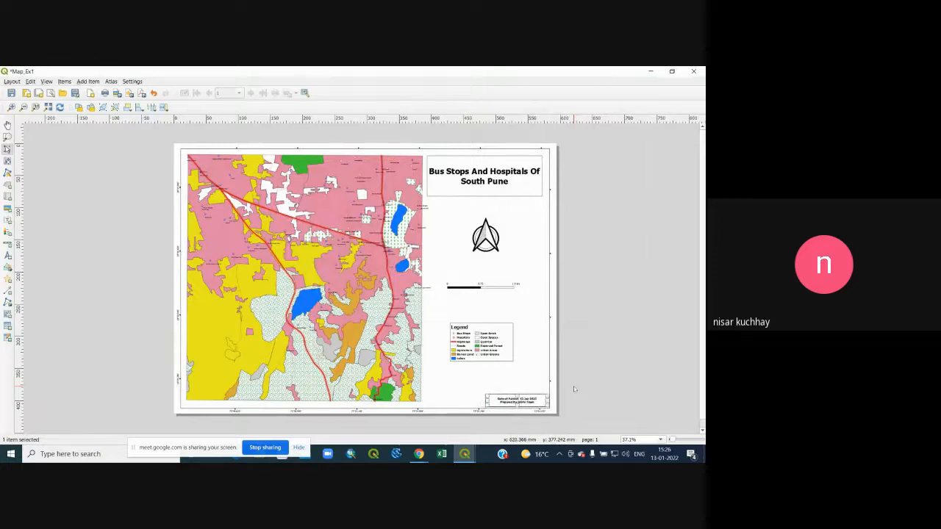
# Remove the publication label's frame and align its text to Right horizontally and Bottom vertically
pyautogui.rightClick(528, 401)
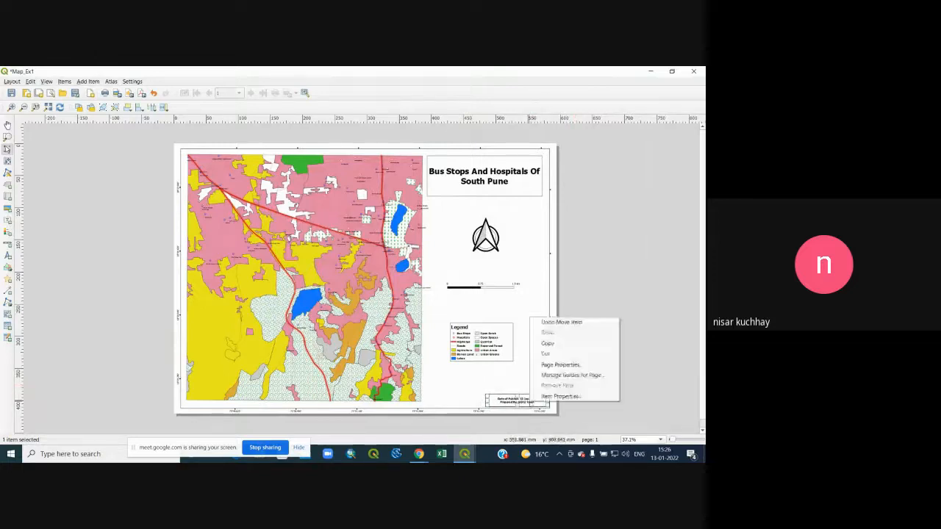
pyautogui.click(562, 396)
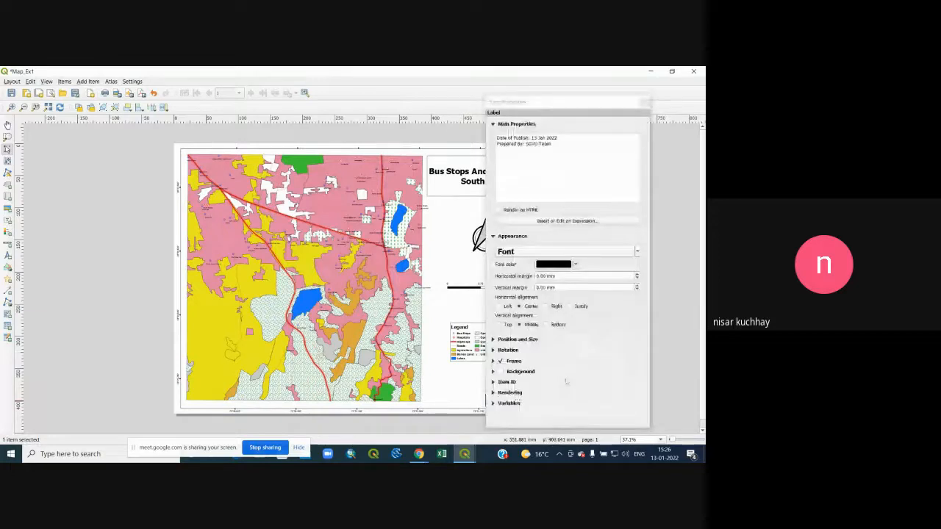
pyautogui.click(674, 367)
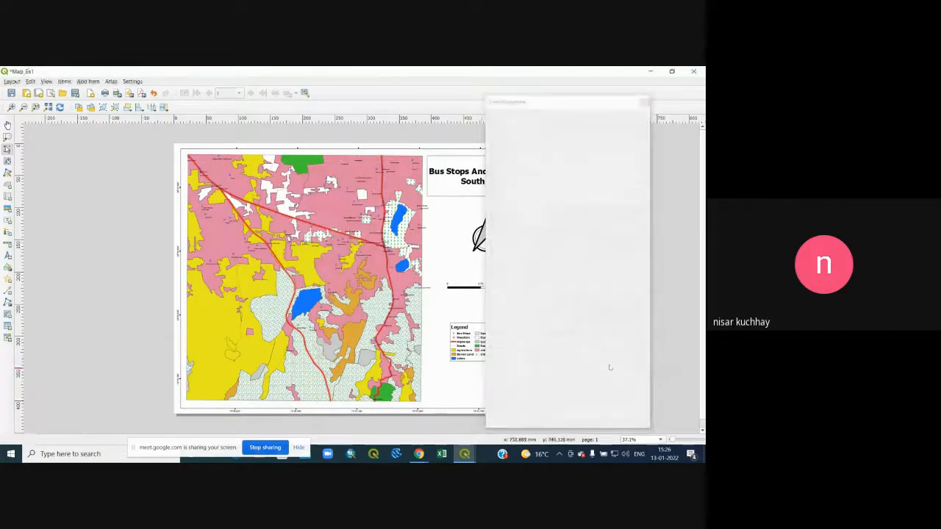
pyautogui.click(645, 103)
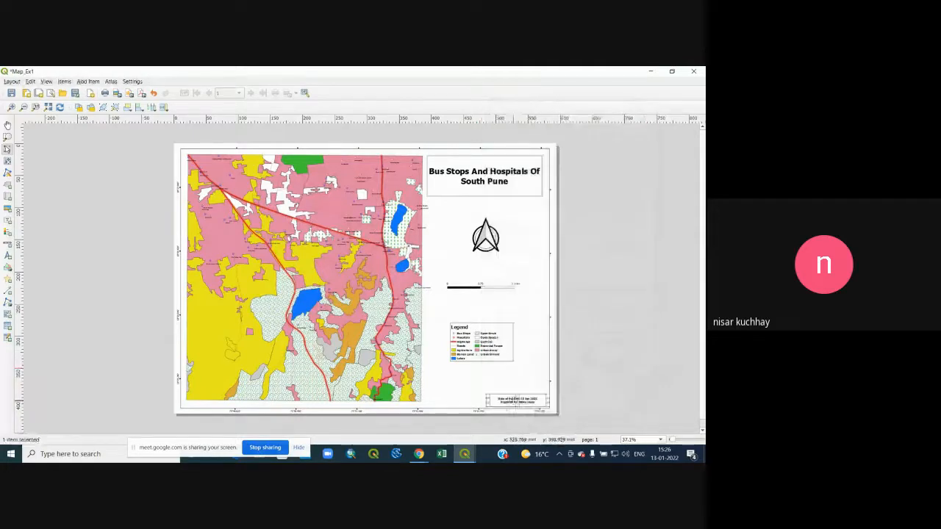
pyautogui.rightClick(514, 401)
pyautogui.click(543, 396)
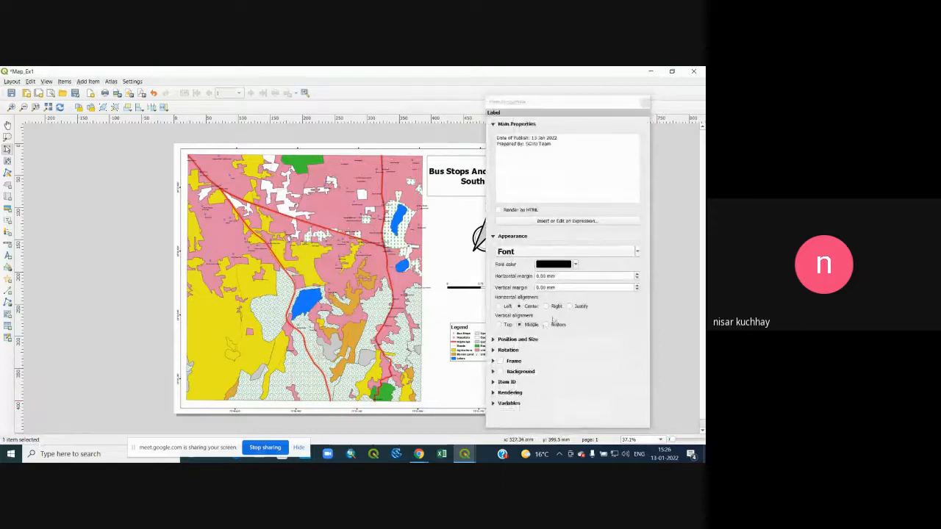
pyautogui.click(547, 307)
pyautogui.moveTo(543, 104); pyautogui.dragTo(570, 92)
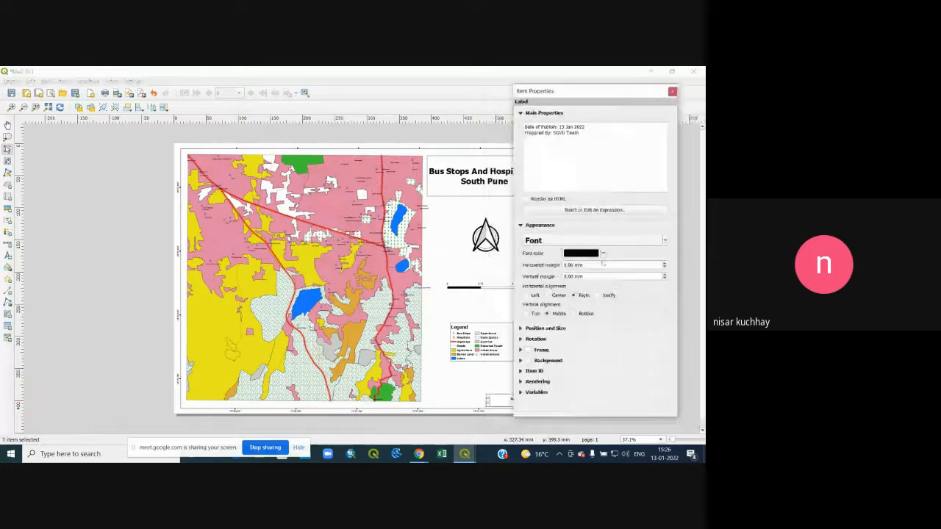
pyautogui.click(573, 313)
pyautogui.click(672, 92)
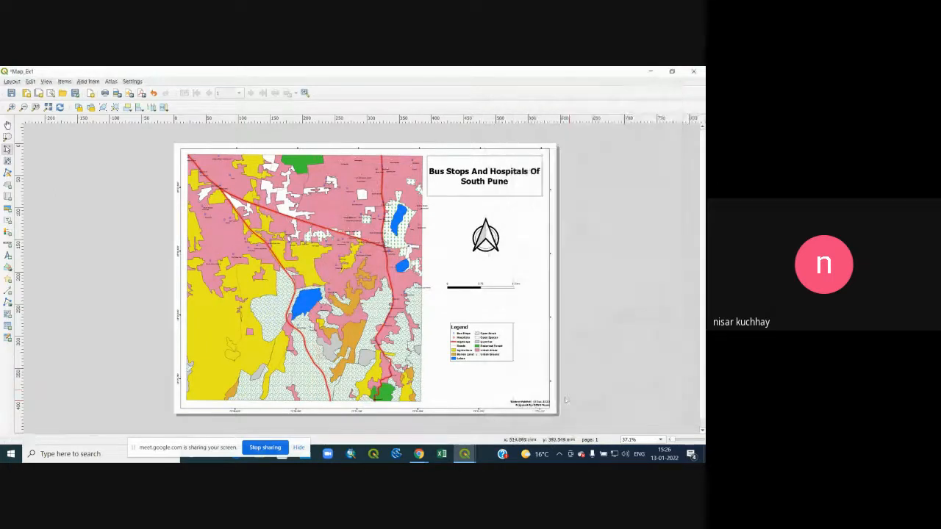
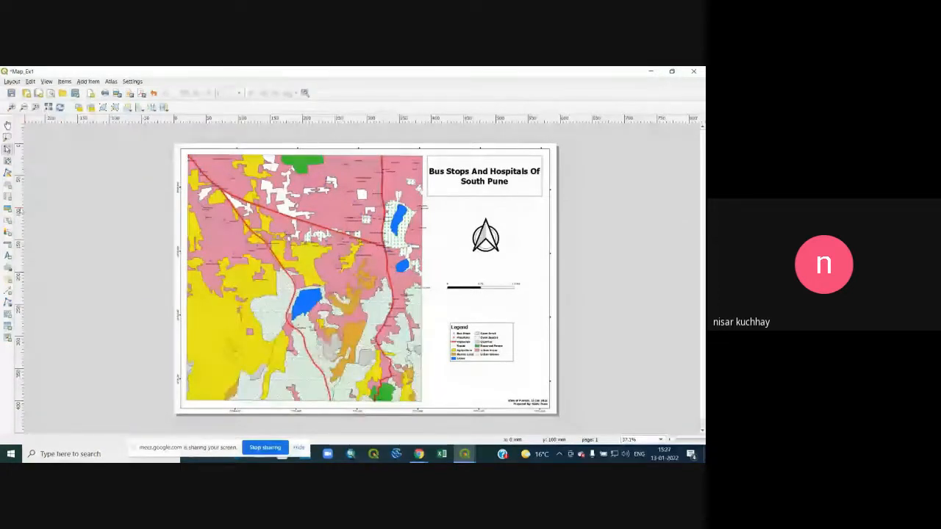
pyautogui.click(7, 209)
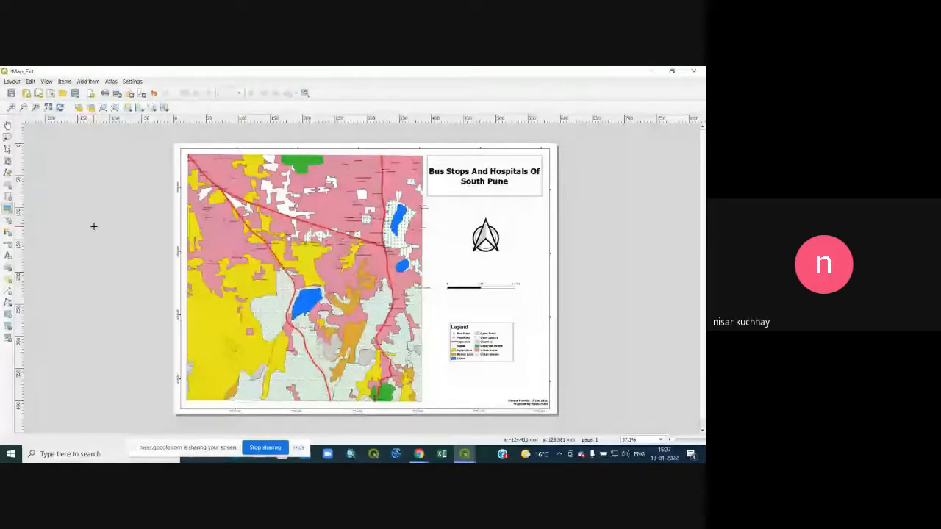
pyautogui.moveTo(473, 391); pyautogui.dragTo(488, 403)
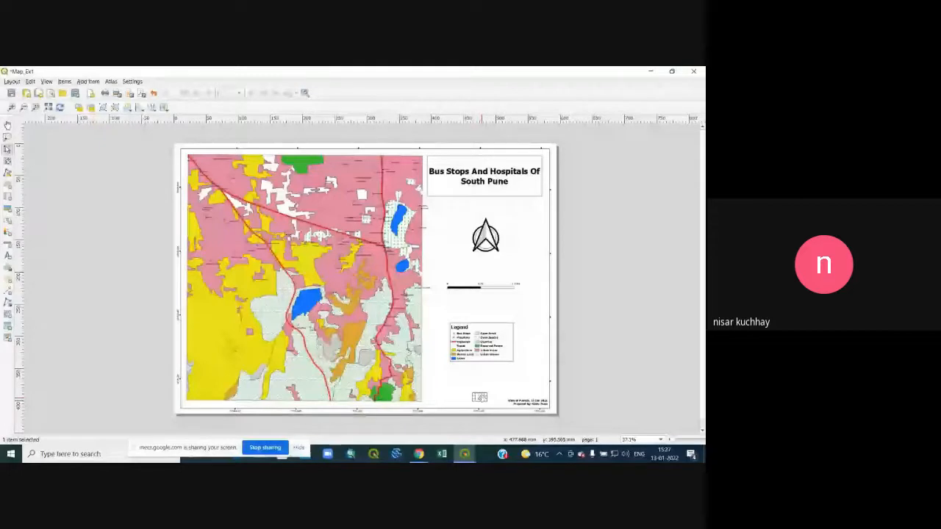
pyautogui.rightClick(481, 397)
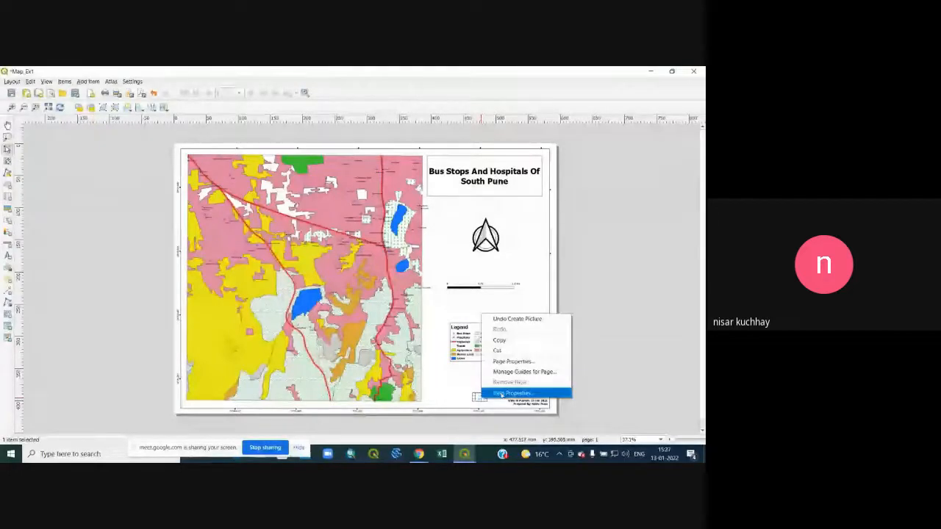
pyautogui.click(501, 394)
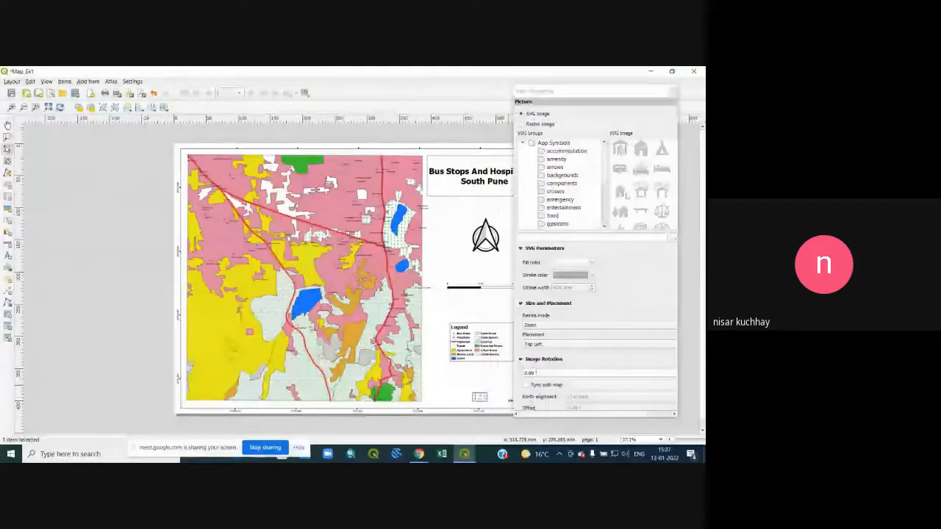
pyautogui.scroll(-10, 627, 195)
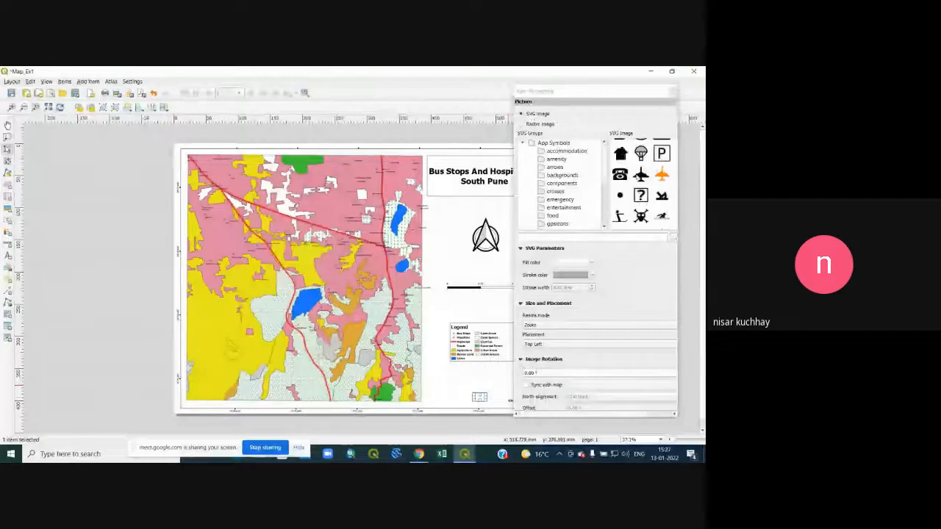
pyautogui.click(672, 91)
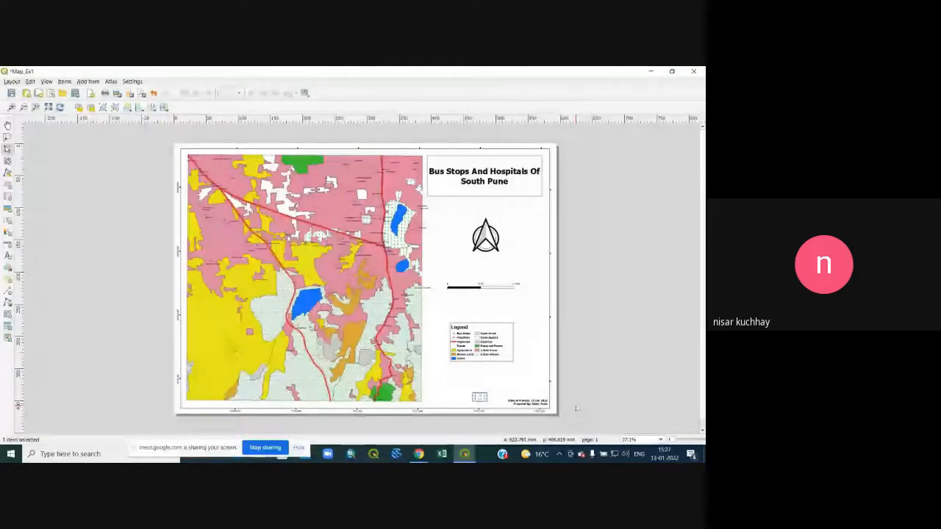
pyautogui.press('Delete')
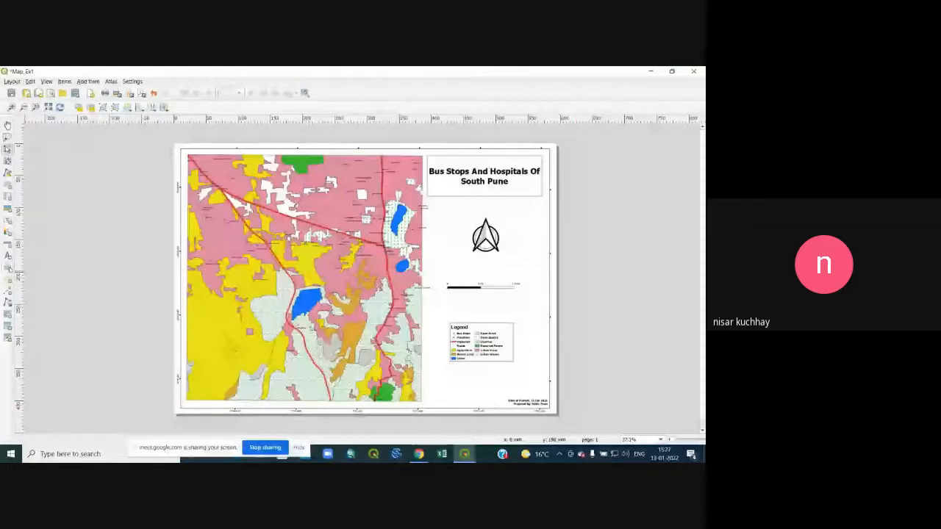
# Draw a wide picture item below the legend and bring up its item properties
pyautogui.click(7, 209)
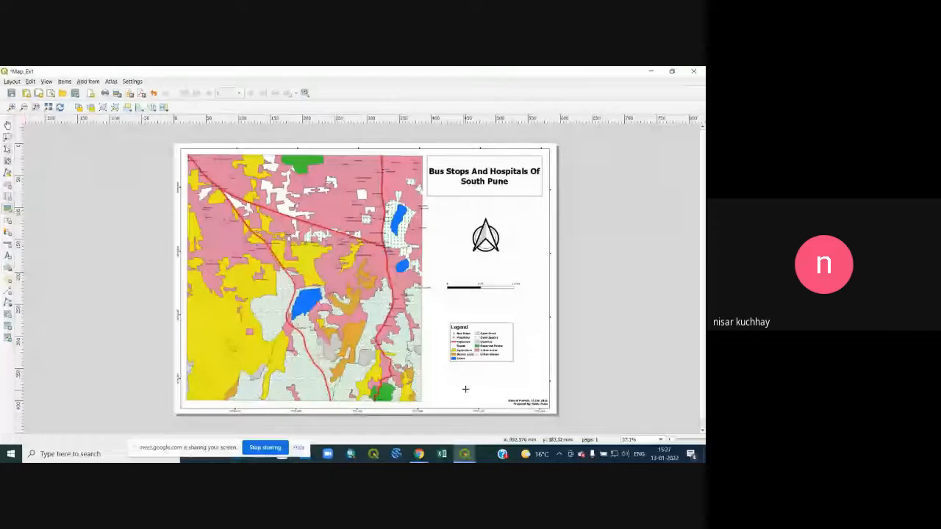
pyautogui.moveTo(447, 378); pyautogui.dragTo(496, 396)
pyautogui.rightClick(472, 386)
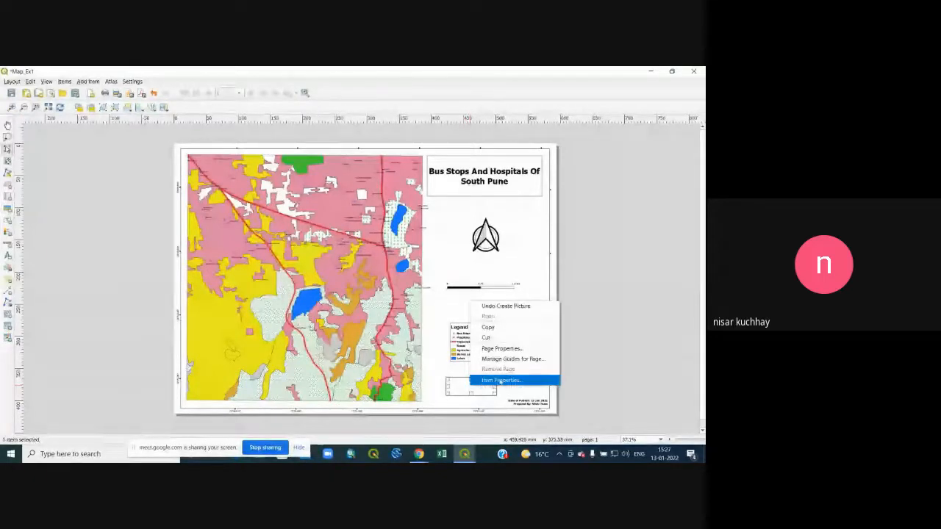
pyautogui.click(480, 381)
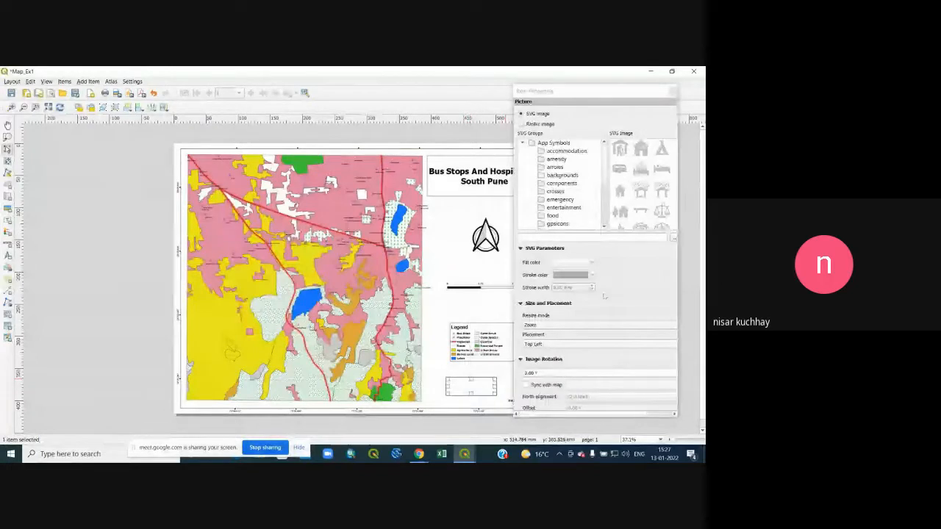
pyautogui.scroll(-3, 605, 297)
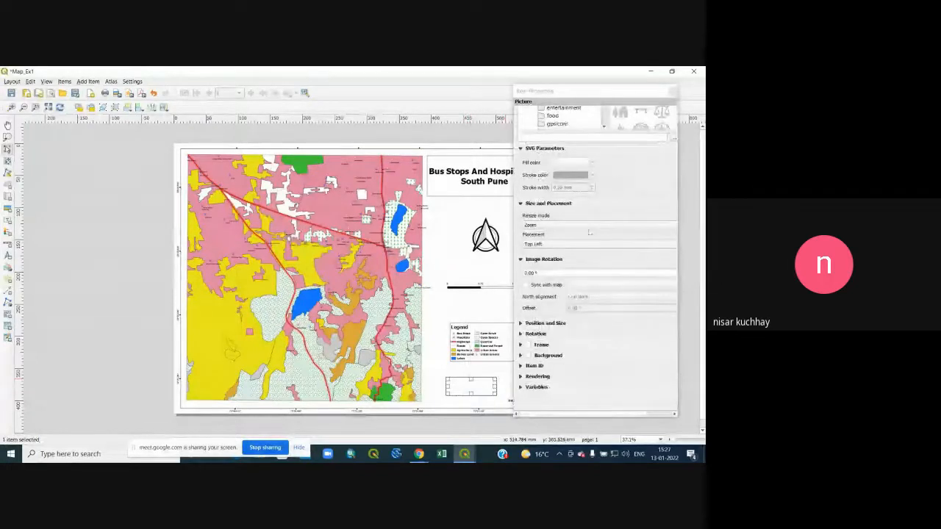
pyautogui.scroll(3, 669, 229)
# Widen the picture's Item Properties window so that the controls beside the SVG path are fully visible
pyautogui.click(671, 229)
pyautogui.moveTo(480, 106); pyautogui.dragTo(252, 103)
pyautogui.click(466, 100)
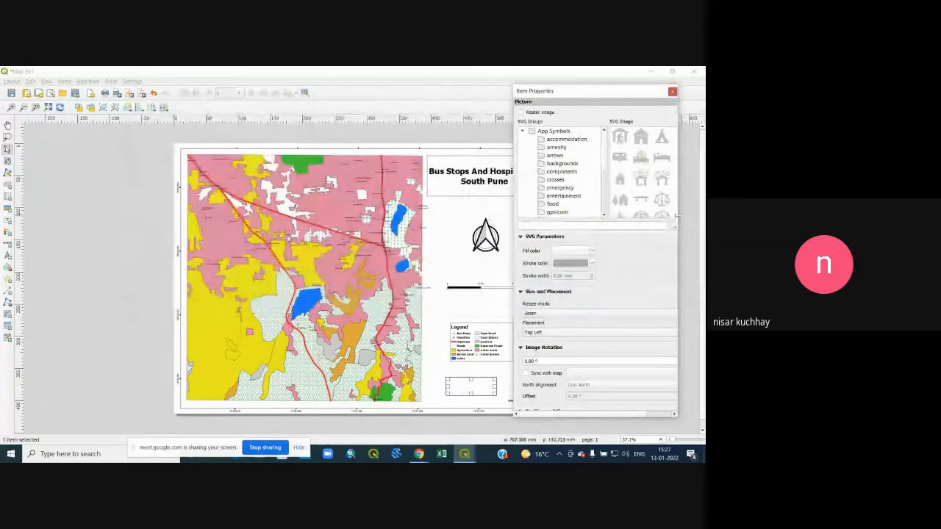
pyautogui.moveTo(677, 216); pyautogui.dragTo(703, 216)
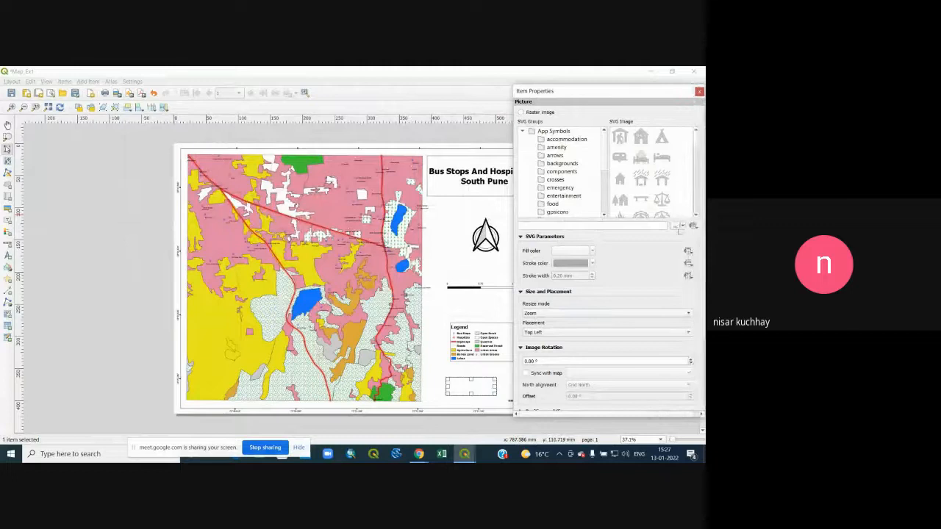
# Browse the Pictures folder, its subfolders and Documents for an SVG file to use, and leave without choosing one
pyautogui.click(676, 226)
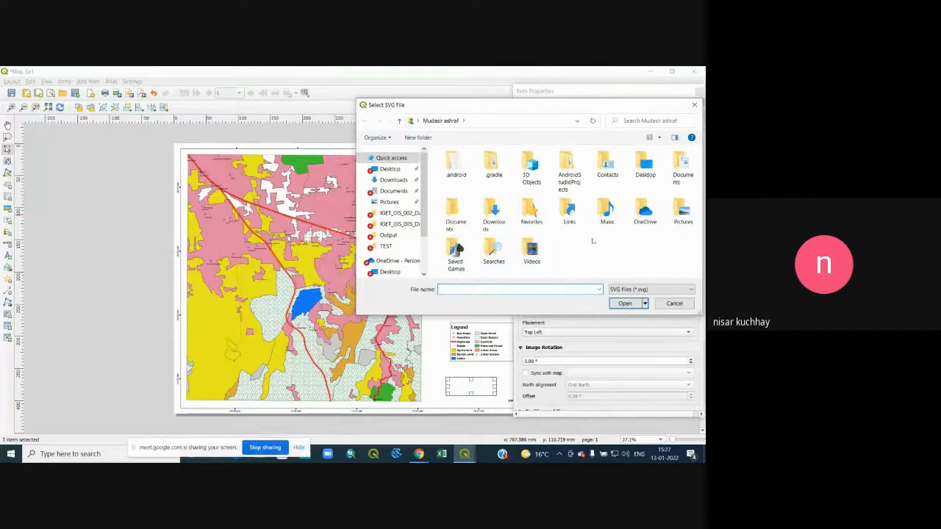
pyautogui.doubleClick(681, 208)
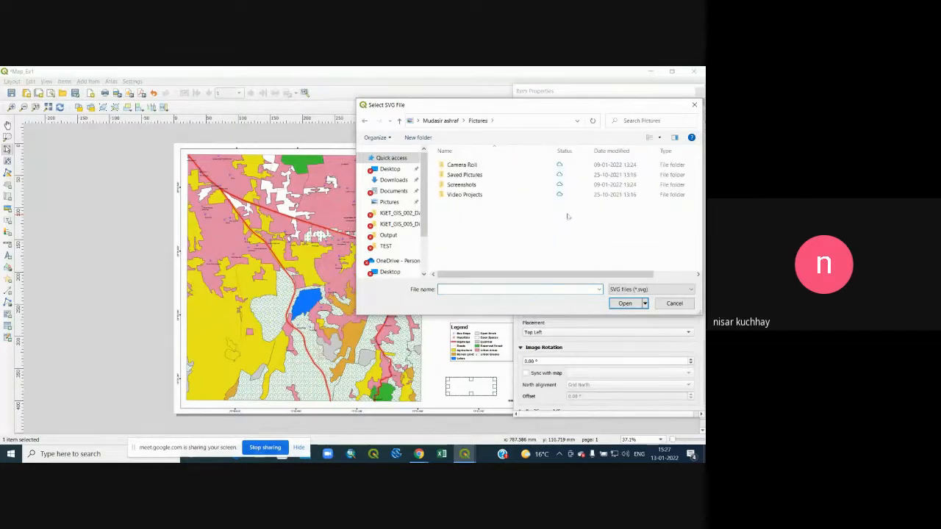
pyautogui.doubleClick(461, 185)
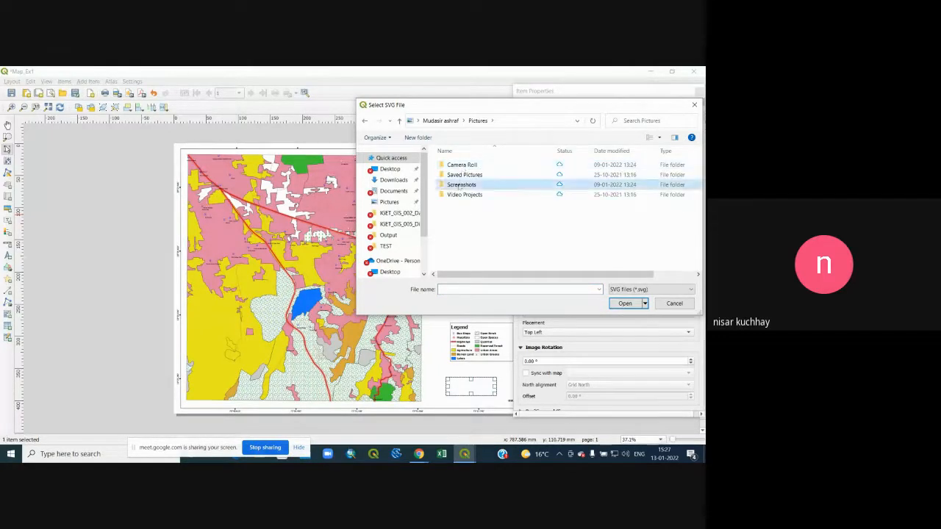
pyautogui.click(399, 121)
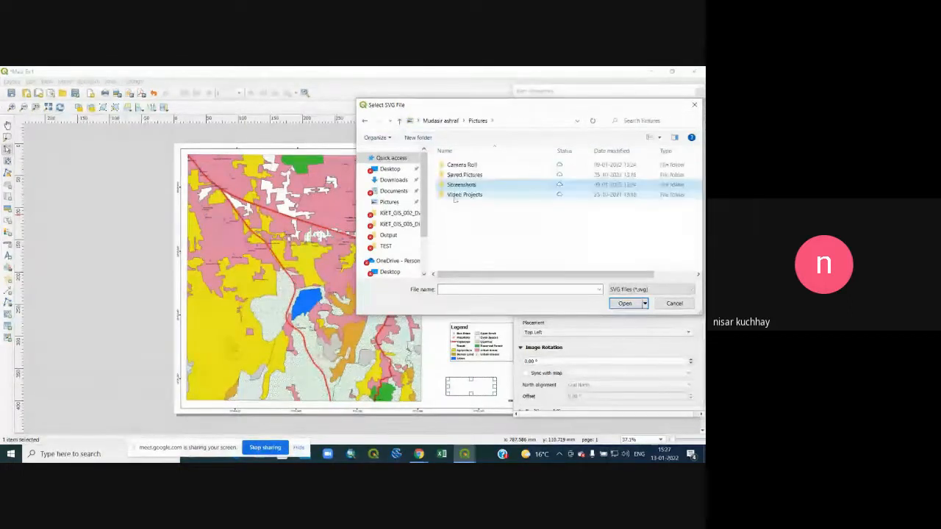
pyautogui.doubleClick(464, 163)
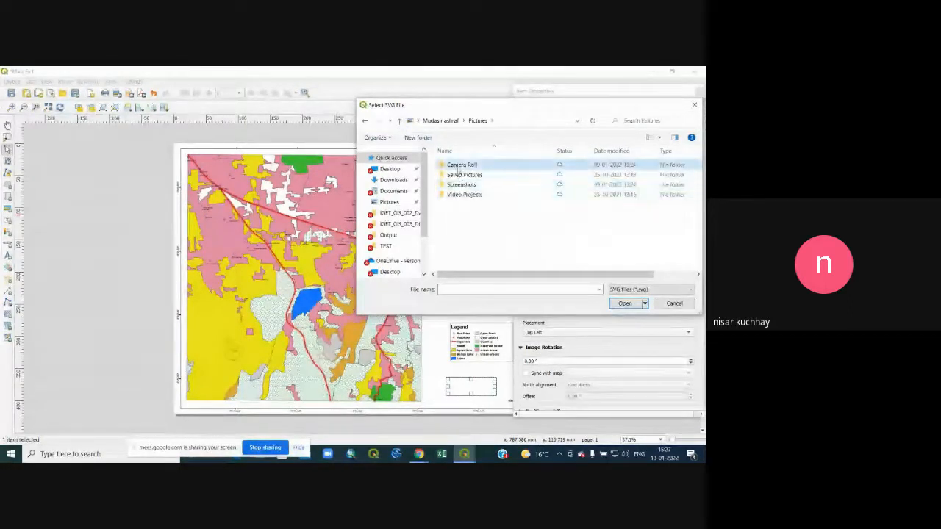
pyautogui.click(400, 121)
pyautogui.doubleClick(460, 184)
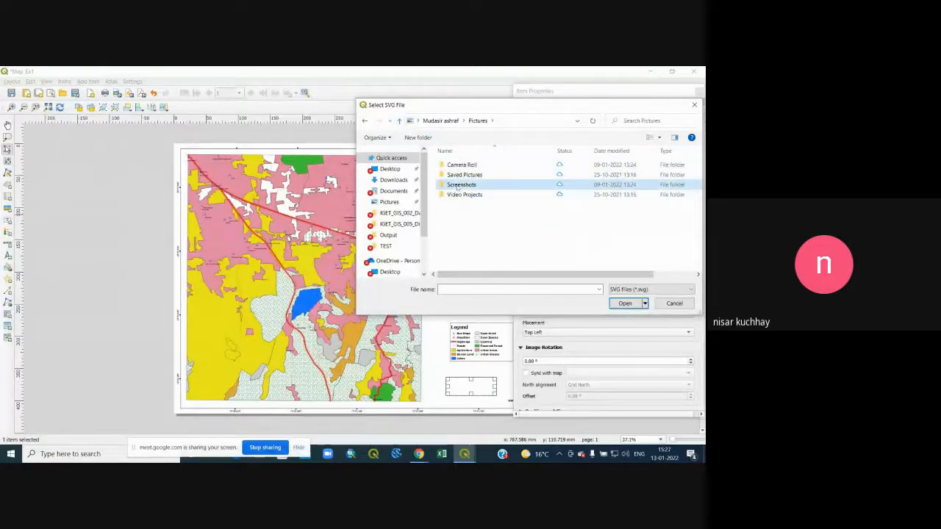
pyautogui.click(400, 122)
pyautogui.click(399, 122)
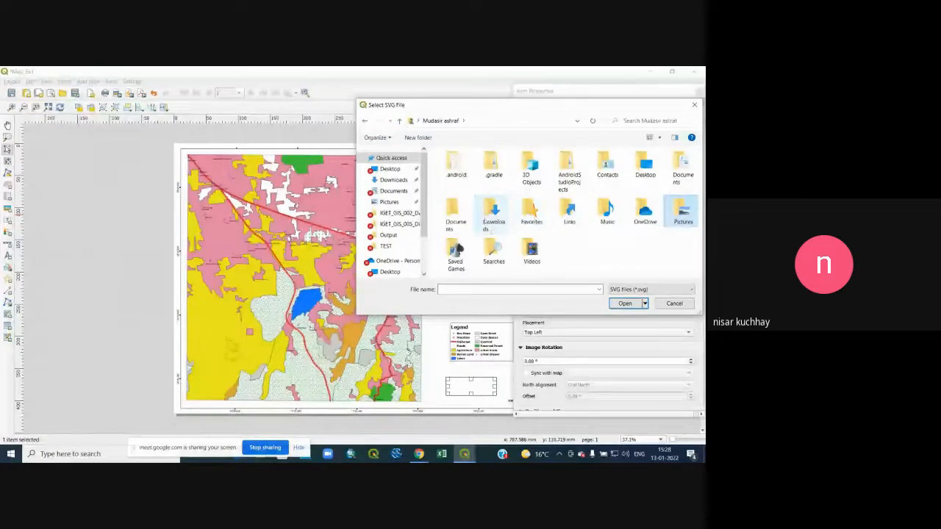
pyautogui.doubleClick(680, 168)
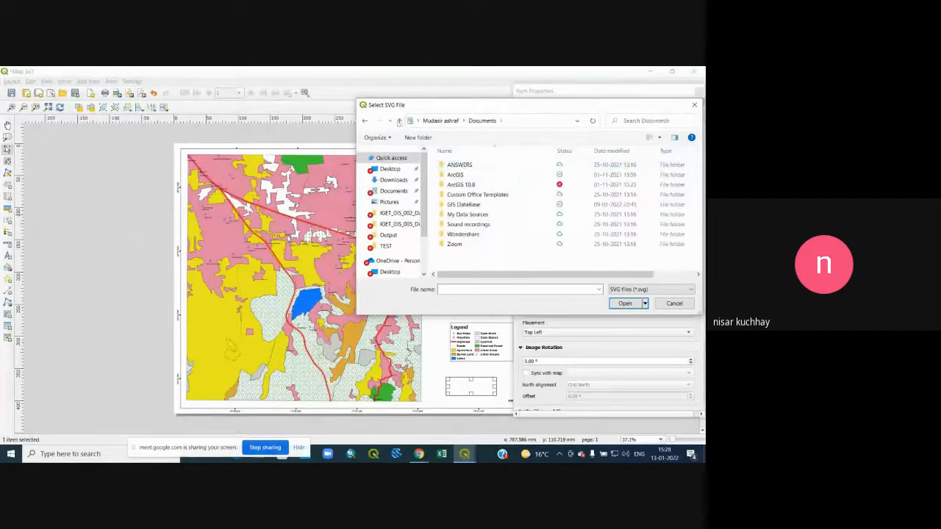
pyautogui.click(399, 121)
pyautogui.click(387, 202)
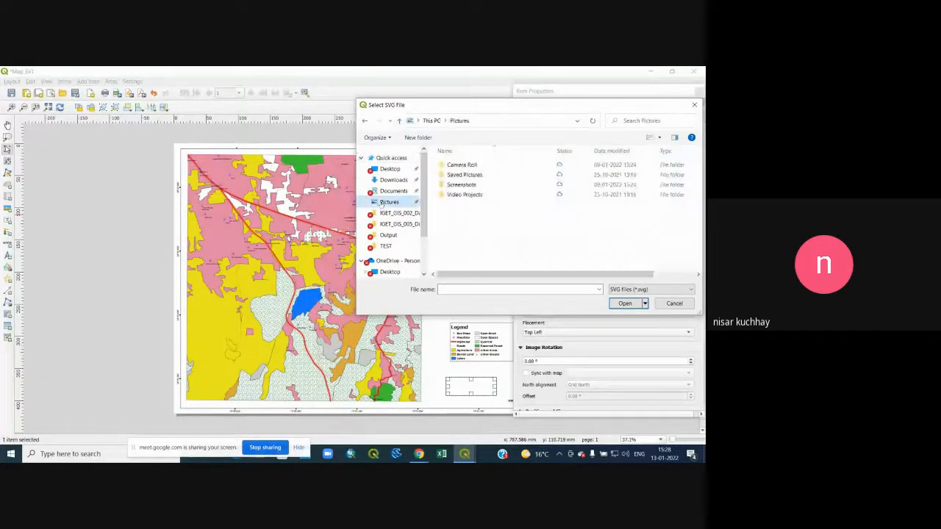
pyautogui.click(694, 107)
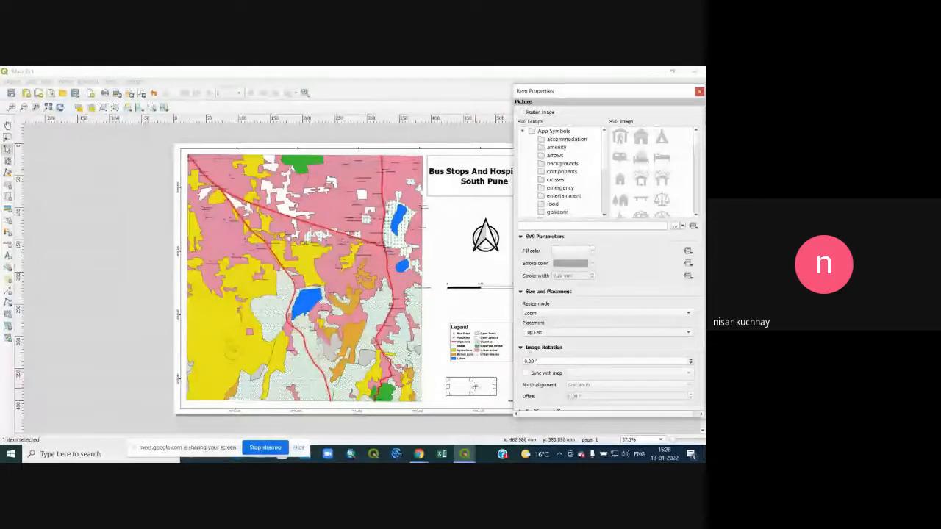
# Assign the sailing boat symbol (sport_sailing.svg) to the picture item and move the item slightly down below the legend
pyautogui.moveTo(698, 145); pyautogui.dragTo(699, 160)
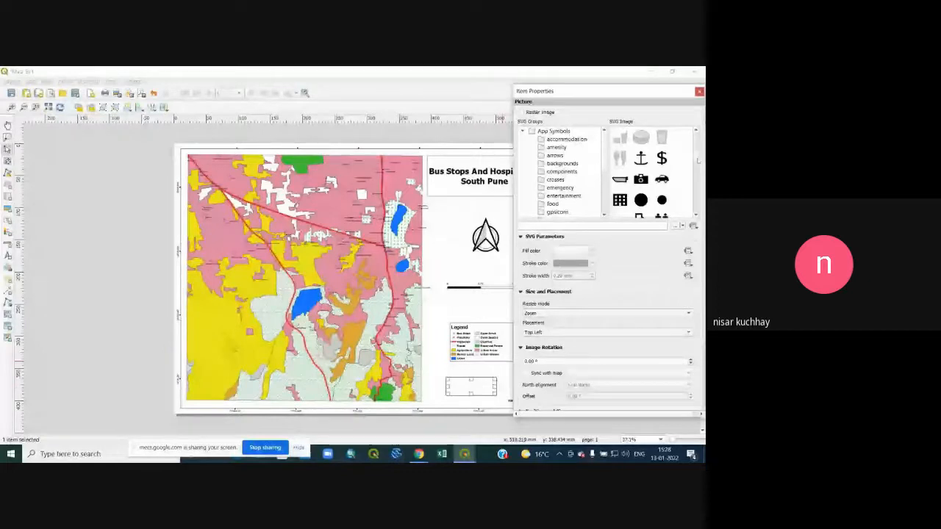
pyautogui.moveTo(698, 161); pyautogui.dragTo(699, 189)
pyautogui.click(620, 156)
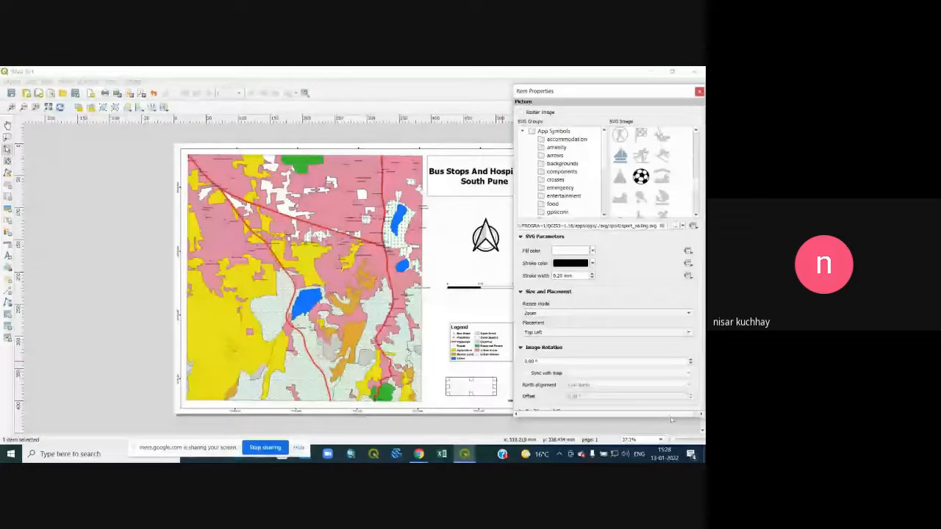
pyautogui.moveTo(457, 382); pyautogui.dragTo(458, 393)
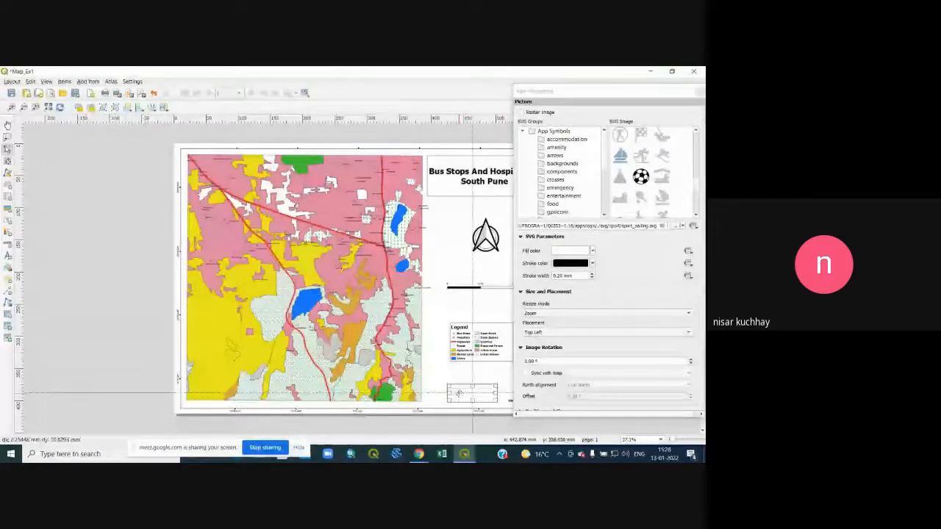
# Shift the sailing boat picture sideways toward the publication label and give it a green fill and a dark stroke color
pyautogui.moveTo(459, 394); pyautogui.dragTo(471, 393)
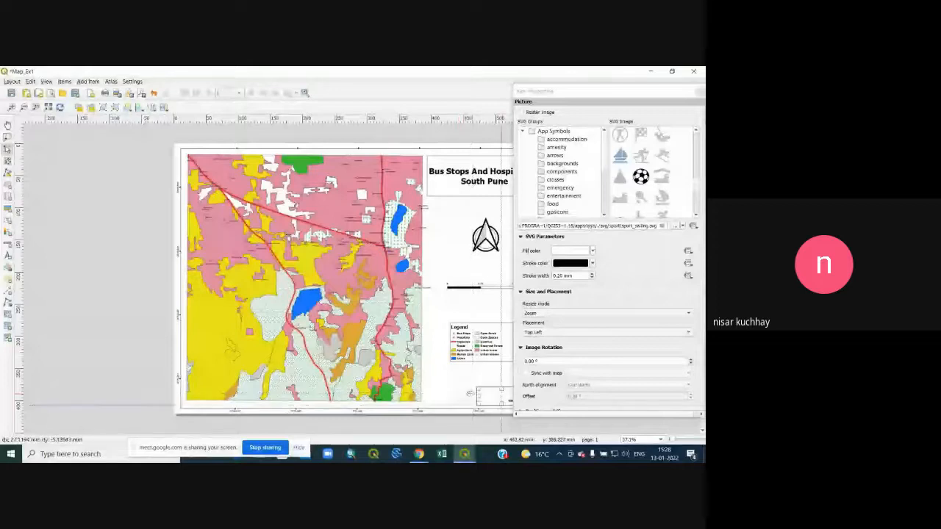
pyautogui.moveTo(619, 91); pyautogui.dragTo(529, 69)
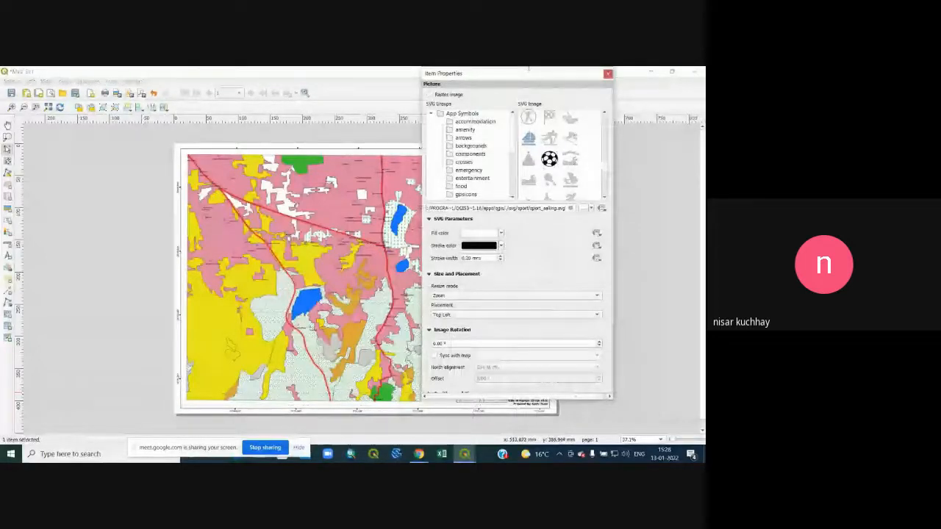
pyautogui.click(500, 245)
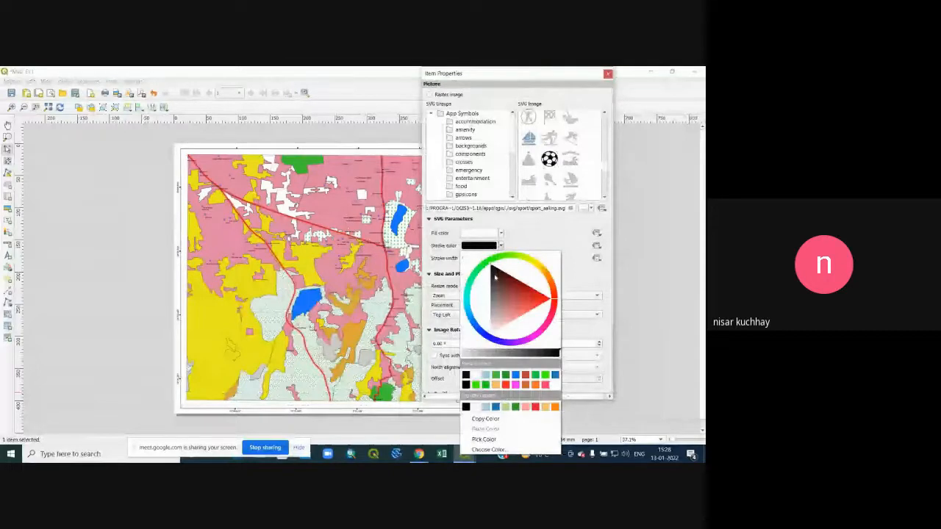
pyautogui.click(500, 233)
pyautogui.click(490, 248)
pyautogui.click(501, 272)
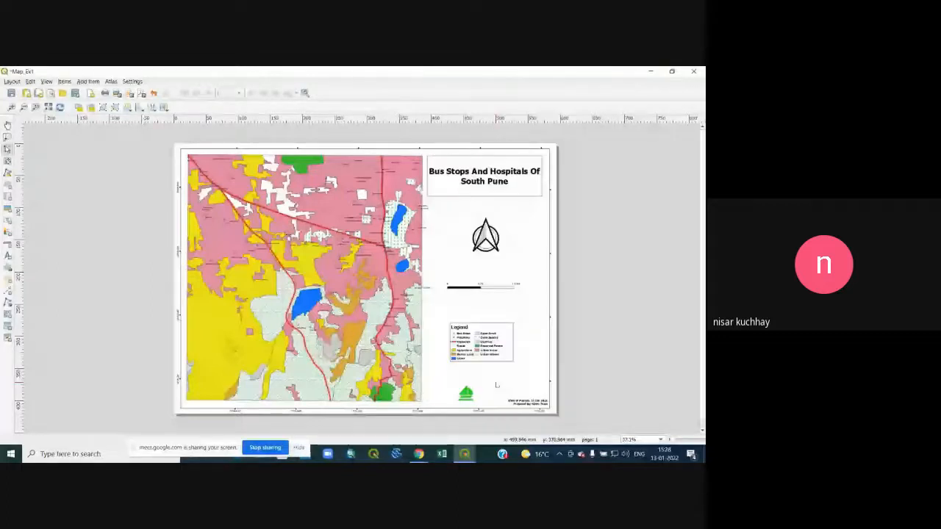
# Move the sailing boat picture closer to the publication label and set its placement to Bottom Left
pyautogui.moveTo(487, 396); pyautogui.dragTo(503, 401)
pyautogui.rightClick(503, 401)
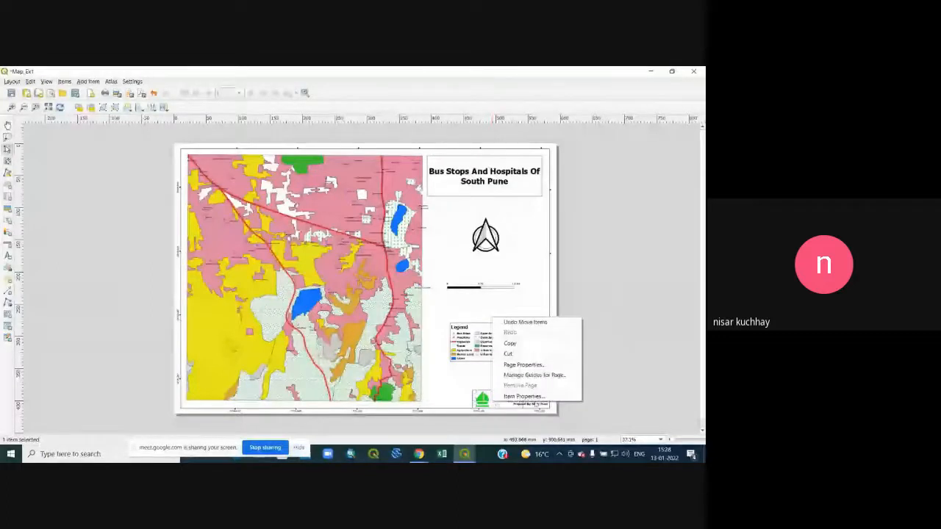
pyautogui.click(524, 396)
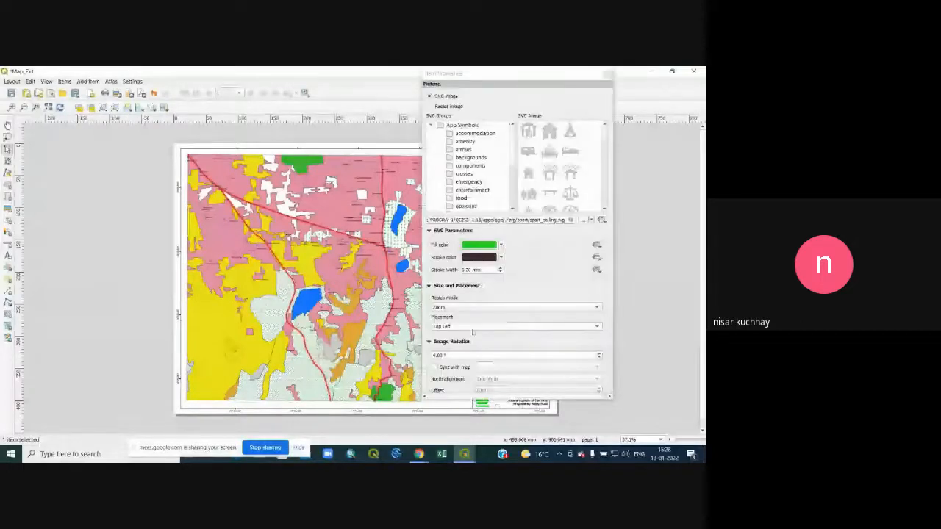
pyautogui.click(473, 328)
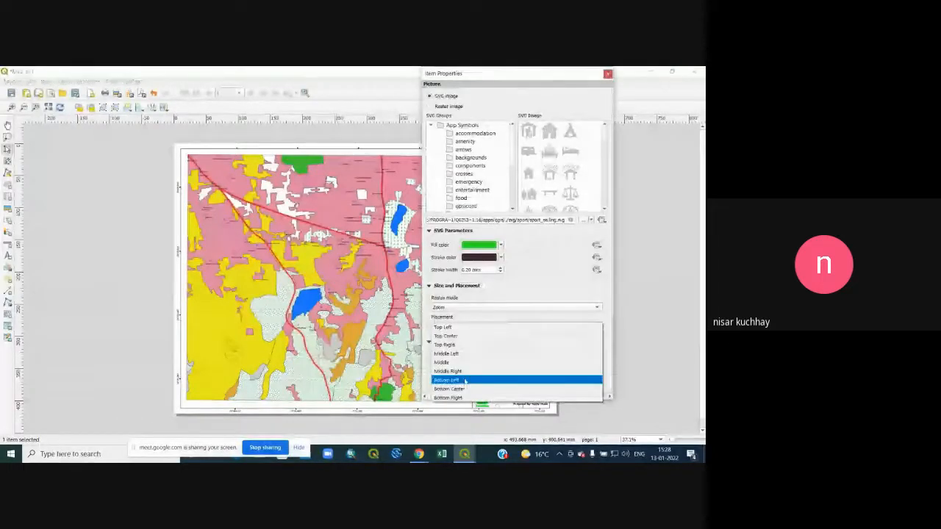
pyautogui.click(465, 381)
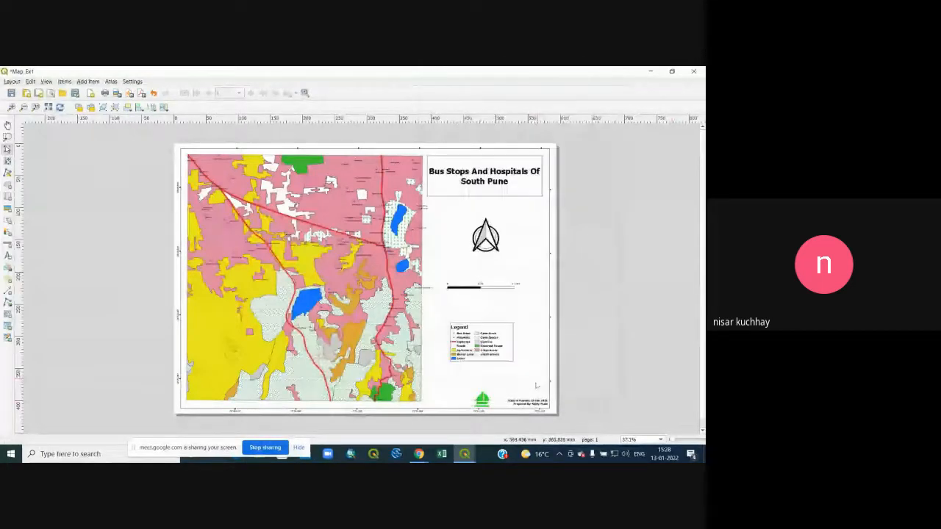
# Shrink the sailing boat picture item to a small frame and position it directly beside the publication label
pyautogui.moveTo(518, 391); pyautogui.dragTo(528, 385)
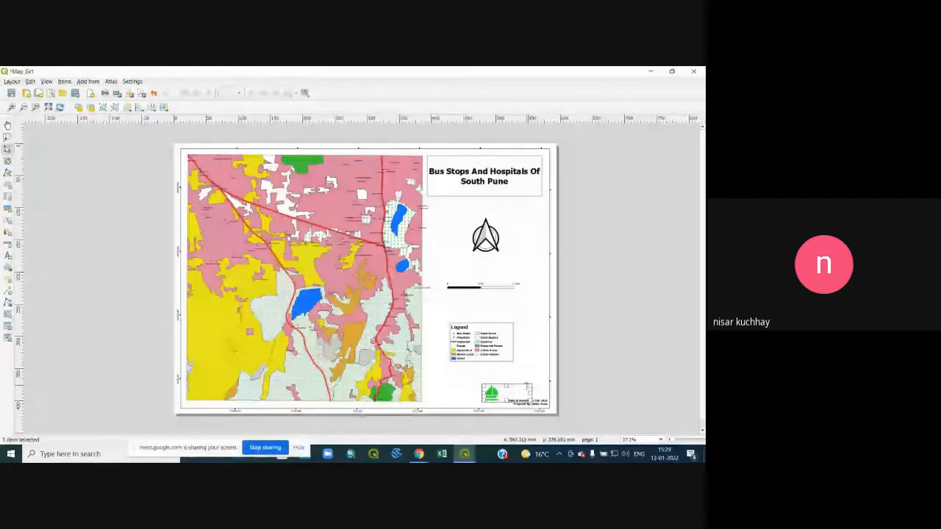
pyautogui.moveTo(528, 384); pyautogui.dragTo(502, 394)
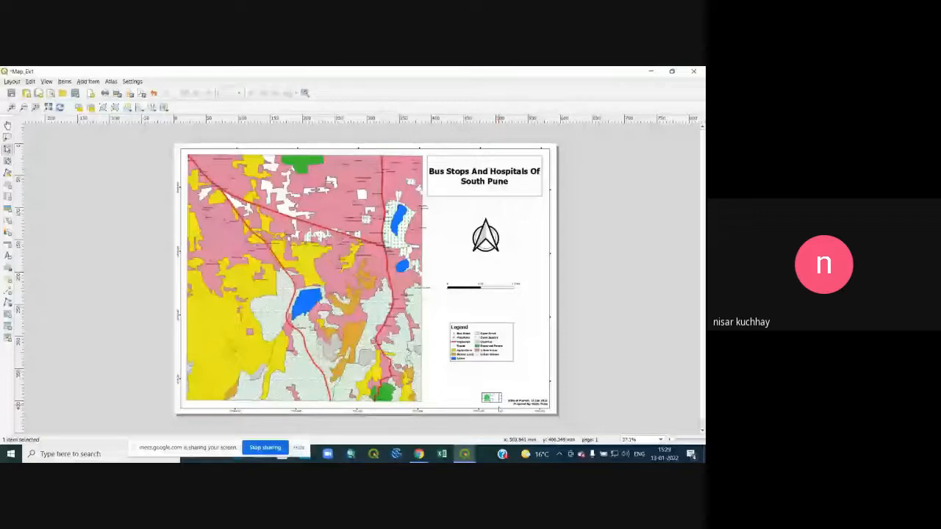
pyautogui.moveTo(491, 398); pyautogui.dragTo(501, 405)
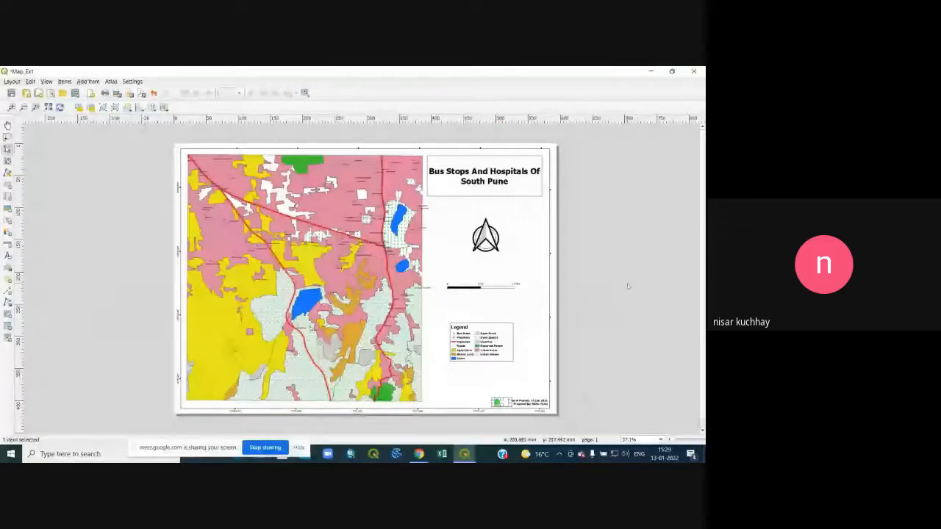
pyautogui.press('Right')
pyautogui.press('Right')
pyautogui.press('Left')
pyautogui.press('Left')
pyautogui.press('Left')
pyautogui.press('Left')
pyautogui.press('Left')
# Set the sailing boat picture's placement to Bottom Right and check its fit beside the publication label
pyautogui.doubleClick(499, 403)
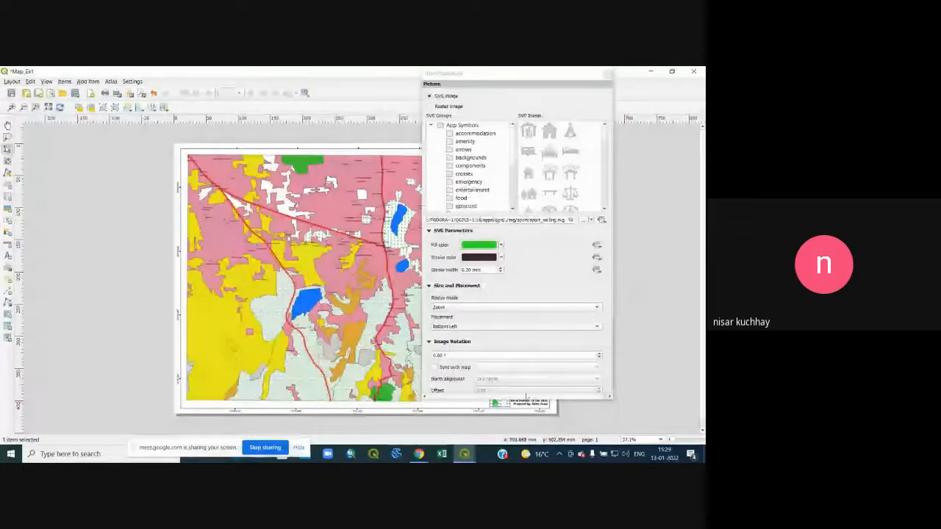
pyautogui.click(475, 326)
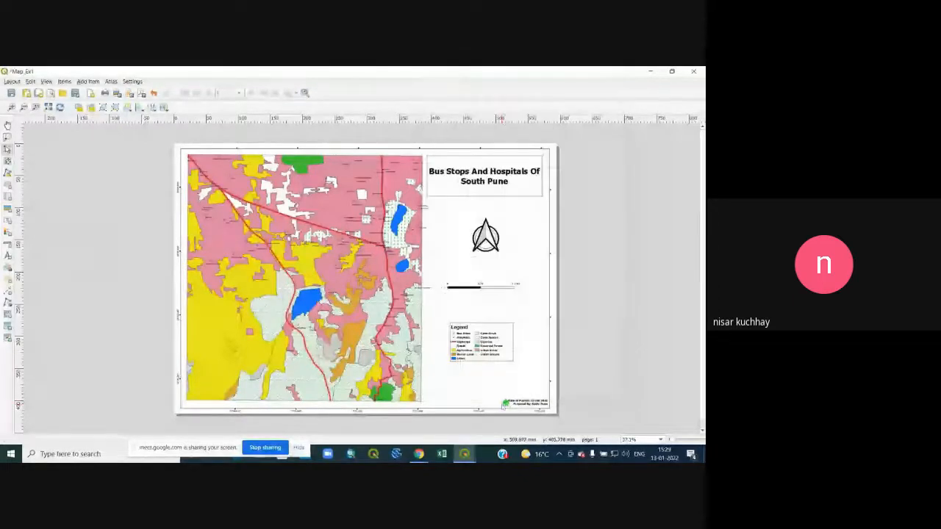
pyautogui.click(504, 405)
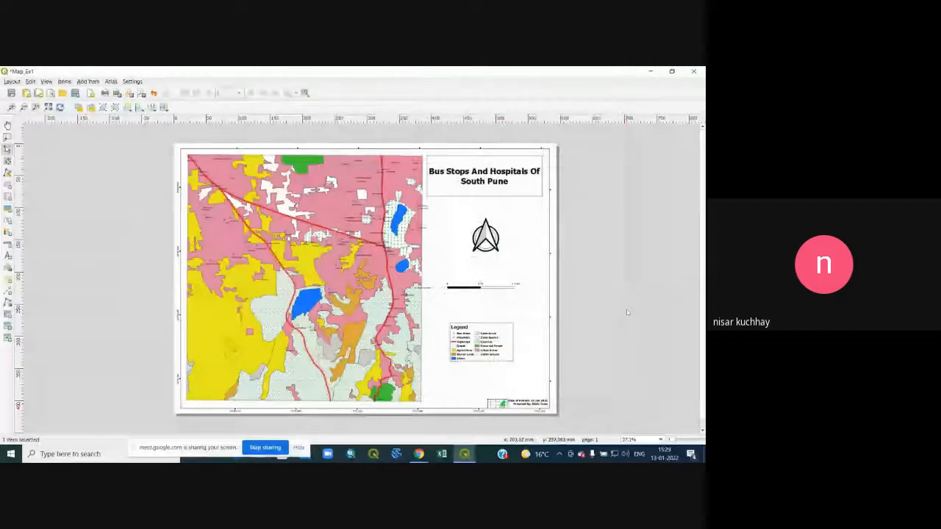
pyautogui.click(619, 322)
pyautogui.click(502, 403)
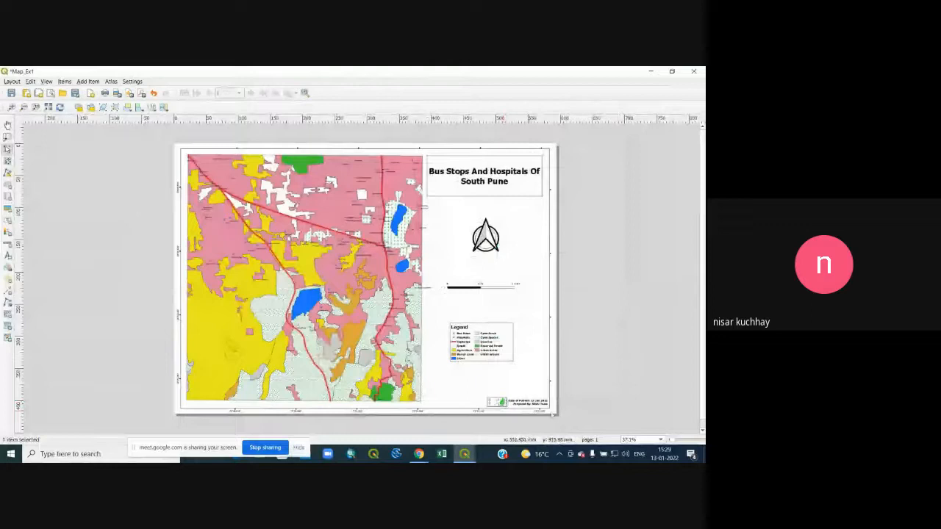
pyautogui.click(553, 415)
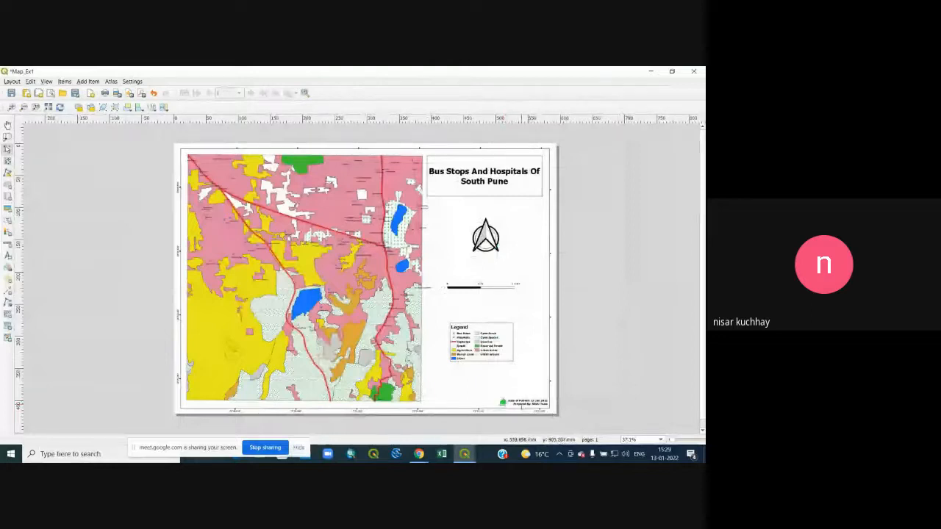
# Lower the opacity of the sailing boat picture's green fill until the symbol is faint
pyautogui.click(499, 402)
pyautogui.doubleClick(502, 402)
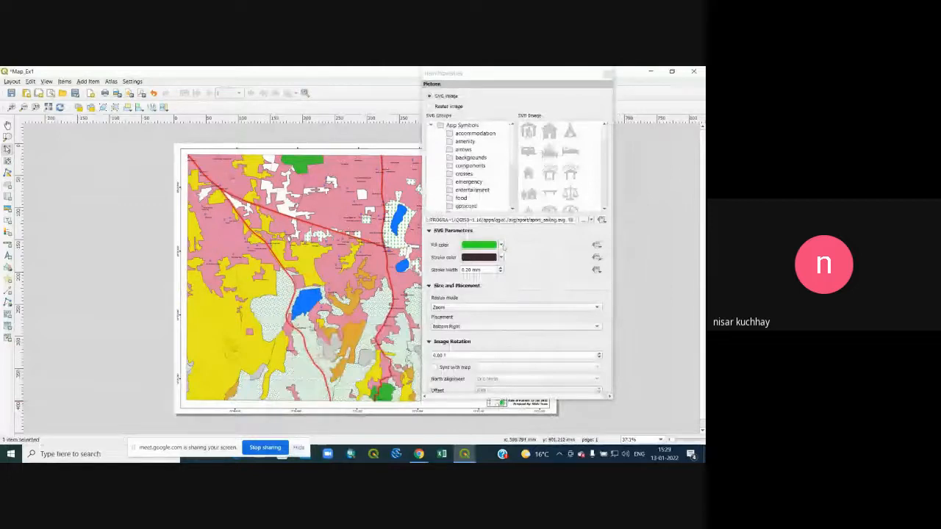
pyautogui.click(501, 245)
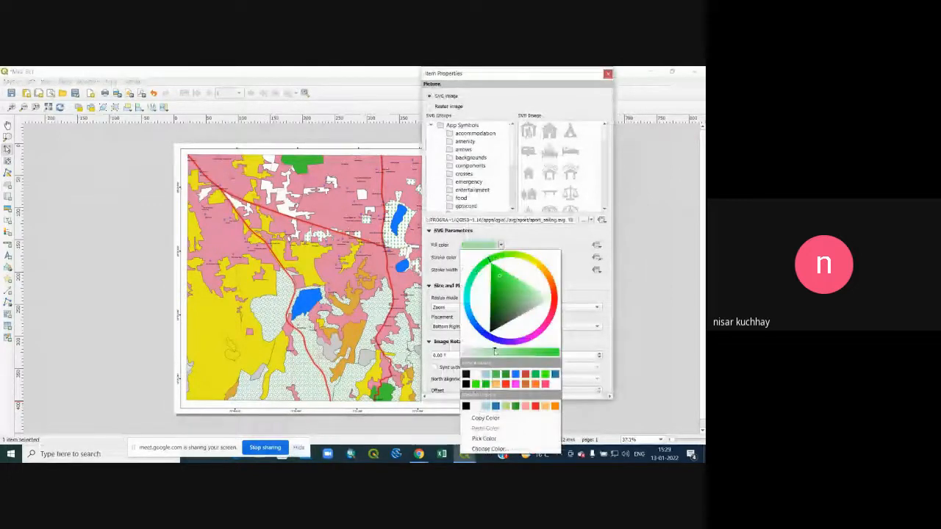
pyautogui.click(621, 264)
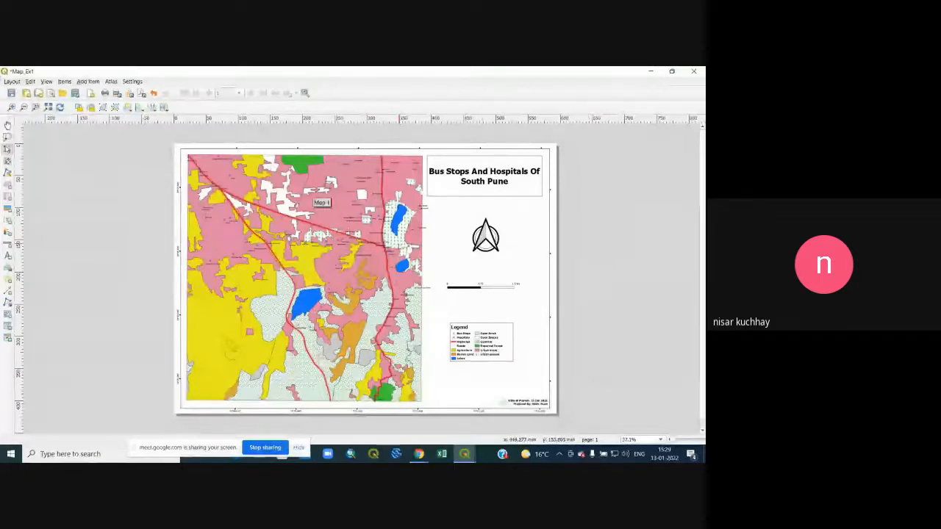
# Start exporting the layout as an image and choose the Map Preparation folder on the OneDrive Desktop as destination
pyautogui.click(12, 80)
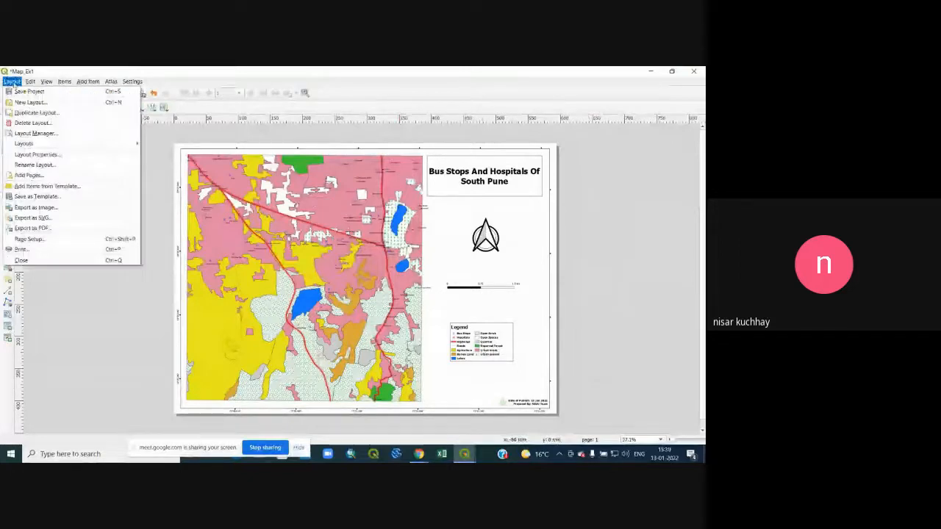
pyautogui.click(34, 207)
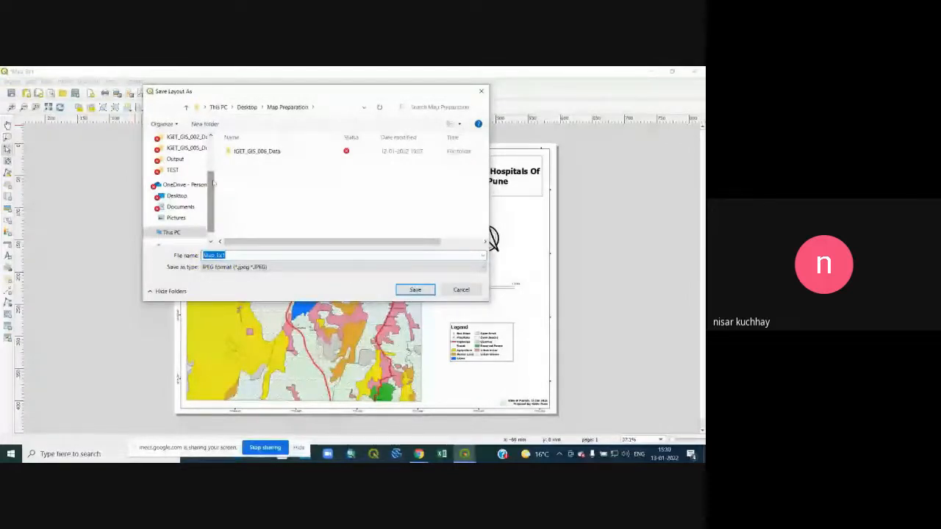
pyautogui.click(176, 196)
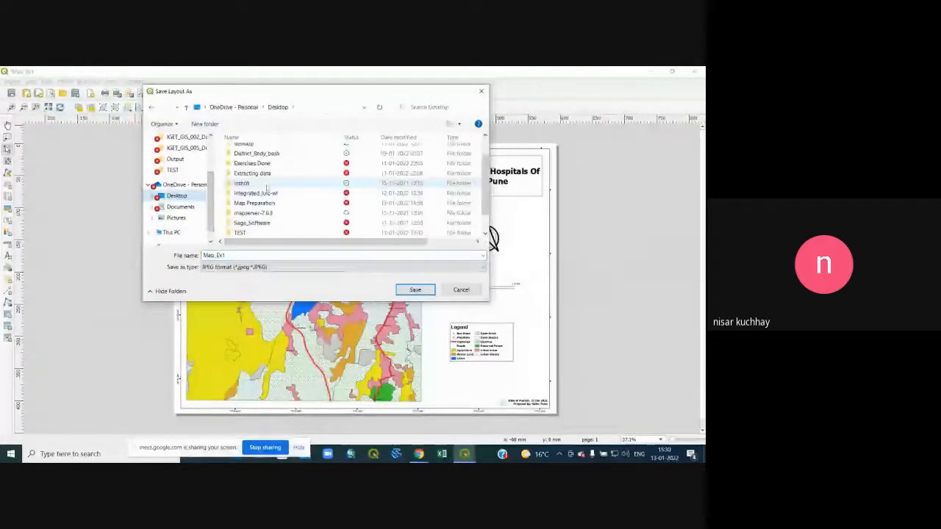
pyautogui.doubleClick(256, 203)
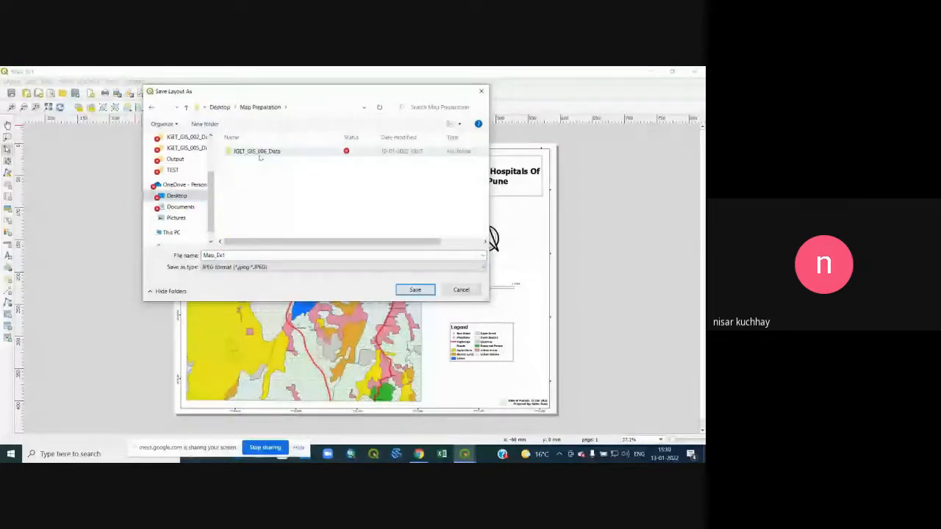
pyautogui.doubleClick(259, 153)
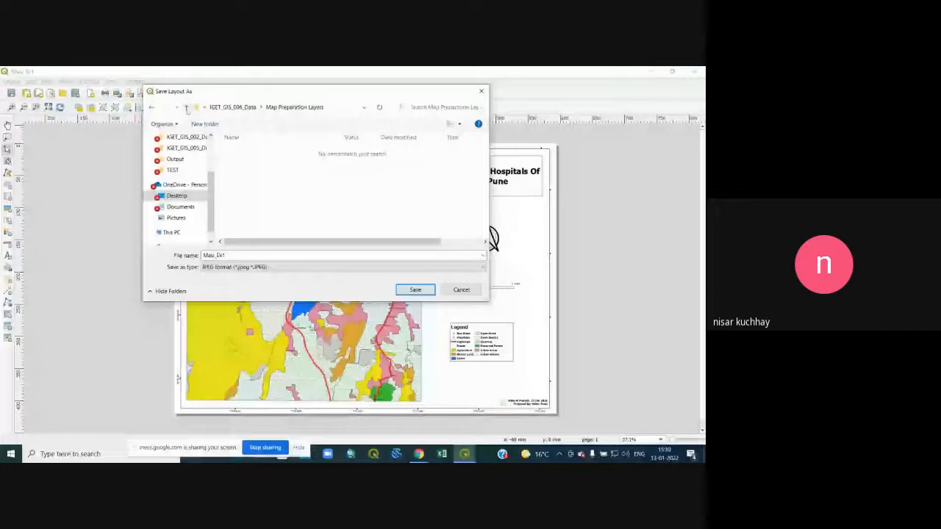
pyautogui.click(187, 109)
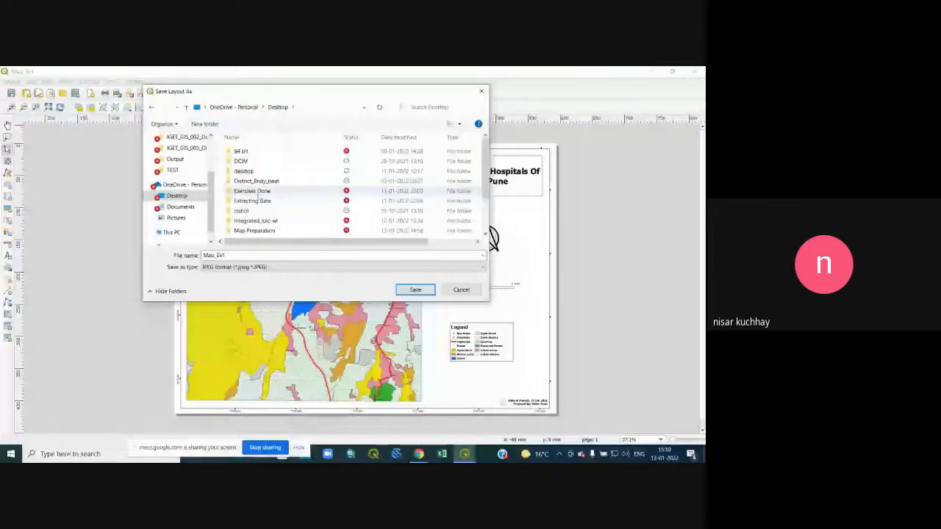
pyautogui.scroll(-1, 268, 208)
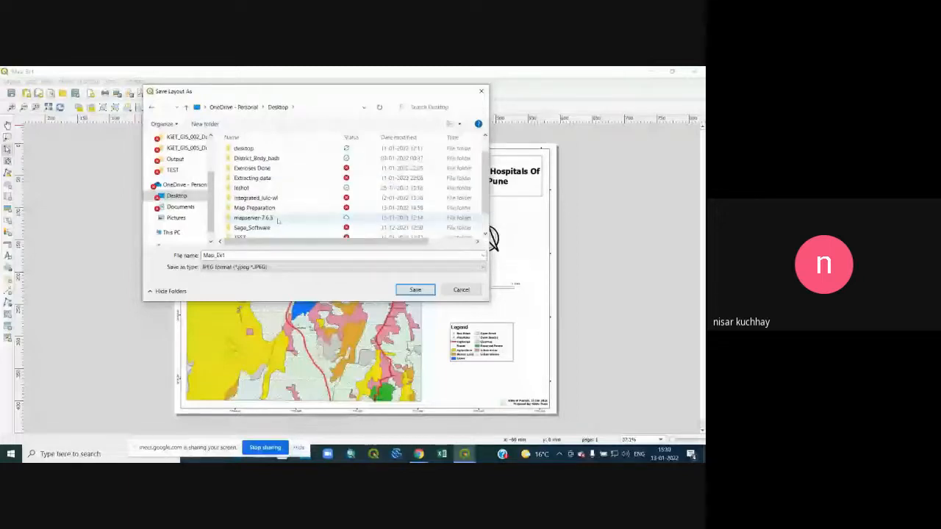
pyautogui.doubleClick(255, 208)
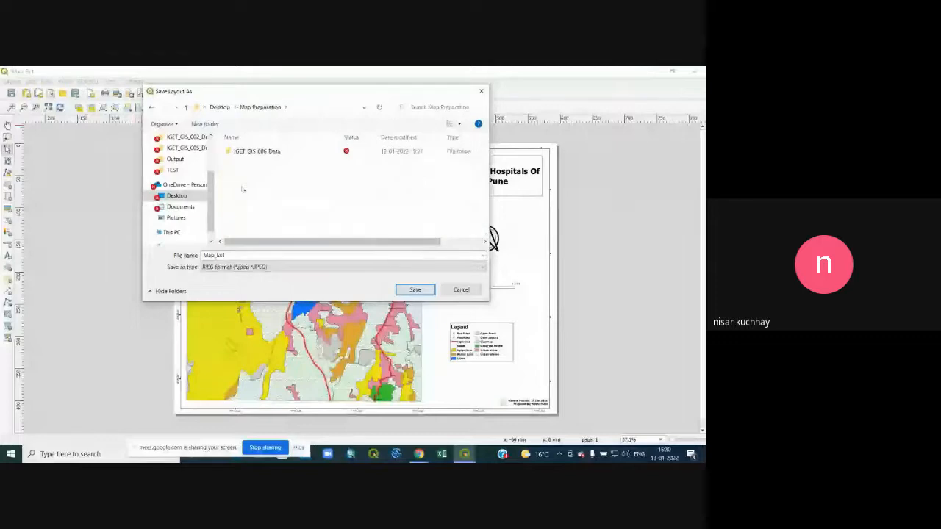
# Name the export file "Map of South Pune", keep the JPEG format (*.jpeg), and save it
pyautogui.doubleClick(229, 255)
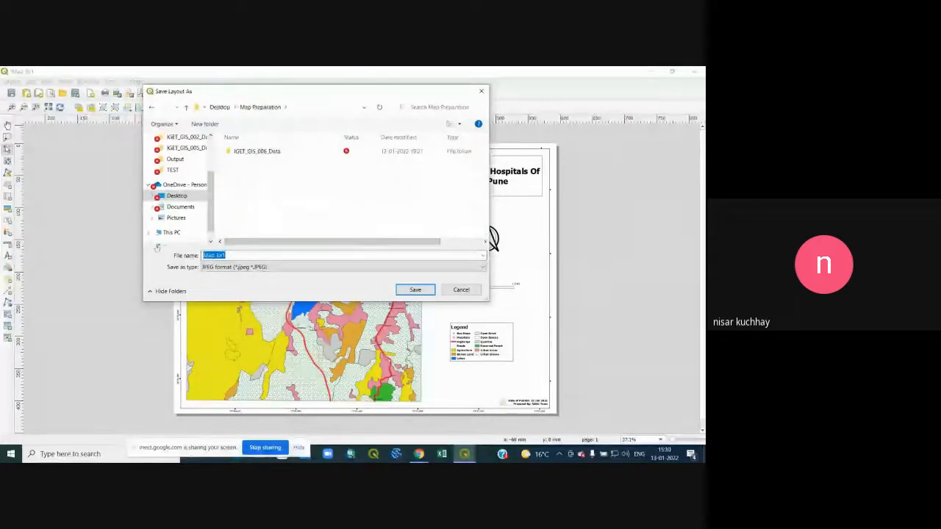
pyautogui.write('Map of')
pyautogui.press('BackSpace')
pyautogui.press('BackSpace')
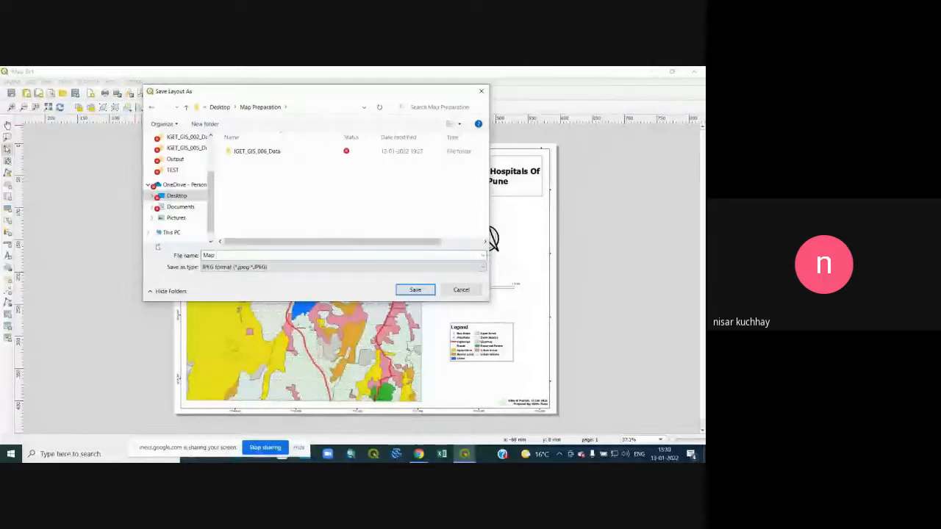
pyautogui.write('of South Pune')
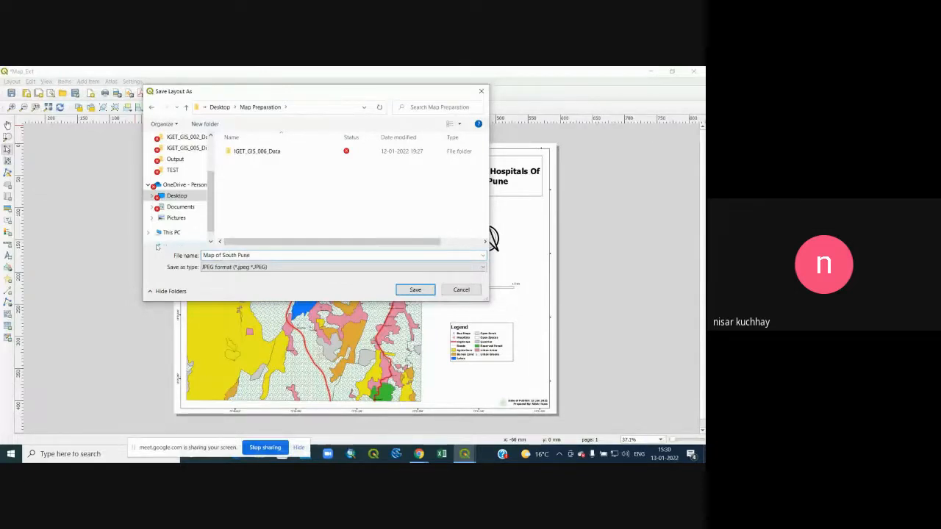
pyautogui.click(261, 267)
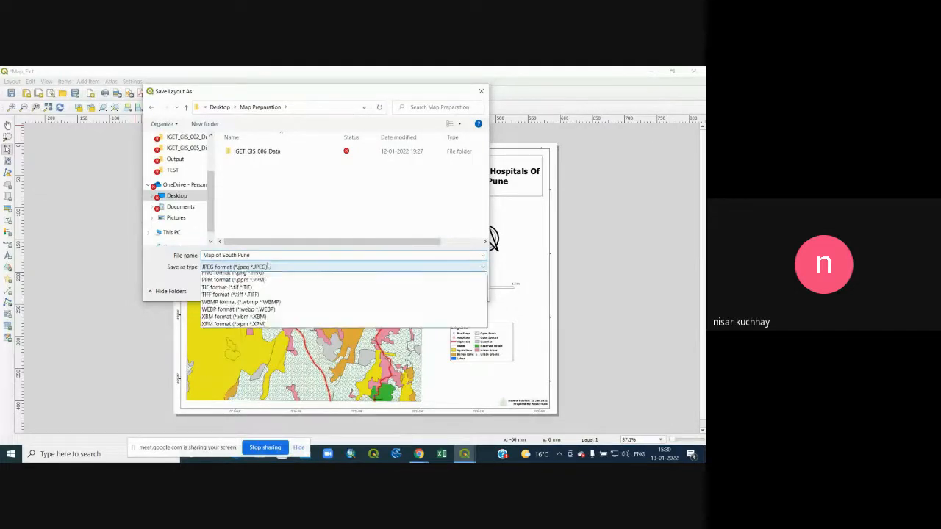
pyautogui.click(243, 305)
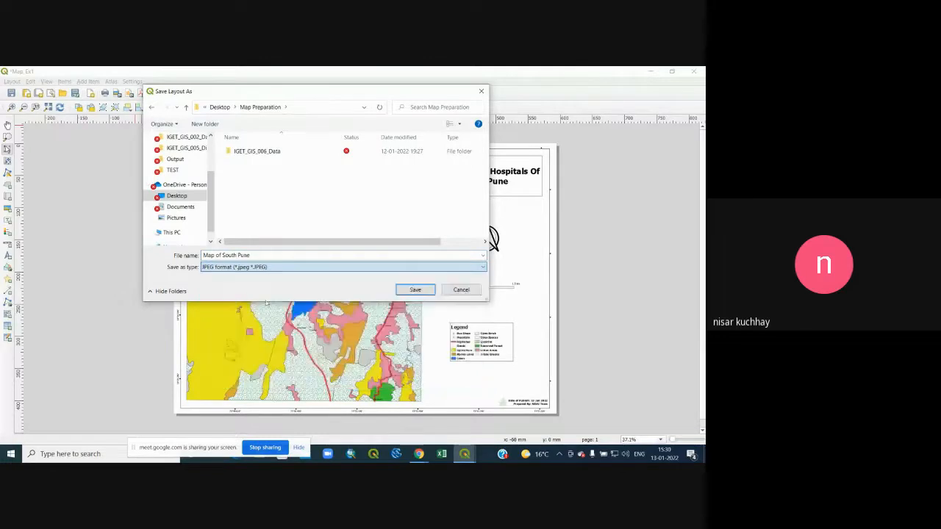
pyautogui.click(416, 290)
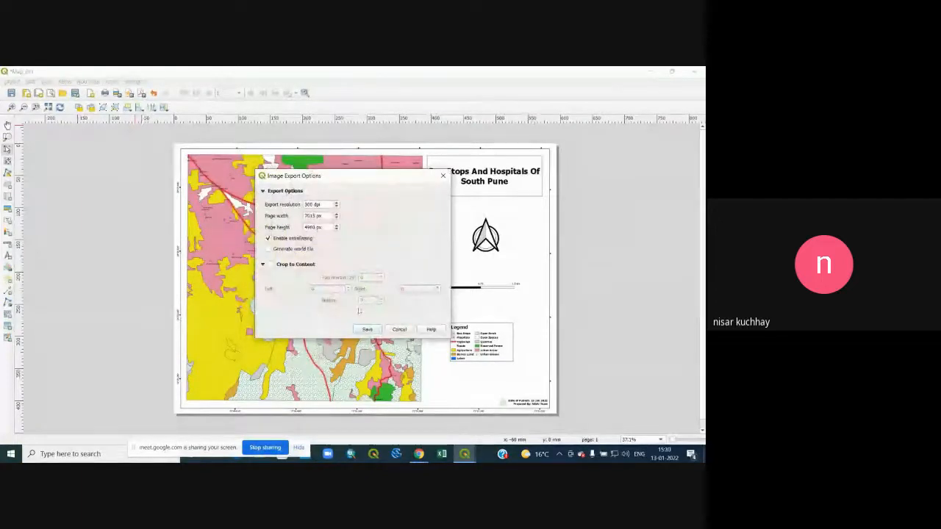
# Set the export resolution to 250 dpi and run the image export
pyautogui.click(336, 203)
pyautogui.click(336, 207)
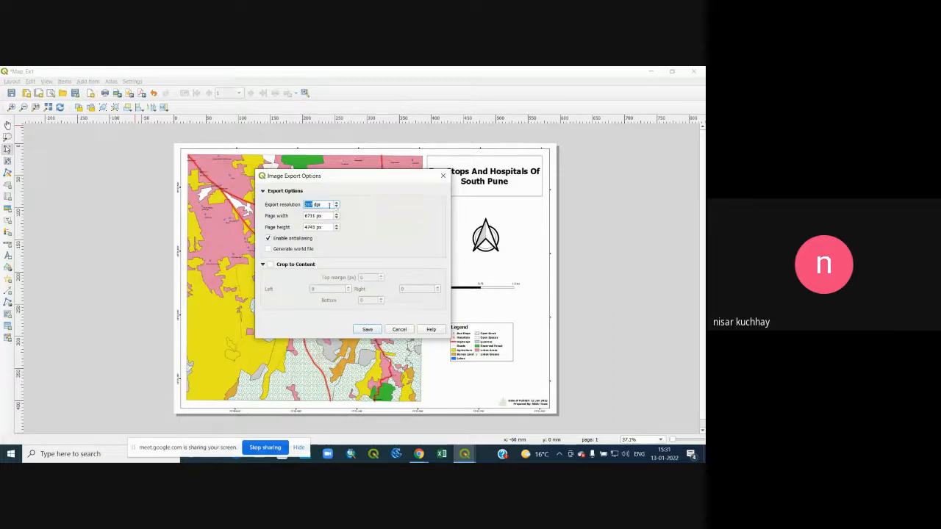
pyautogui.write('250')
pyautogui.click(368, 329)
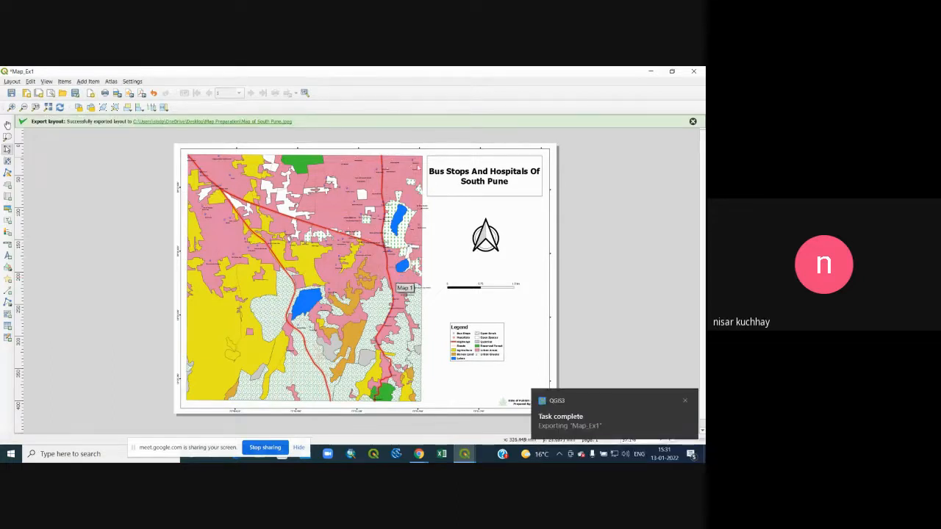
# Leave the layout and project windows and open the Map Preparation folder from the desktop
pyautogui.click(649, 71)
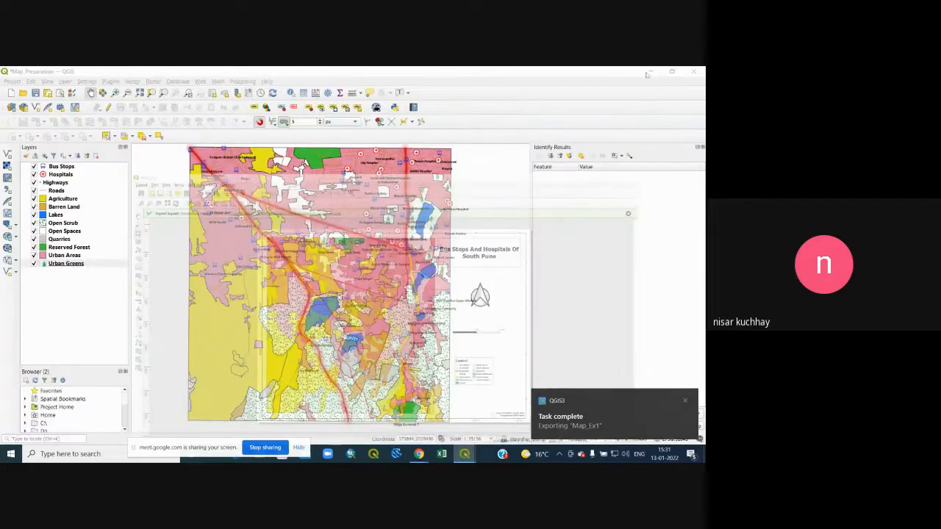
pyautogui.click(649, 72)
pyautogui.doubleClick(135, 219)
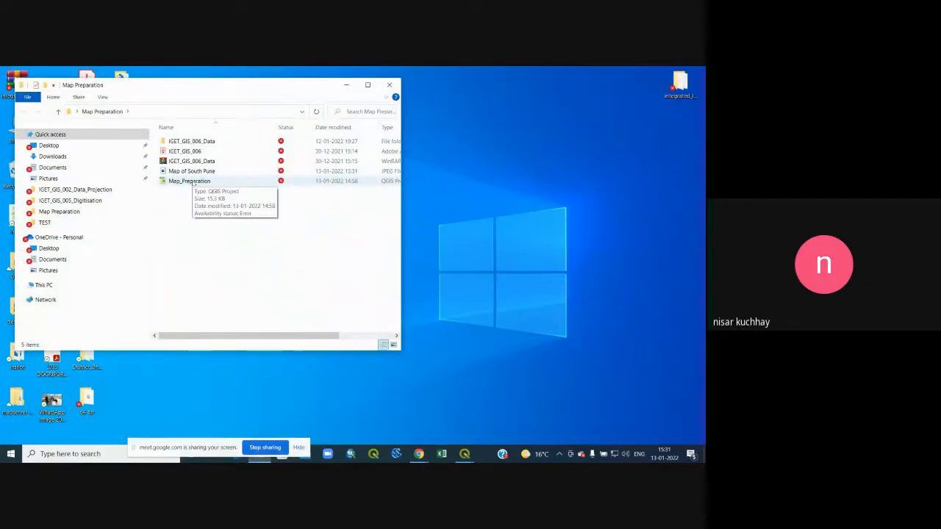
pyautogui.doubleClick(189, 181)
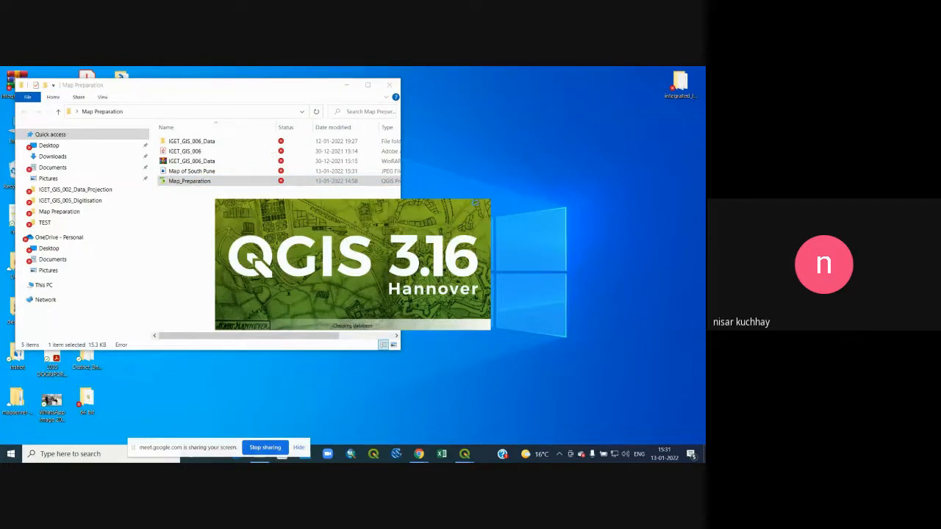
pyautogui.doubleClick(213, 141)
pyautogui.click(210, 142)
pyautogui.doubleClick(210, 142)
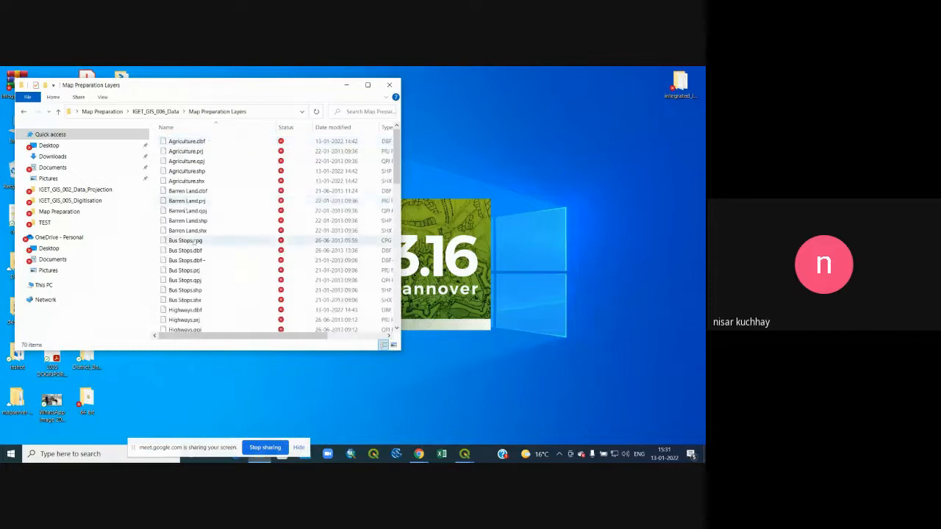
pyautogui.scroll(-15, 198, 247)
pyautogui.scroll(8, 198, 247)
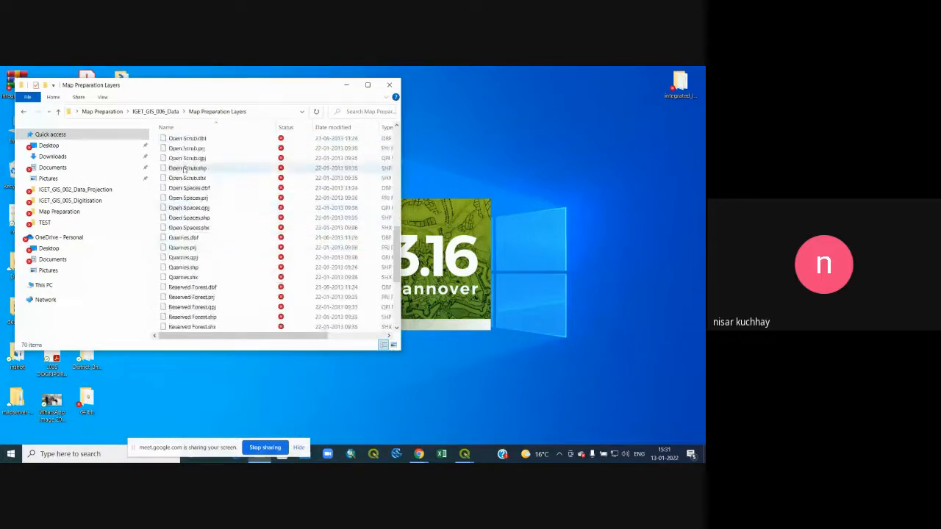
pyautogui.click(58, 112)
pyautogui.click(58, 112)
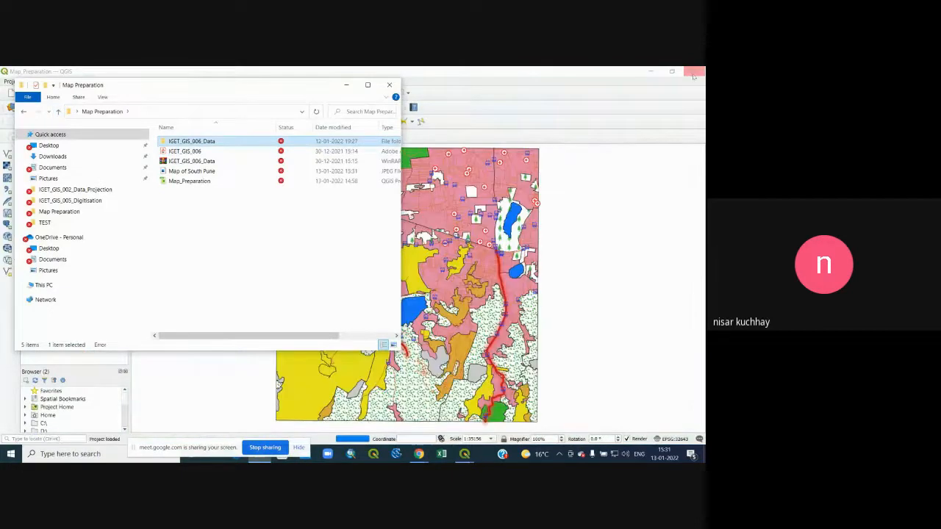
pyautogui.click(601, 104)
pyautogui.click(652, 72)
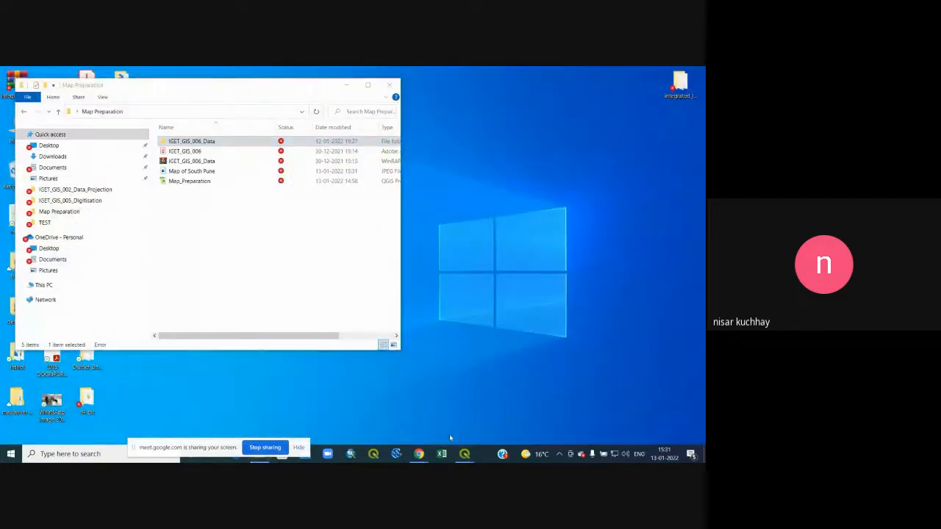
# Open the exported Map of South Pune image at full window size and examine the bus stop and hospital labels up close
pyautogui.doubleClick(190, 171)
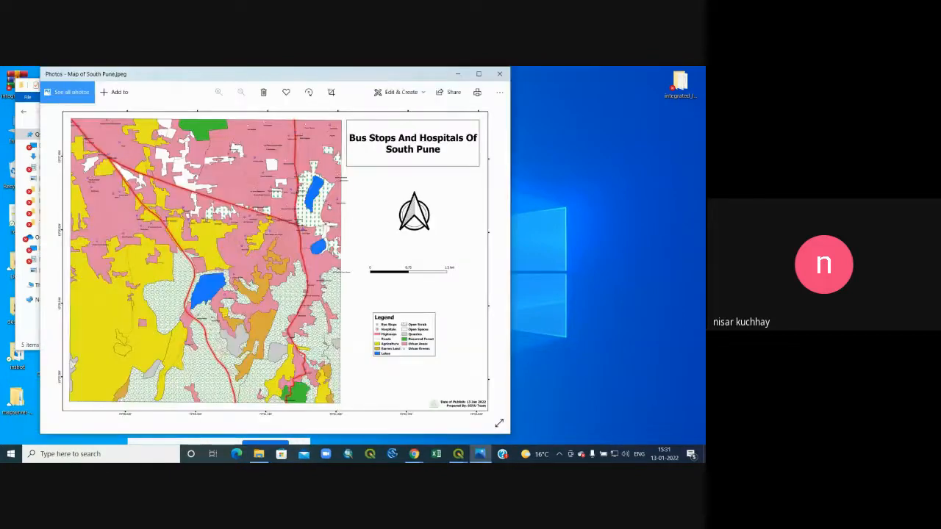
pyautogui.click(479, 74)
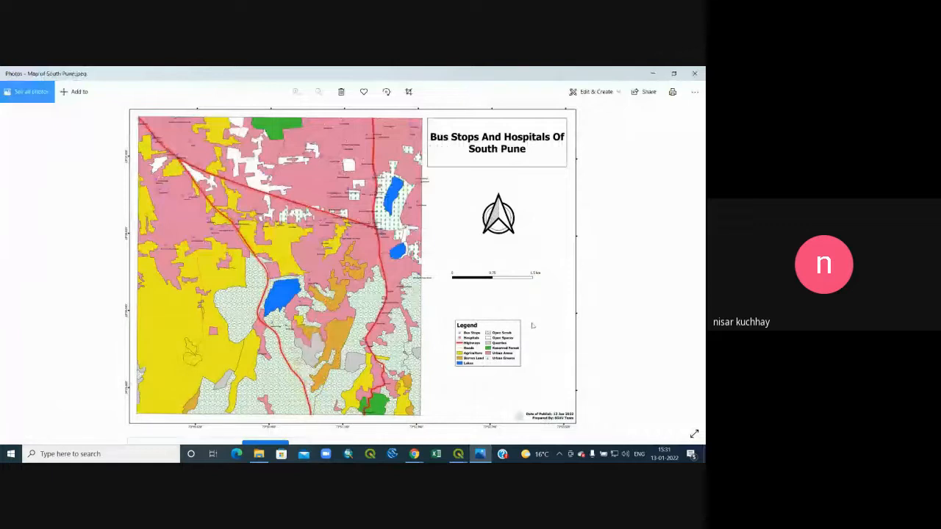
pyautogui.scroll(5, 353, 173)
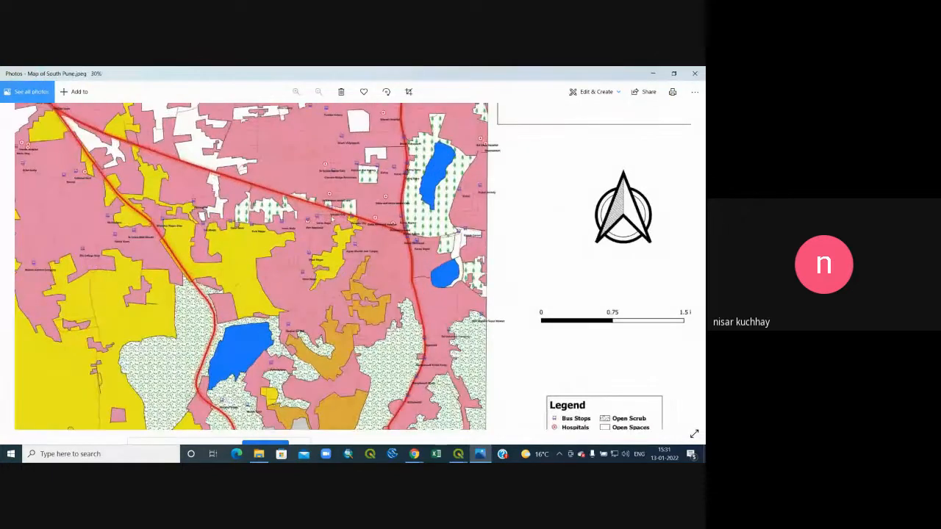
pyautogui.moveTo(353, 173); pyautogui.dragTo(239, 315)
pyautogui.moveTo(208, 164); pyautogui.dragTo(341, 262)
pyautogui.moveTo(244, 261); pyautogui.dragTo(330, 186)
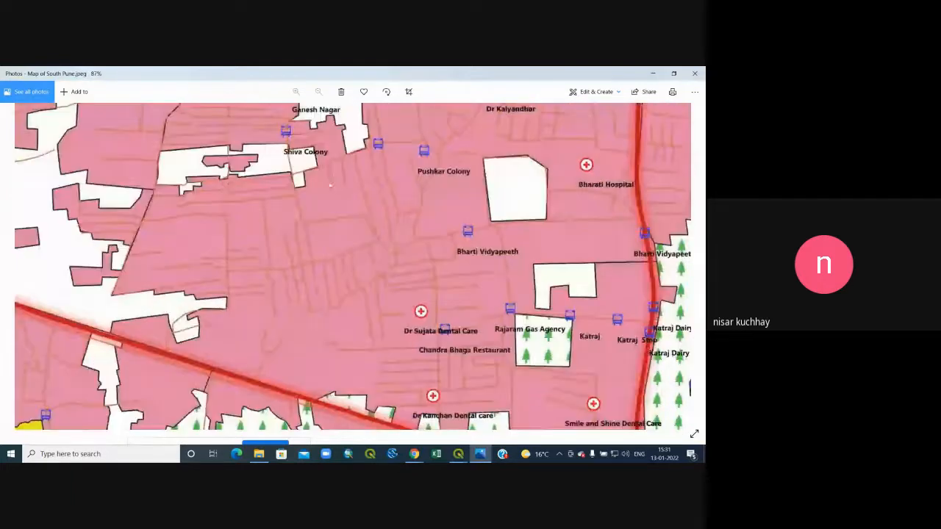
pyautogui.moveTo(432, 297); pyautogui.dragTo(359, 160)
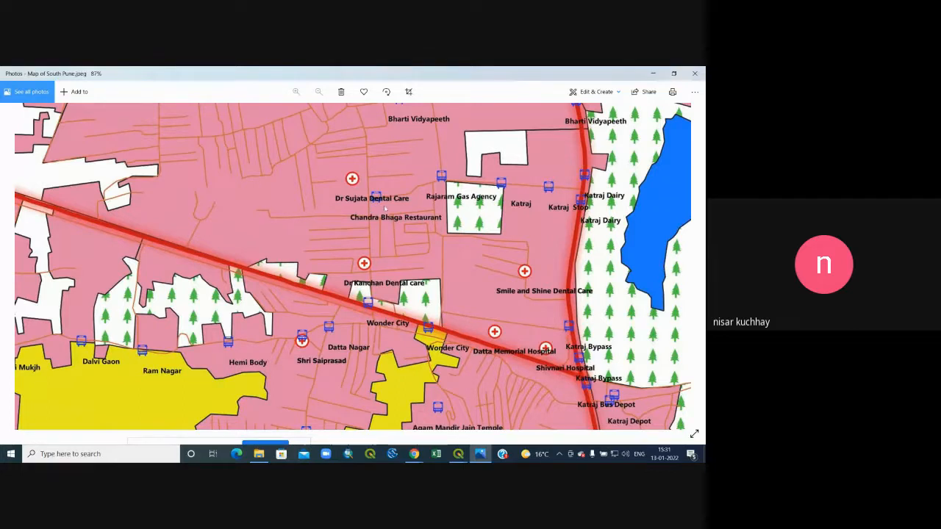
pyautogui.moveTo(428, 211); pyautogui.dragTo(329, 206)
pyautogui.moveTo(433, 189); pyautogui.dragTo(433, 222)
pyautogui.moveTo(313, 271); pyautogui.dragTo(359, 239)
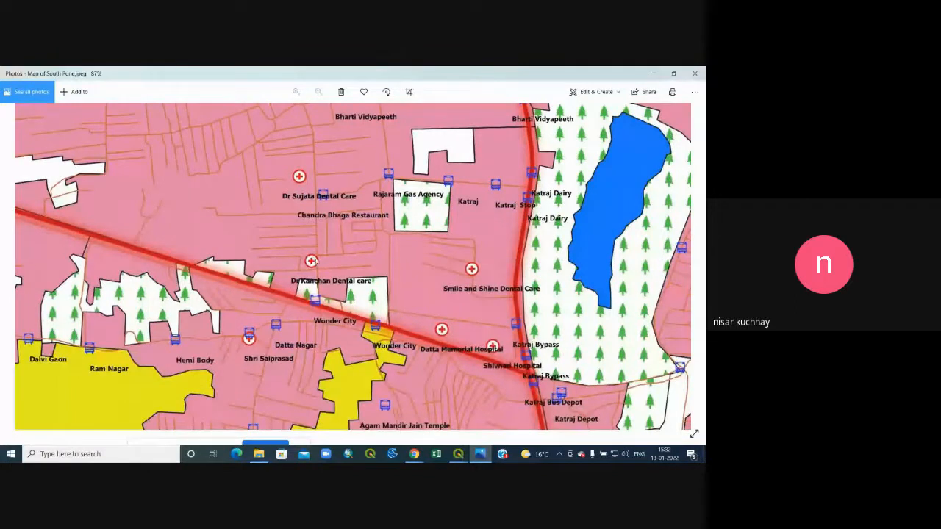
# Compare the whole exported map sheet with its enlarged details to judge label legibility, and close the image
pyautogui.scroll(-5, 316, 257)
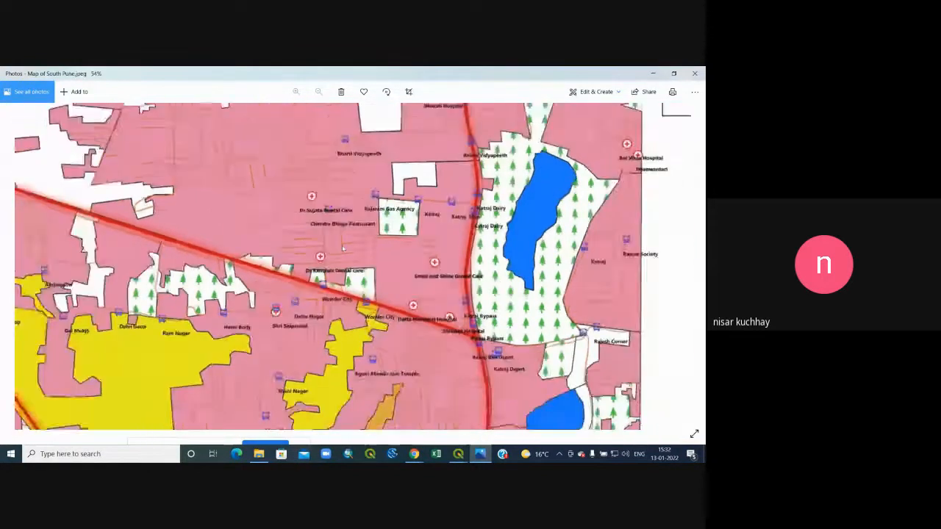
pyautogui.scroll(-3, 342, 248)
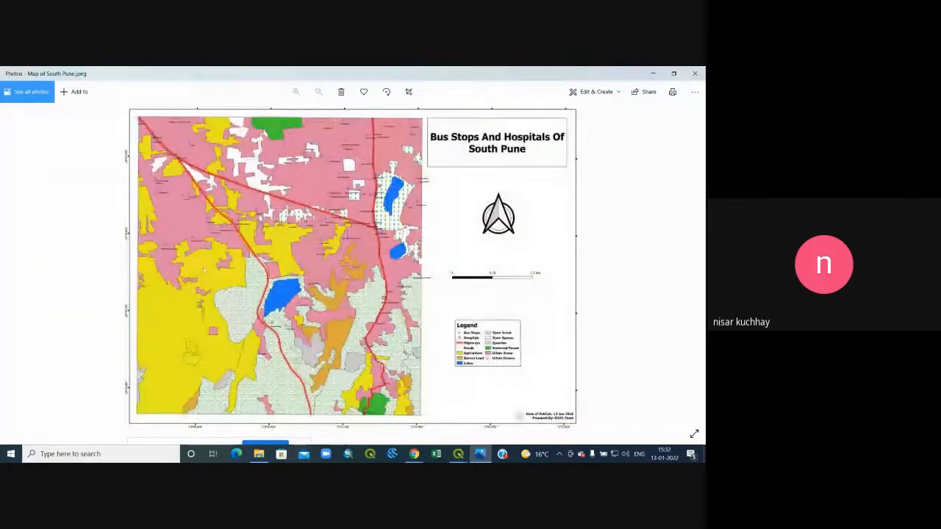
pyautogui.scroll(2, 342, 248)
pyautogui.scroll(-3, 316, 228)
pyautogui.scroll(3, 294, 209)
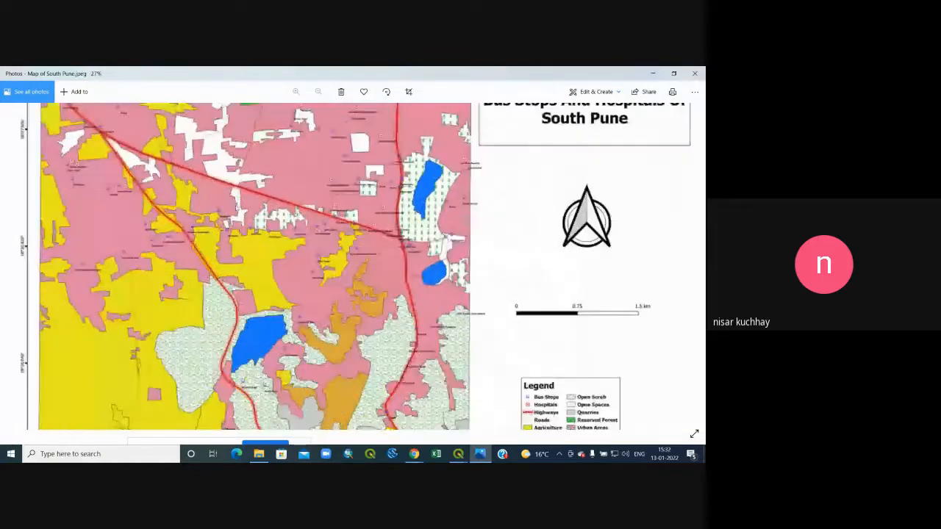
pyautogui.scroll(3, 149, 195)
pyautogui.scroll(-5, 172, 202)
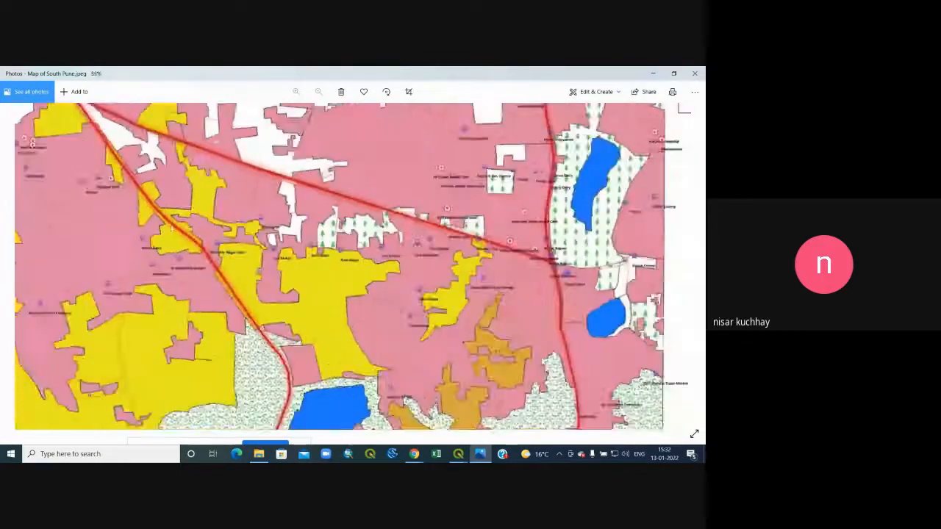
pyautogui.scroll(-3, 352, 265)
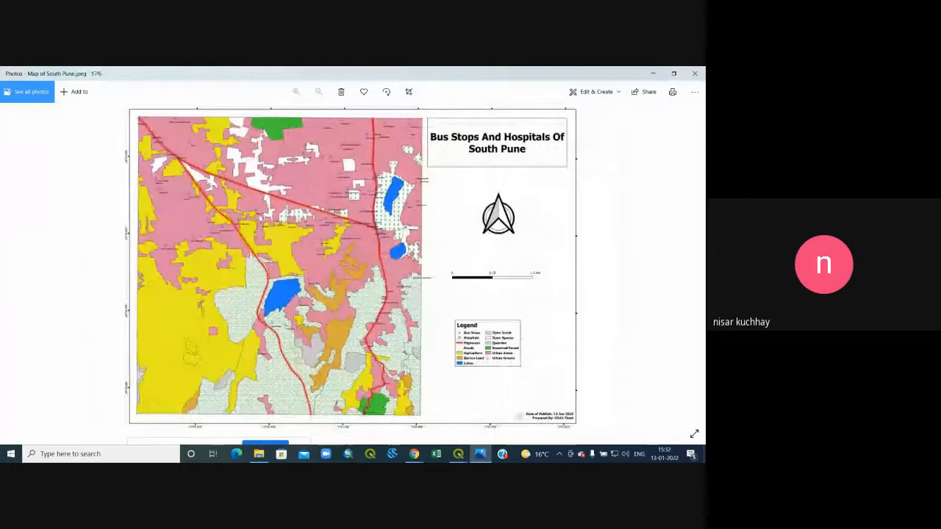
pyautogui.scroll(4, 332, 192)
pyautogui.scroll(-2, 352, 265)
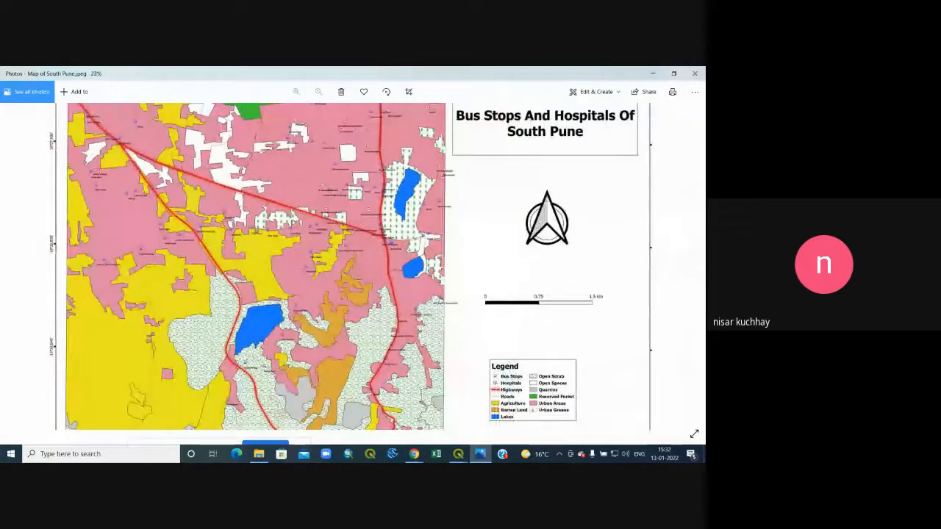
pyautogui.scroll(1, 354, 221)
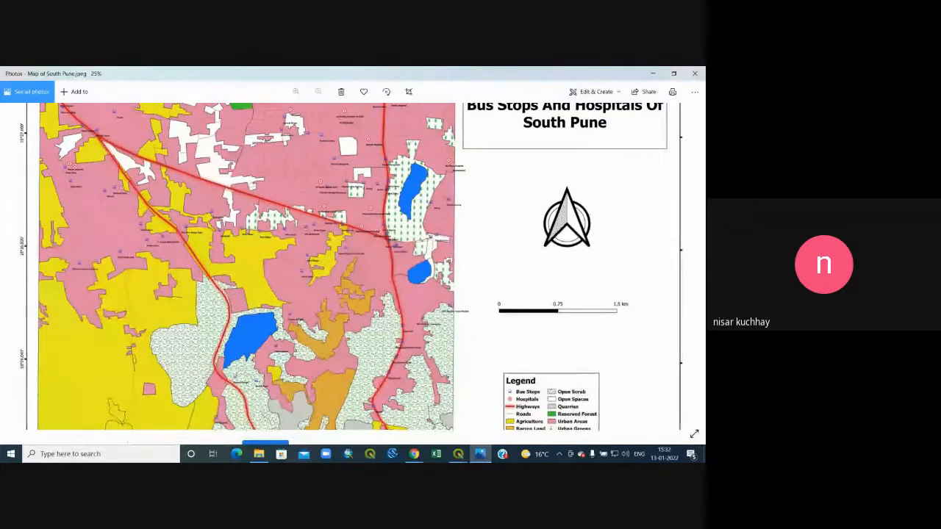
pyautogui.scroll(-1, 353, 264)
pyautogui.click(694, 75)
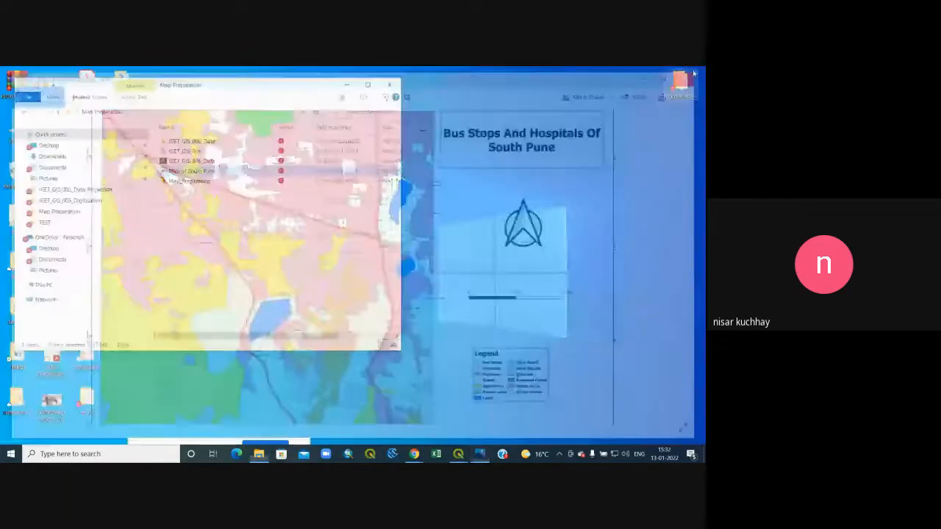
# Switch to QGIS and compare the labels in the Map_Ex1 layout with those in the main project map
pyautogui.moveTo(465, 456)
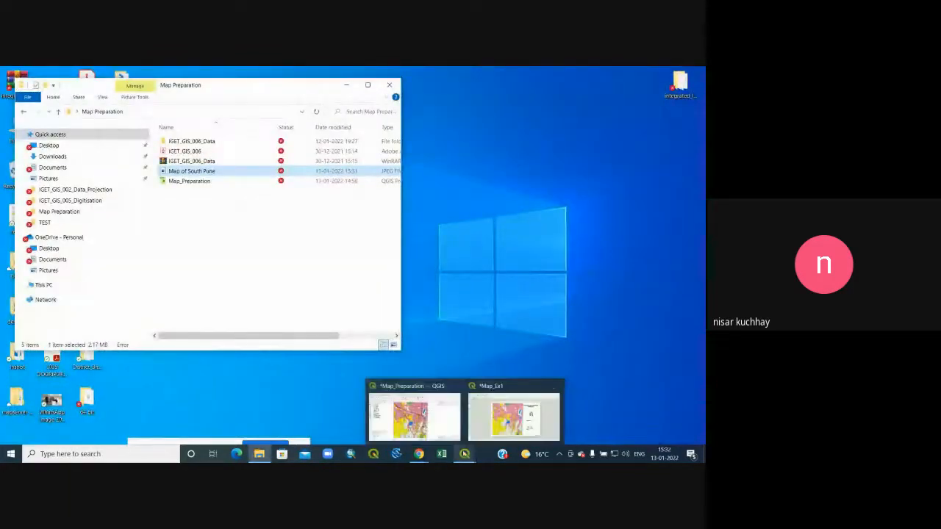
pyautogui.click(515, 412)
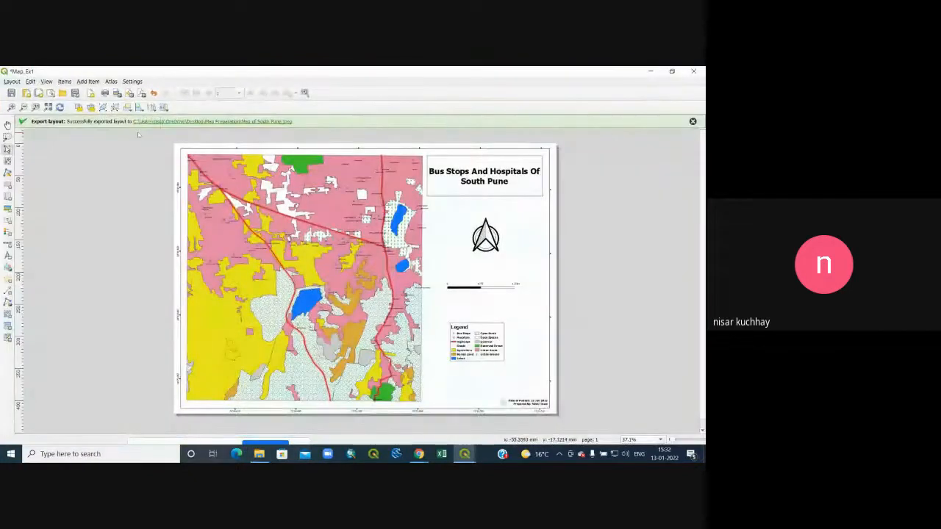
pyautogui.moveTo(465, 456)
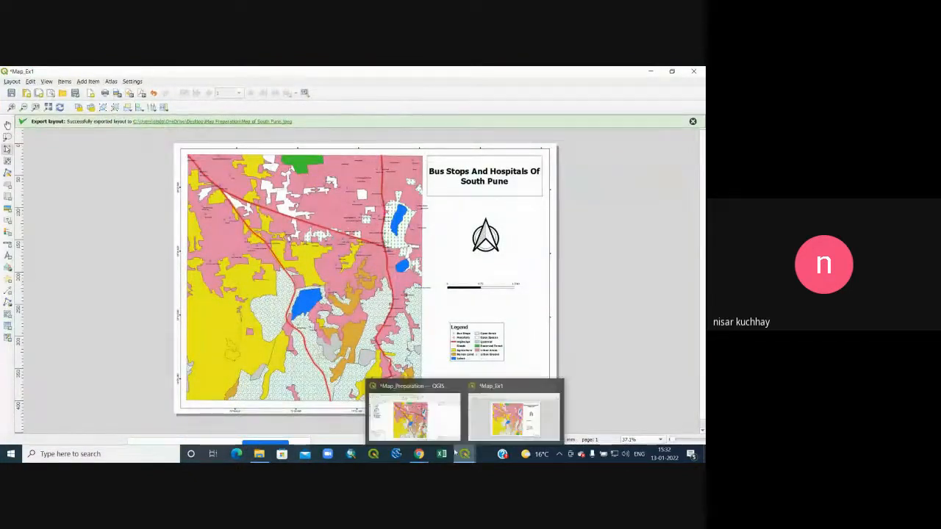
pyautogui.click(412, 412)
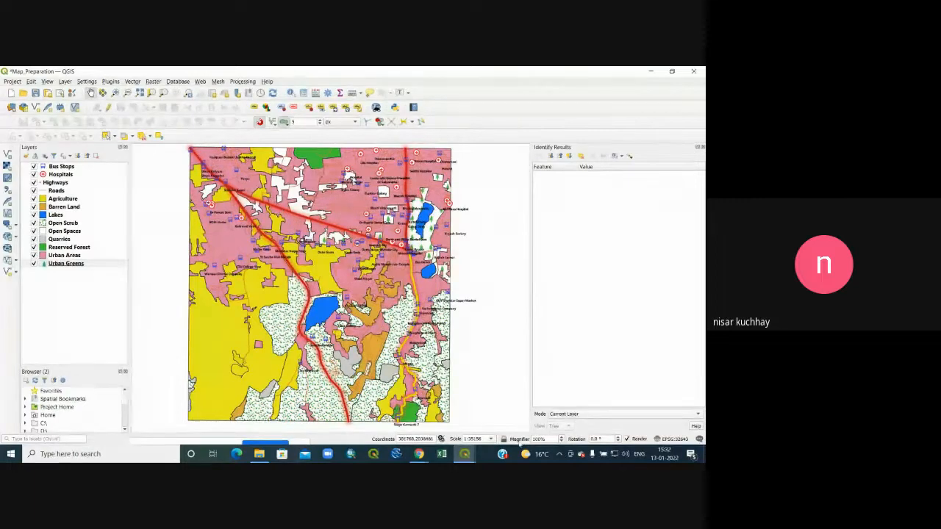
pyautogui.click(465, 455)
pyautogui.click(483, 411)
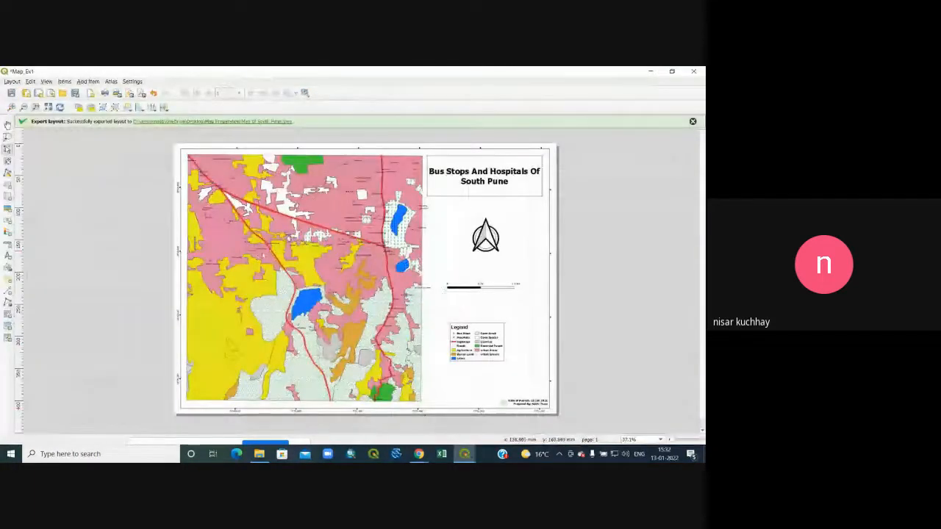
# In the main project, set the Bus Stops layer's label placement offset to 6 mm in both X and Y
pyautogui.click(465, 455)
pyautogui.click(417, 413)
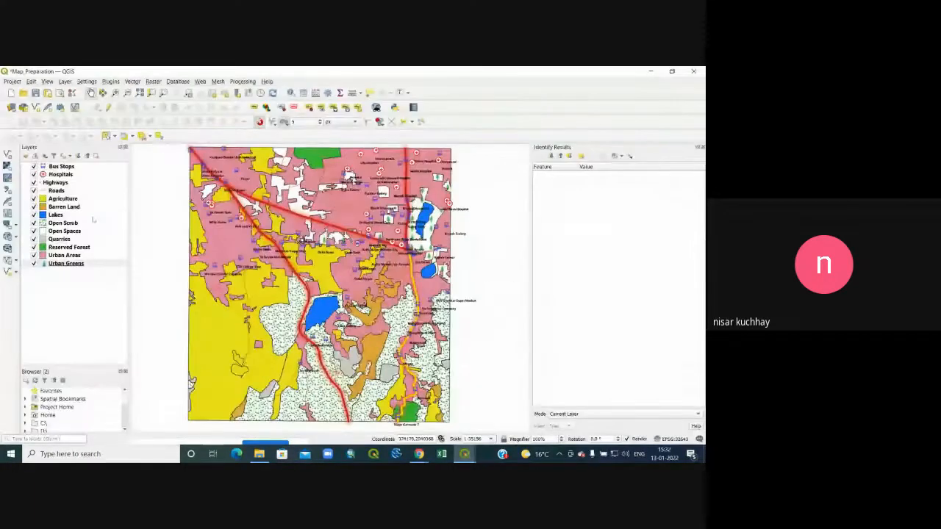
pyautogui.rightClick(52, 166)
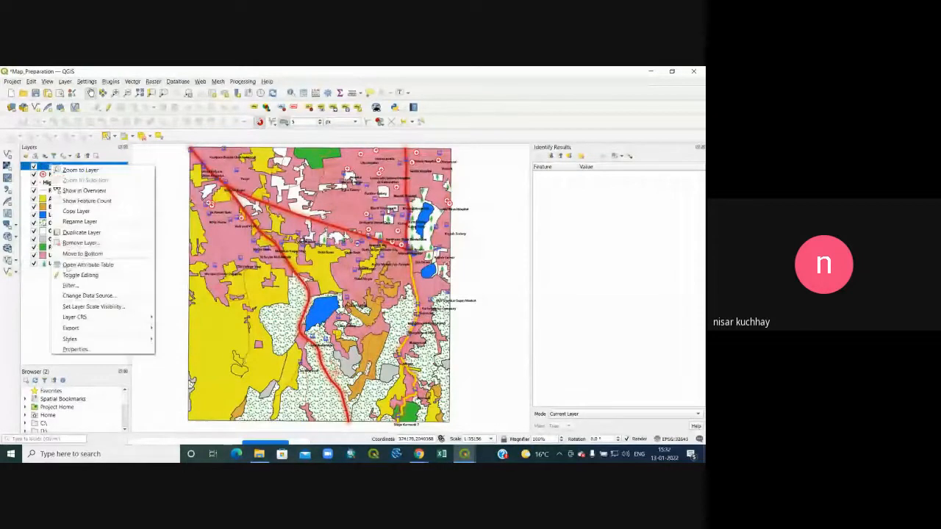
pyautogui.click(86, 350)
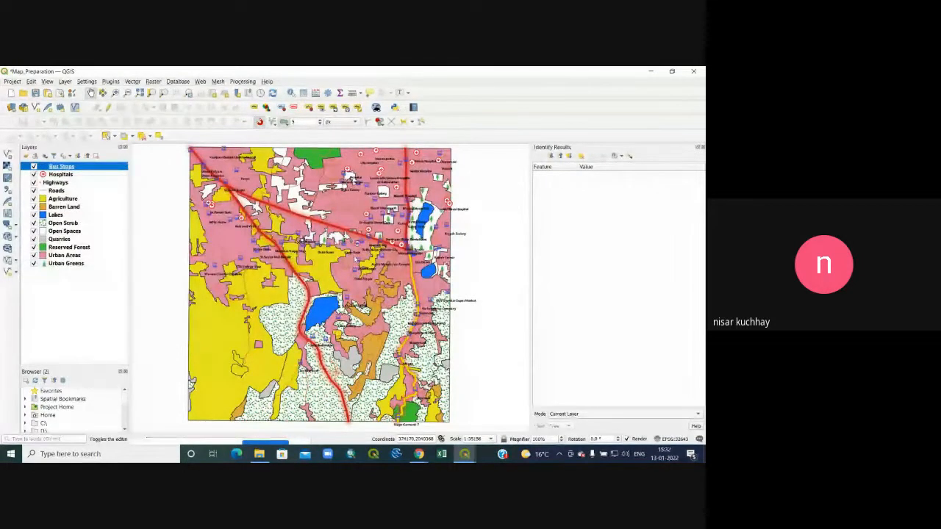
pyautogui.click(260, 140)
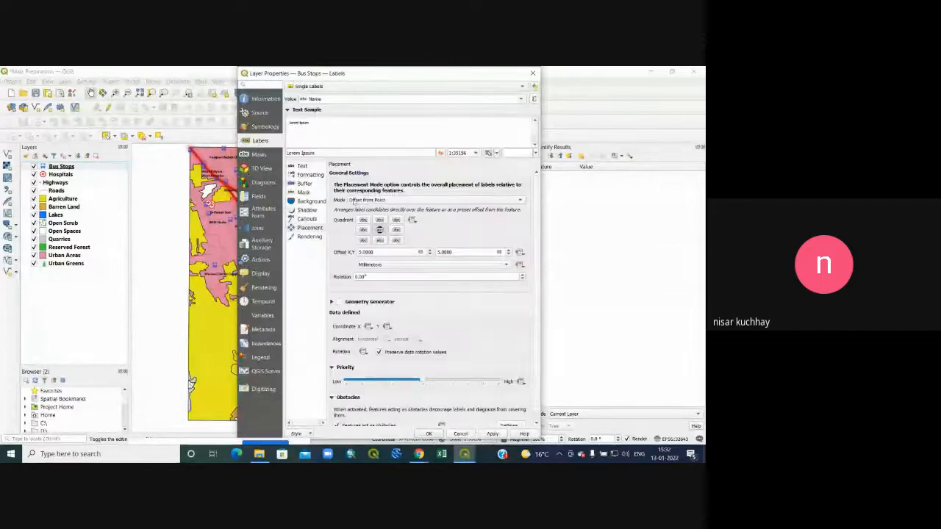
pyautogui.click(309, 228)
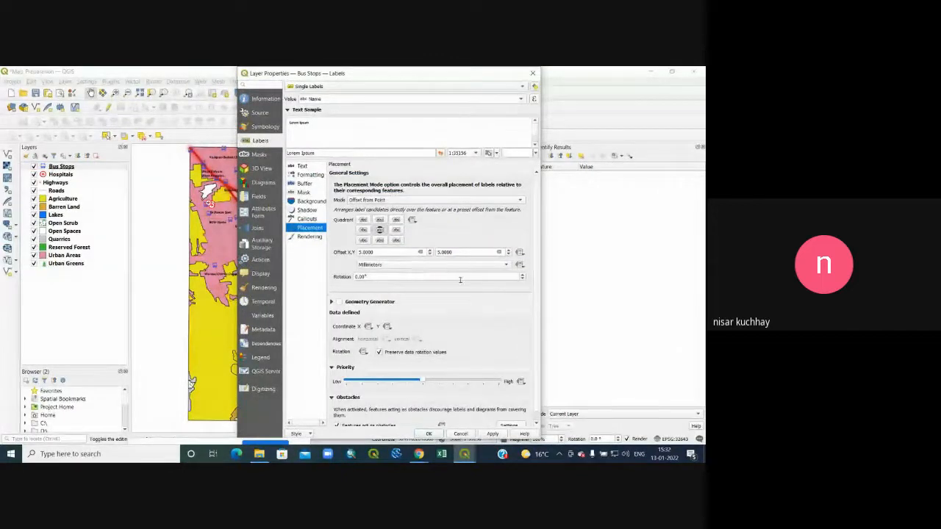
pyautogui.click(359, 252)
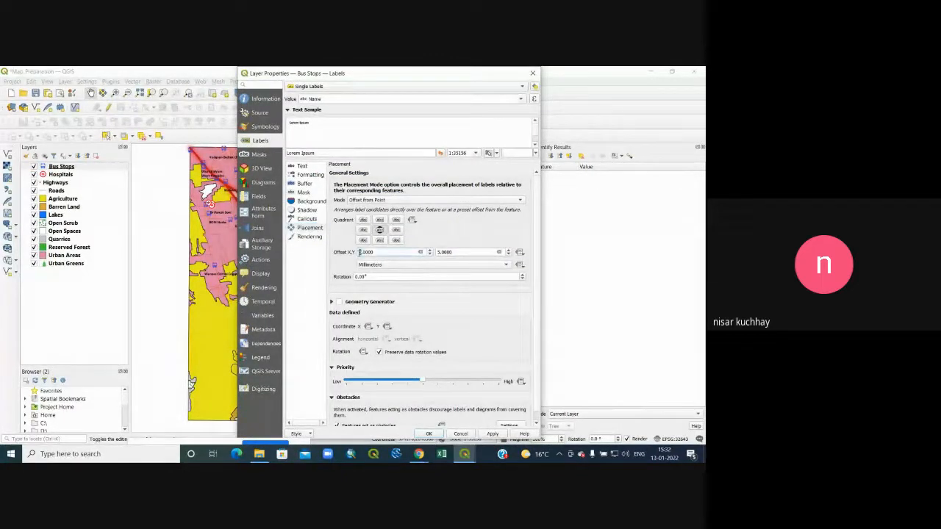
pyautogui.write('6')
pyautogui.doubleClick(438, 252)
pyautogui.write('6')
pyautogui.click(428, 434)
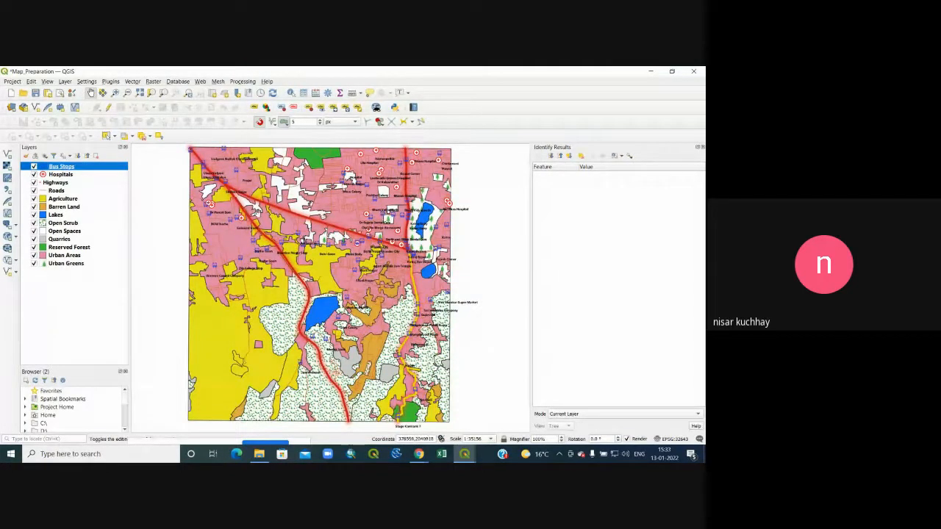
# Check the bus stop labels in the Map_Ex1 layout against the main project map
pyautogui.click(464, 453)
pyautogui.click(483, 420)
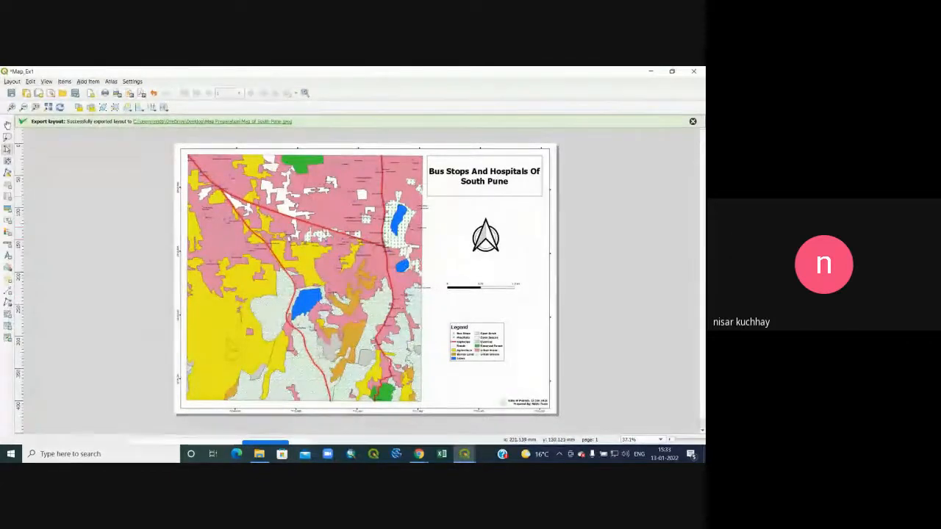
pyautogui.click(464, 453)
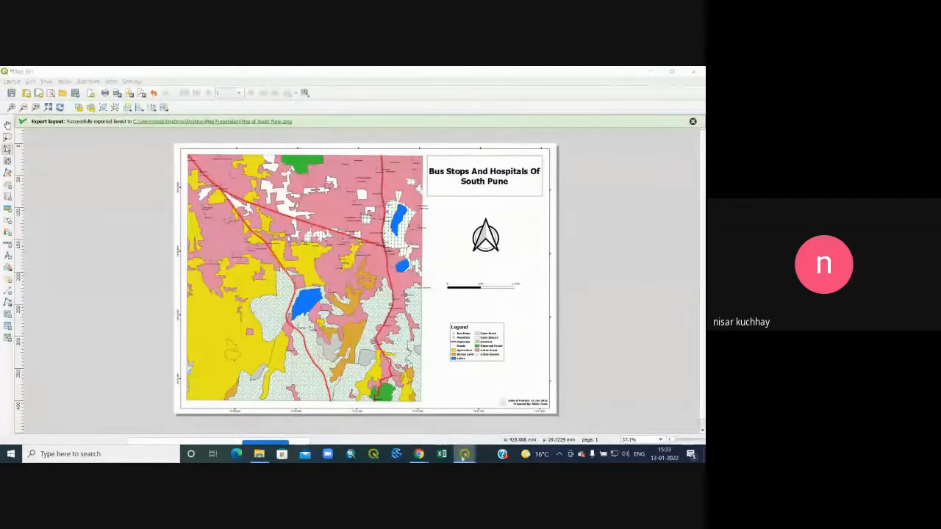
pyautogui.click(425, 417)
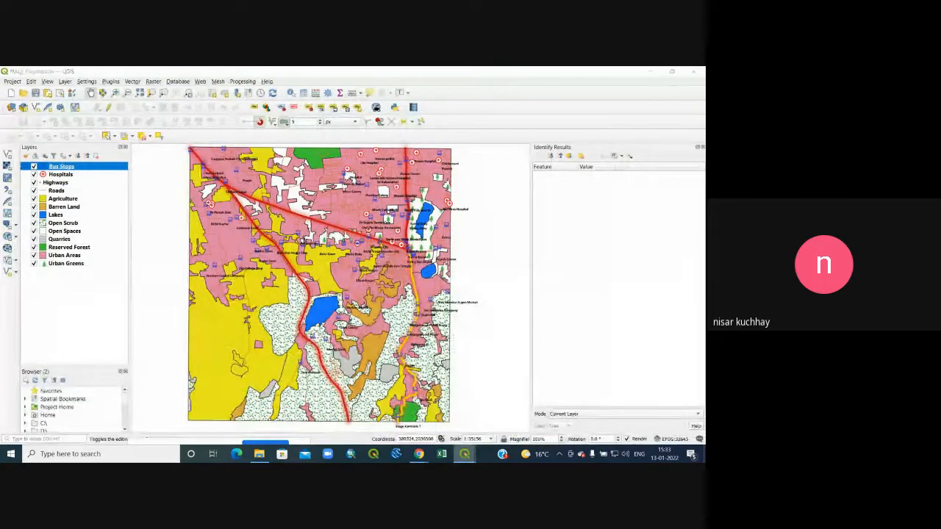
# Switch to the Map_Ex1 layout and save the project from there
pyautogui.click(465, 454)
pyautogui.click(513, 417)
pyautogui.click(11, 81)
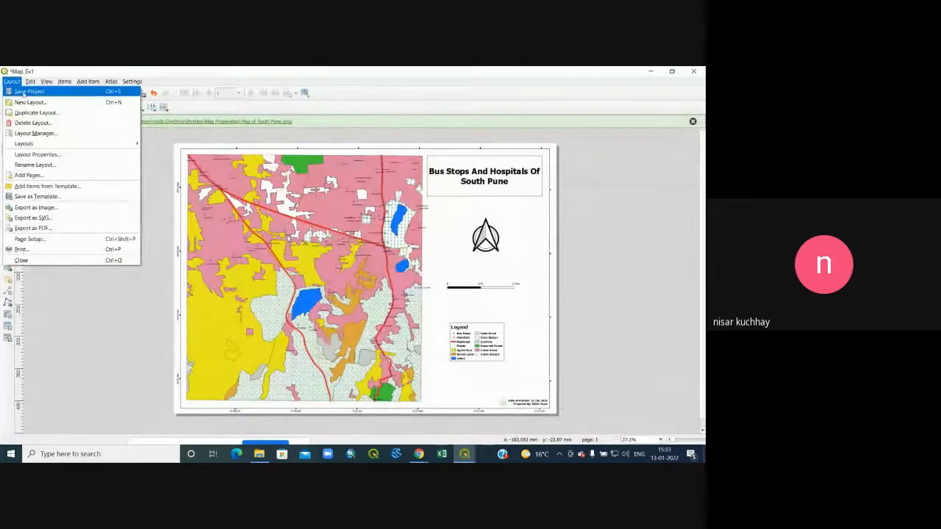
pyautogui.click(23, 91)
pyautogui.click(12, 81)
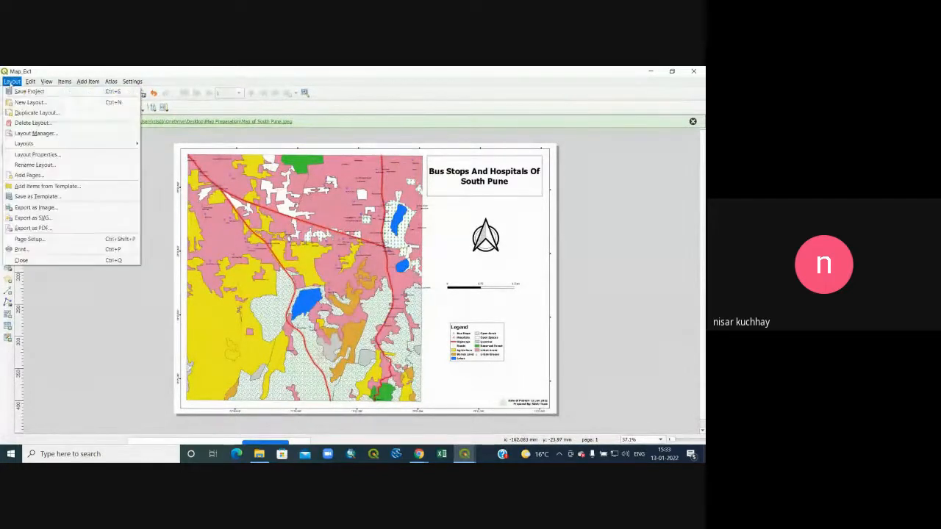
pyautogui.click(12, 80)
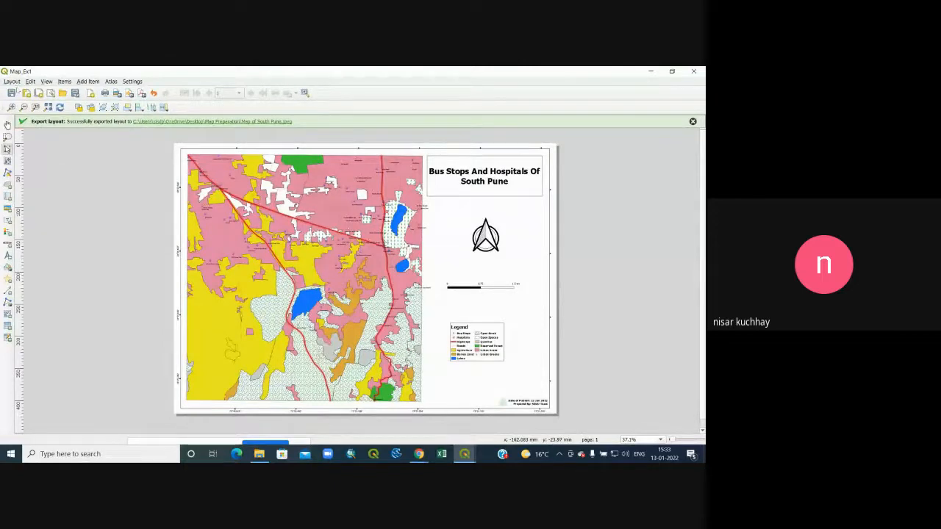
pyautogui.click(12, 80)
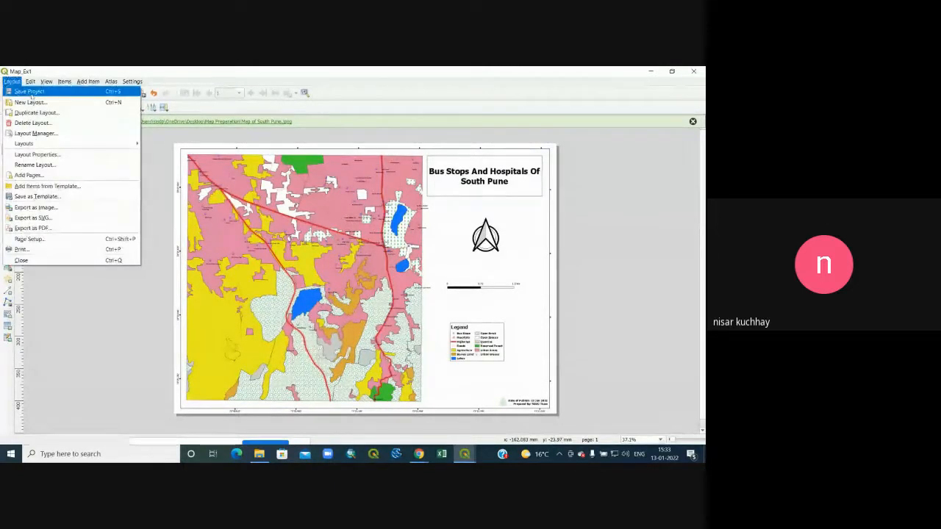
pyautogui.click(31, 92)
# Start saving the layout as a template and browse to the Map Preparation Layers folder inside IGET_GIS_006_Data in the desktop's Map Preparation folder
pyautogui.click(11, 81)
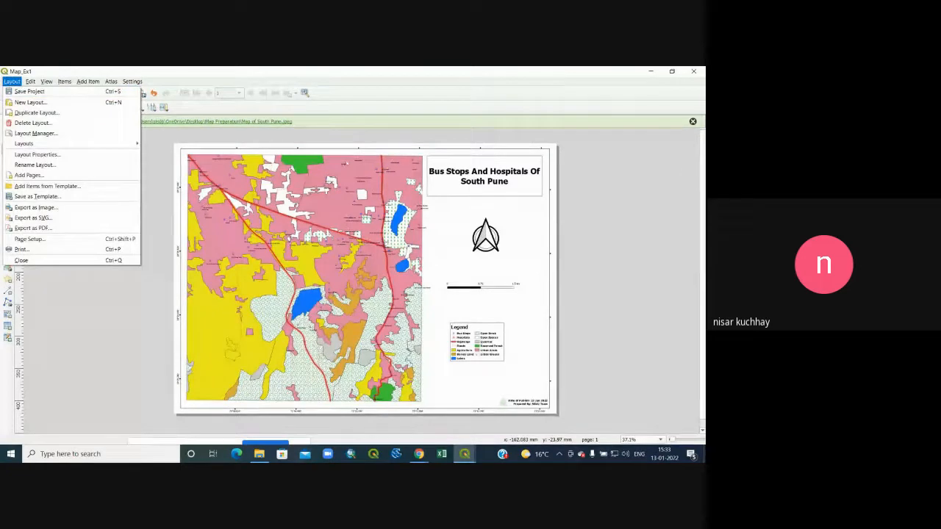
pyautogui.click(45, 199)
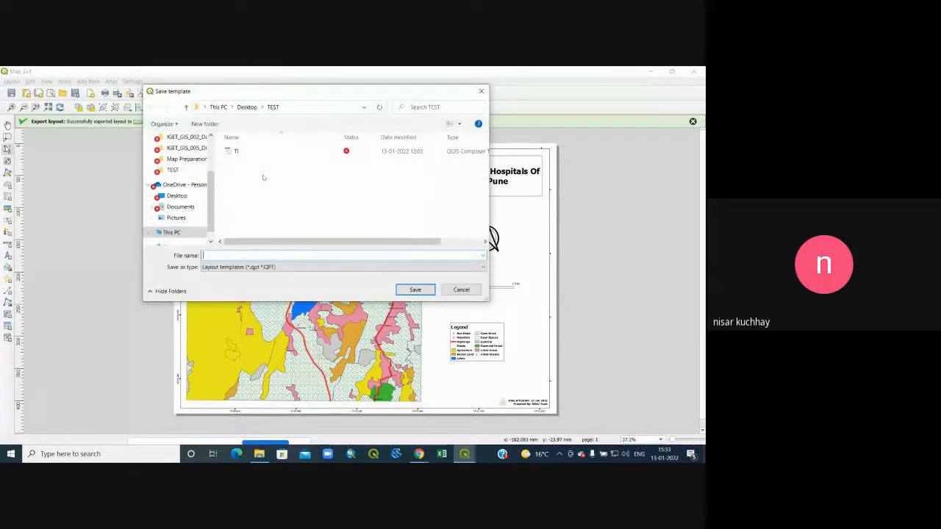
pyautogui.click(186, 106)
pyautogui.click(186, 107)
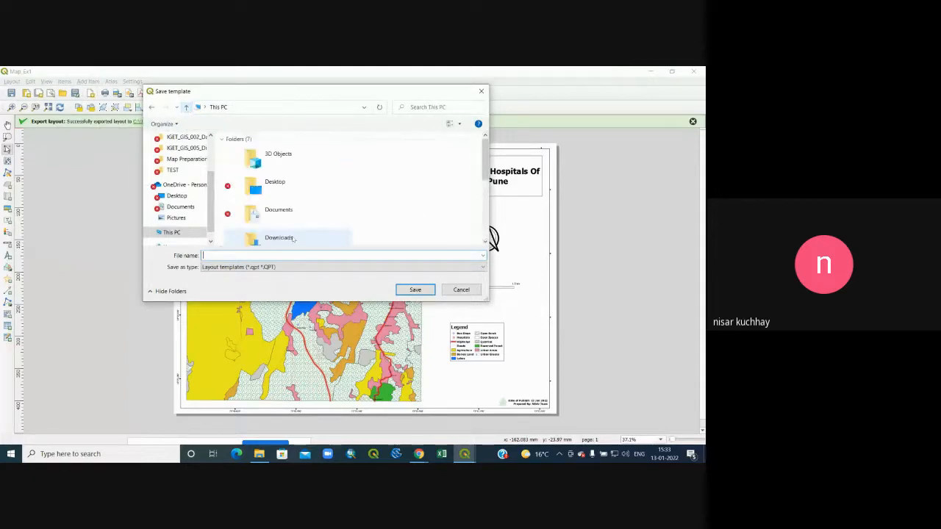
pyautogui.doubleClick(276, 187)
pyautogui.scroll(-2, 278, 206)
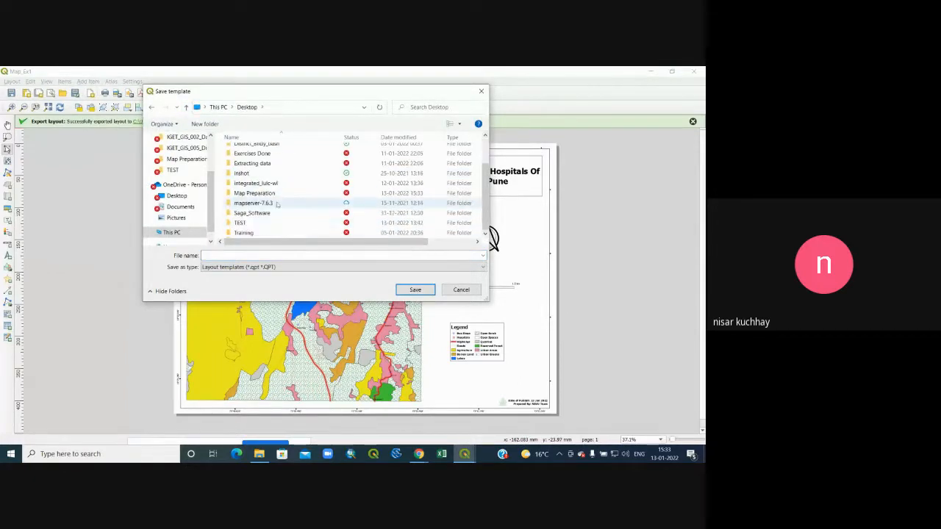
pyautogui.doubleClick(255, 193)
pyautogui.click(252, 153)
pyautogui.doubleClick(252, 152)
pyautogui.doubleClick(264, 152)
# Name the layout template Tempelate1 and save it
pyautogui.click(221, 254)
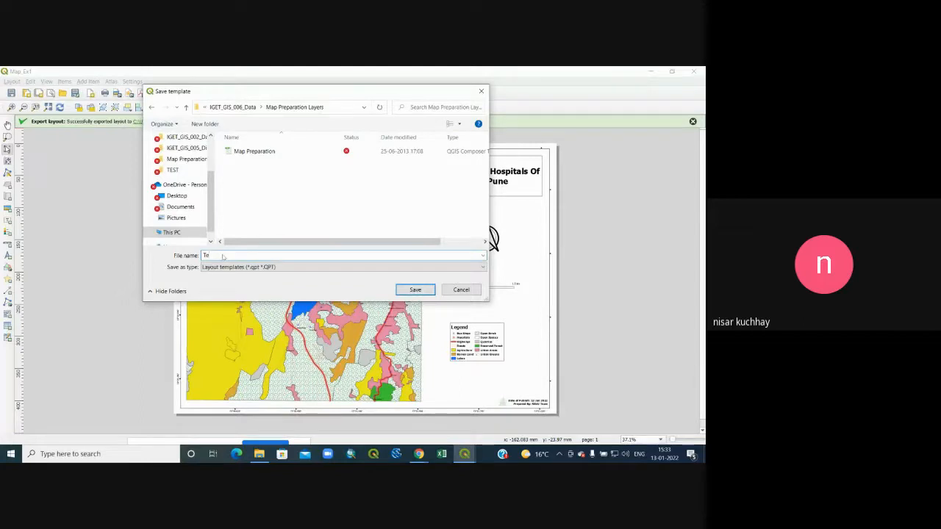
pyautogui.write('Tempe')
pyautogui.write('ate1')
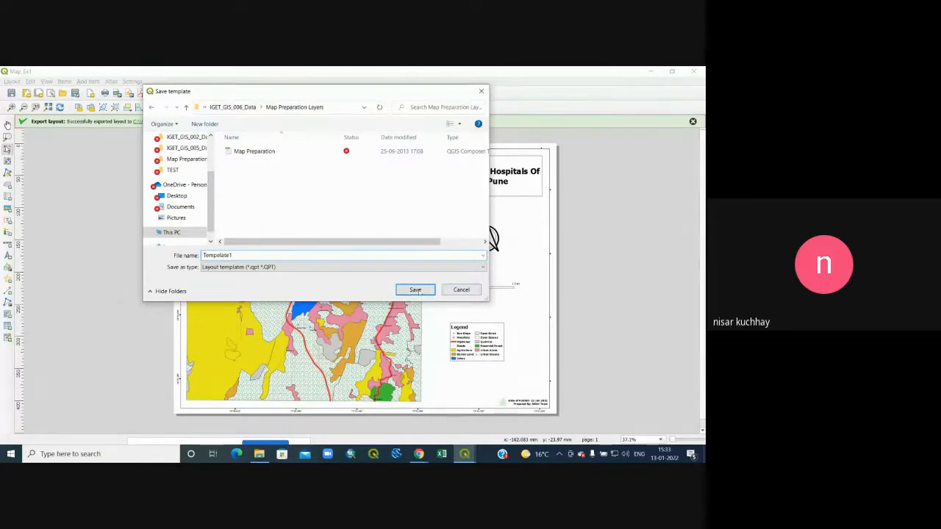
pyautogui.click(415, 290)
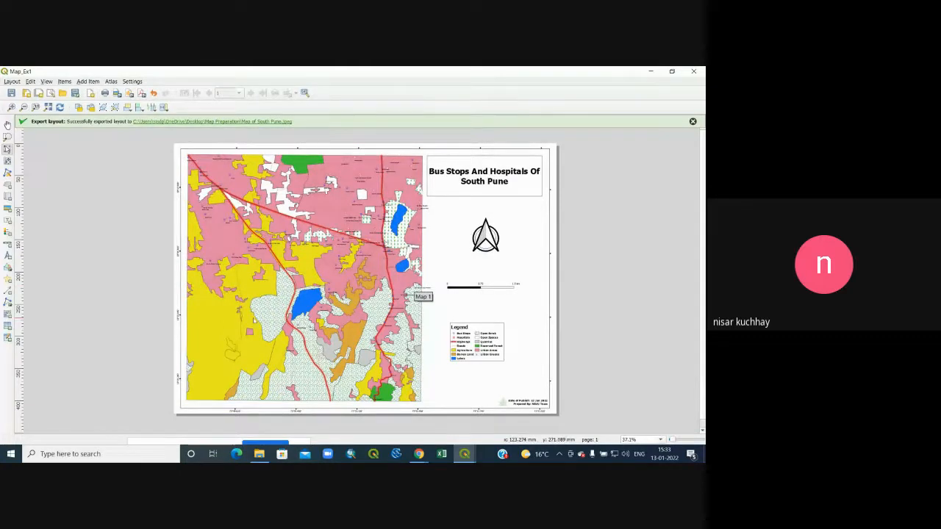
# Minimize both QGIS windows and look through the Map Preparation folder's files in File Explorer
pyautogui.click(651, 72)
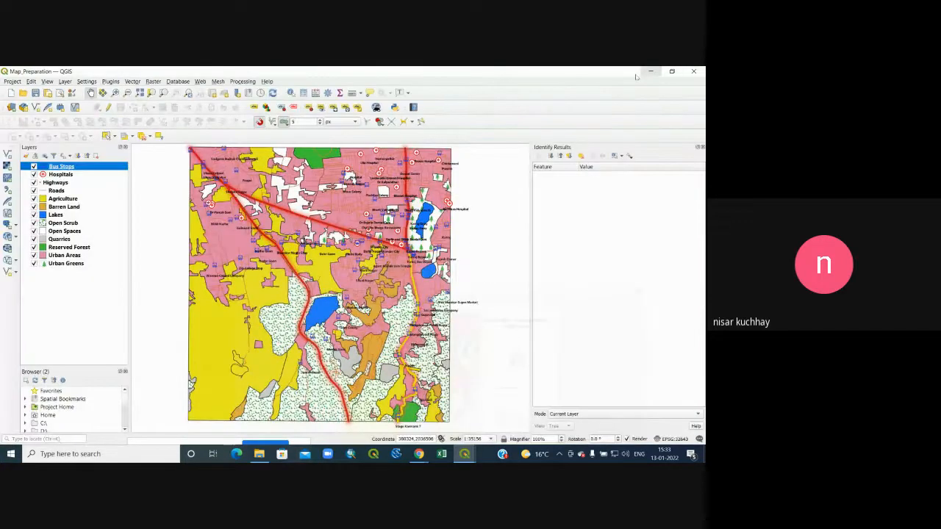
pyautogui.click(650, 72)
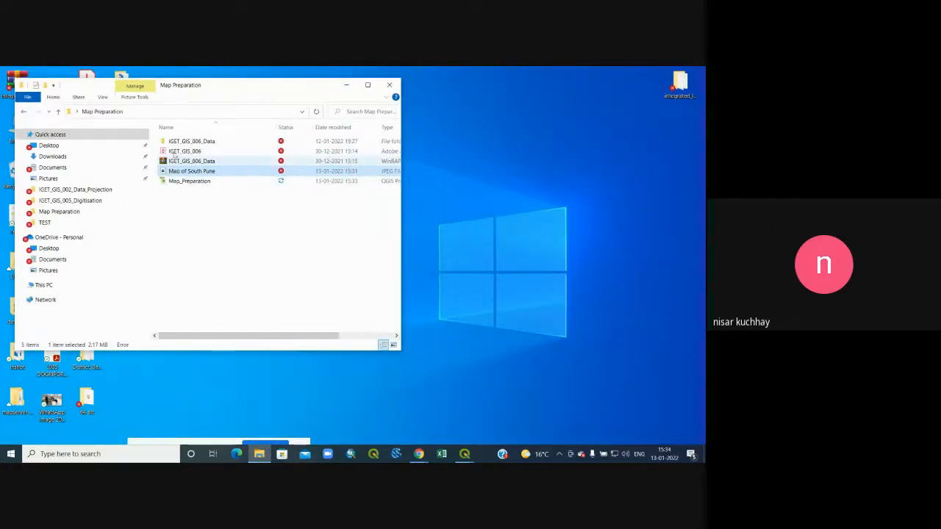
pyautogui.click(58, 112)
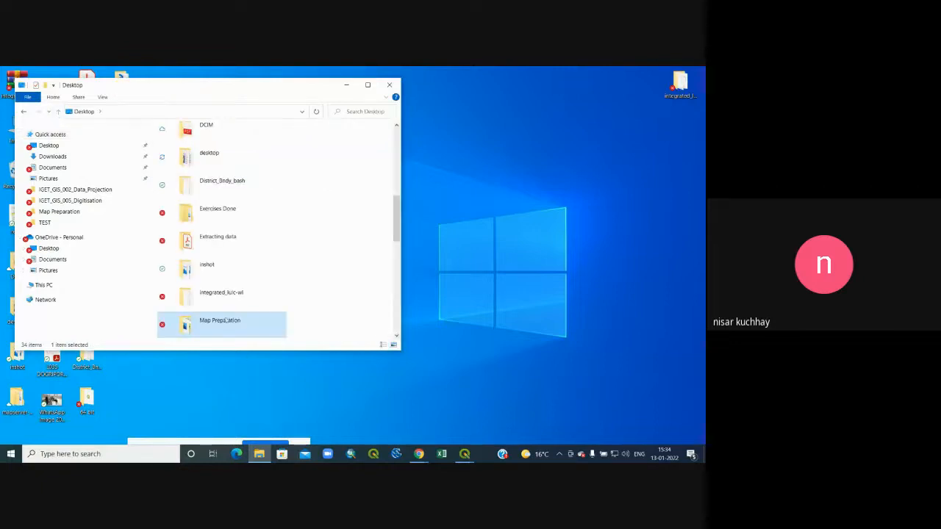
pyautogui.doubleClick(226, 320)
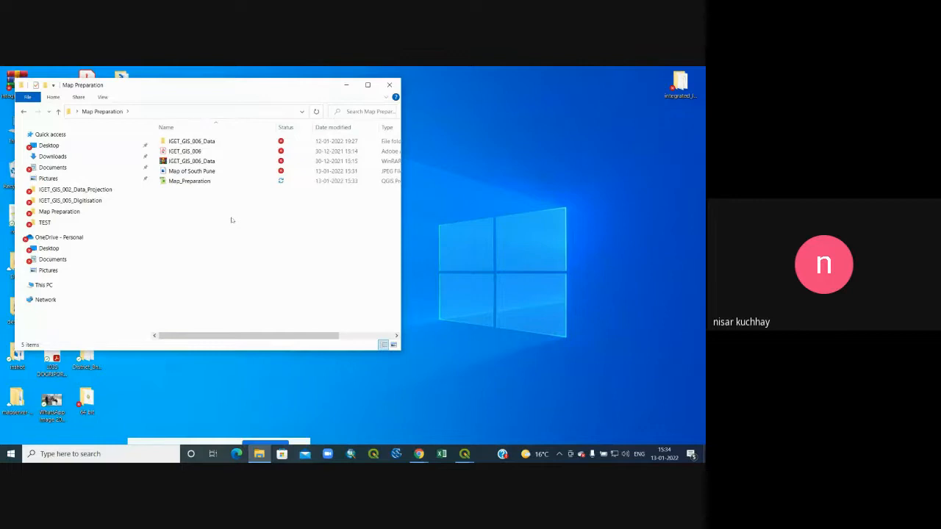
# Switch back to QGIS and review the Map_Ex1 layout commands and the main project's list of layouts
pyautogui.moveTo(464, 454)
pyautogui.click(491, 411)
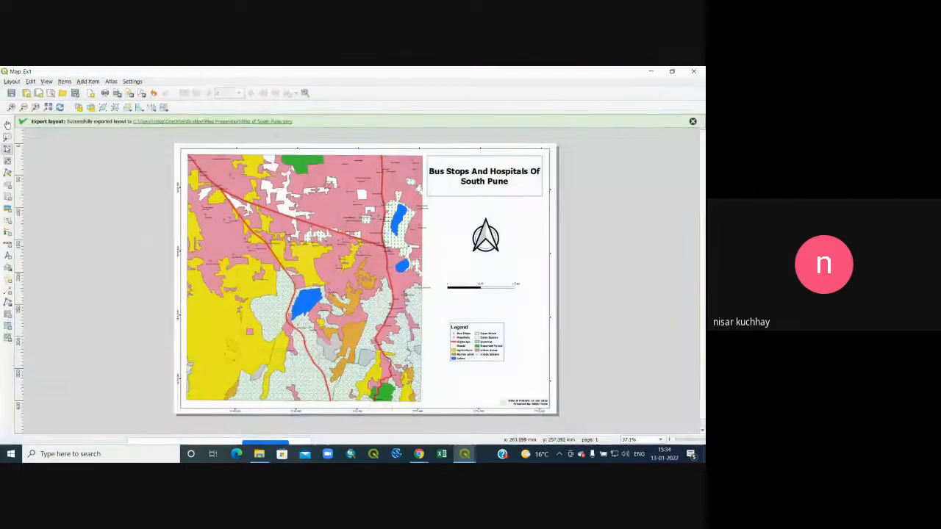
pyautogui.click(11, 81)
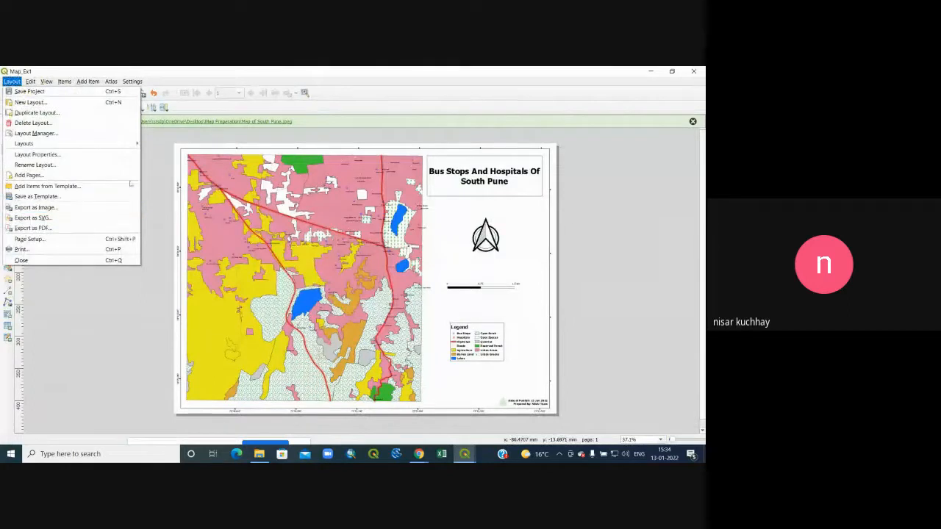
pyautogui.click(675, 215)
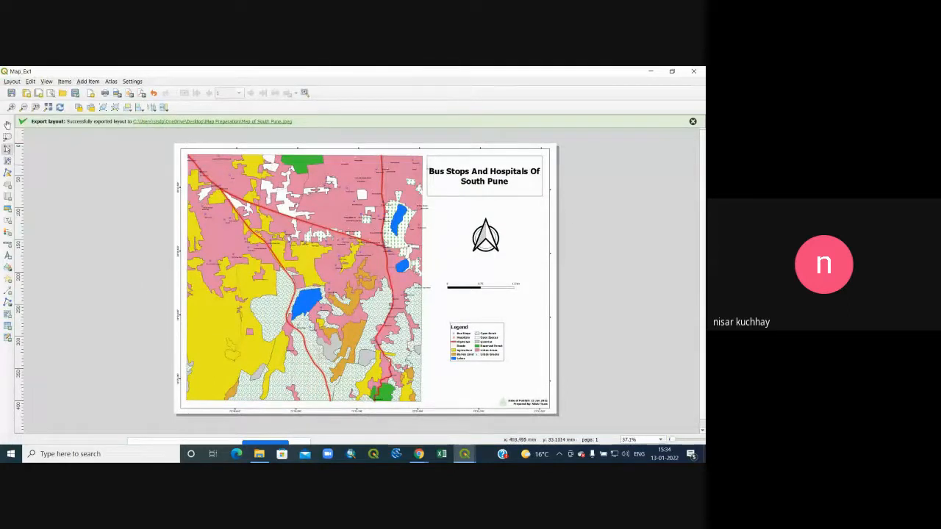
pyautogui.moveTo(464, 453)
pyautogui.click(411, 414)
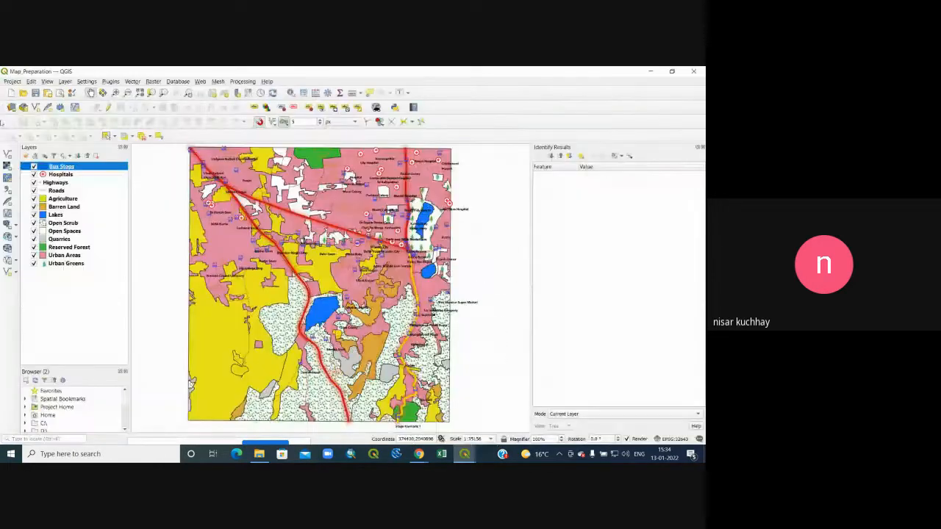
pyautogui.click(13, 81)
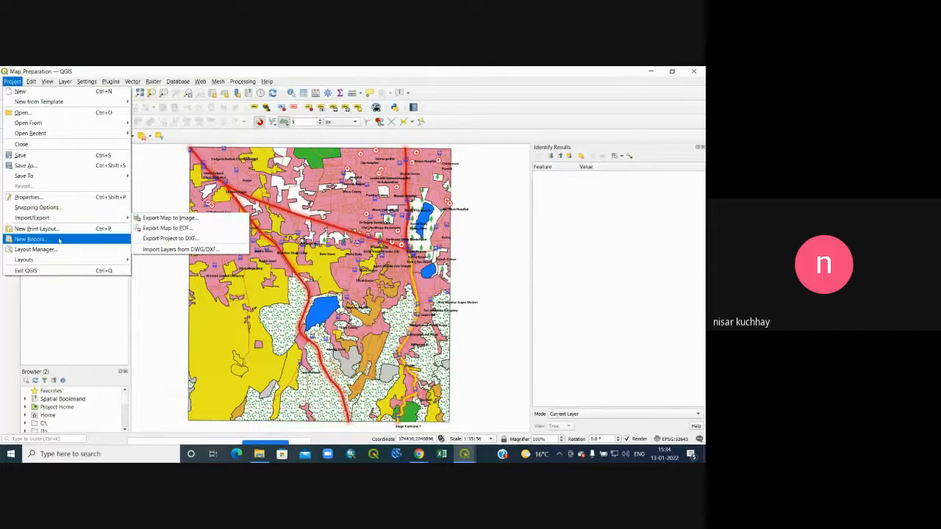
pyautogui.moveTo(57, 260)
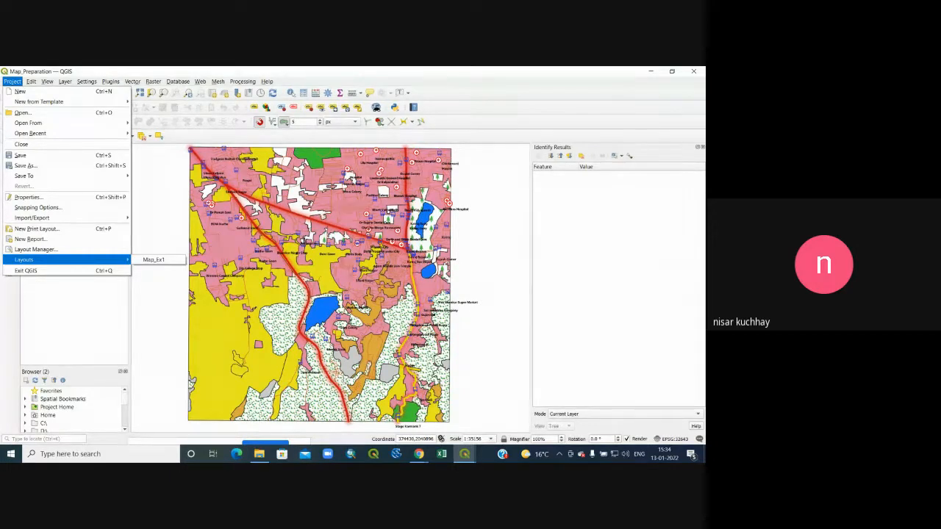
pyautogui.click(652, 71)
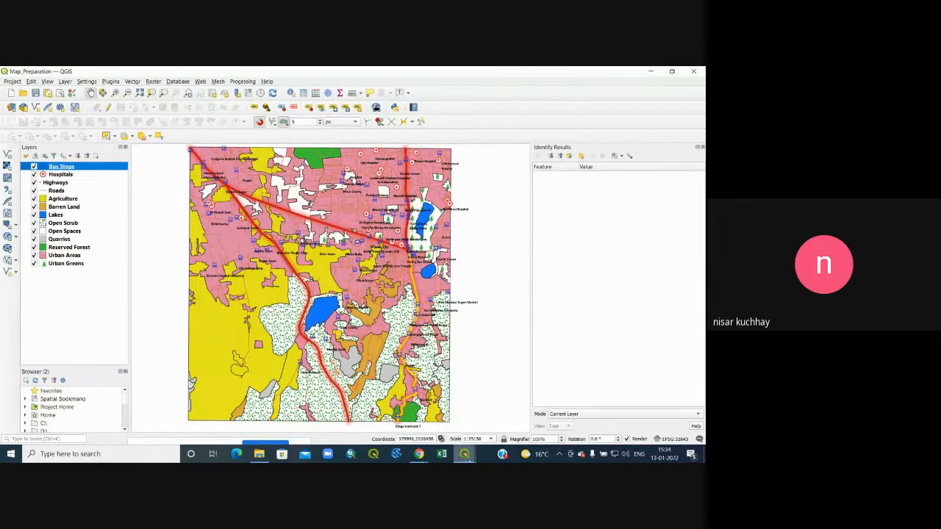
# Review the Map_Ex1 layout and the main project map side by side in turn, and return to the layout
pyautogui.moveTo(468, 456)
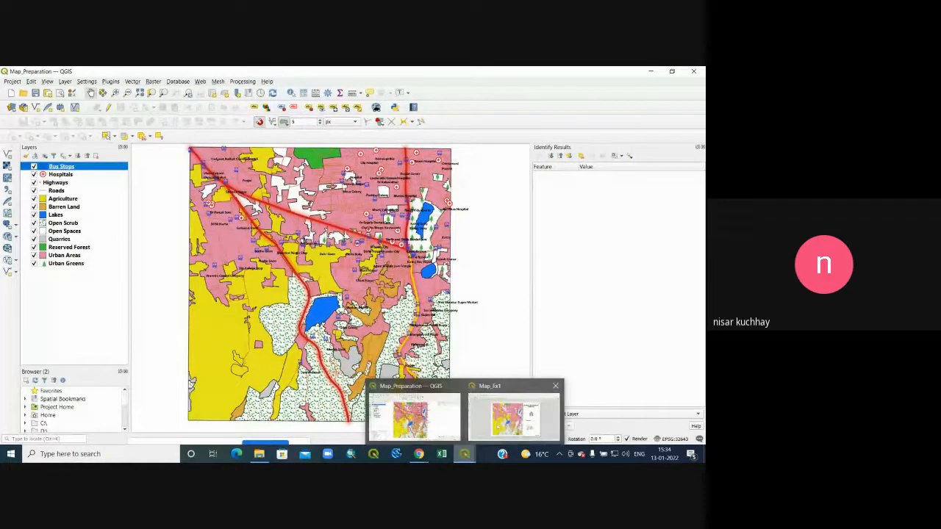
pyautogui.click(507, 422)
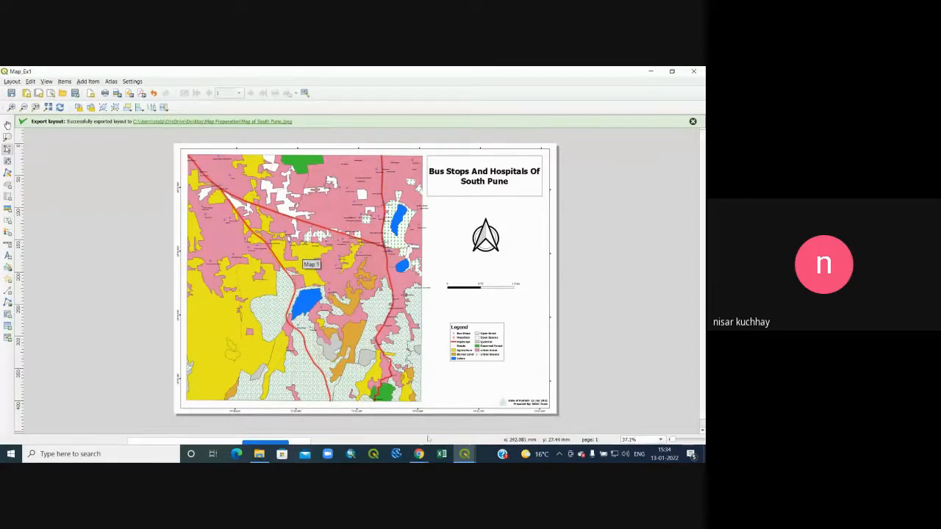
pyautogui.click(464, 454)
pyautogui.click(414, 416)
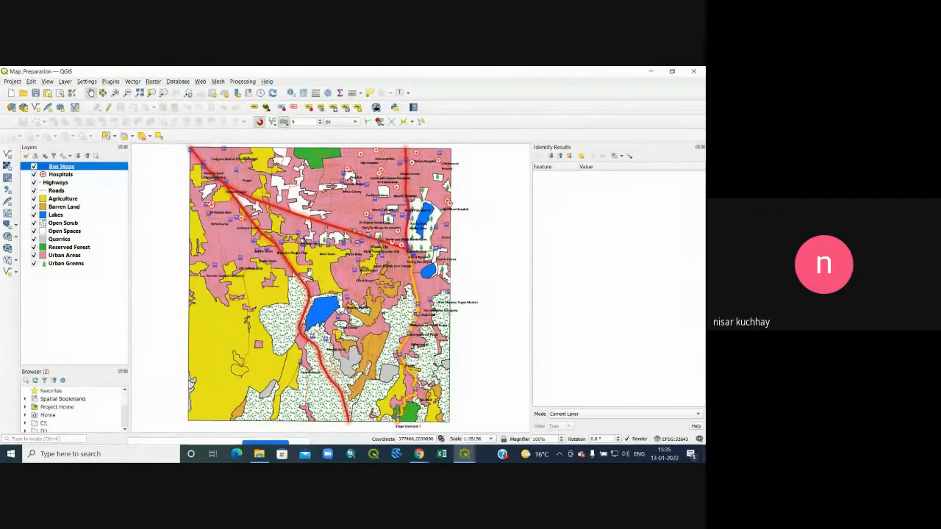
pyautogui.click(465, 454)
pyautogui.click(515, 416)
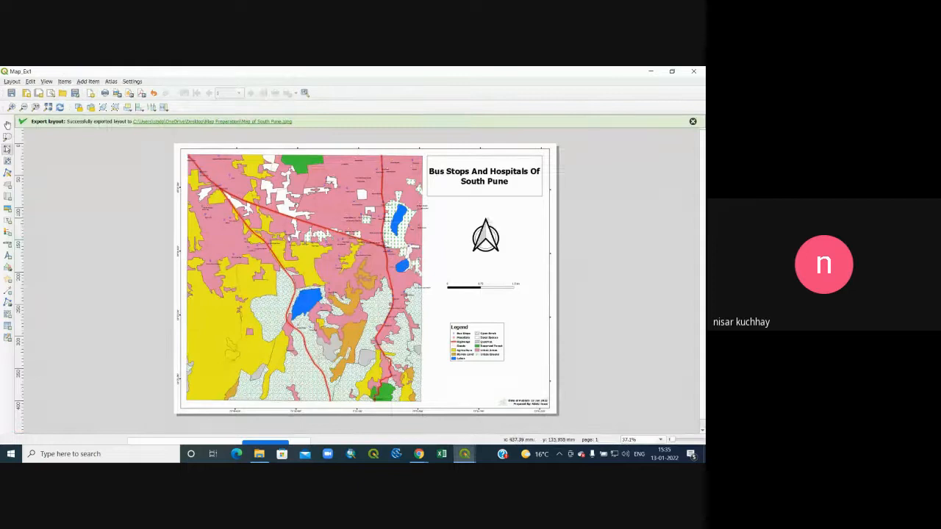